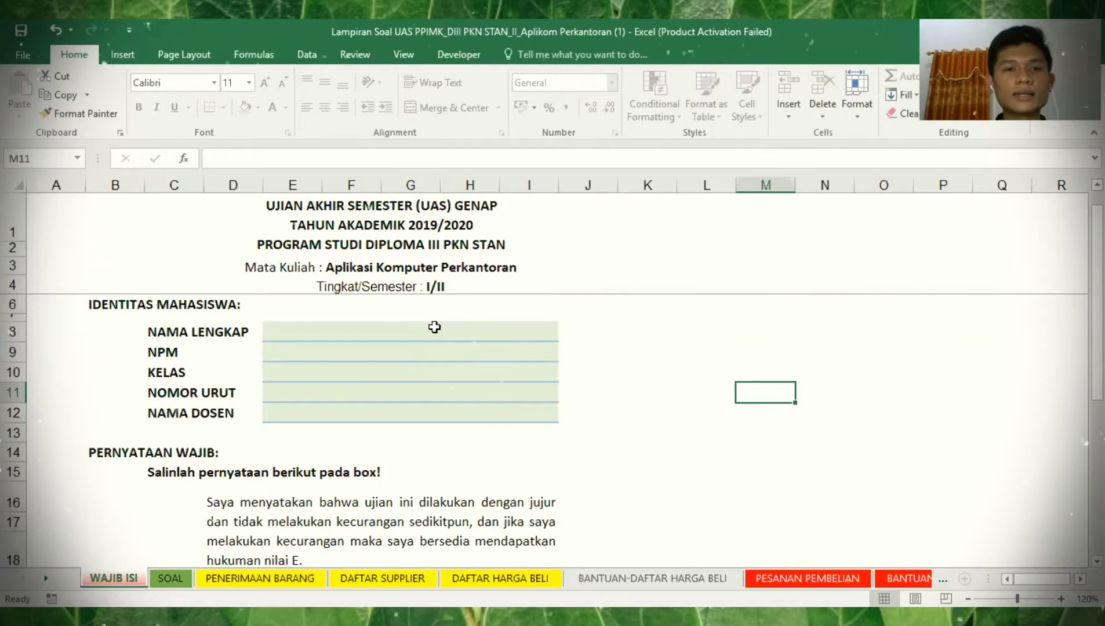
- Enter the student's full name and student number in the identity block
click(434, 328)
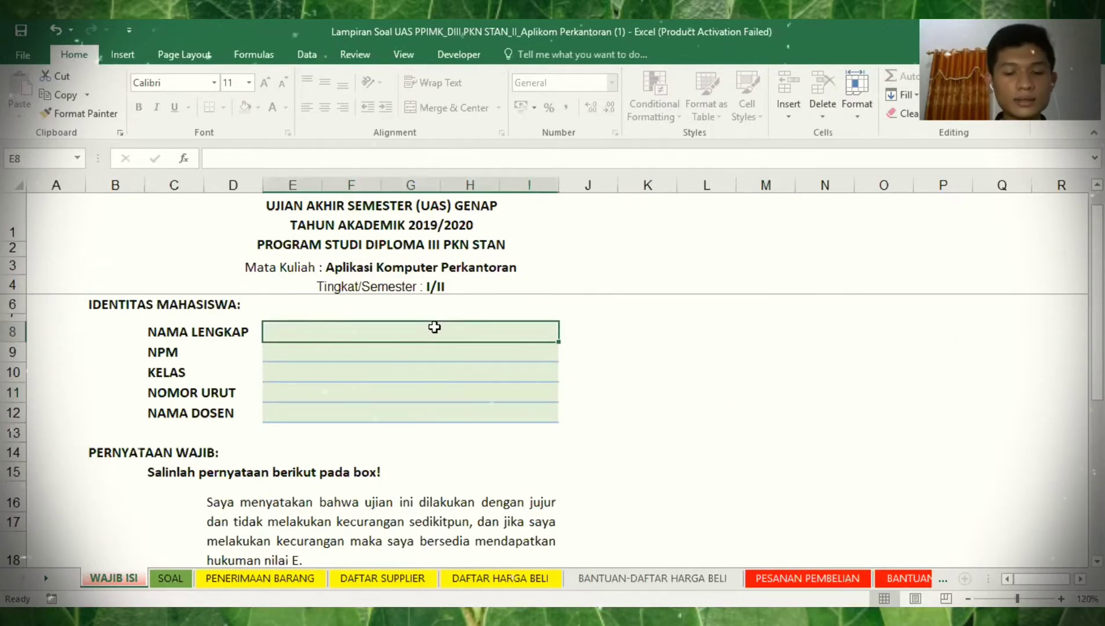
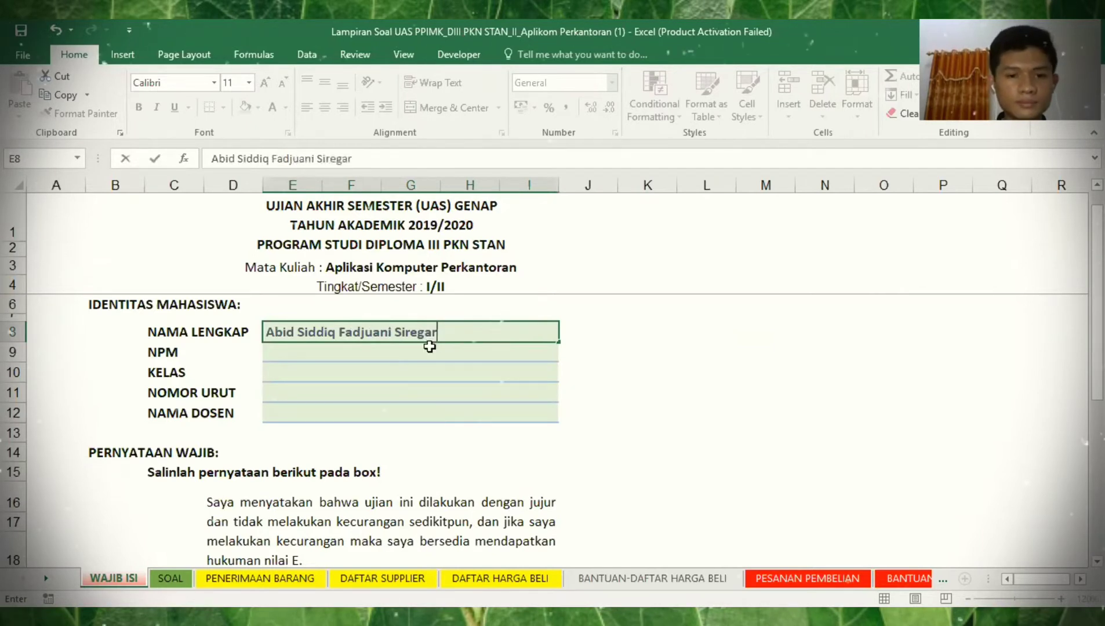
key(Return)
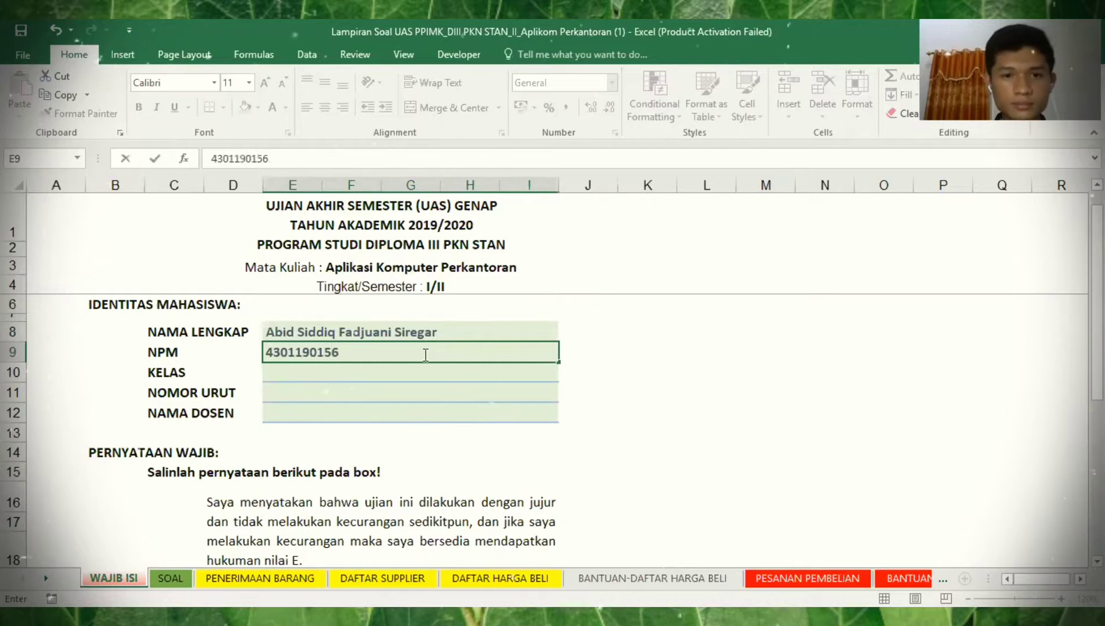
click(417, 369)
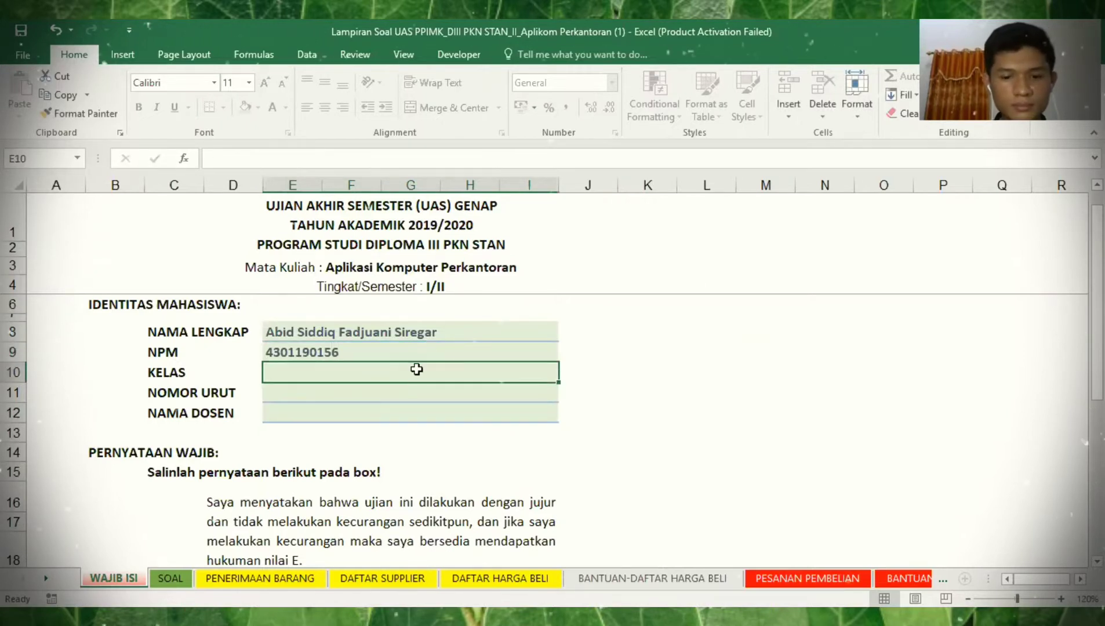
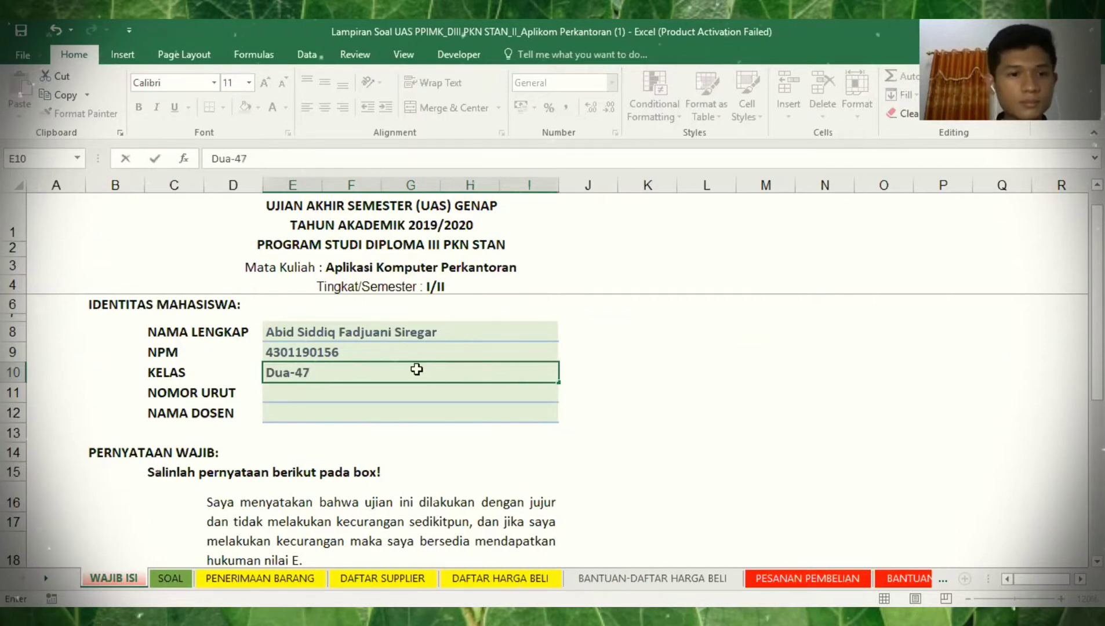
- Enter class Dua-47, sequence number 1 and the lecturer's name, fixing the spelling
key(Return)
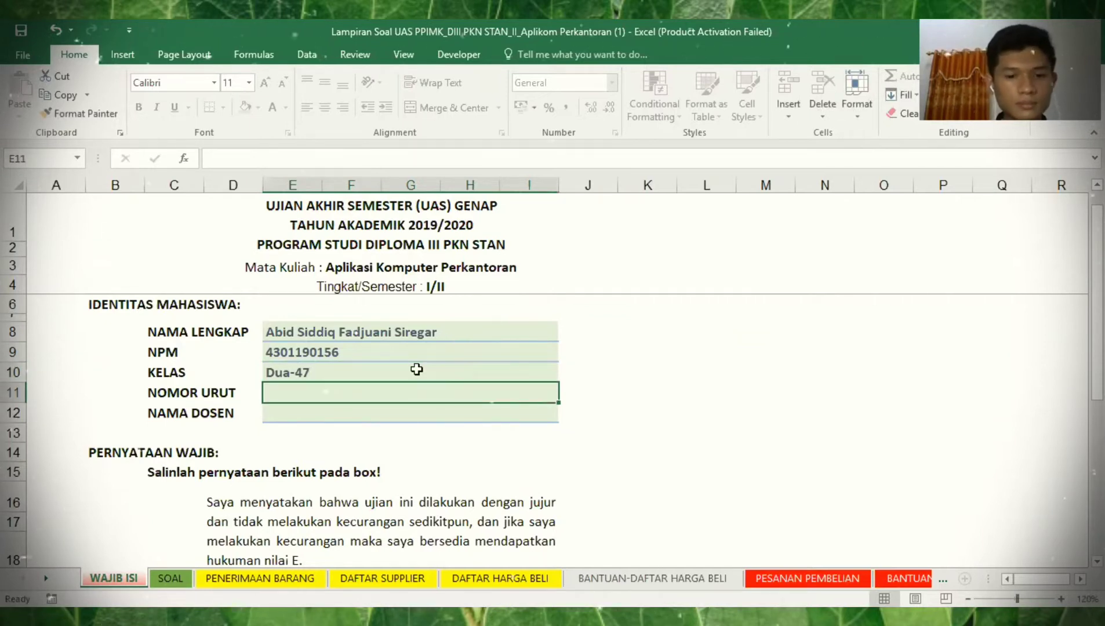
key(Return)
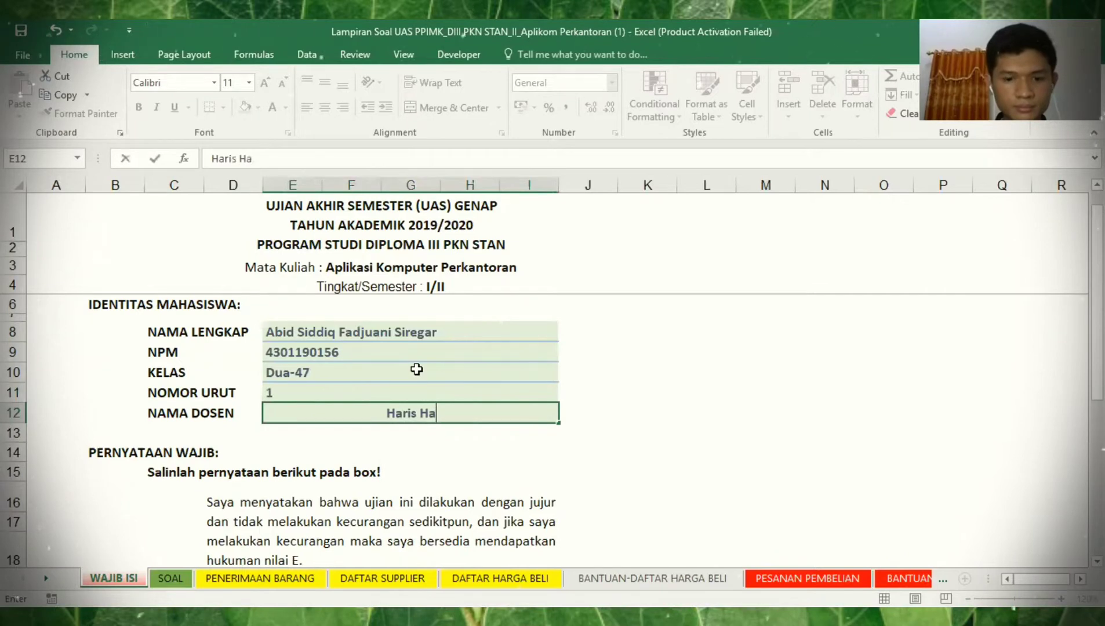
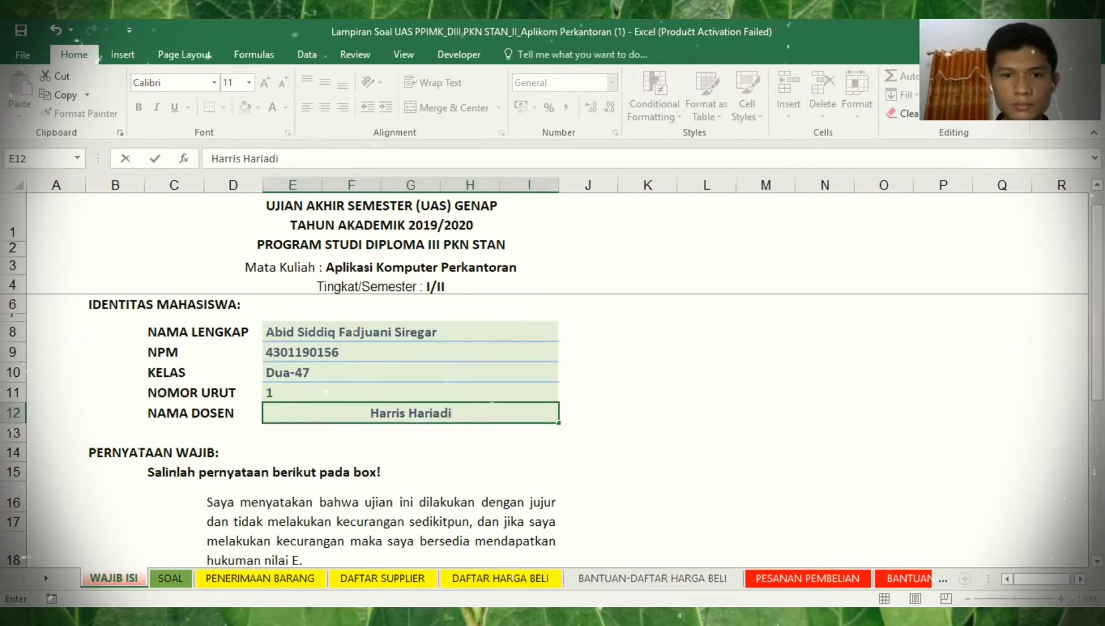
- Type the honesty declaration ending 'hukuman nilai E.' into the answer box, then go to the SOAL sheet
scroll(569, 440, down, 1)
click(569, 440)
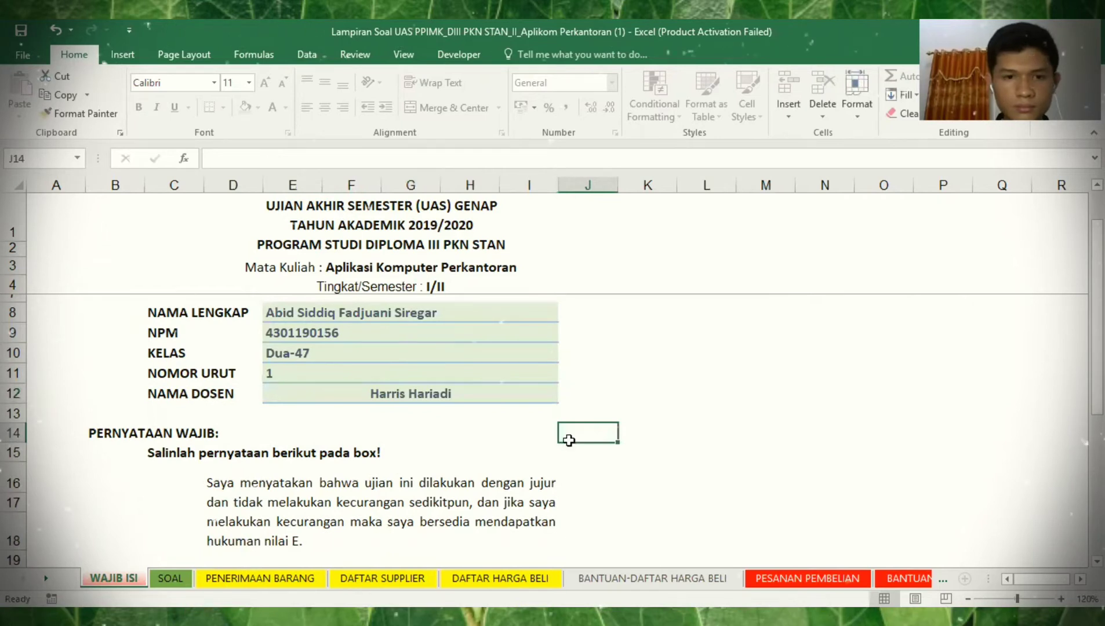
key(Tab)
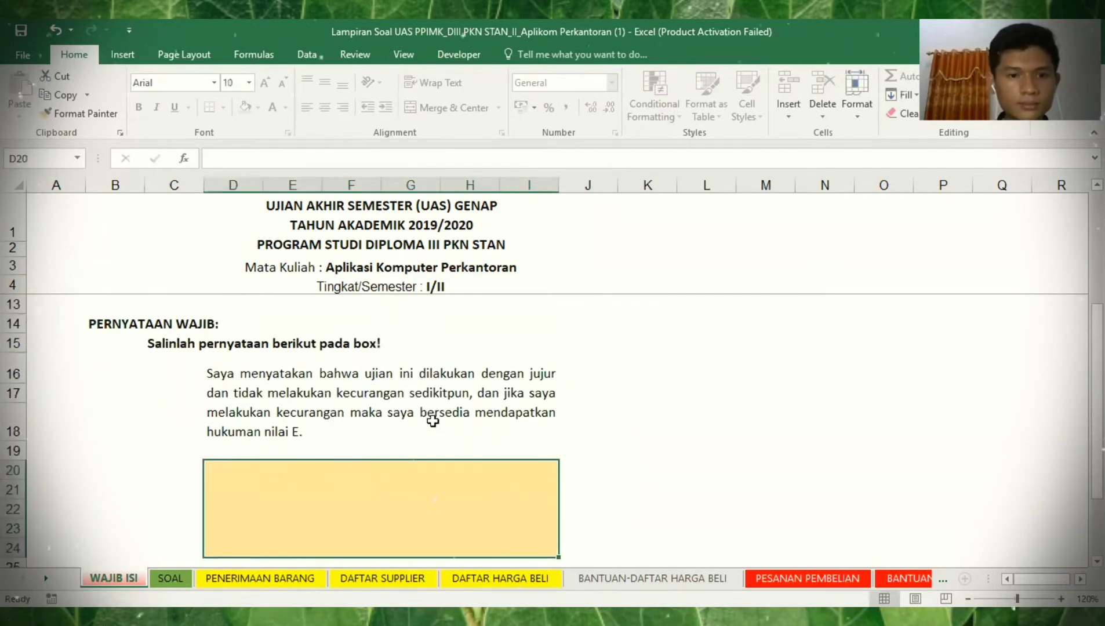
text(Say)
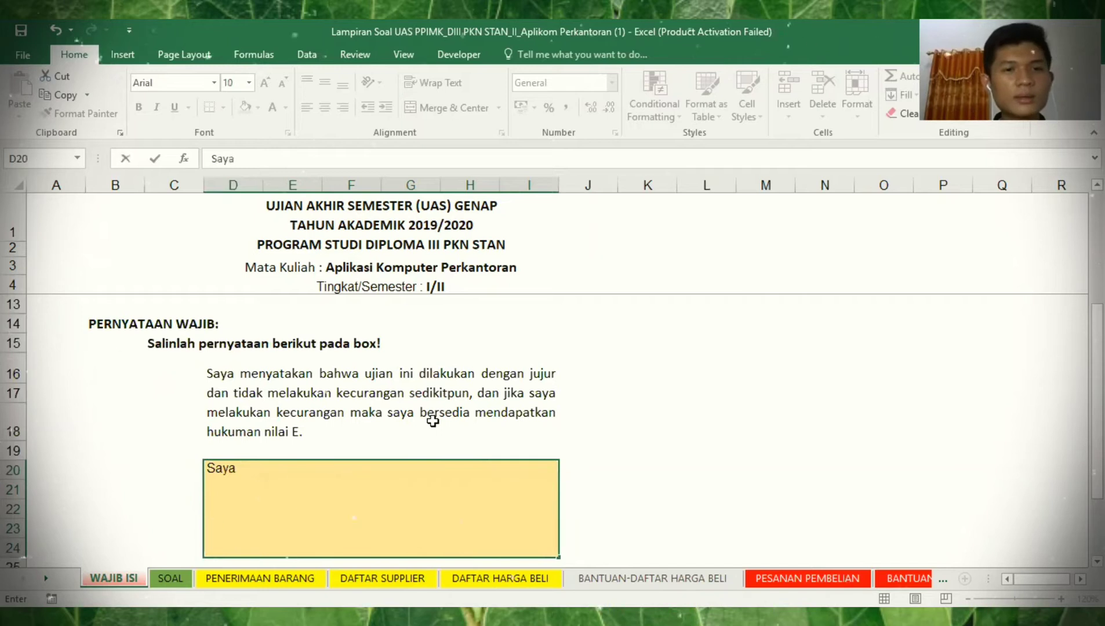
text(a menyatakan bahwa ujian ini dilakukan)
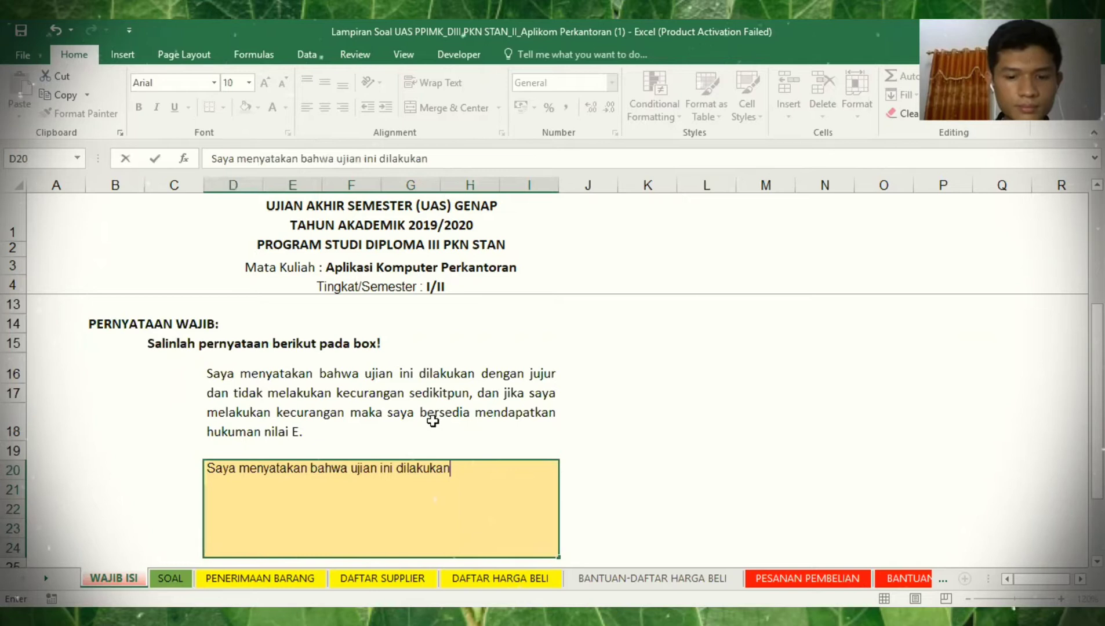
text( dengan jujur dan)
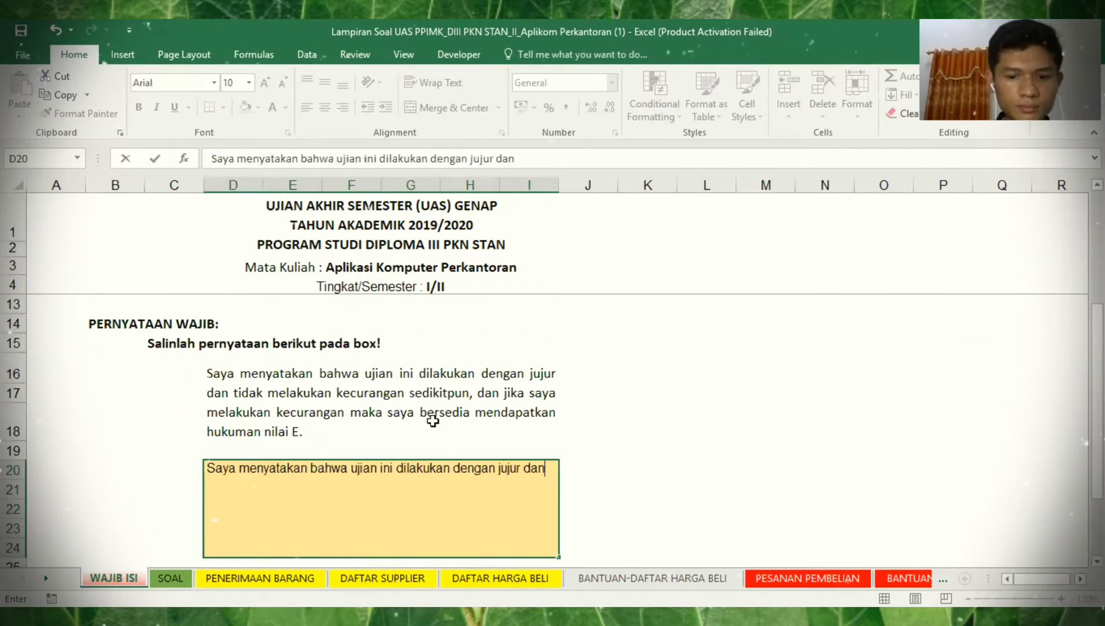
text( tidak melakuk)
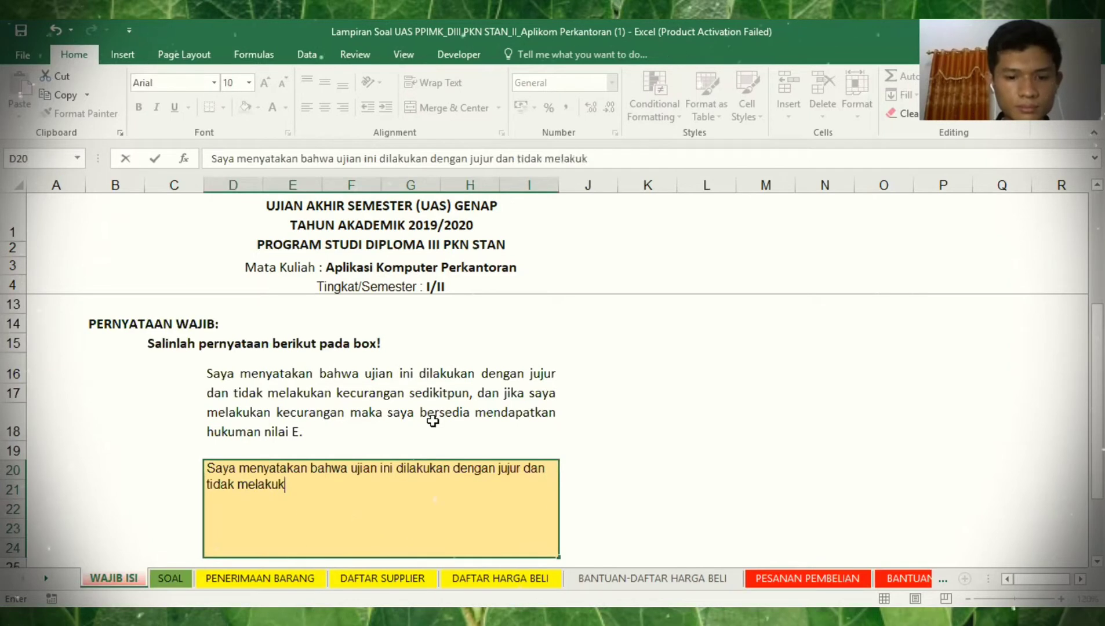
text(an kecurangan s)
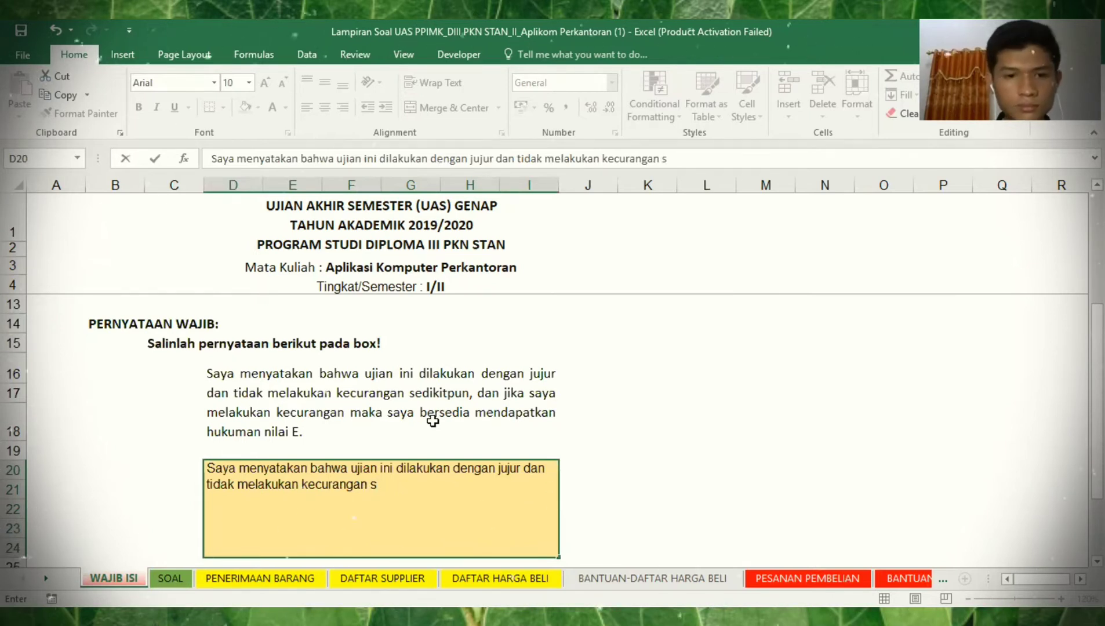
text(e)
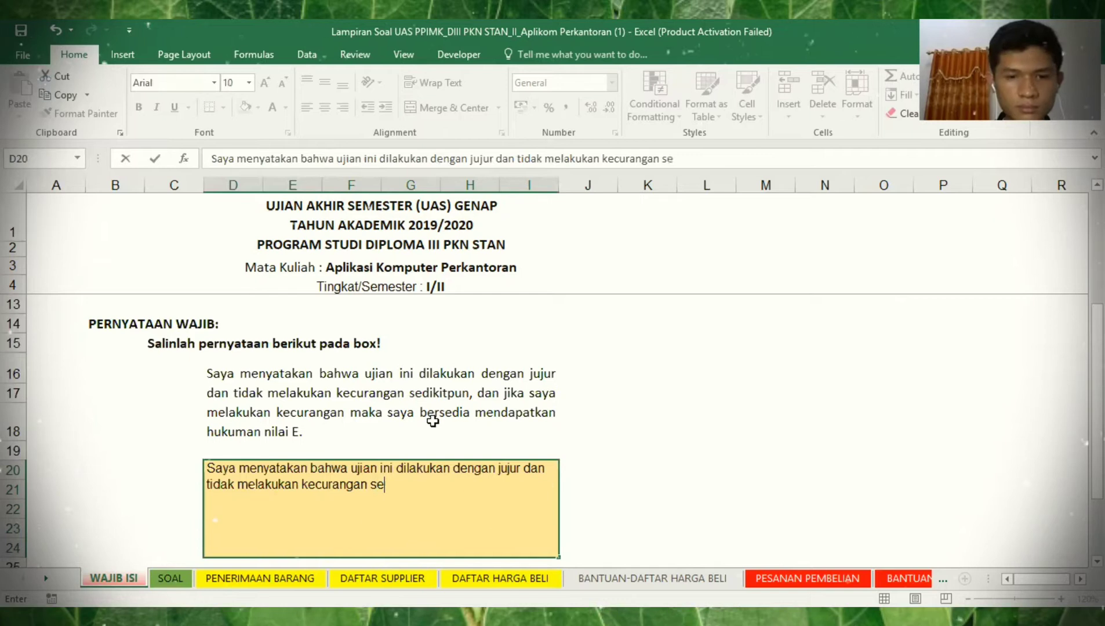
text(dikitpun, dan jika)
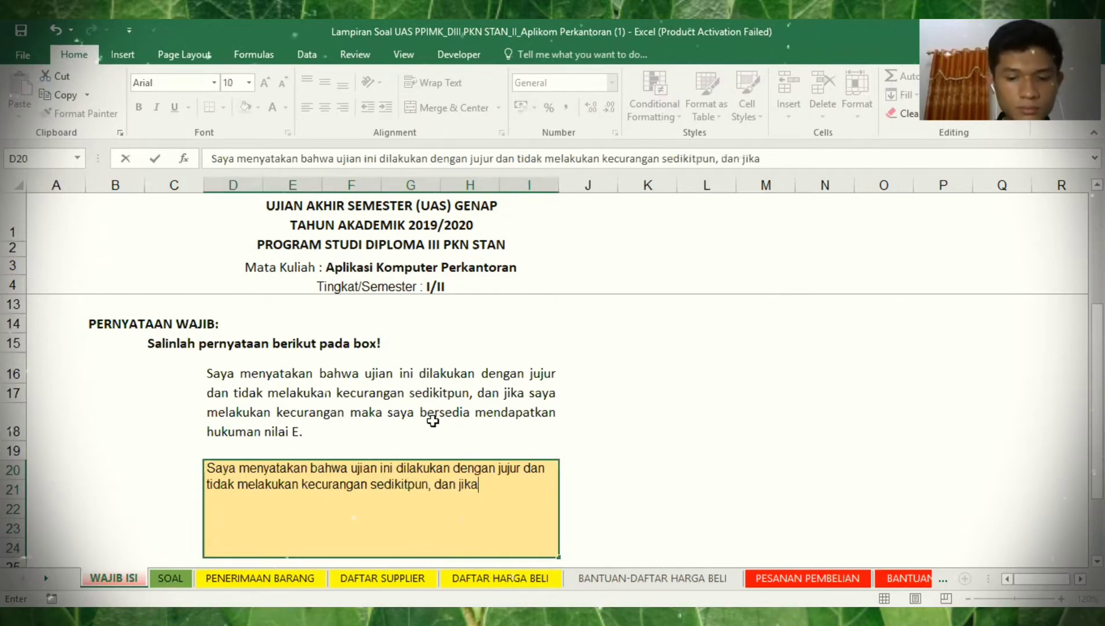
text( saya melakukan kecurangan maka saya bers)
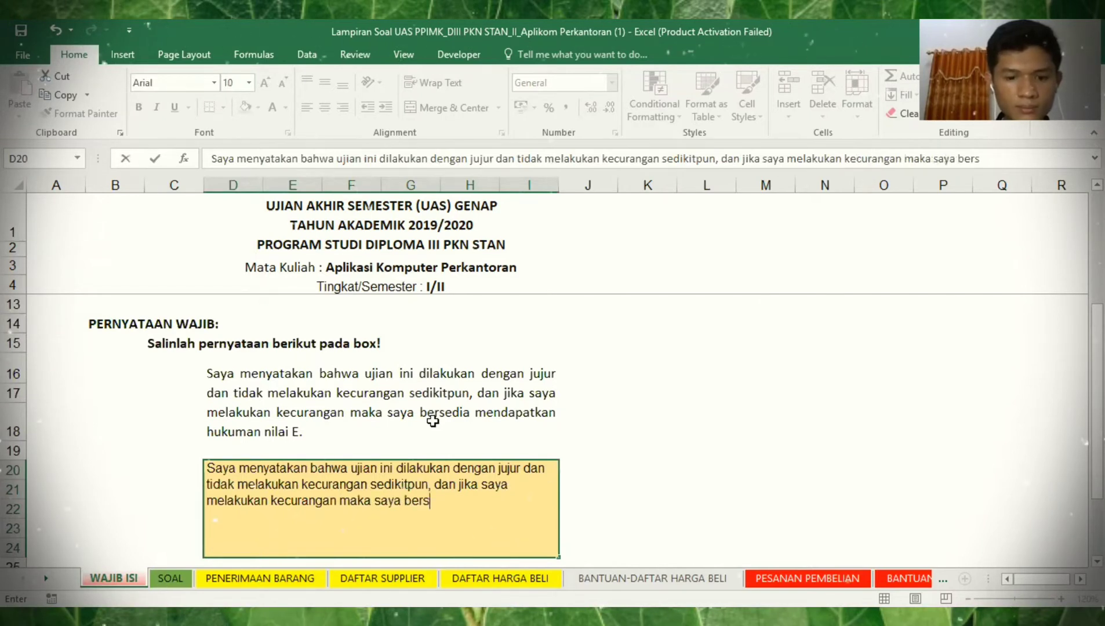
text(edia menda)
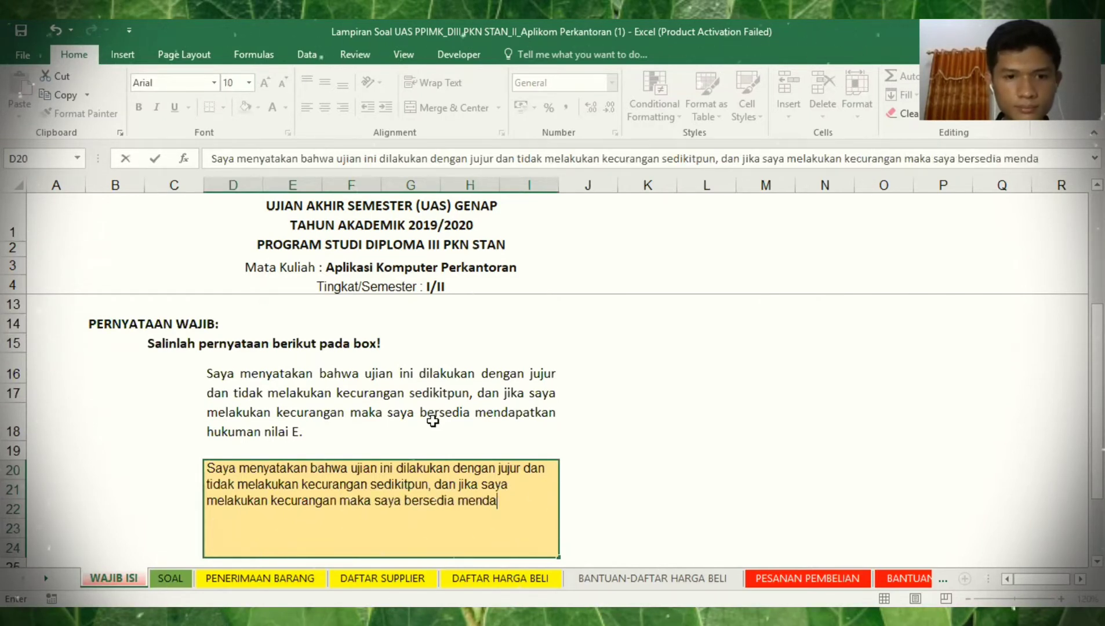
text(patkan h)
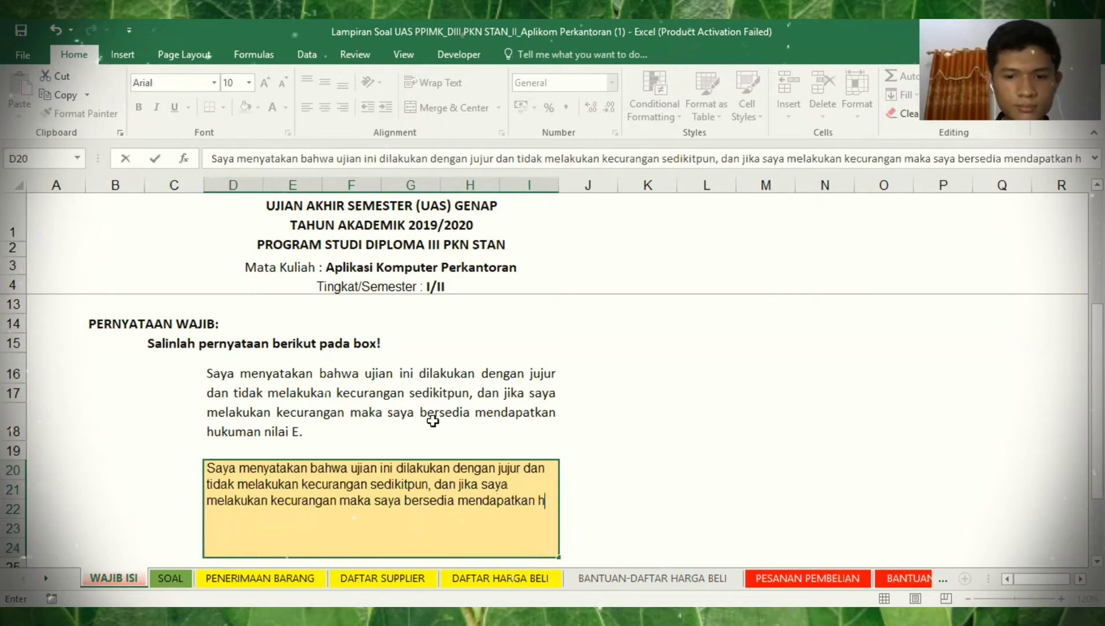
text(ukuman nilai)
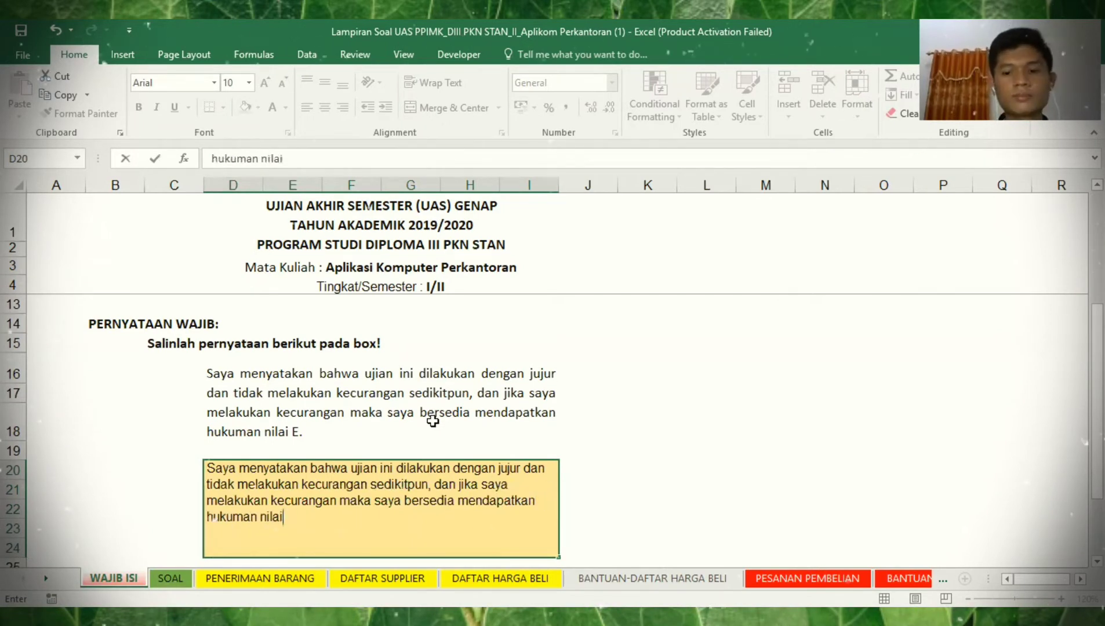
text( E)
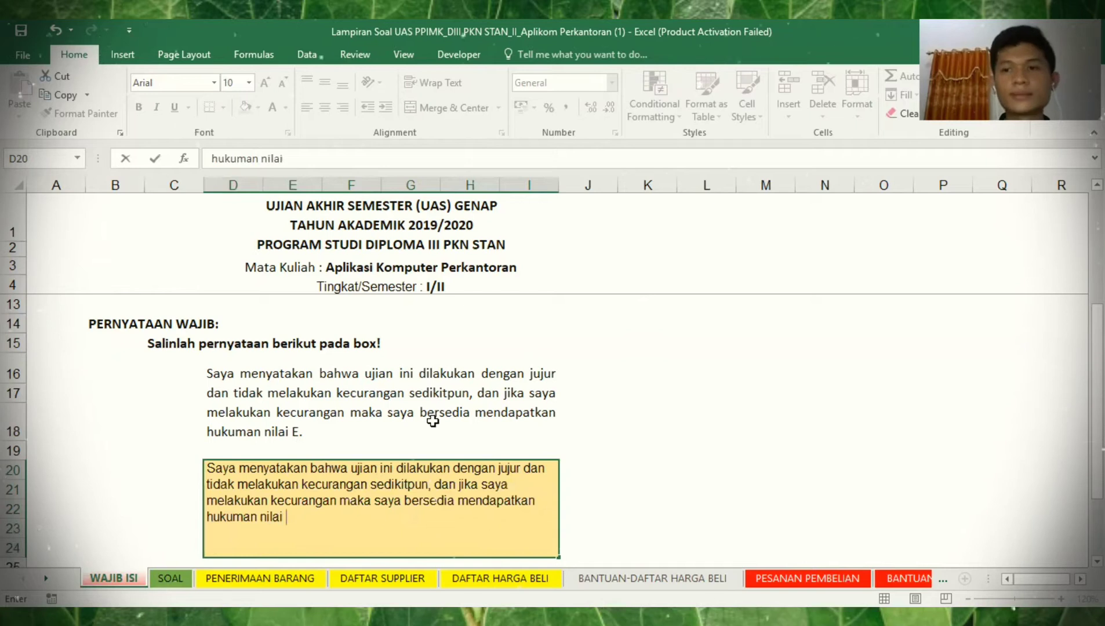
text(.)
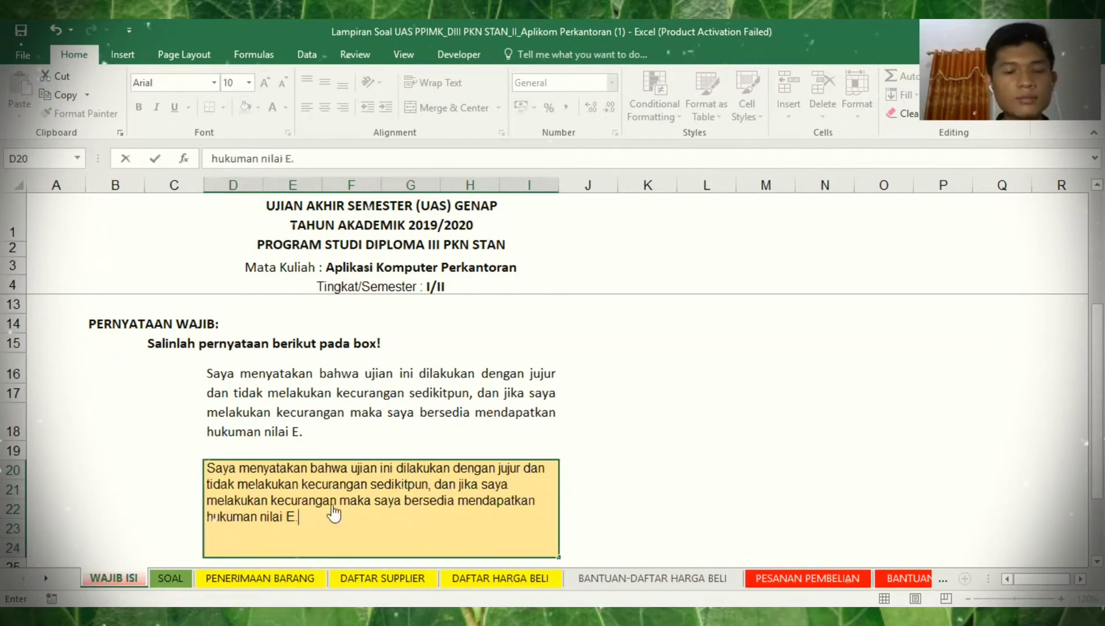
key(ctrl+Page_Down)
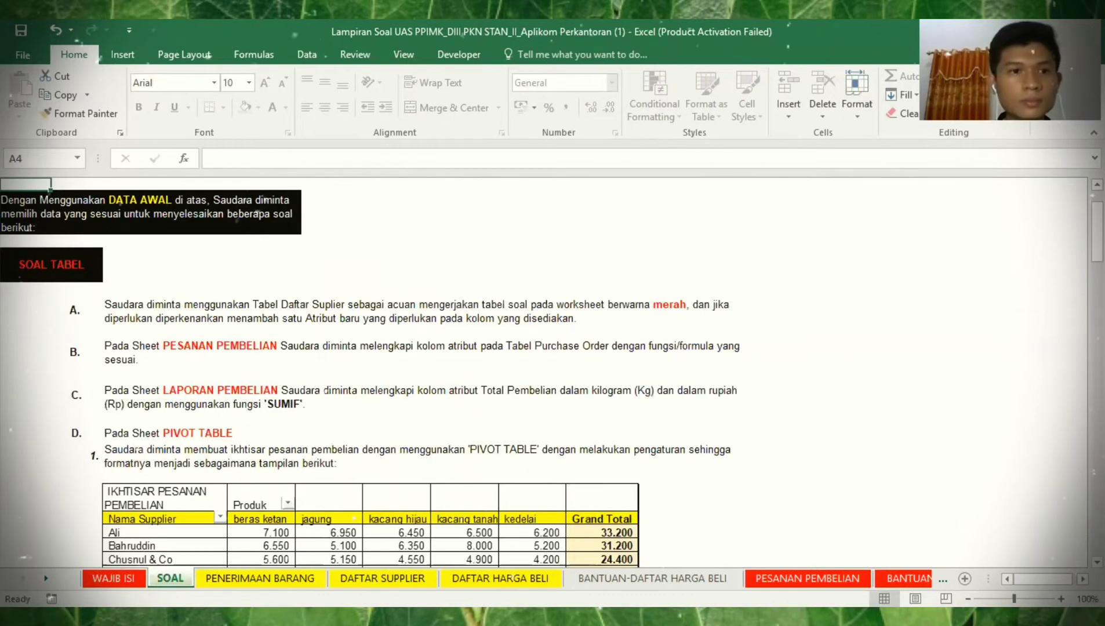
- Read task items A and B on the SOAL sheet, then switch to the PESANAN PEMBELIAN sheet
scroll(545, 371, up, 1)
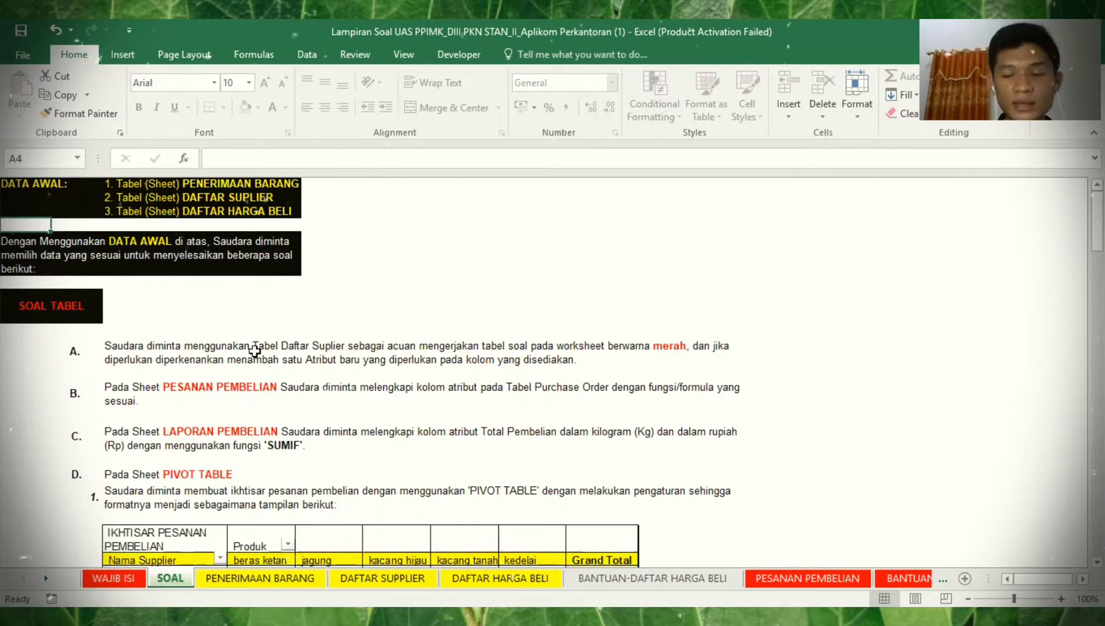
key(Down)
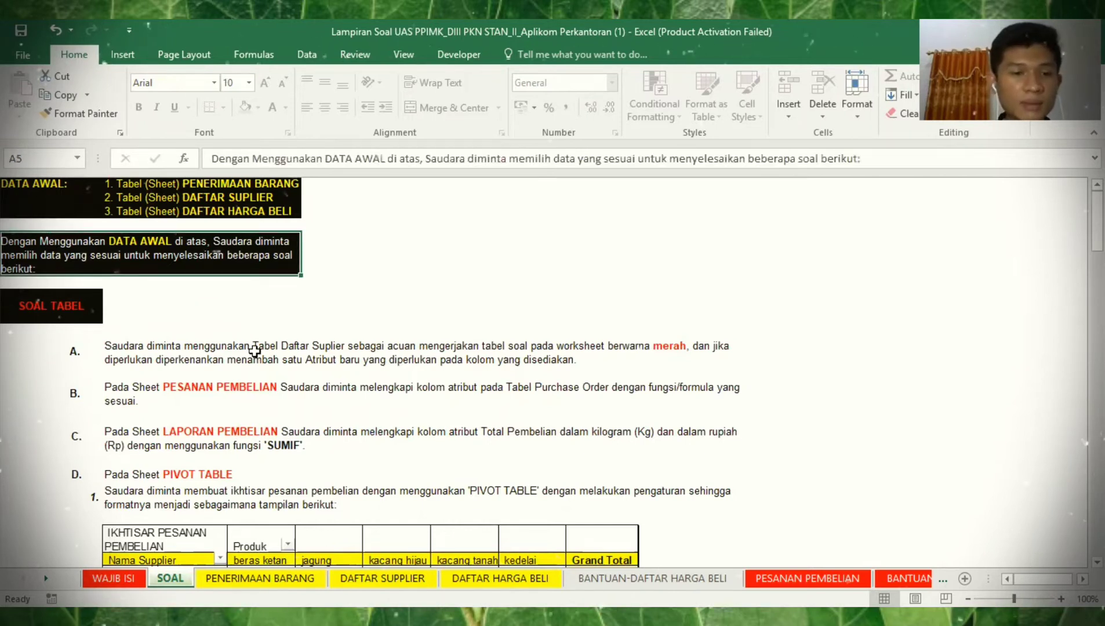
key(Down)
key(Down)
key(Down)
key(Down)
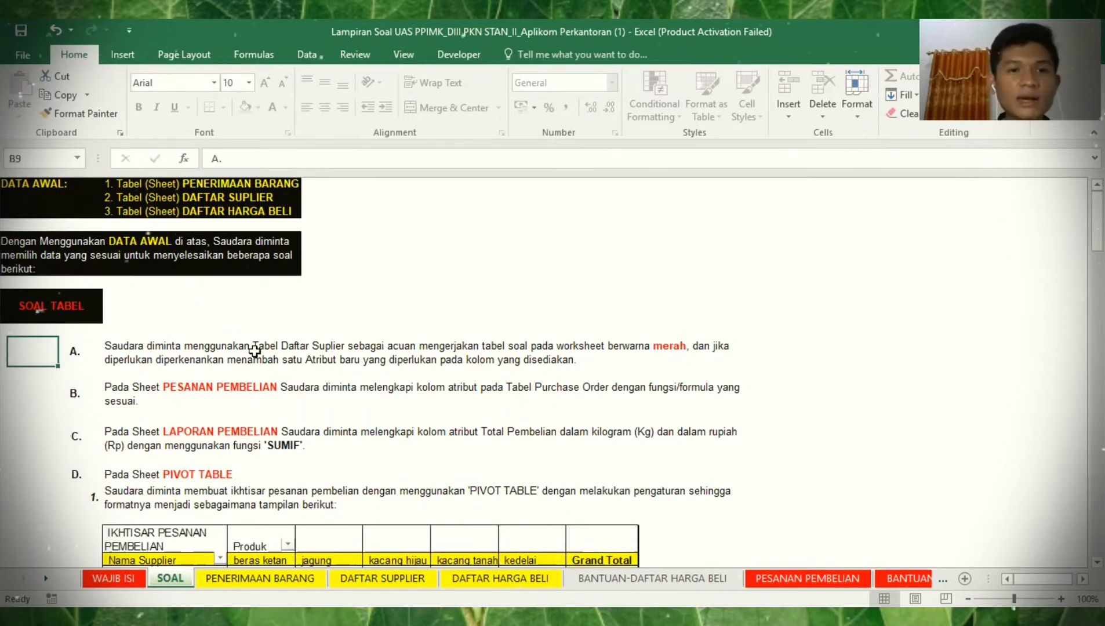
key(Right)
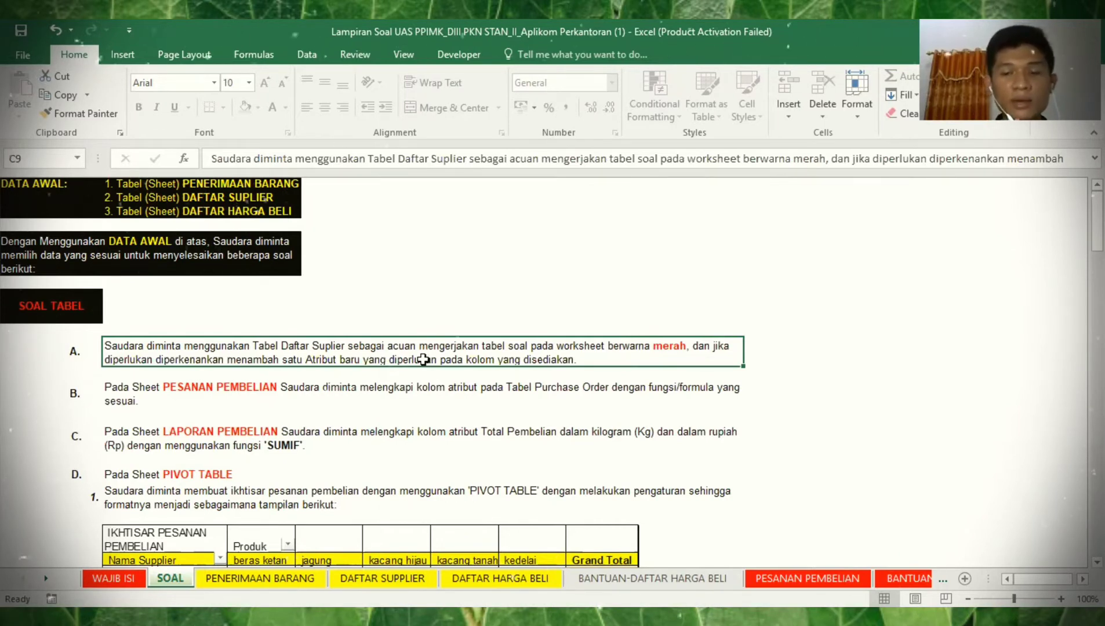
key(Down)
key(Down)
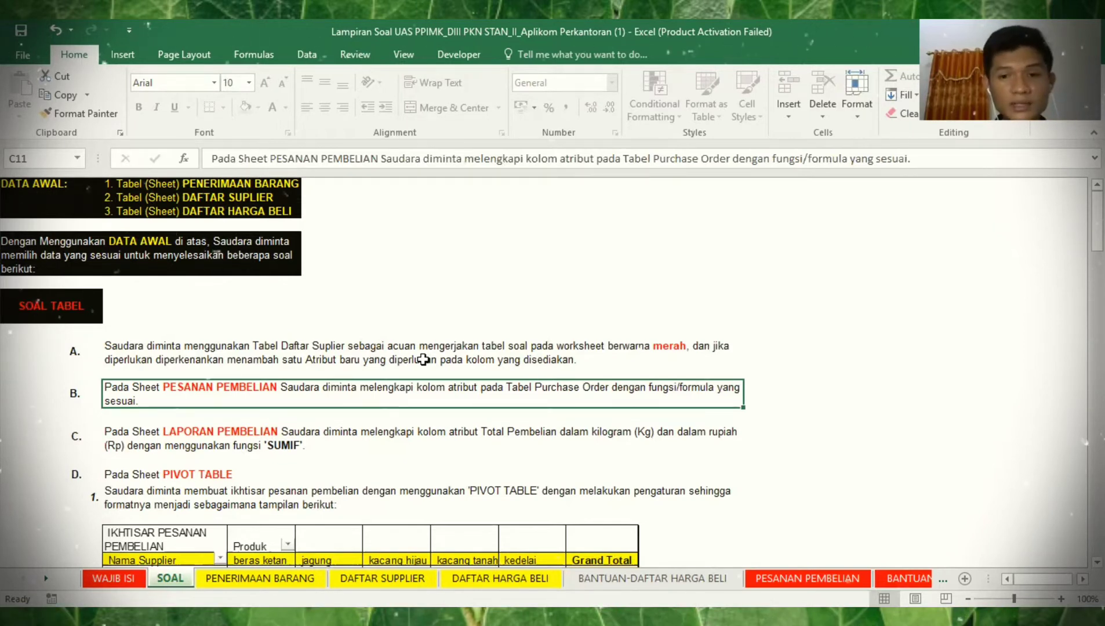
click(807, 578)
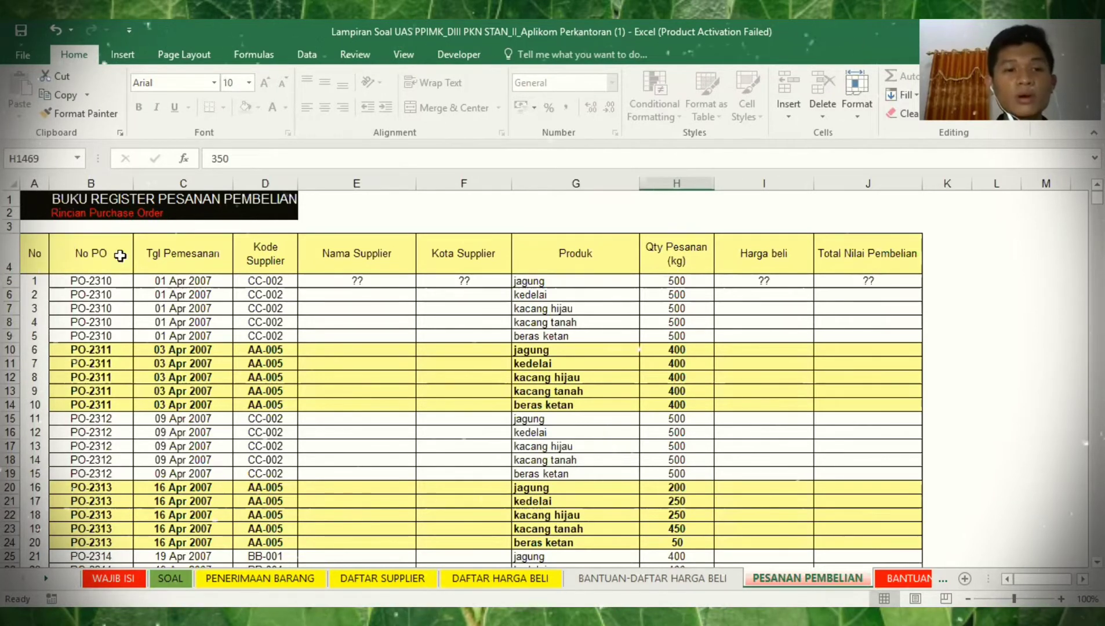
- Review the register's column headers from Tgl Pemesanan to Harga beli and the sheet tabs
click(207, 255)
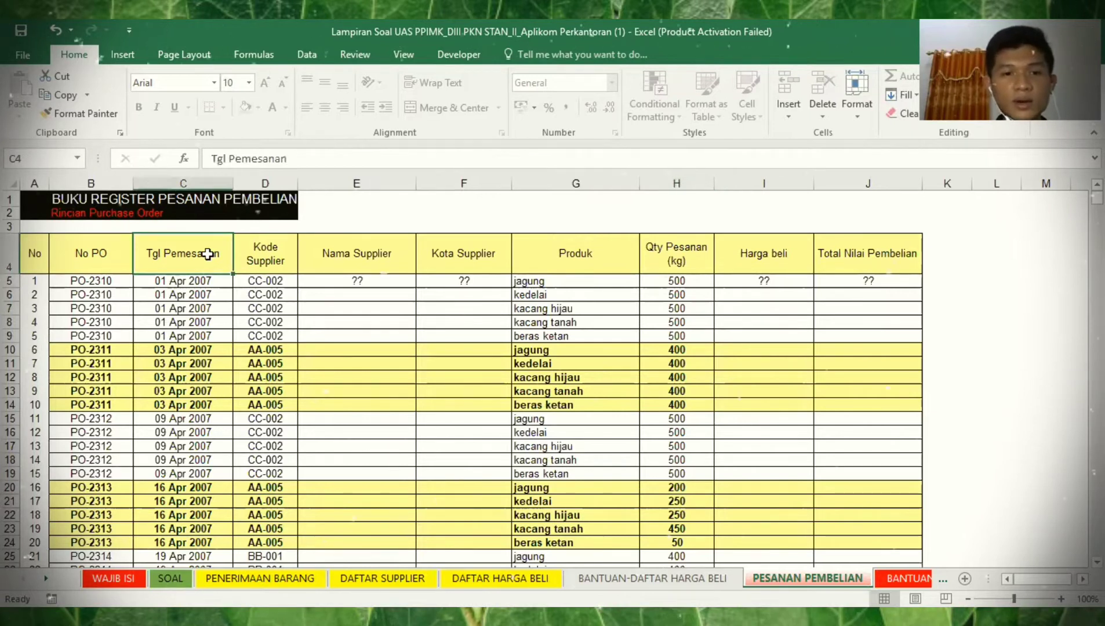
key(Right)
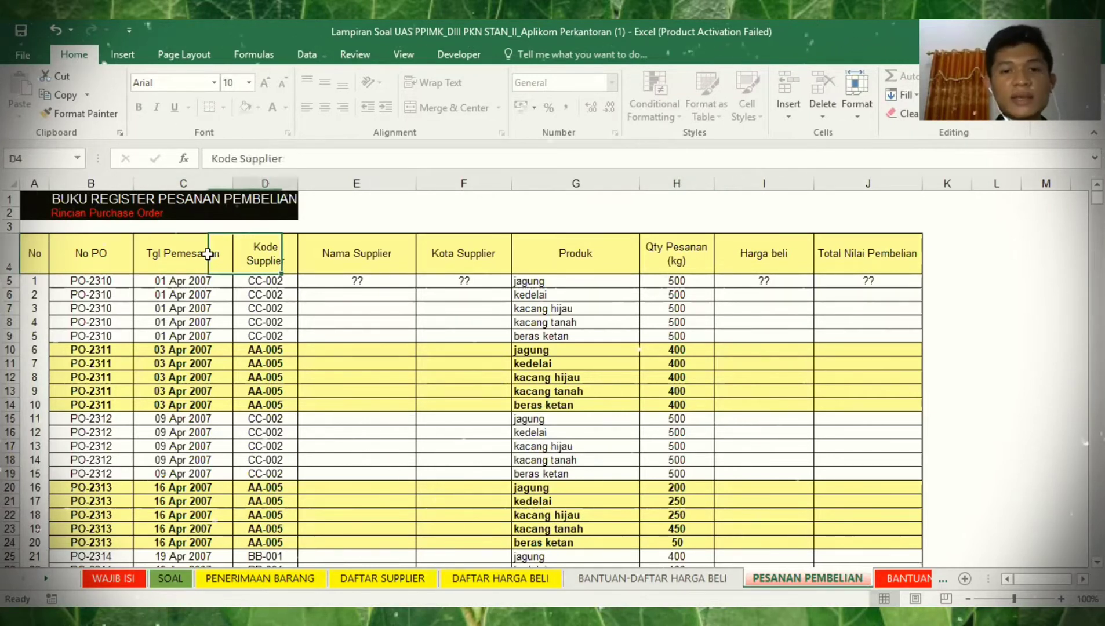
key(Right)
key(Right)
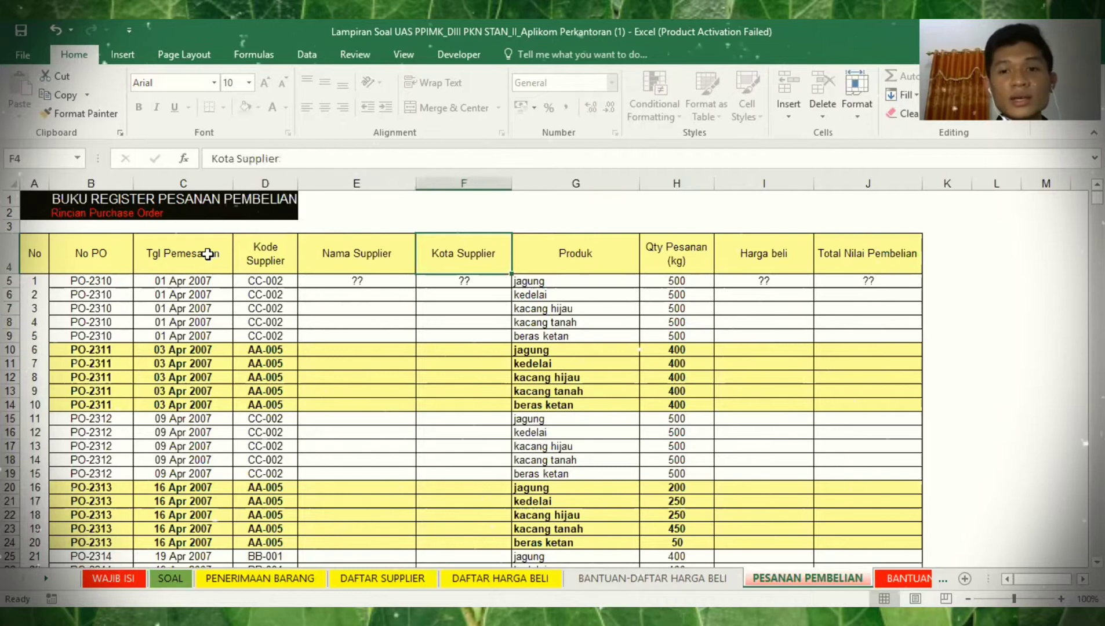
key(Right)
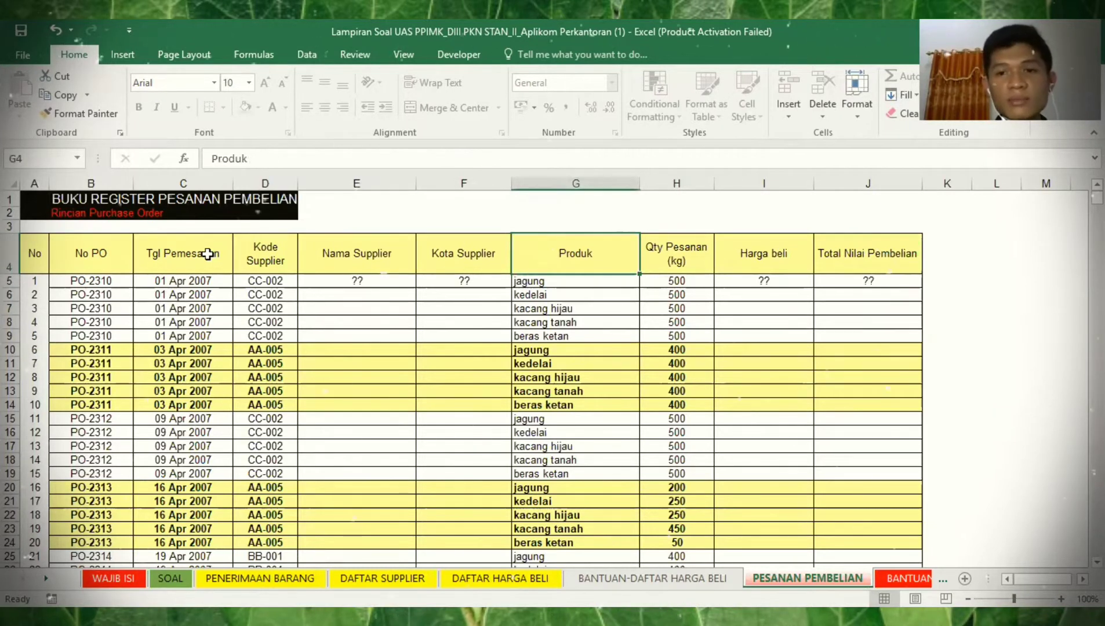
key(Right)
key(Right)
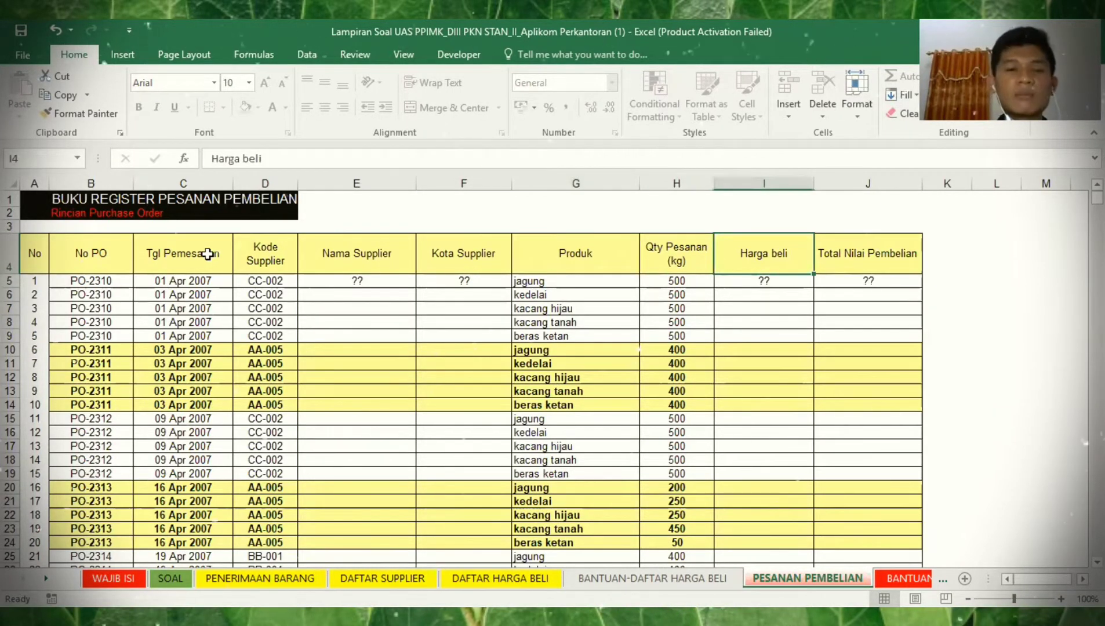
key(Right)
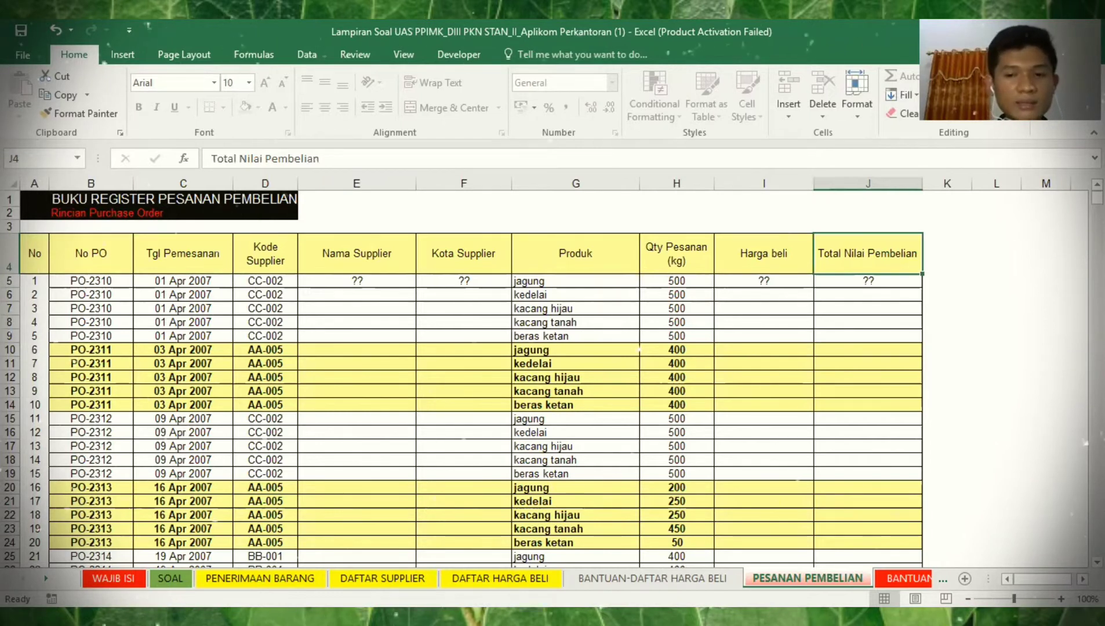
click(46, 579)
click(46, 579)
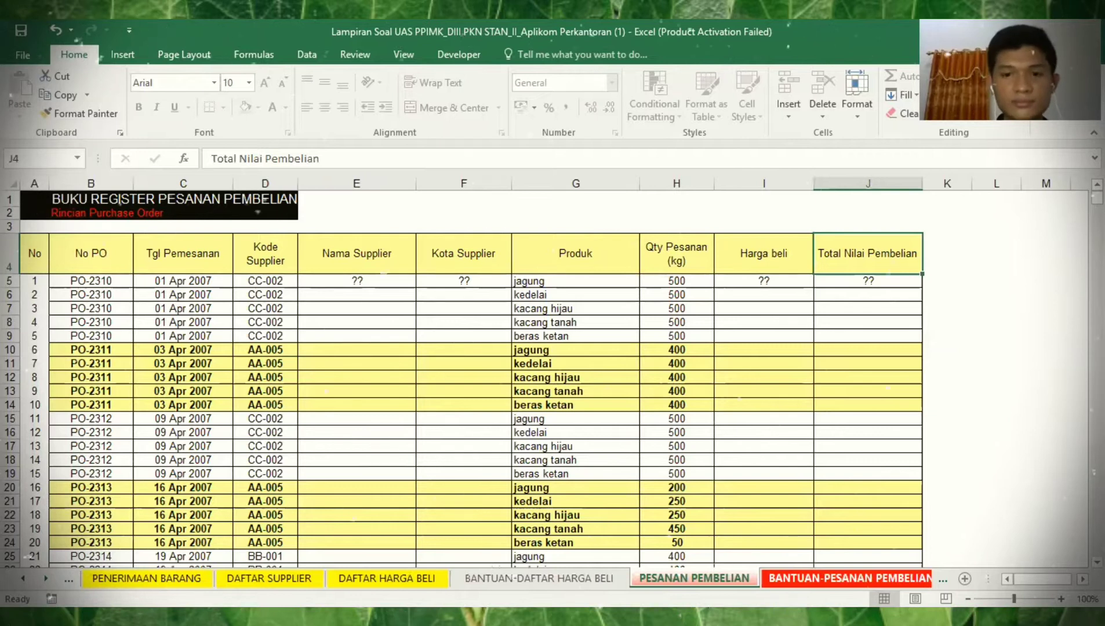
- Select and copy the whole purchase order table, then move to BANTUAN-PESANAN PEMBELIAN
click(33, 249)
key(ctrl+shift+End)
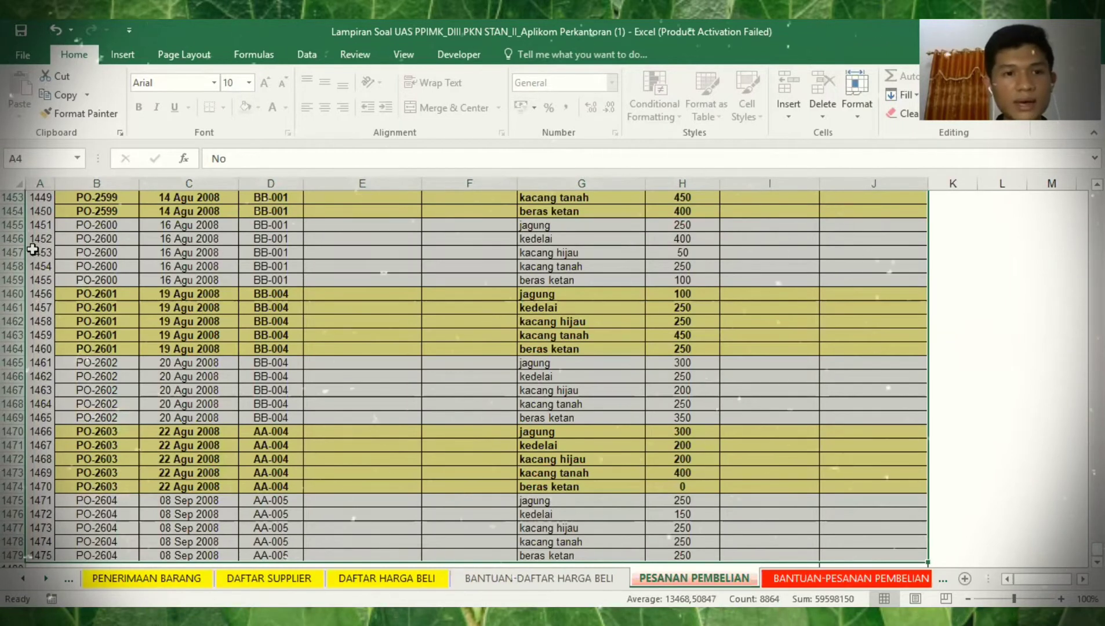
key(ctrl+Home)
key(ctrl+a)
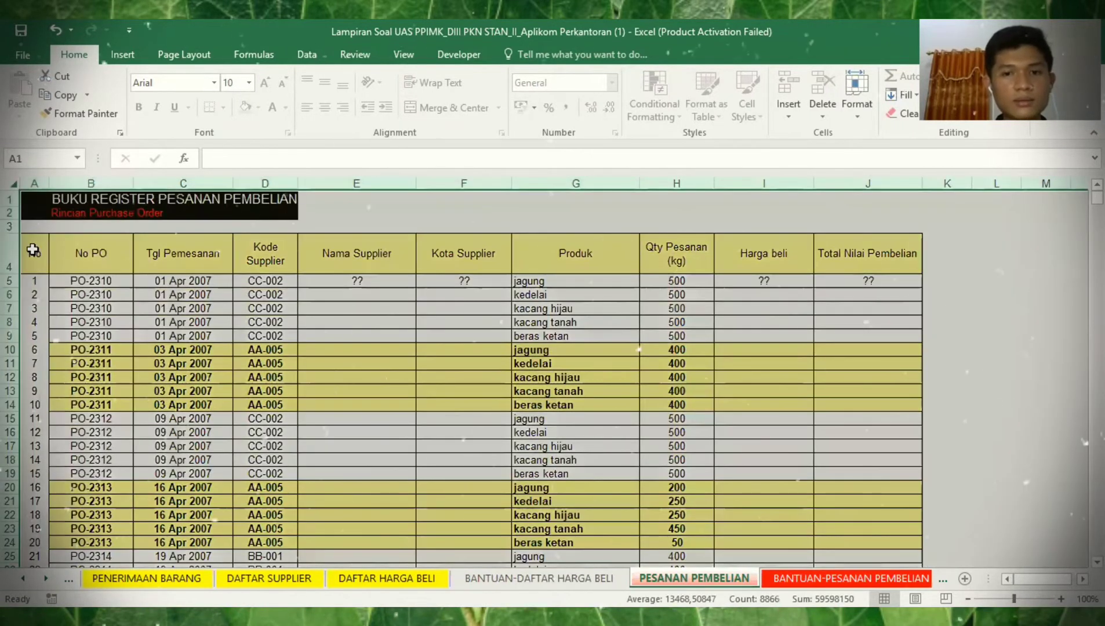
key(ctrl+c)
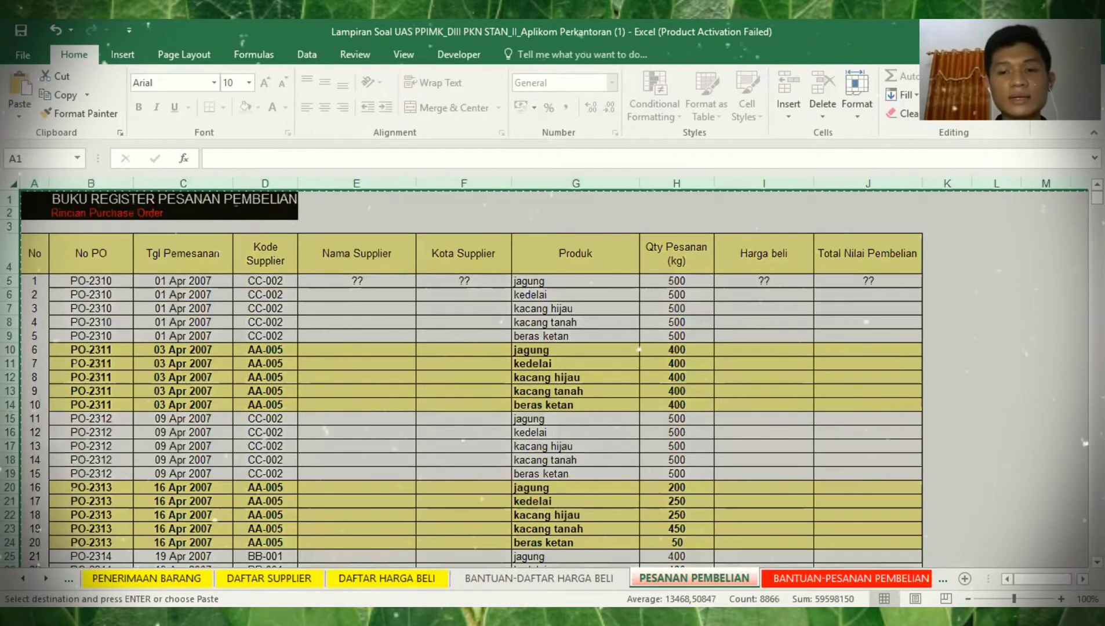
key(ctrl+Page_Down)
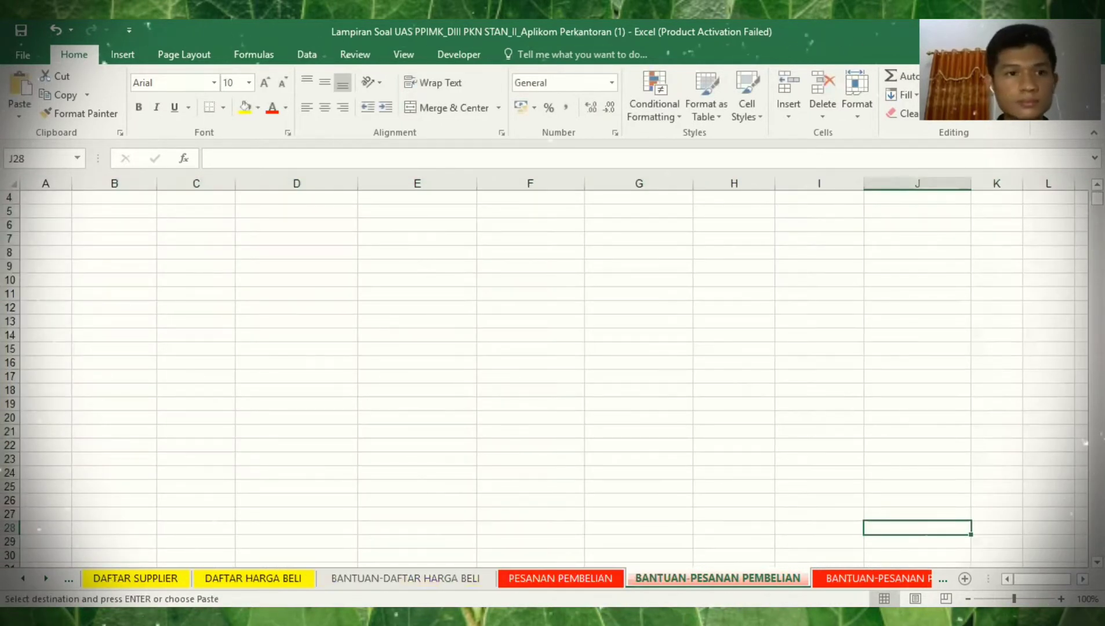
- Paste the copied register at the top of the sheet, replacing the existing title
key(ctrl+Up)
key(ctrl+Left)
key(ctrl+Left)
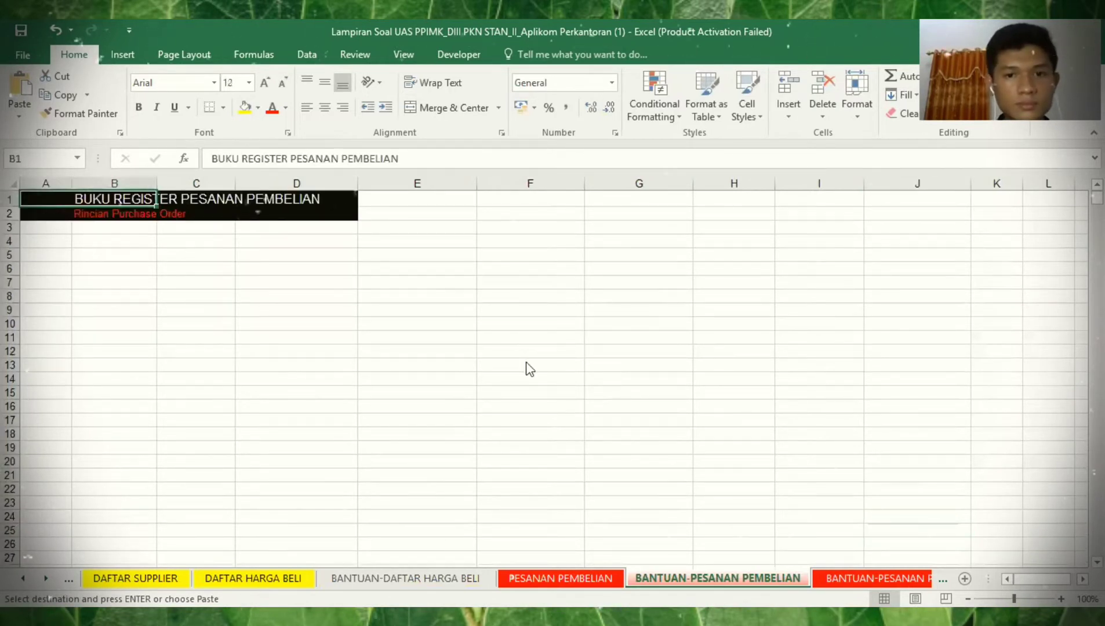
key(Return)
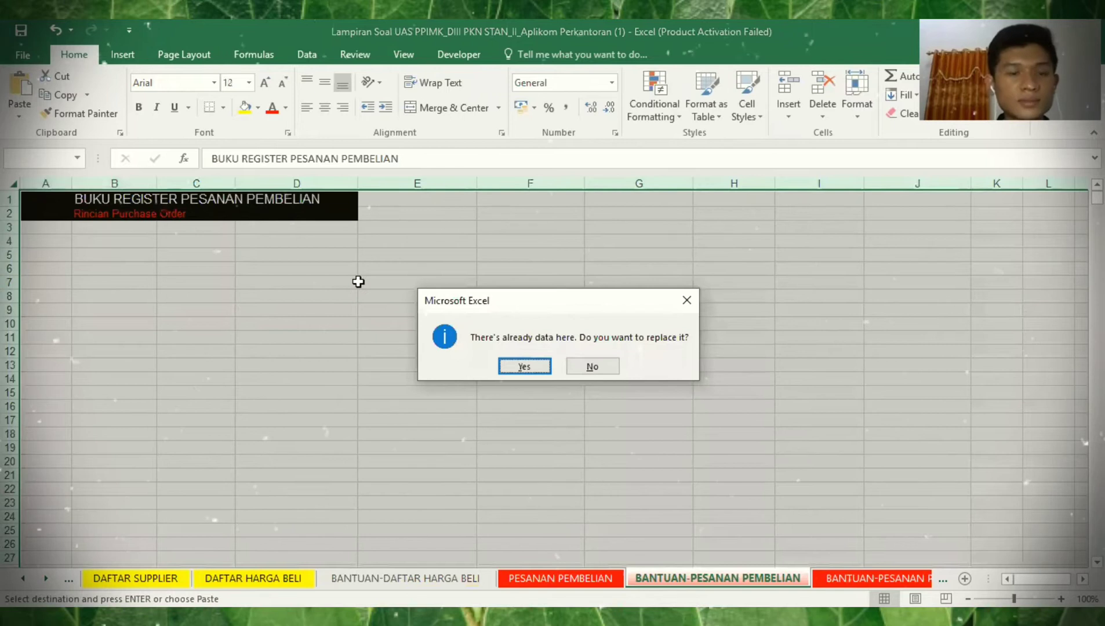
key(Return)
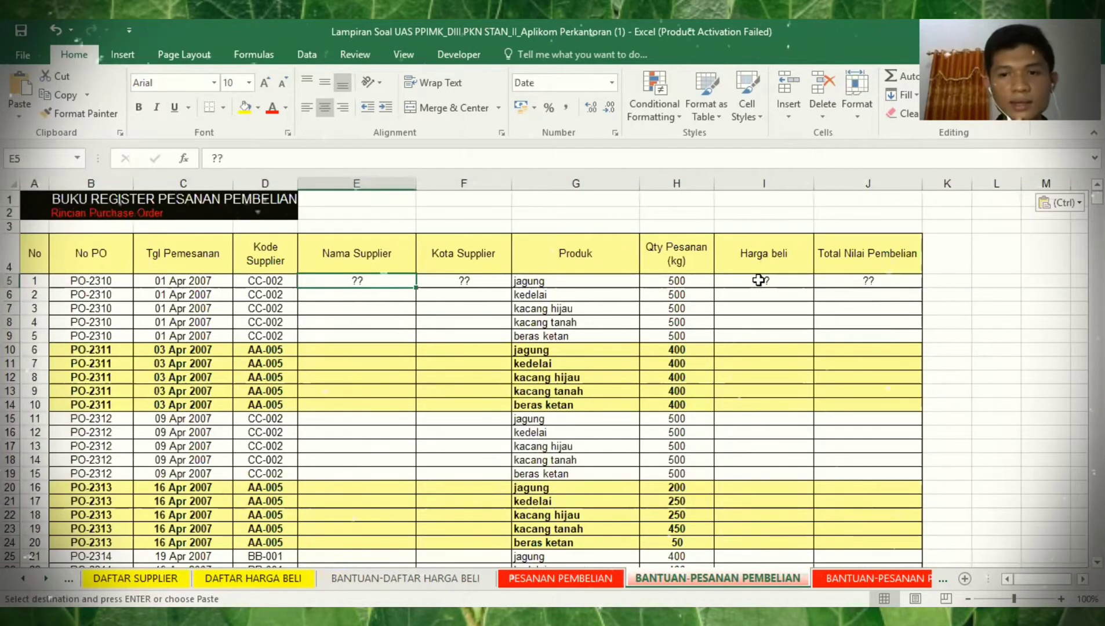
- Check the empty first-row cells and glance at the DAFTAR SUPPLIER and DAFTAR HARGA BELI sheets
click(758, 279)
click(846, 285)
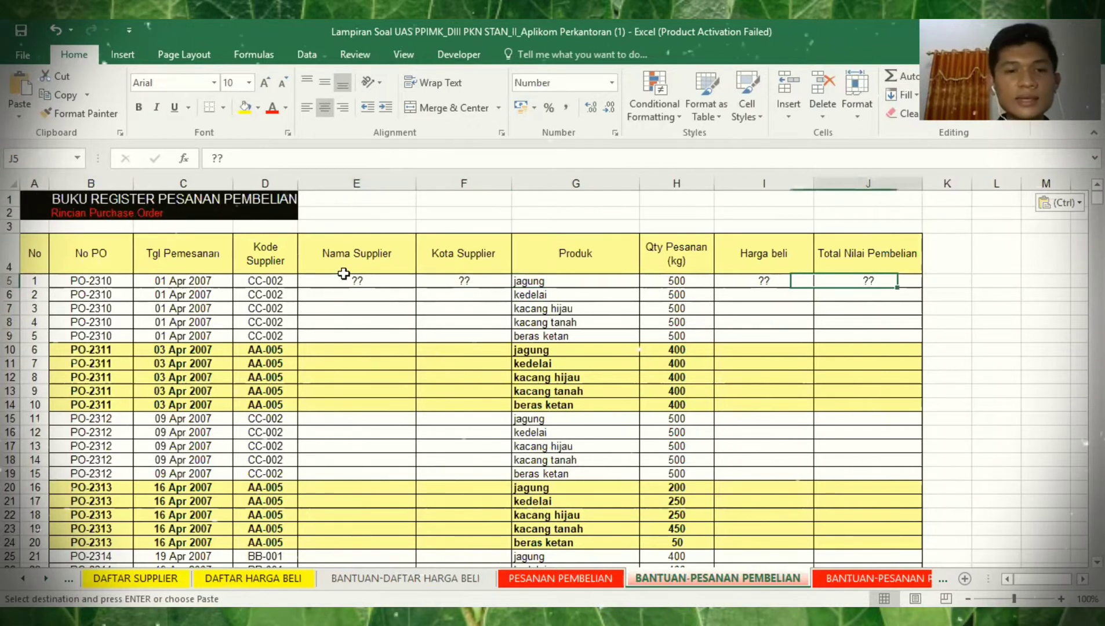
click(340, 283)
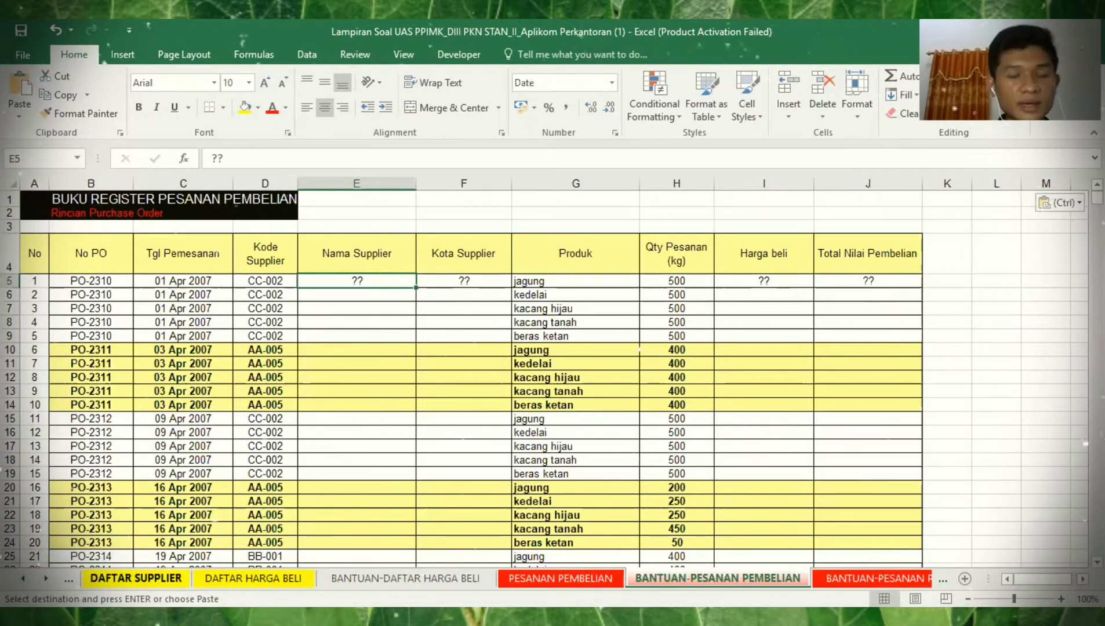
click(449, 261)
click(150, 576)
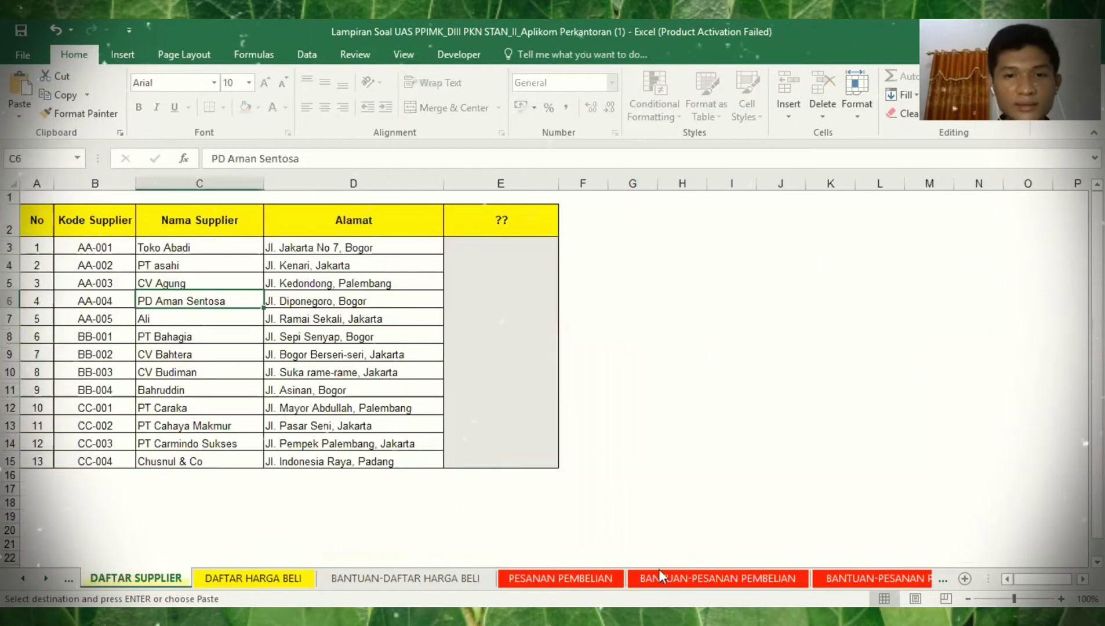
click(762, 276)
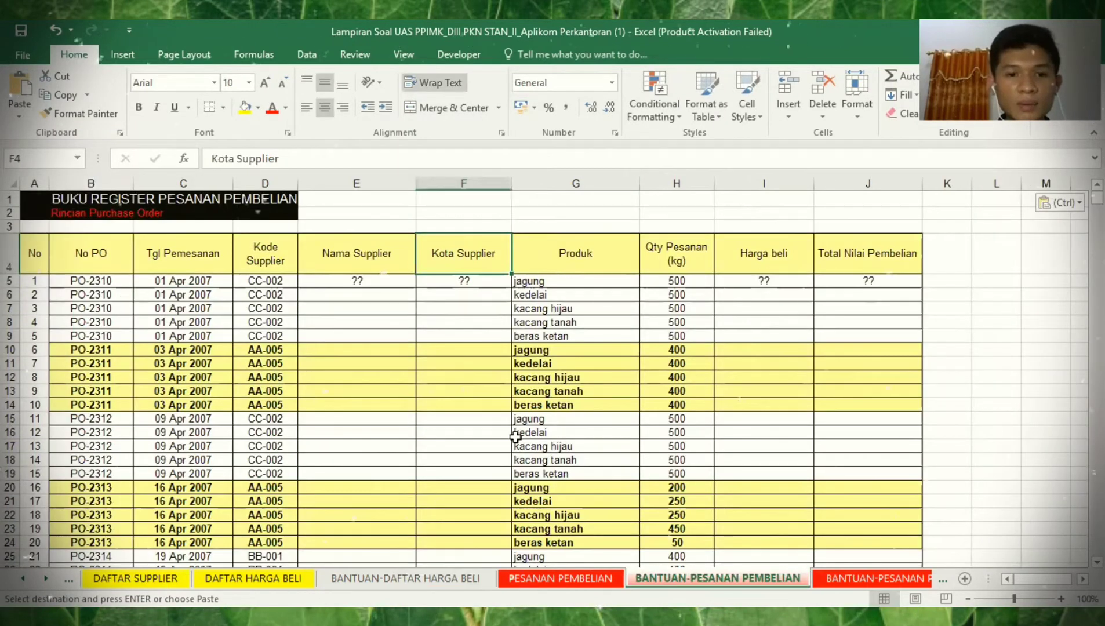
click(266, 579)
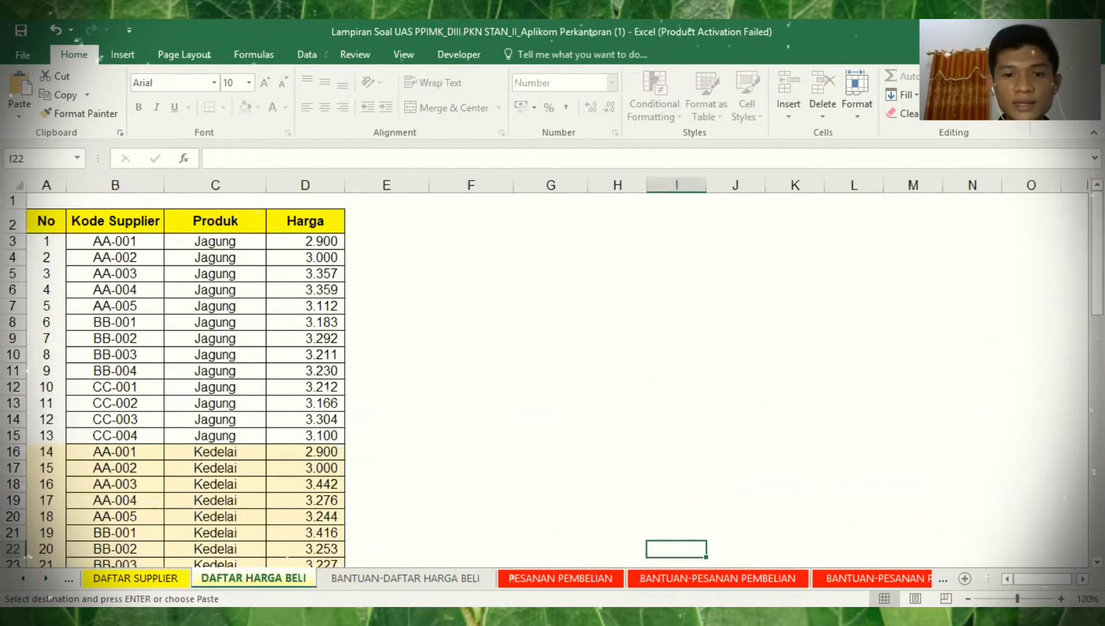
click(718, 579)
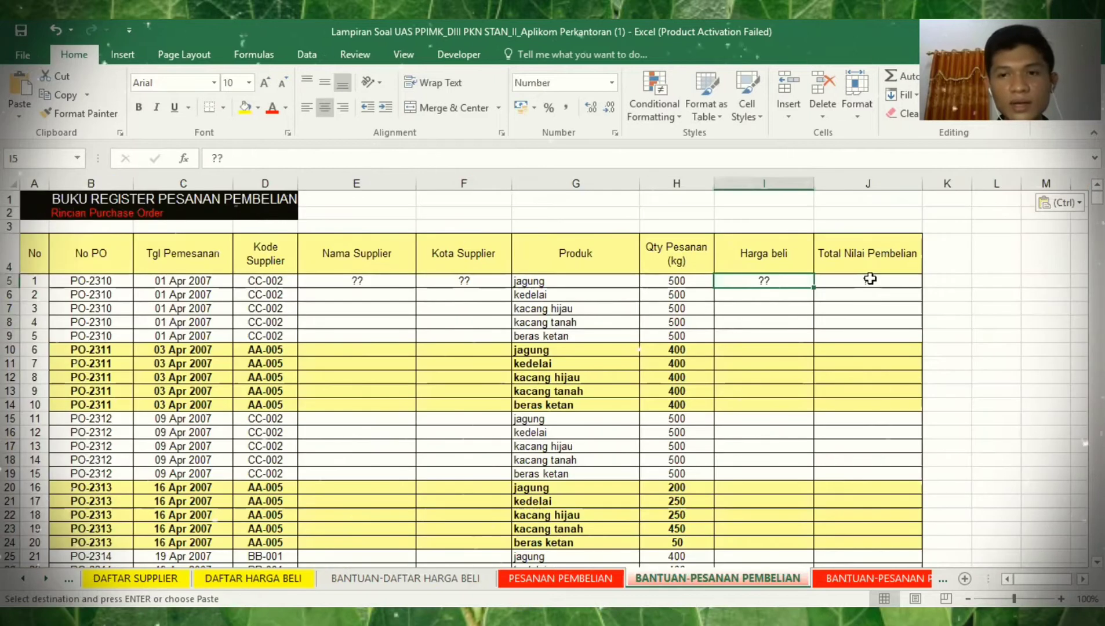
click(870, 279)
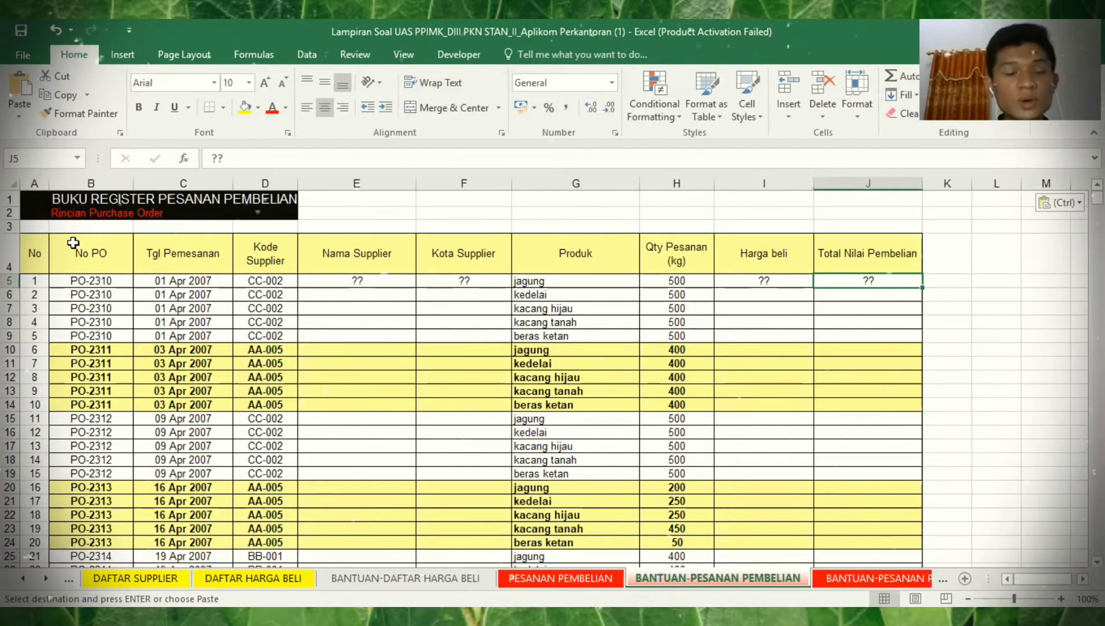
click(40, 251)
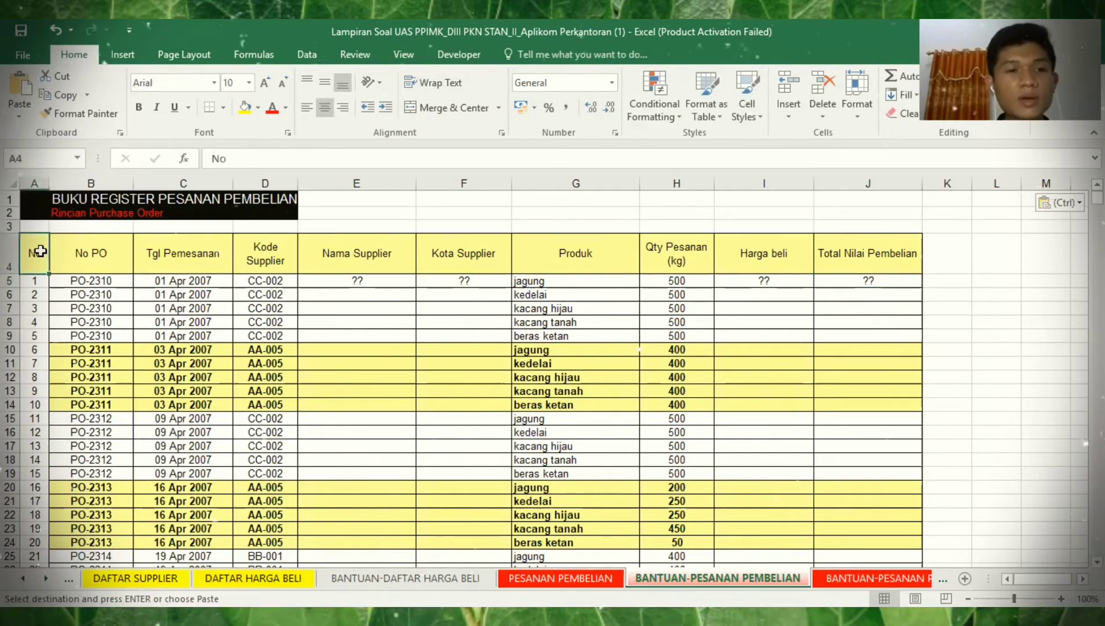
- Turn on Data > Filter for header row A4:J4, then view the DAFTAR SUPPLIER list
drag(39, 250, 574, 253)
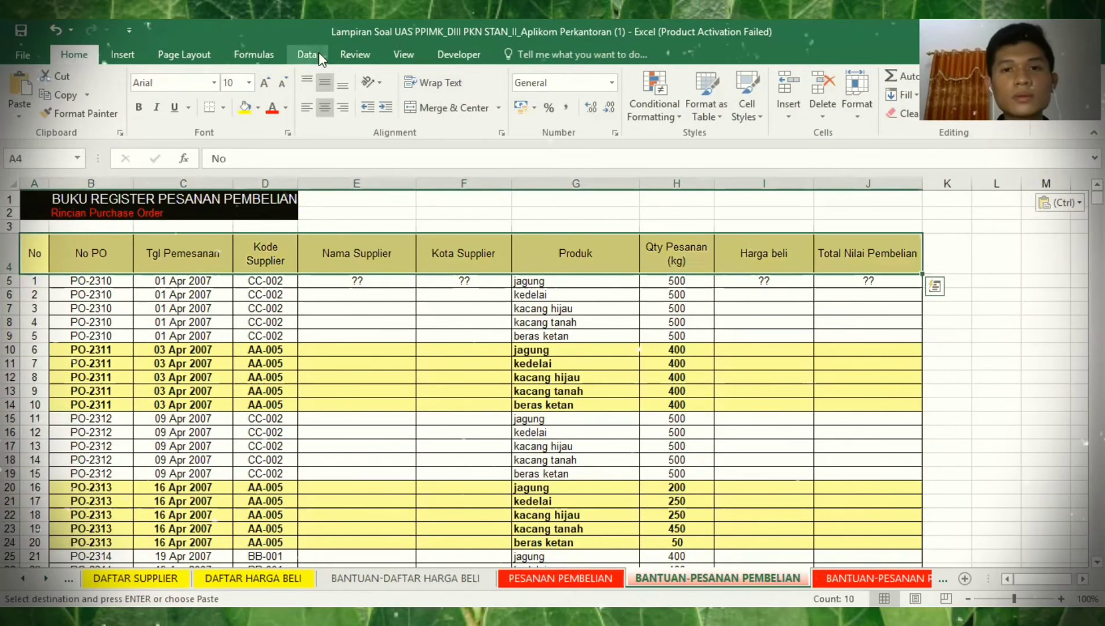
click(306, 54)
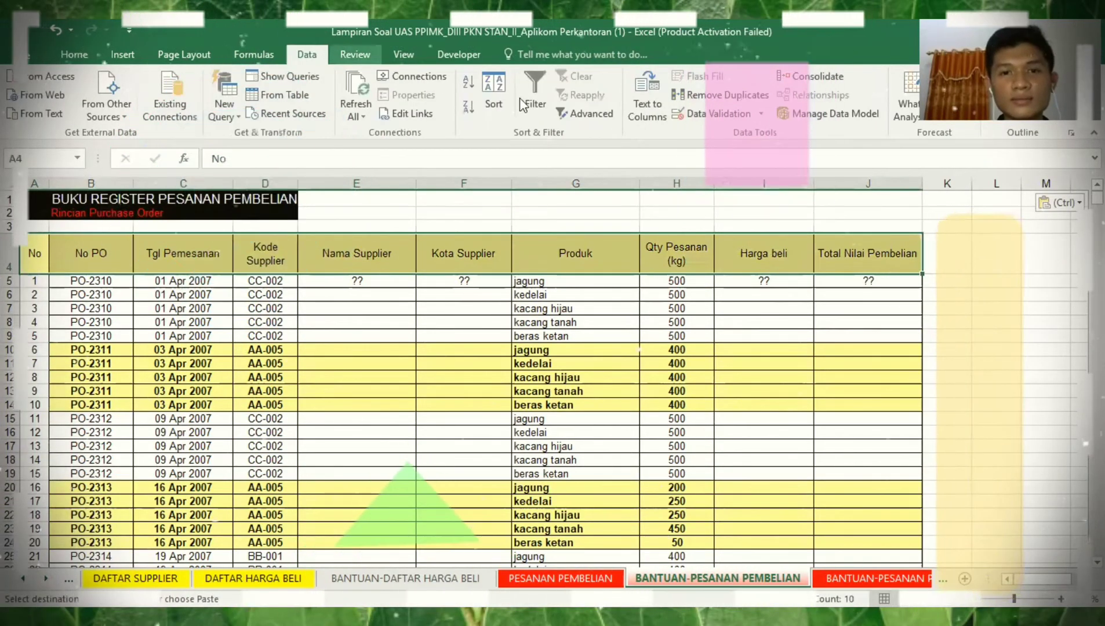
click(525, 97)
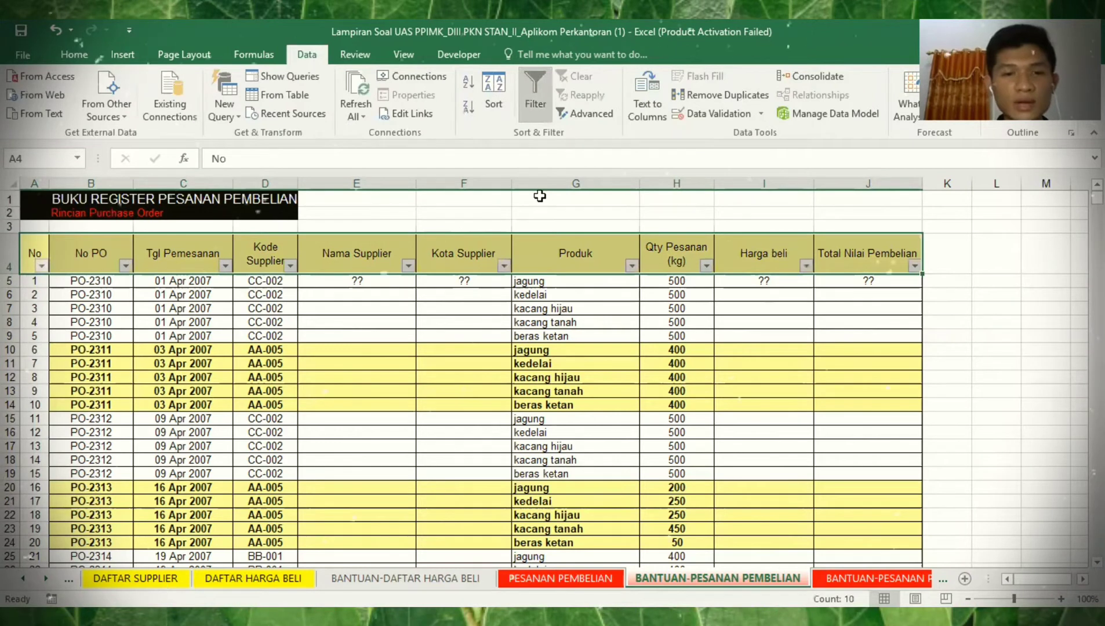
click(332, 282)
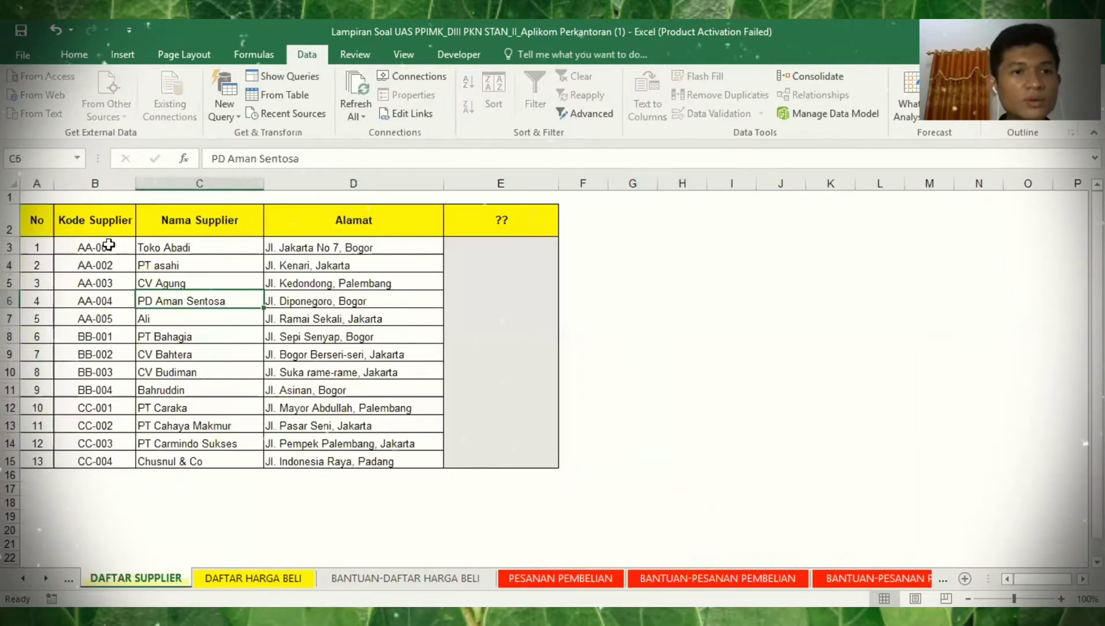
click(110, 248)
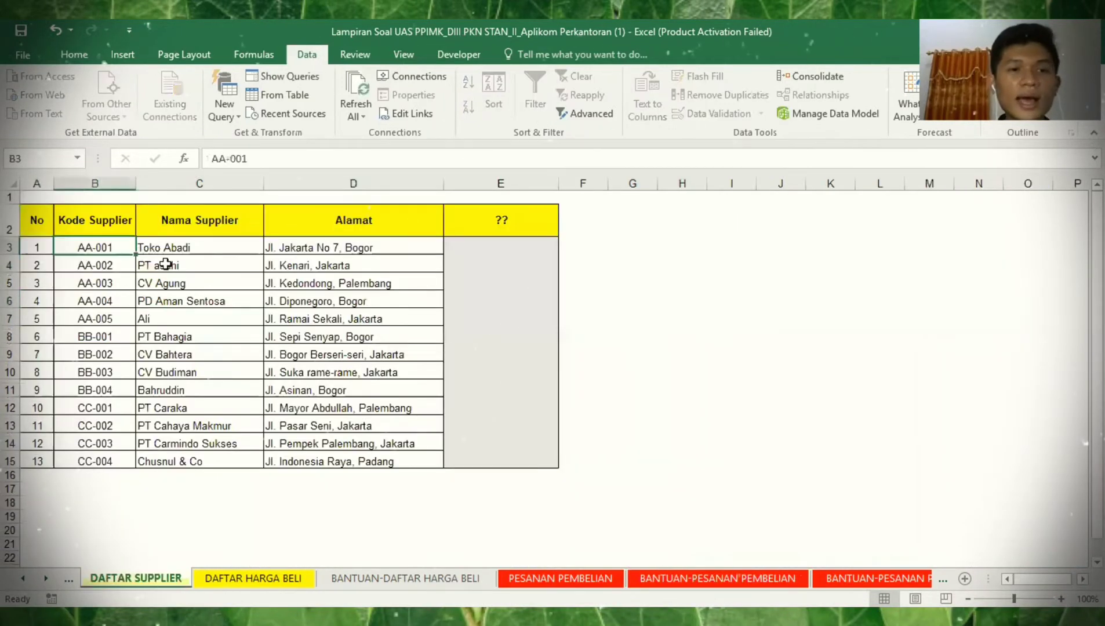
- Add a KOTA header in E2 and fill supplier cities with Bogor, Jakarta and Flash Fill
click(204, 242)
key(ctrl+c)
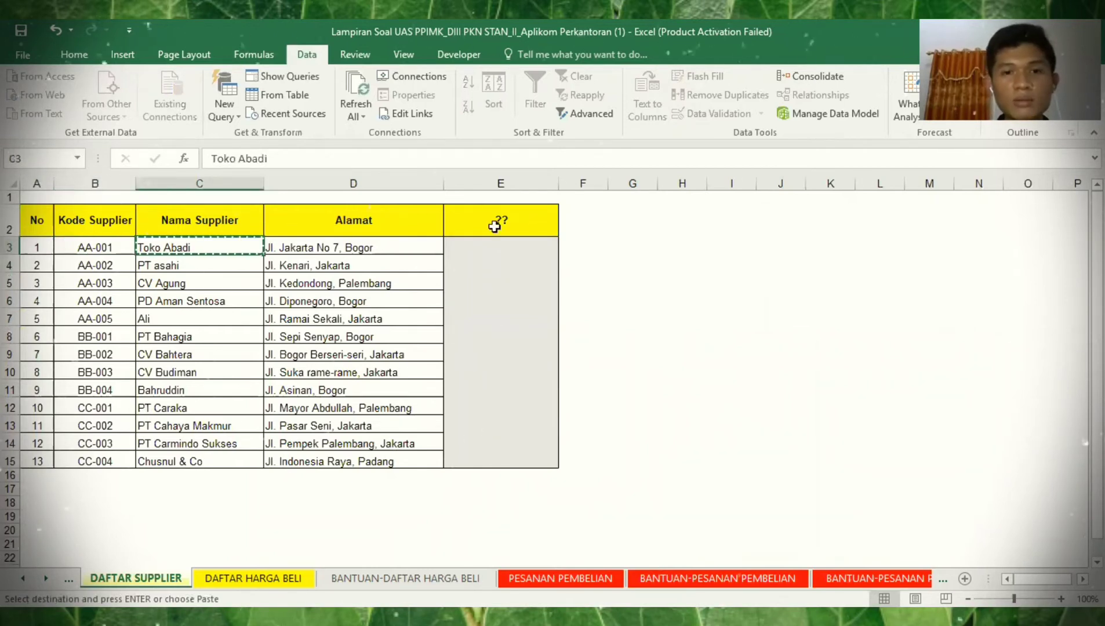
click(536, 231)
text(KOTA)
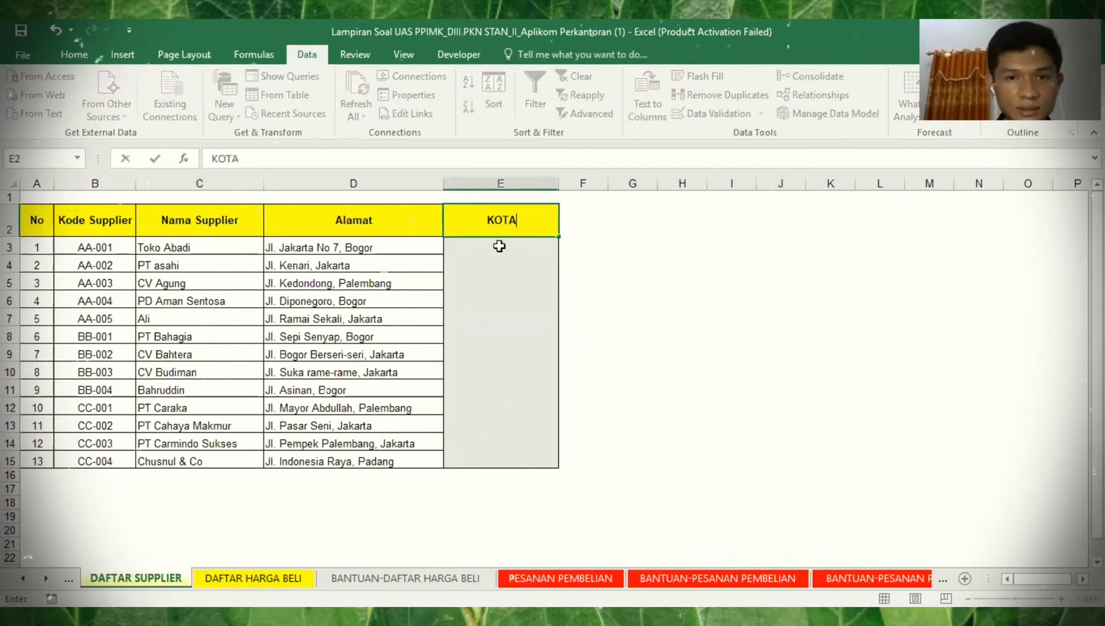
key(Return)
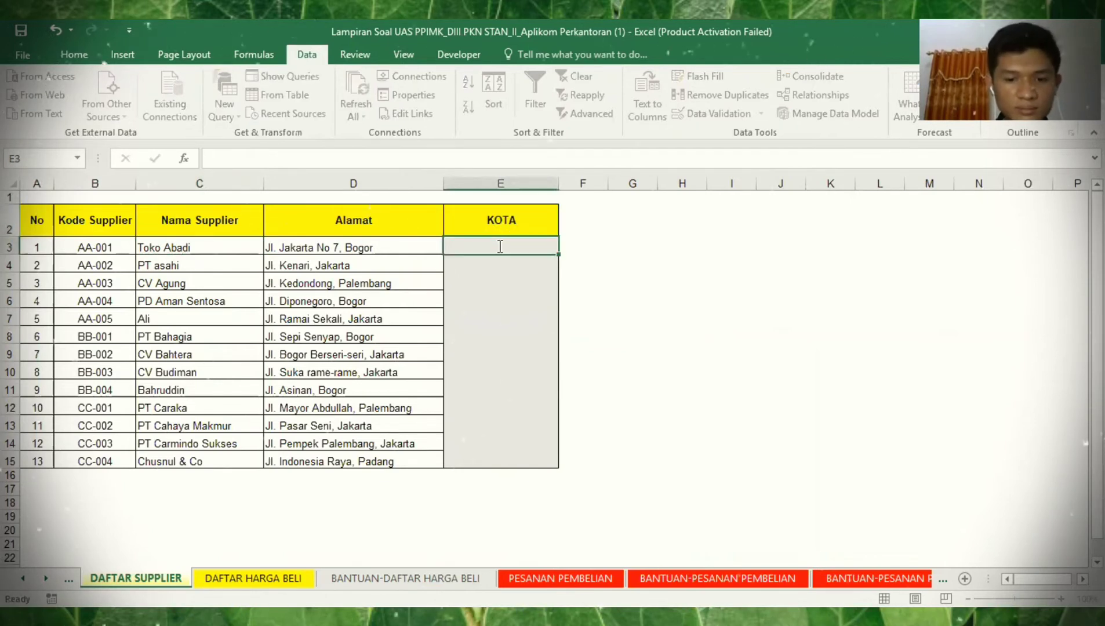
text(Bogor)
key(Return)
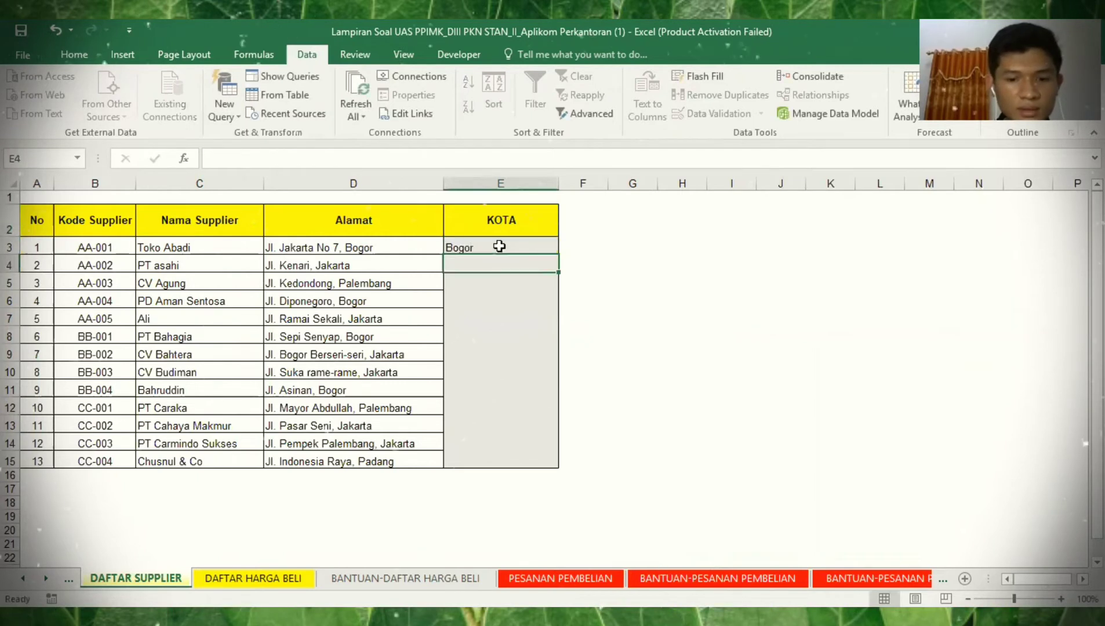
text(Jakarta)
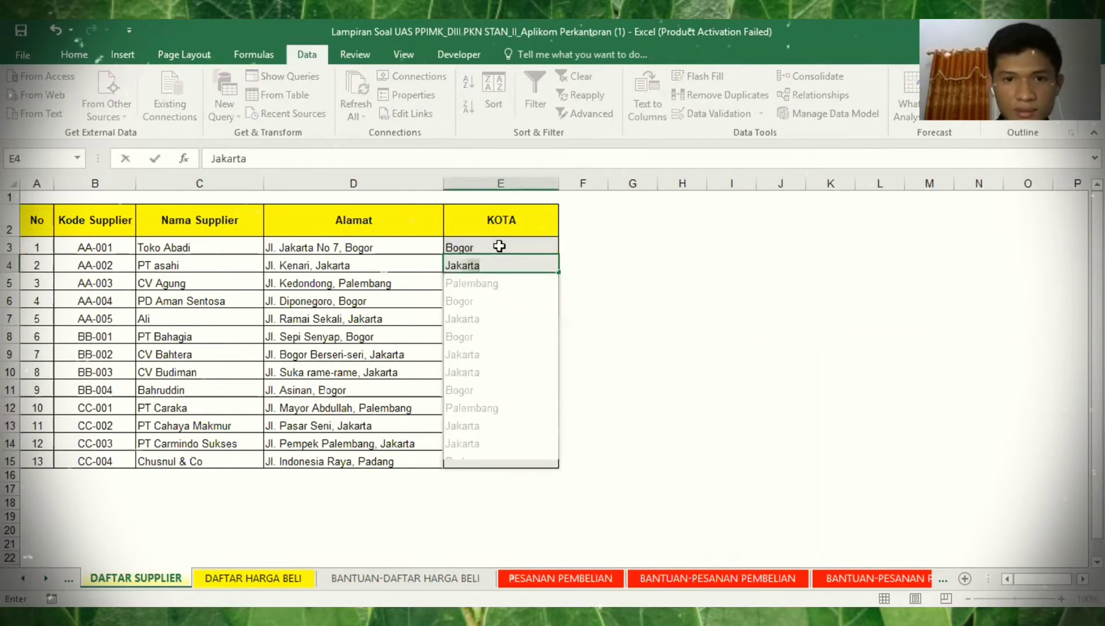
key(Return)
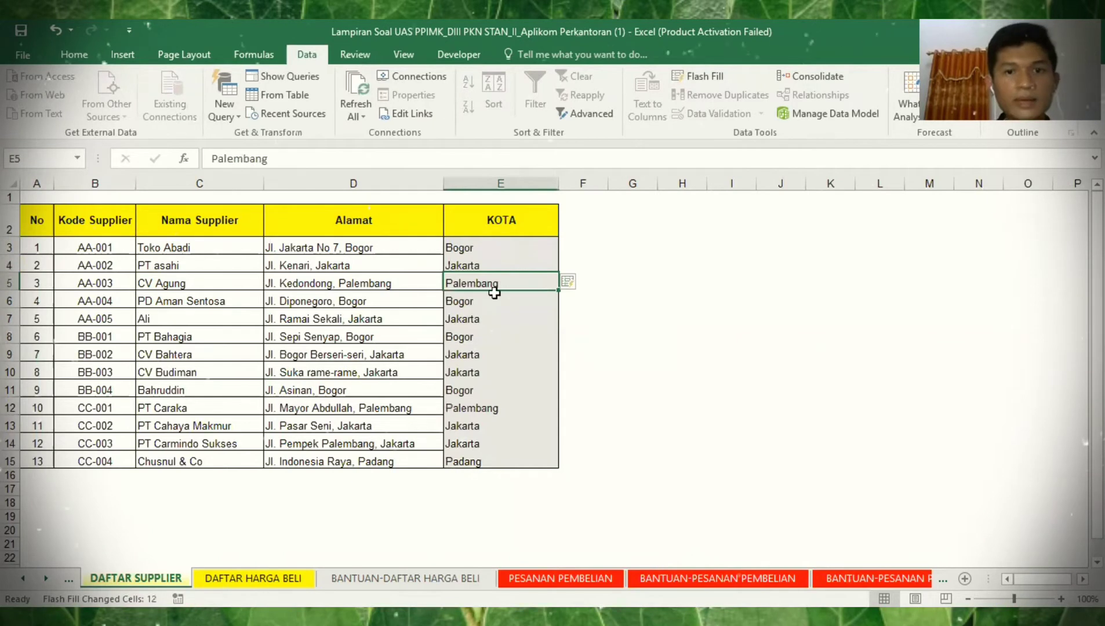
click(207, 244)
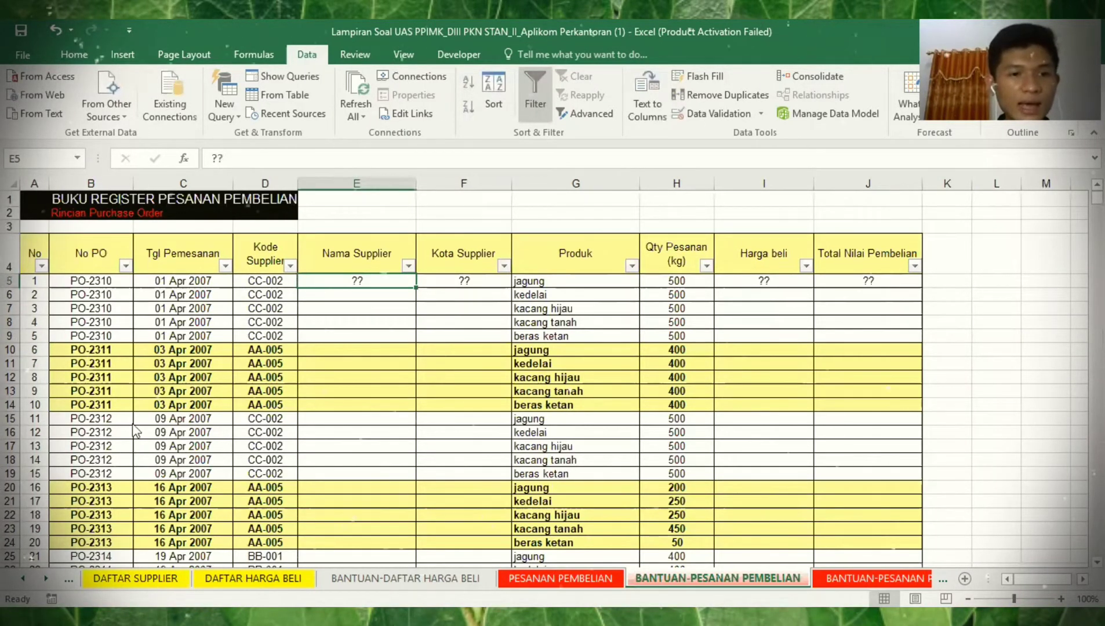
- Filter Kode Supplier to AA-001 only, leaving 70 of 1475 rows visible
click(291, 266)
click(128, 423)
click(128, 436)
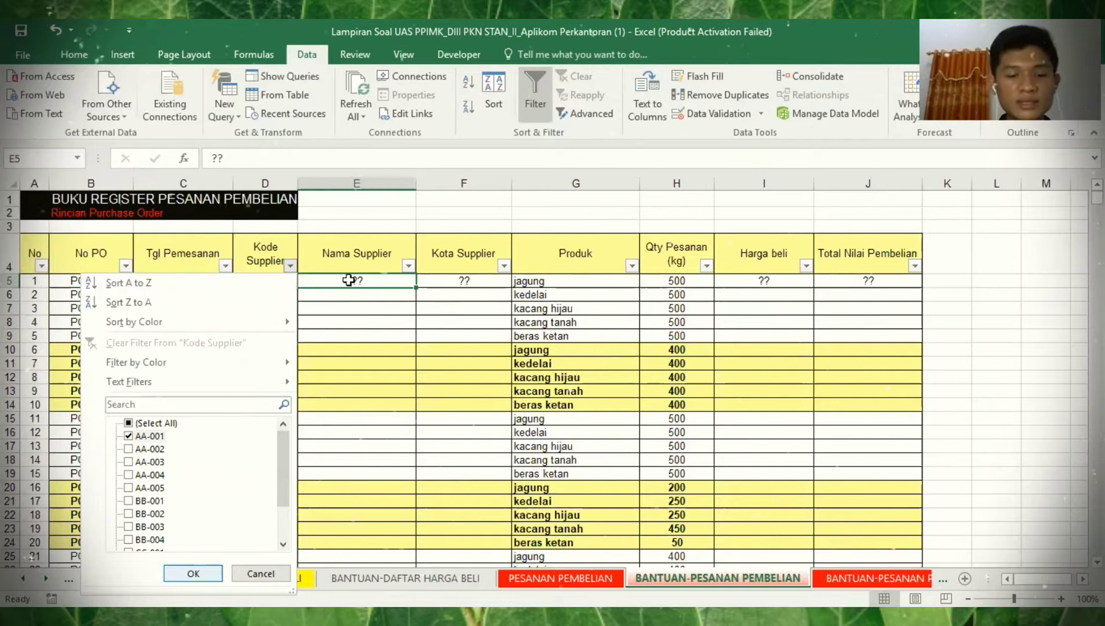
key(Return)
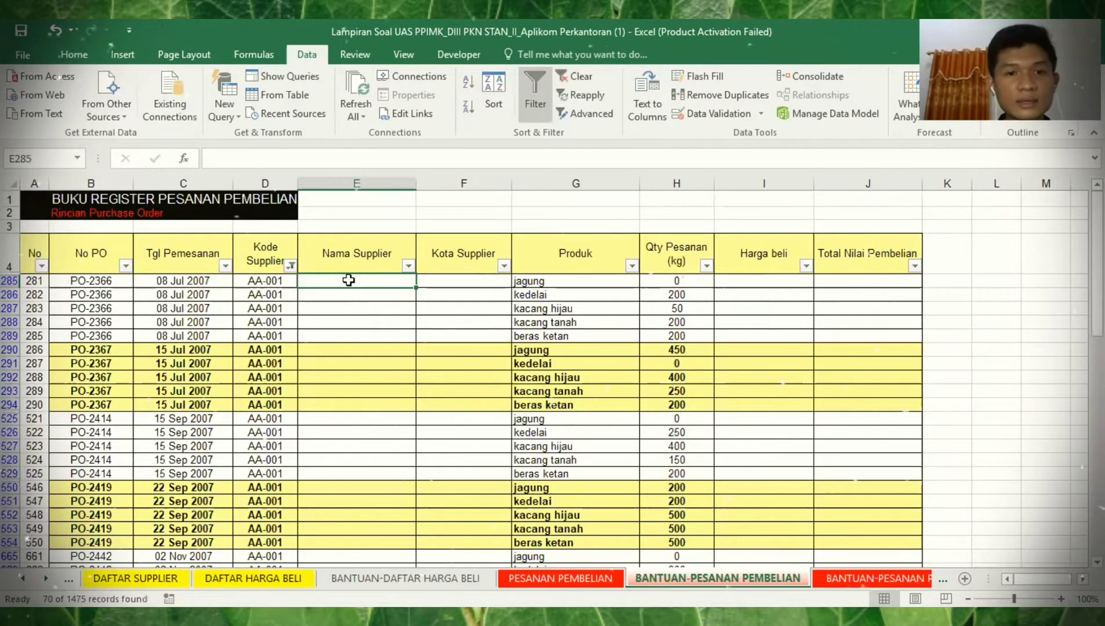
click(173, 579)
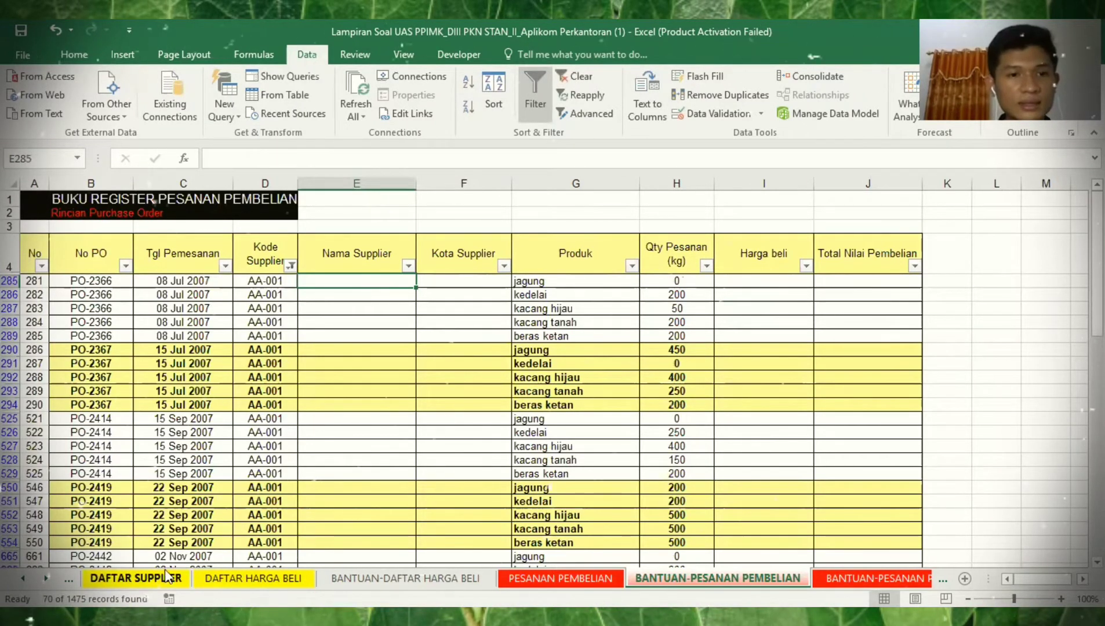
- Enter Toko Abadi and Bogor in the first AA-001 row and copy that pair
click(207, 246)
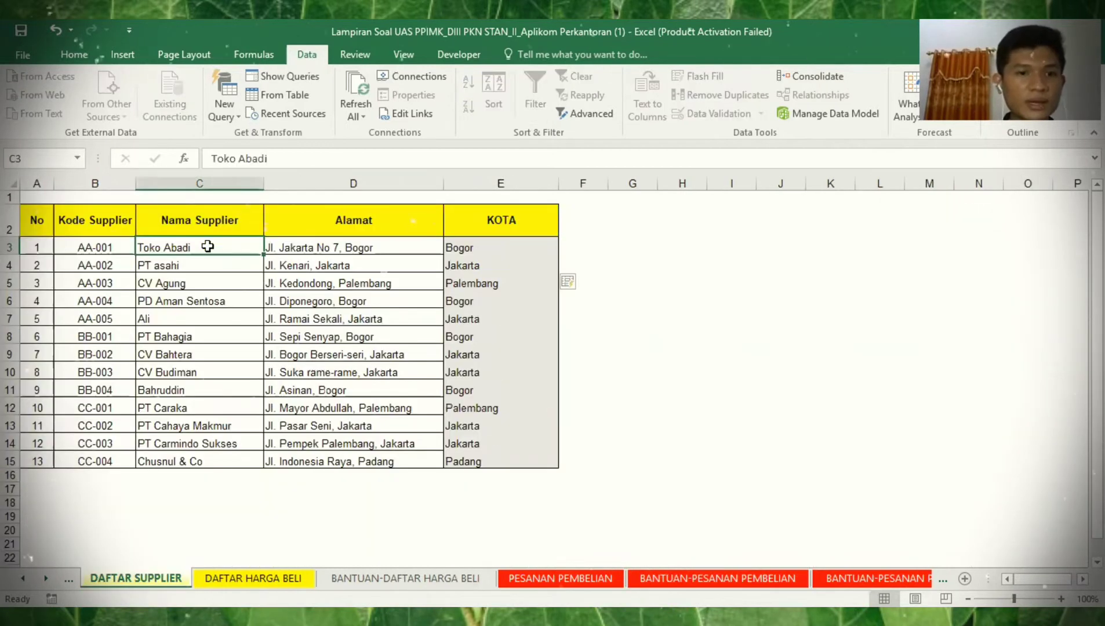
key(ctrl+c)
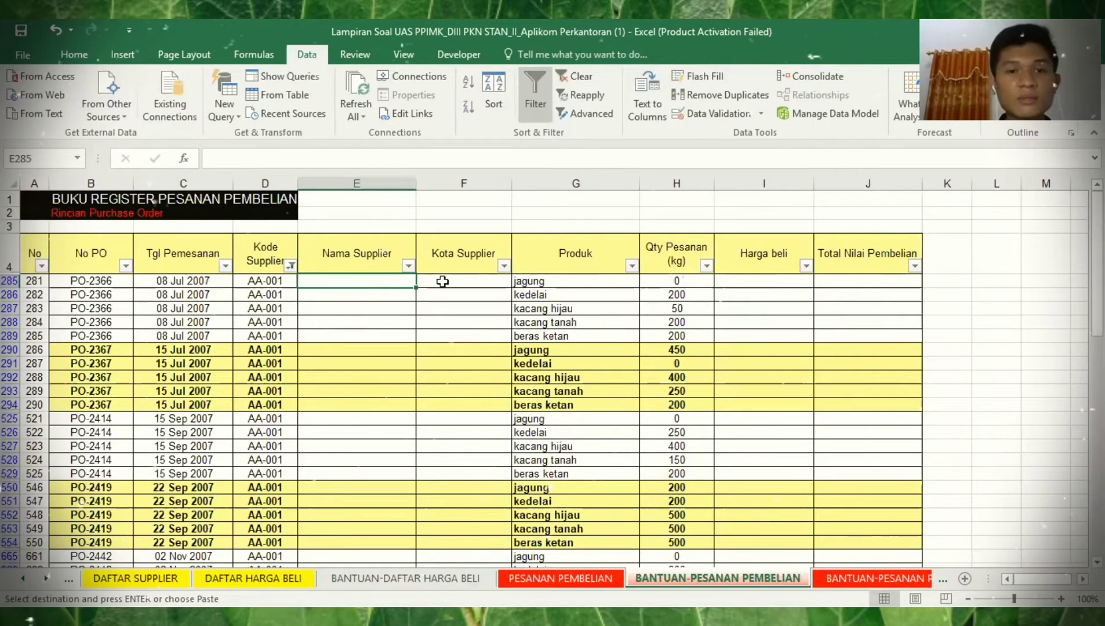
key(ctrl+v)
key(Tab)
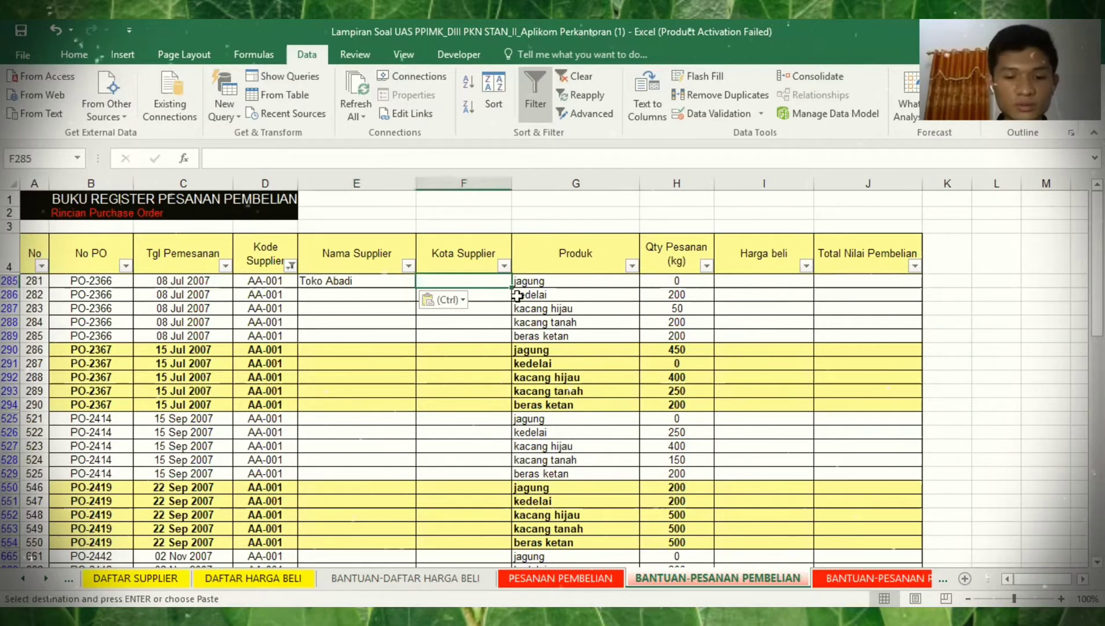
text(Bogor)
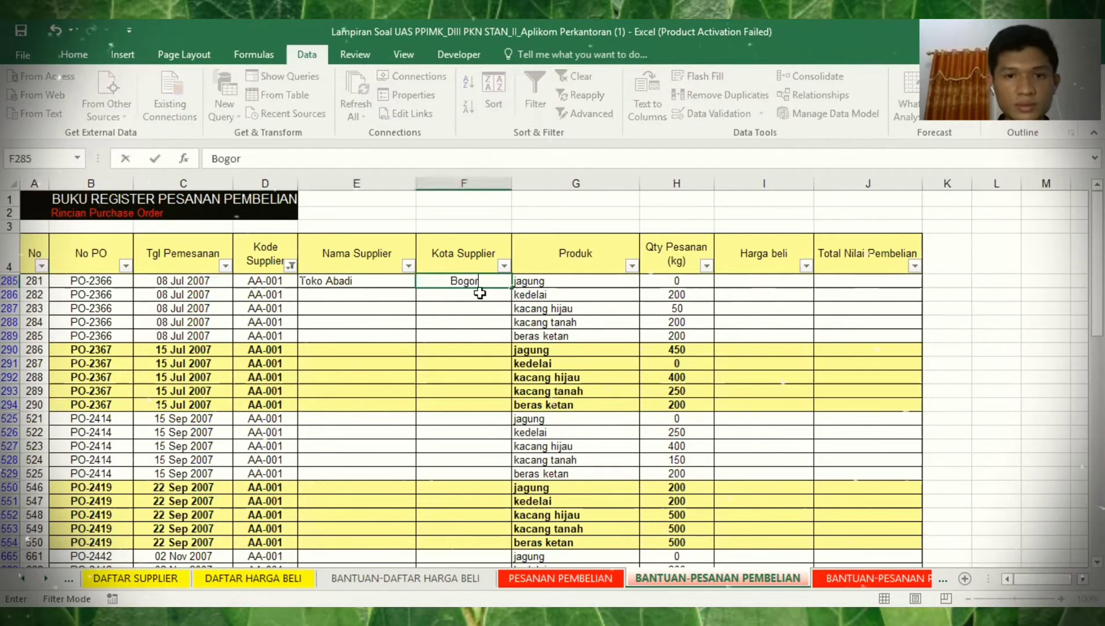
click(409, 281)
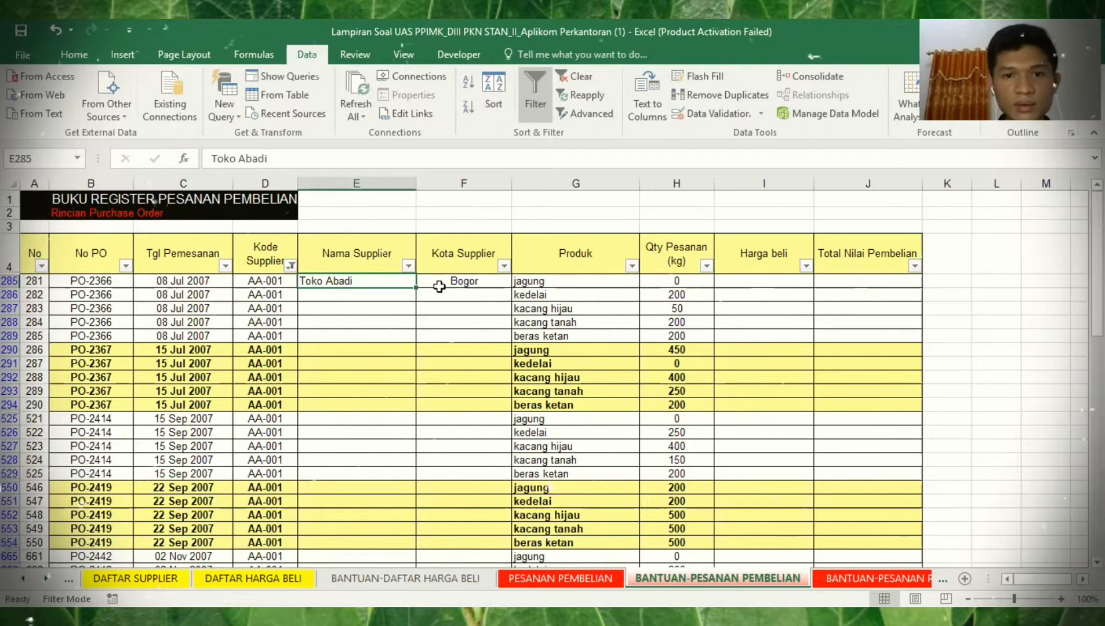
shift+click(441, 284)
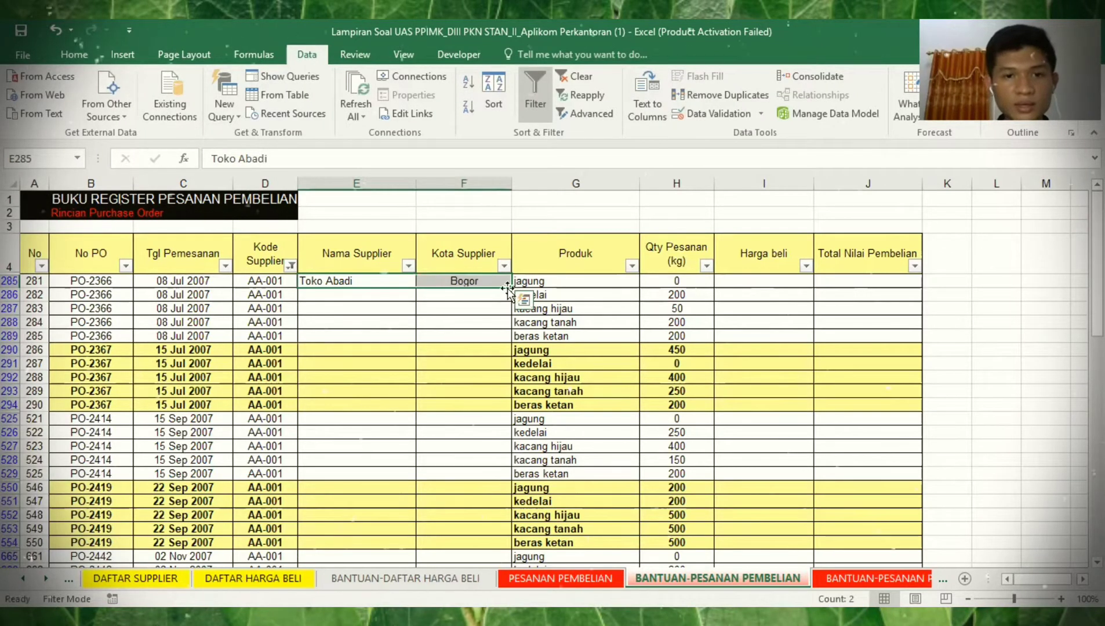
key(ctrl+c)
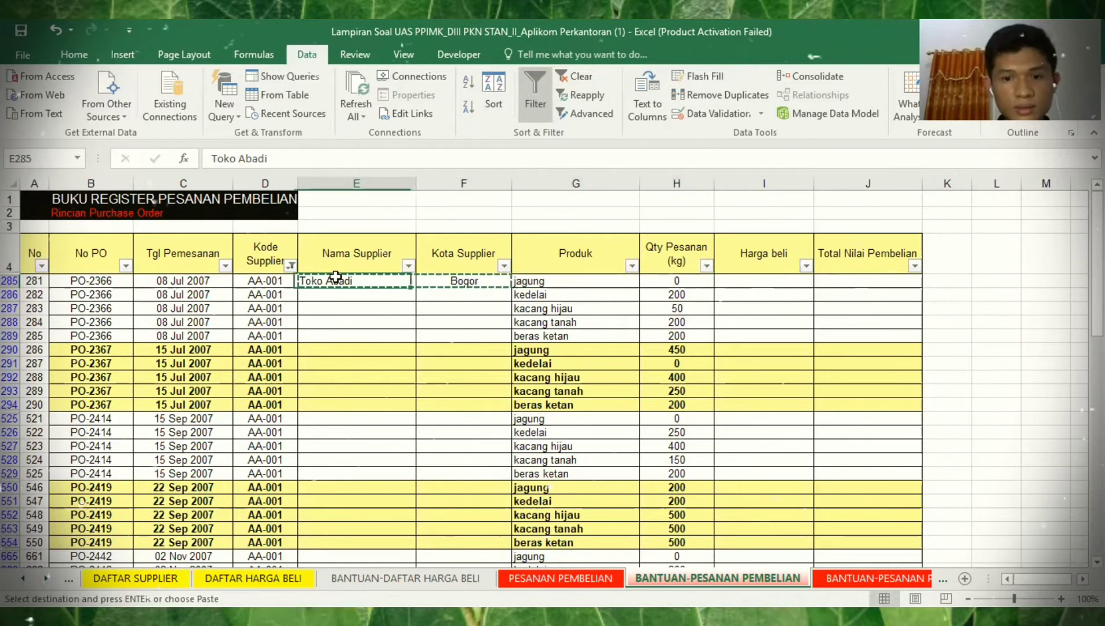
- Paste the name and city into all visible AA-001 rows and centre them
key(shift+Right)
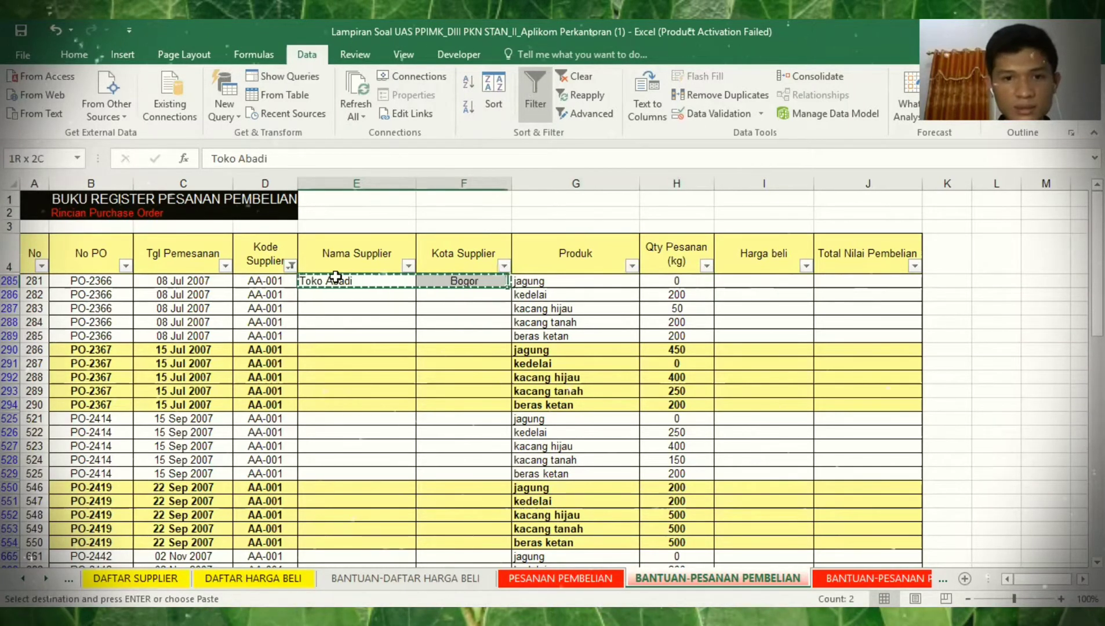
key(ctrl+shift+End)
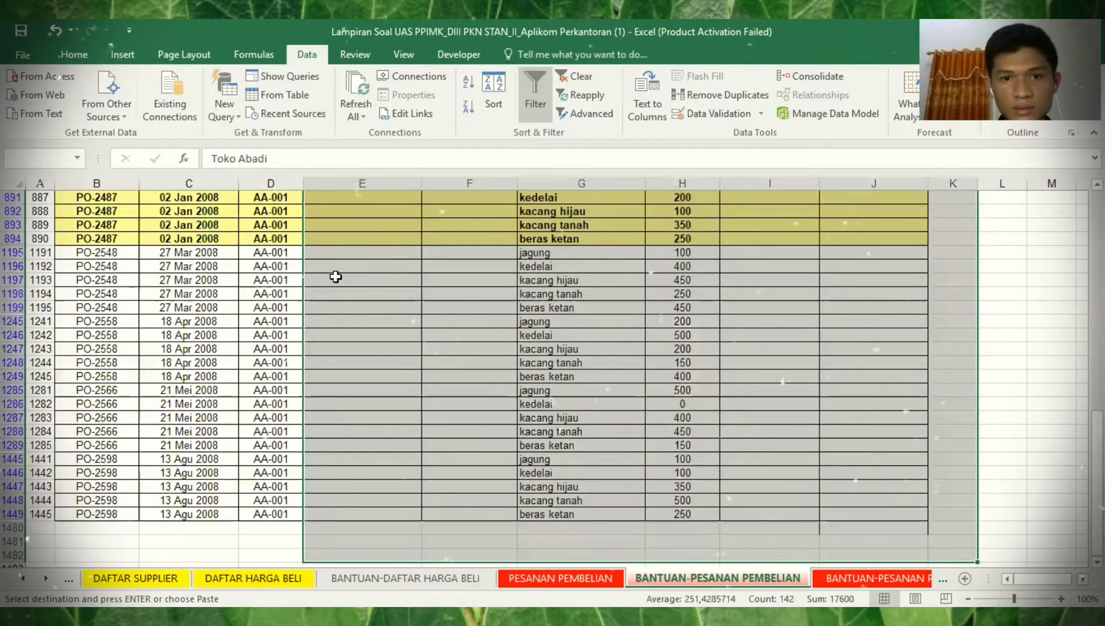
key(shift+Left)
key(shift+Left)
key(shift+Left)
key(shift+Left)
key(shift+Left)
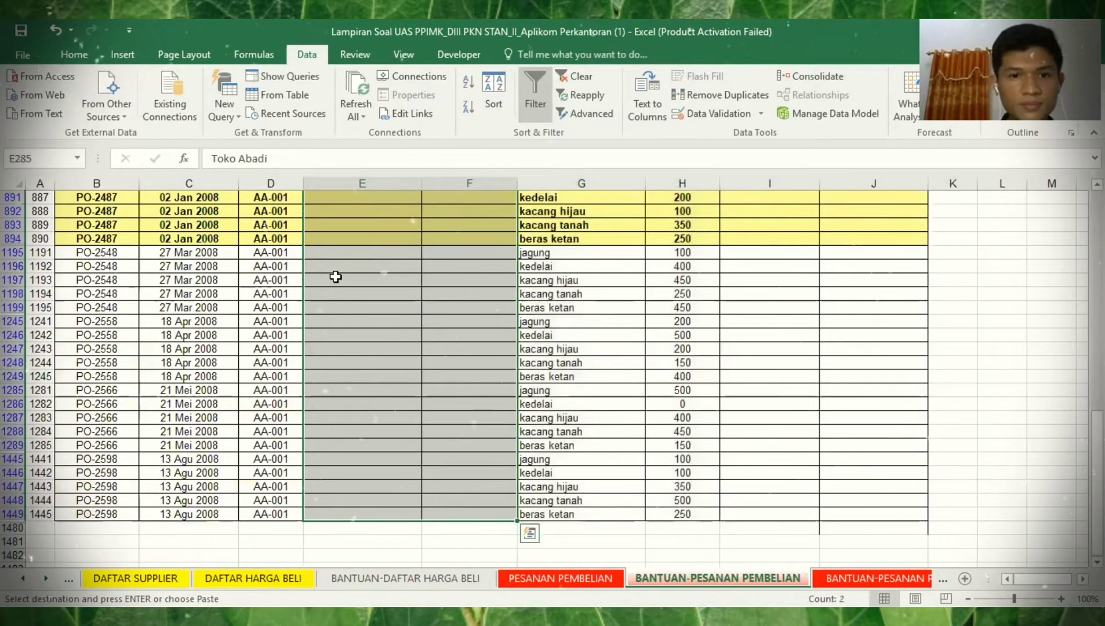
key(ctrl+v)
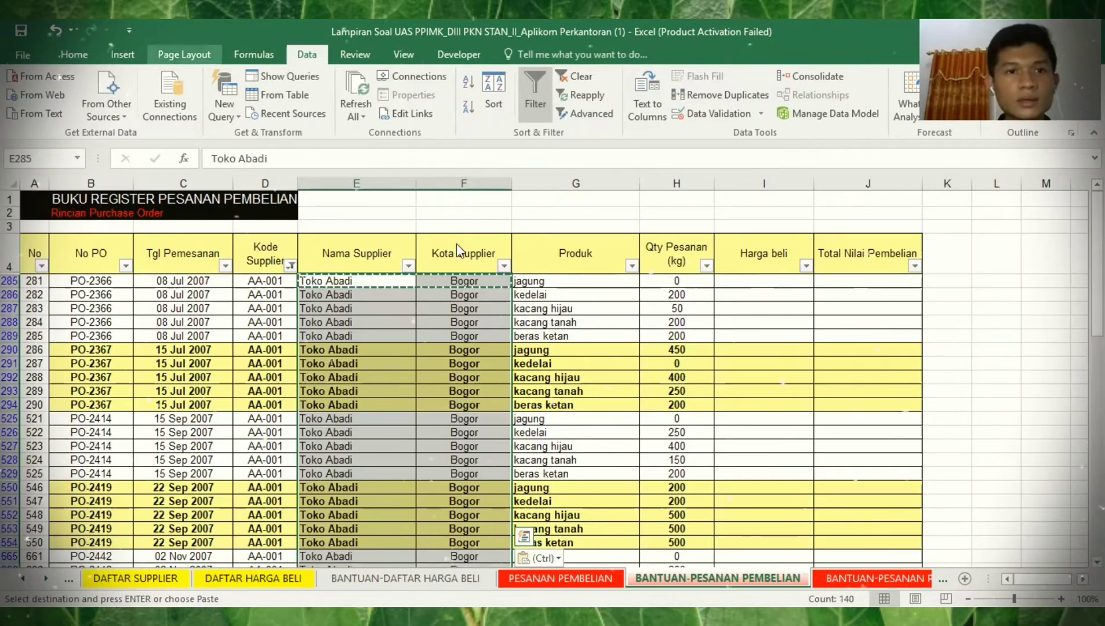
scroll(329, 113, up, 4)
click(324, 107)
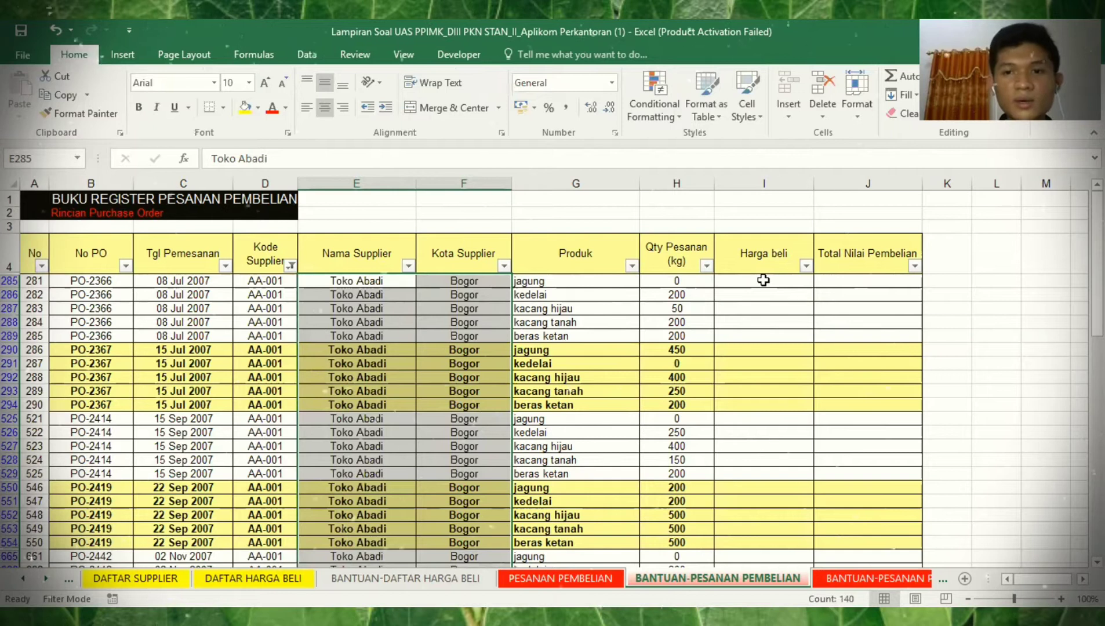
click(763, 280)
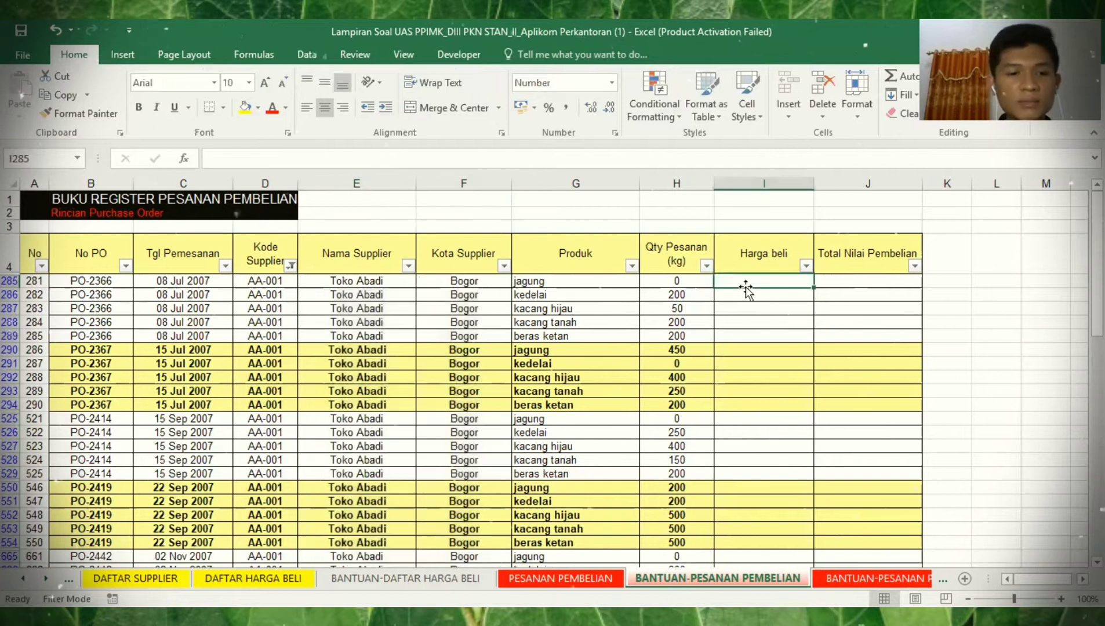
- Add a blank sheet and try naming it BANTUAN-DAFTAR HARGA BELI, dismissing the name-taken warning
click(295, 578)
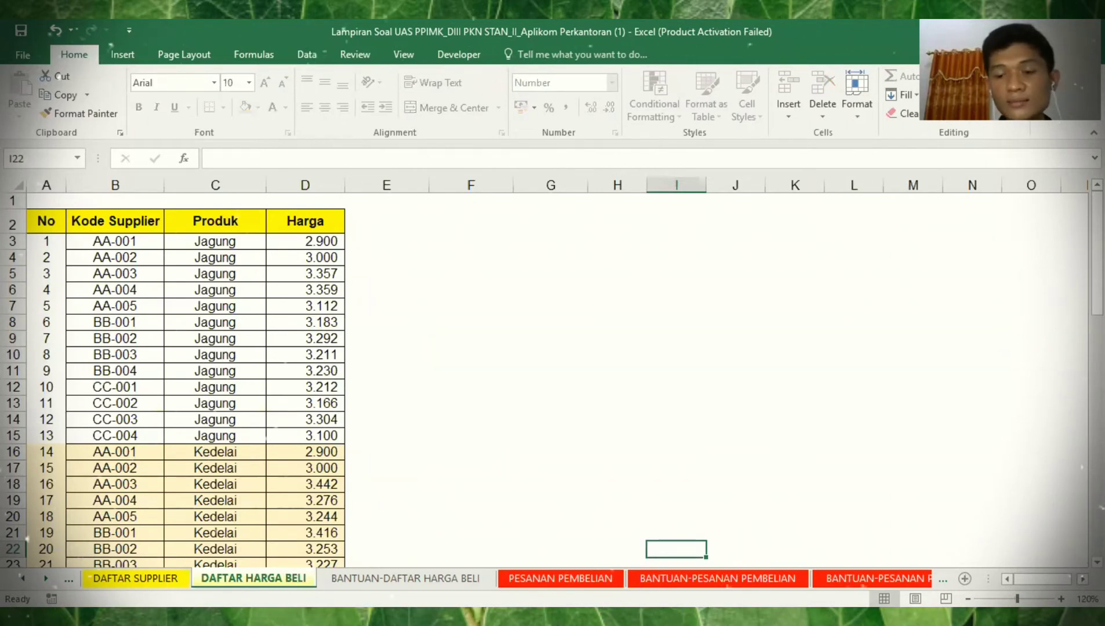
click(964, 577)
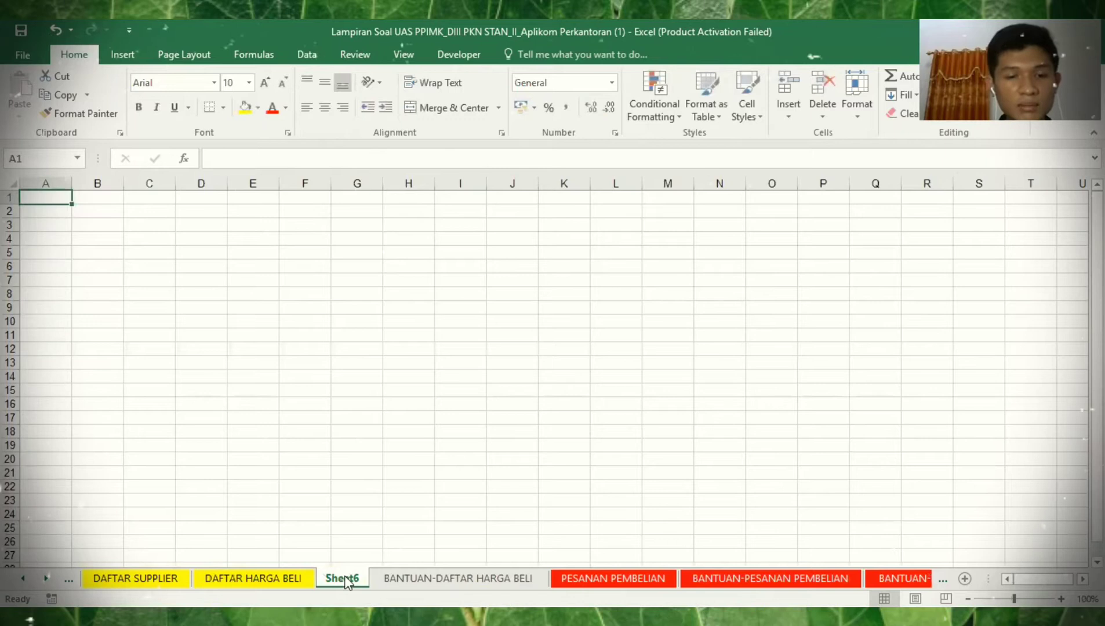
double_click(346, 577)
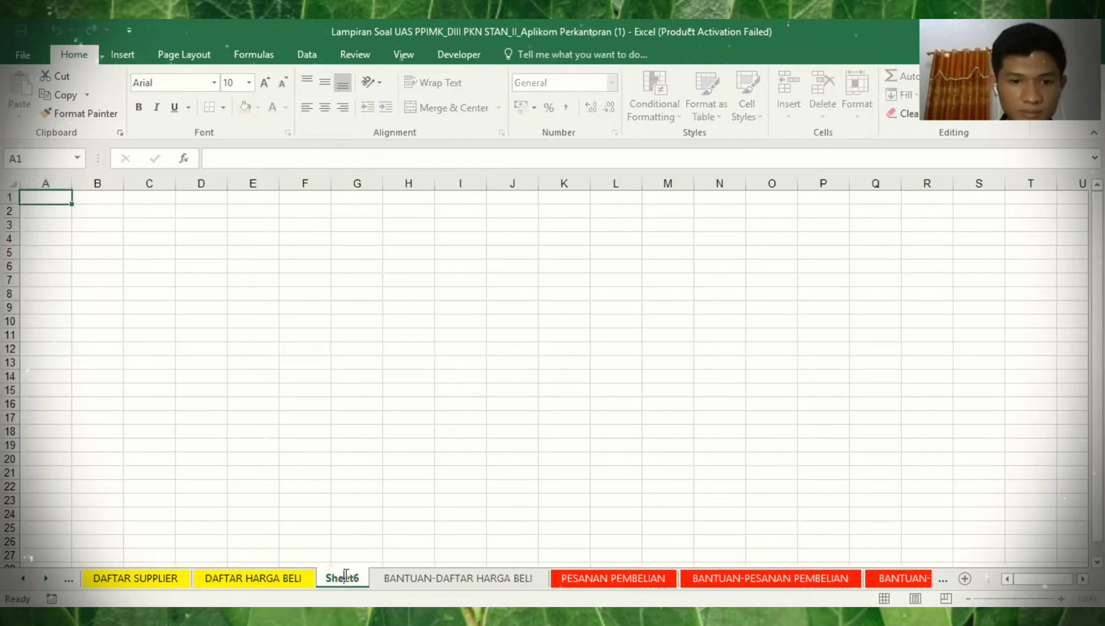
key(BackSpace)
key(BackSpace)
key(BackSpace)
key(BackSpace)
key(BackSpace)
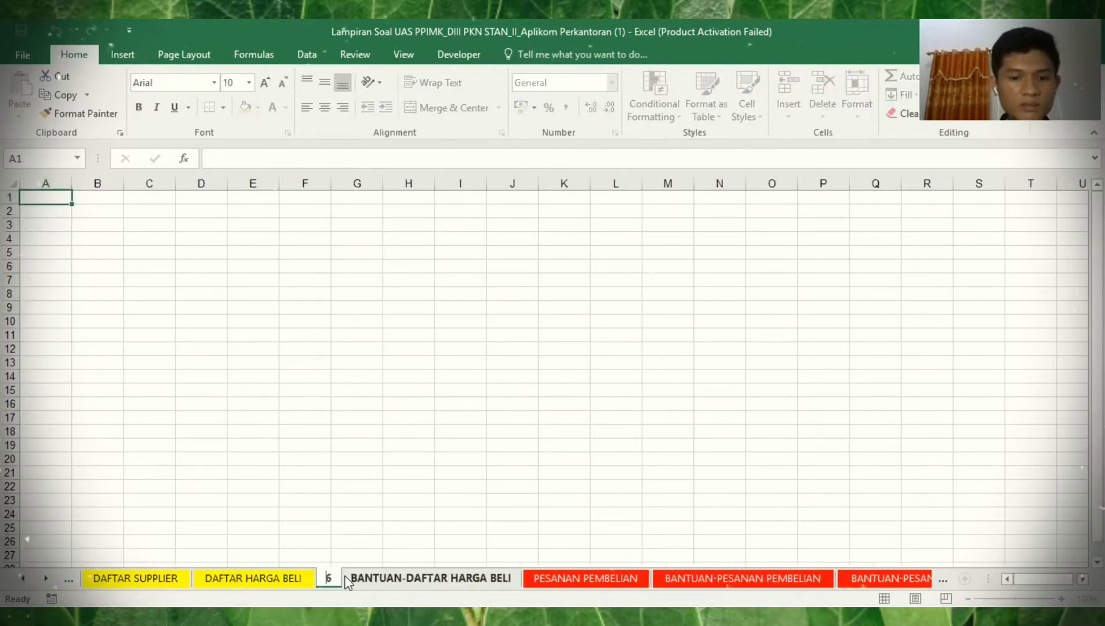
key(Delete)
text(BA)
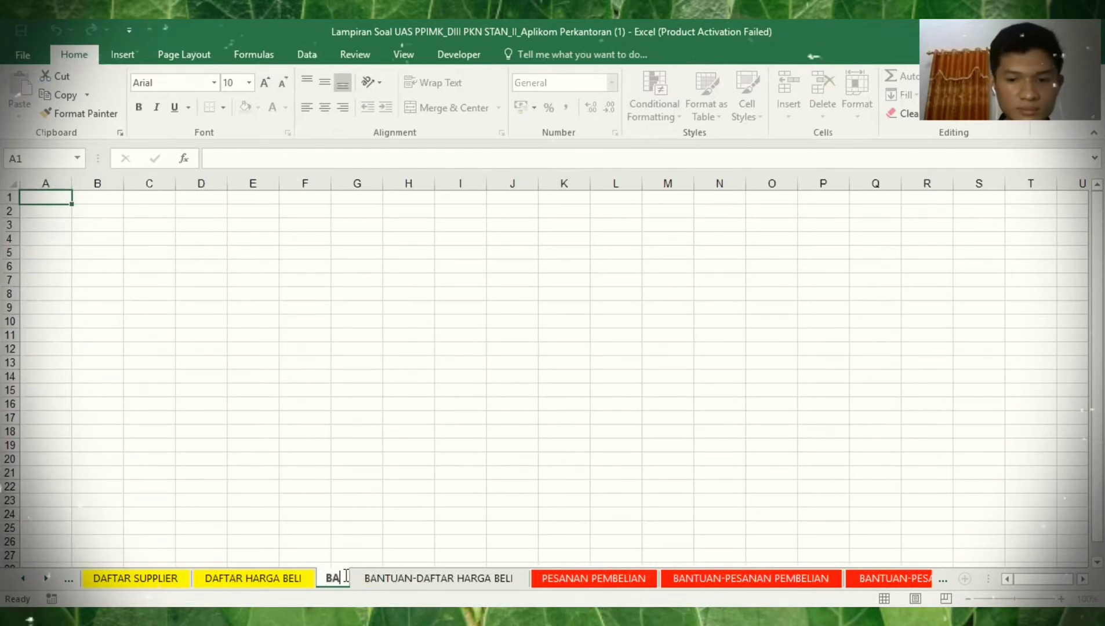
text(NTUAN_)
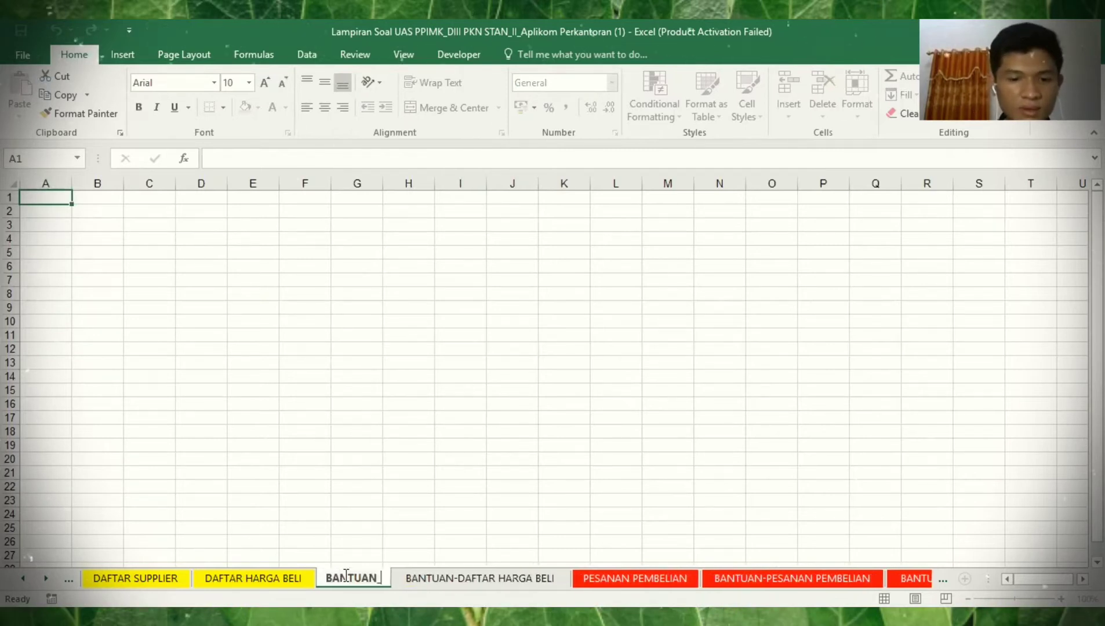
key(BackSpace)
text(-DA)
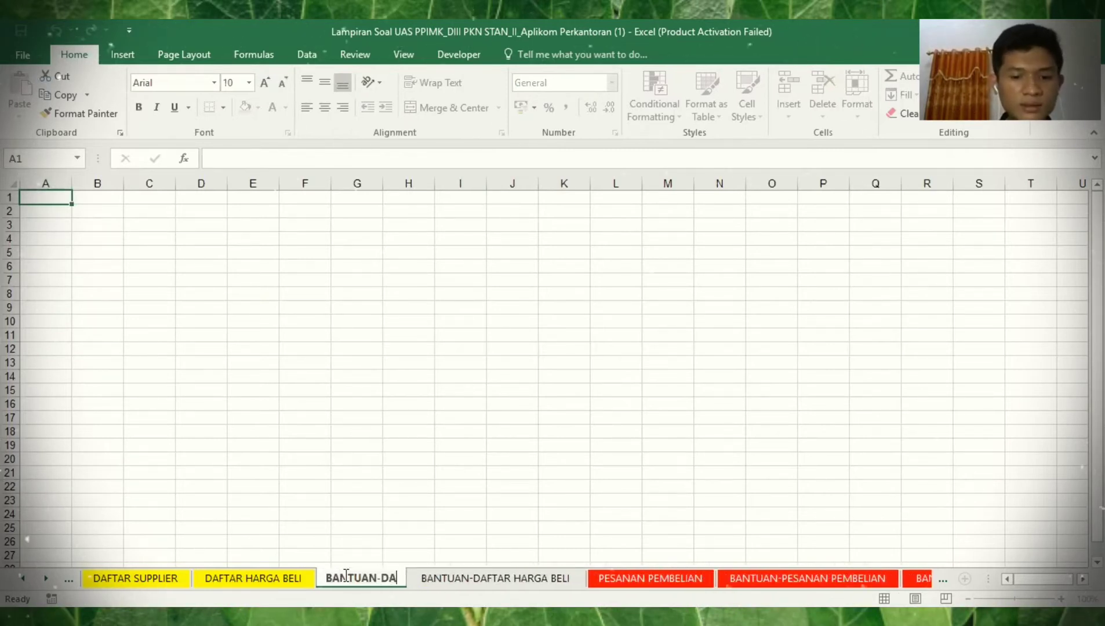
text(FTAR HARGA BELI)
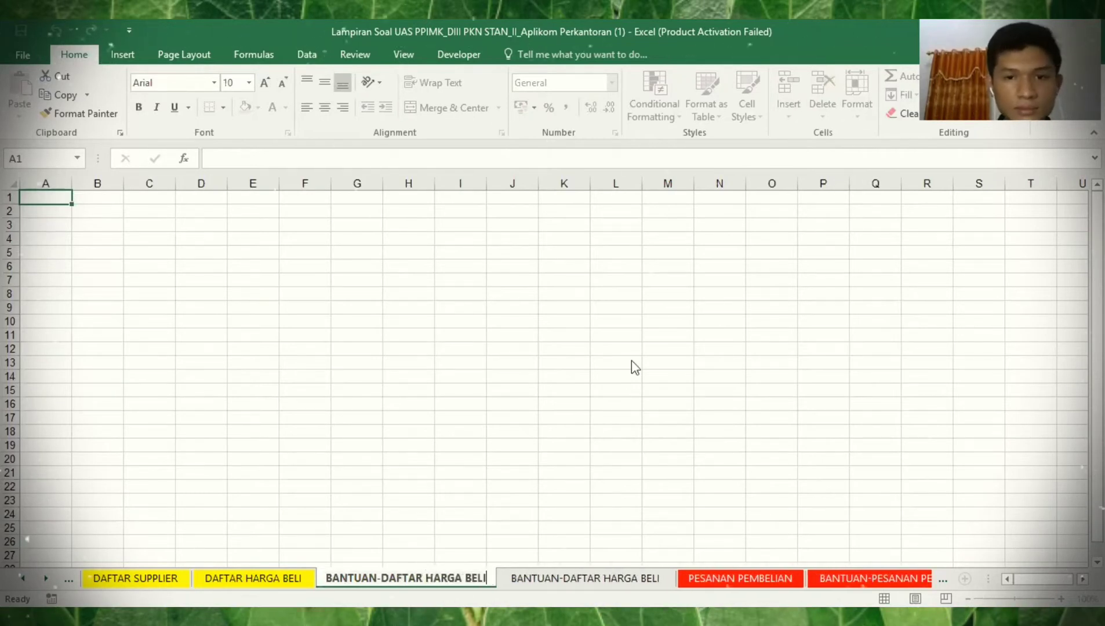
key(Return)
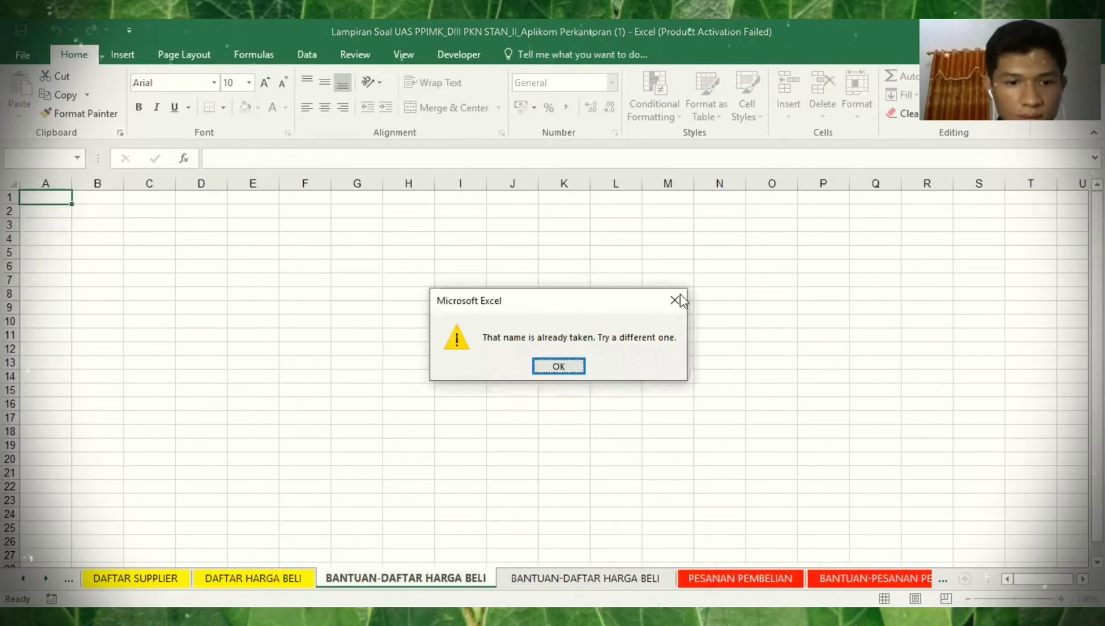
click(675, 300)
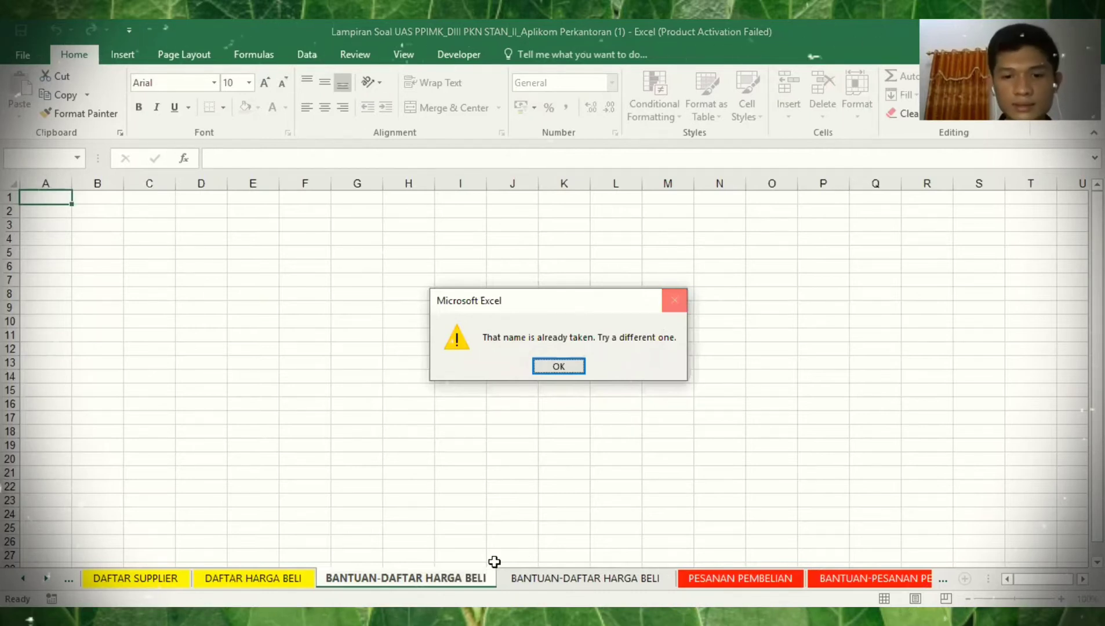
key(Return)
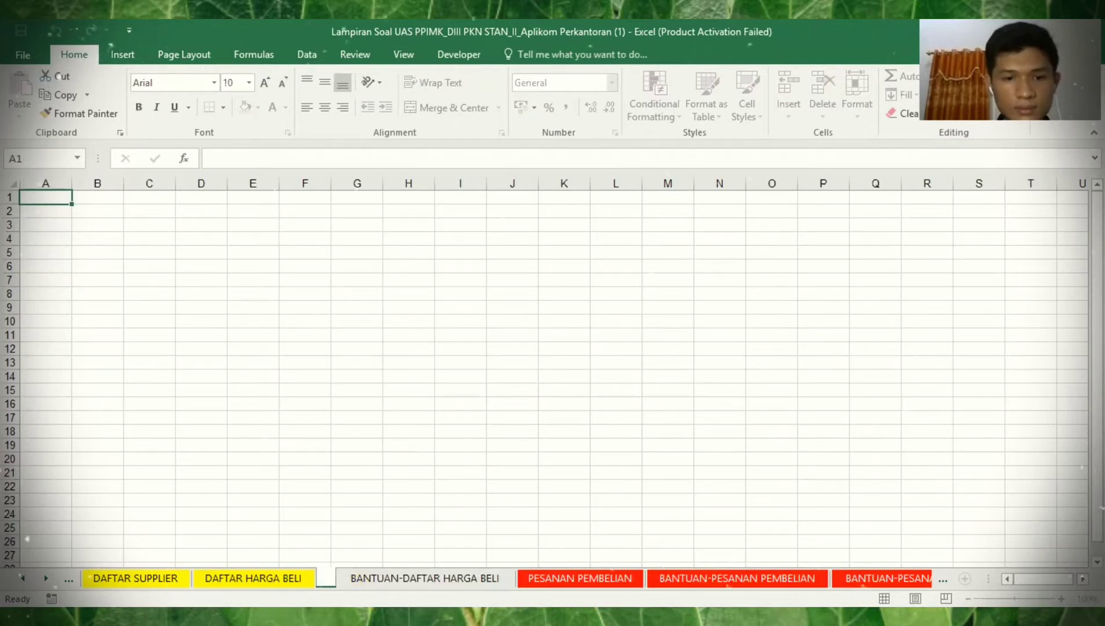
- Rename the blank sheet to 's' and delete it
text(s)
key(Return)
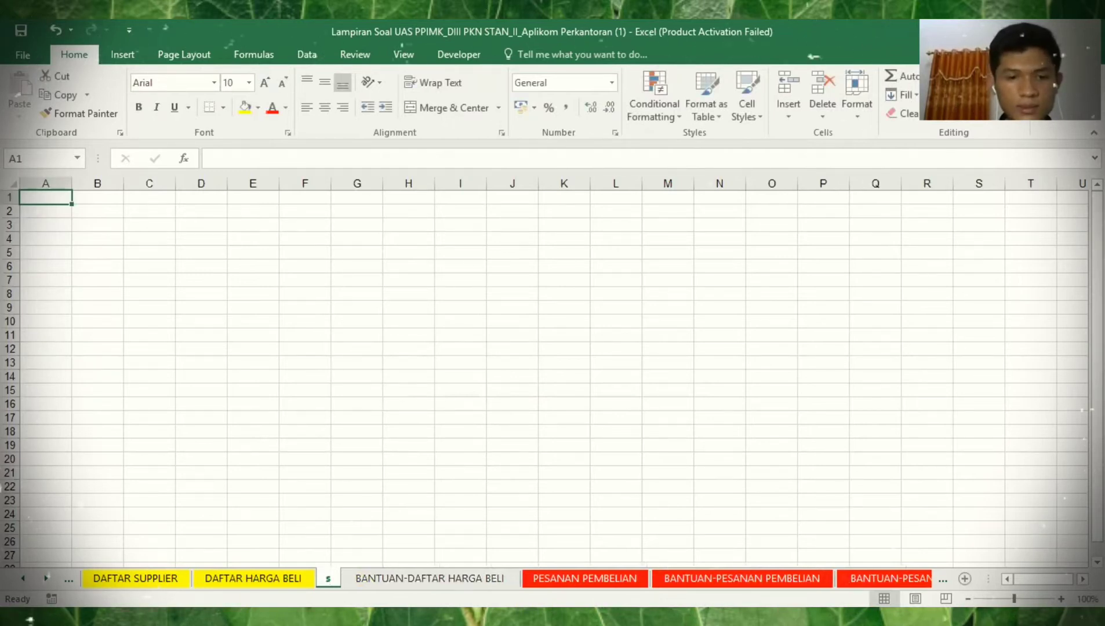
right_click(331, 578)
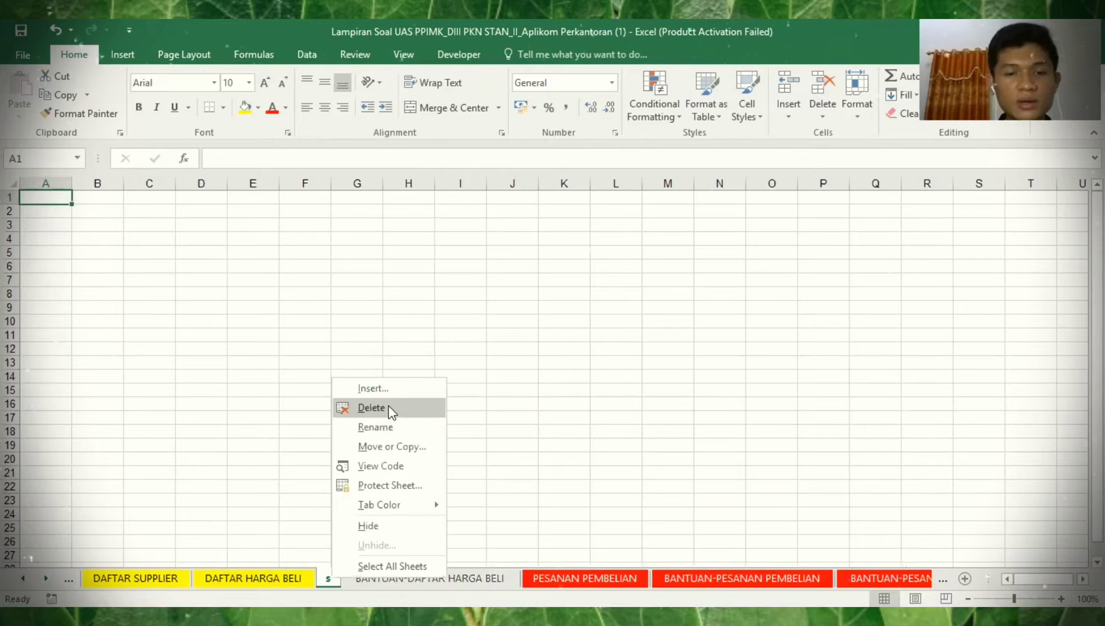
click(371, 408)
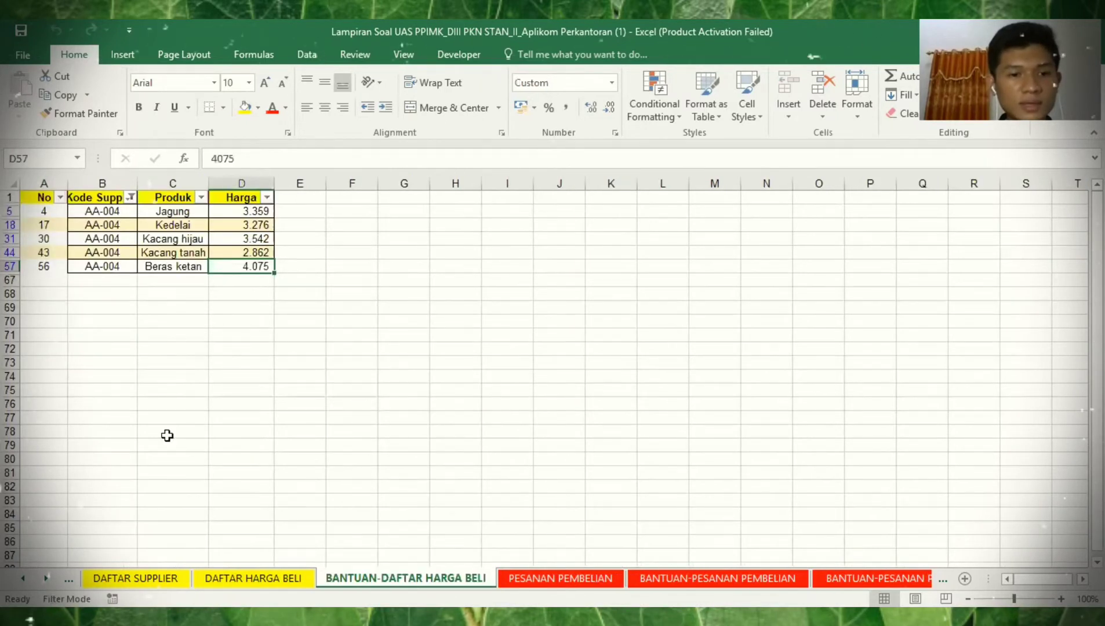
- Copy the DAFTAR HARGA BELI price table A2:D67 and clear the old helper range A1:D68
click(232, 577)
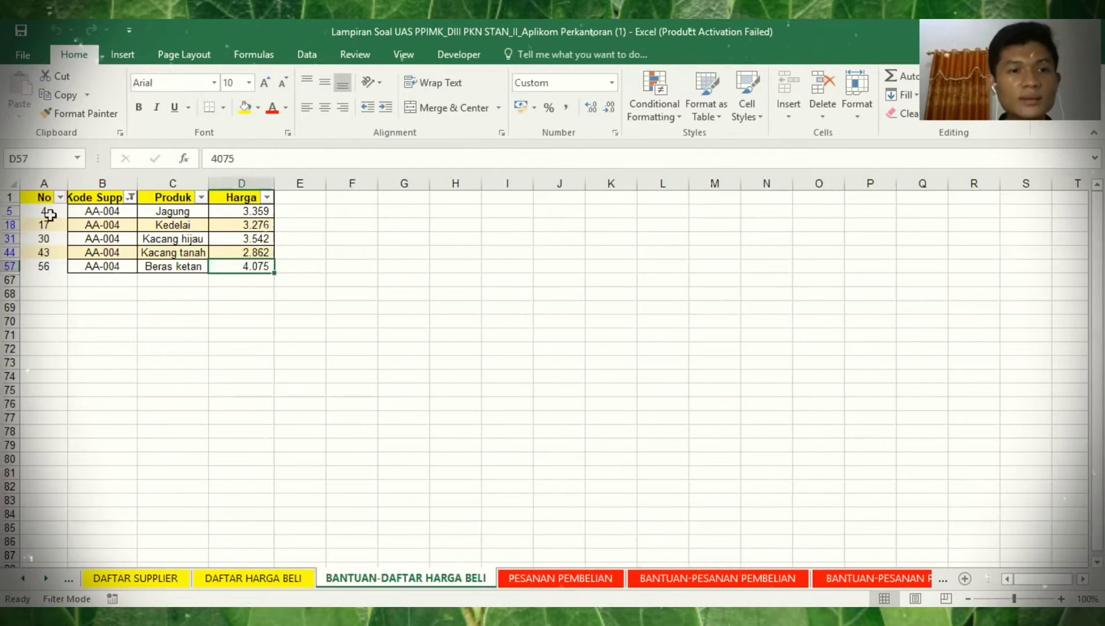
click(50, 217)
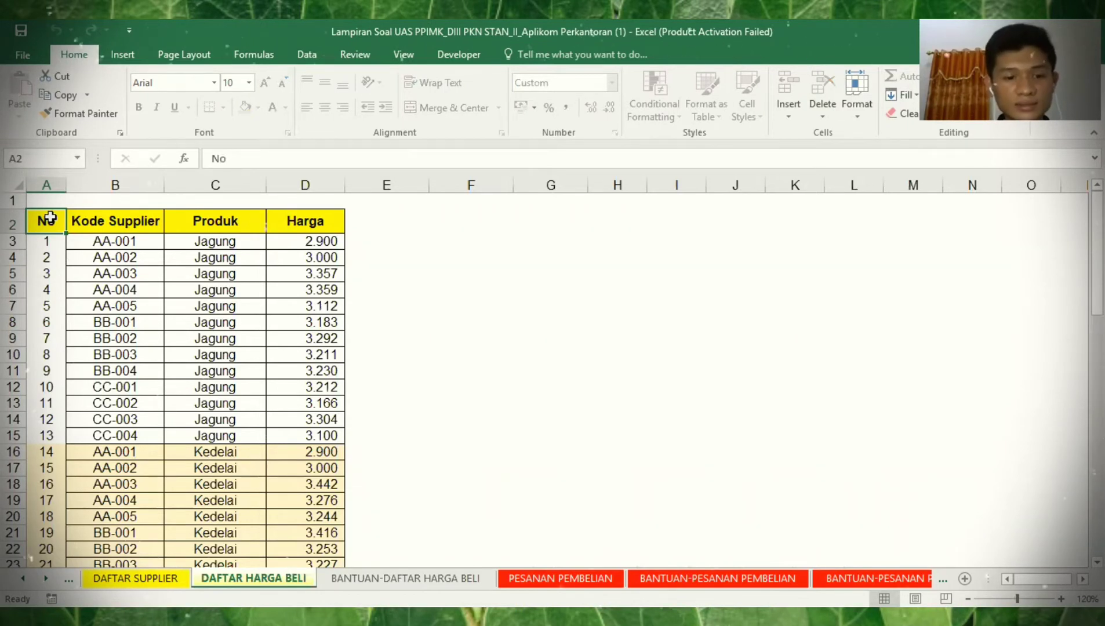
key(ctrl+shift+End)
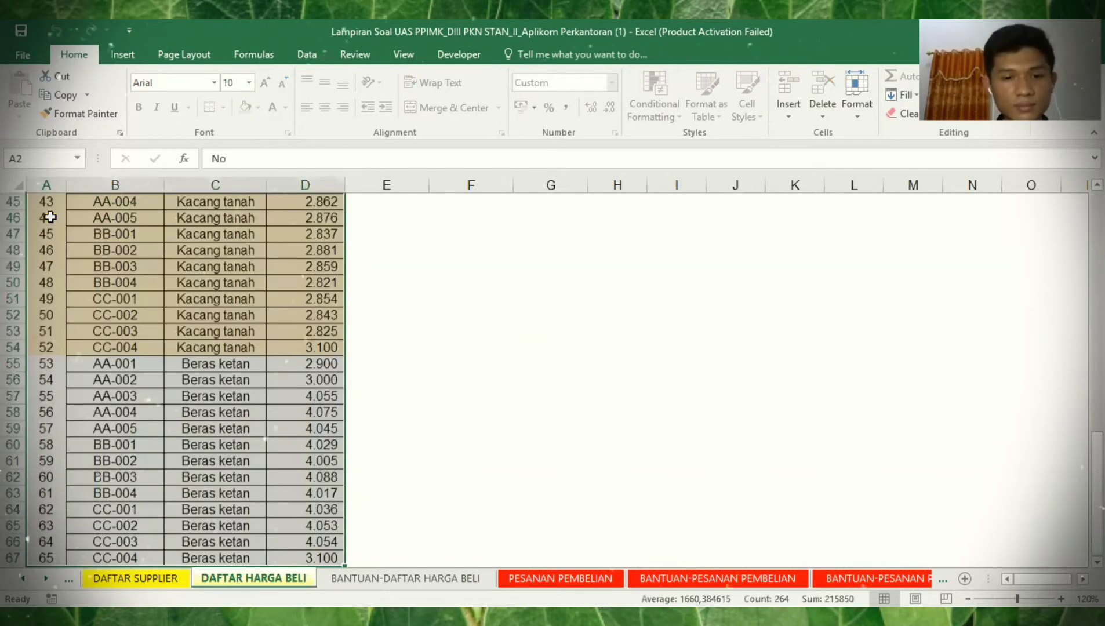
key(ctrl+c)
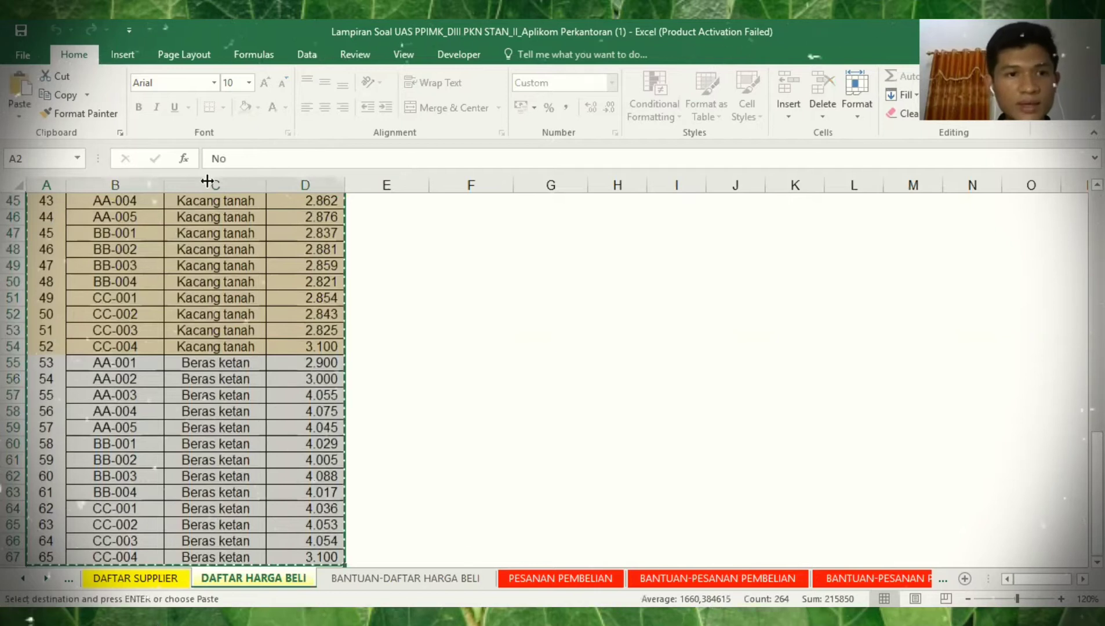
key(ctrl+Page_Down)
key(ctrl+v)
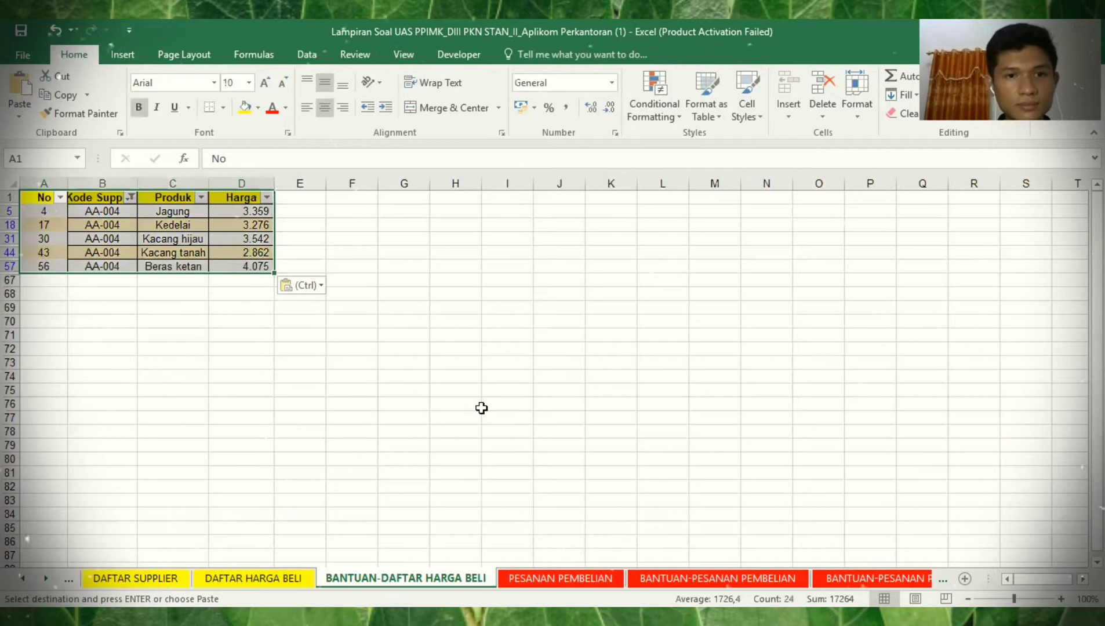
click(255, 306)
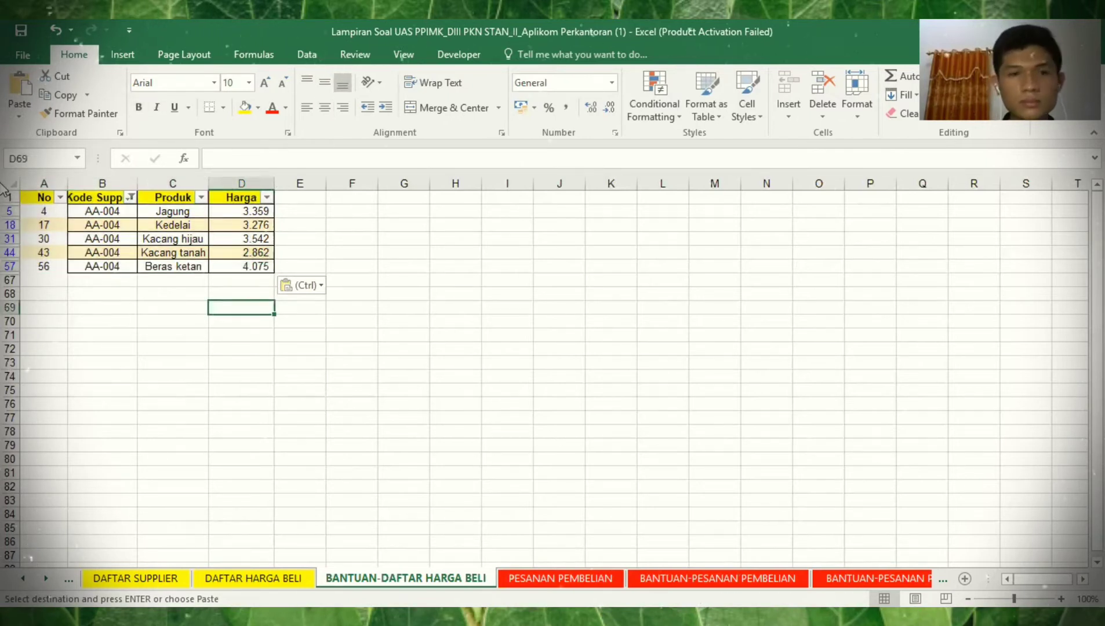
drag(249, 294, 43, 198)
key(Delete)
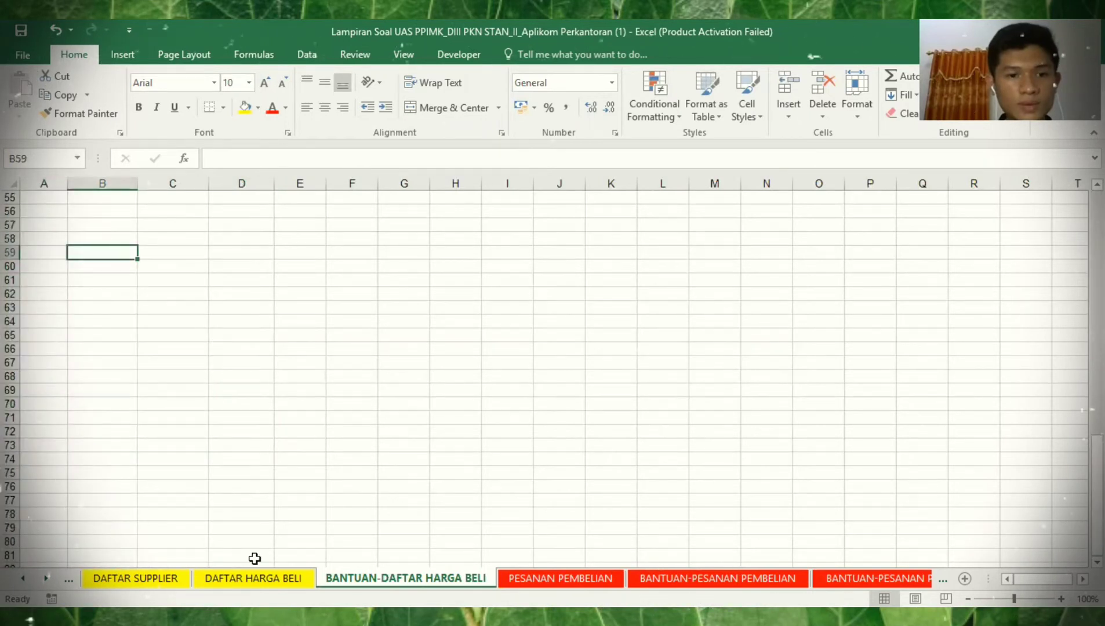
- Paste the full price table at A1 on BANTUAN-DAFTAR HARGA BELI and select its header row
click(253, 578)
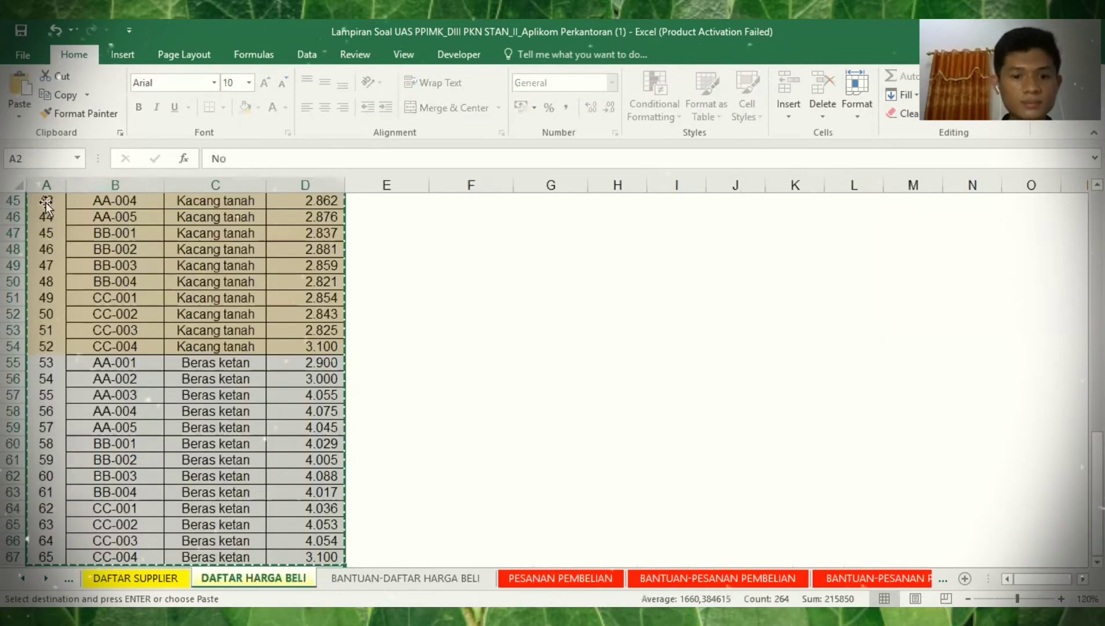
key(ctrl+Page_Down)
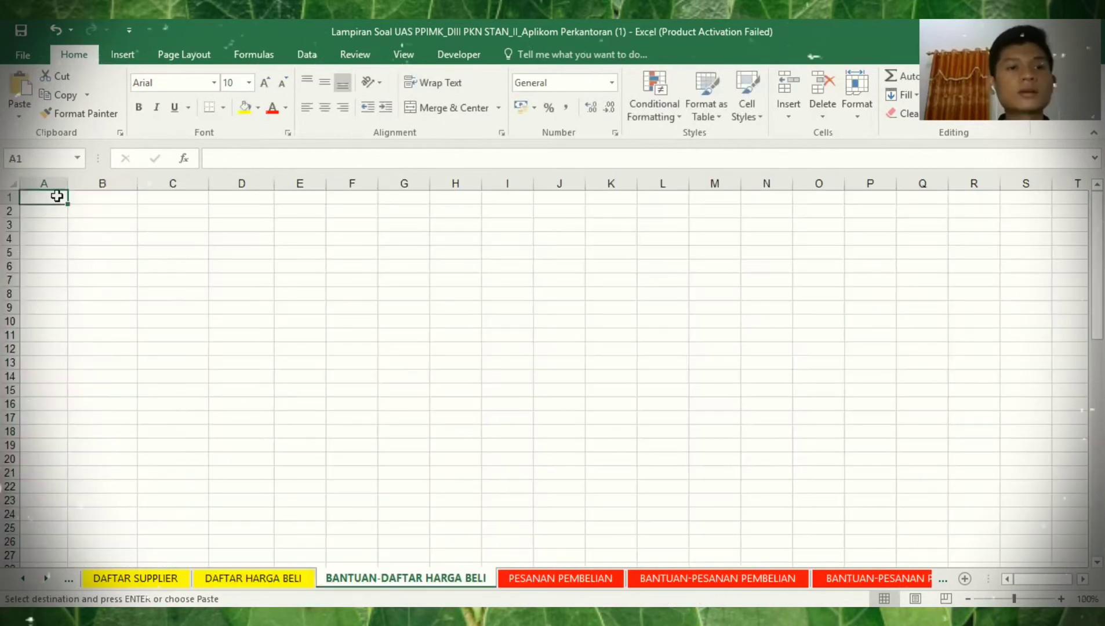
click(55, 197)
key(ctrl+v)
click(55, 197)
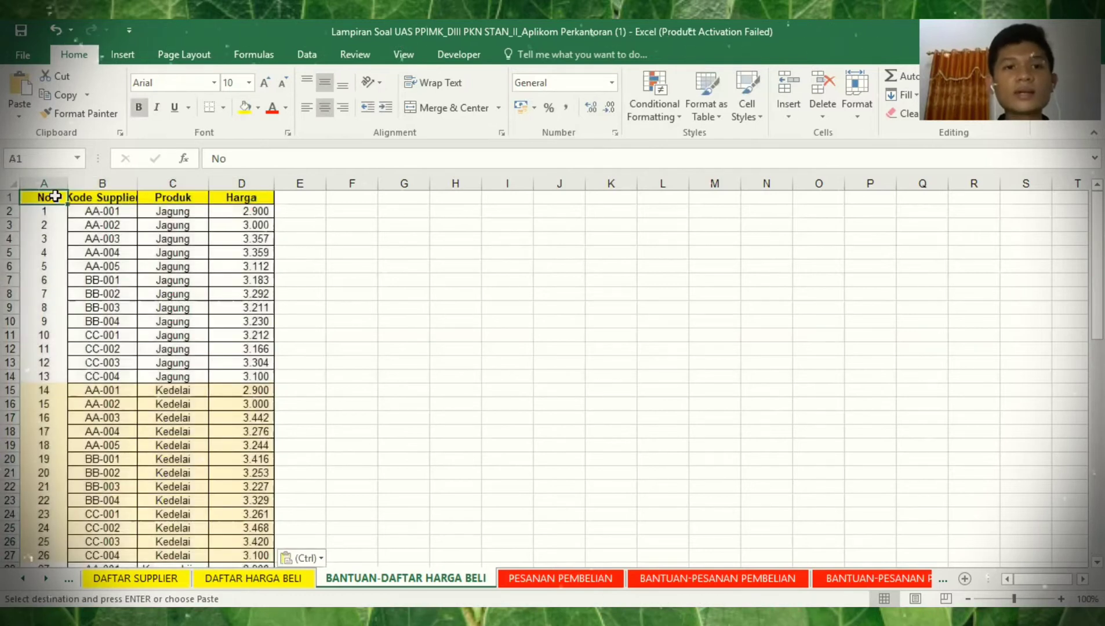
key(ctrl+shift+Right)
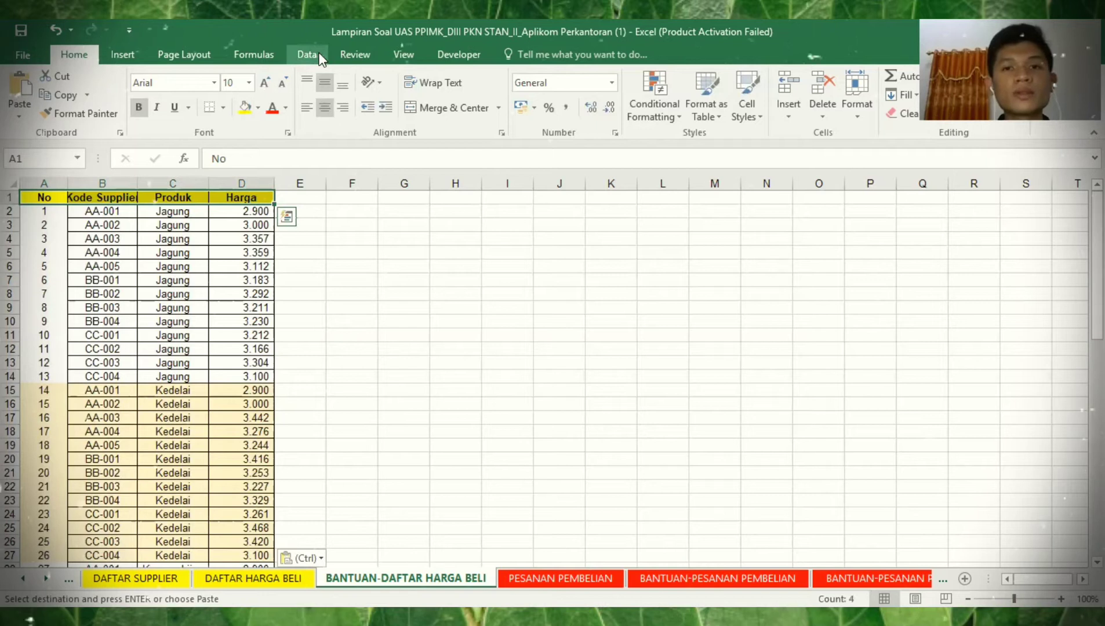
click(308, 54)
- Add header filters and filter Kode Supplier to AA-001 only
click(534, 92)
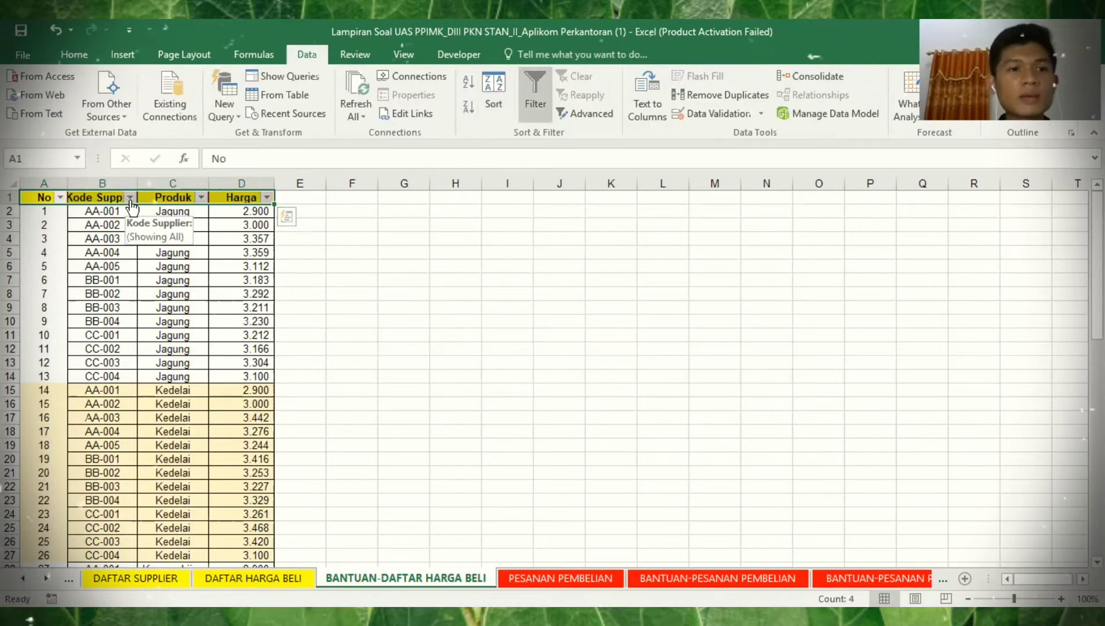
click(47, 355)
click(47, 367)
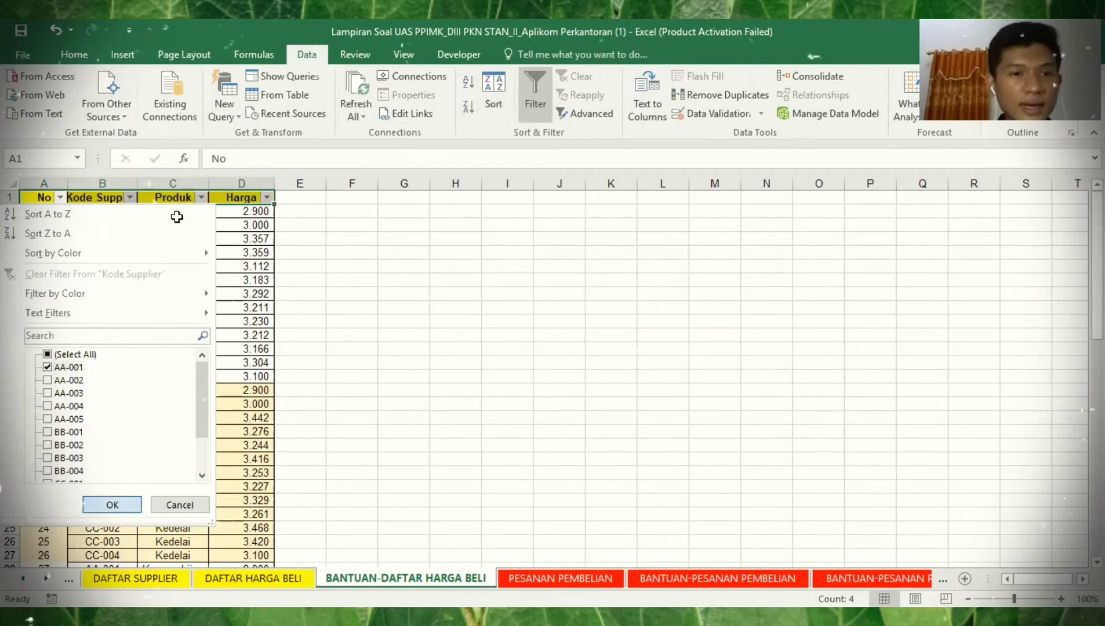
key(Return)
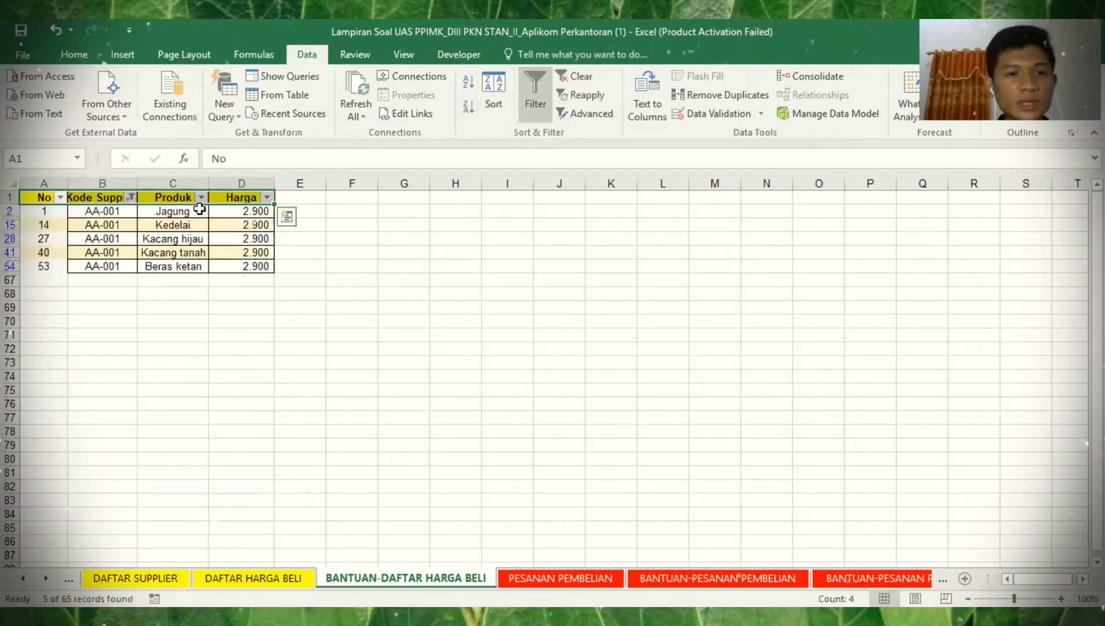
- Copy the 2.900 price from cell D2
click(244, 212)
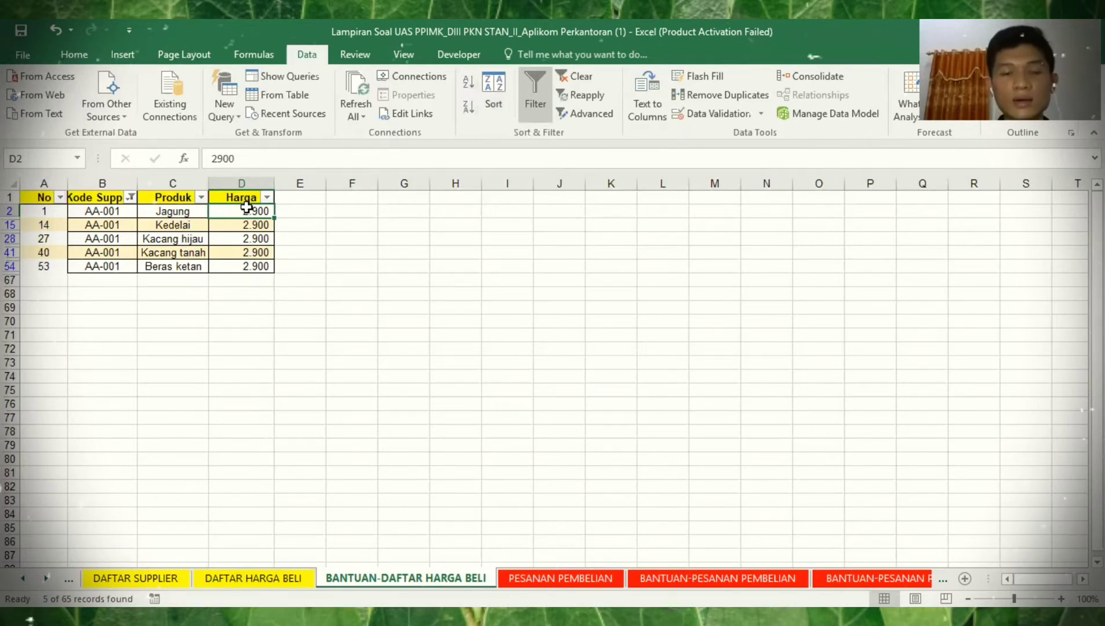
key(shift+Down)
key(shift+Up)
key(ctrl+c)
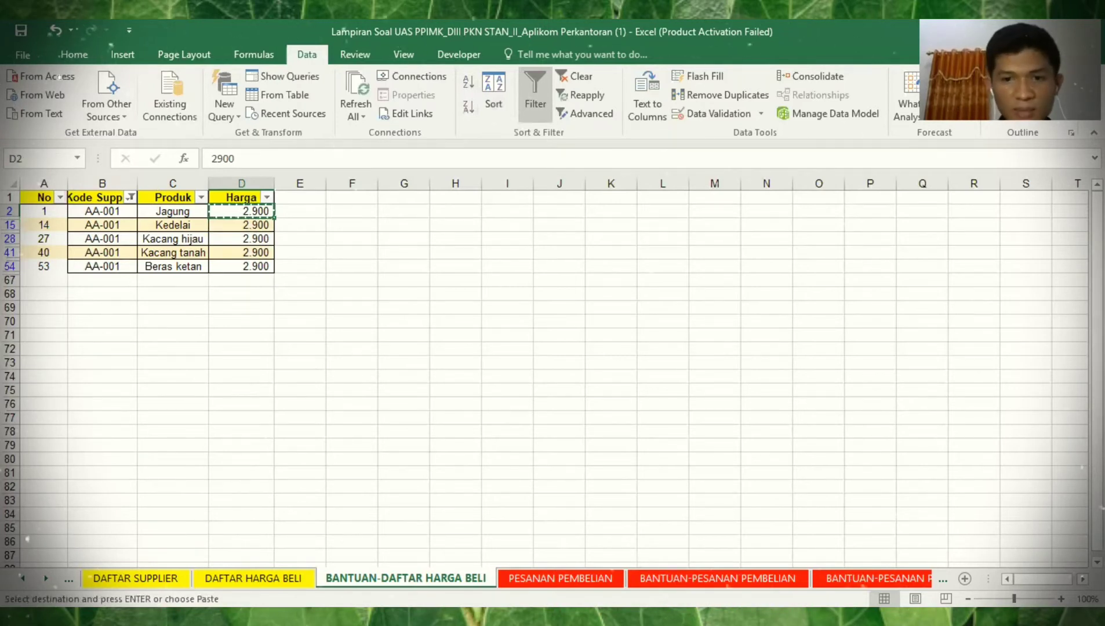
- Paste 2.900 into Harga beli from I285 down every visible AA-001 row, then start a formula in J285
click(679, 577)
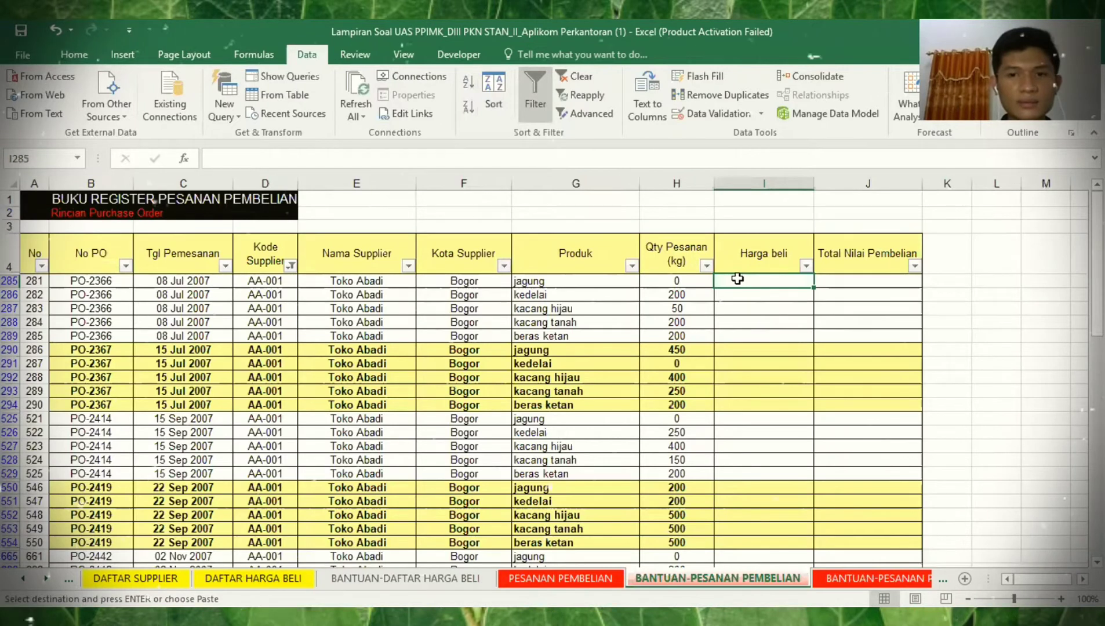
key(ctrl+v)
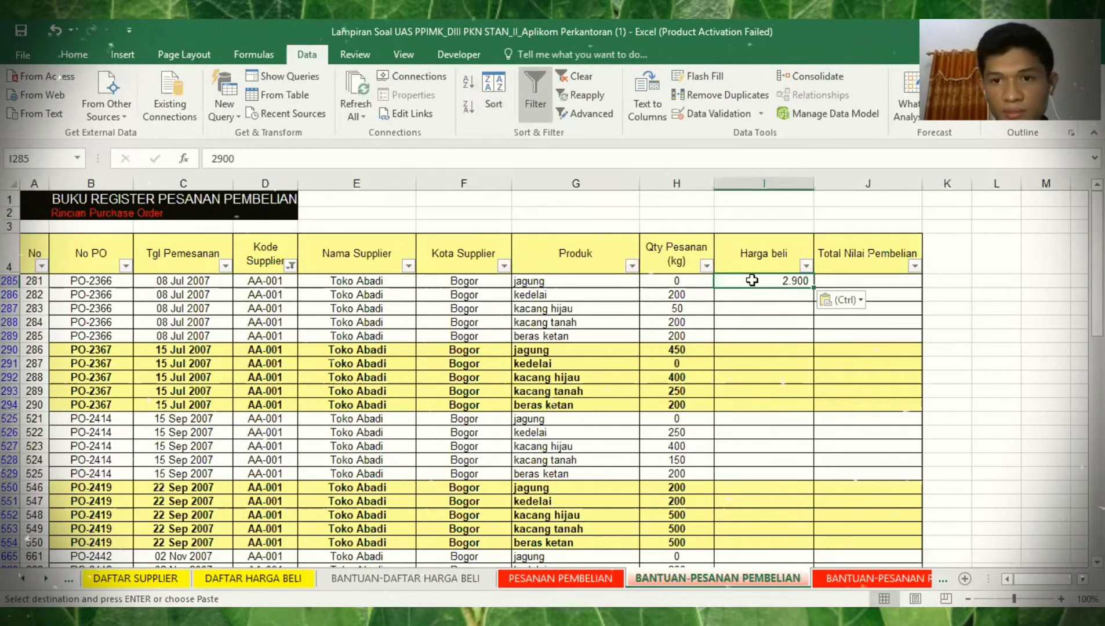
key(ctrl+a)
click(791, 281)
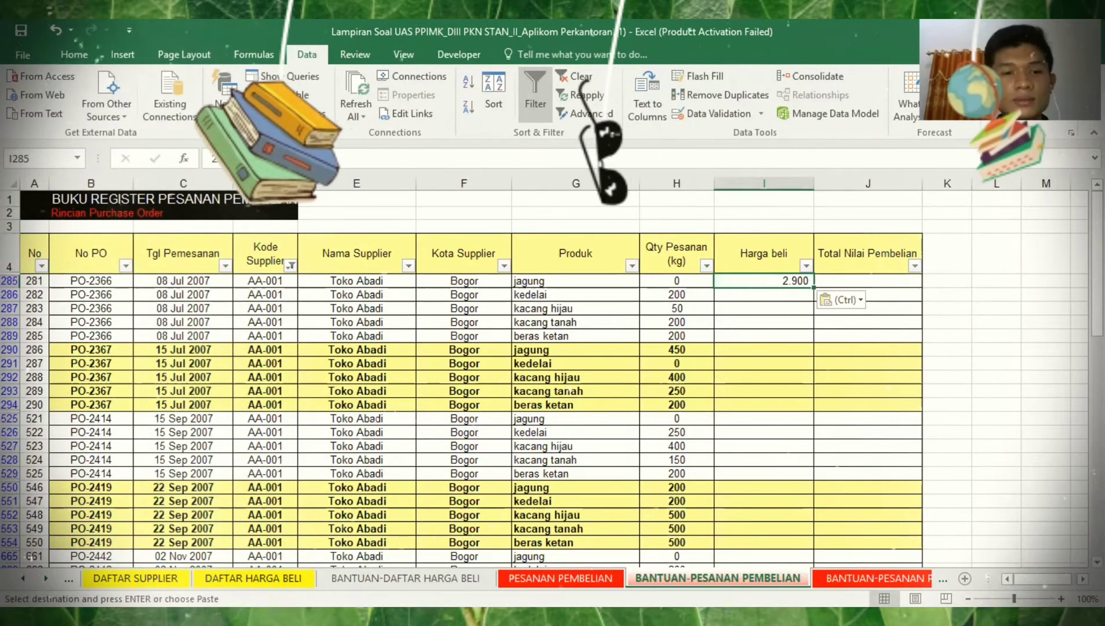
click(252, 578)
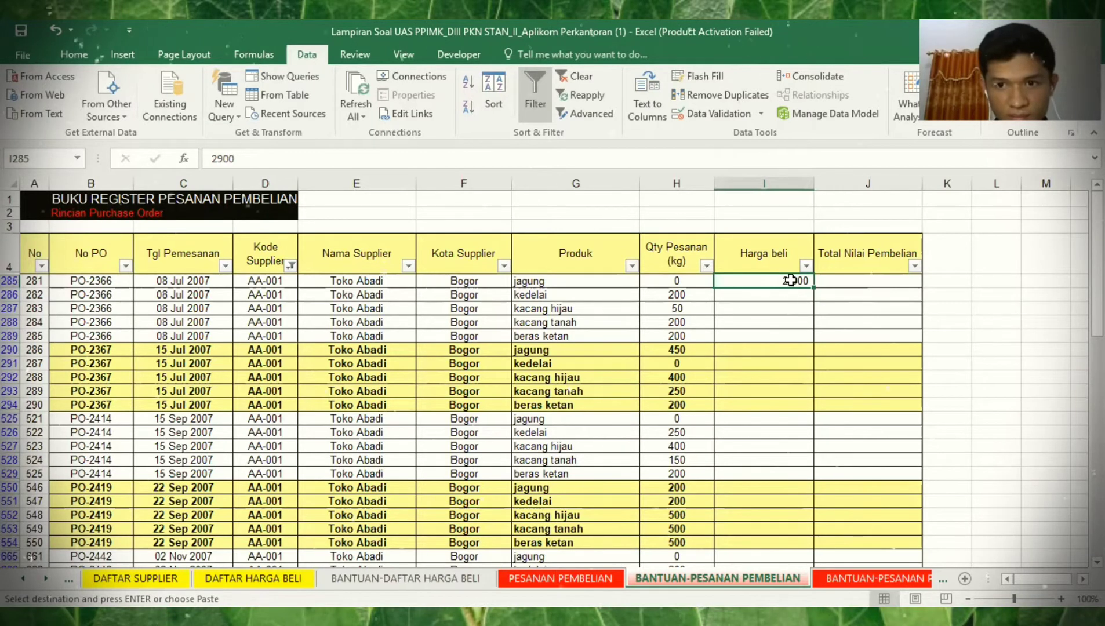
key(shift+Down)
key(shift+Down)
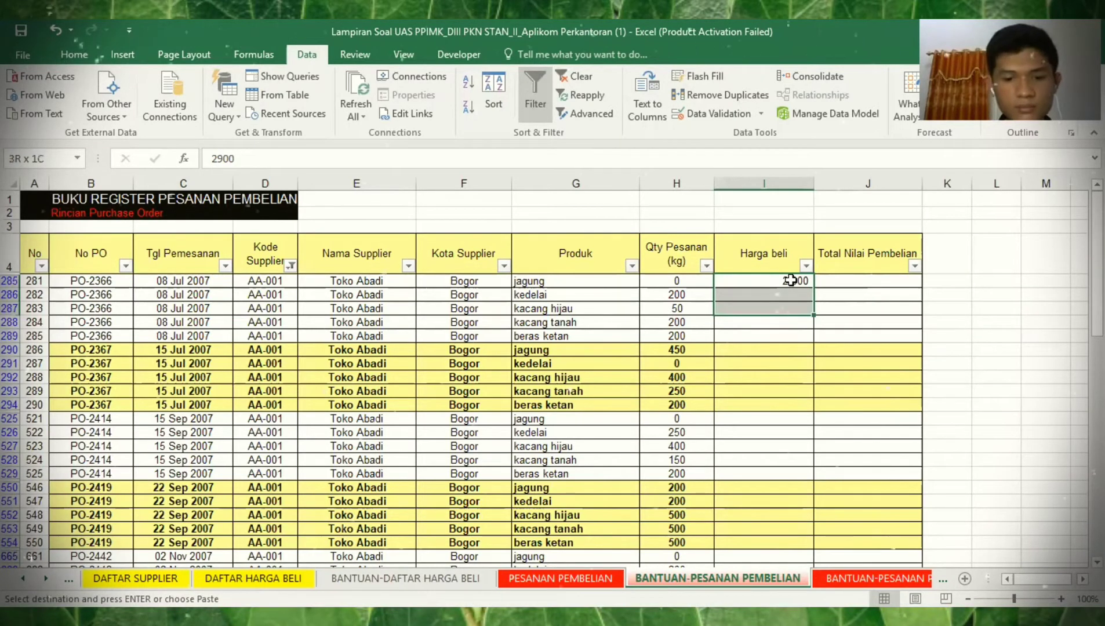
key(ctrl+shift+Down)
key(ctrl+v)
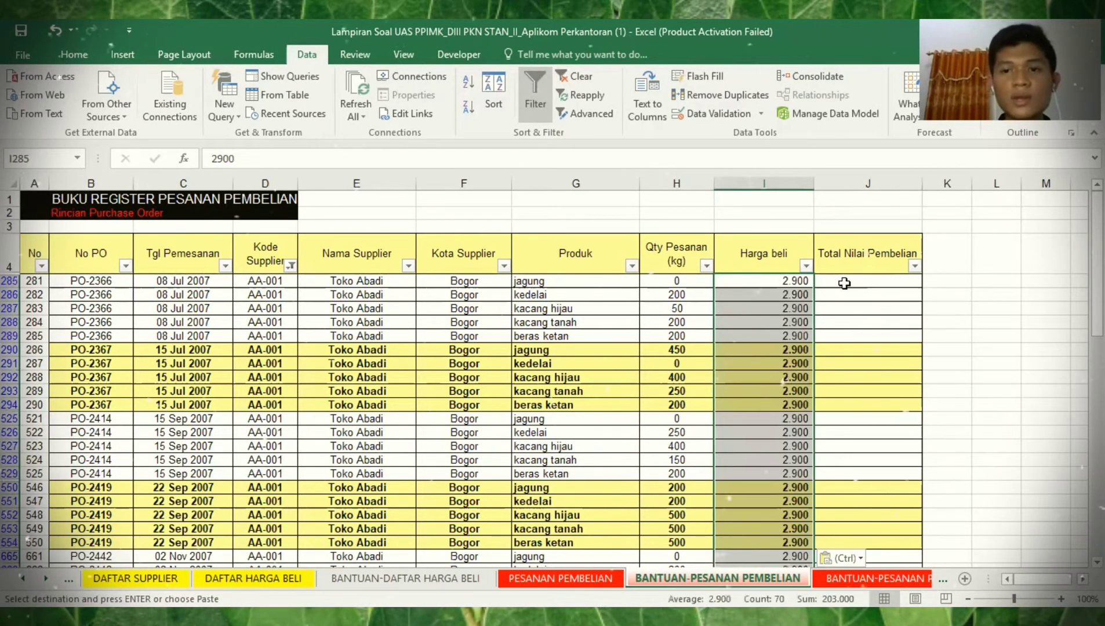
click(844, 283)
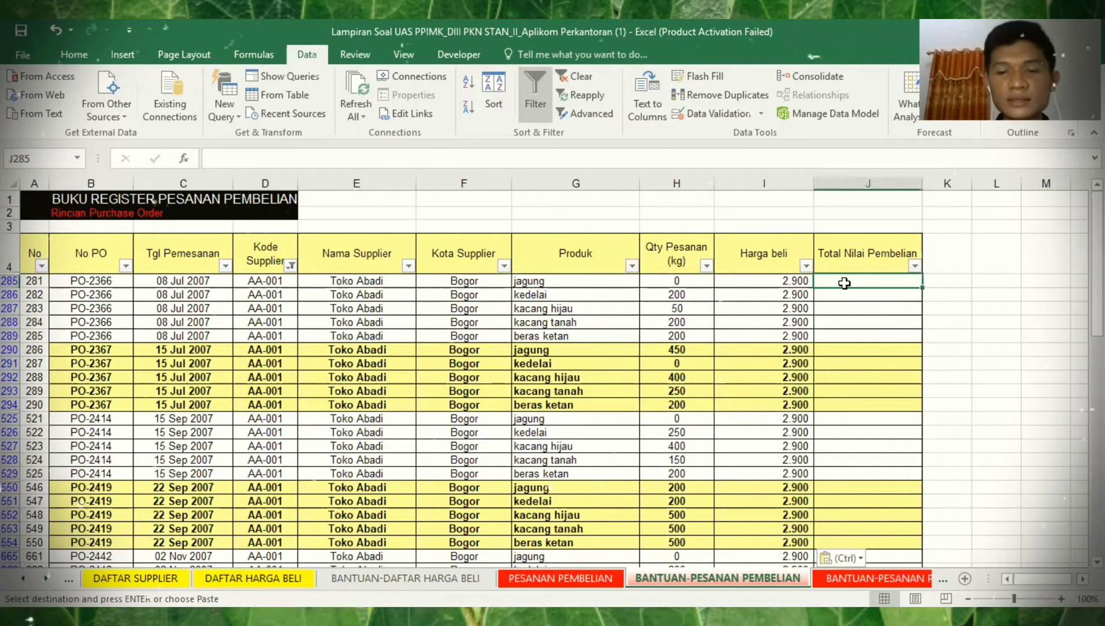
text(=)
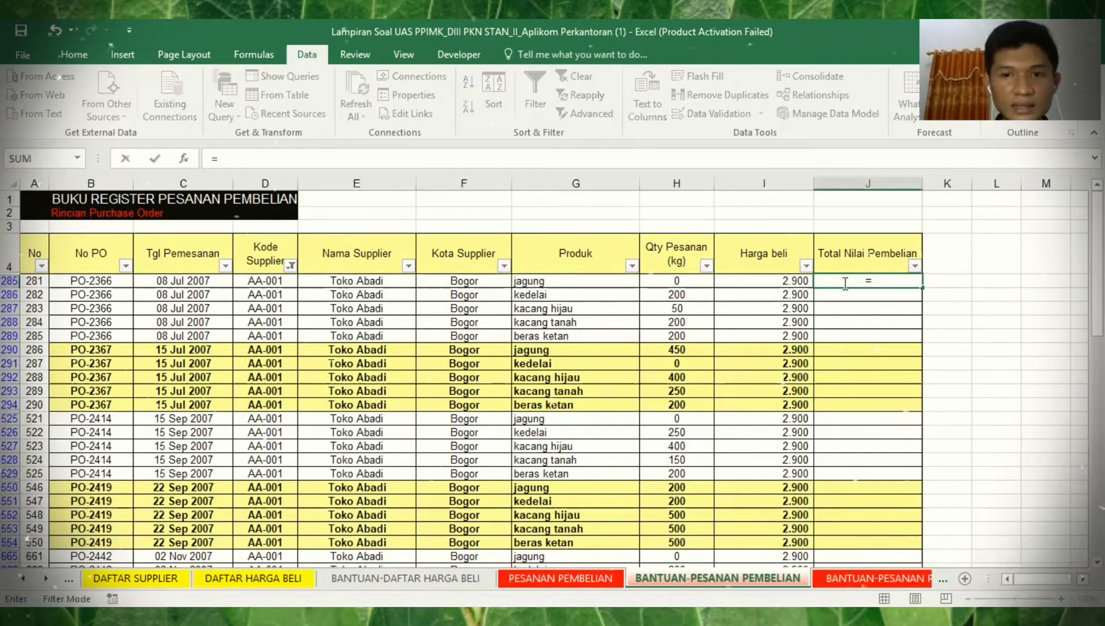
- Enter =H285*I285 in J285 and confirm the total formulas down to J1287
click(676, 279)
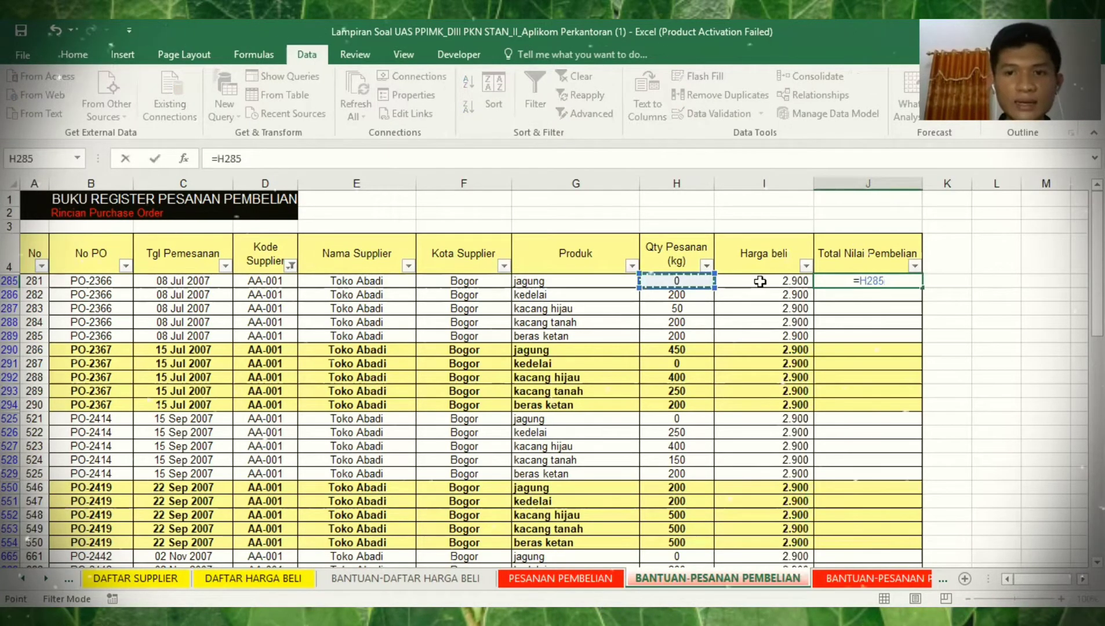
text(*)
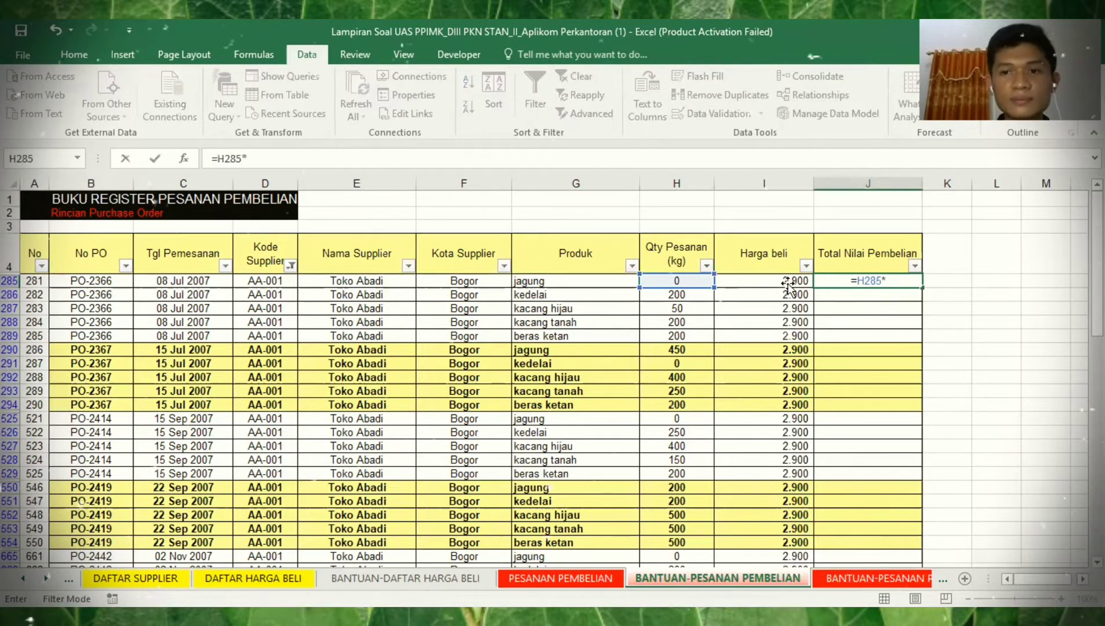
click(788, 284)
key(Return)
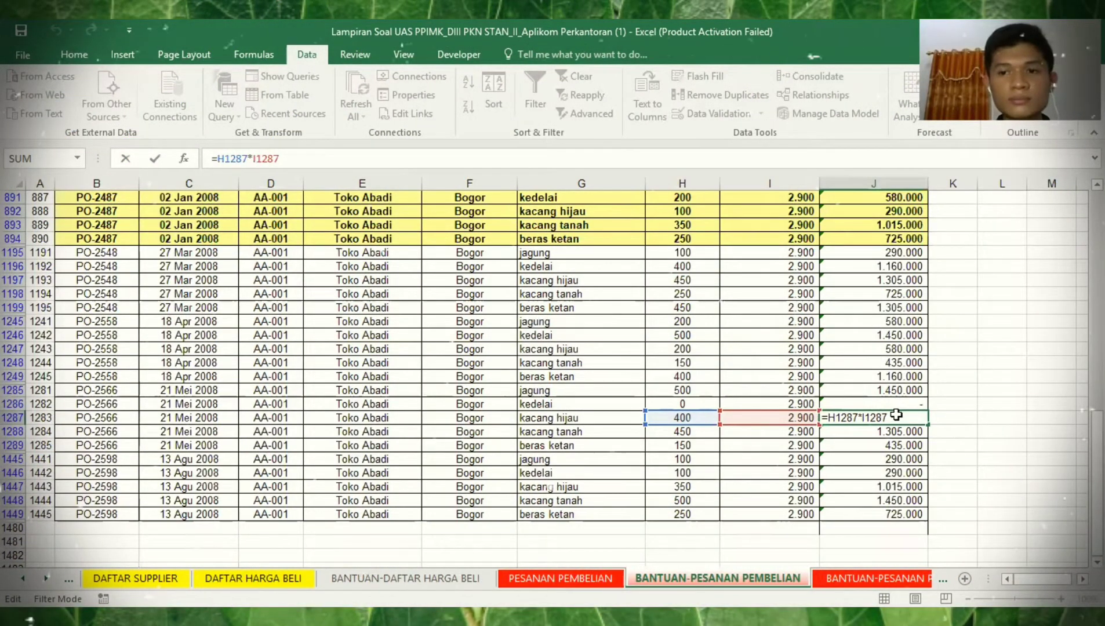
click(957, 430)
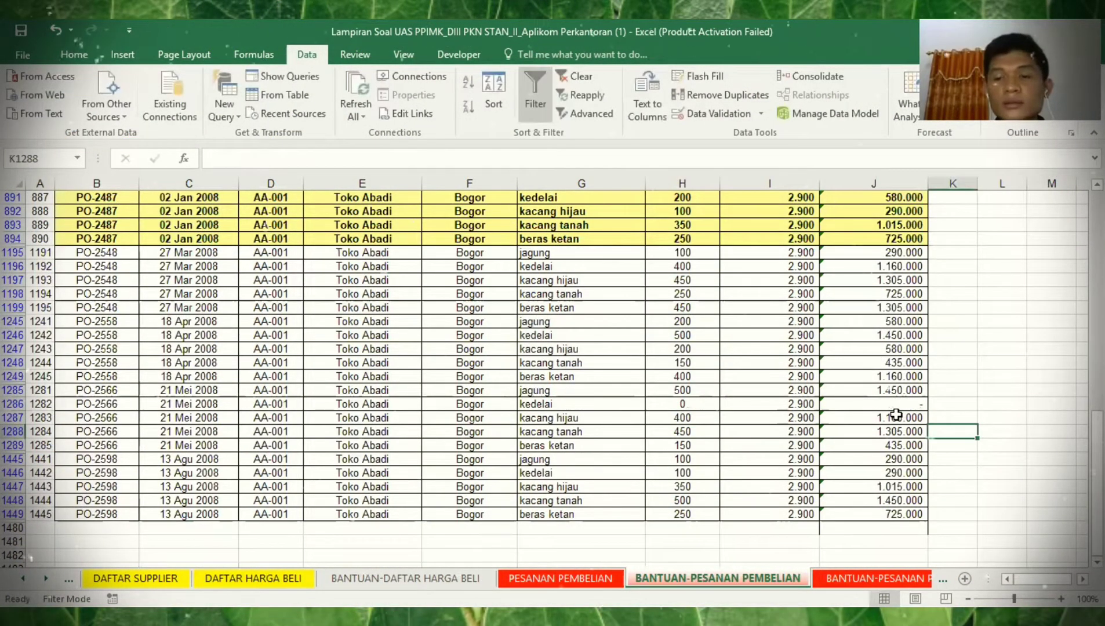
click(896, 410)
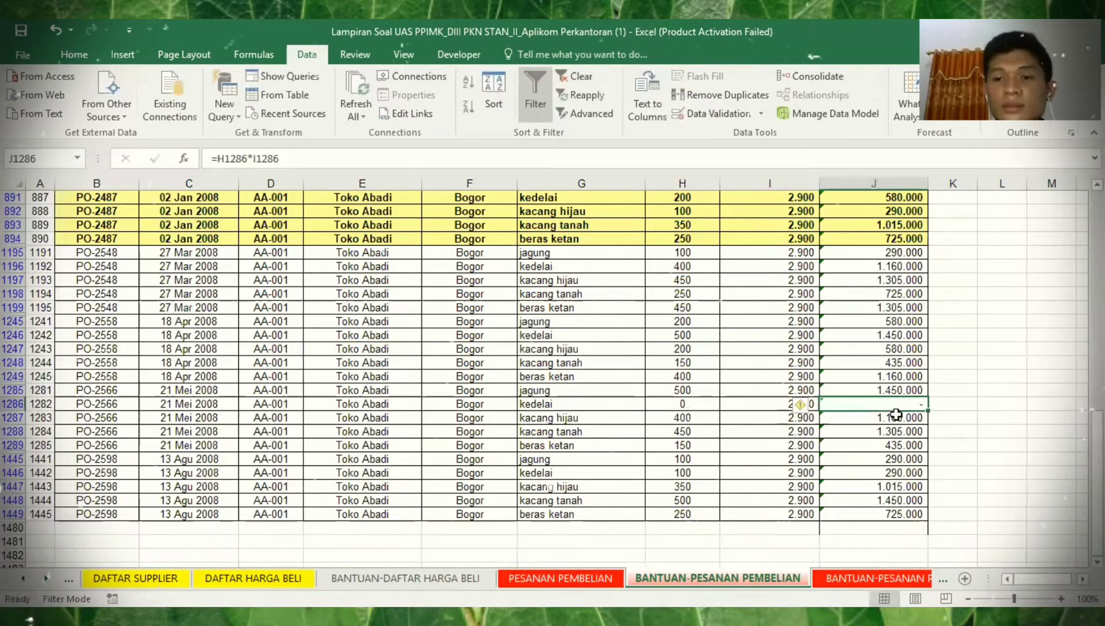
- Return to the top and select the Harga beli and Total Nilai Pembelian columns
scroll(896, 414, up, 4)
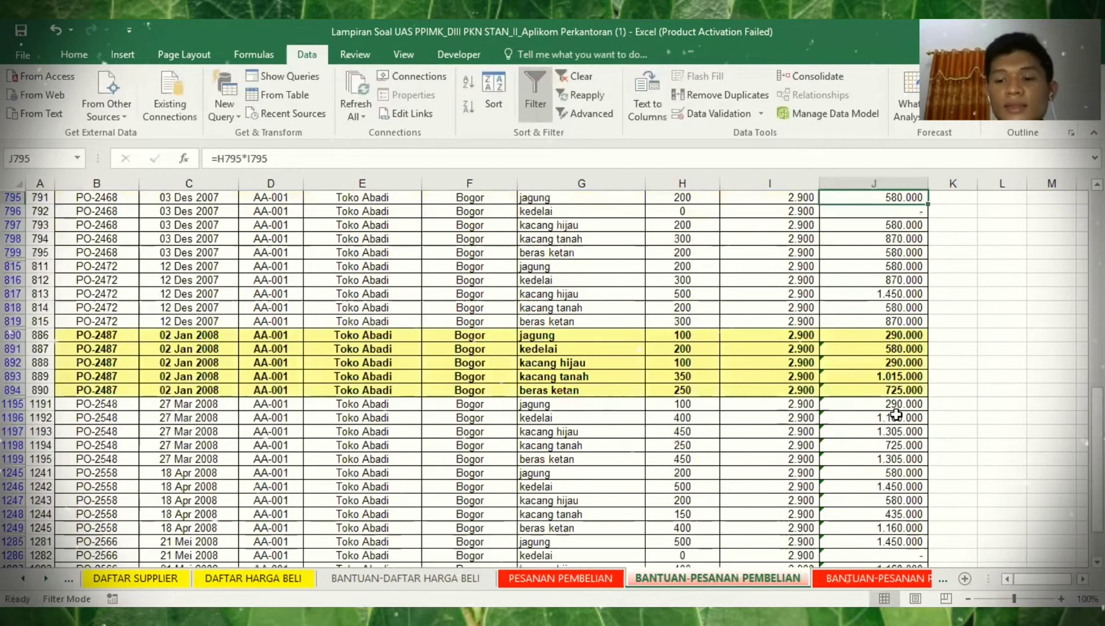
key(ctrl+Up)
key(ctrl+Up)
click(768, 280)
key(shift+Right)
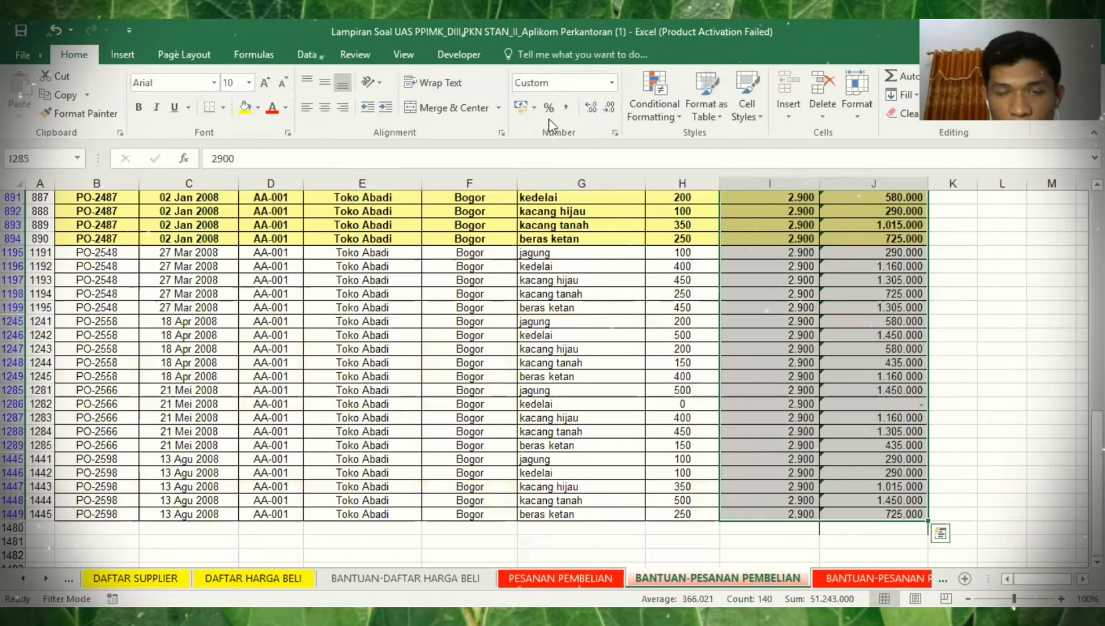
- Apply Rp Accounting format to columns I:J, then go to BANTUAN-PESANAN PEMBELIAN JADI
click(612, 82)
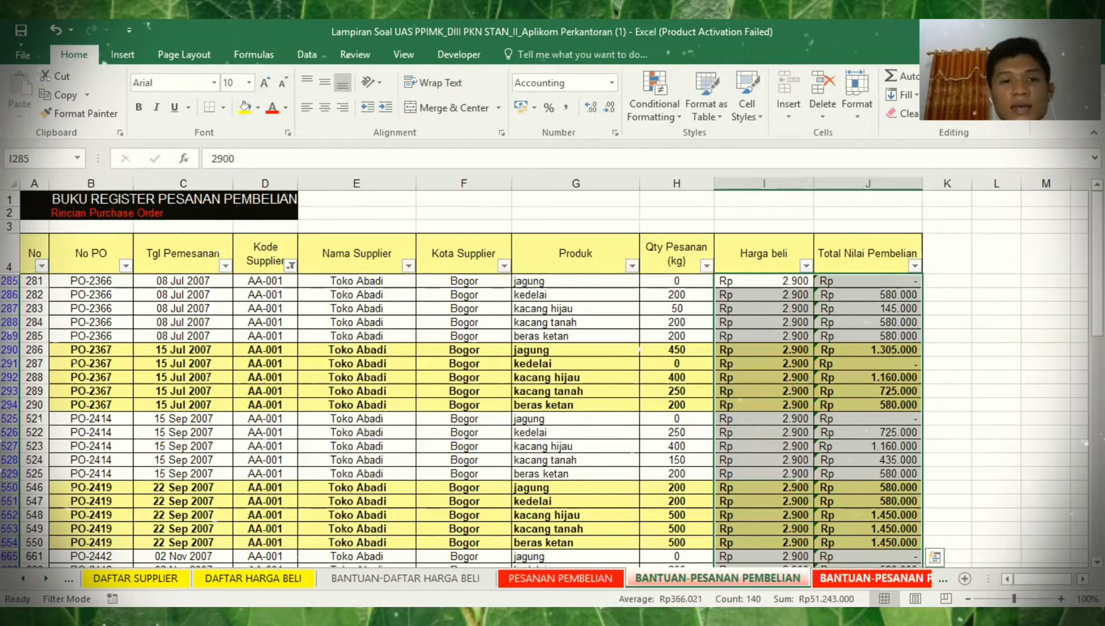
click(872, 578)
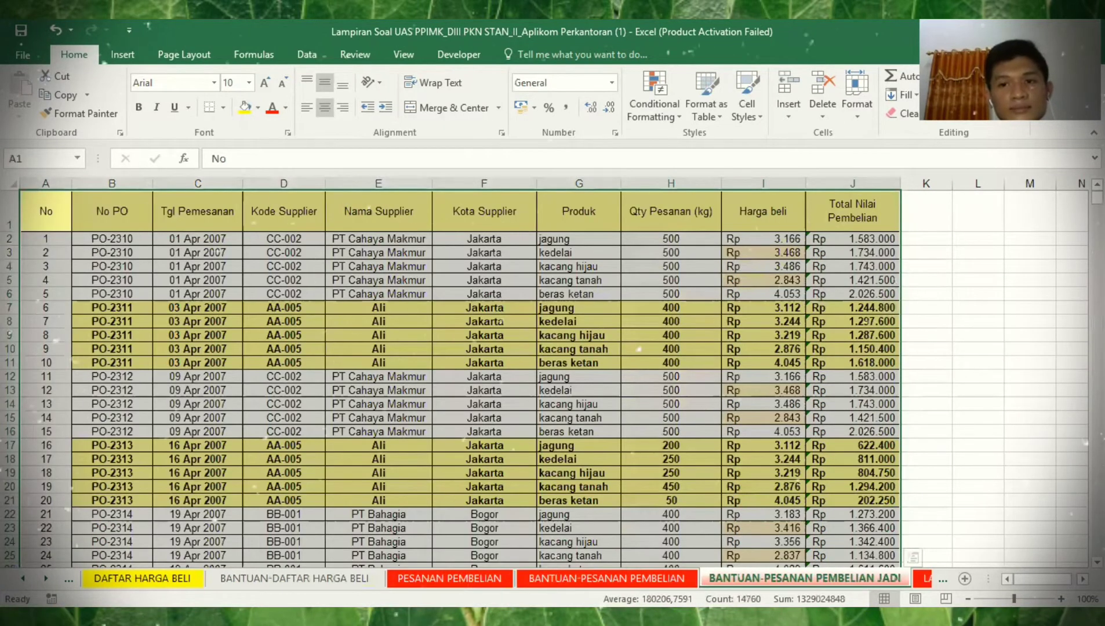
- Scroll through the finished BANTUAN-PESANAN PEMBELIAN JADI register, then return to the SOAL sheet
click(926, 377)
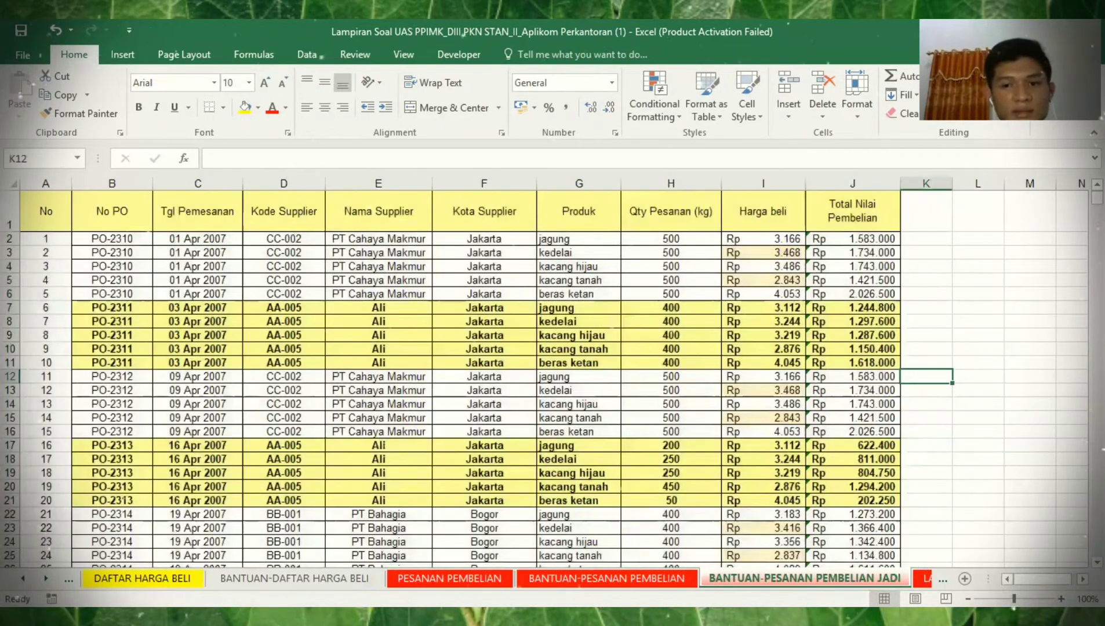
drag(1096, 197, 1096, 221)
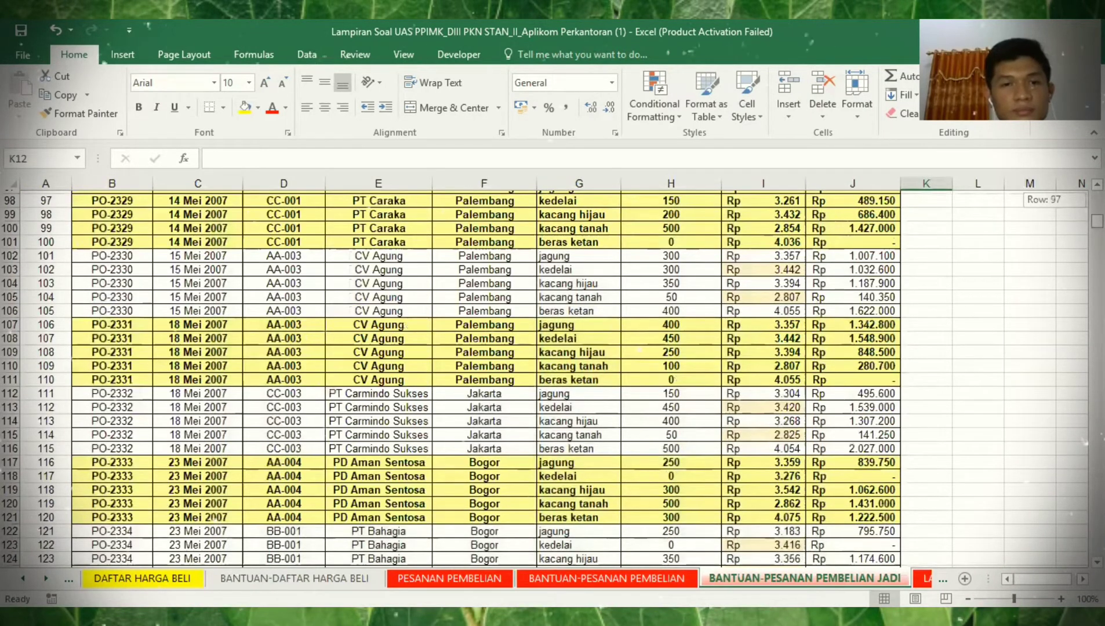
drag(1096, 221, 1096, 238)
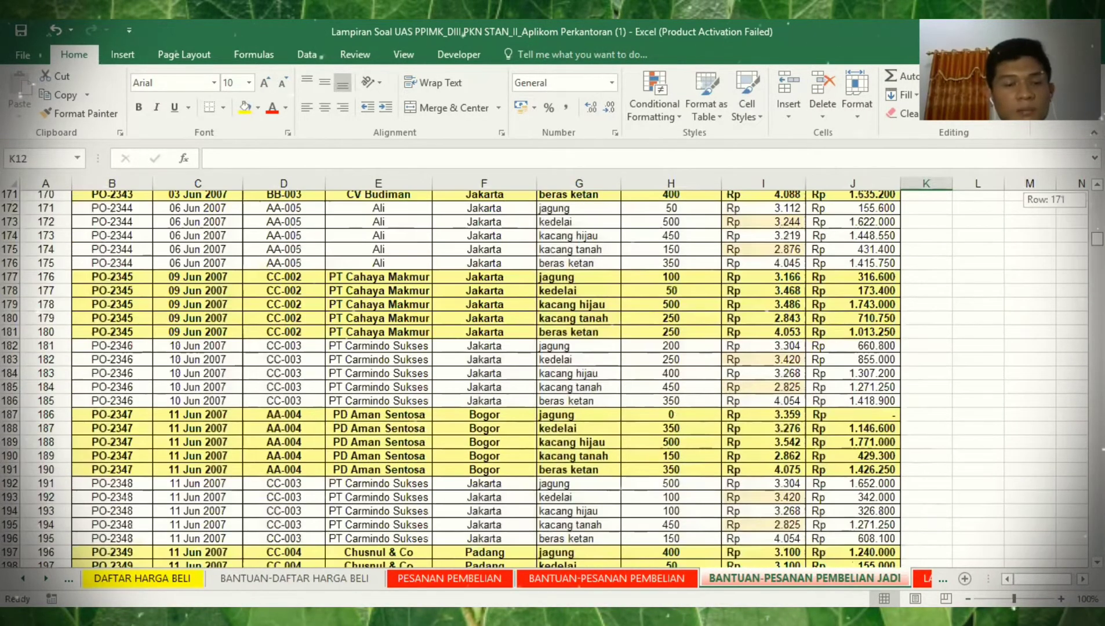
drag(1097, 238, 1096, 264)
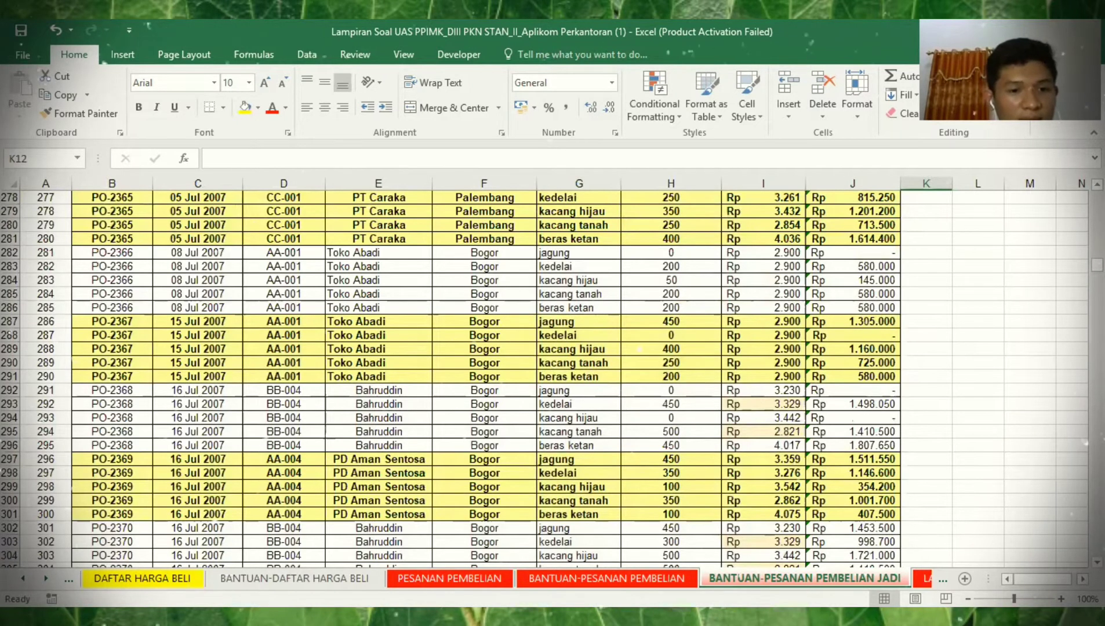
ctrl+click(22, 578)
click(170, 578)
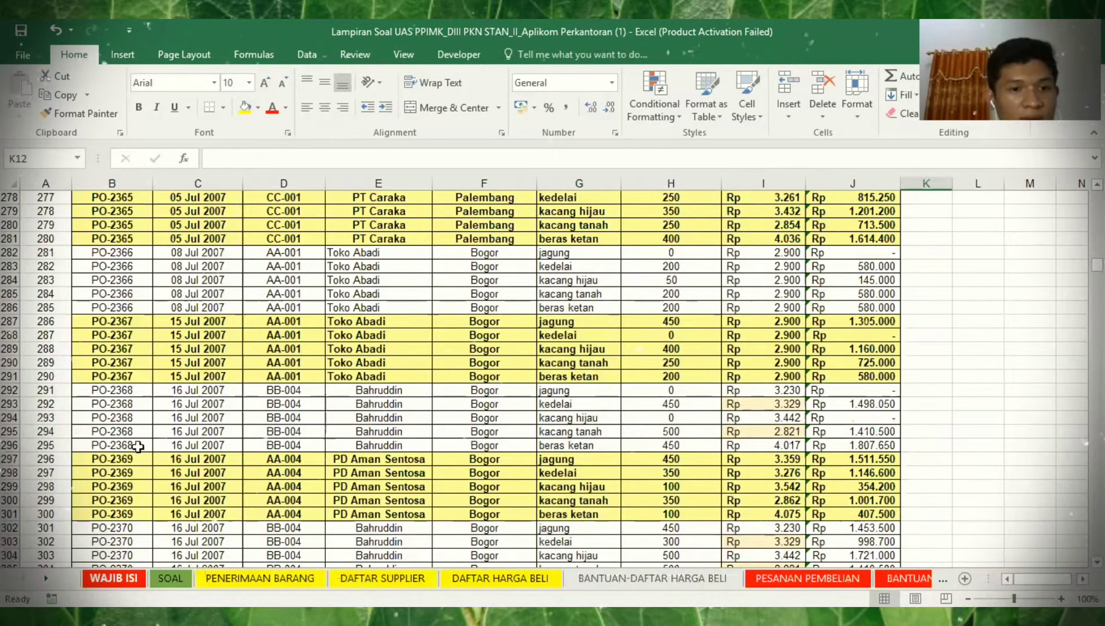
- Review SUMIF task C and the ?? Kg and Rp totals in LAPORAN PEMBELIAN D2:E2
click(232, 446)
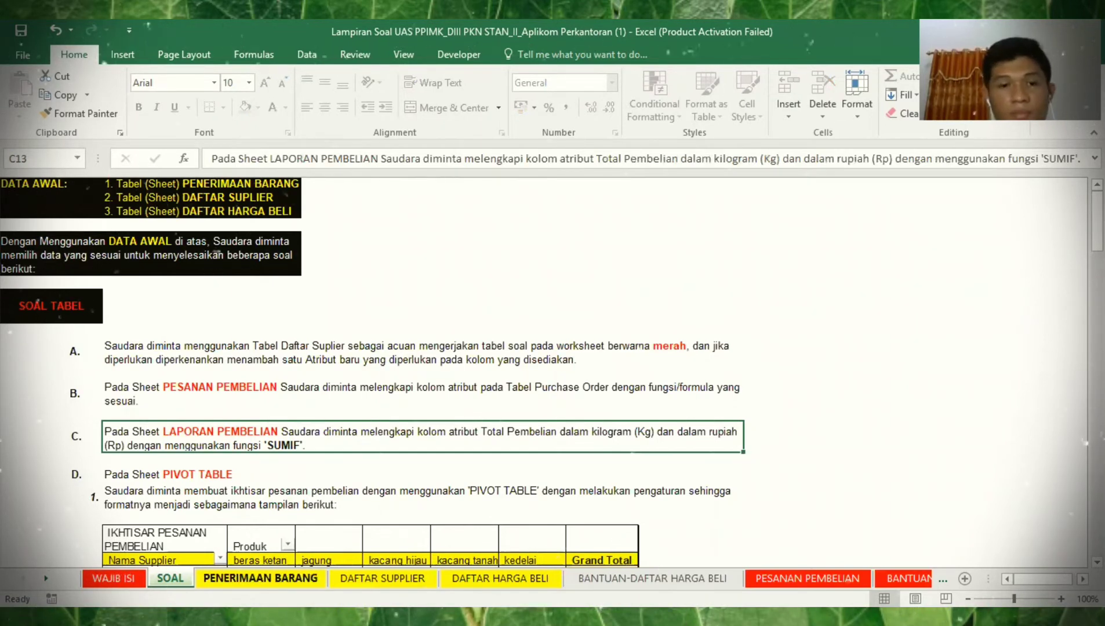
click(807, 578)
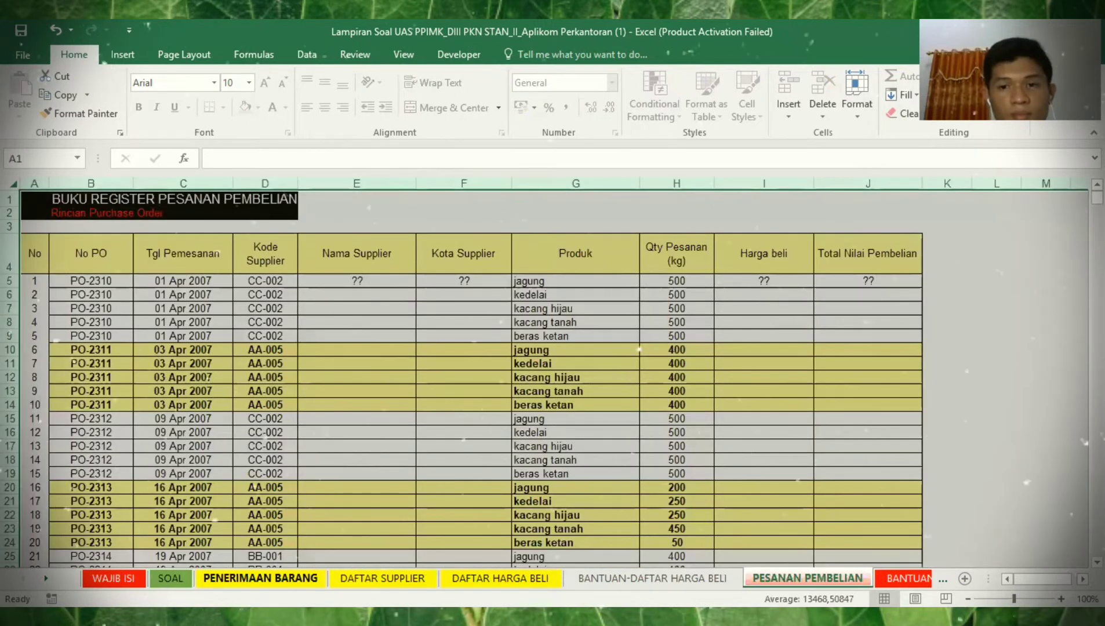
key(ctrl+Page_Down)
key(ctrl+Page_Down)
key(ctrl+Page_Down)
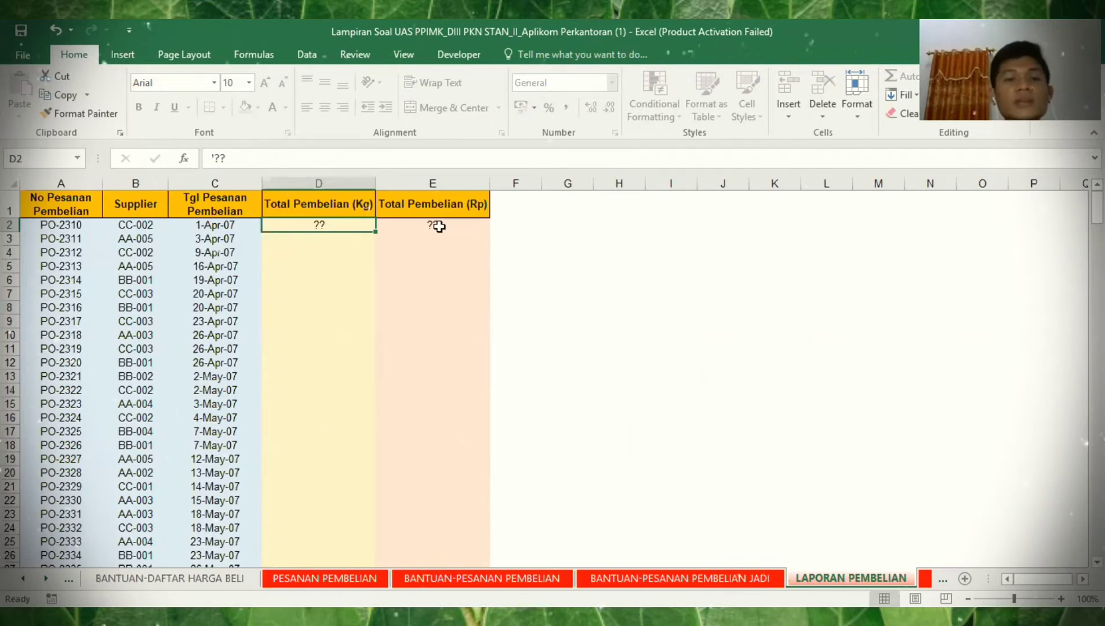
key(Up)
click(439, 227)
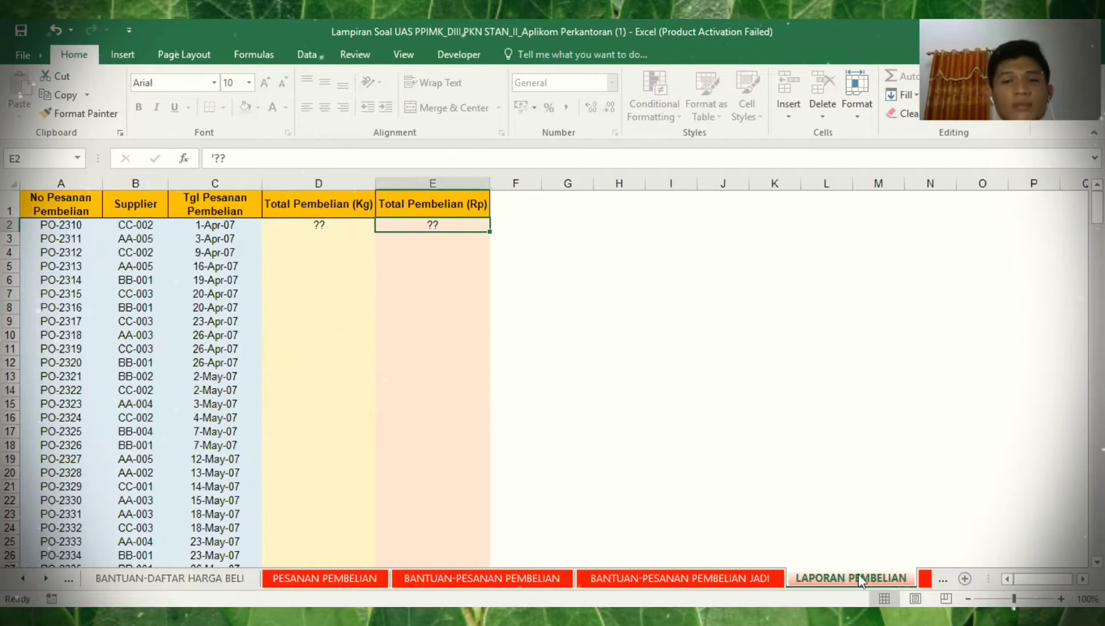
click(317, 225)
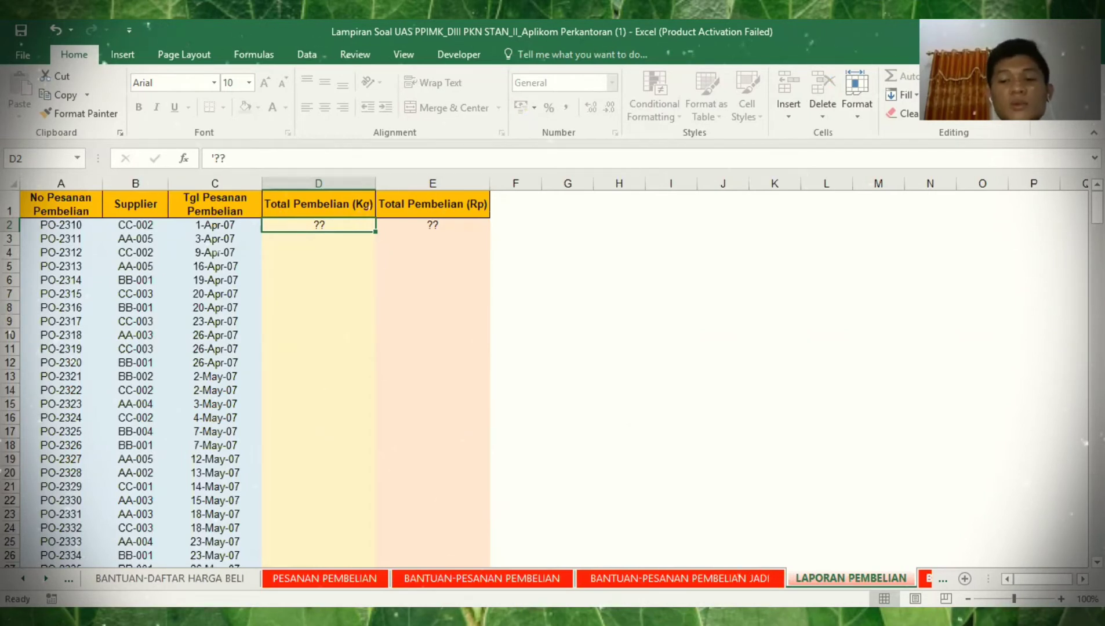
key(ctrl+Page_Down)
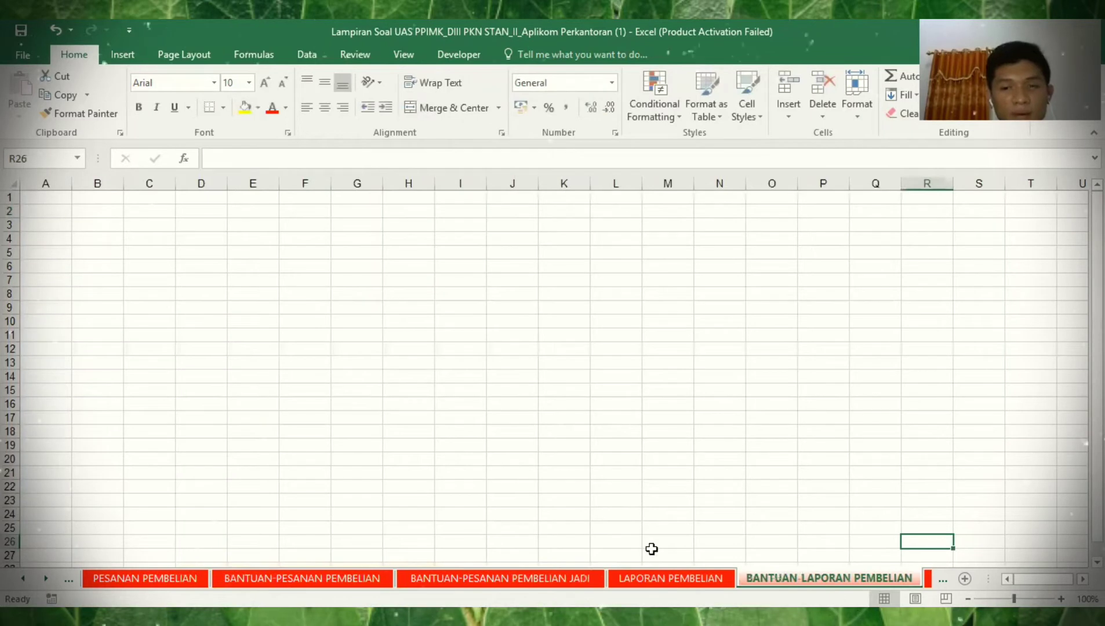
- Paste the whole LAPORAN PEMBELIAN table at A1 of BANTUAN-LAPORAN PEMBELIAN and widen its columns
click(641, 577)
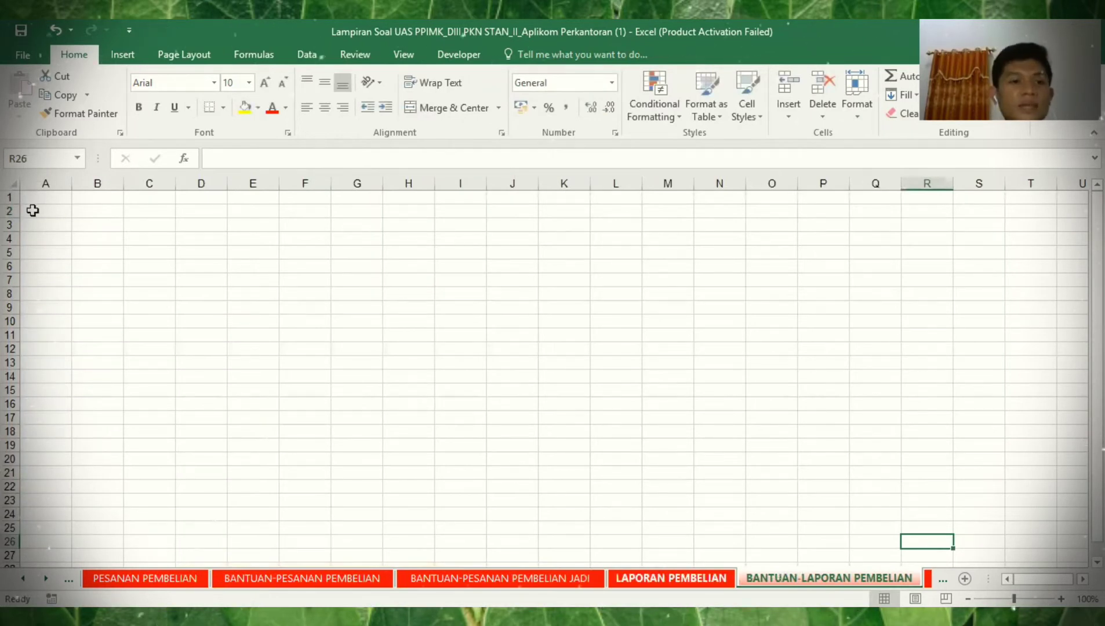
key(ctrl+Home)
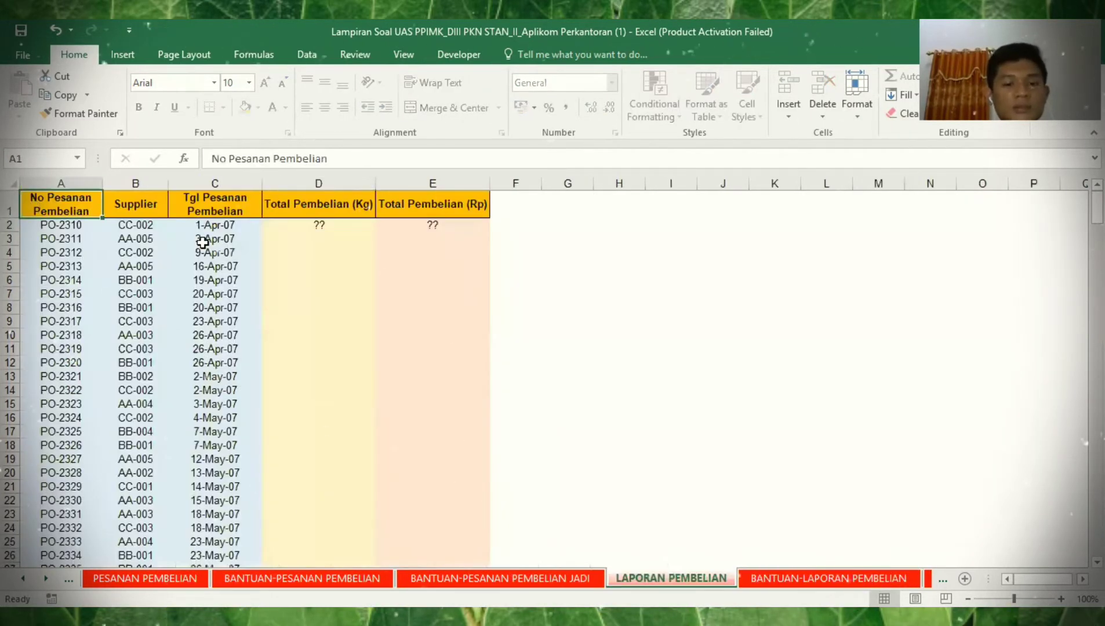
key(ctrl+shift+End)
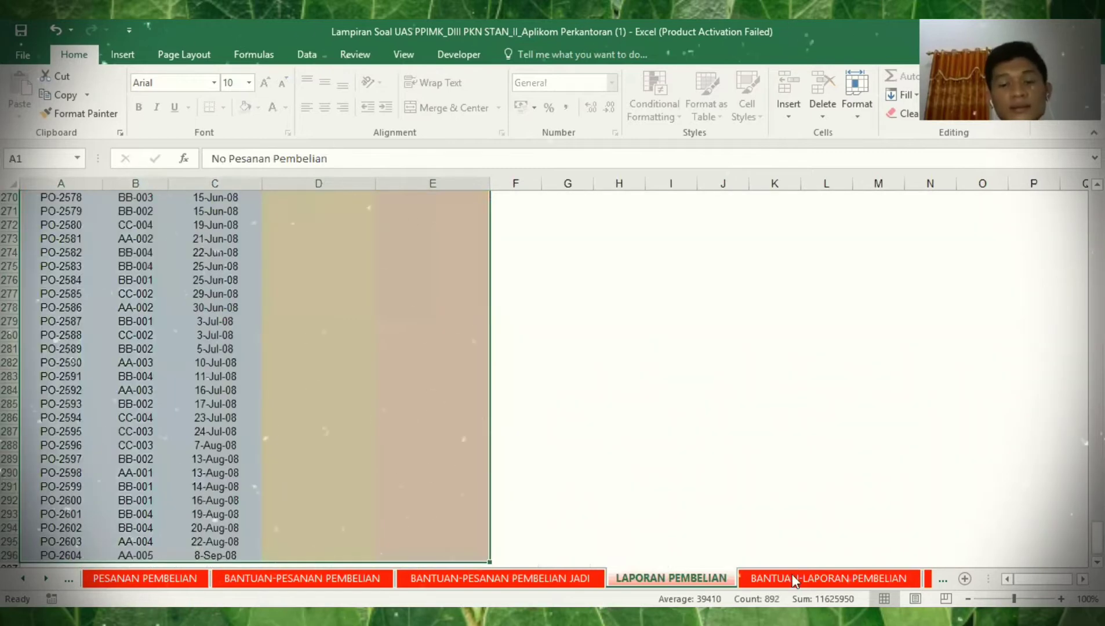
key(ctrl+c)
key(ctrl+Page_Down)
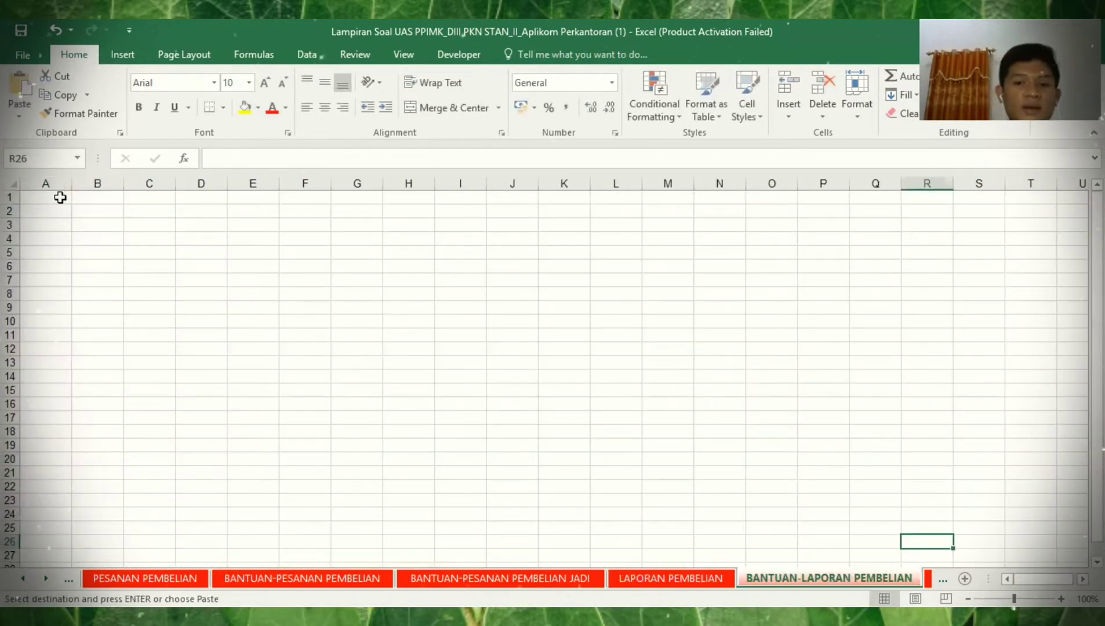
key(ctrl+Home)
click(60, 197)
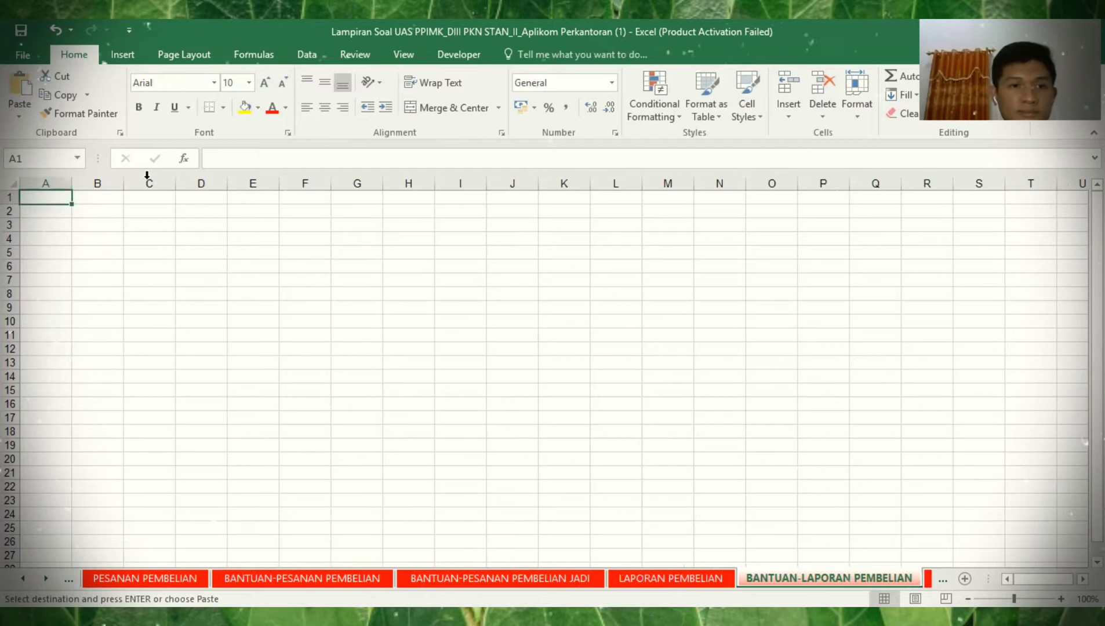
key(ctrl+v)
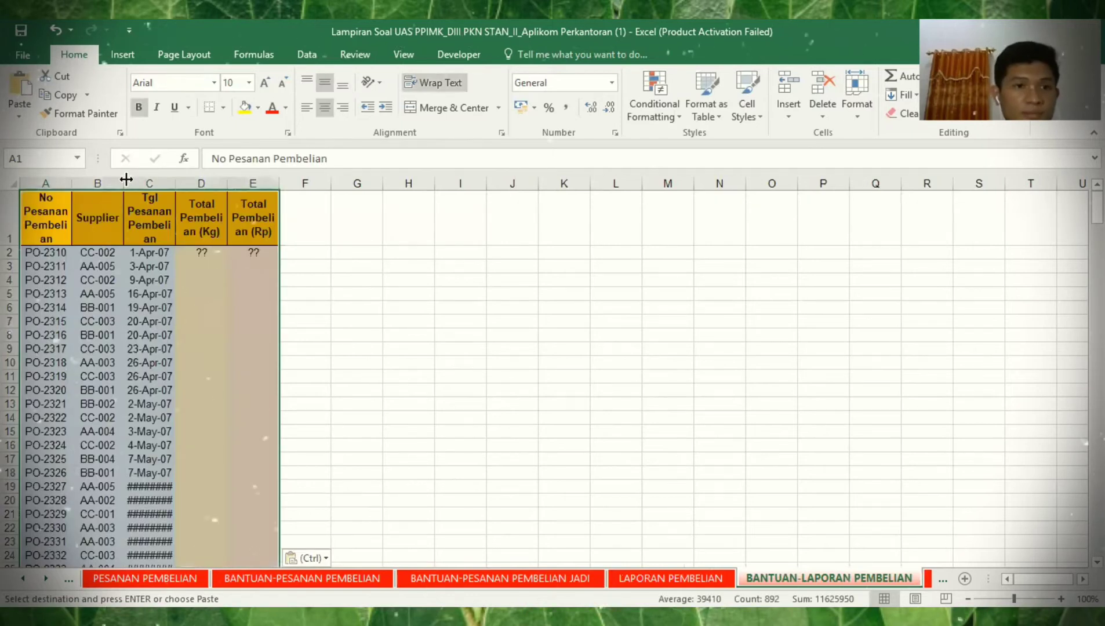
drag(125, 179, 218, 189)
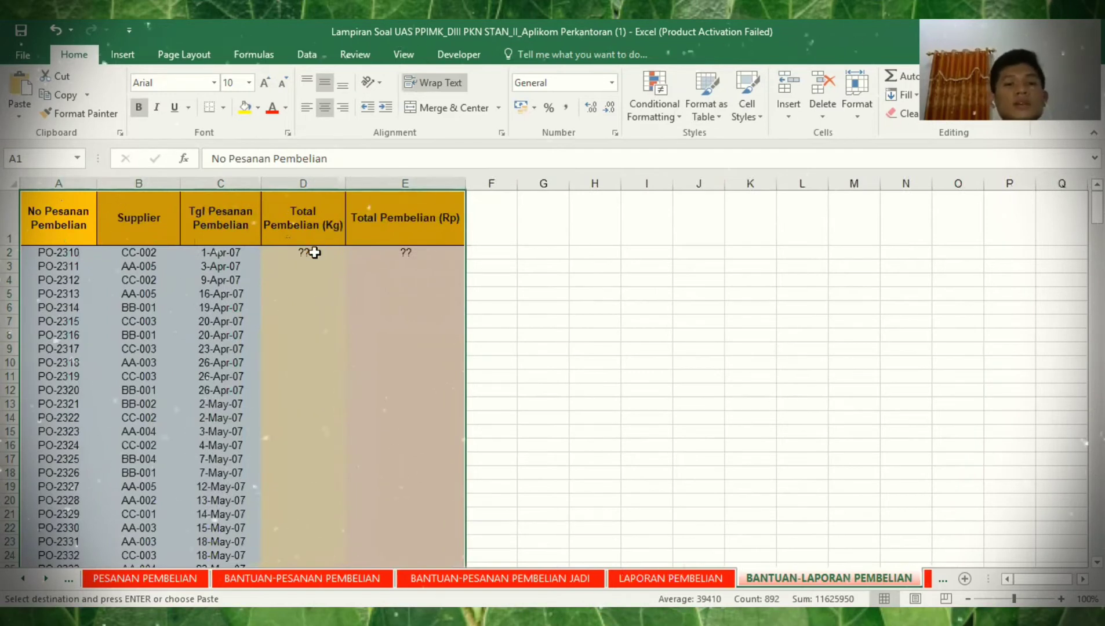
click(314, 252)
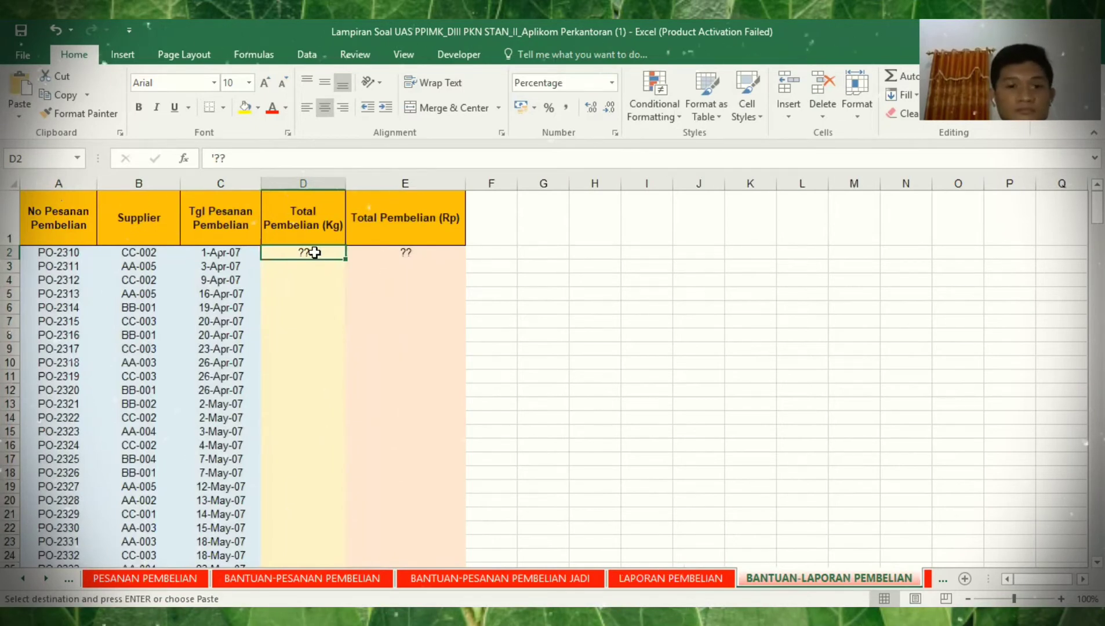
- Replace the ?? in the PO-2310 Kg total cell D2 with the start of =SUMIF(
text(=)
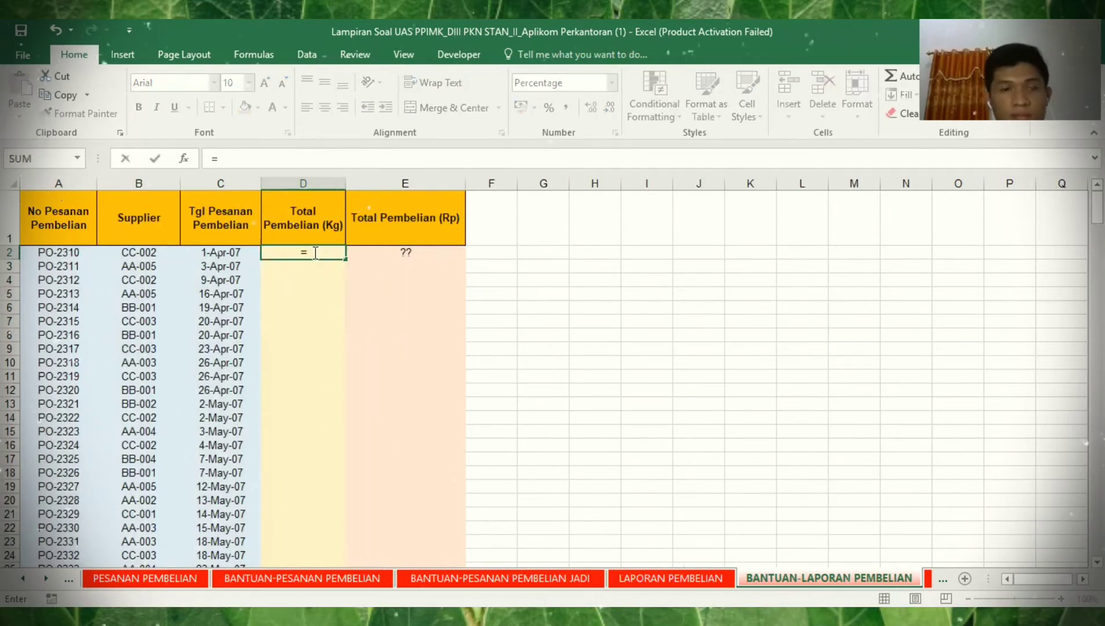
text(SUM)
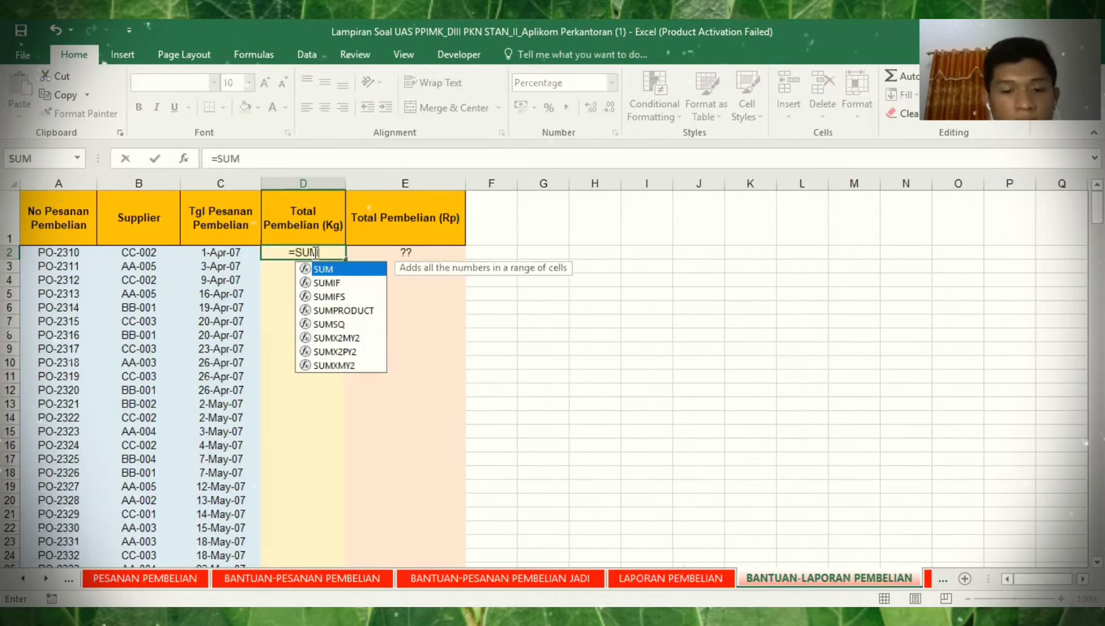
text(IF)
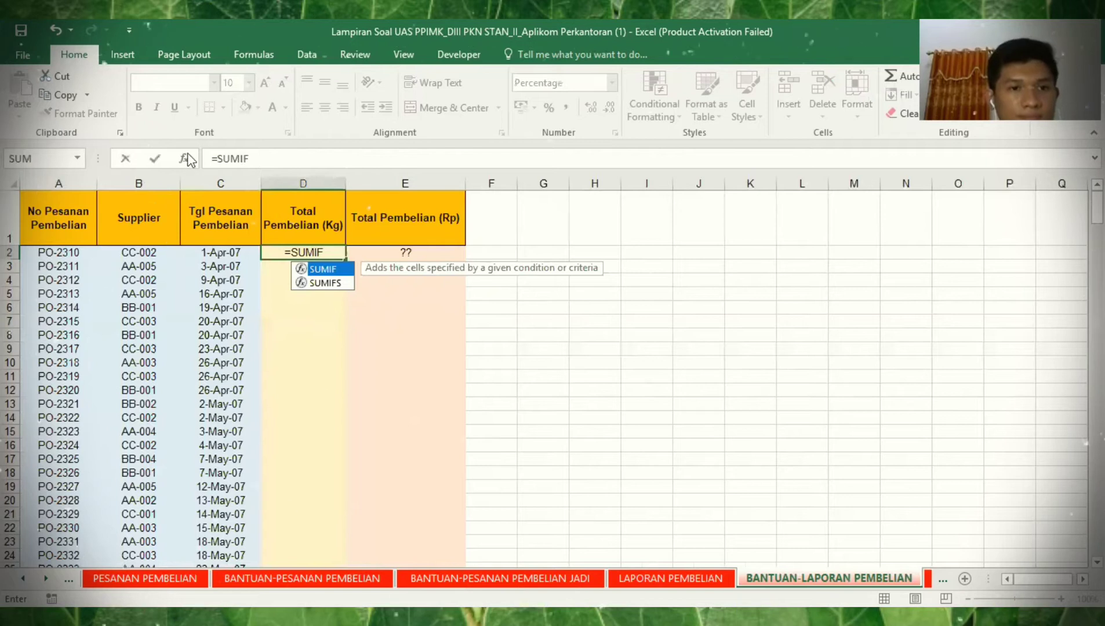
text(()
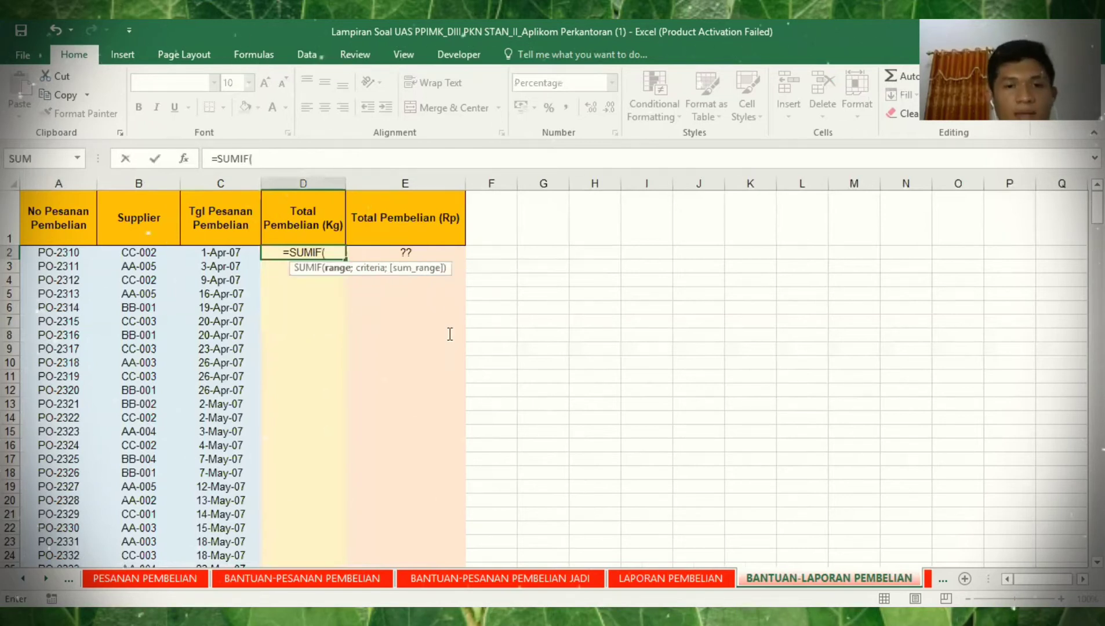
key(ctrl+a)
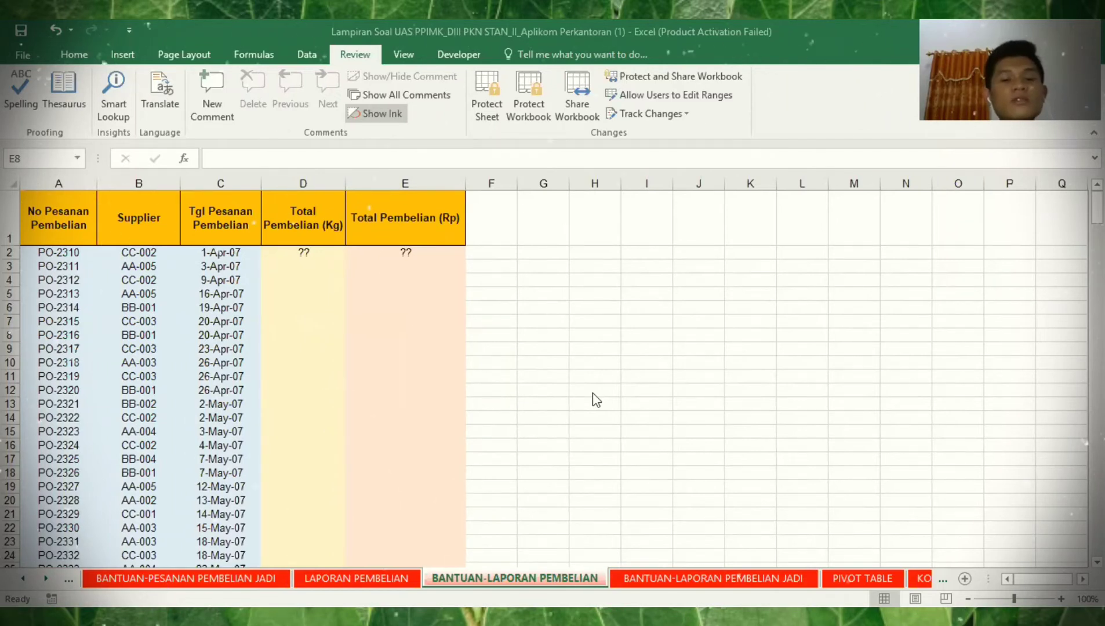
click(301, 248)
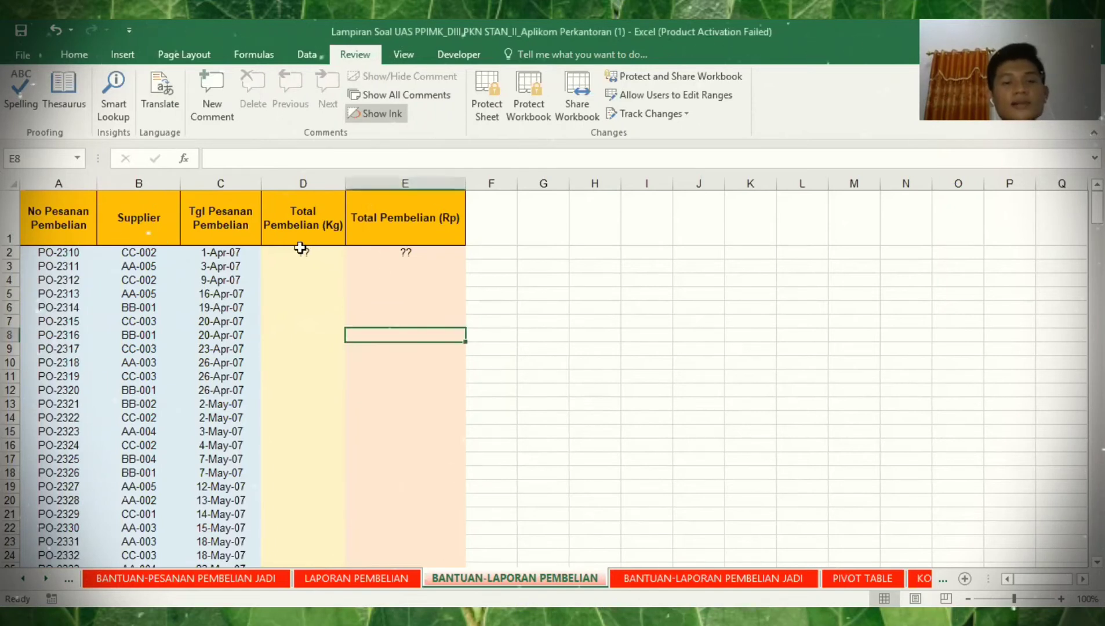
click(301, 249)
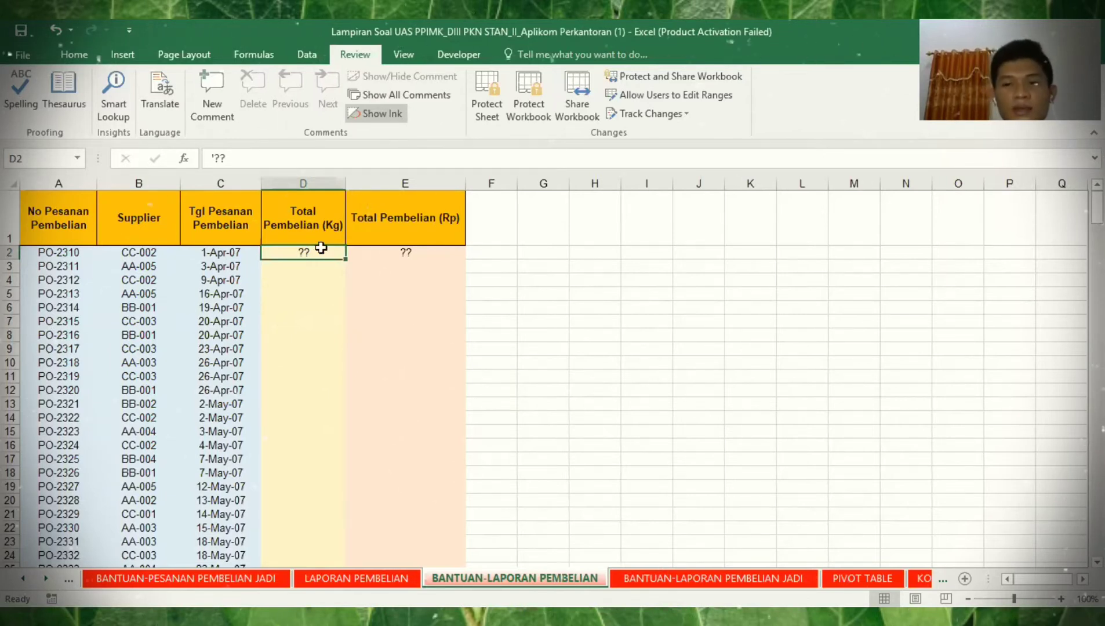
key(BackSpace)
text(=)
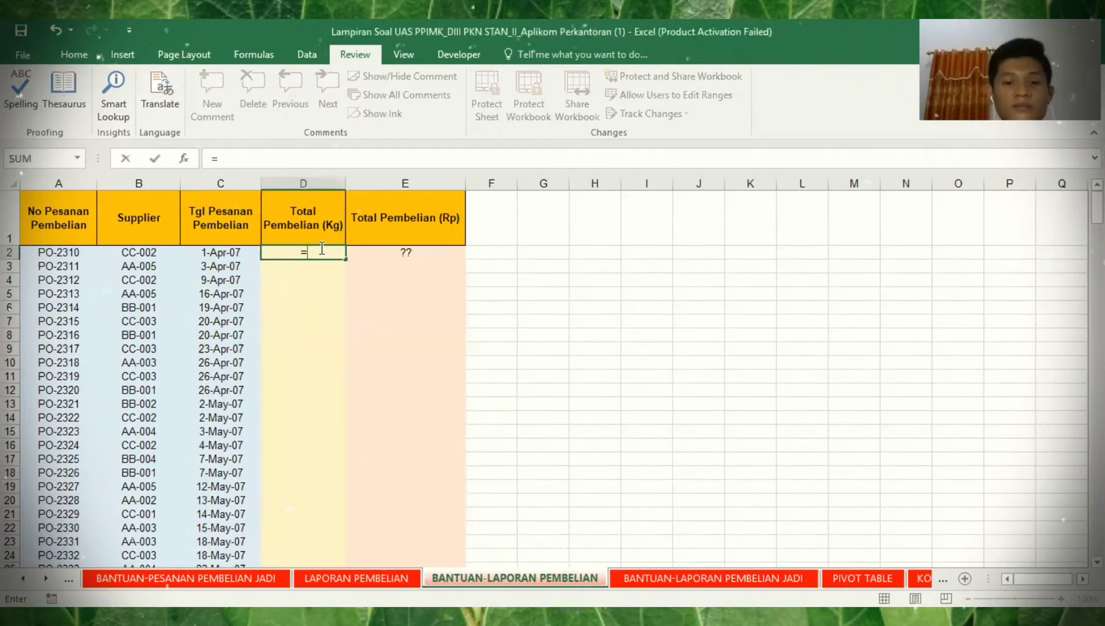
text(SUMIF()
- Open the SUMIF Function Arguments dialog and take its Range from BANTUAN-PESANAN PEMBELIAN JADI
click(185, 158)
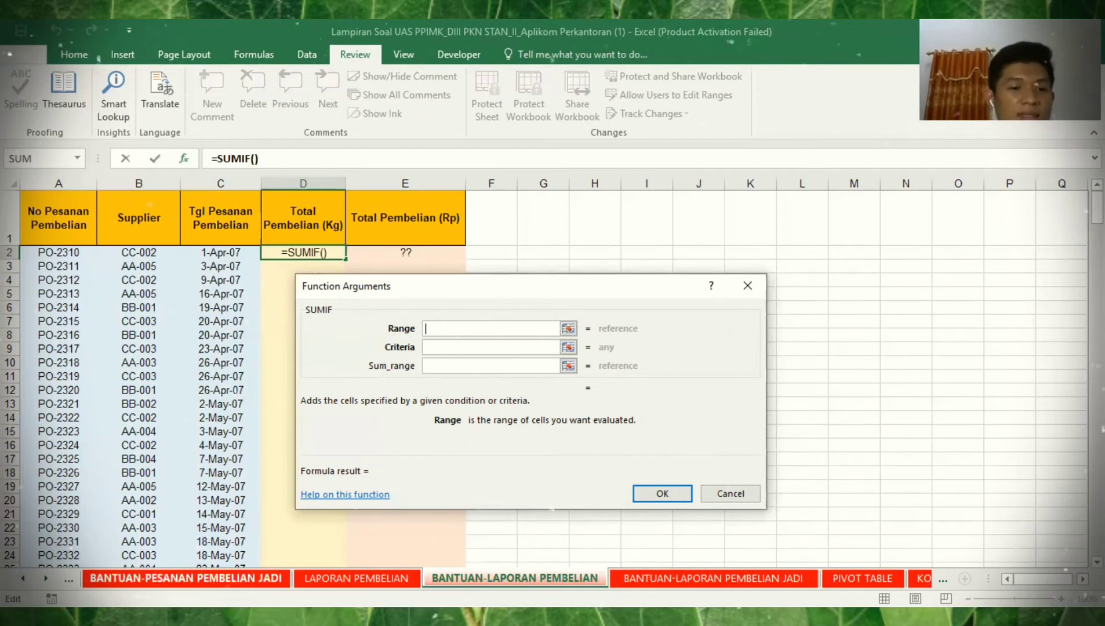
click(197, 579)
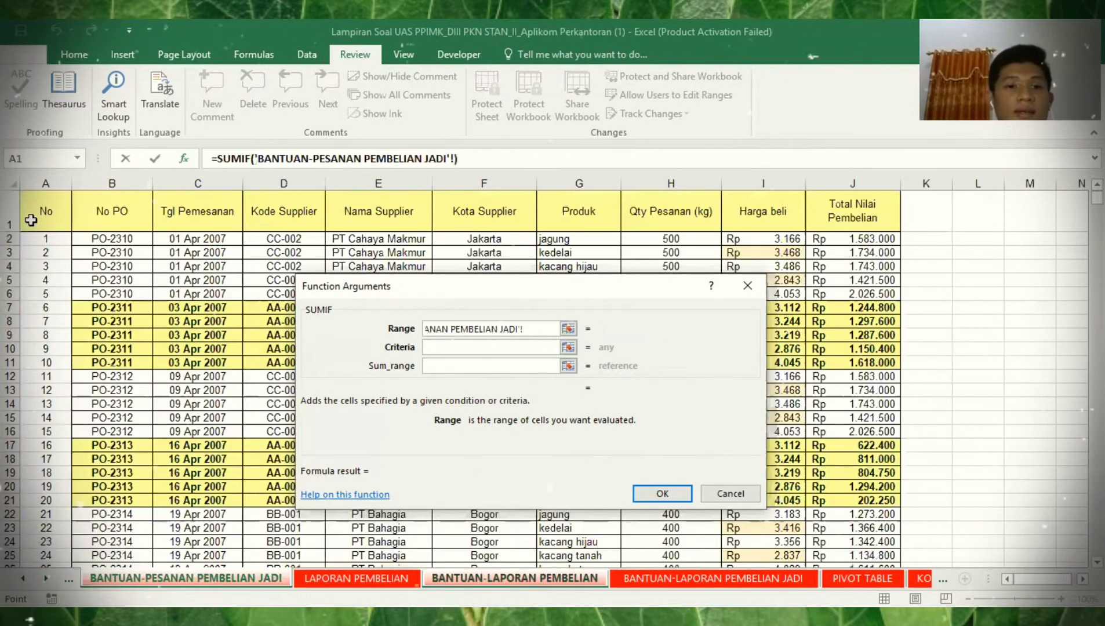
- Set the SUMIF Range to the order sheet's PO numbers B2:B1476 with Criteria A2
click(102, 239)
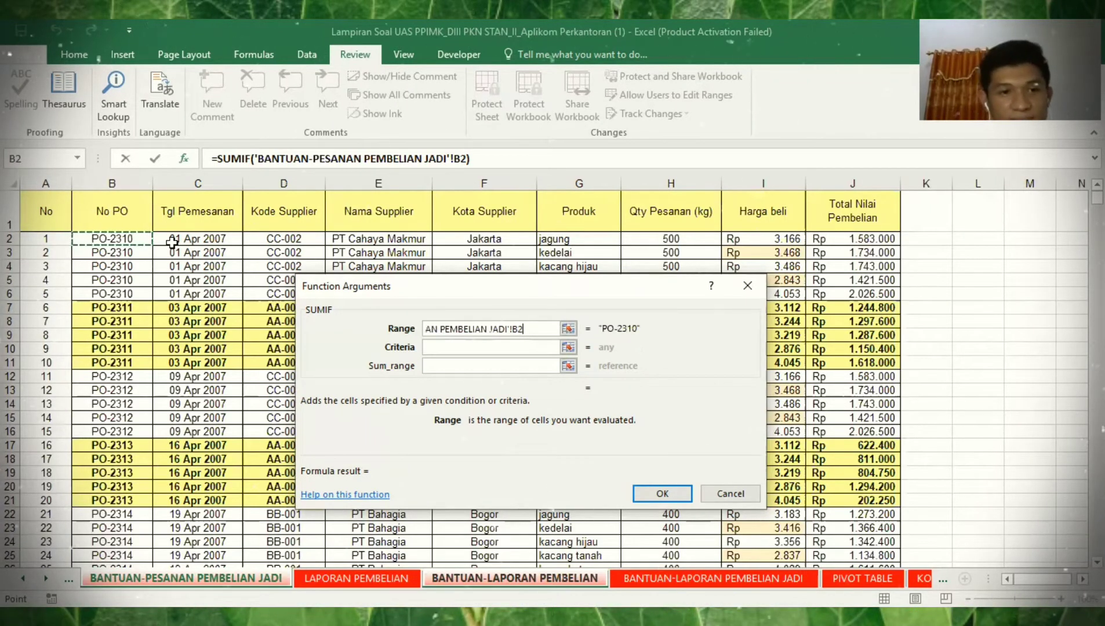
key(ctrl+shift+Down)
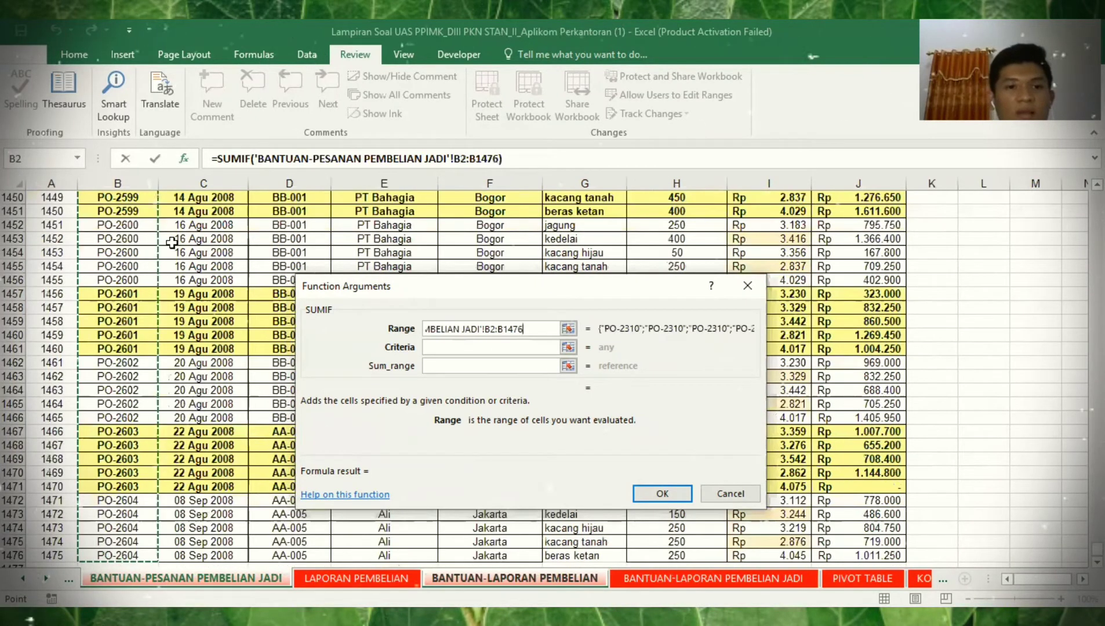
click(487, 345)
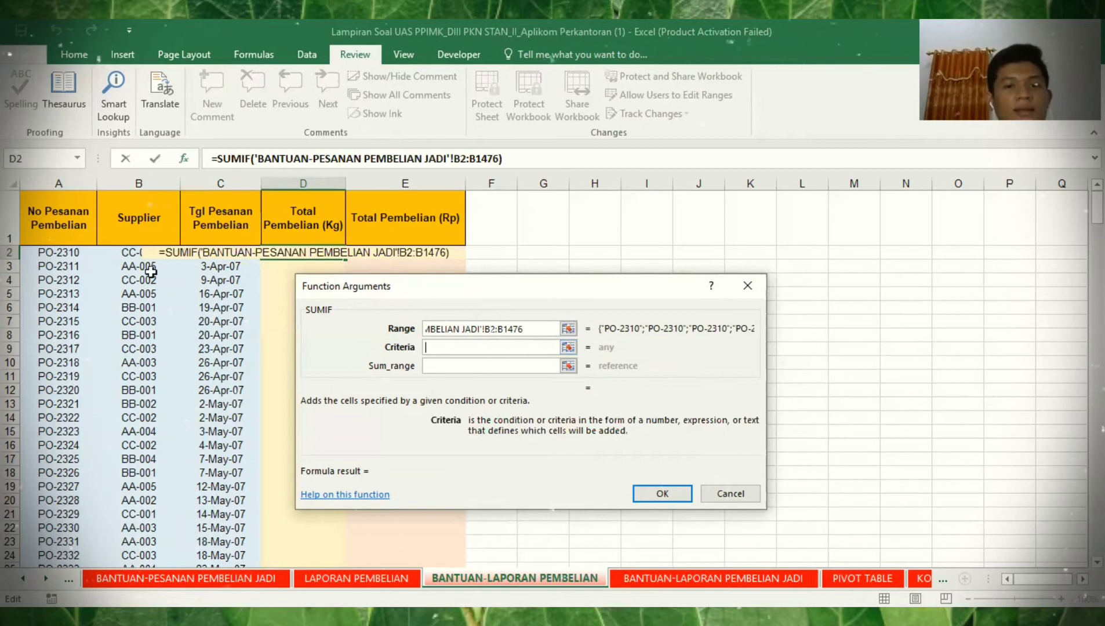
click(65, 252)
key(Tab)
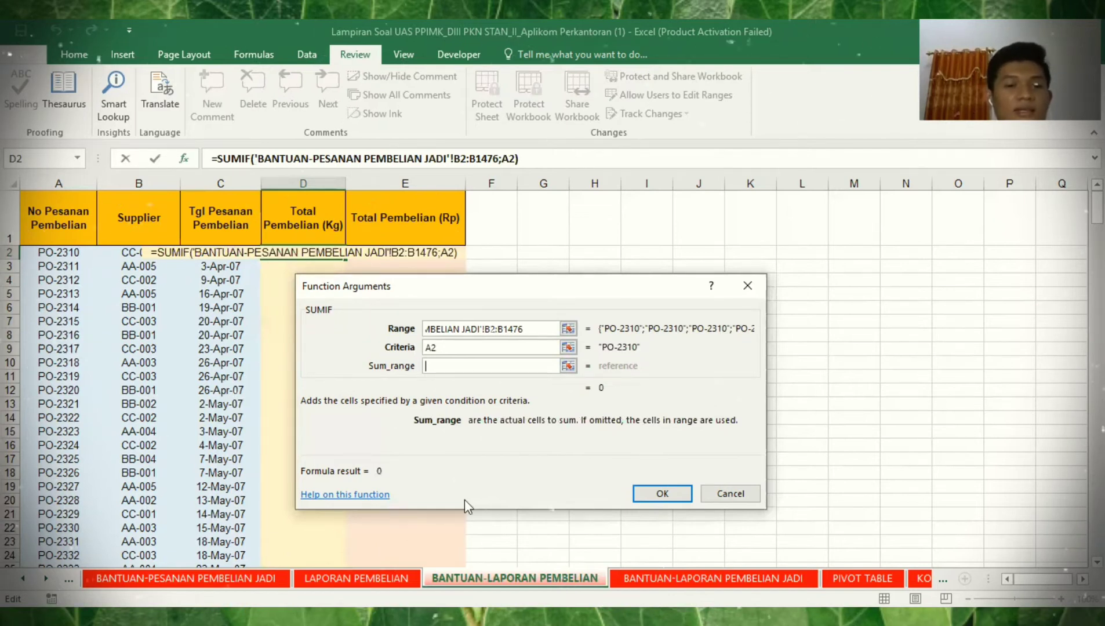
- Set Sum_range to quantities H2:H1476 and confirm, giving 2500 kg for PO-2310
click(186, 578)
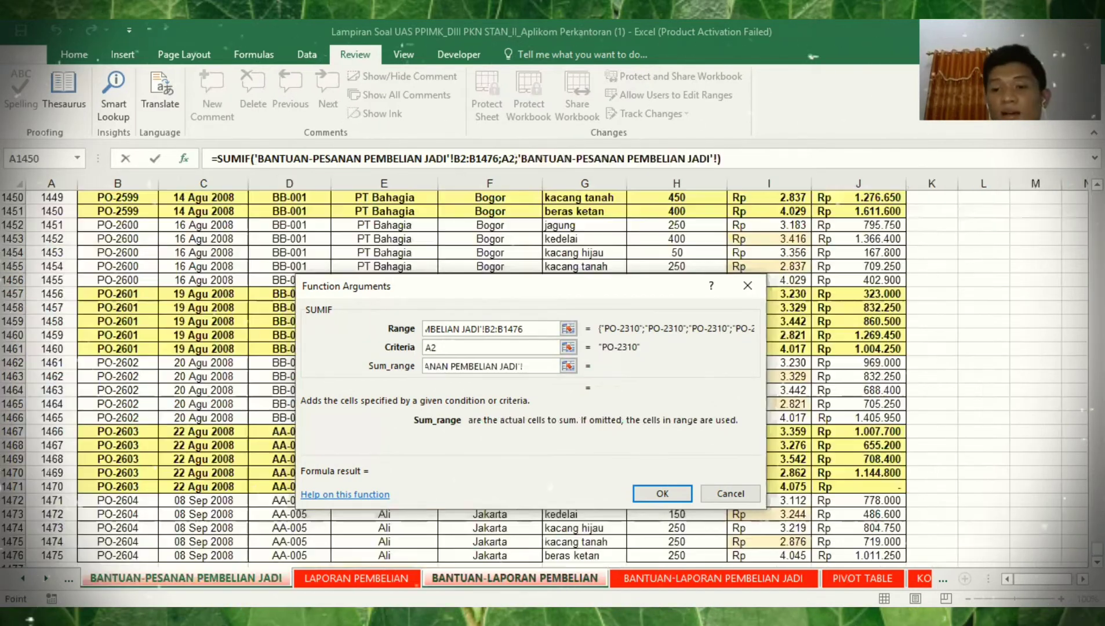
click(710, 241)
key(ctrl+Up)
key(Down)
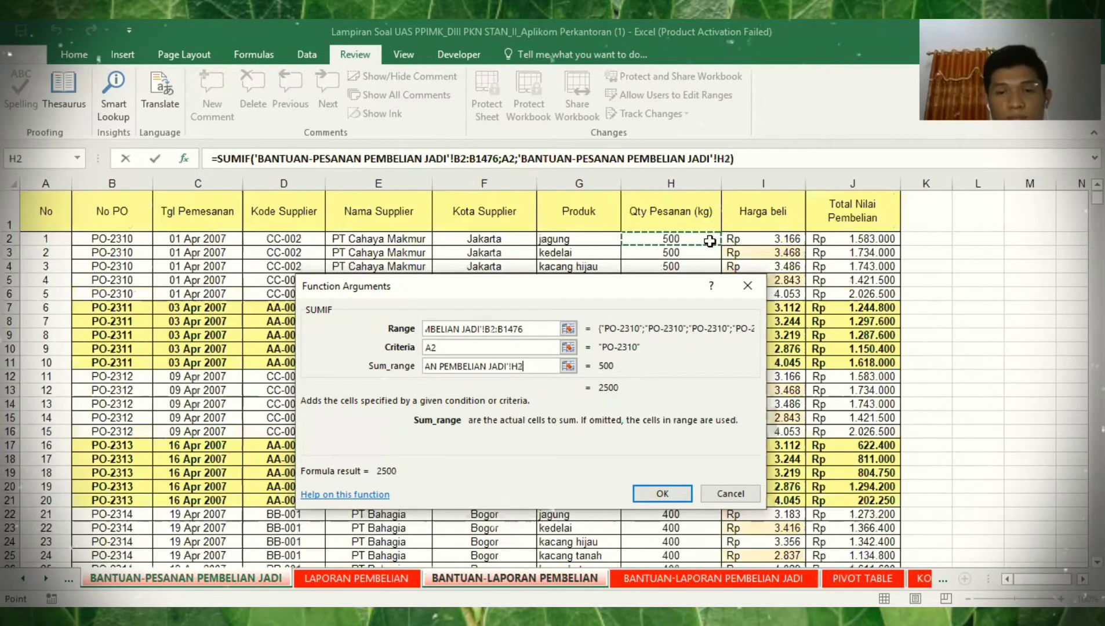
text(:H1476)
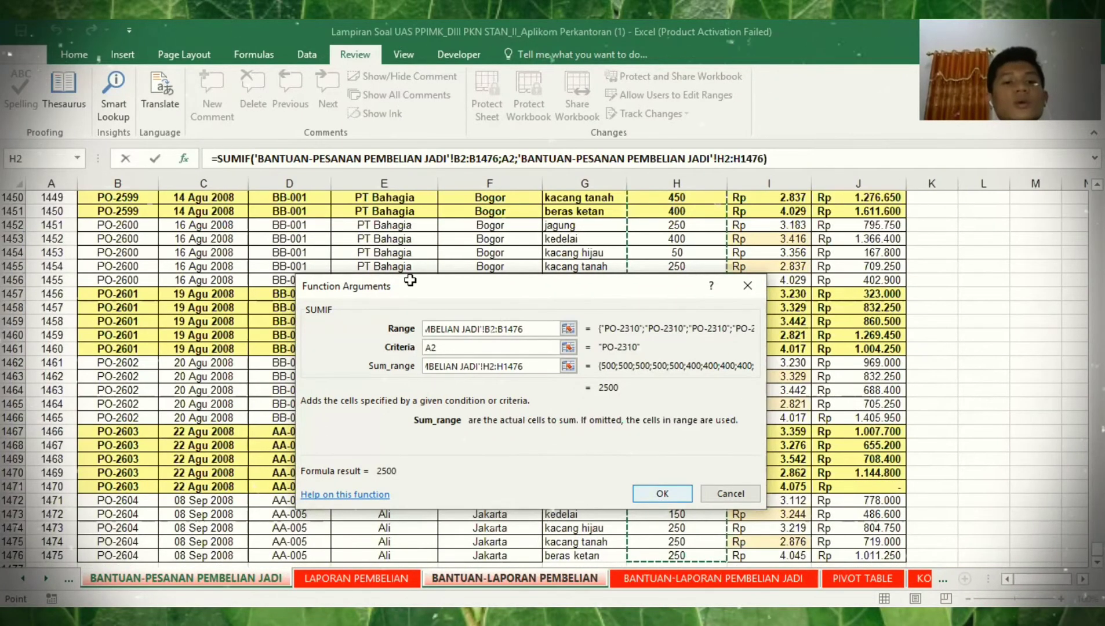
key(Return)
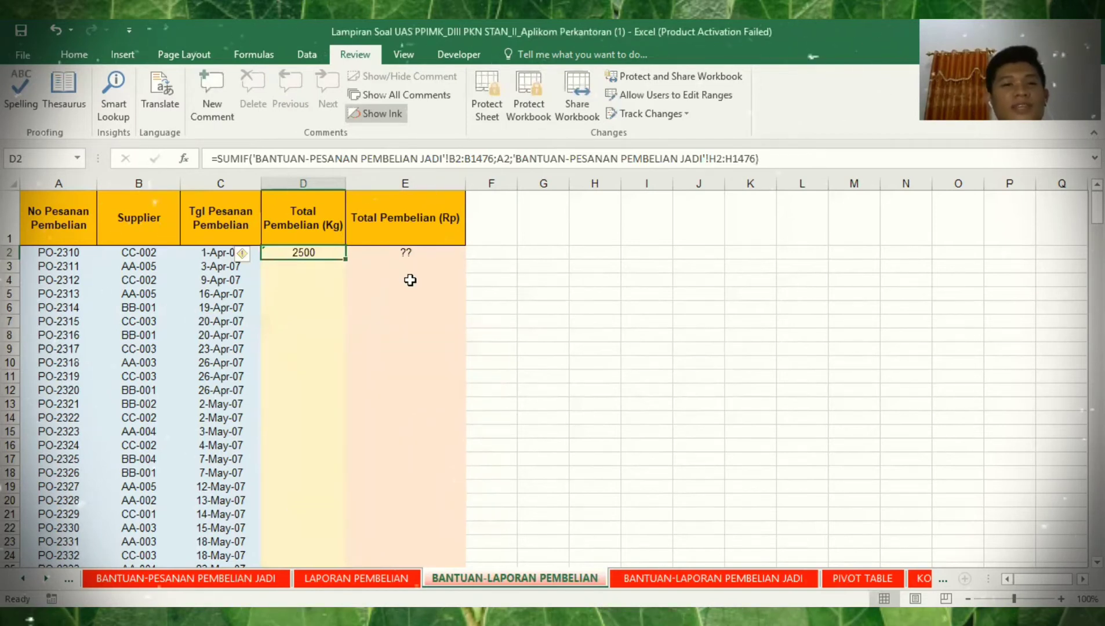
- Make D2's SUMIF Range absolute as $B$2:$B$1476
click(183, 158)
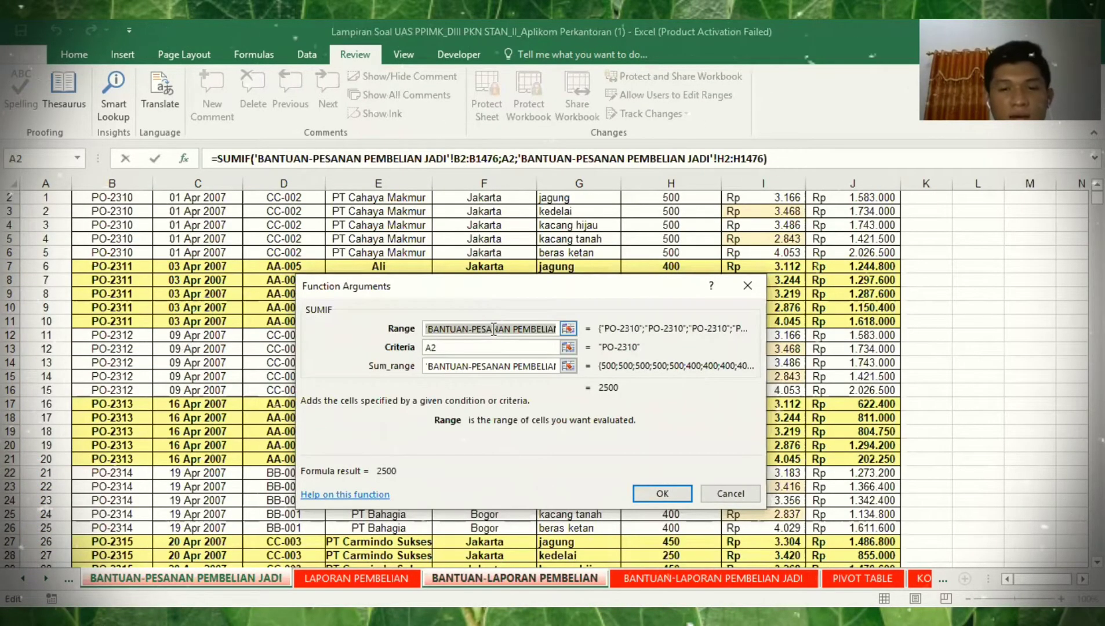
click(493, 329)
key(End)
key(Left)
key(Left)
key(Left)
key(Left)
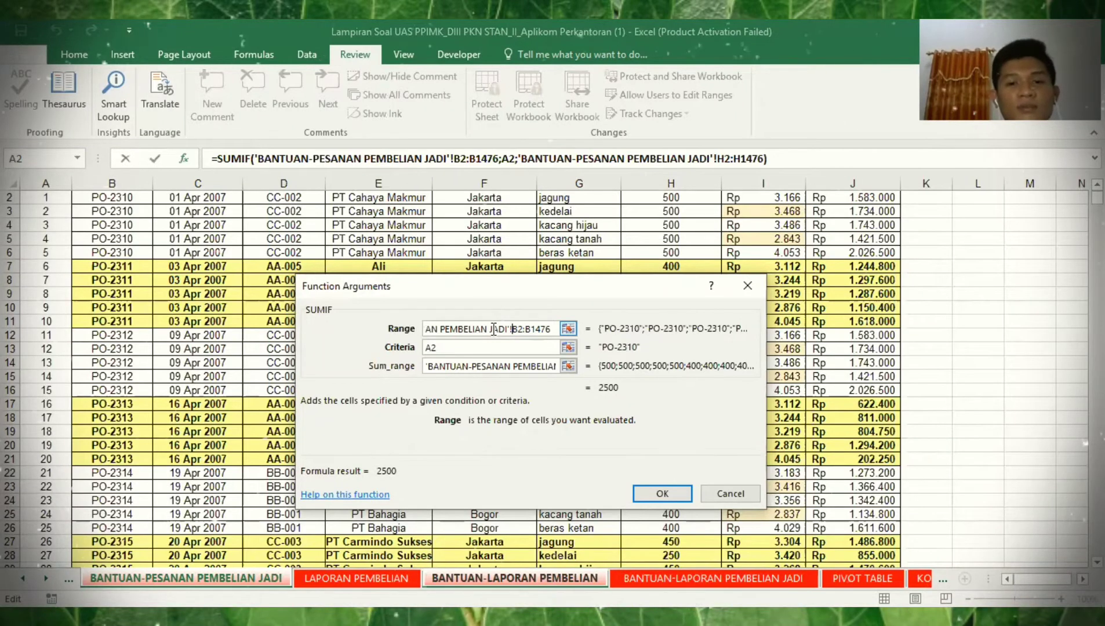
key(F4)
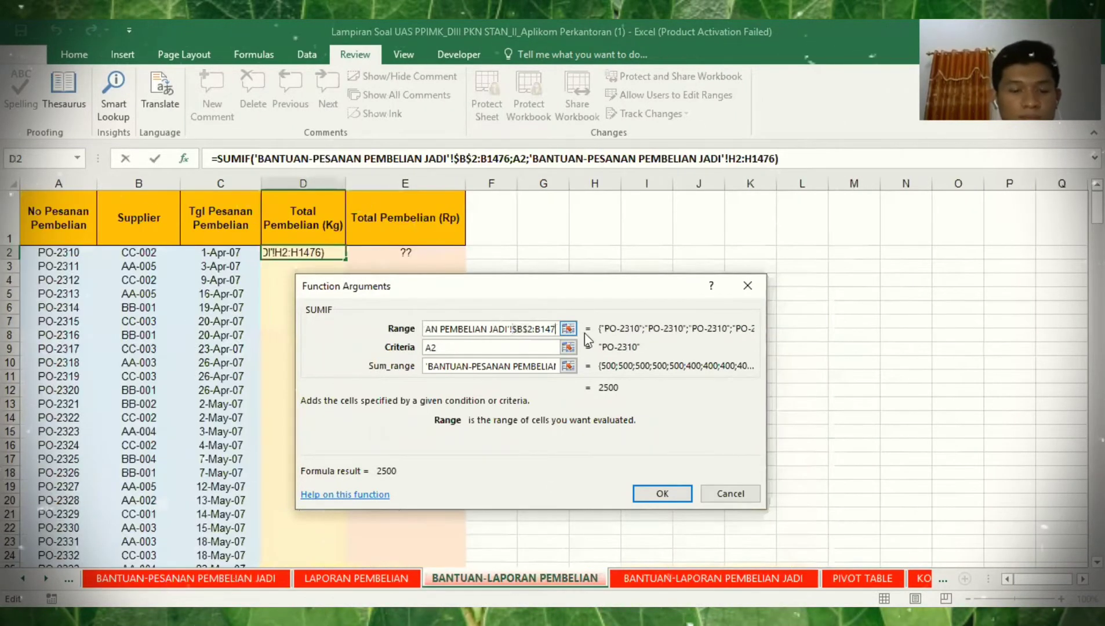
key(F4)
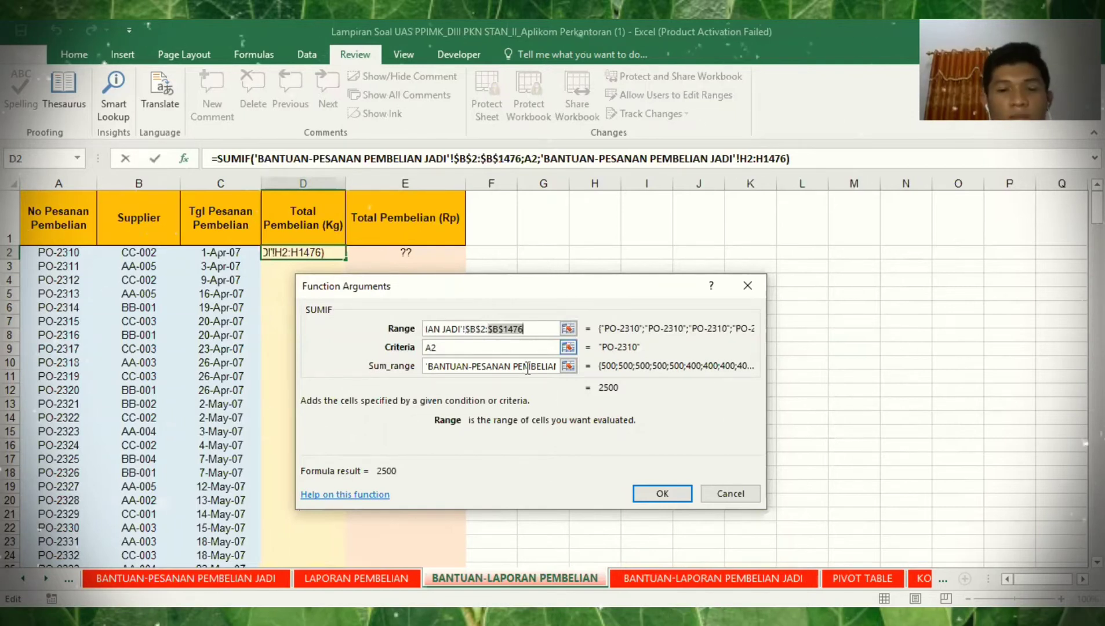
- Make Sum_range absolute as $H$2:$H$1476 and copy the formula to D3, showing 2000 kg
click(527, 368)
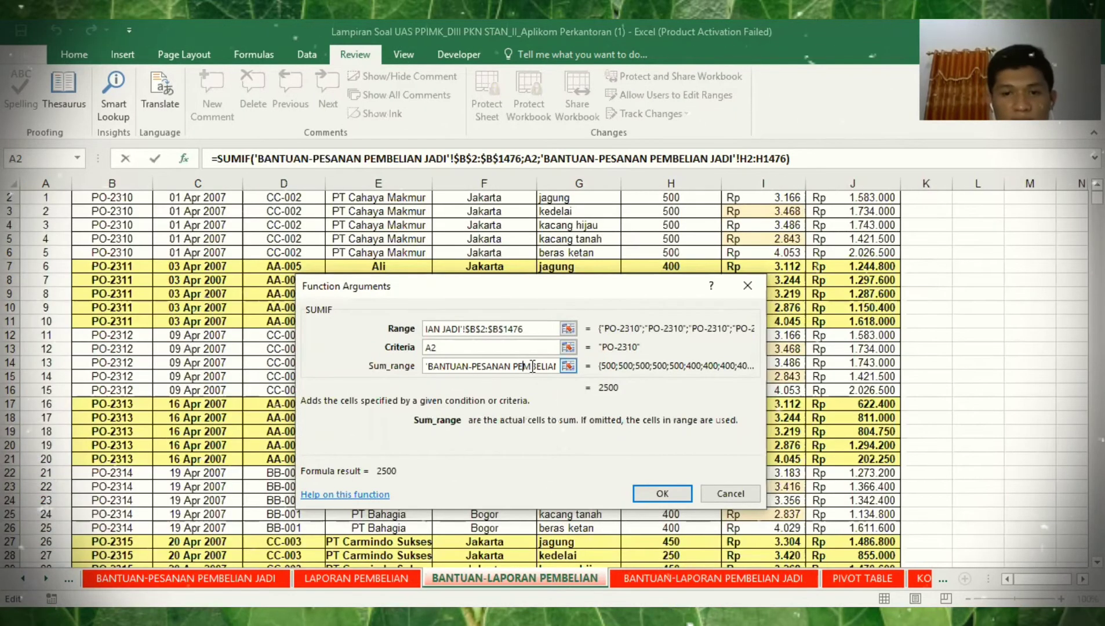
key(End)
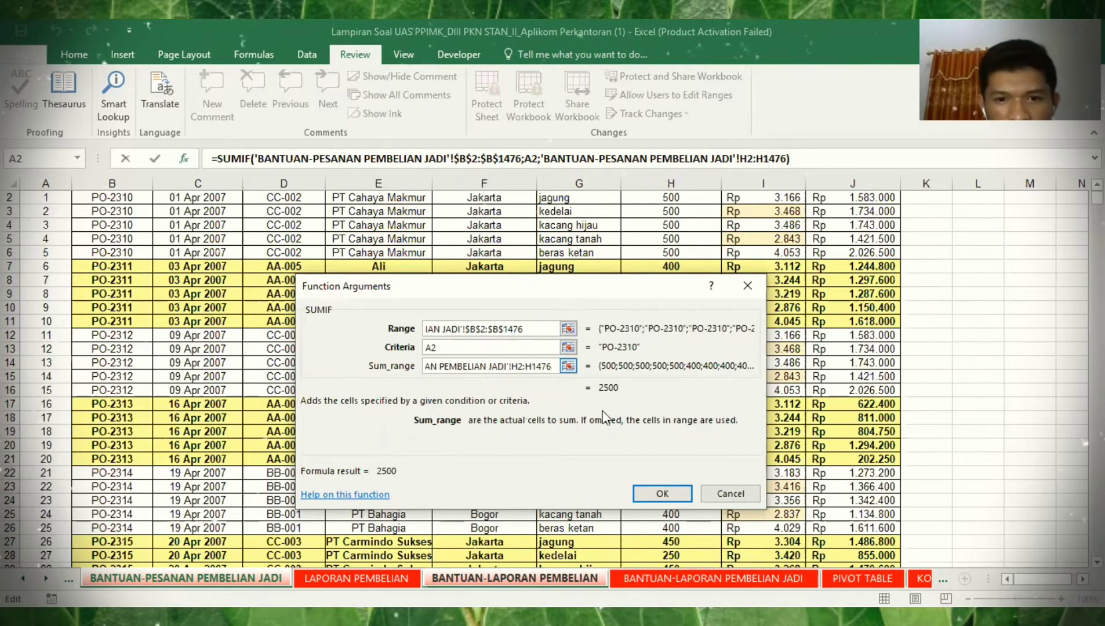
key(F4)
click(482, 367)
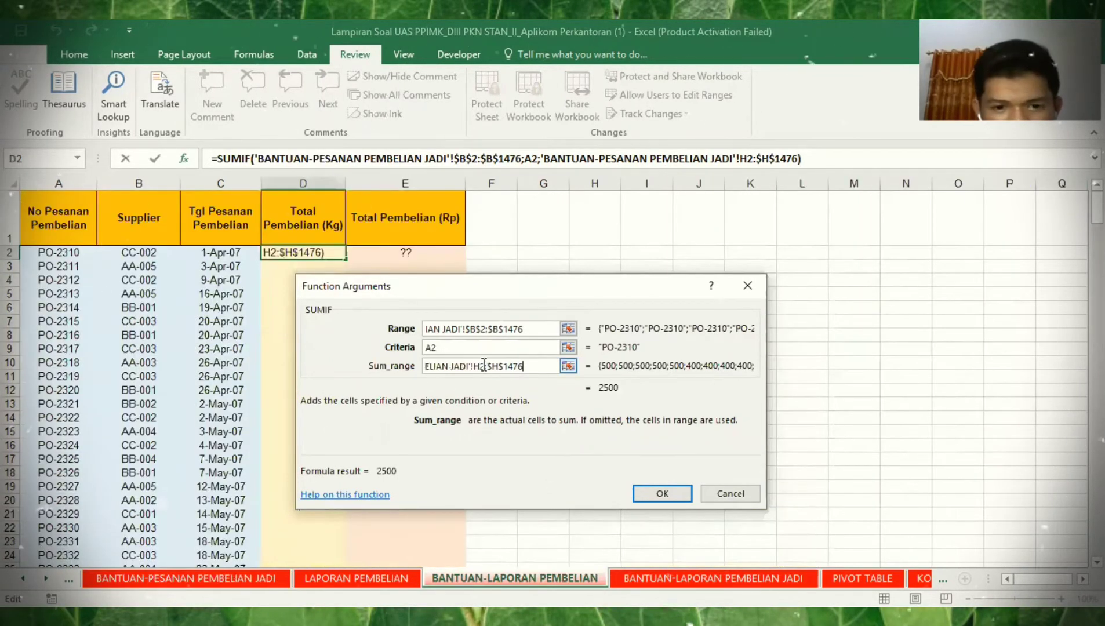
key(F4)
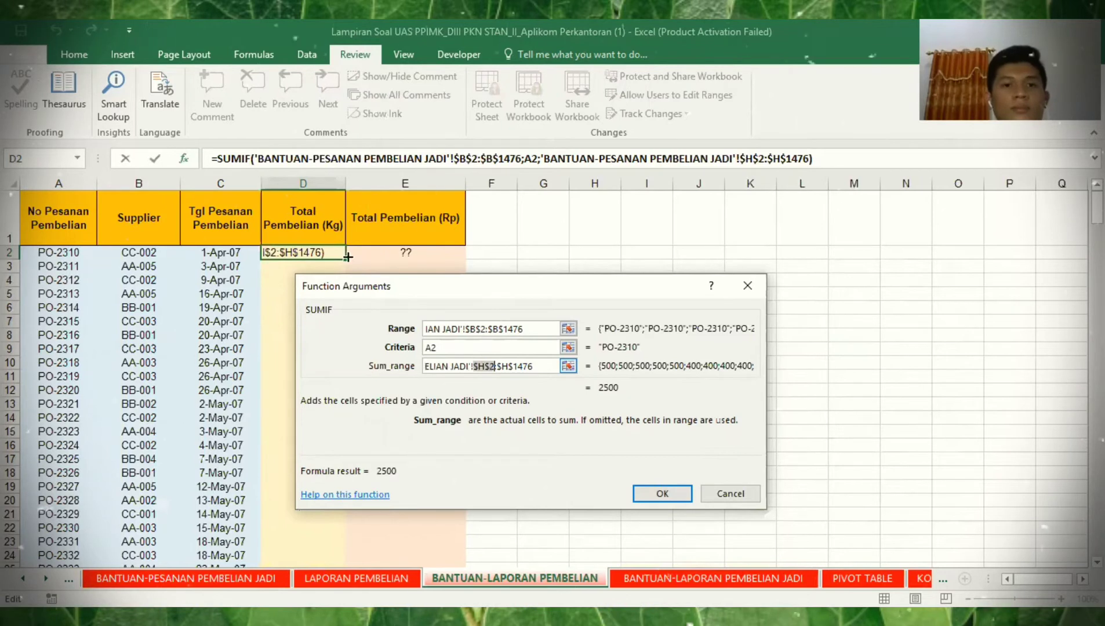
key(Return)
mouse_move(346, 259)
mouse_down()
mouse_move(352, 383)
mouse_move(344, 272)
mouse_up()
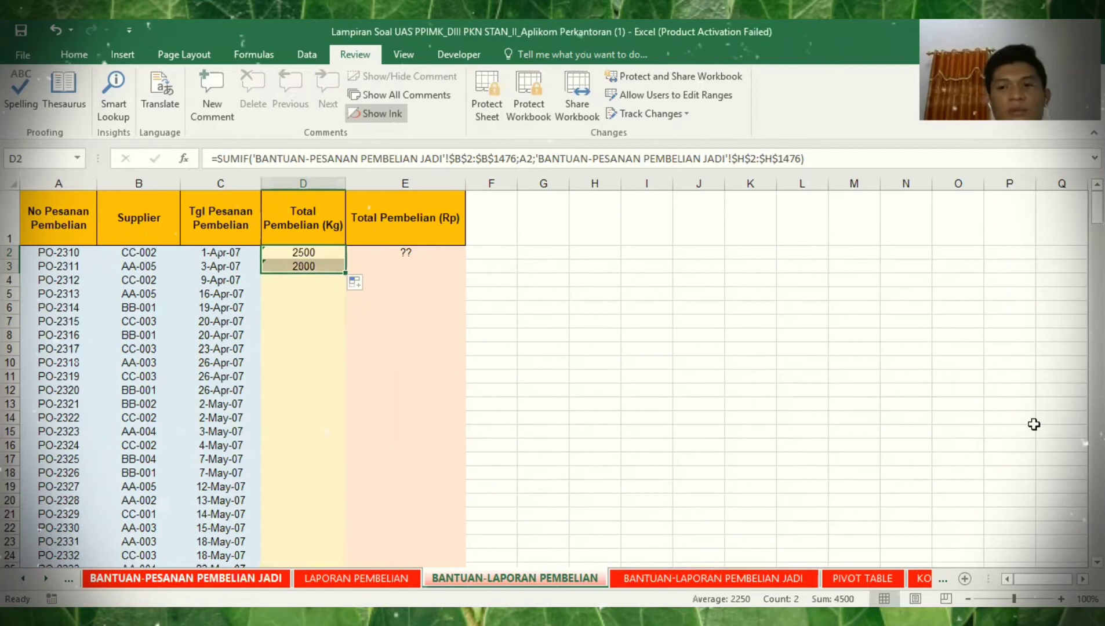
click(185, 578)
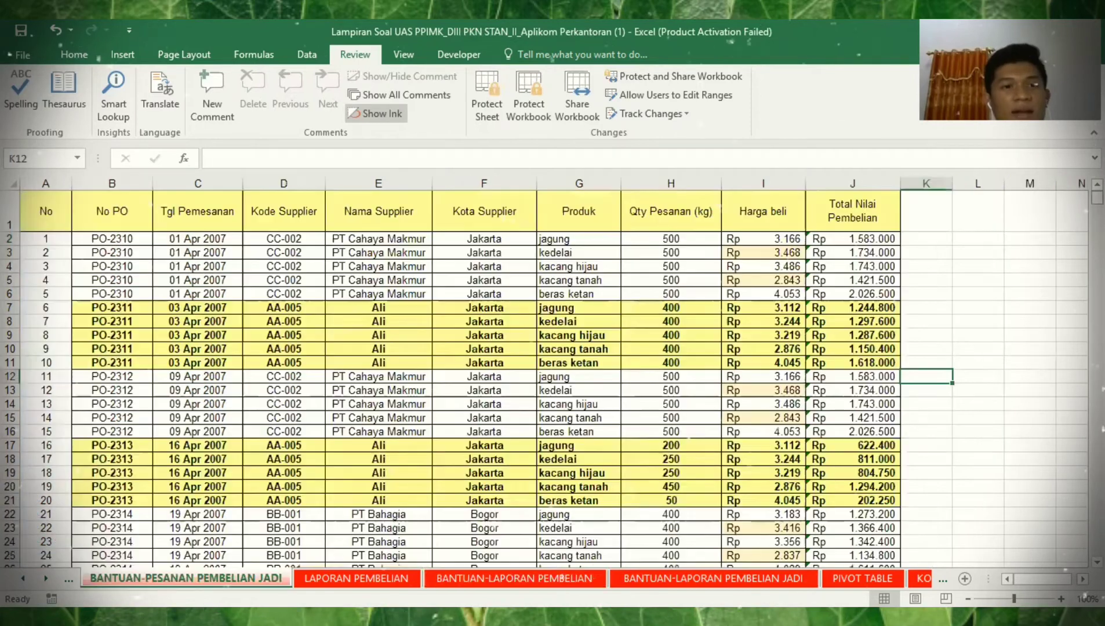
- Check the PO-2310 and following order rows on the order sheet, then return to the report
click(111, 240)
click(114, 253)
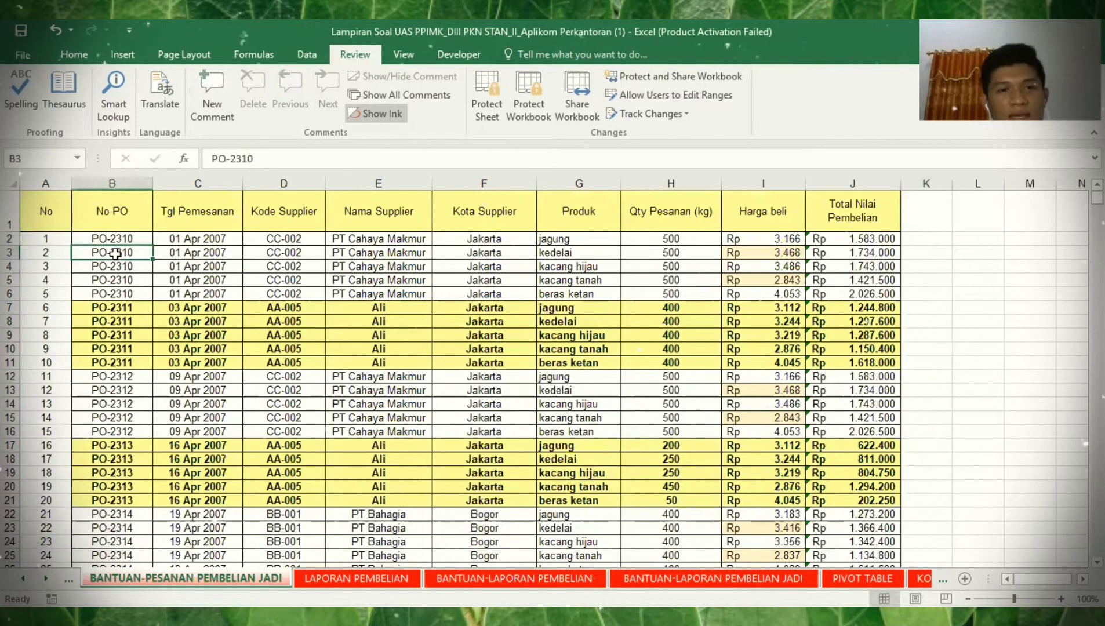
shift+click(852, 266)
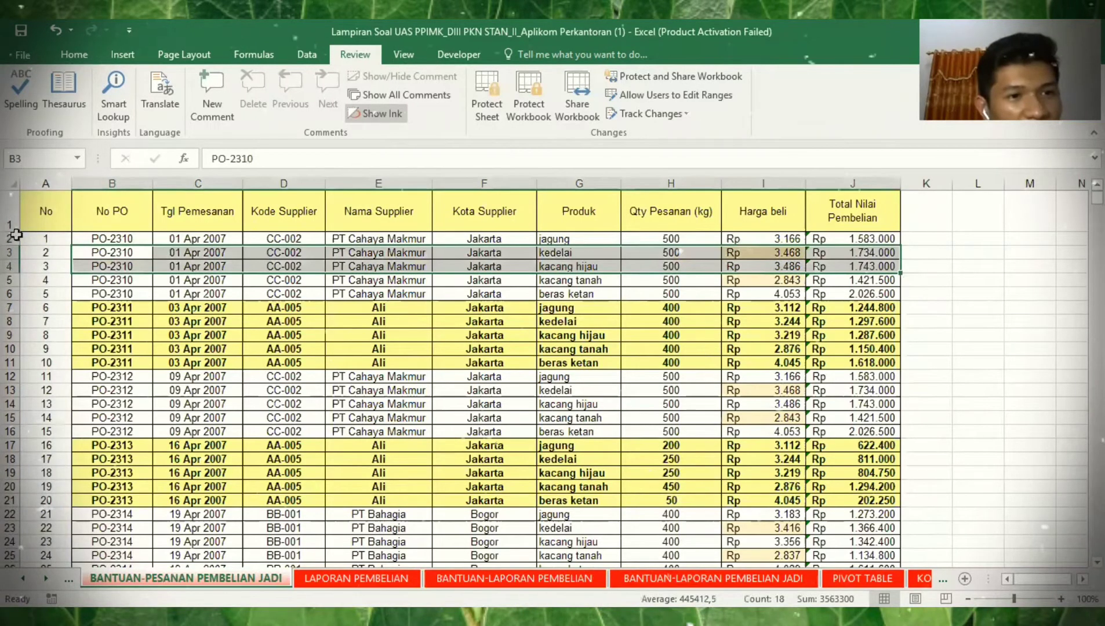
drag(66, 238, 258, 241)
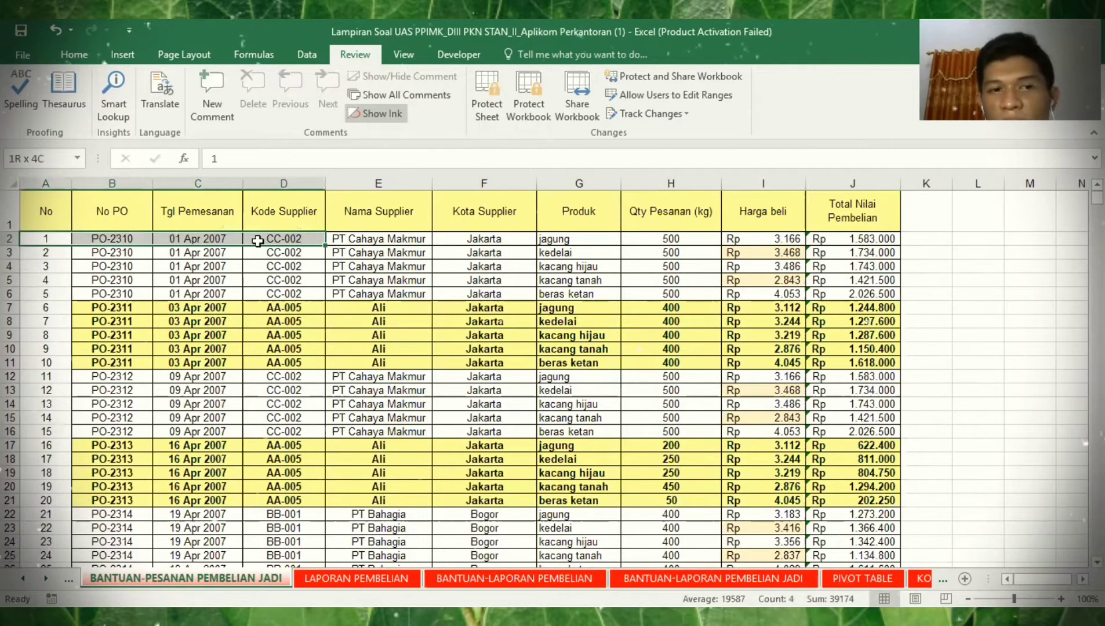
drag(258, 241, 860, 239)
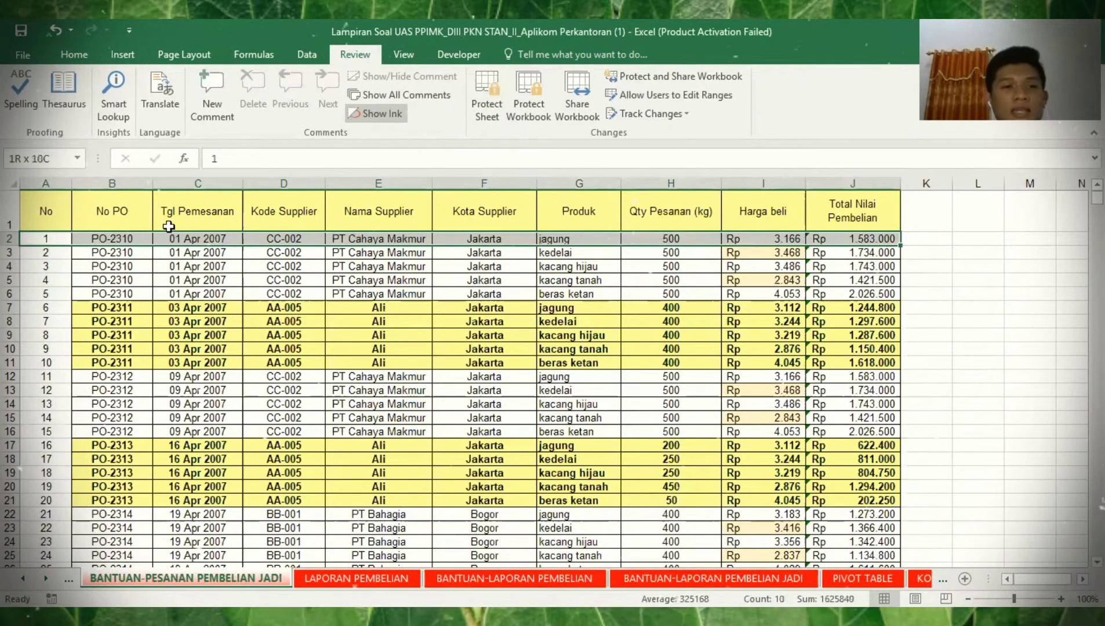
click(35, 254)
drag(288, 264, 357, 254)
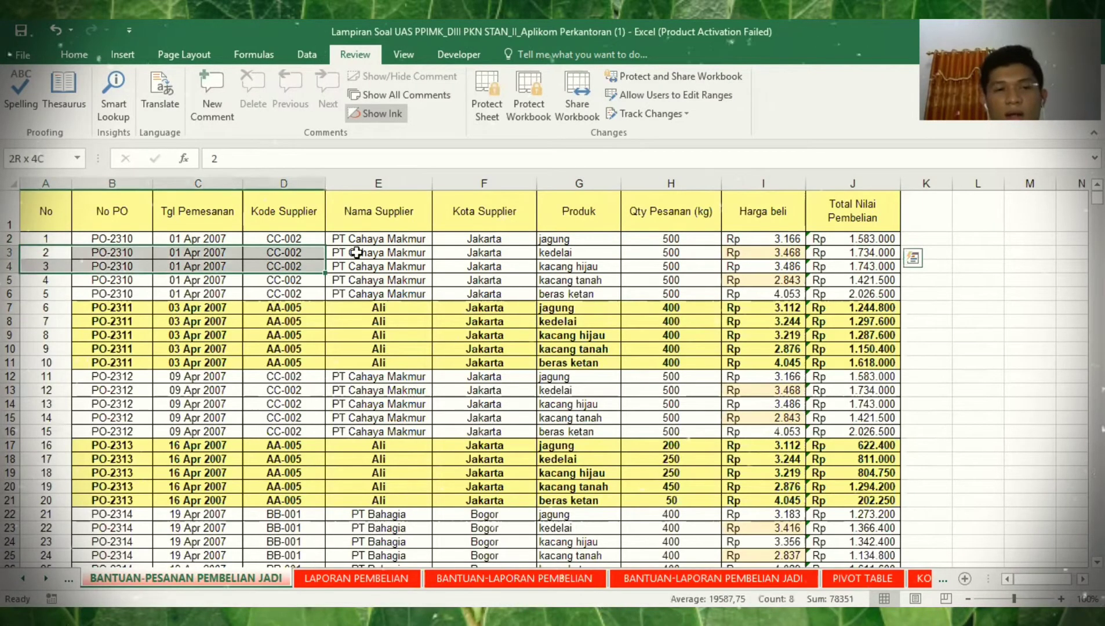
drag(781, 281, 876, 257)
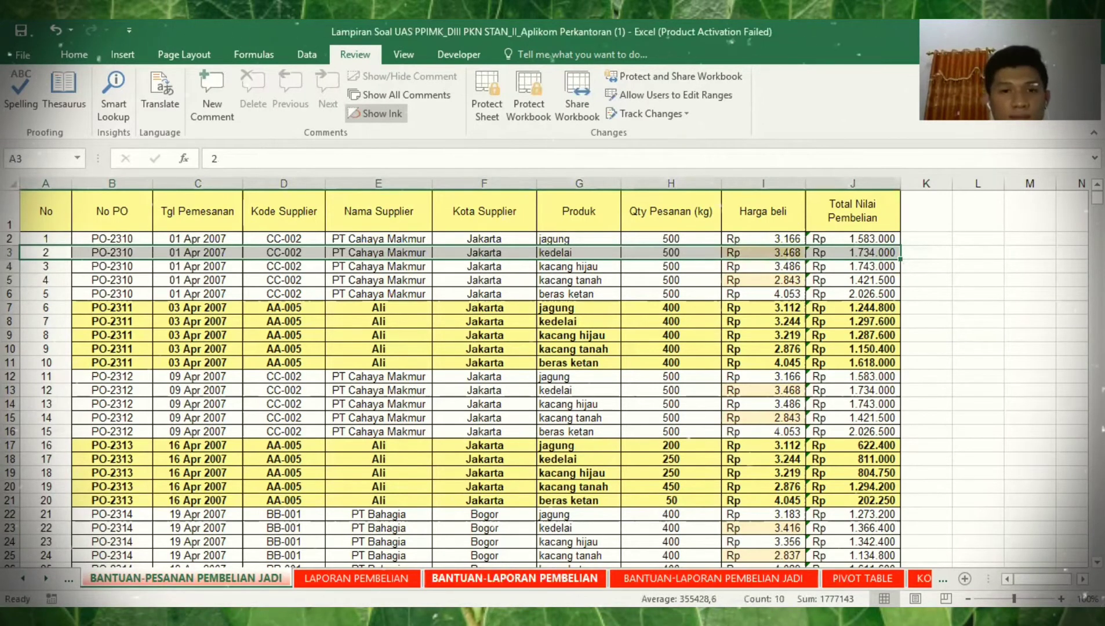
click(719, 574)
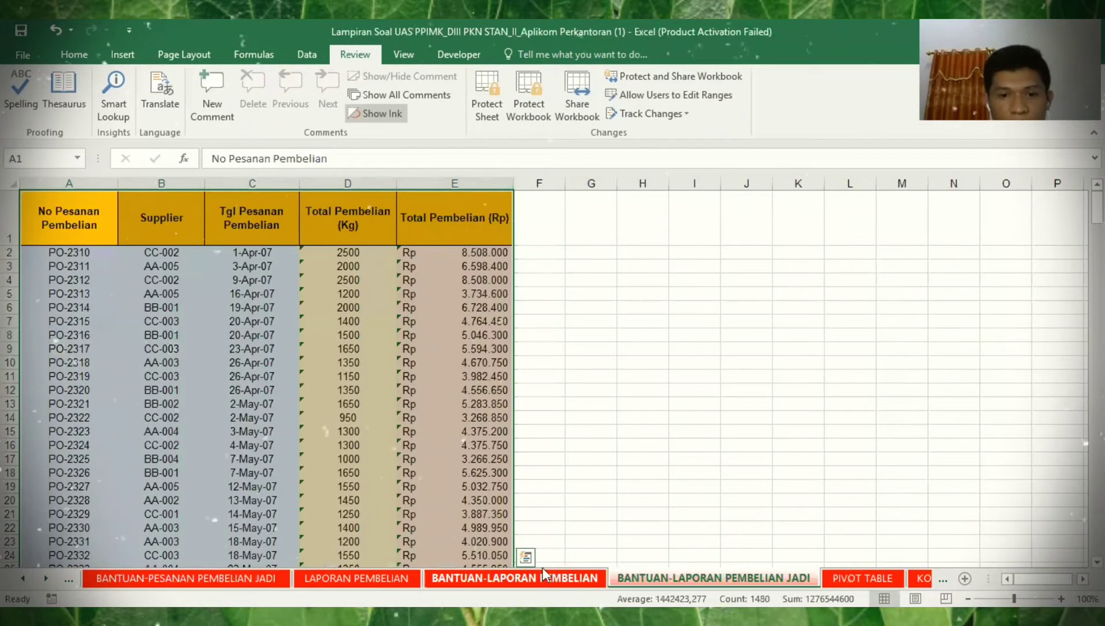
- Copy the Kg SUMIF from D2:D3 down to row 296, ending at 1150 for PO-2604
key(ctrl+Page_Up)
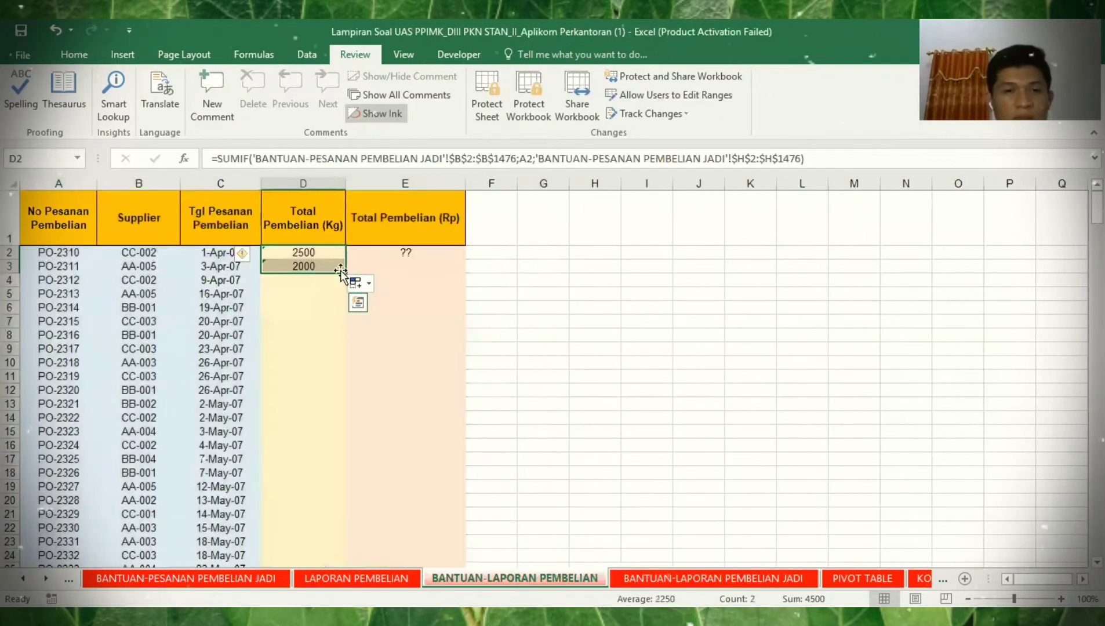
drag(332, 367, 323, 528)
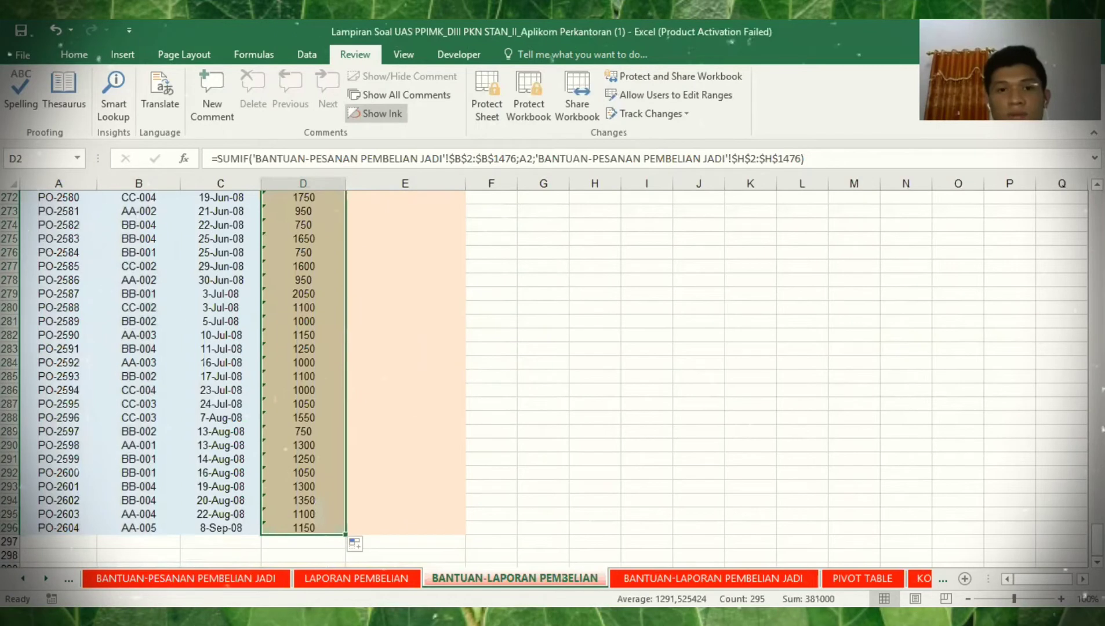
scroll(409, 249, up, 20)
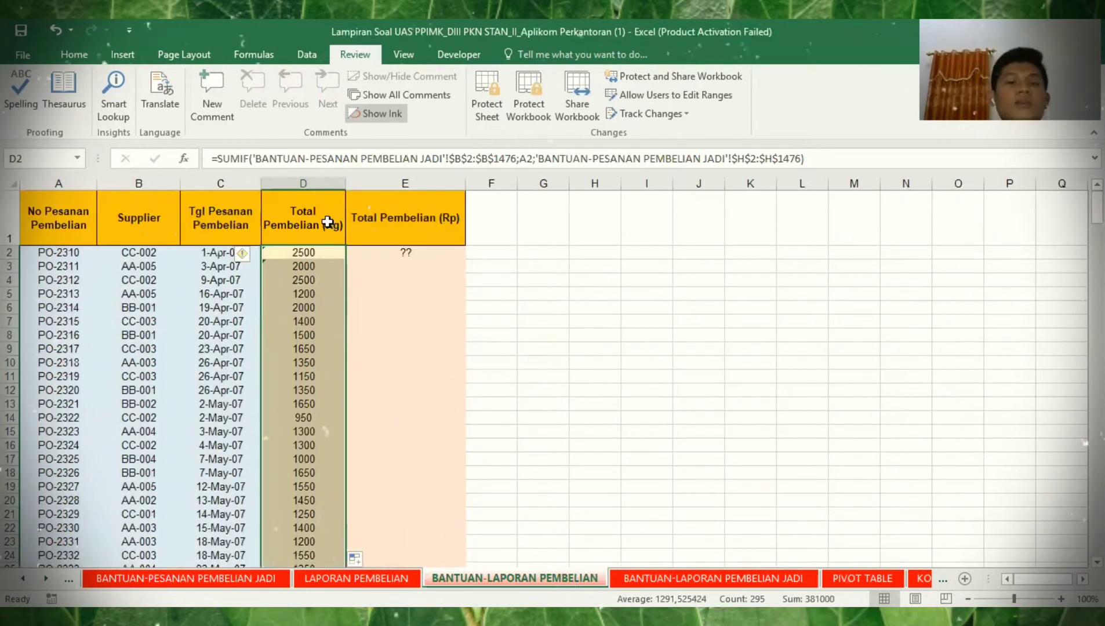
- Clear E2's ?? placeholder and start a new SUMIF formula for the Rp total
click(409, 251)
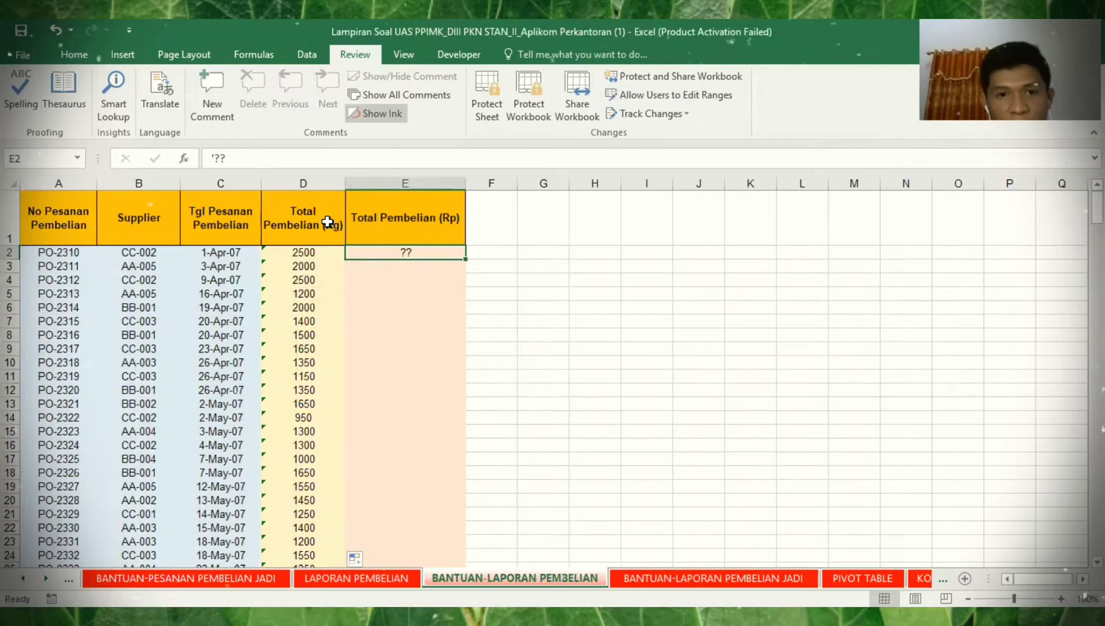
text(=)
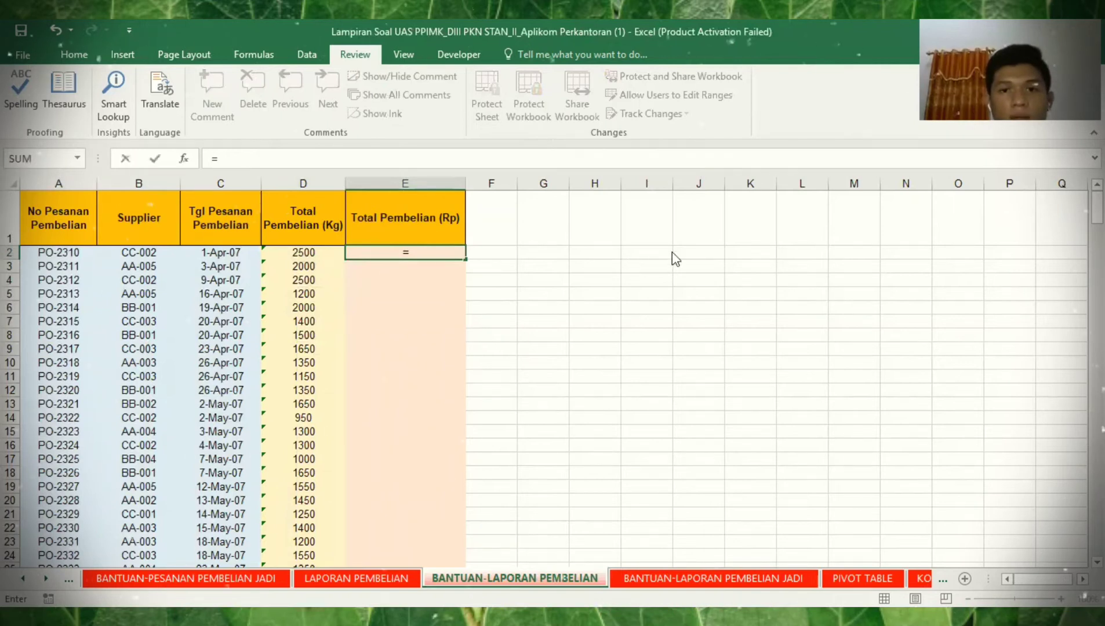
click(184, 158)
key(Escape)
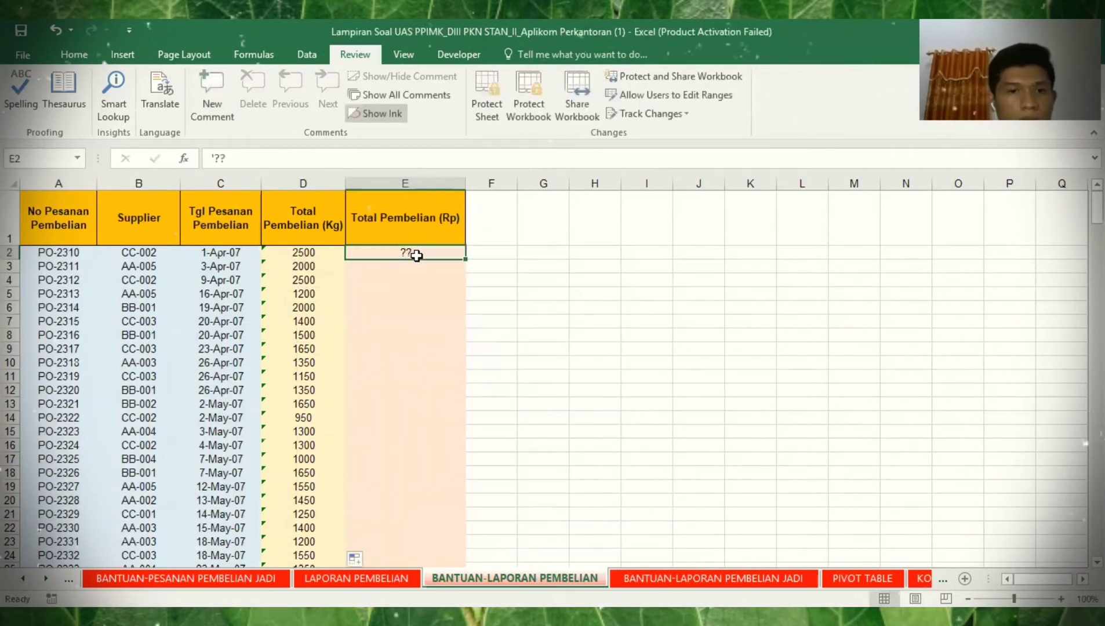
key(BackSpace)
text(=)
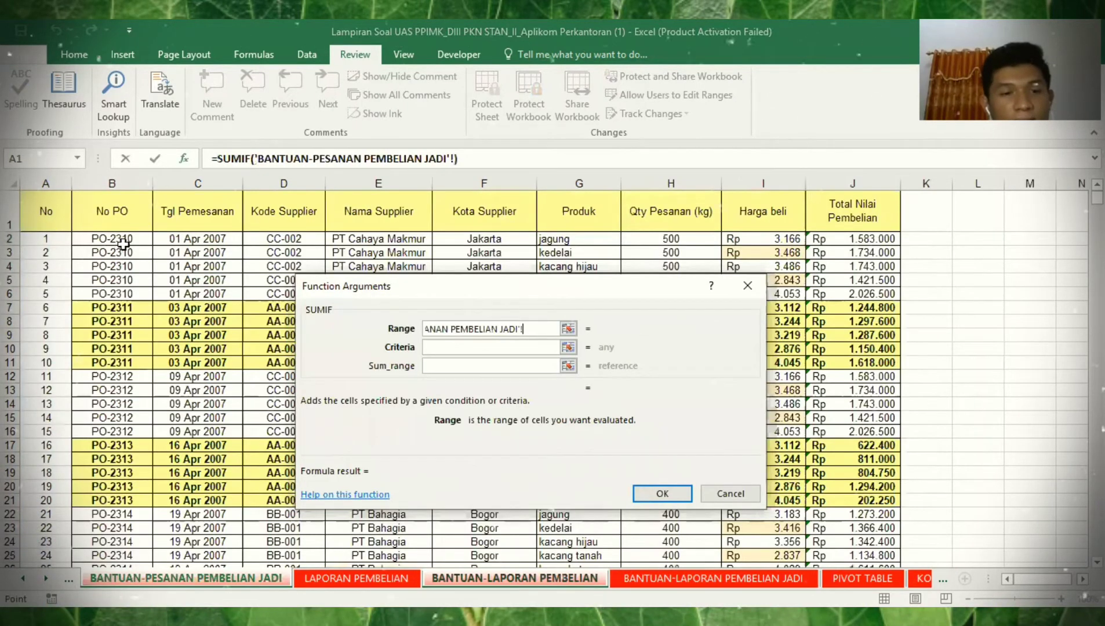
- Set the SUMIF Range to $B$2:$B$1476 on the order sheet with Criteria A2
click(122, 238)
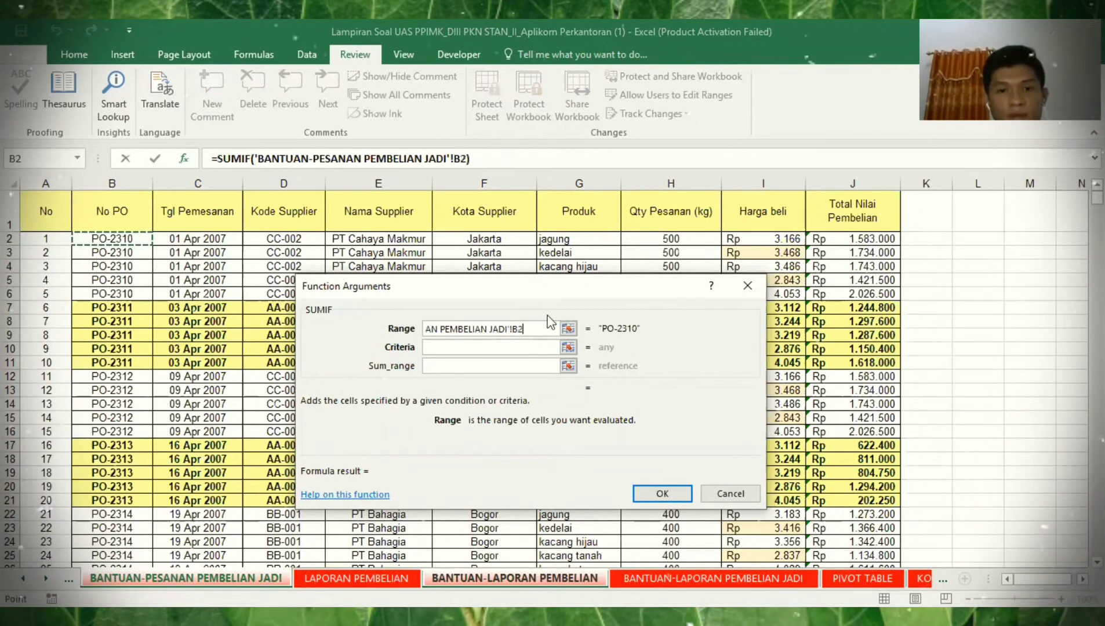
key(ctrl+shift+Down)
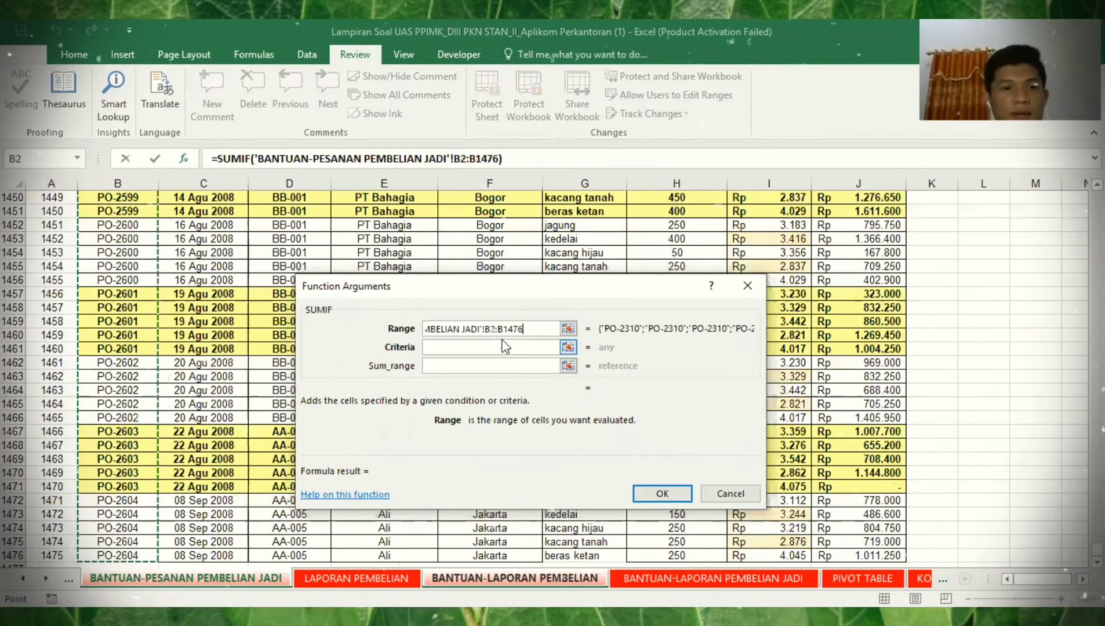
key(Tab)
click(58, 252)
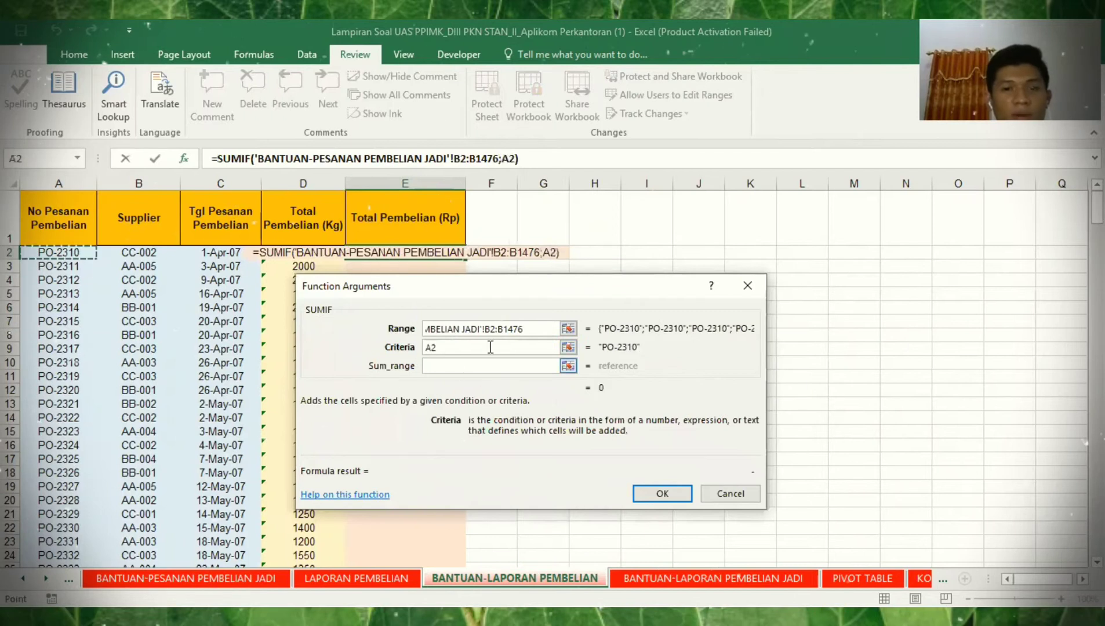
click(524, 331)
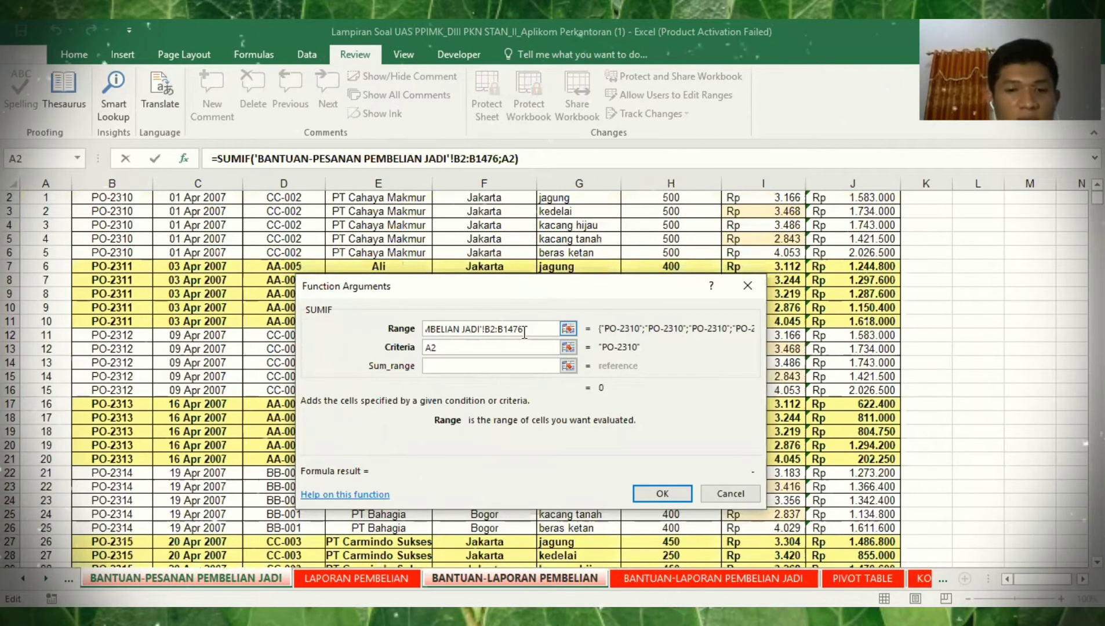
key(F4)
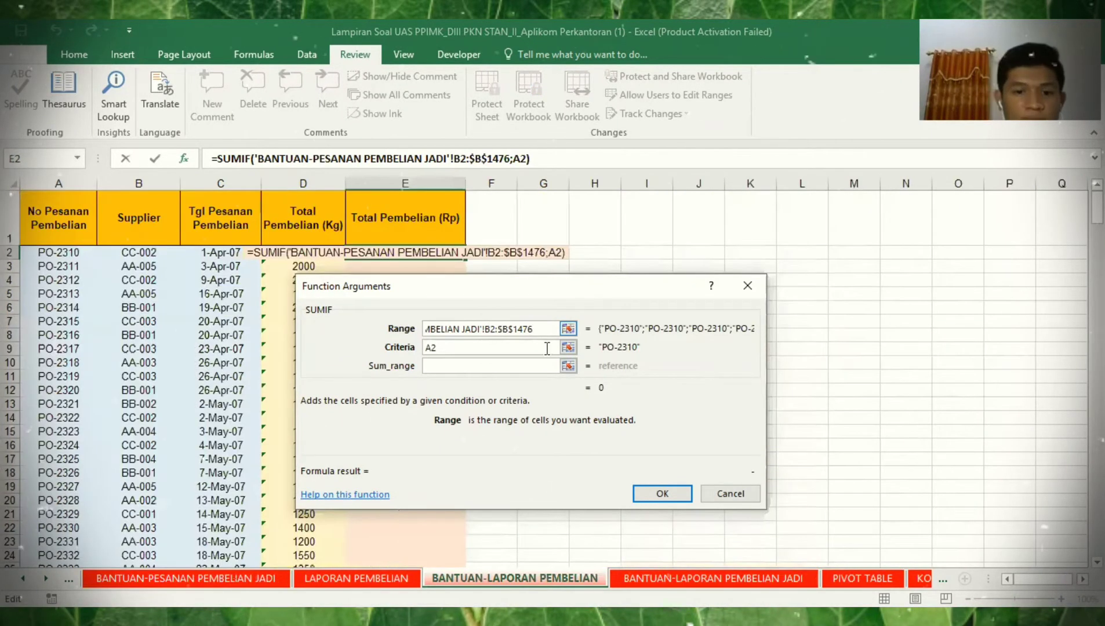
key(F4)
- Set Sum_range to purchase values J2:J1476 and confirm, giving 8.508.000 for PO-2310
click(505, 366)
click(257, 579)
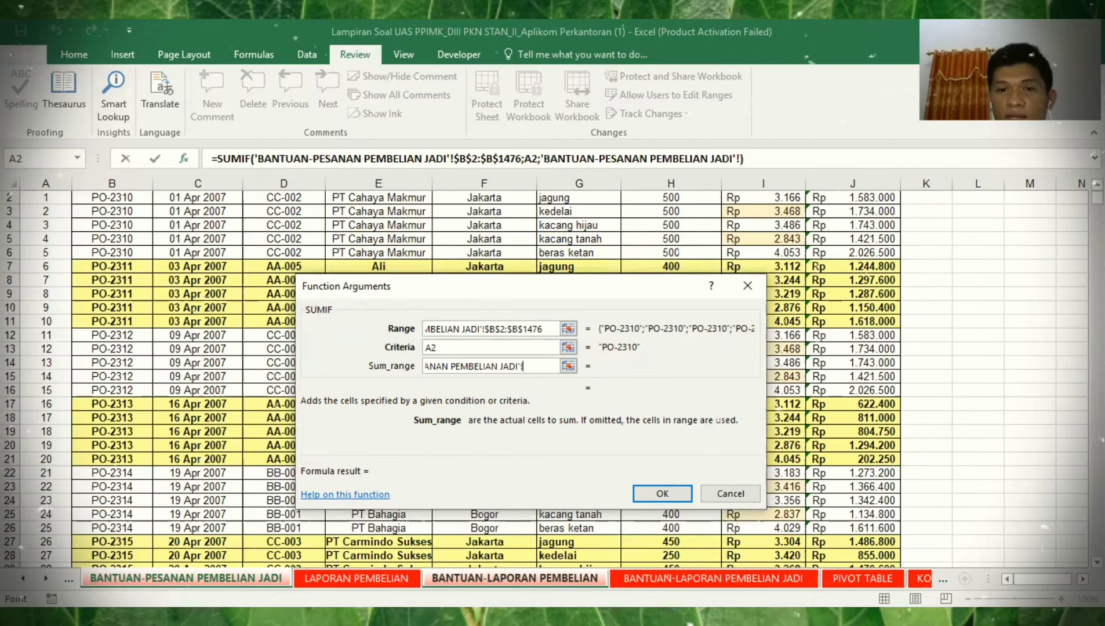
scroll(860, 230, up, 1)
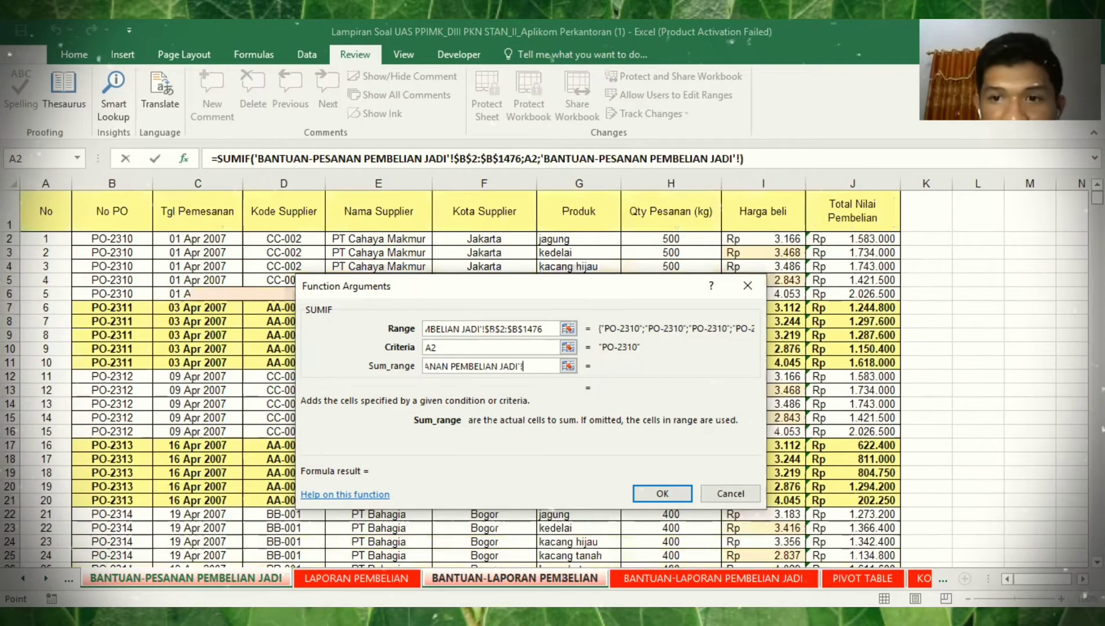
click(863, 239)
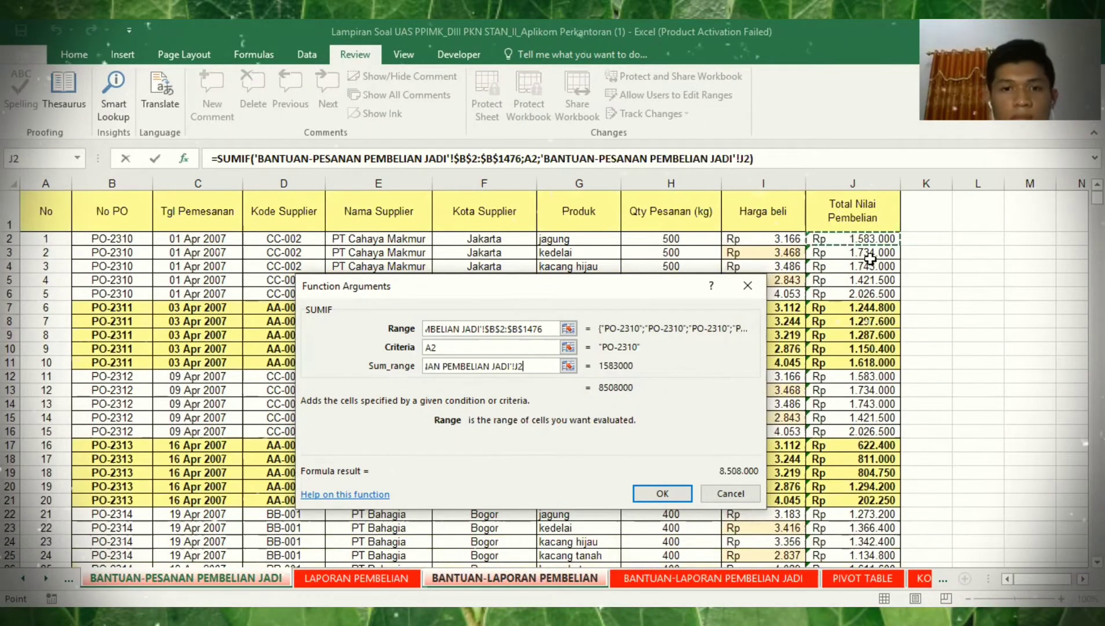
key(ctrl+shift+Down)
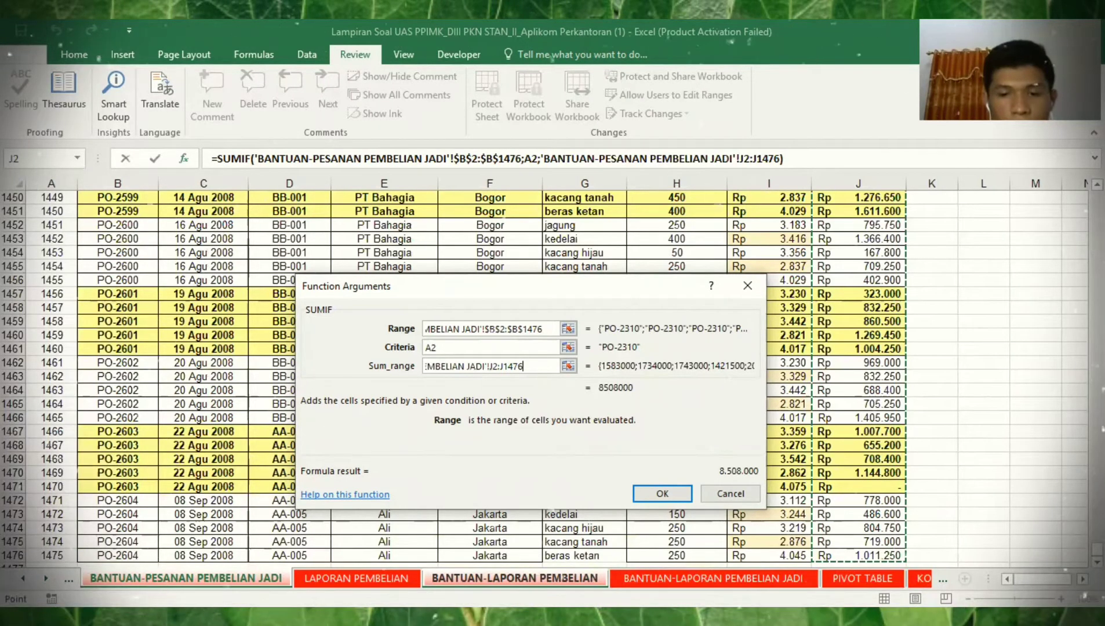
key(Return)
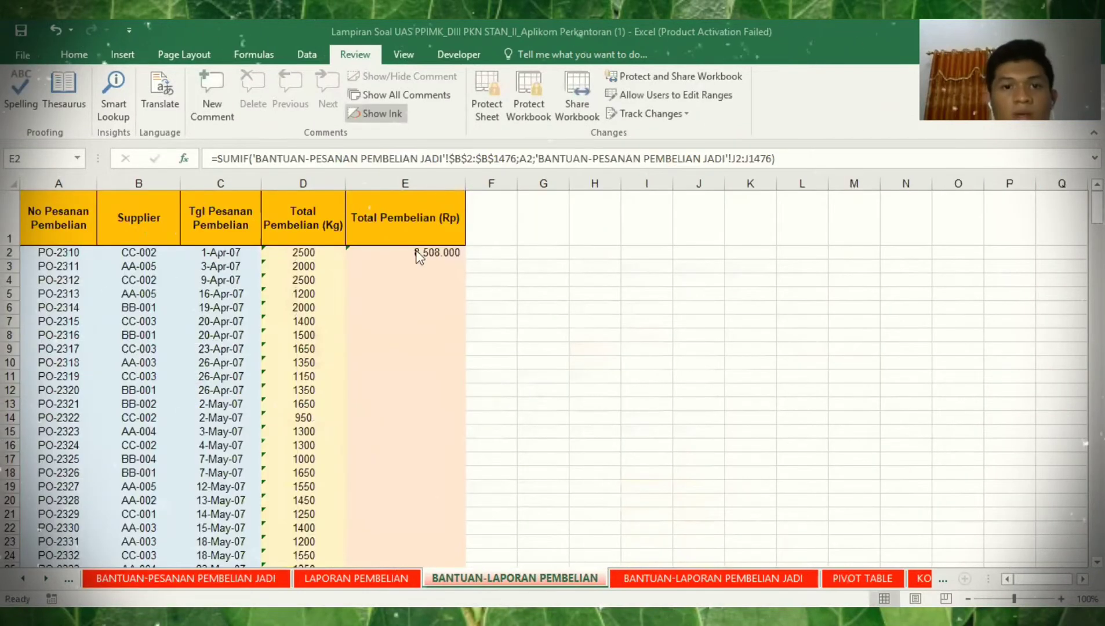
- Copy the Rp SUMIF down to row 296 and select the dash results below row 247
drag(466, 259, 427, 551)
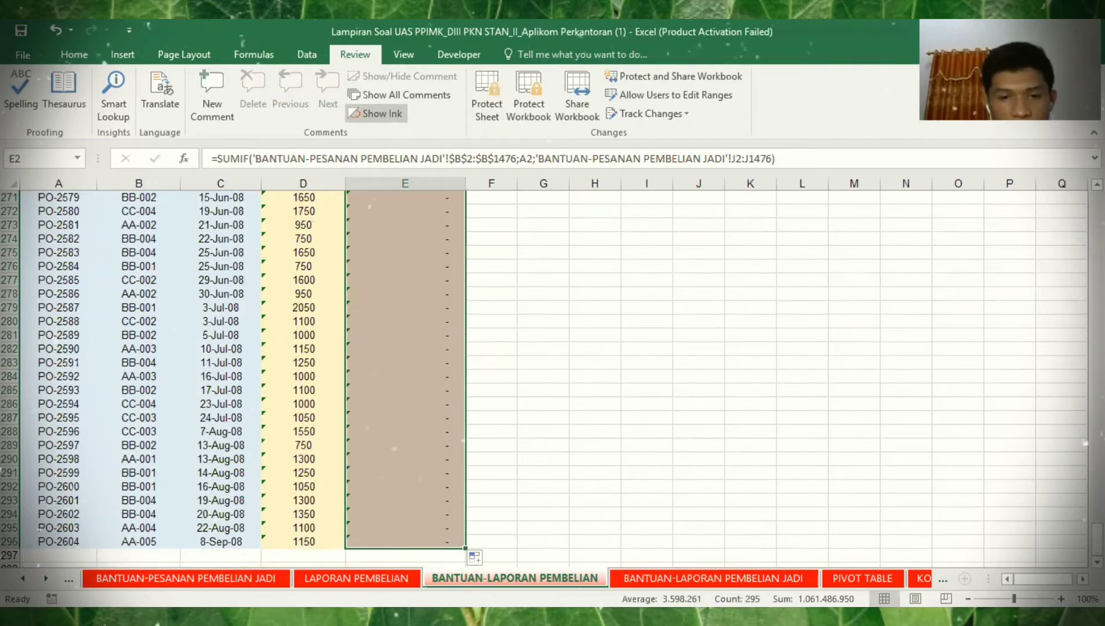
scroll(431, 513, up, 15)
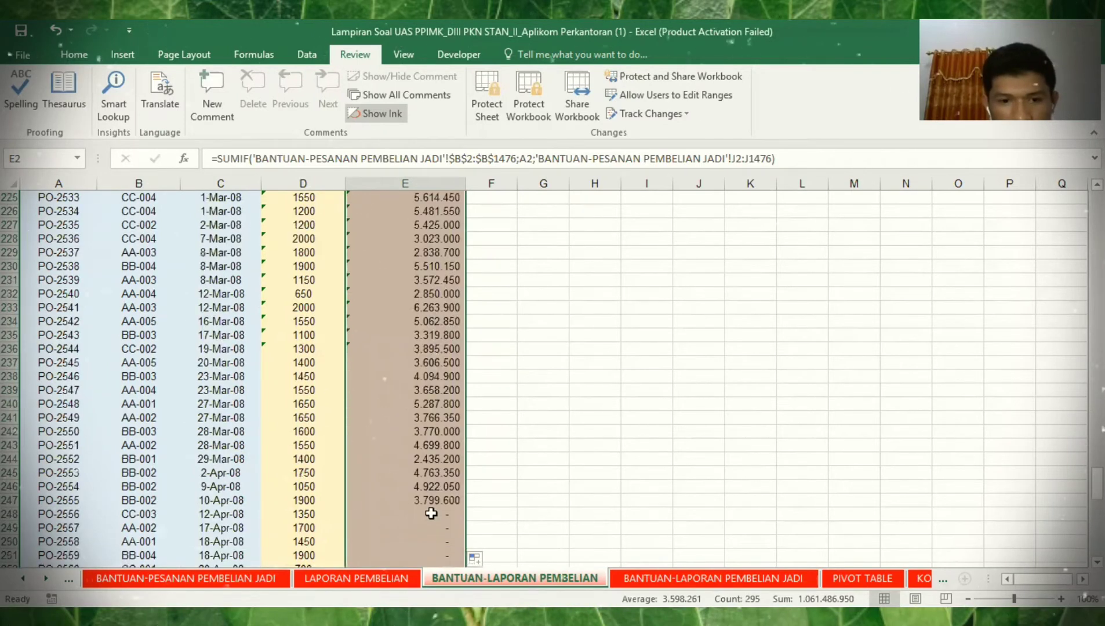
drag(431, 513, 431, 541)
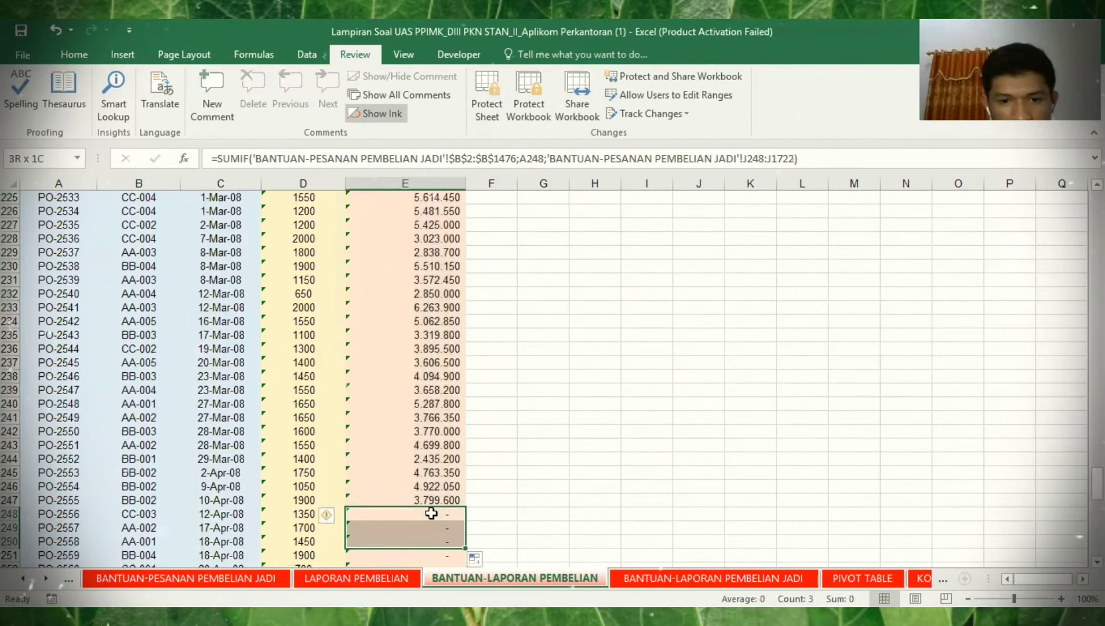
- Delete the dash results in column E from E247 downward
drag(431, 513, 432, 512)
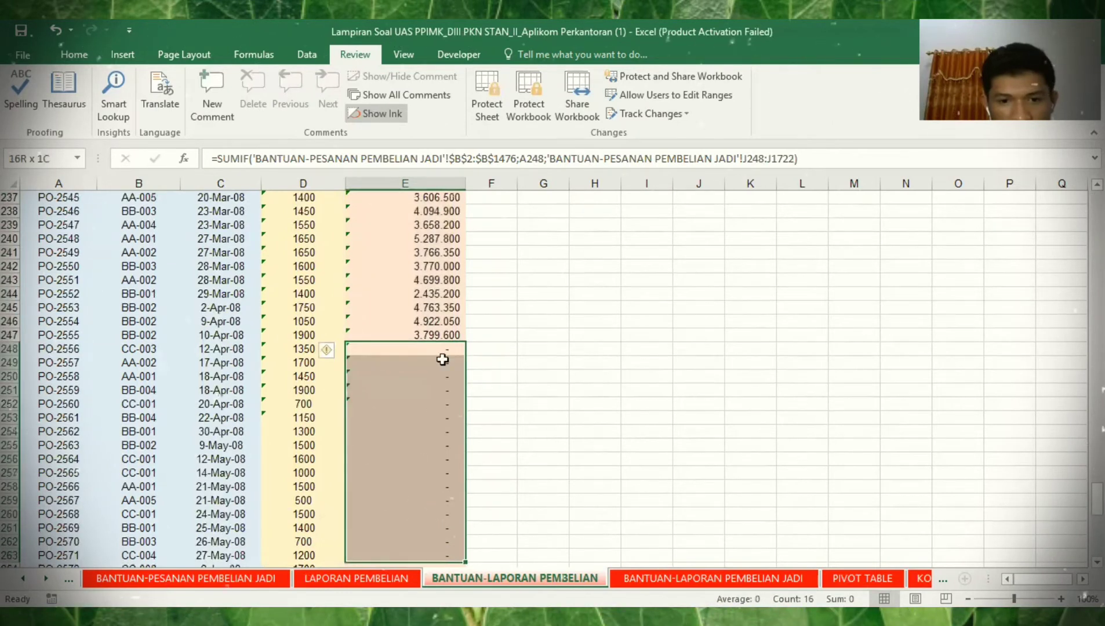
key(Delete)
click(460, 366)
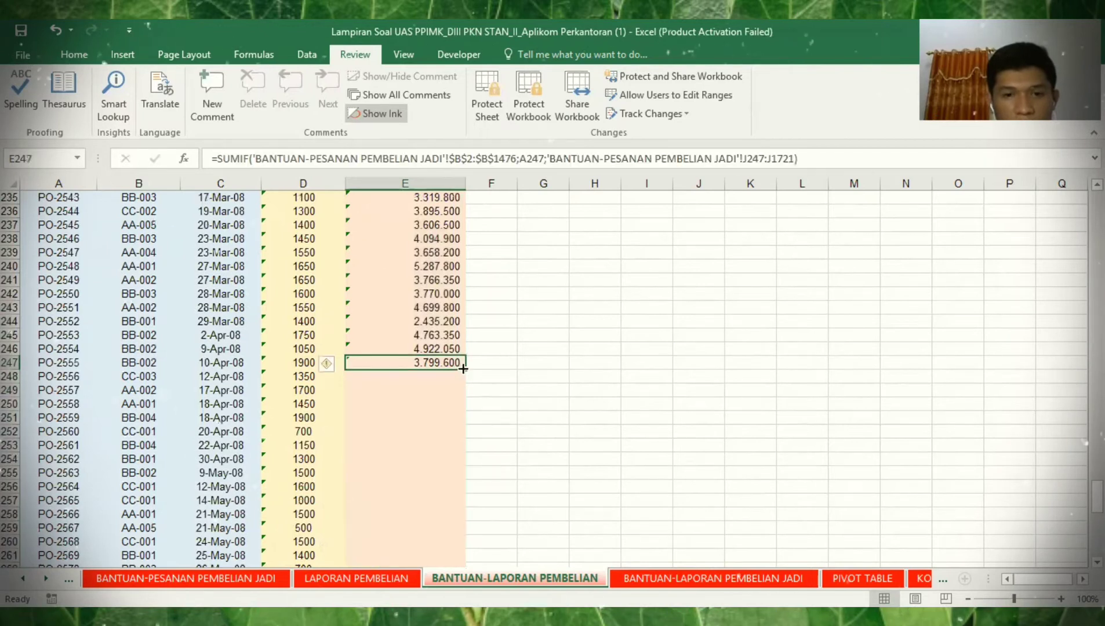
drag(463, 369, 452, 382)
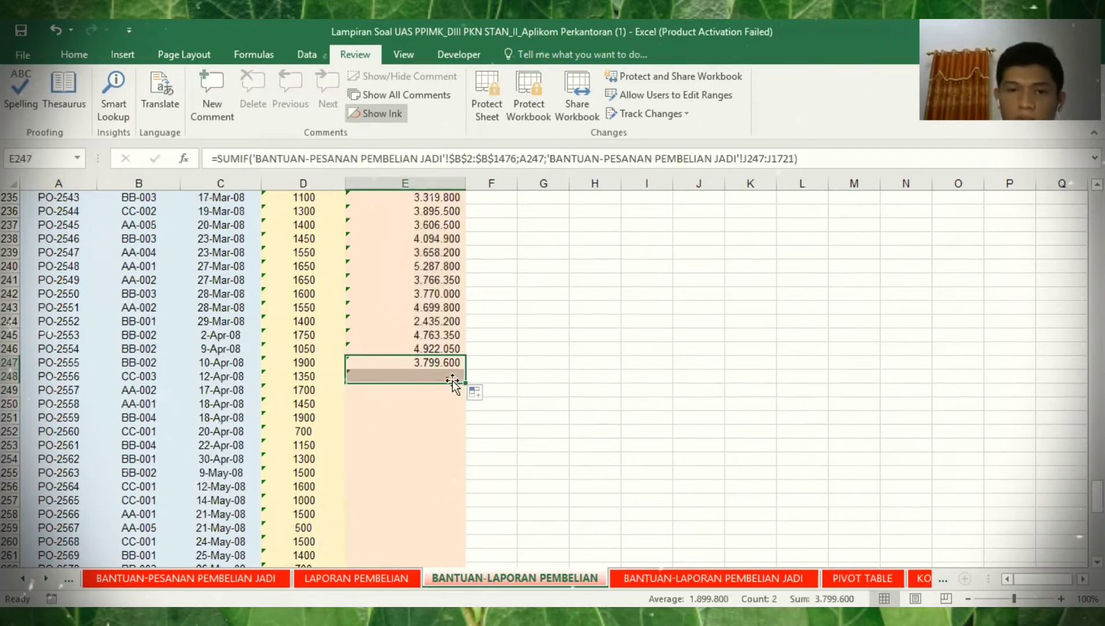
key(Delete)
click(436, 365)
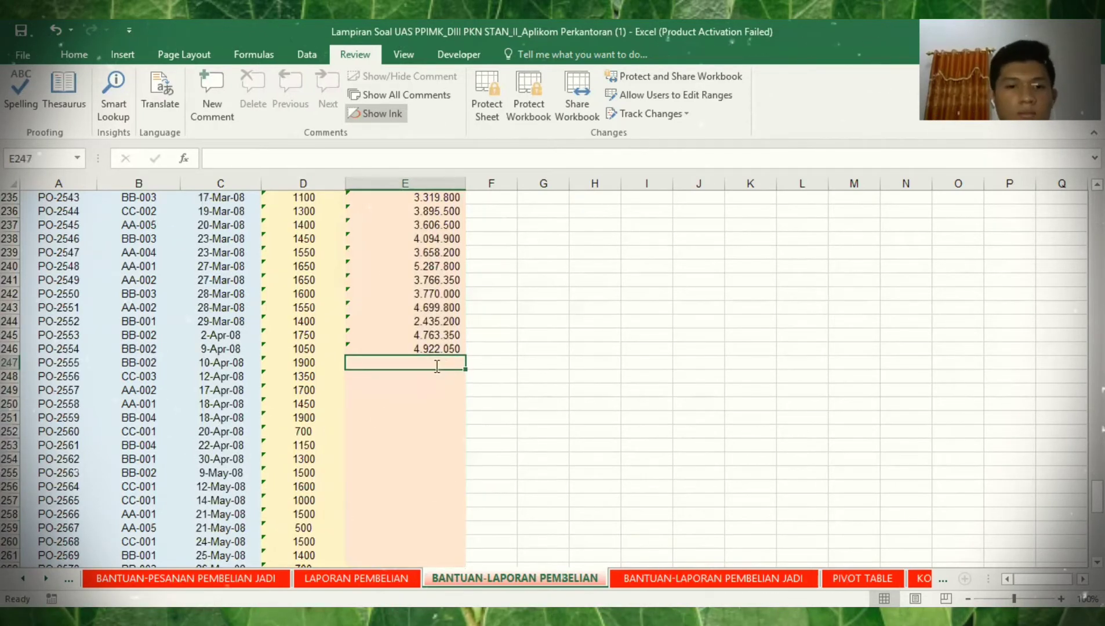
- Begin a SUMIF in E247 with Range on the order sheet's PO numbers and Criteria A247
text(=)
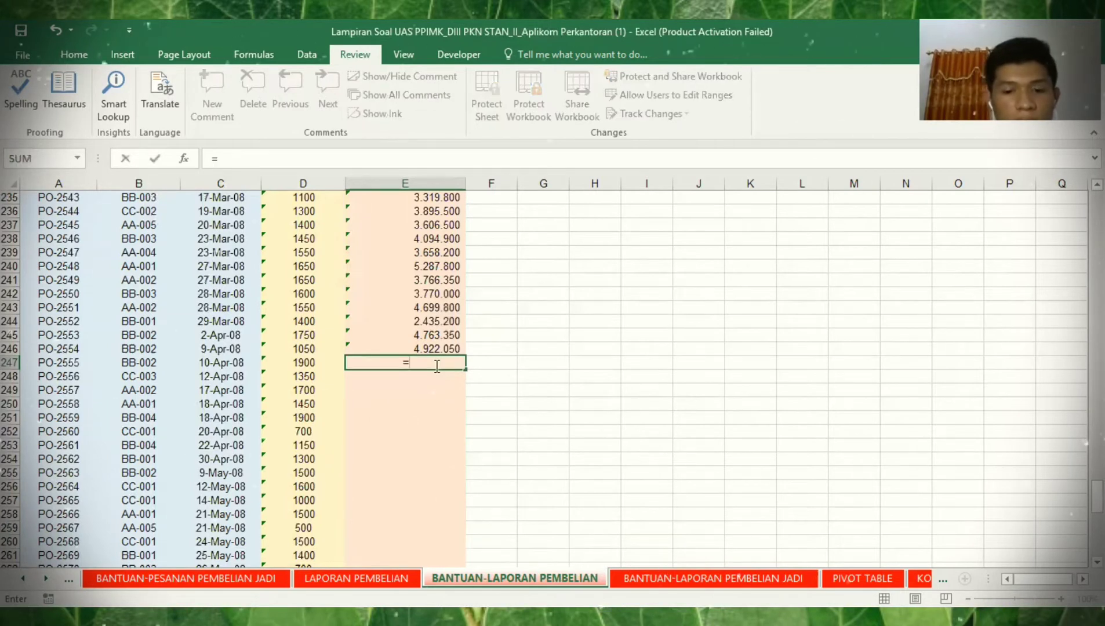
click(184, 160)
double_click(511, 277)
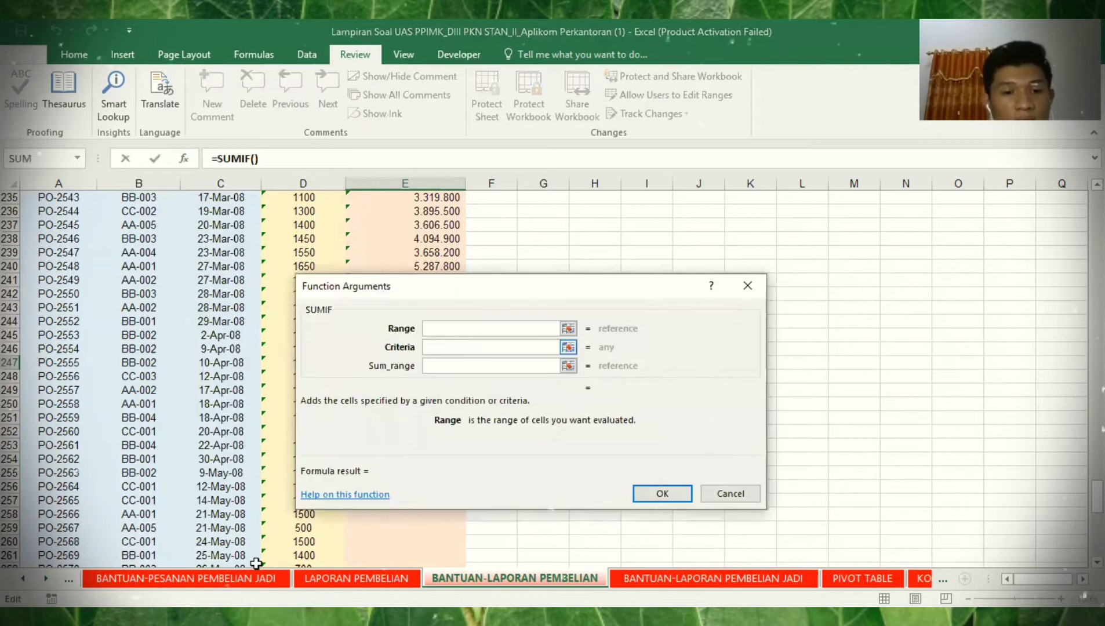
click(251, 576)
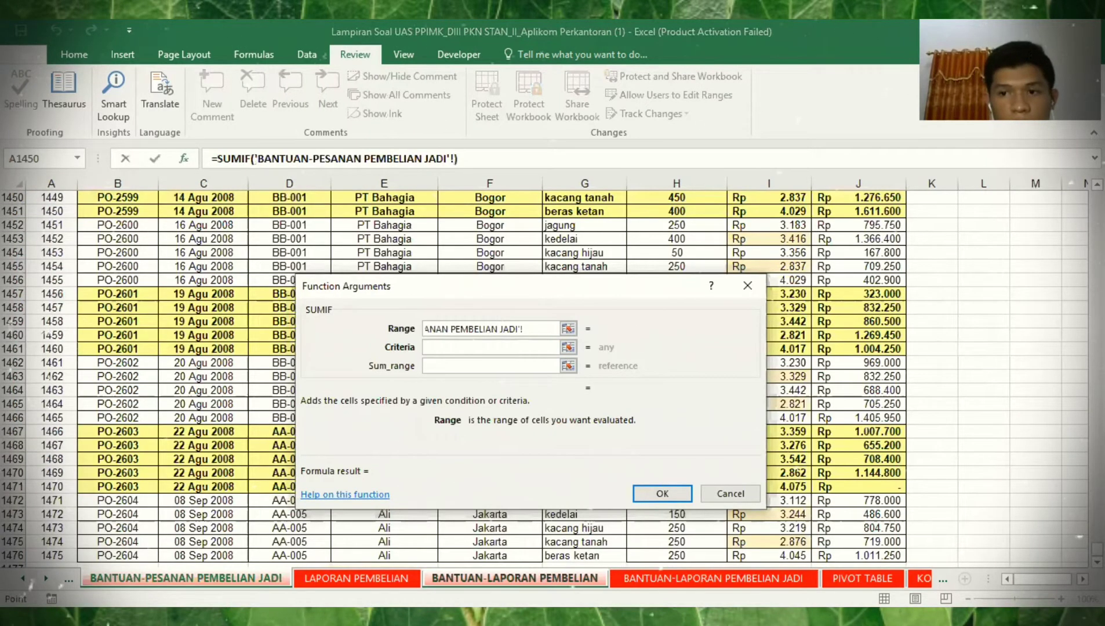
drag(1097, 549, 1096, 198)
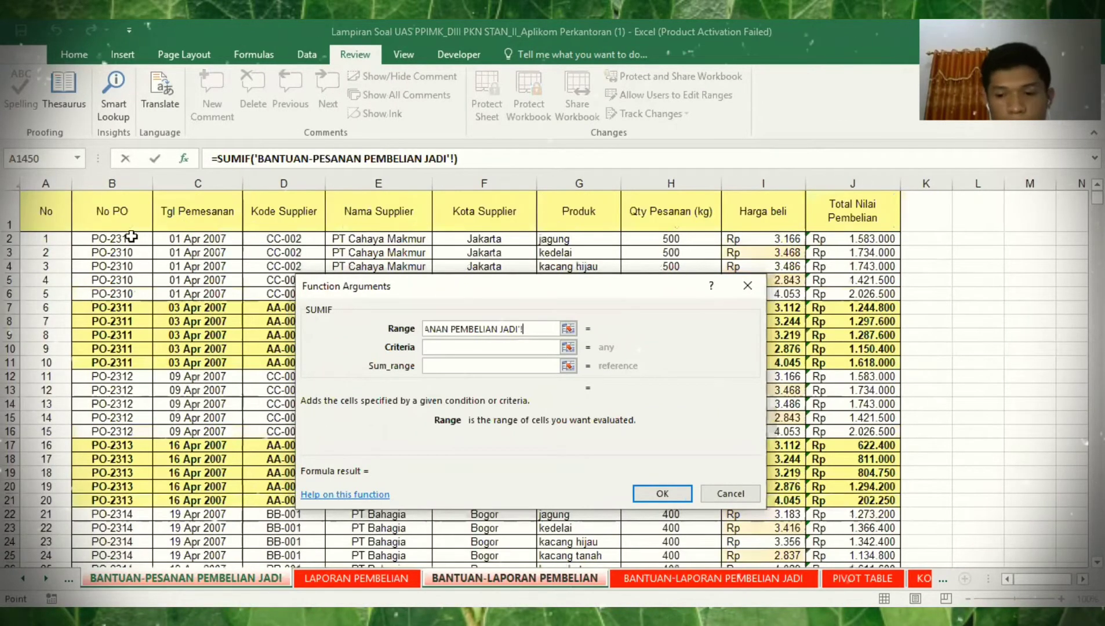
click(132, 236)
key(ctrl+shift+Down)
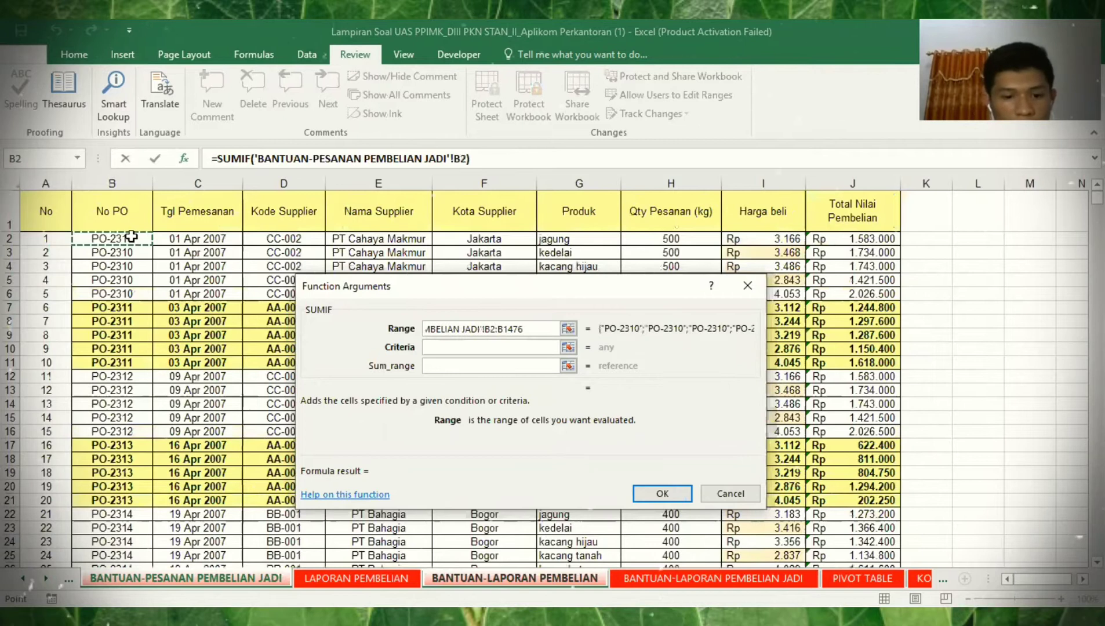
key(ctrl+shift+Up)
key(F4)
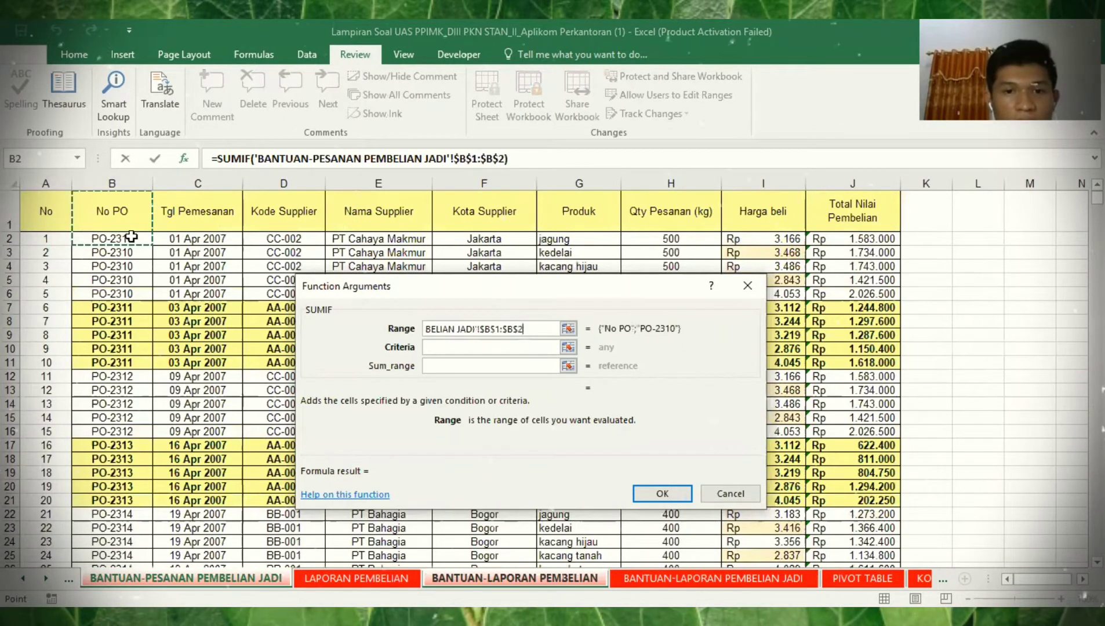
click(481, 346)
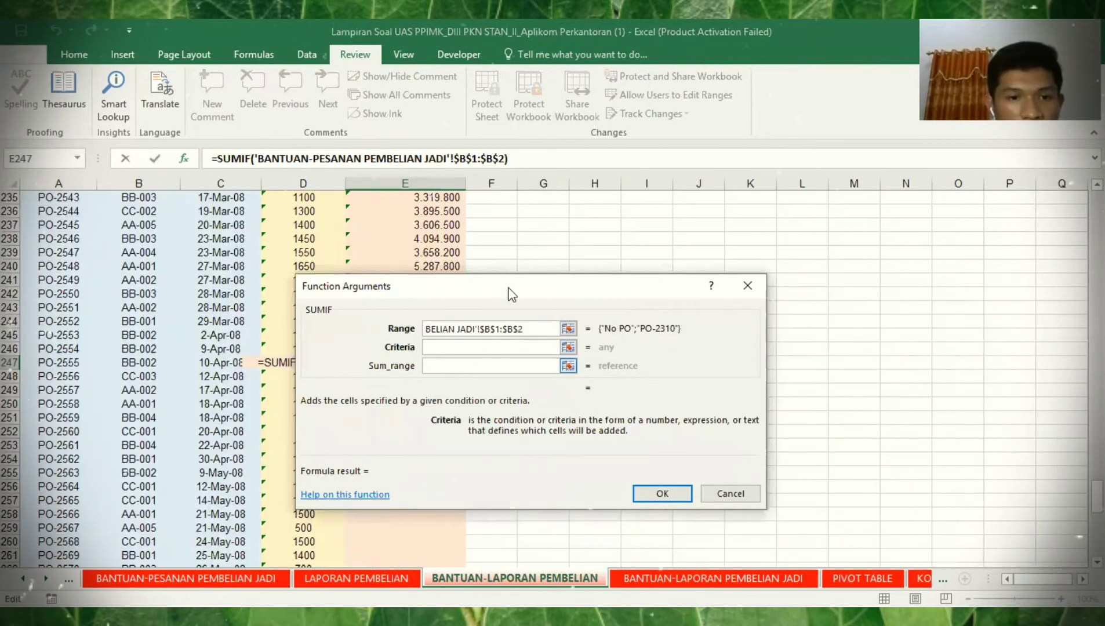
click(74, 364)
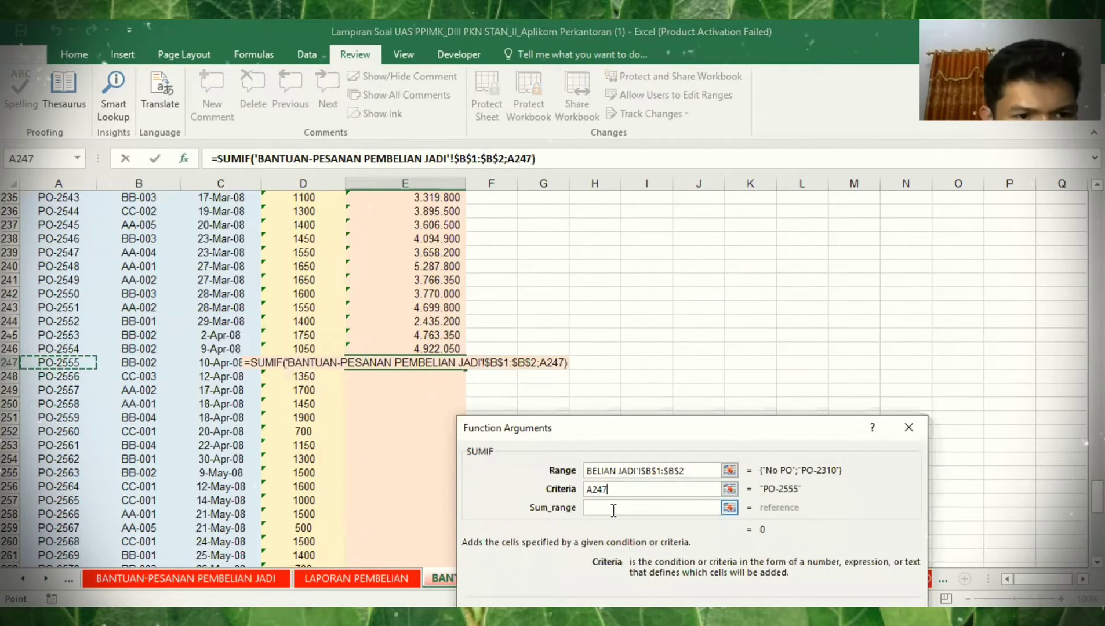
- Set E247's Sum_range to $J$2:$J$1476 on BANTUAN-PESANAN PEMBELIAN JADI, undoing a wrong sheet pick
click(613, 509)
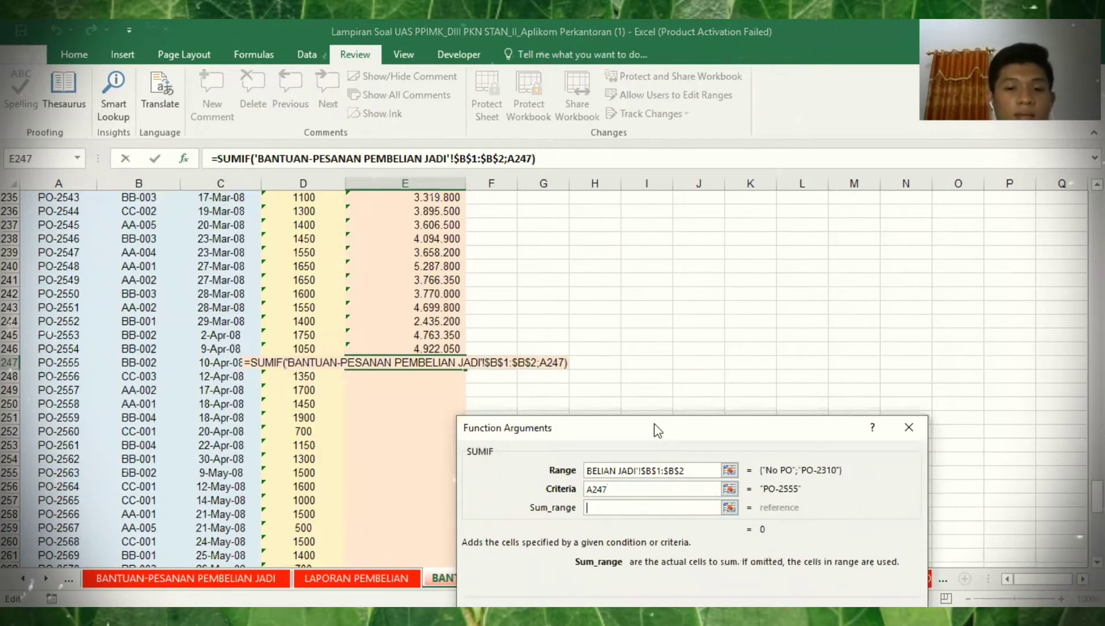
click(302, 574)
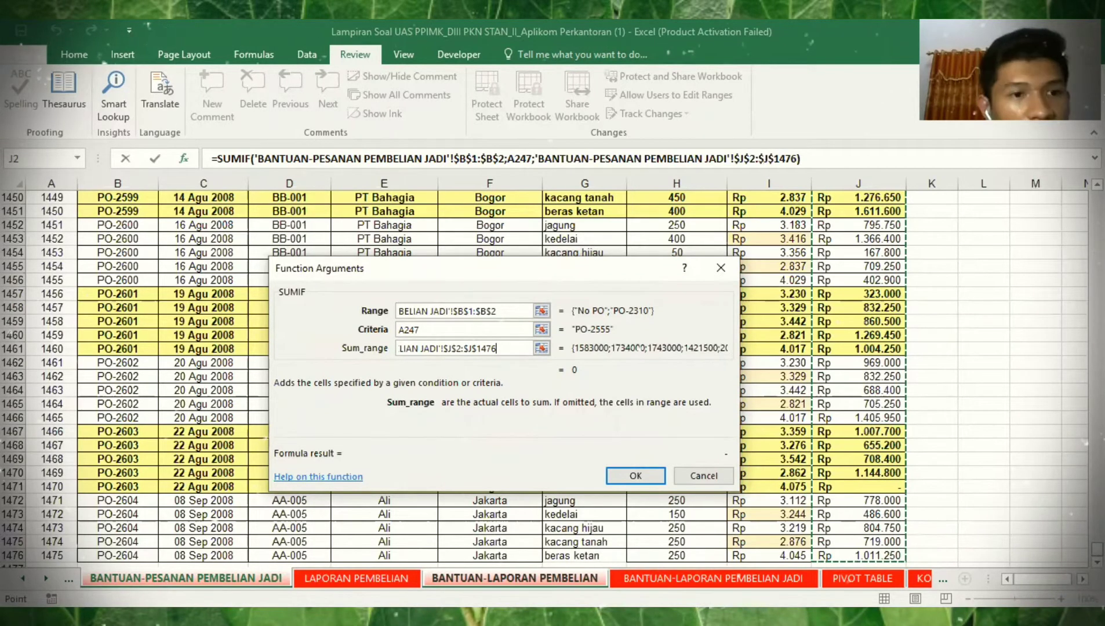
key(ctrl+BackSpace)
click(127, 239)
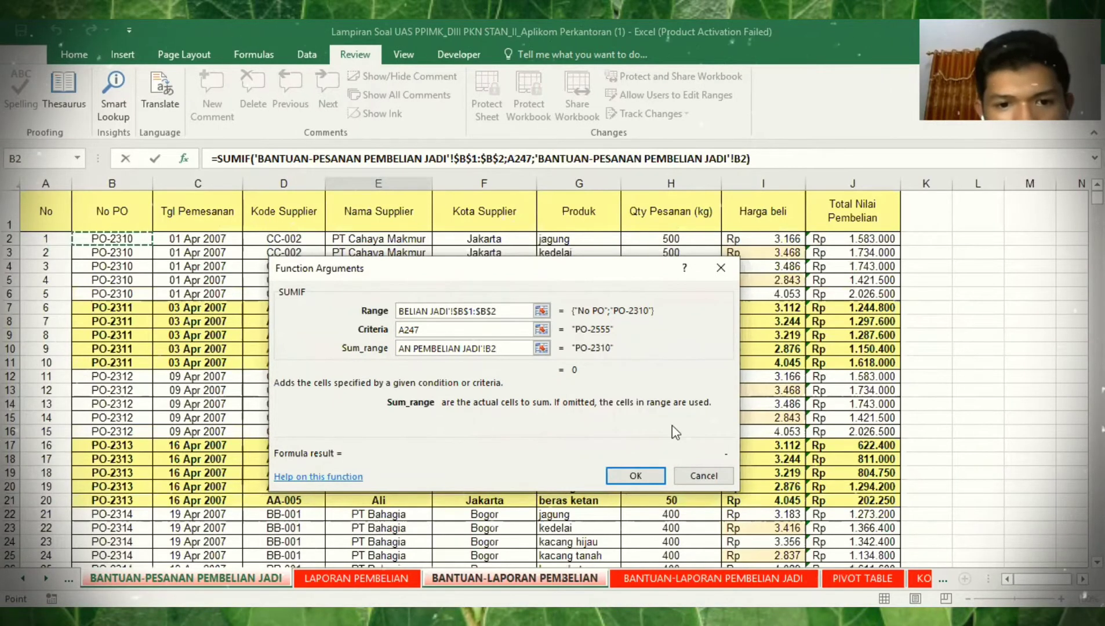
key(BackSpace)
key(BackSpace)
key(BackSpace)
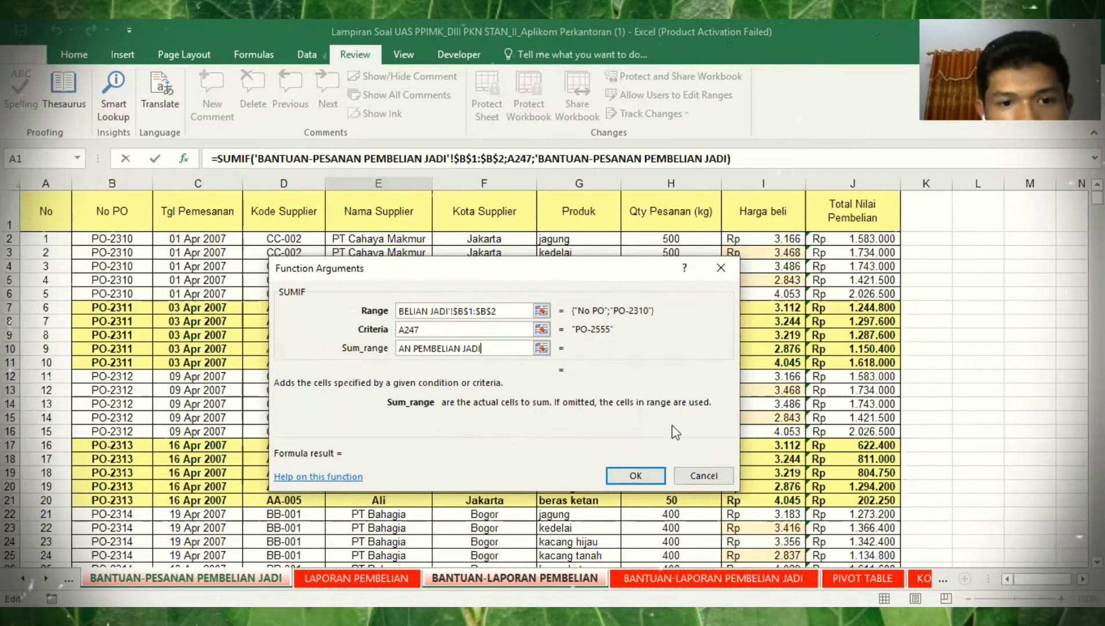
key(BackSpace)
key(BackSpace)
key(BackSpace)
key(BackSpace)
key(BackSpace)
key(BackSpace)
key(BackSpace)
key(BackSpace)
key(BackSpace)
key(BackSpace)
key(BackSpace)
key(BackSpace)
key(BackSpace)
key(BackSpace)
key(BackSpace)
key(BackSpace)
key(BackSpace)
key(BackSpace)
key(BackSpace)
key(BackSpace)
key(BackSpace)
key(BackSpace)
key(BackSpace)
key(BackSpace)
key(BackSpace)
key(BackSpace)
key(BackSpace)
key(BackSpace)
key(BackSpace)
key(BackSpace)
key(BackSpace)
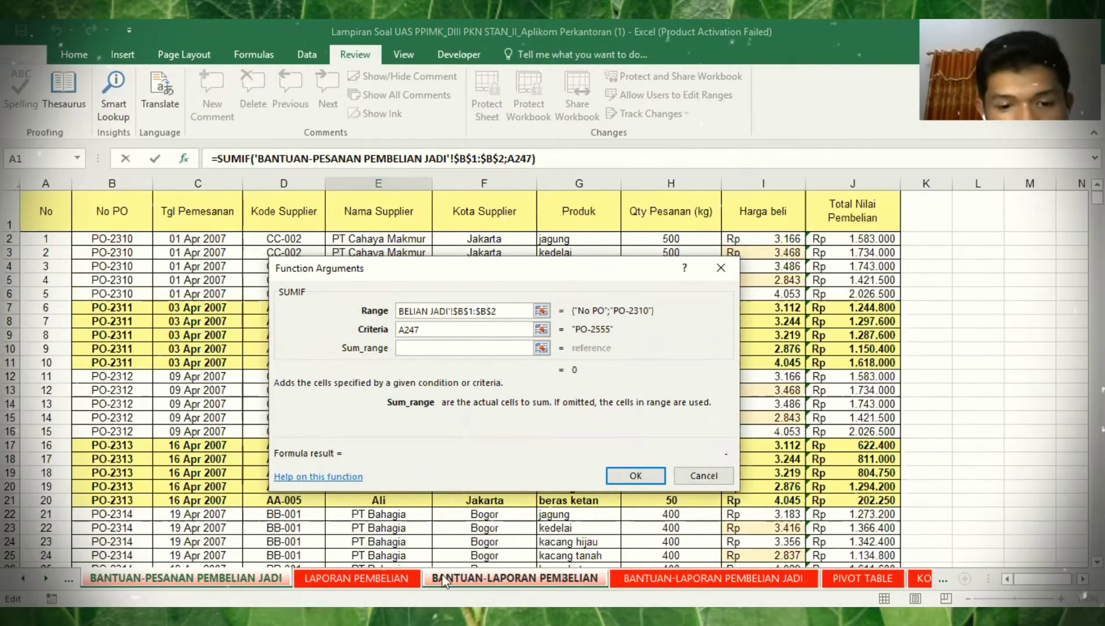
click(444, 580)
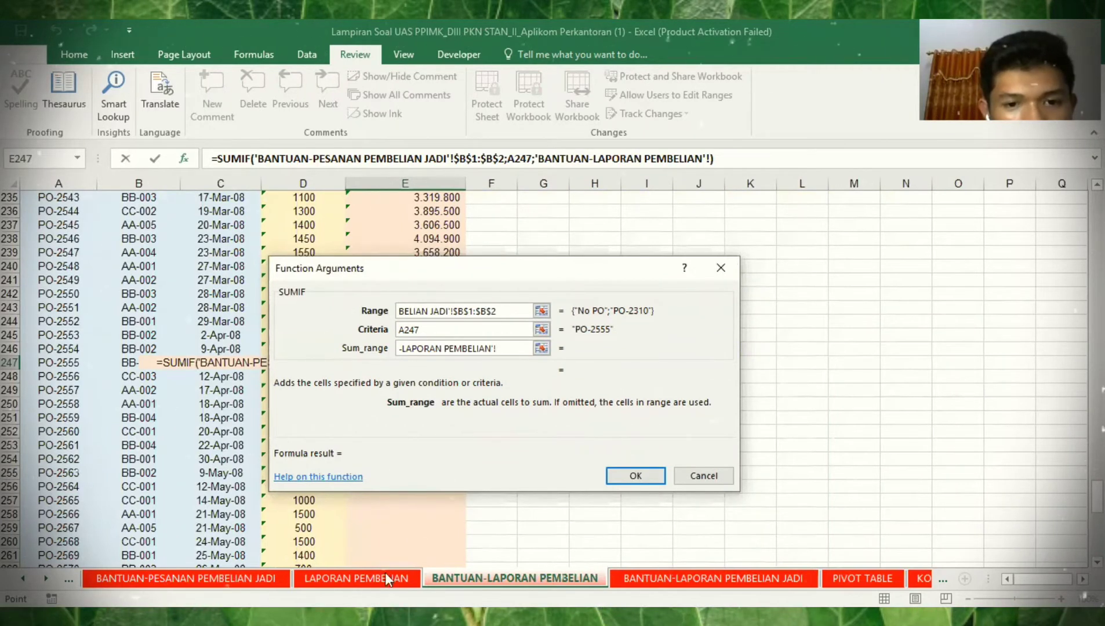
key(BackSpace)
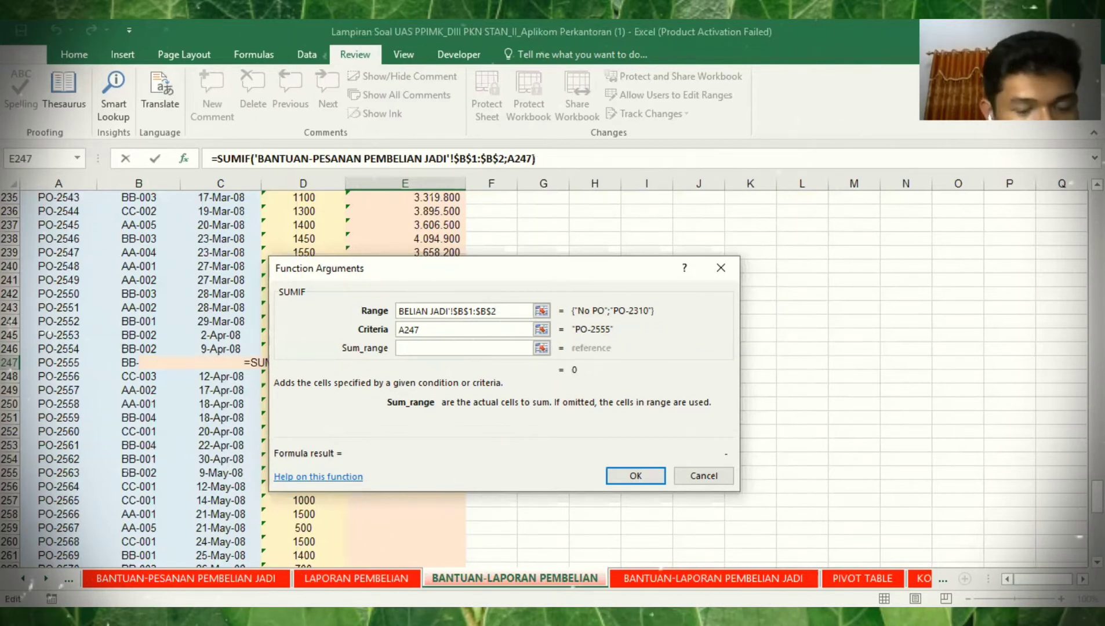
key(ctrl+Page_Up)
key(ctrl+Page_Up)
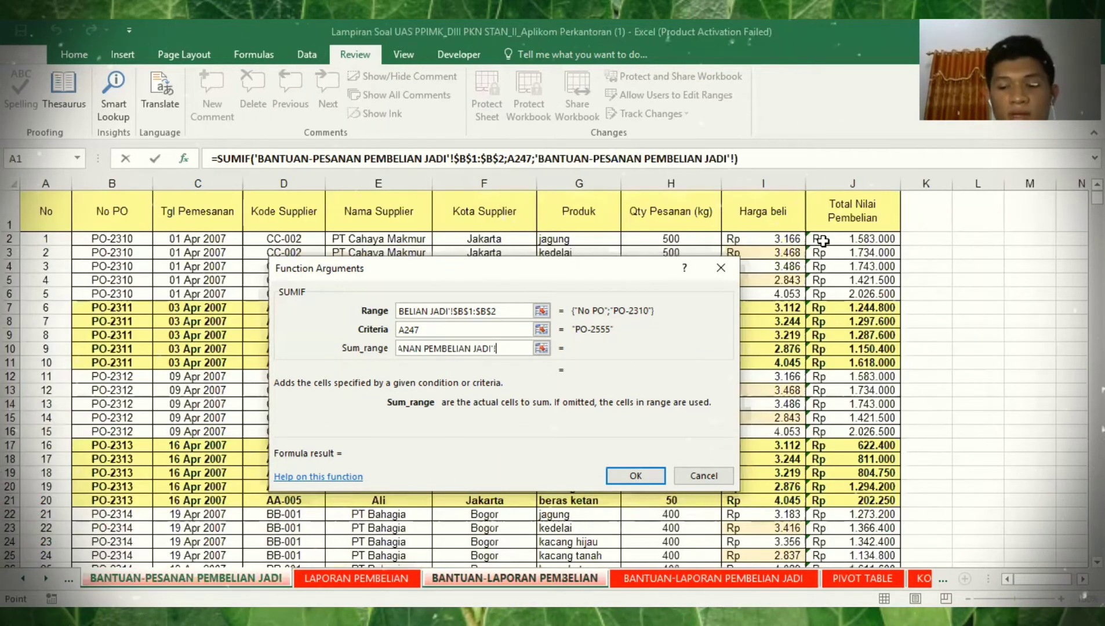
click(823, 241)
key(ctrl+shift+Down)
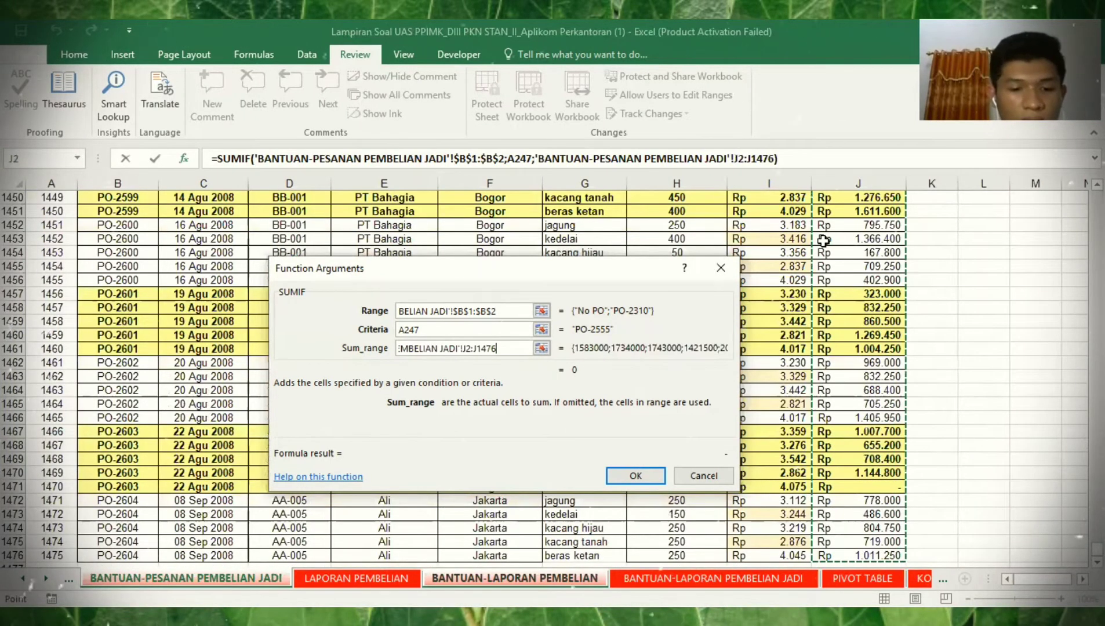
key(F4)
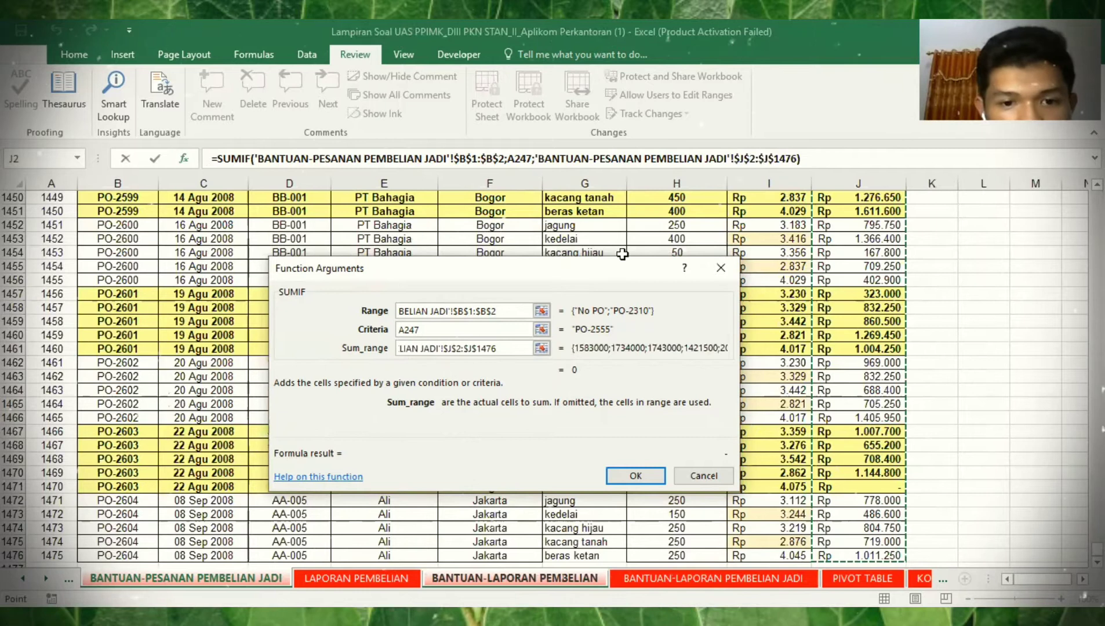
- Replace E247's Range with $B$2:$B$1476 and confirm, giving 6.403.050 for PO-2555
drag(496, 314, 356, 317)
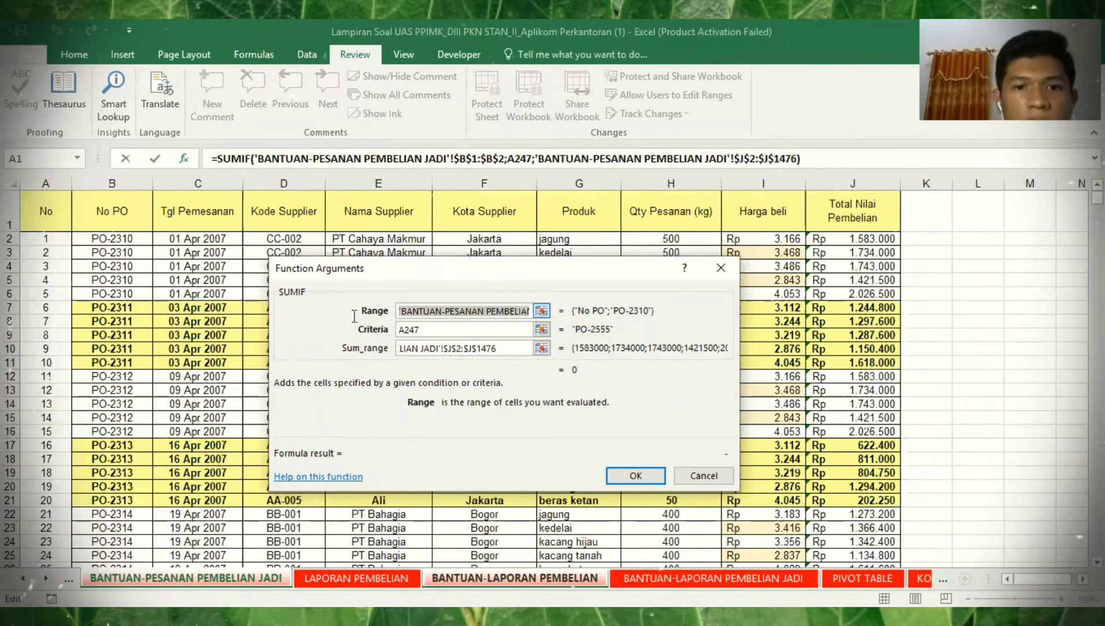
key(BackSpace)
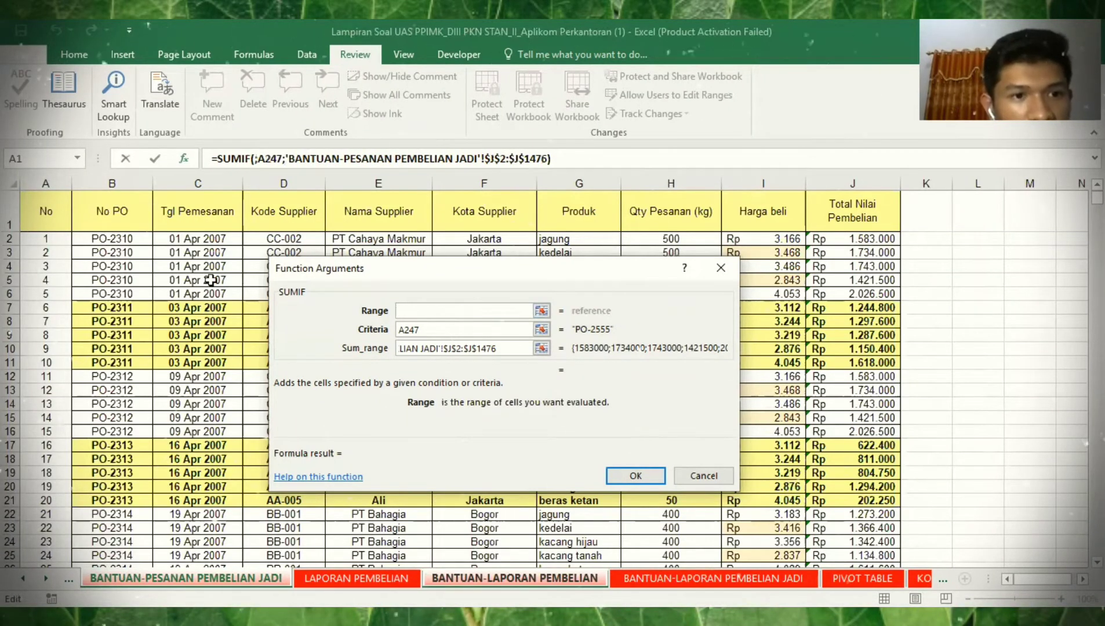
click(132, 246)
click(131, 240)
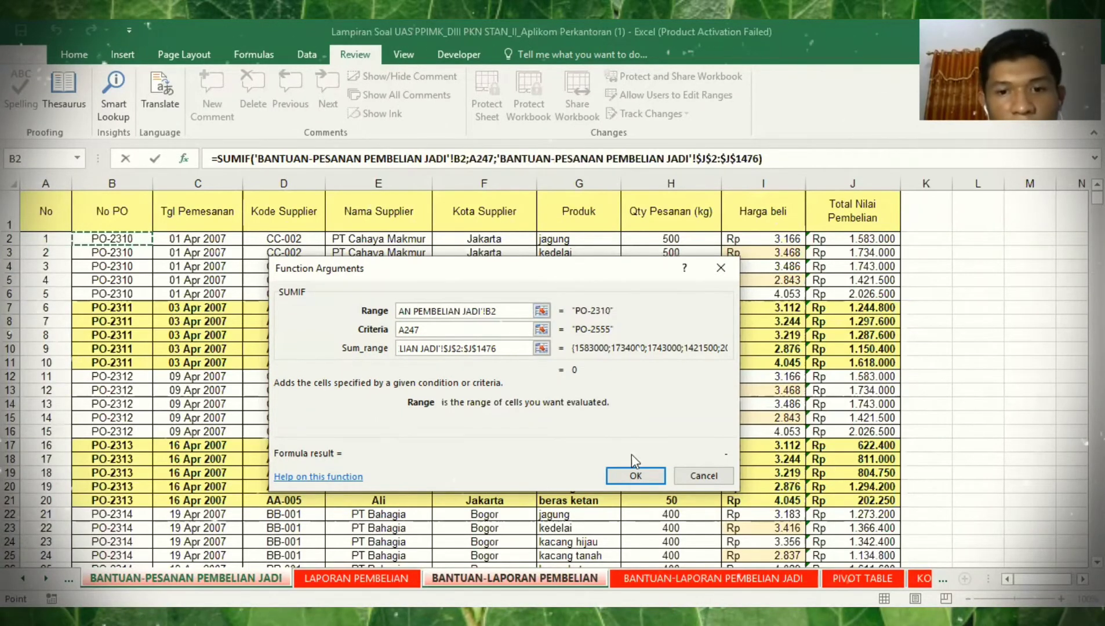
key(ctrl+shift+Down)
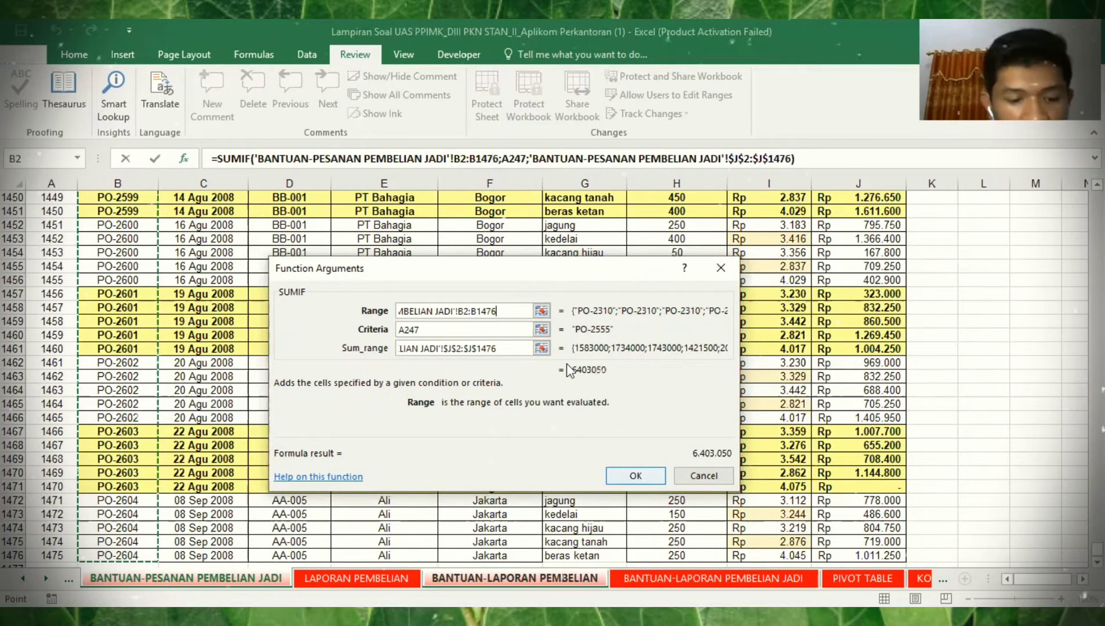
key(F4)
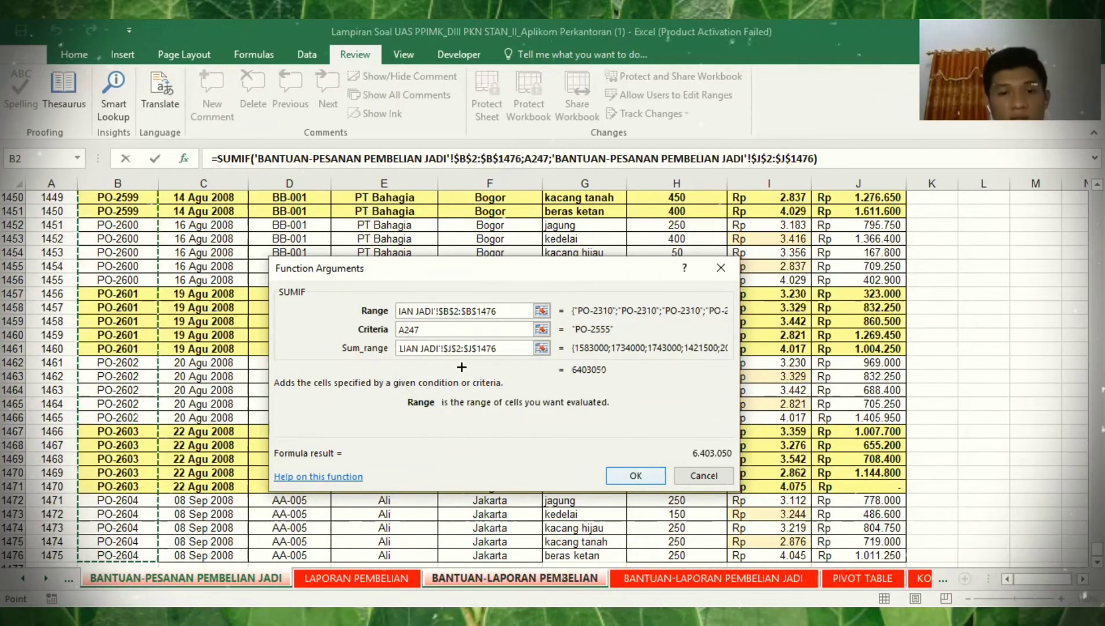
key(Return)
- Copy E247's corrected SUMIF formula down column E toward row 296, undoing an accidental format change
drag(464, 369, 464, 398)
drag(461, 467, 464, 494)
drag(463, 495, 438, 479)
key(shift+Left)
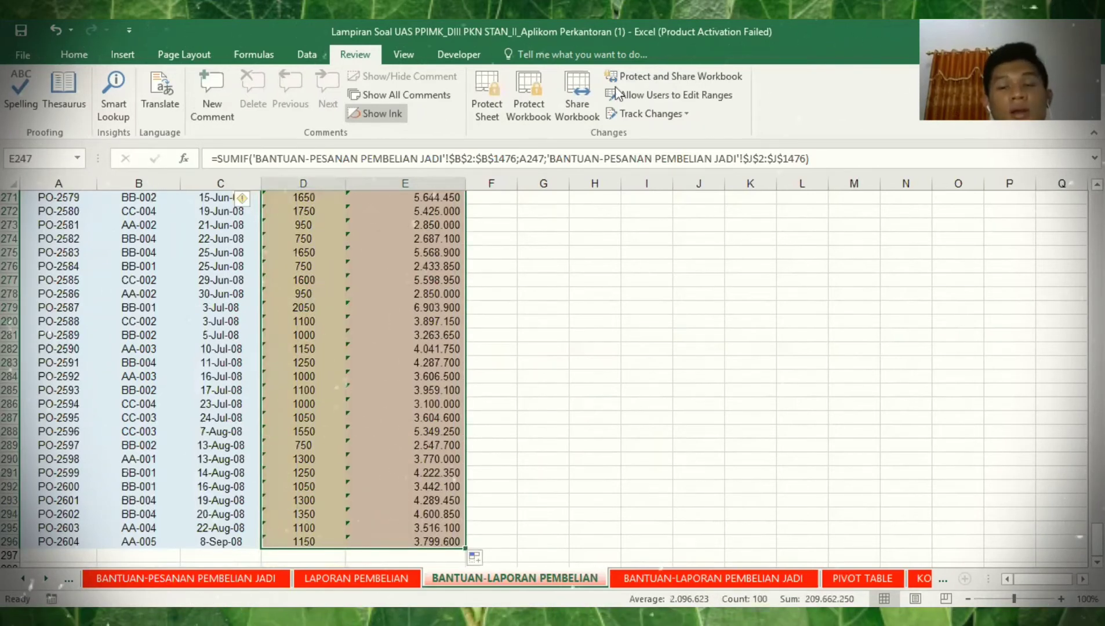
scroll(617, 89, up, 5)
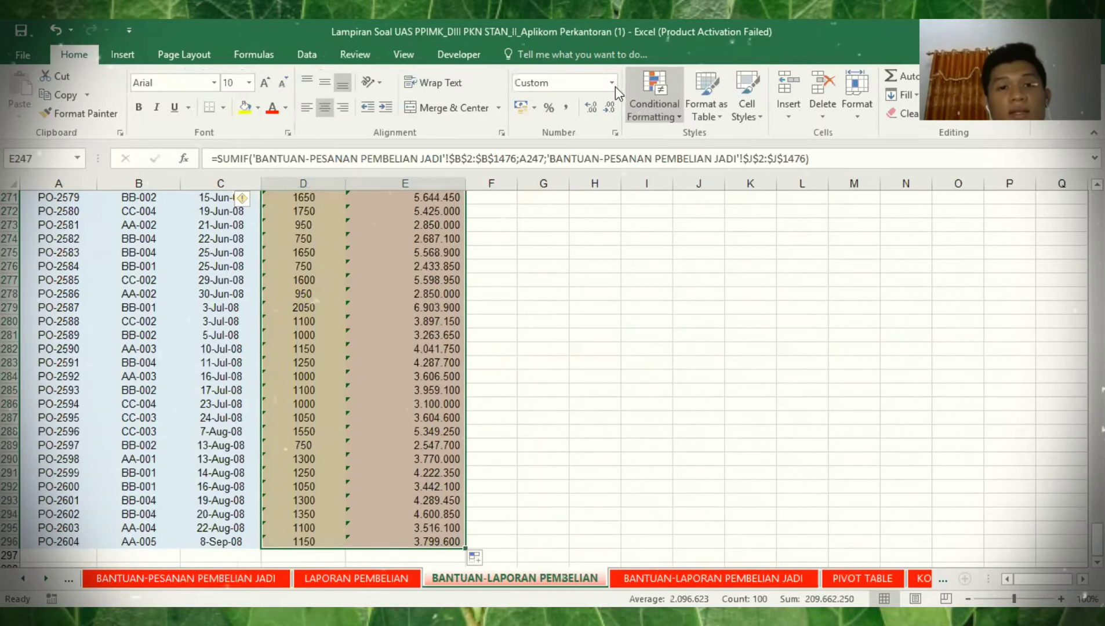
click(614, 85)
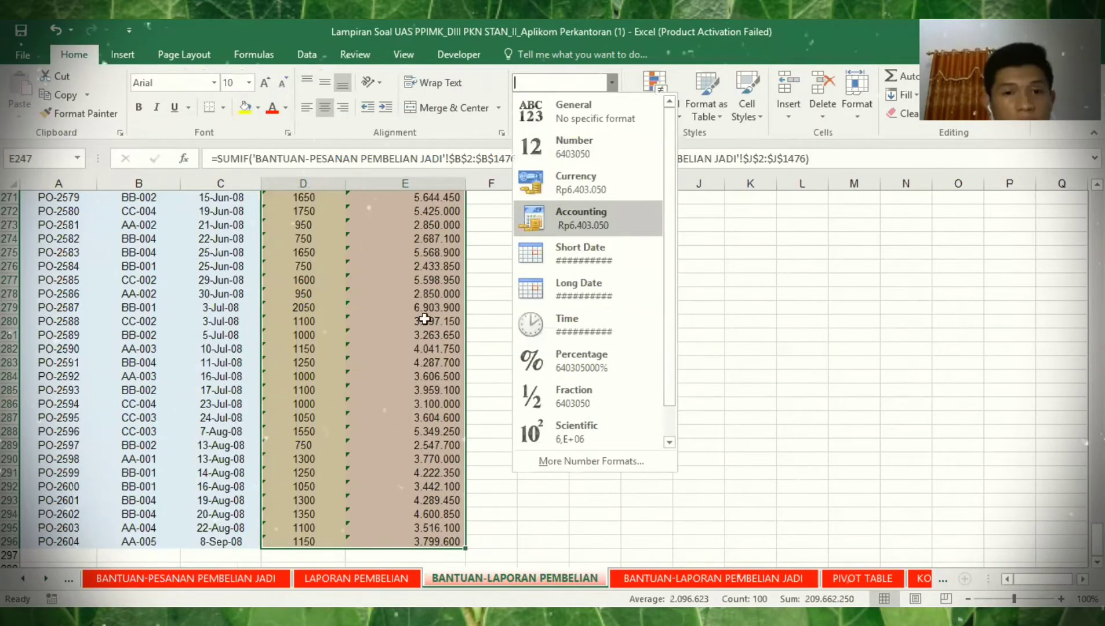
key(ctrl+z)
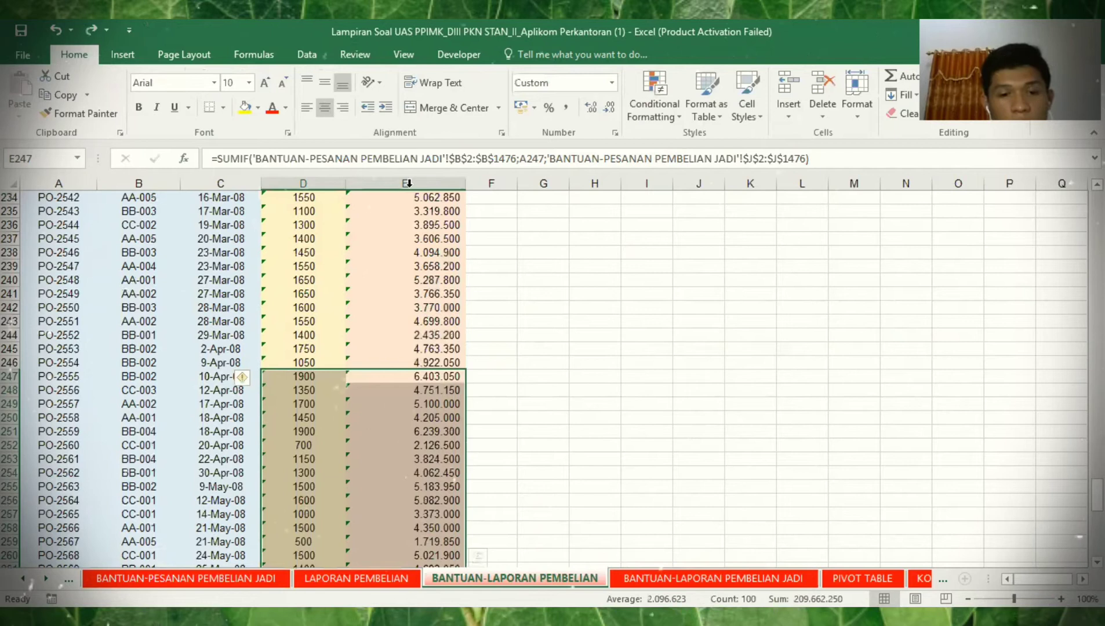
key(ctrl+z)
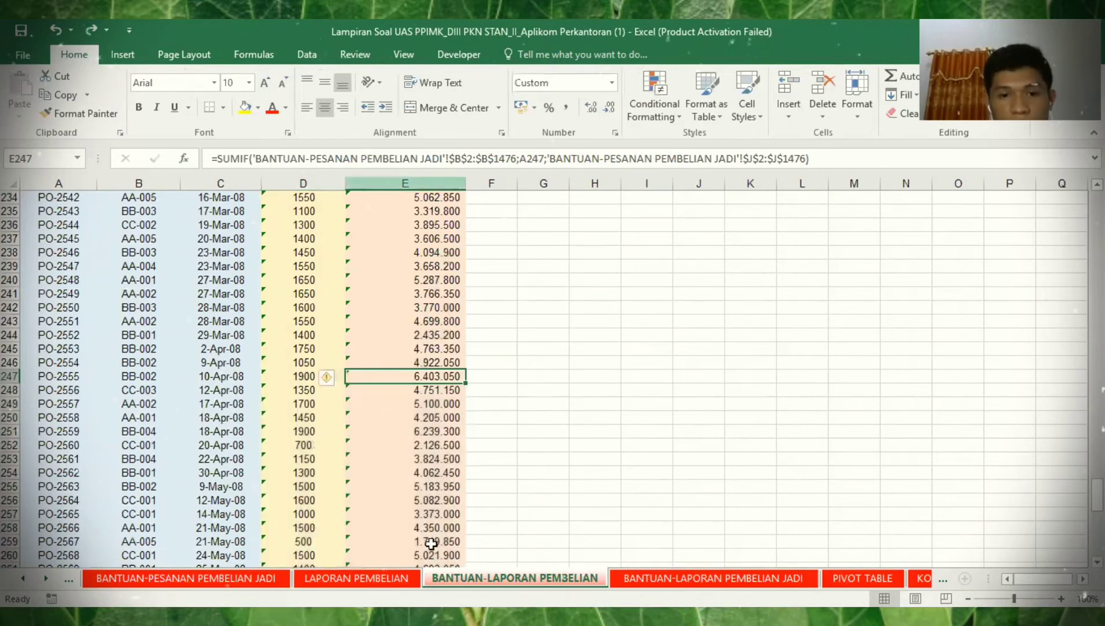
- Spot-check the copied formulas in E260 and E273, then select E2:E296 to view the 1.267.286.400 sum
click(430, 550)
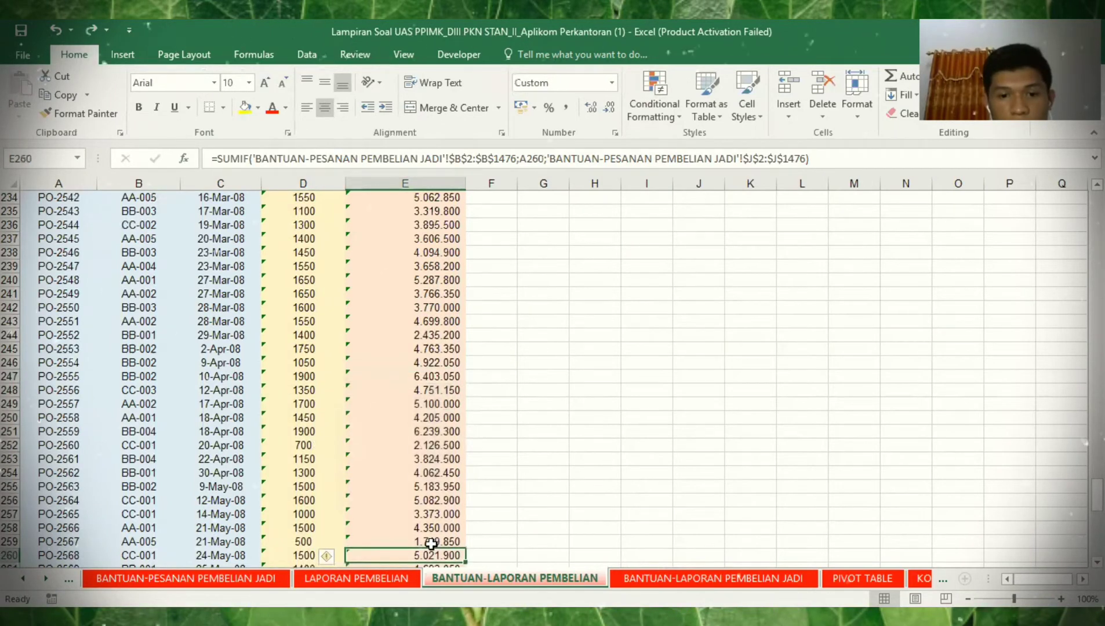
key(Down)
key(Down)
key(Down)
key(Down)
key(Down)
key(Down)
key(Down)
key(Down)
key(Down)
key(Down)
key(Down)
key(Down)
key(Down)
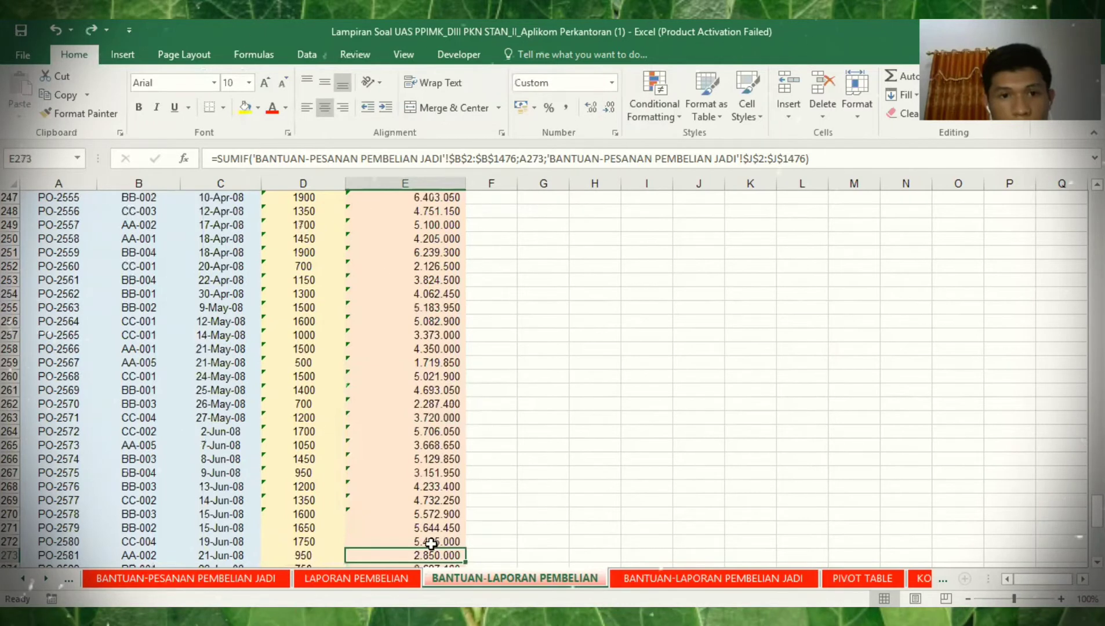
key(ctrl+Up)
key(Down)
key(ctrl+shift+Down)
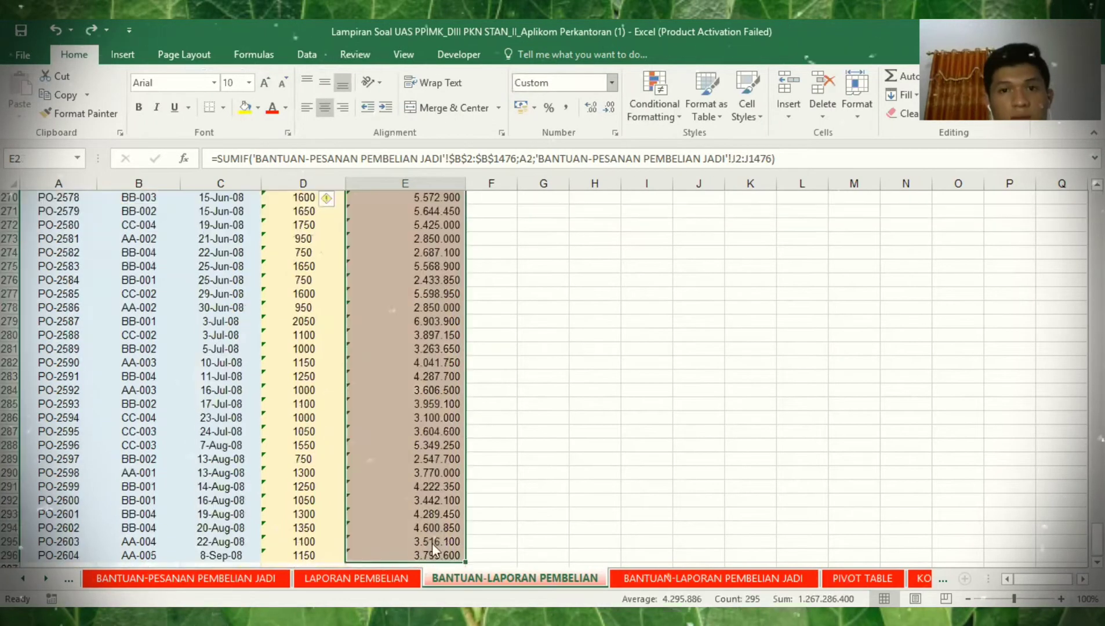
- Review the number format list, then read question C on the SOAL sheet
click(610, 85)
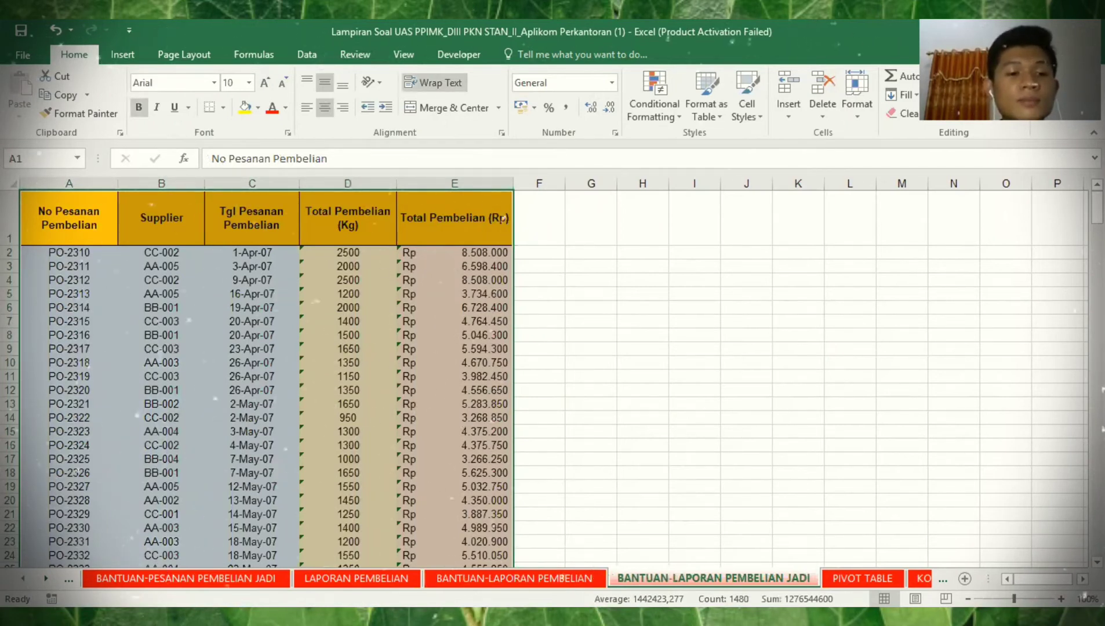
ctrl+click(22, 577)
click(185, 578)
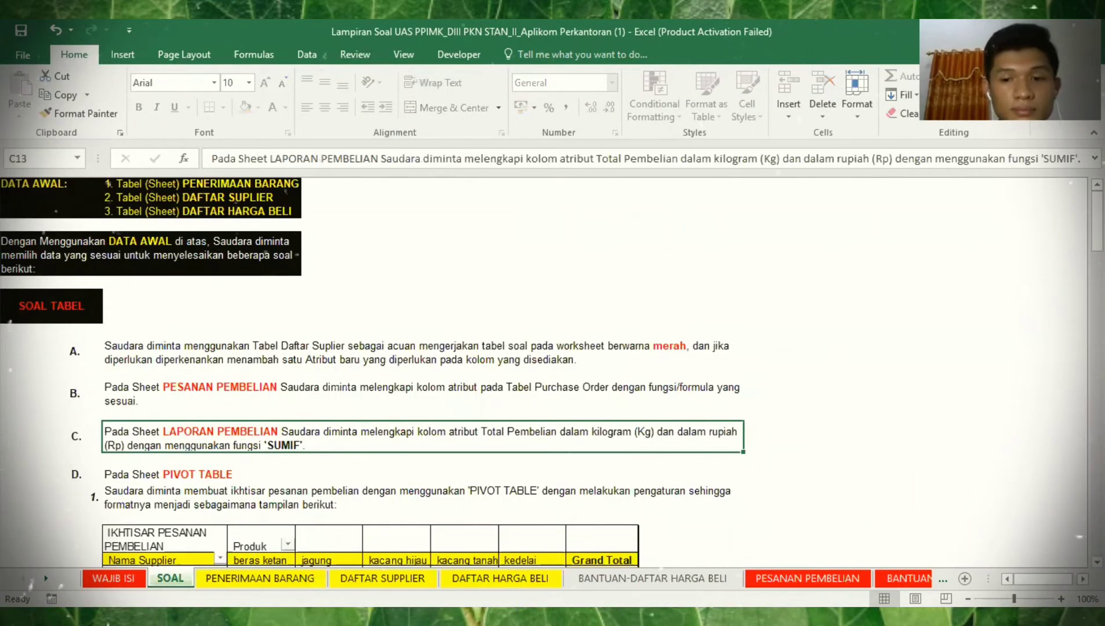
- Open the finished BANTUAN-LAPORAN PEMBELIAN JADI sheet to compare its accounting-formatted Rp totals
click(46, 578)
click(46, 577)
click(46, 578)
click(560, 574)
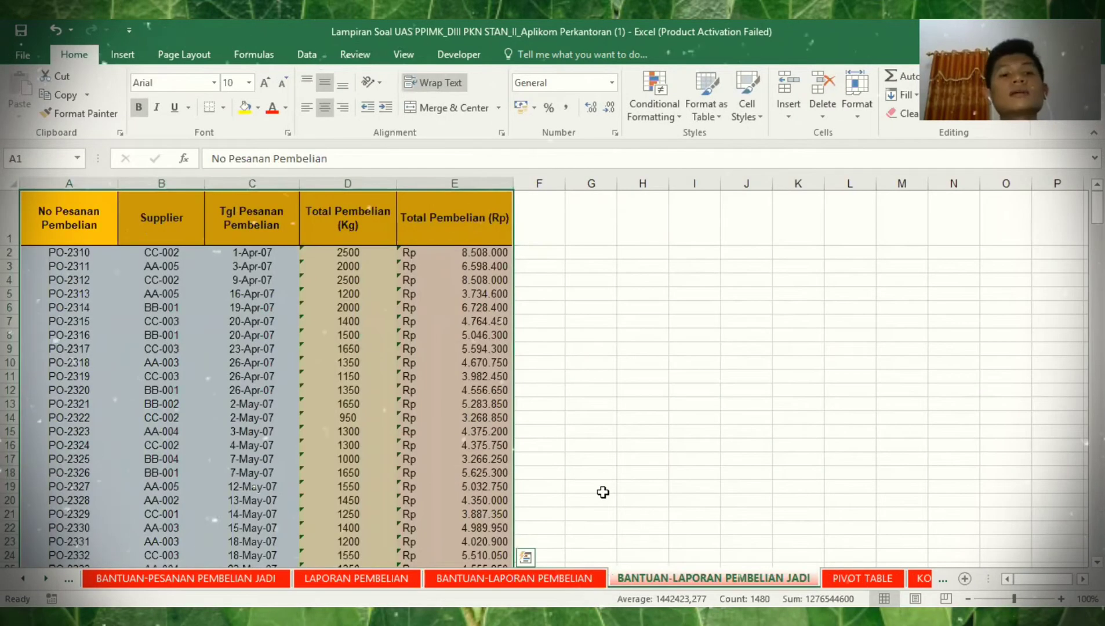
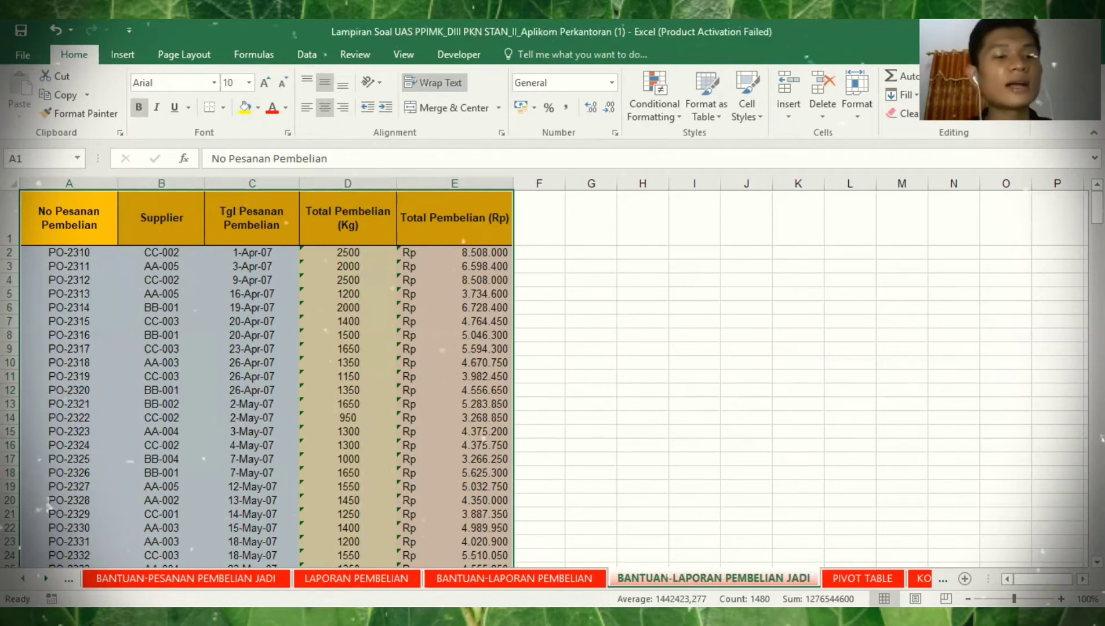
- Read question D on the SOAL sheet and its example pivot chart
click(23, 579)
click(22, 578)
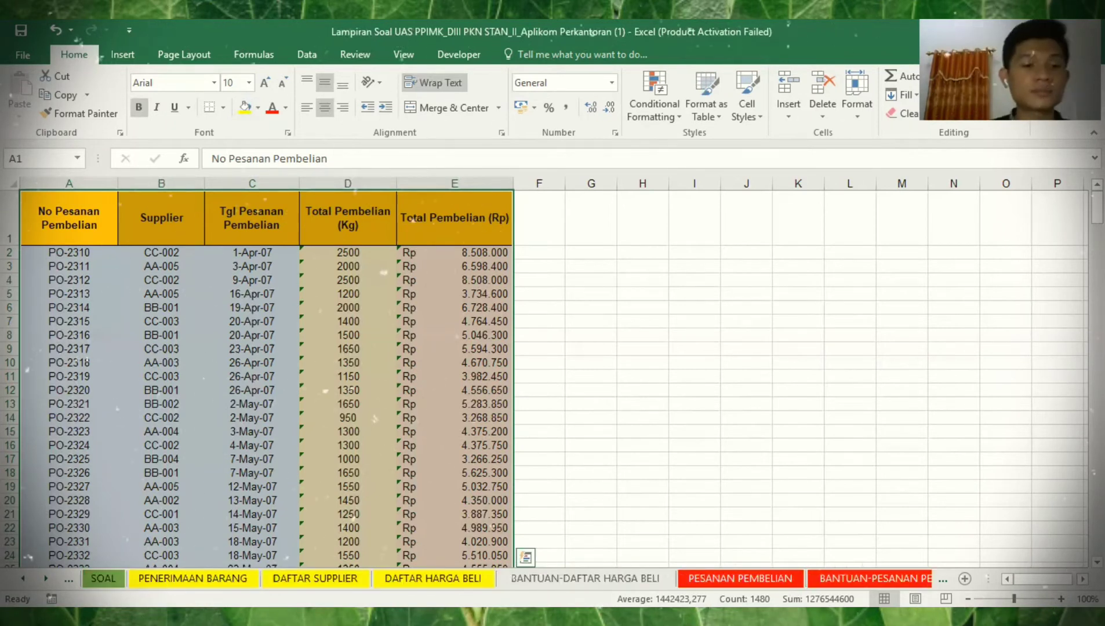
click(101, 578)
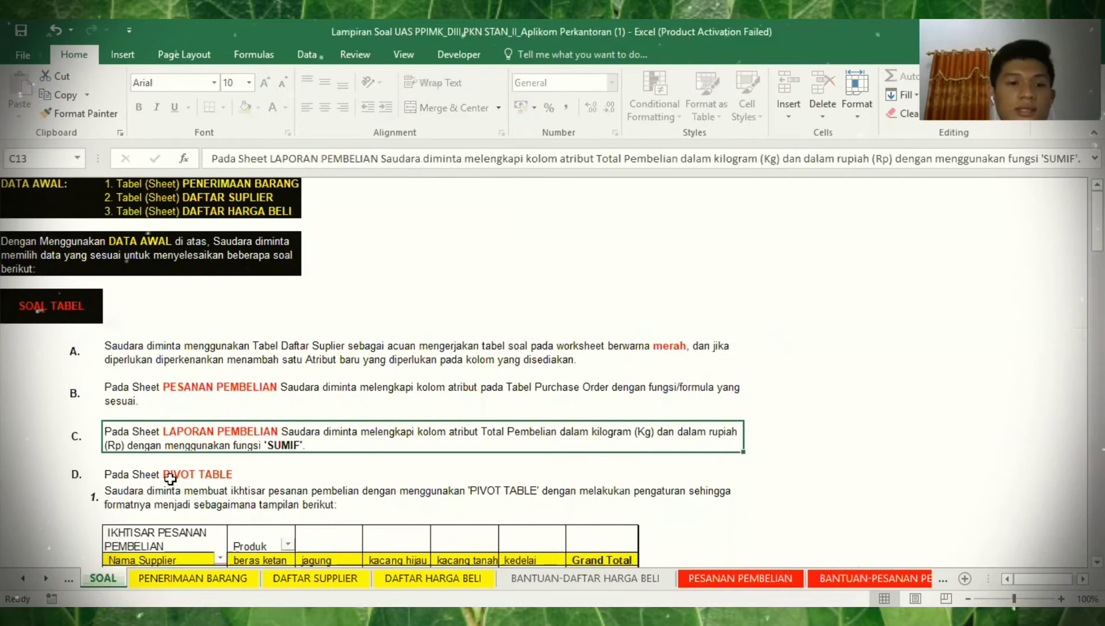
key(Down)
key(Down)
key(Down)
key(Down)
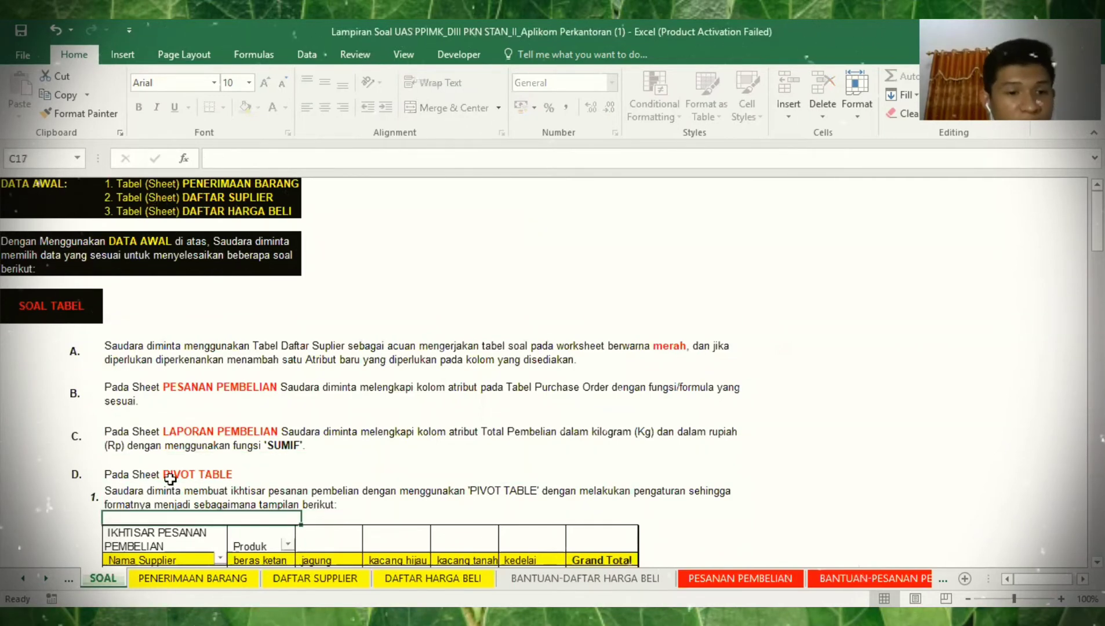
key(Down)
key(Down)
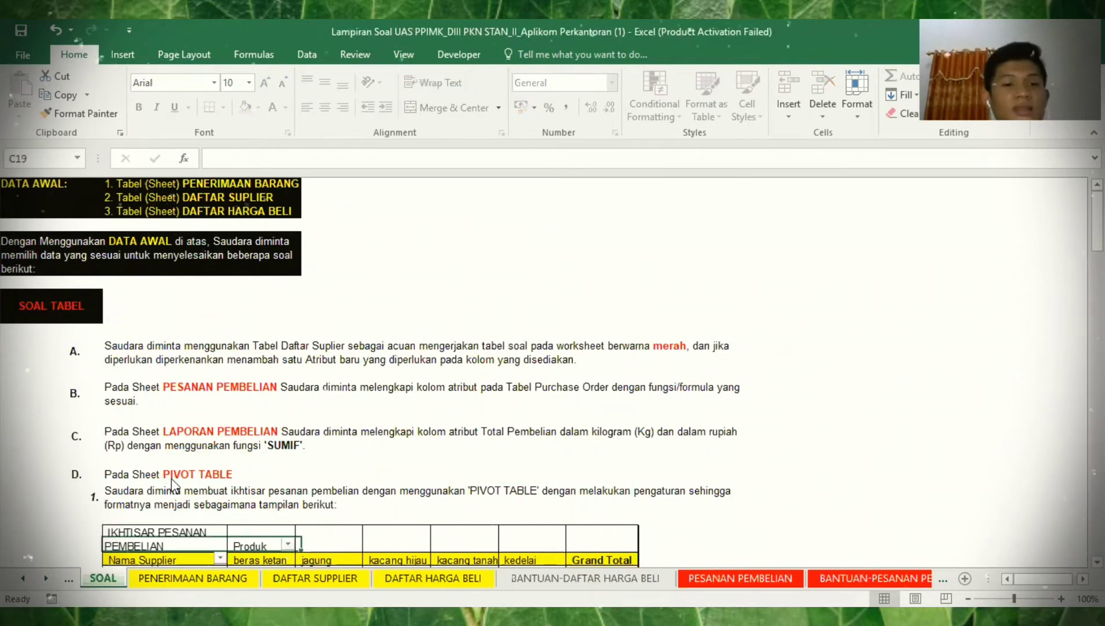
key(ctrl+Down)
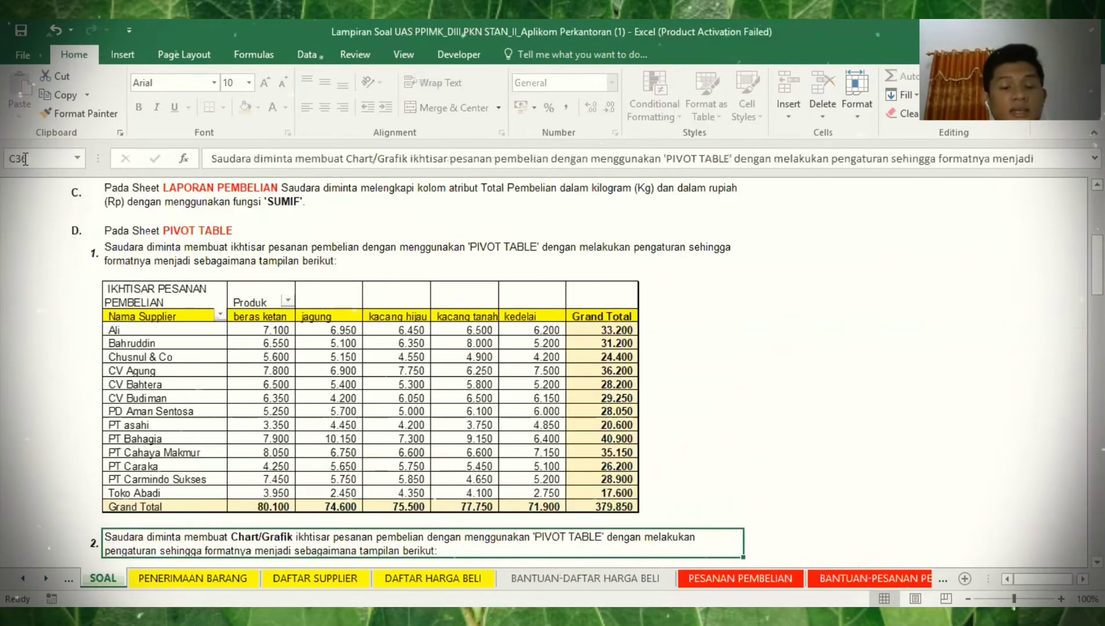
key(Down)
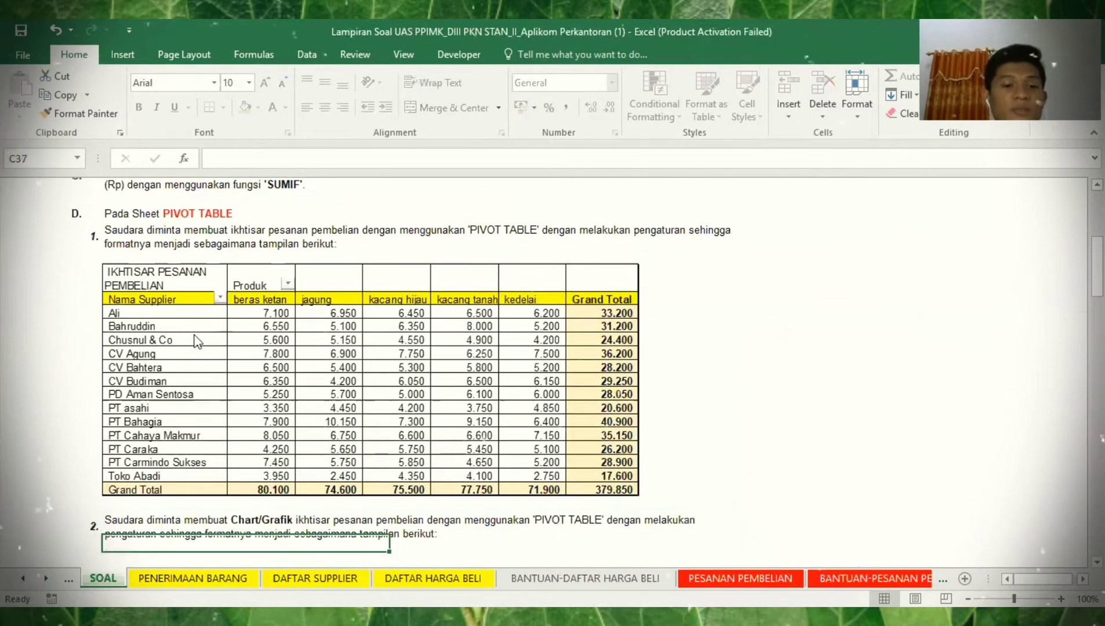
key(Down)
key(Down)
key(Down)
key(Down)
key(Down)
key(Down)
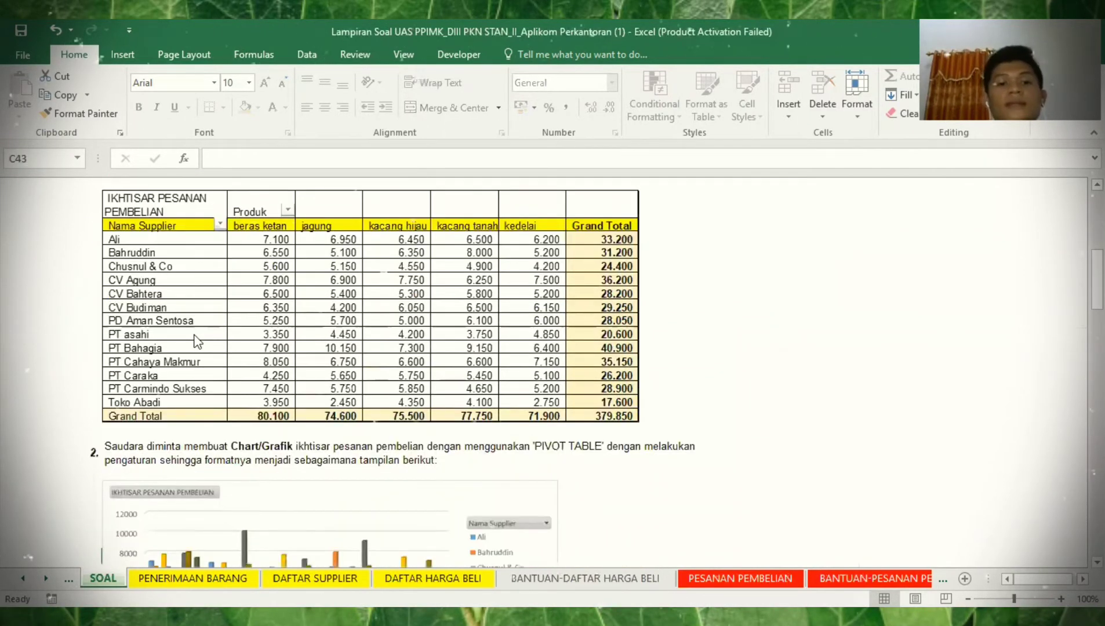
key(Down)
key(Down)
key(Down)
key(Down)
key(Down)
key(Down)
key(Down)
key(Down)
key(Down)
key(Down)
key(Down)
key(Down)
key(Down)
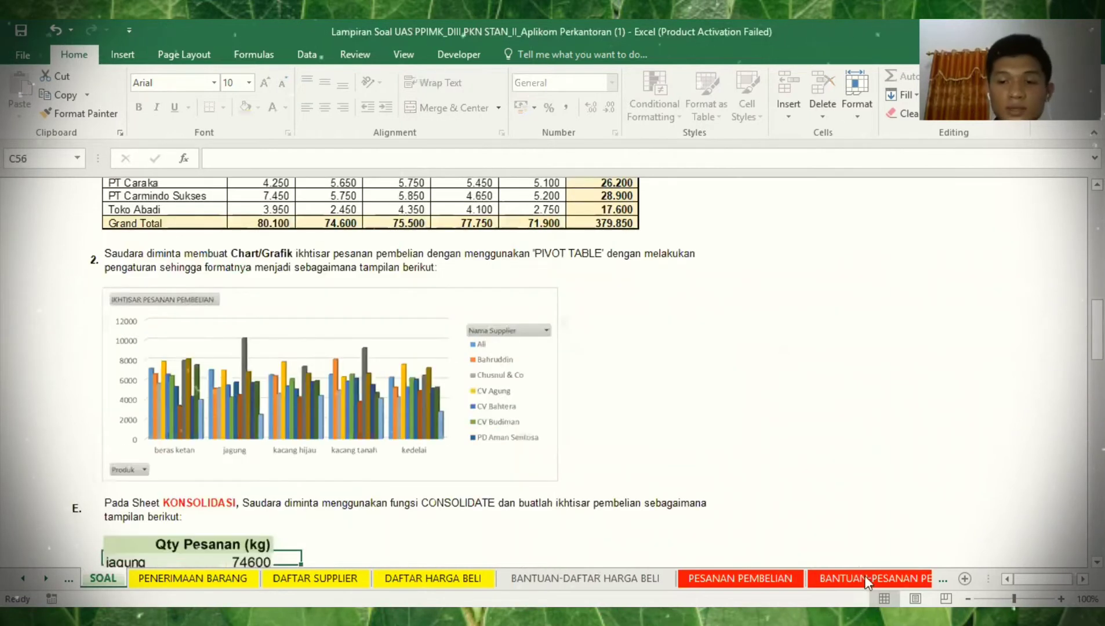
- Check the empty PIVOT TABLE sheet, then return to BANTUAN-PESANAN PEMBELIAN JADI
click(865, 575)
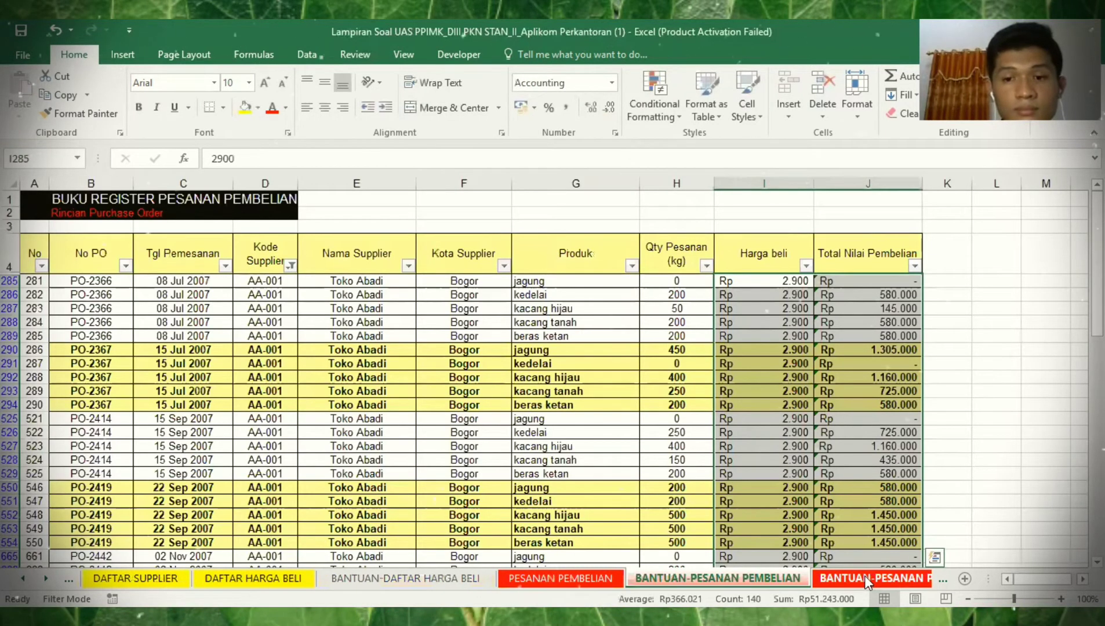
click(864, 575)
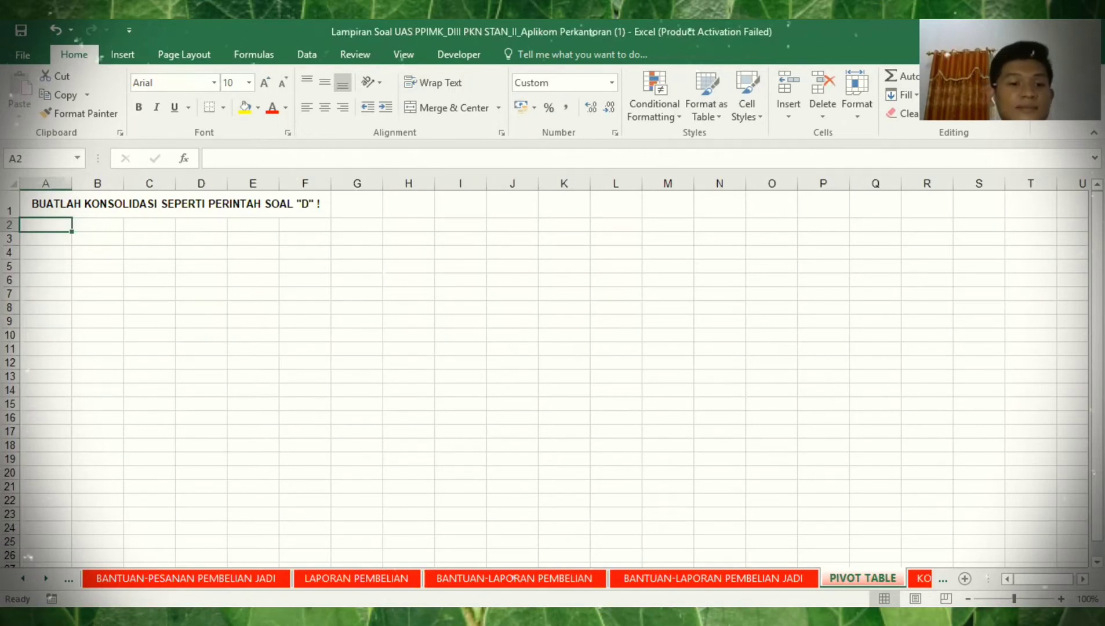
click(185, 579)
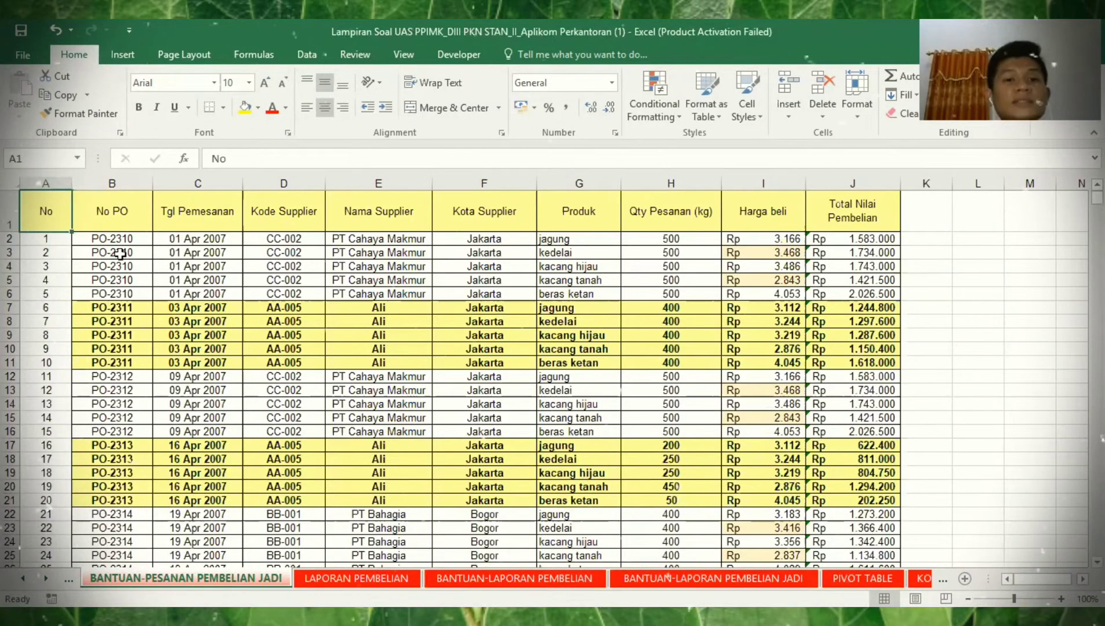
- Insert a PivotChart & PivotTable from the full purchase-order table at 'PIVOT TABLE'!$A$4
key(ctrl+shift+End)
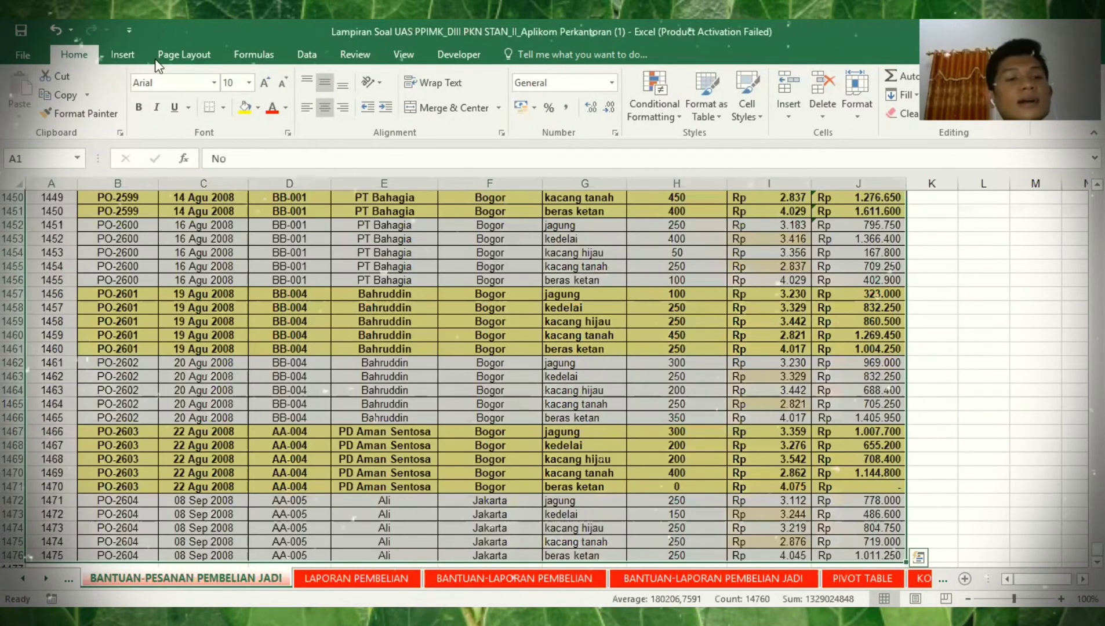
click(141, 53)
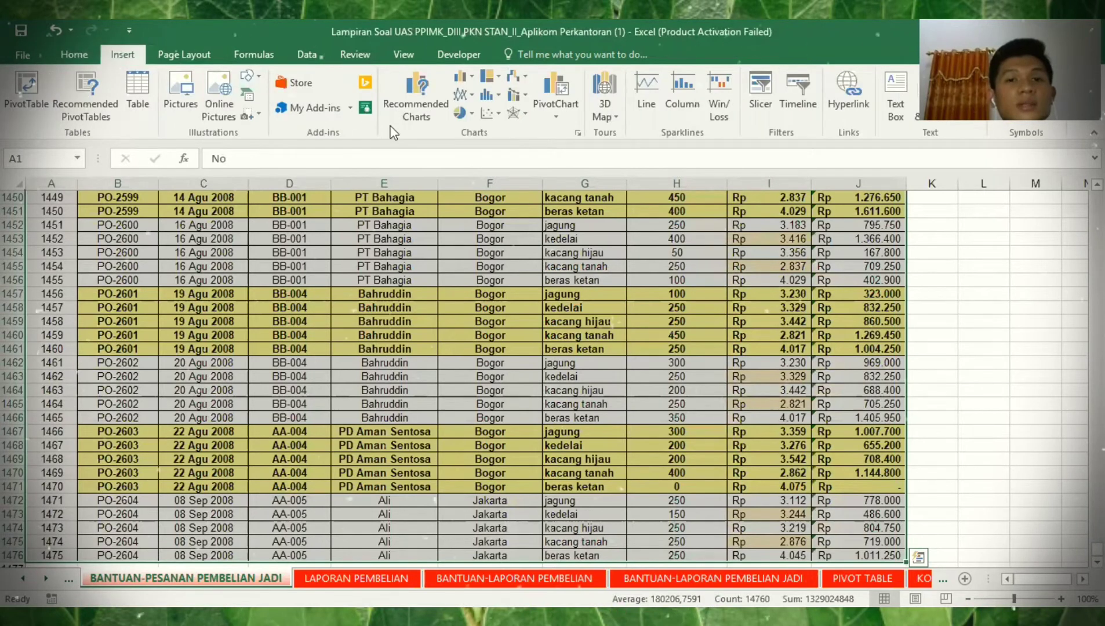
click(551, 118)
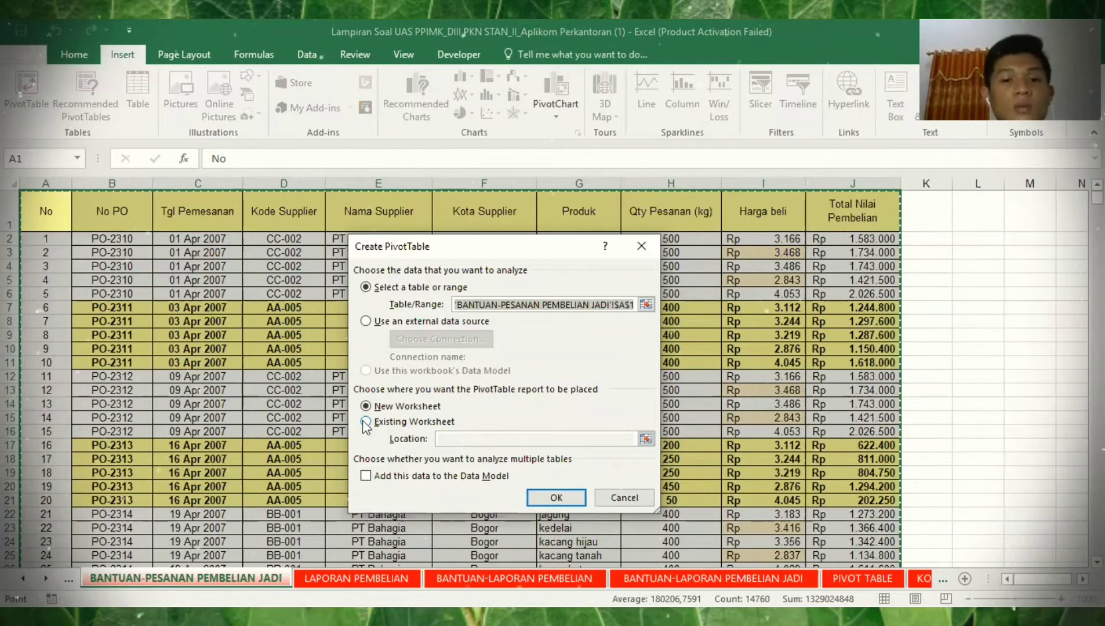
click(364, 422)
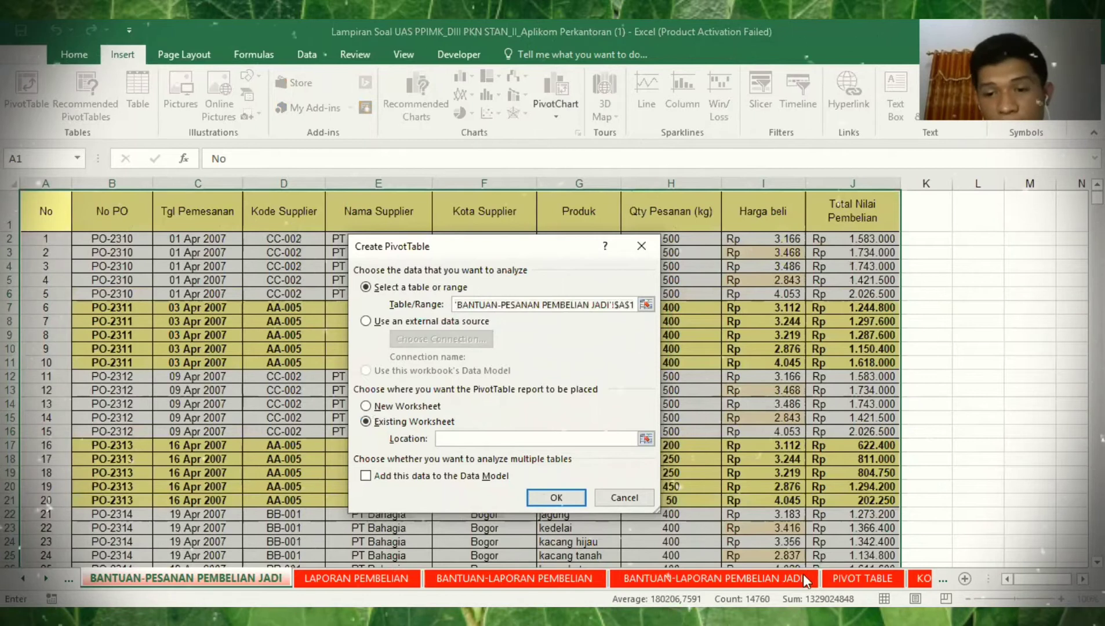
click(863, 578)
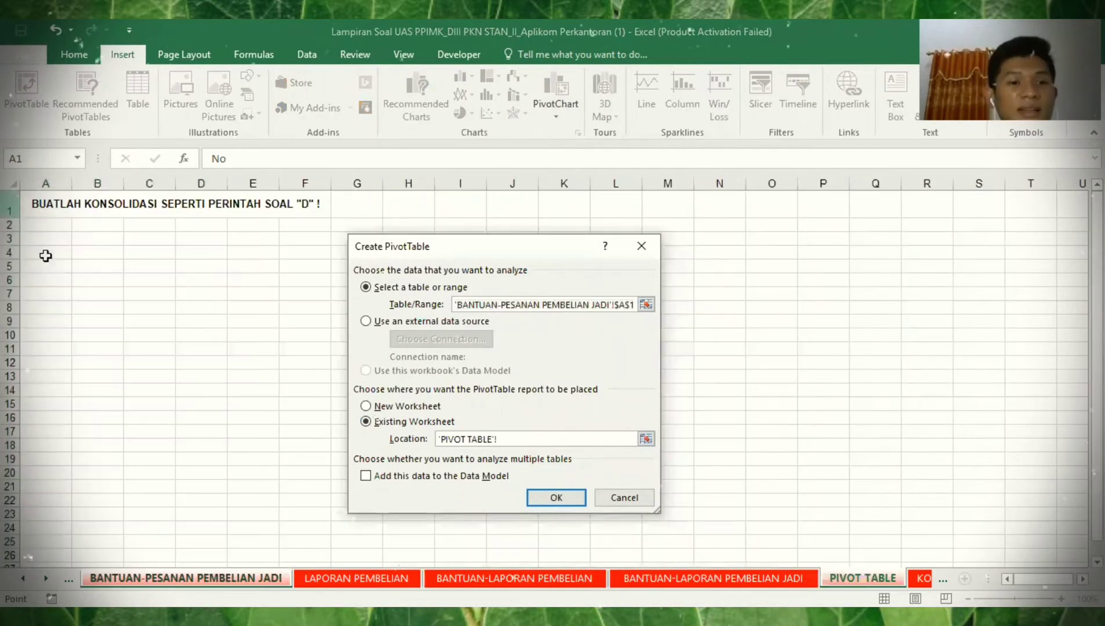
click(46, 256)
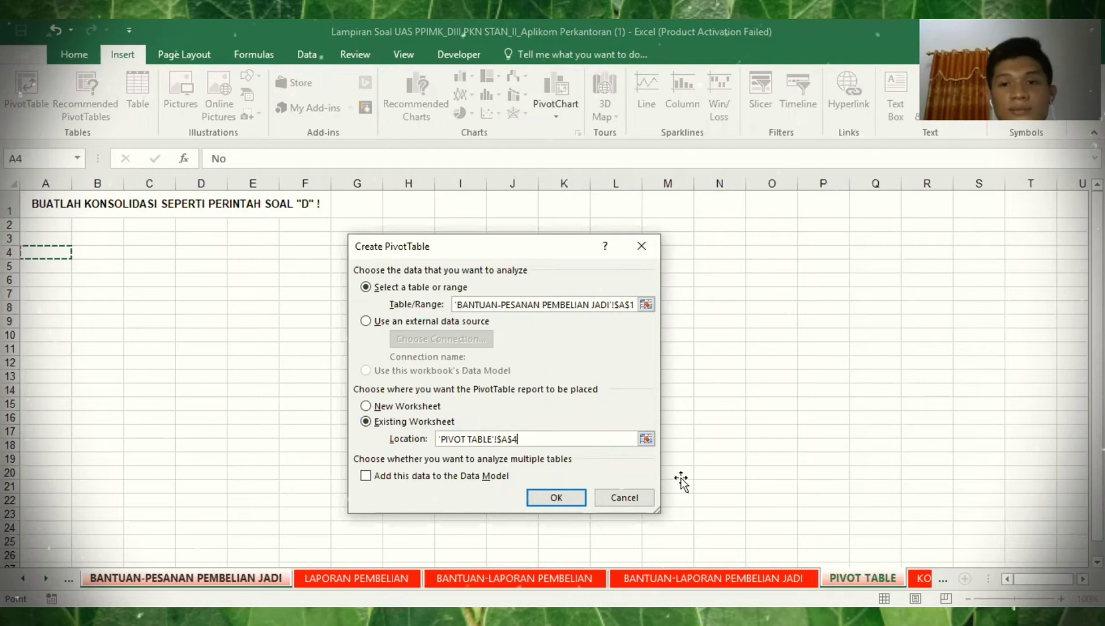
key(Return)
drag(702, 290, 853, 287)
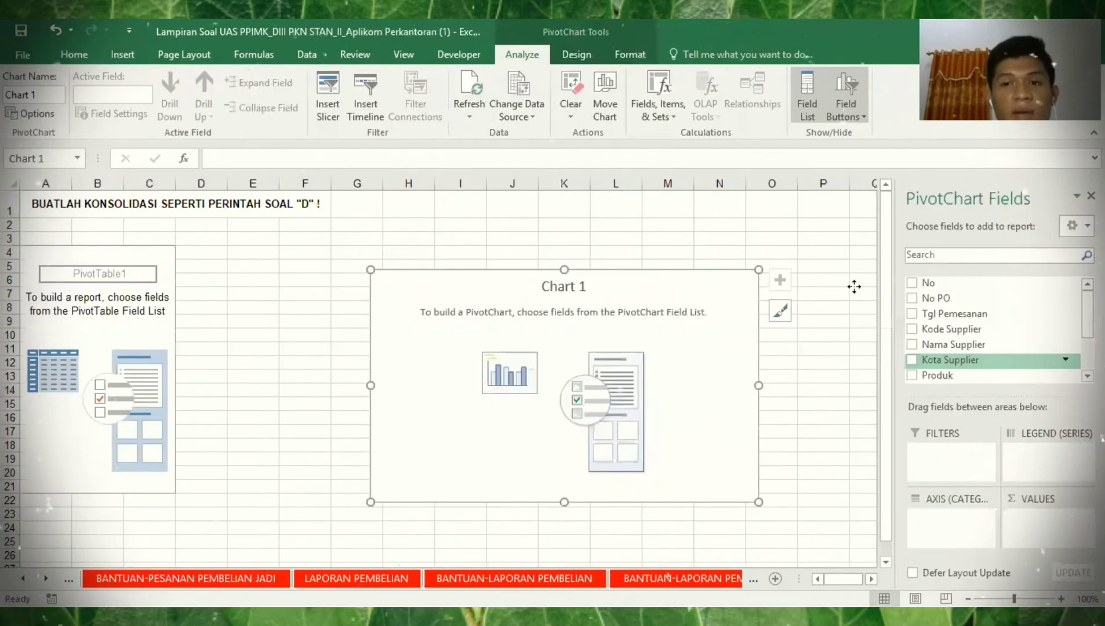
- Set Nama Supplier as rows, Produk as columns, sum Qty Pesanan (kg), and move the chart below
click(41, 257)
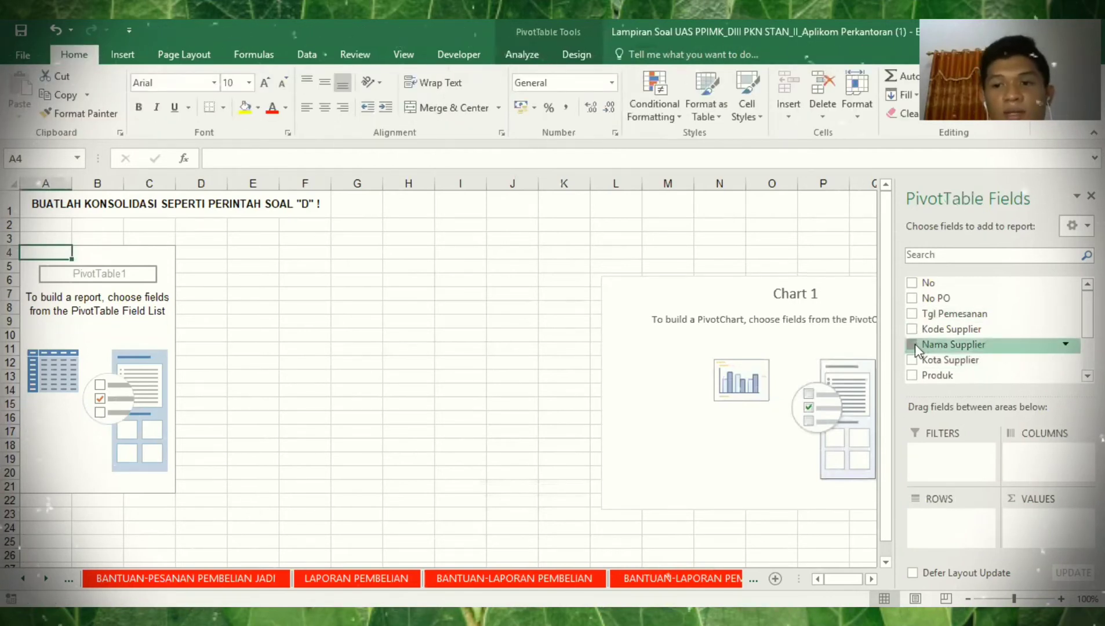
click(914, 344)
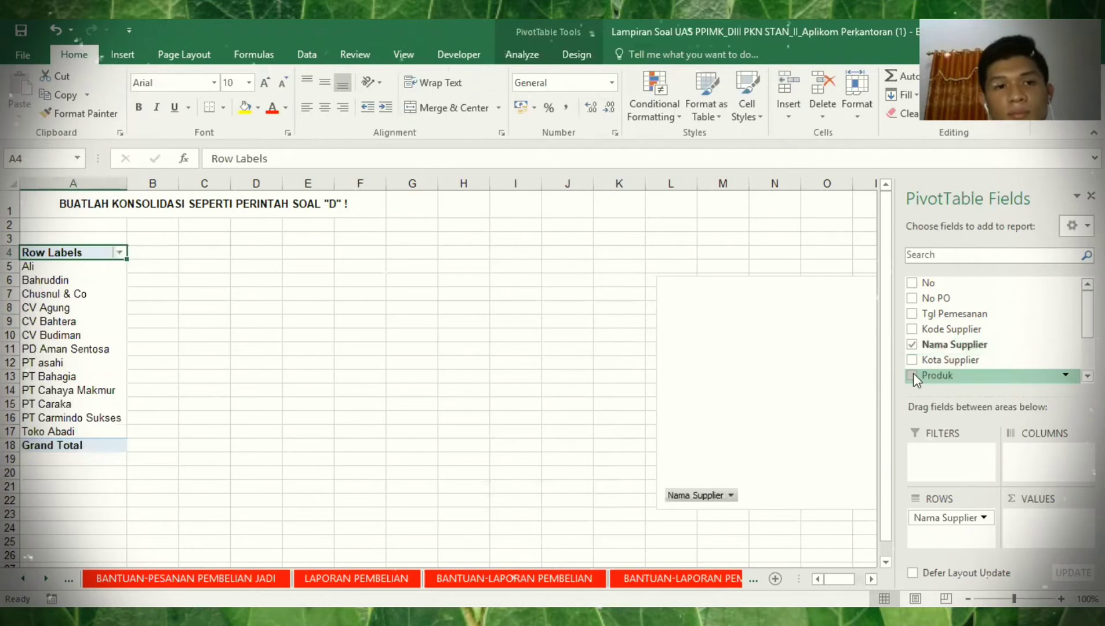
click(912, 375)
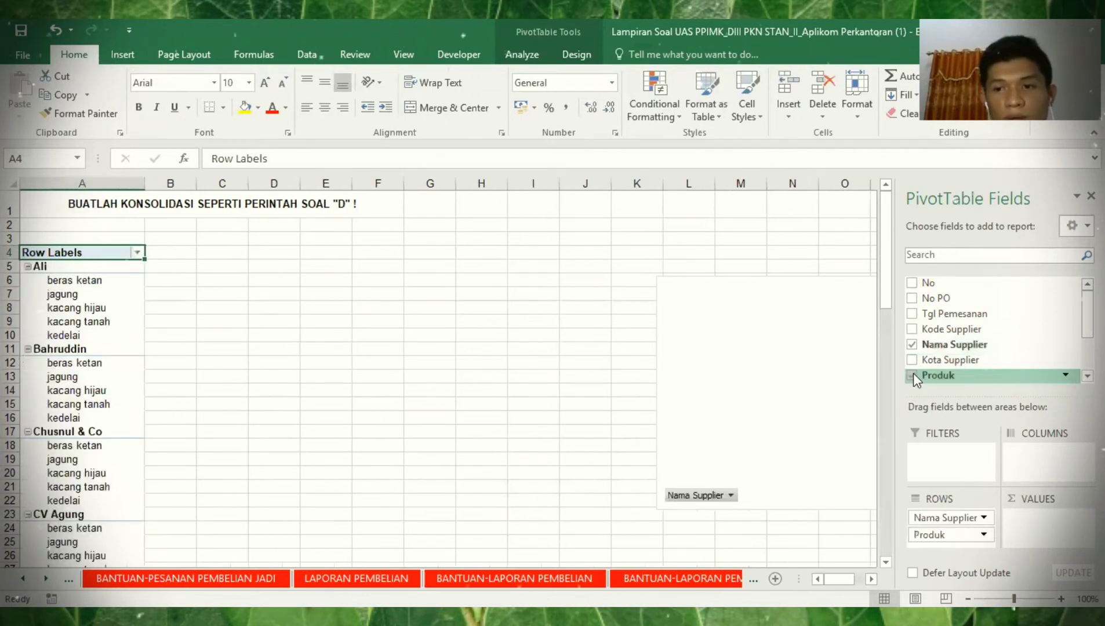
click(931, 373)
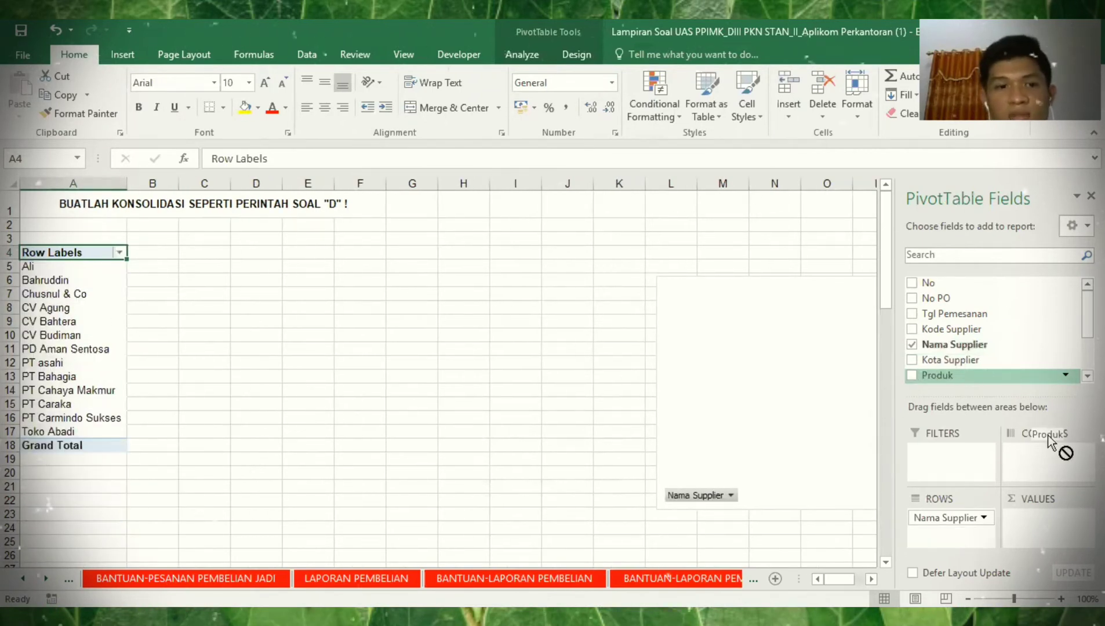
drag(1046, 445, 1047, 446)
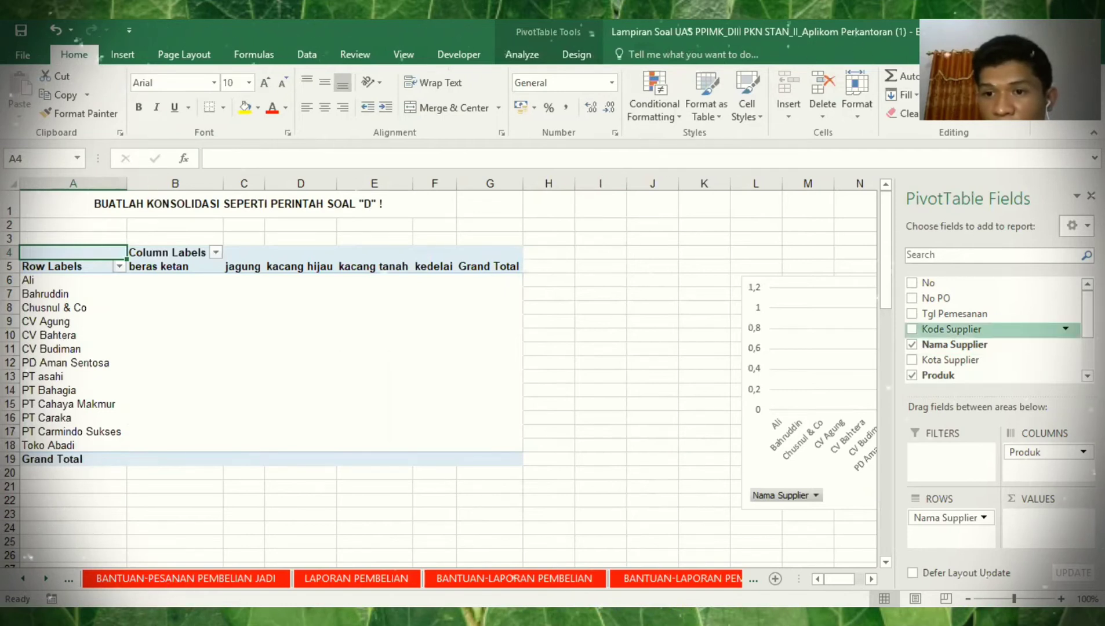
scroll(1000, 371, down, 1)
drag(1000, 368, 1054, 521)
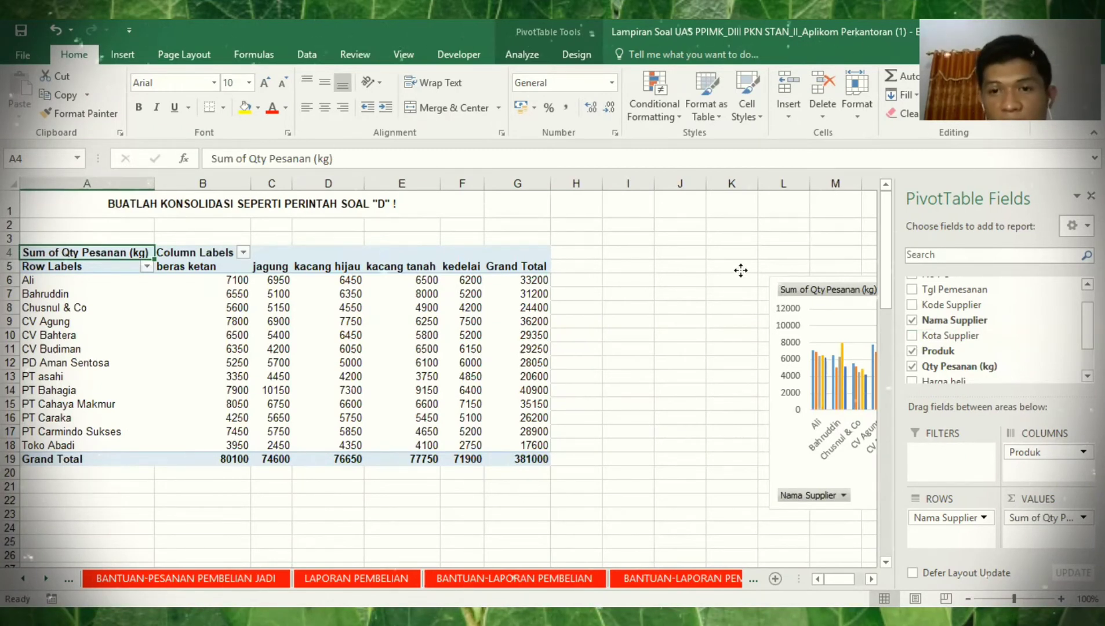
drag(740, 270, 629, 315)
drag(43, 489, 28, 474)
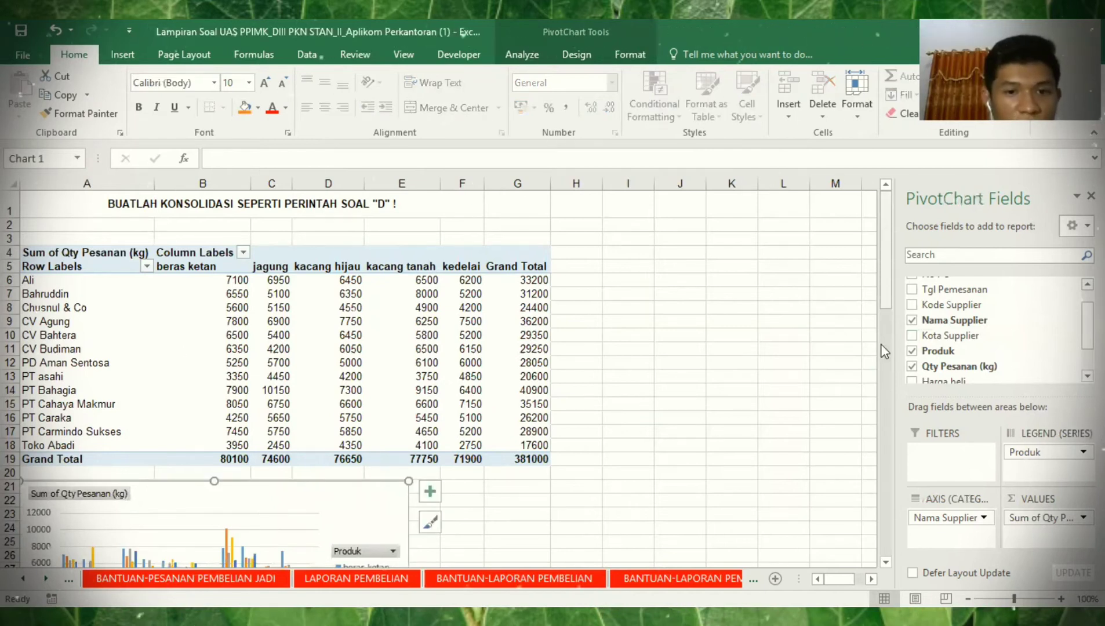
- Drag the pivot chart's corner to enlarge it, then scroll back up to the table
scroll(405, 480, down, 5)
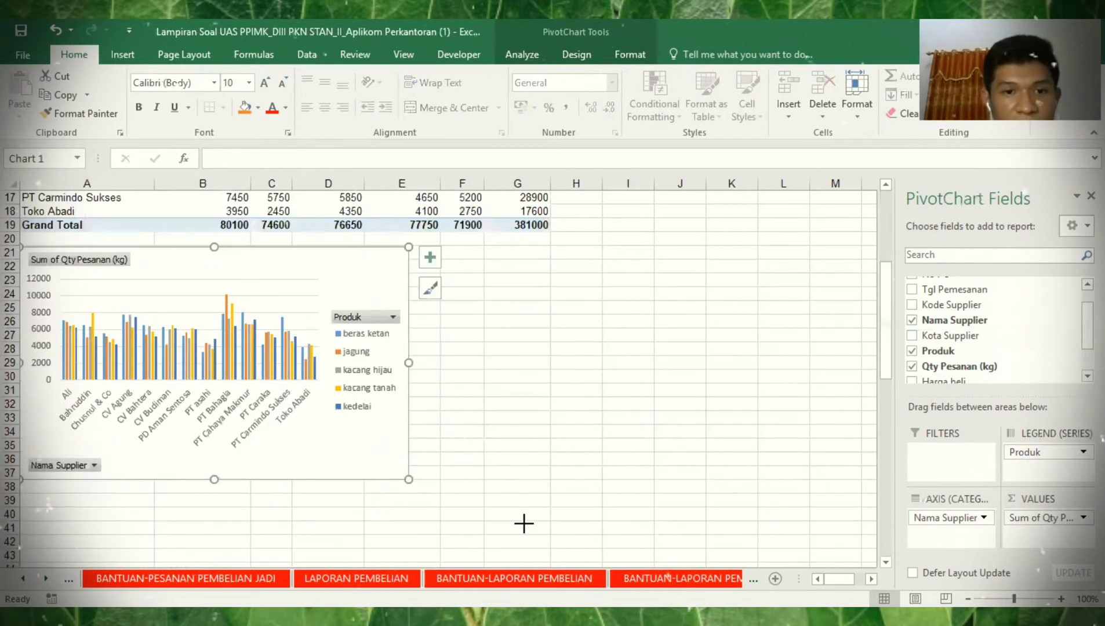
drag(409, 479, 545, 535)
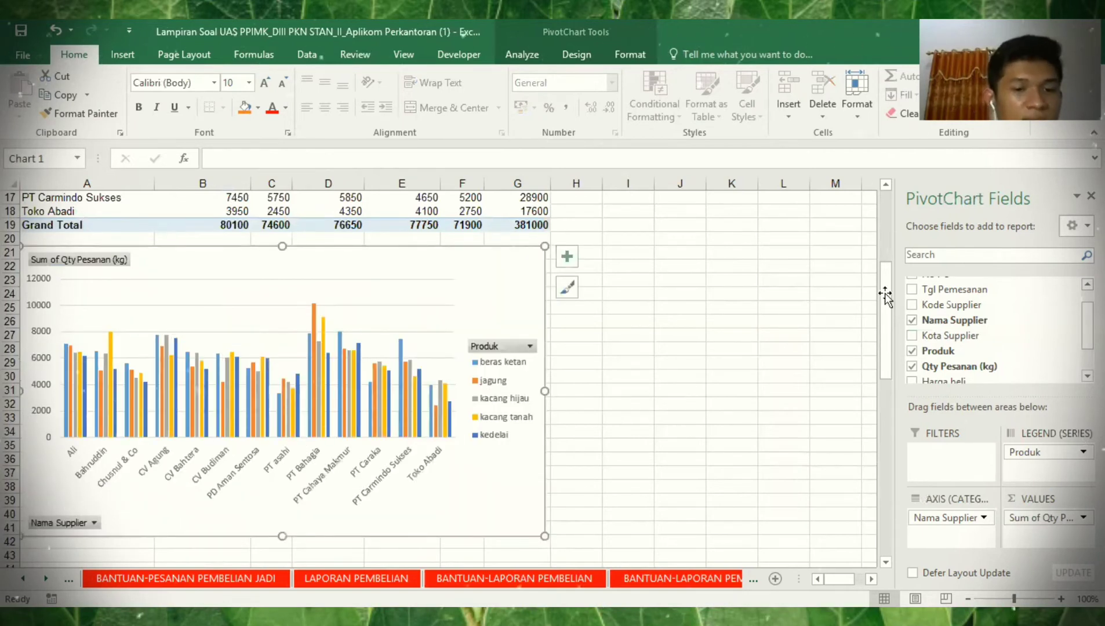
scroll(268, 459, up, 5)
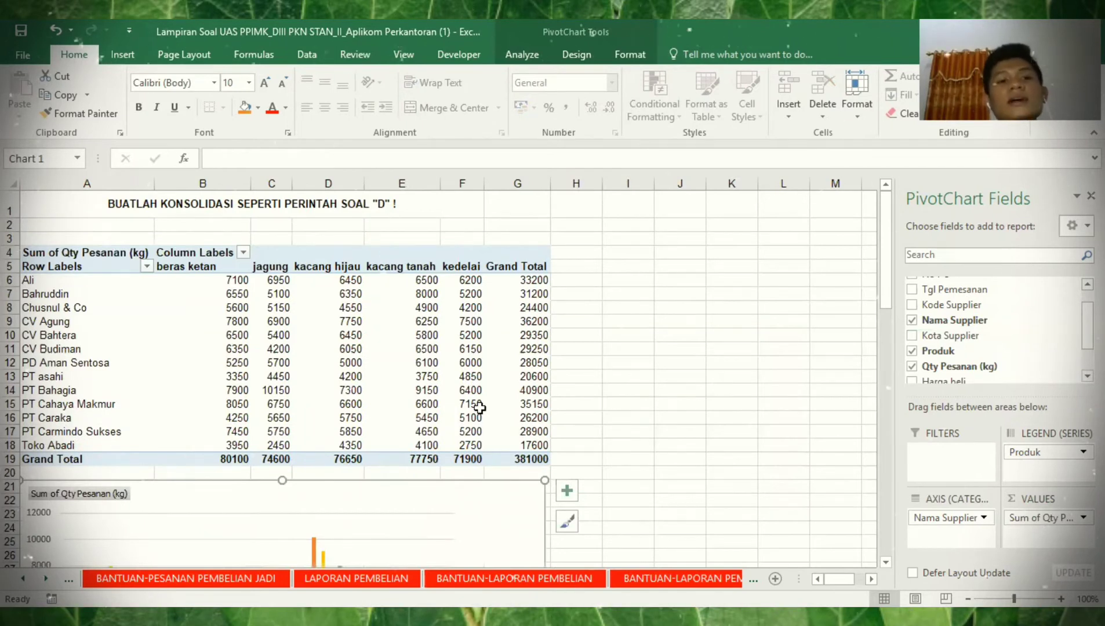
mouse_move(479, 407)
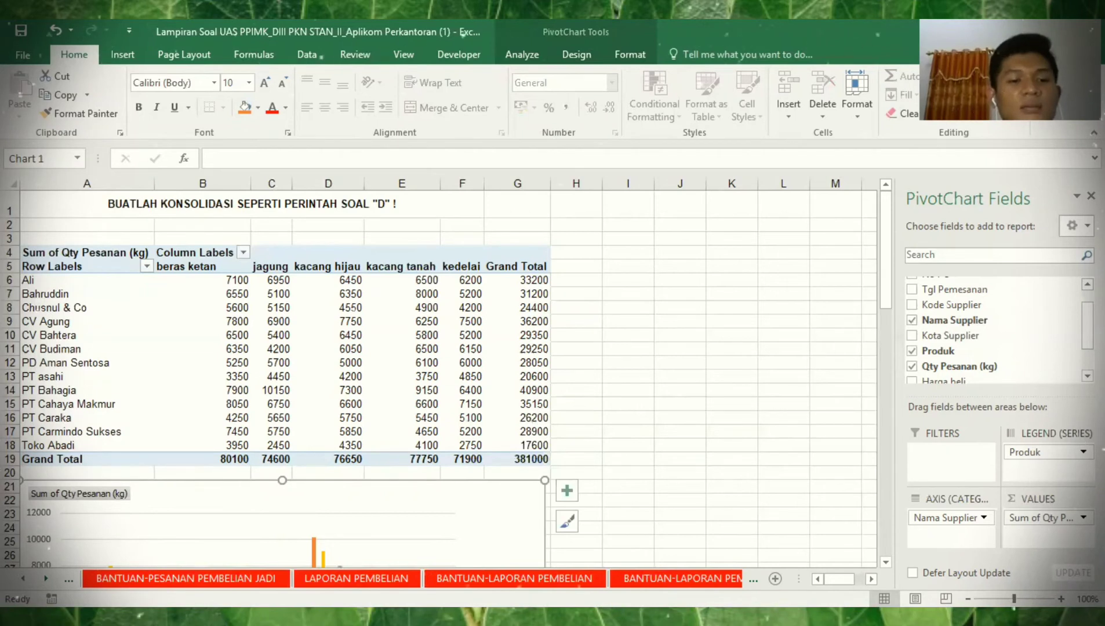
click(23, 578)
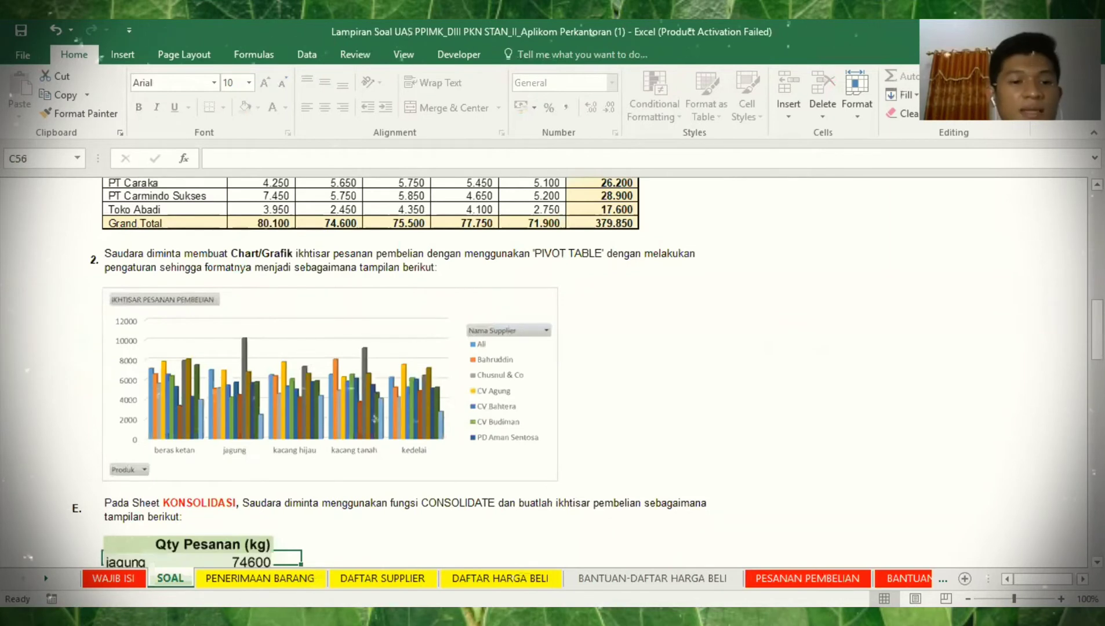
- Read question E on SOAL, then view the KONSOLIDASI and BANTUAN-KONSOLIDASI sheets
drag(1097, 328, 1096, 373)
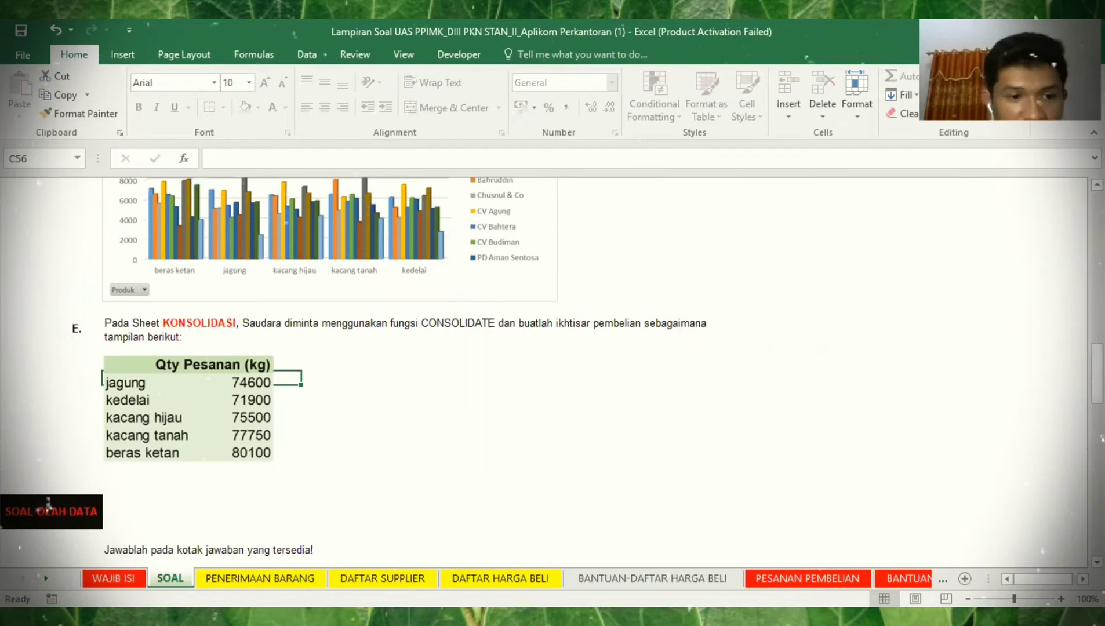
click(46, 579)
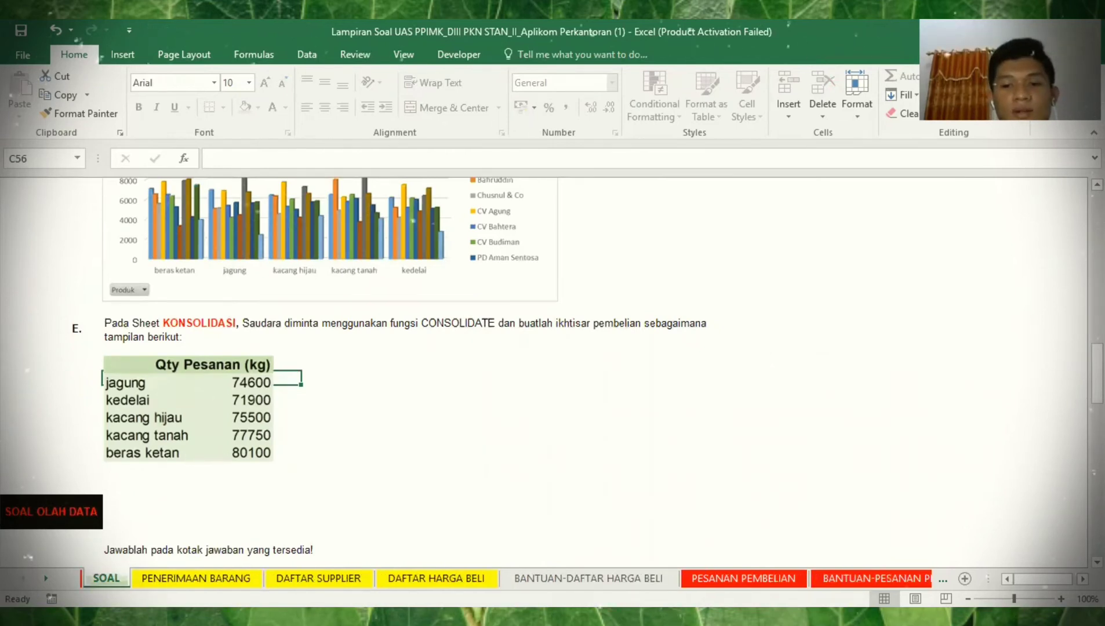
ctrl+click(46, 579)
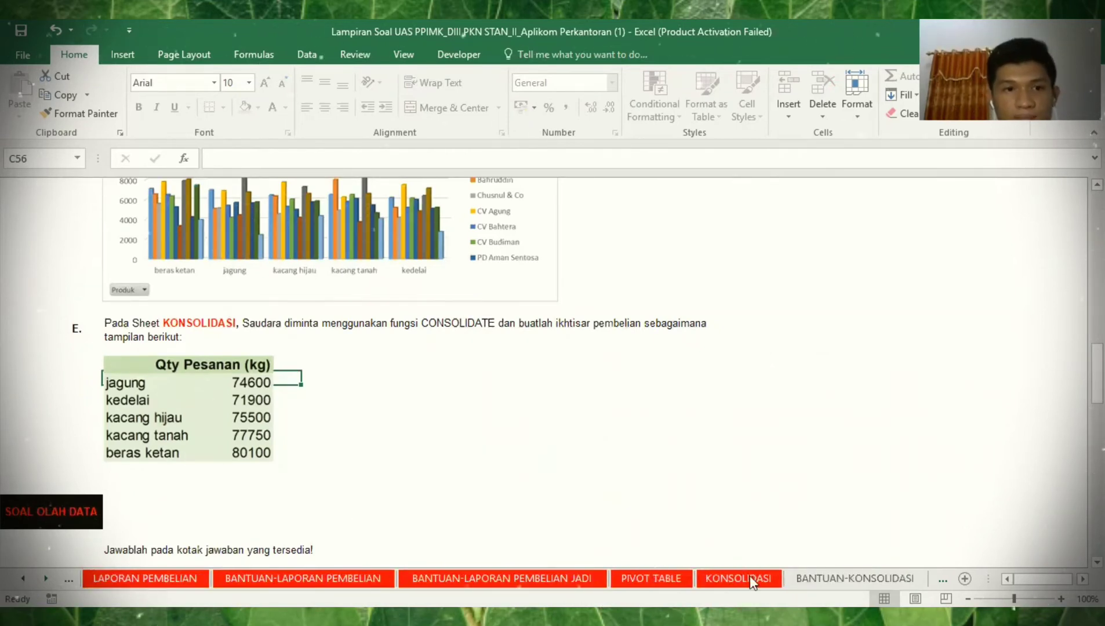
click(751, 579)
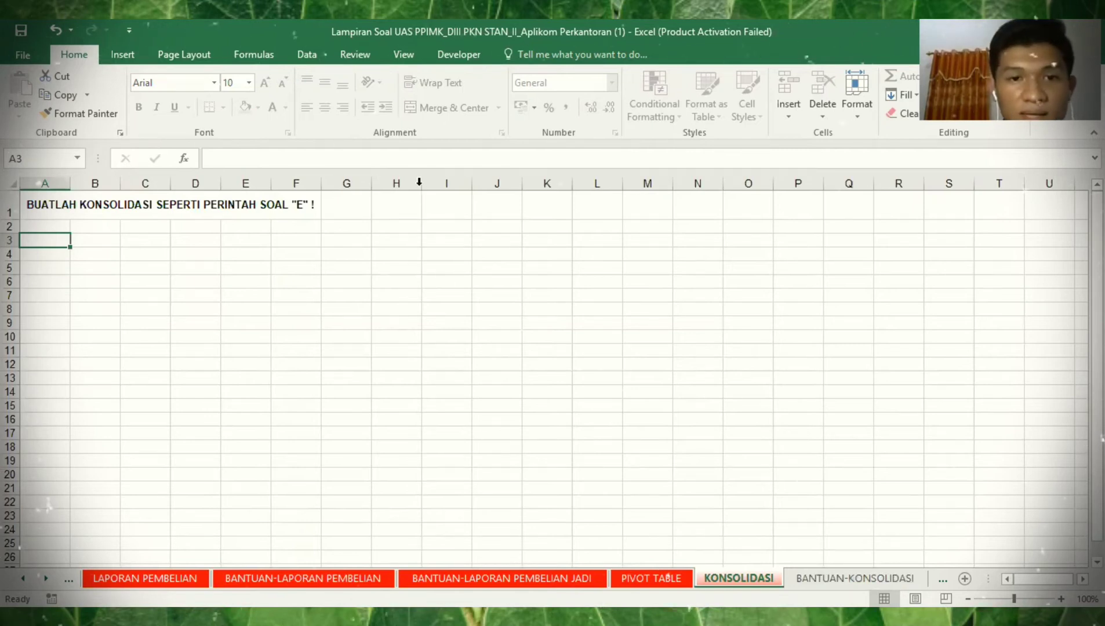
click(446, 282)
click(396, 184)
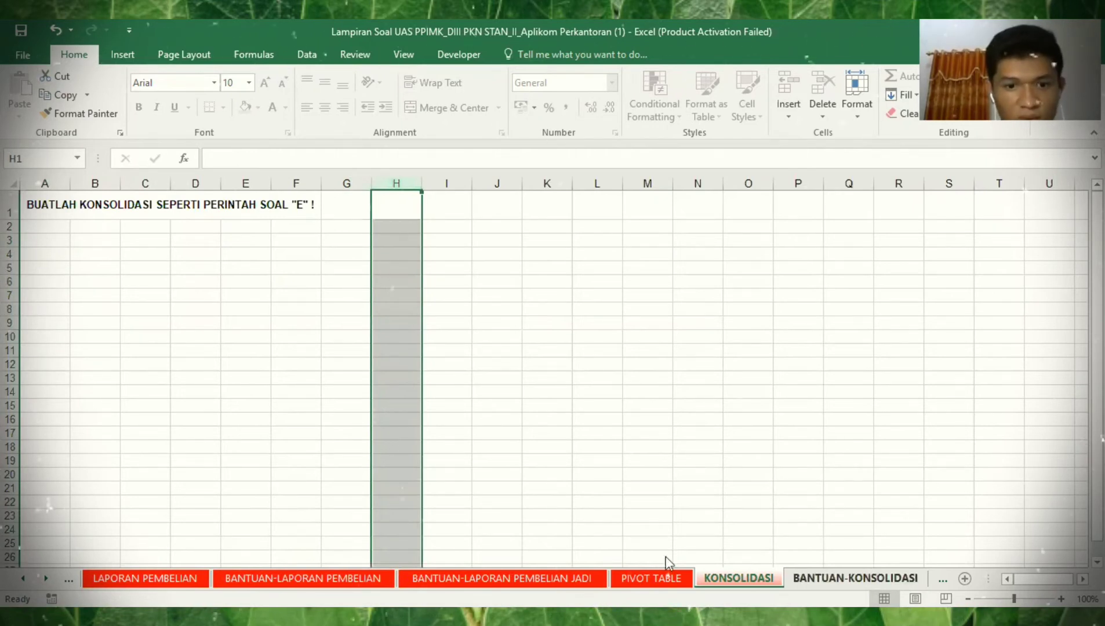
key(ctrl+Page_Down)
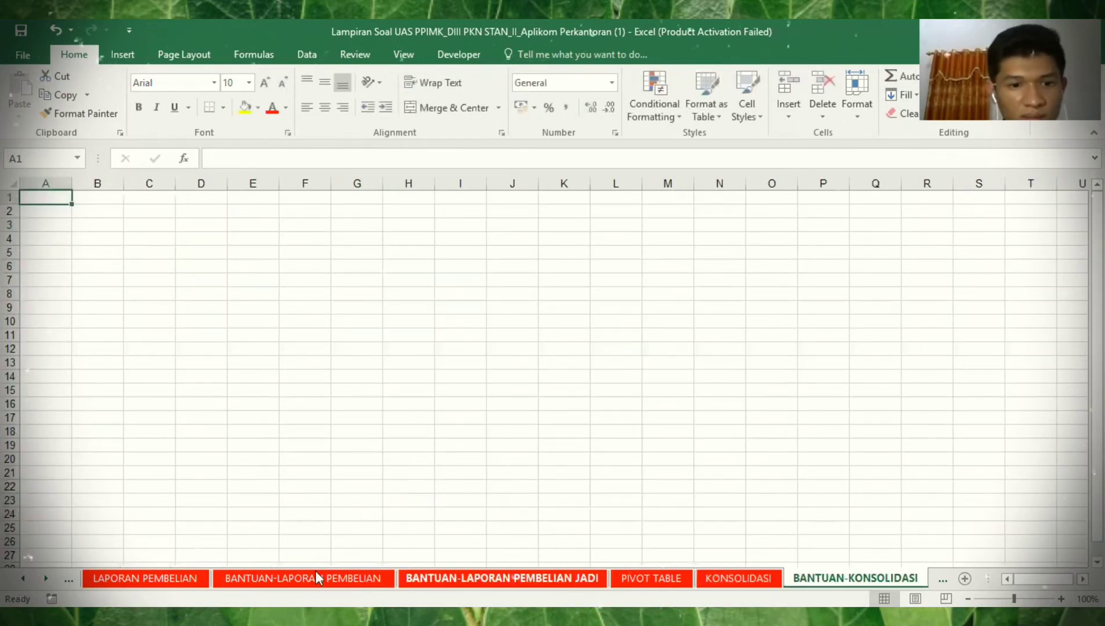
click(145, 578)
- Filter Kode Supplier to AA-001 only (70 of 1475 records) and copy the filtered table
click(27, 576)
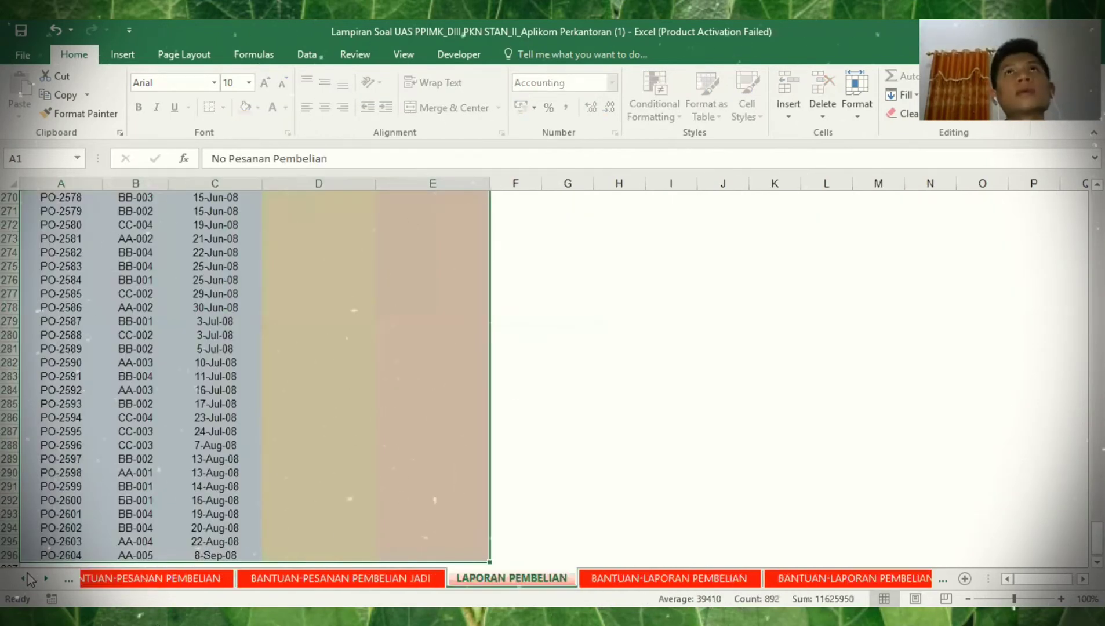
click(26, 577)
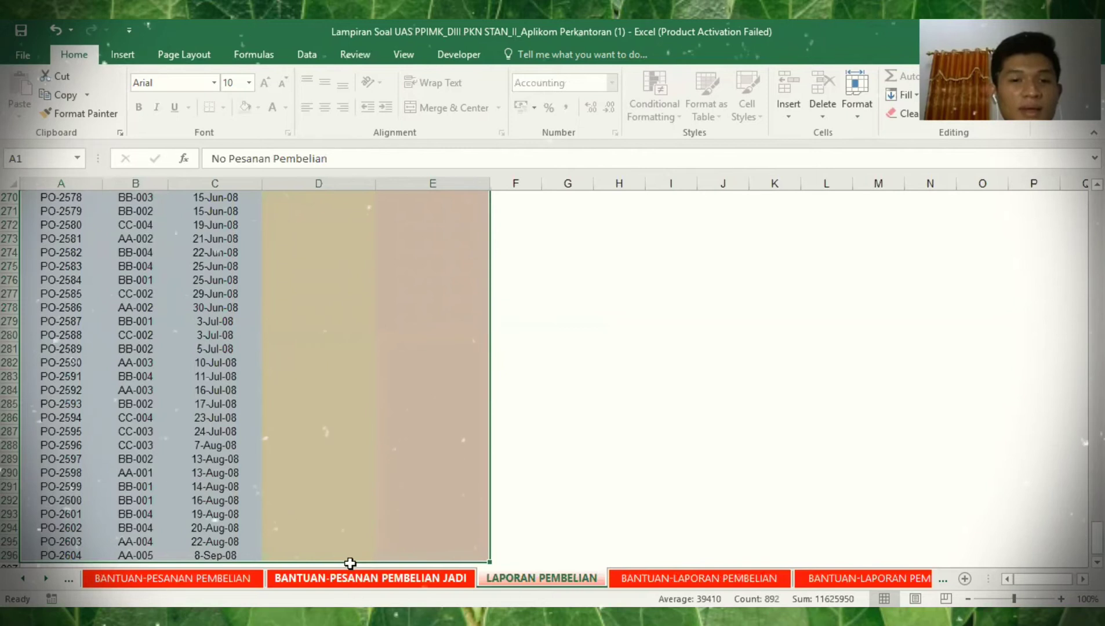
key(ctrl+Page_Up)
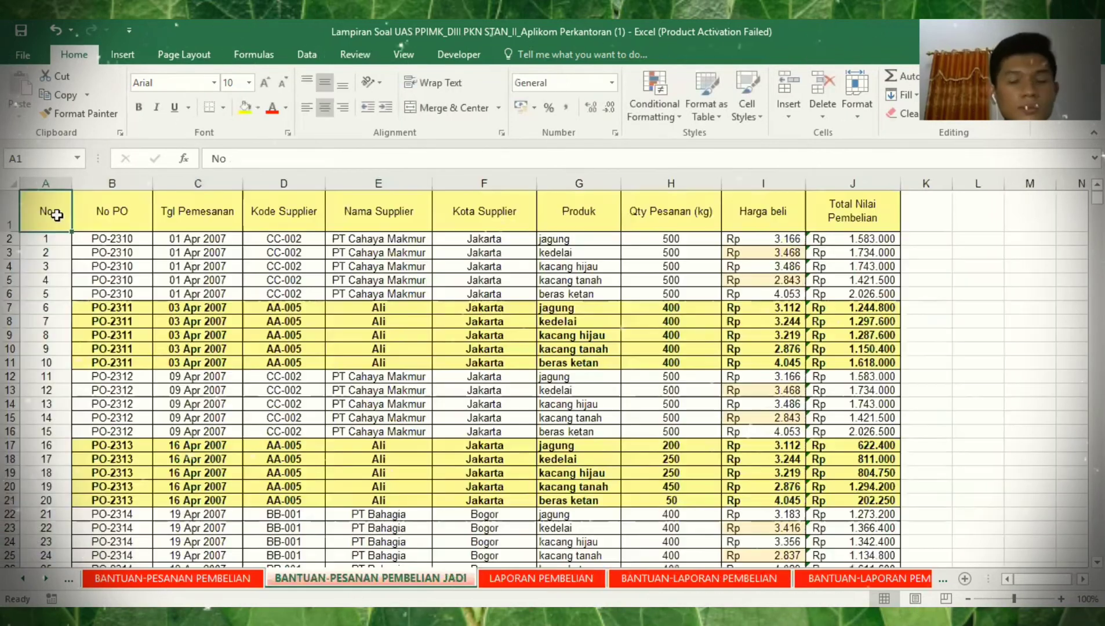
key(shift+Right)
key(shift+Right)
key(shift+Right)
key(shift+Right)
key(shift+Right)
key(shift+Right)
key(shift+Right)
key(shift+Right)
key(shift+Right)
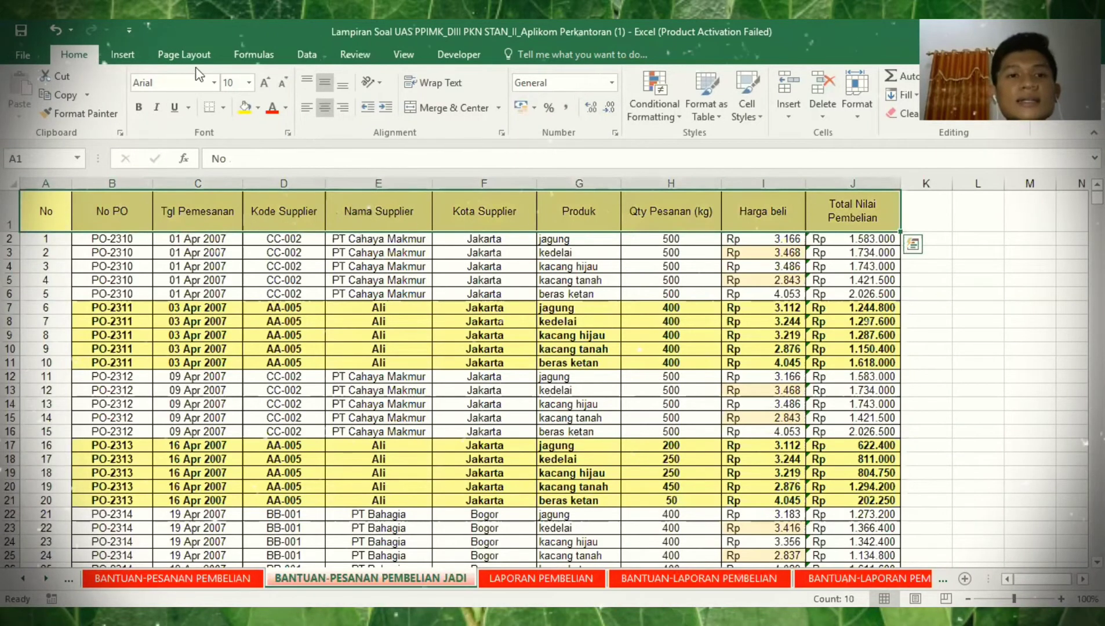
click(307, 54)
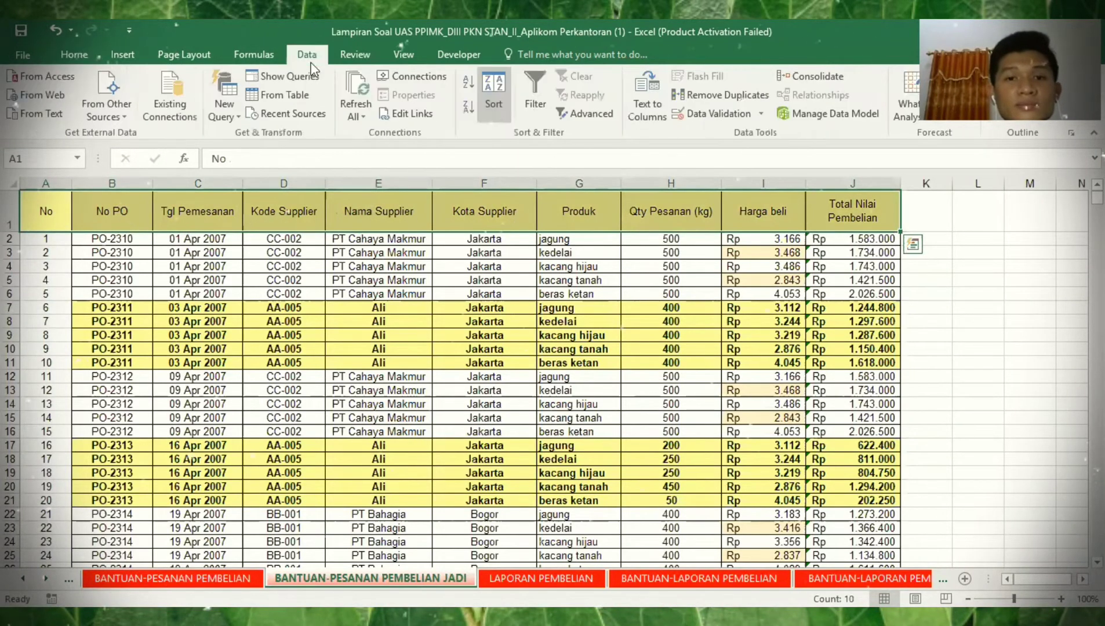
click(533, 108)
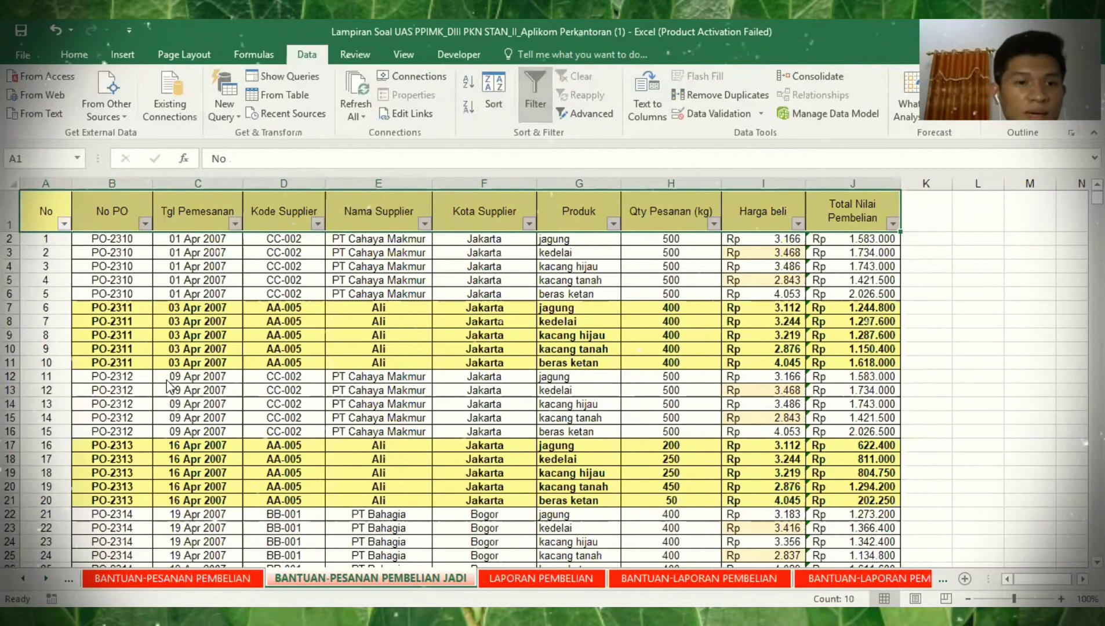
click(317, 226)
click(156, 381)
click(156, 394)
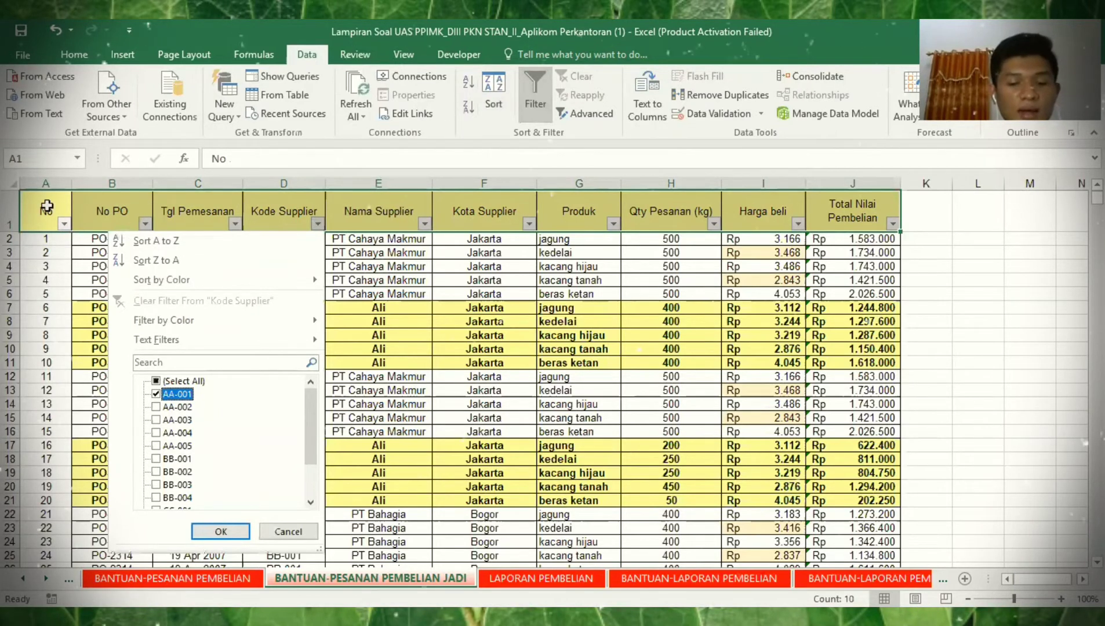
key(Return)
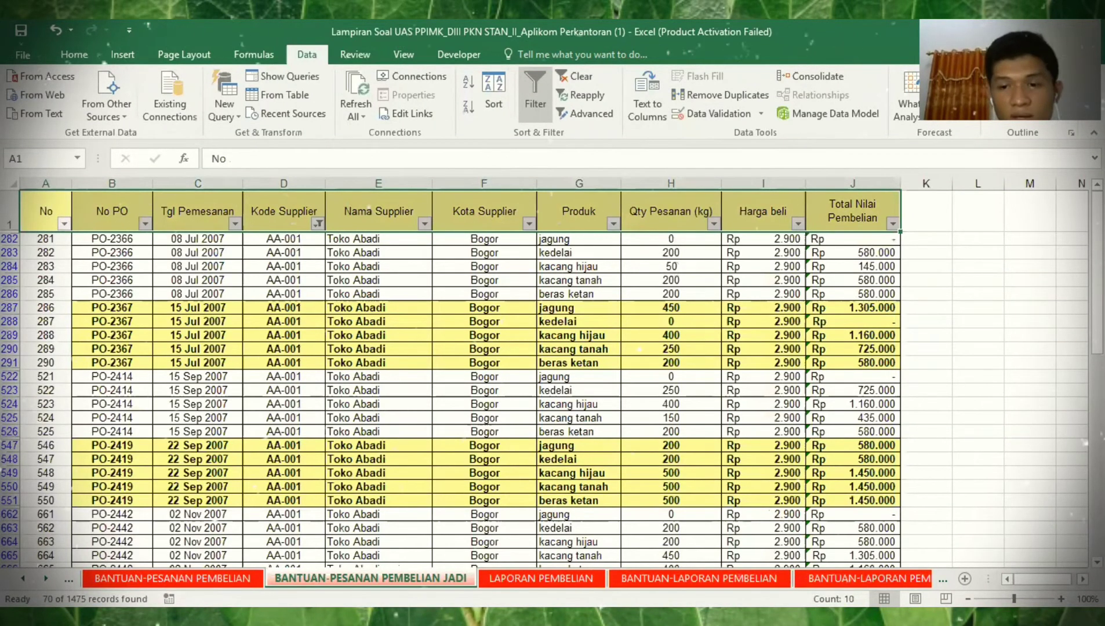
key(ctrl+shift+End)
key(ctrl+c)
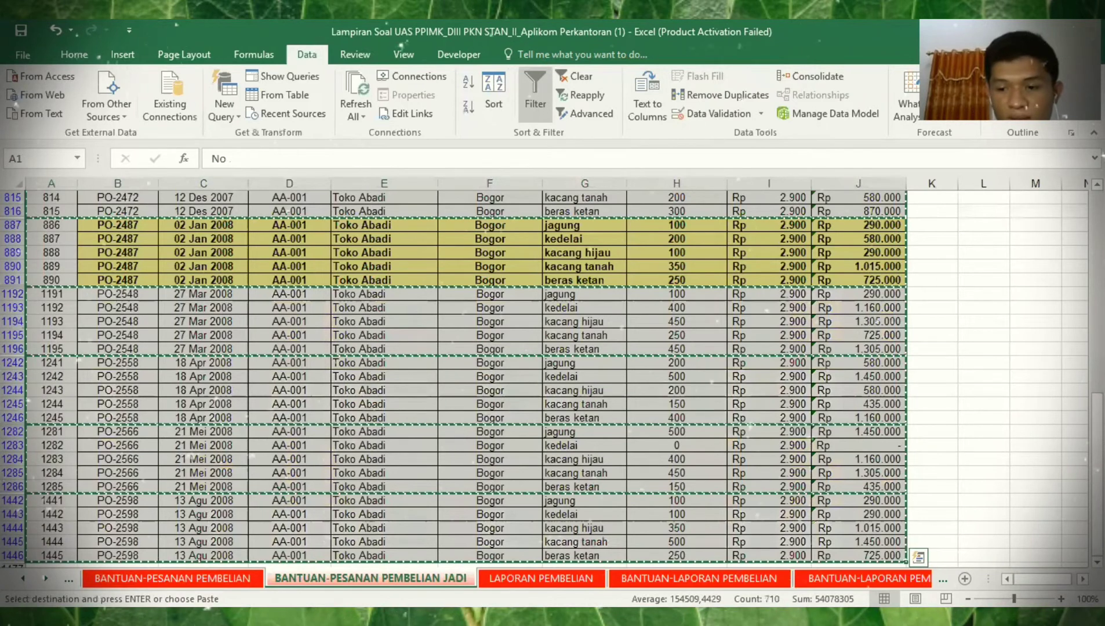
- Paste the AA-001 rows at A3 of BANTUAN-KONSOLIDASI and AutoFit the column widths
key(ctrl+Page_Down)
key(ctrl+Page_Down)
key(ctrl+Page_Down)
key(ctrl+Page_Down)
key(ctrl+Page_Down)
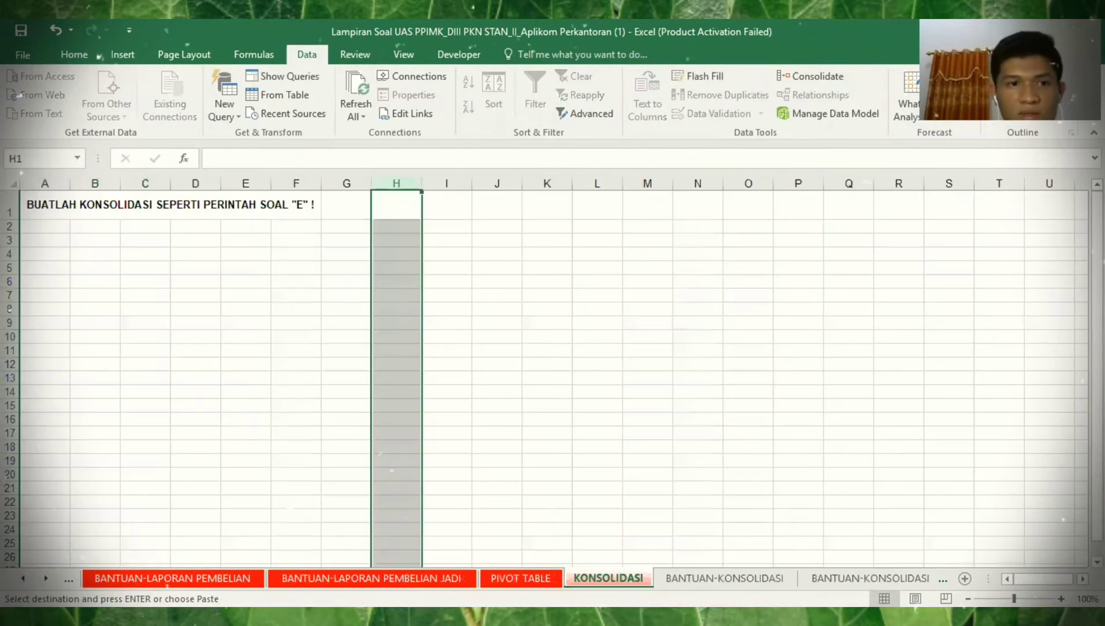
key(ctrl+Page_Down)
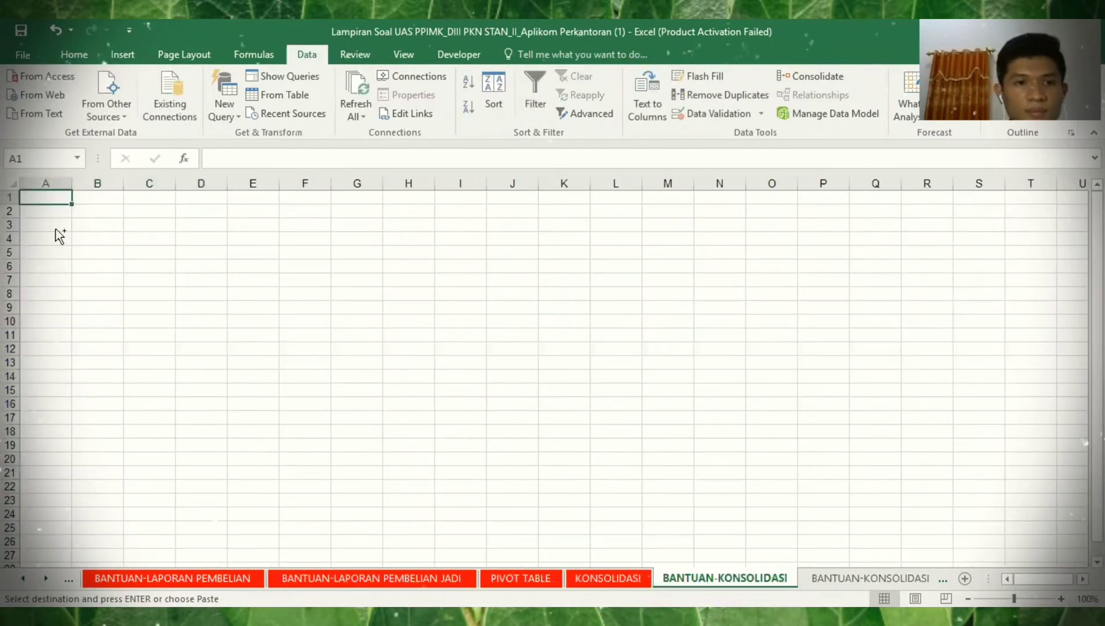
click(54, 226)
key(ctrl+v)
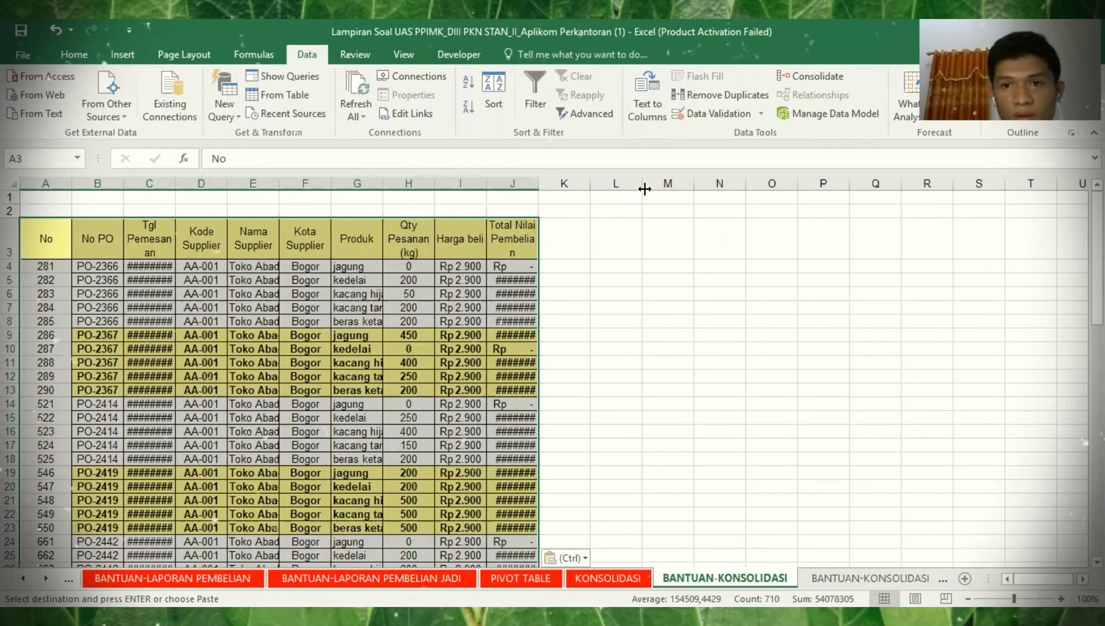
double_click(758, 186)
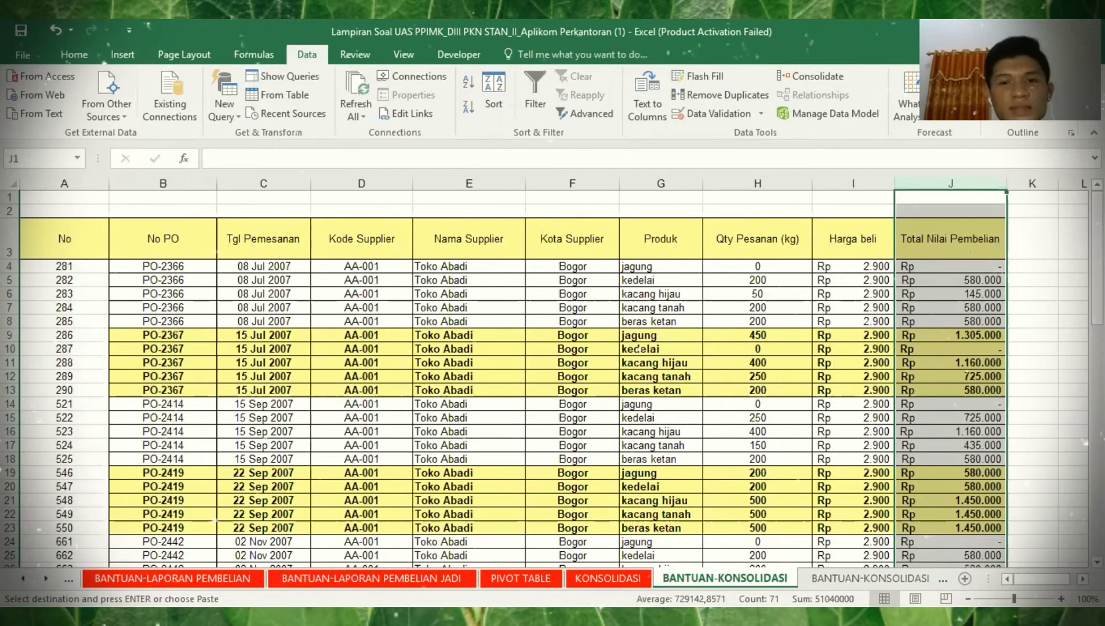
scroll(552, 377, down, 1)
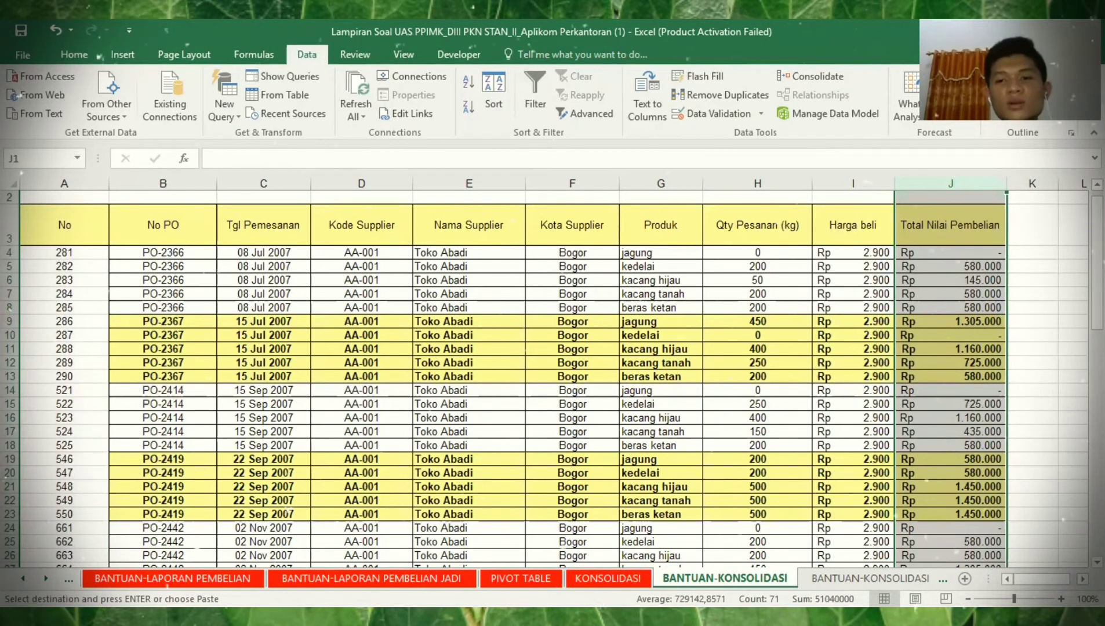
scroll(553, 377, down, 12)
scroll(553, 377, down, 3)
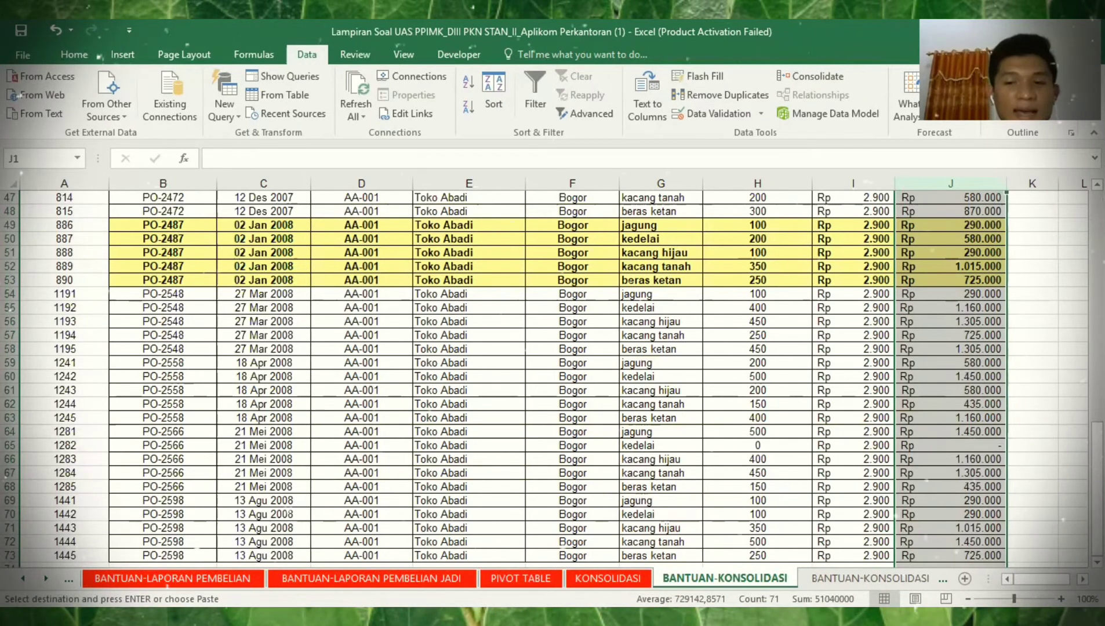
- Browse the Ali, Bahruddin, Chusnul & Co and CV Agung blocks on BANTUAN-KONSOLIDASI JADI
click(859, 578)
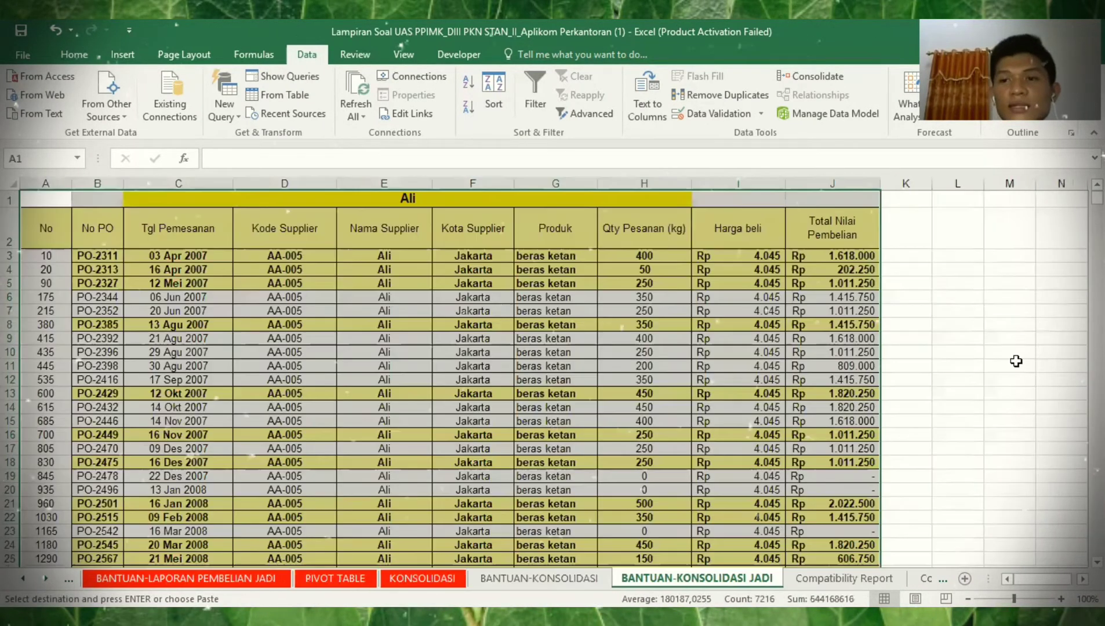
click(906, 352)
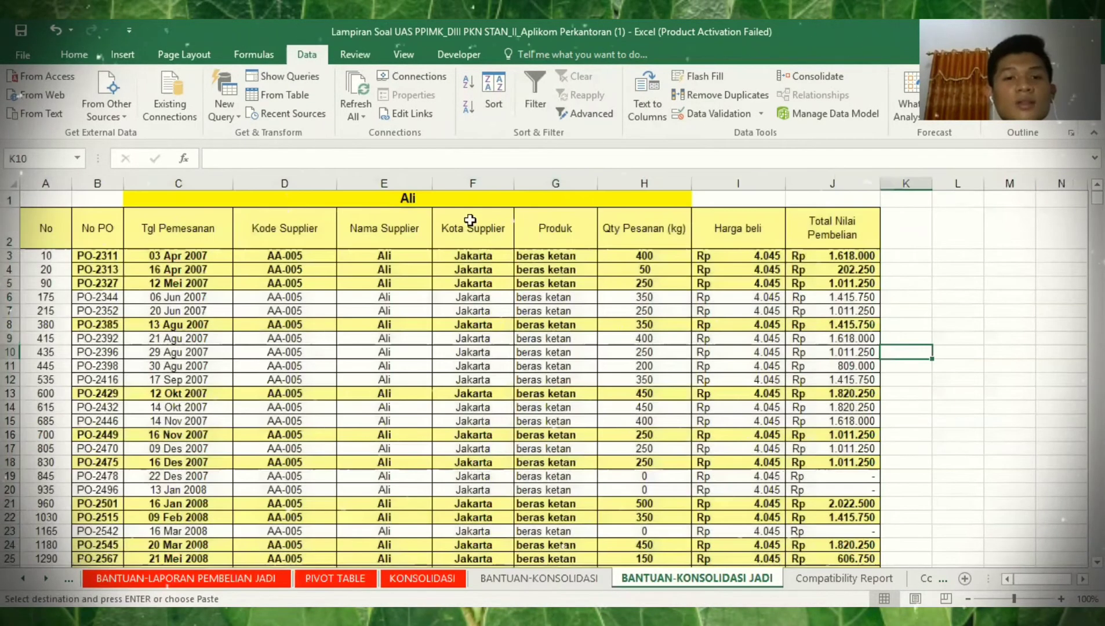
click(460, 202)
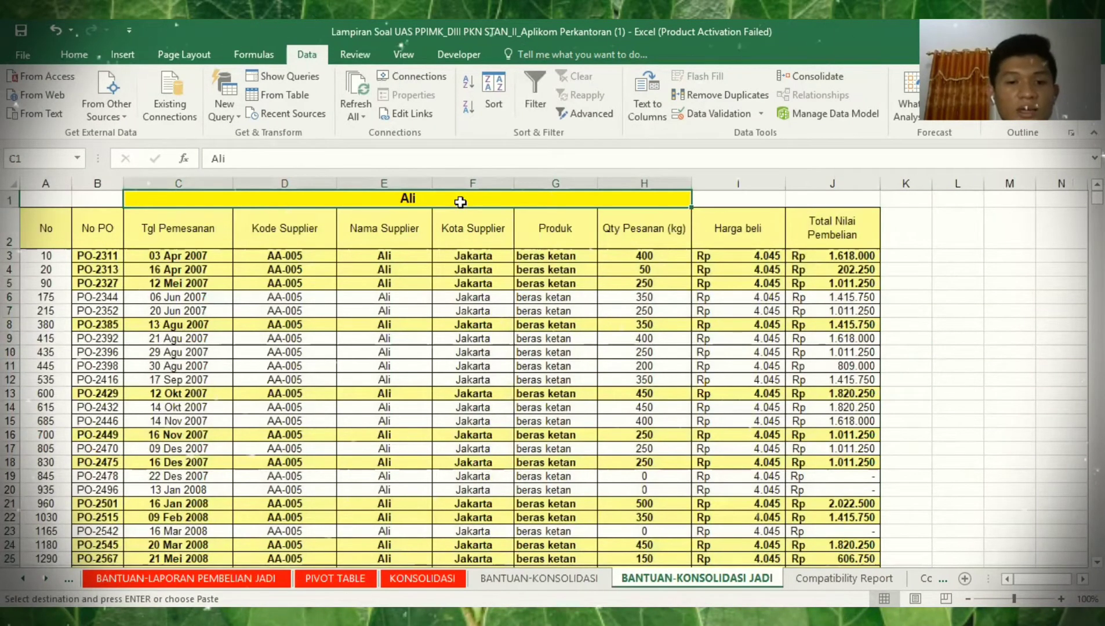
key(ctrl+Down)
key(ctrl+Down)
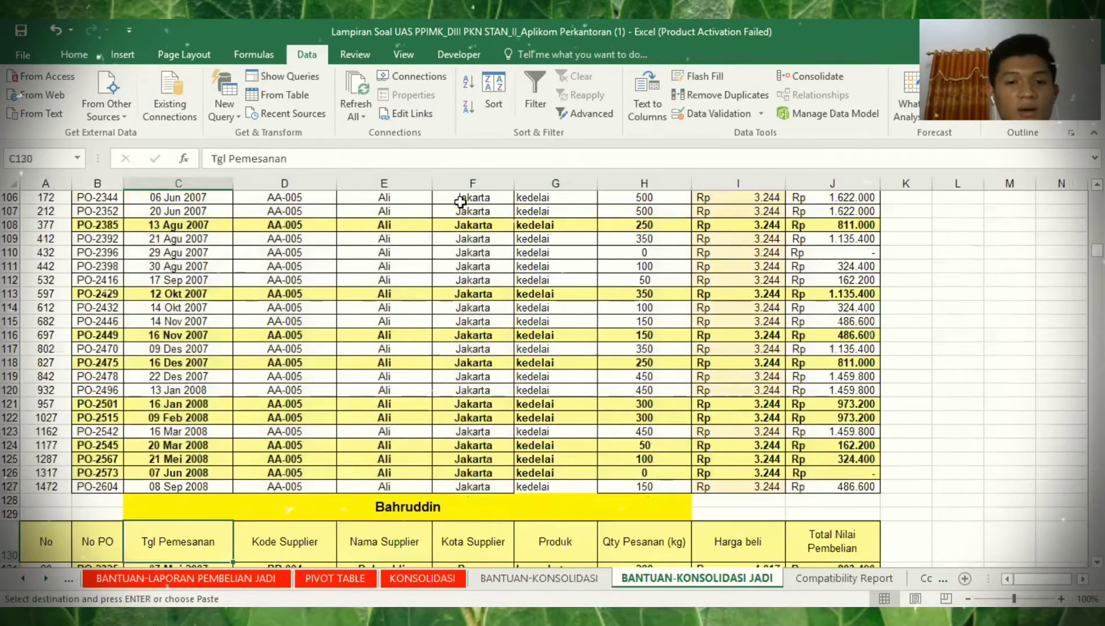
key(ctrl+Down)
key(ctrl+Down)
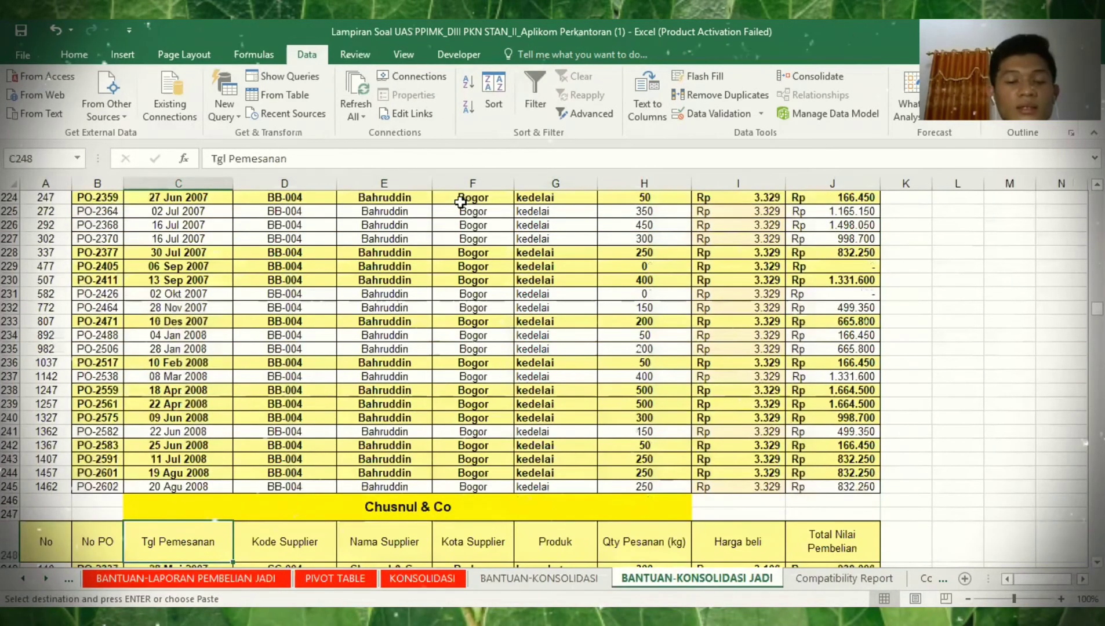
key(ctrl+Down)
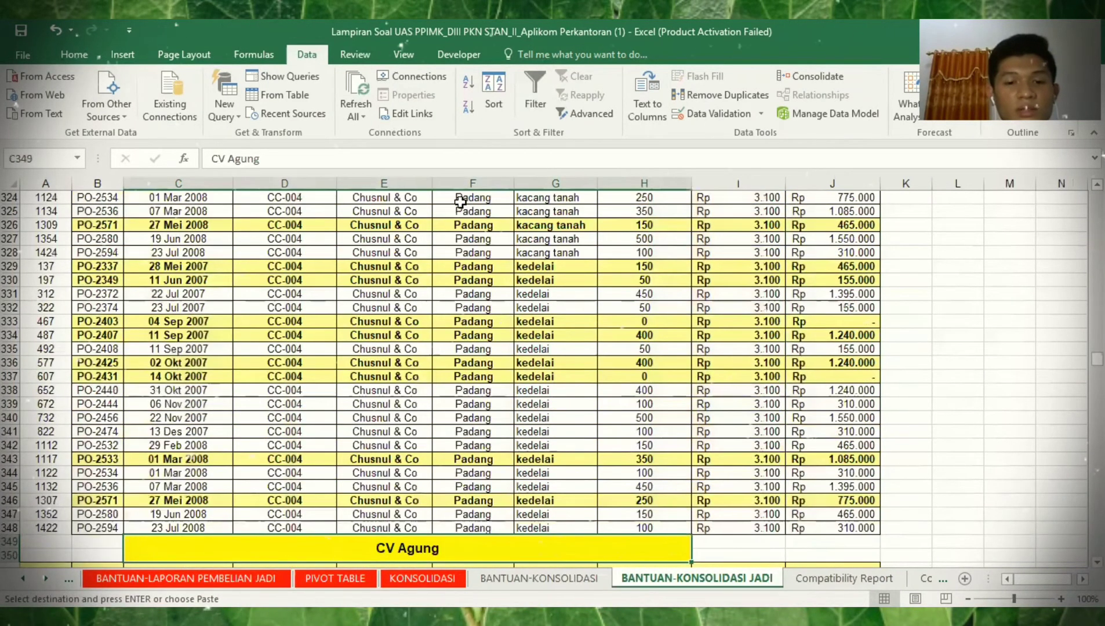
key(ctrl+Down)
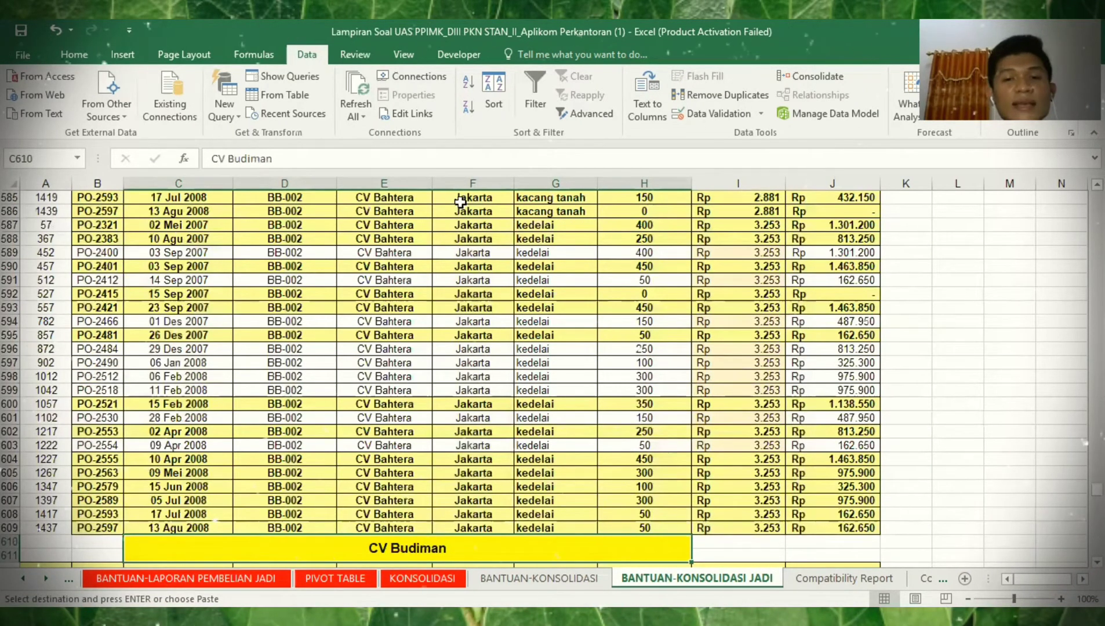
key(ctrl+Up)
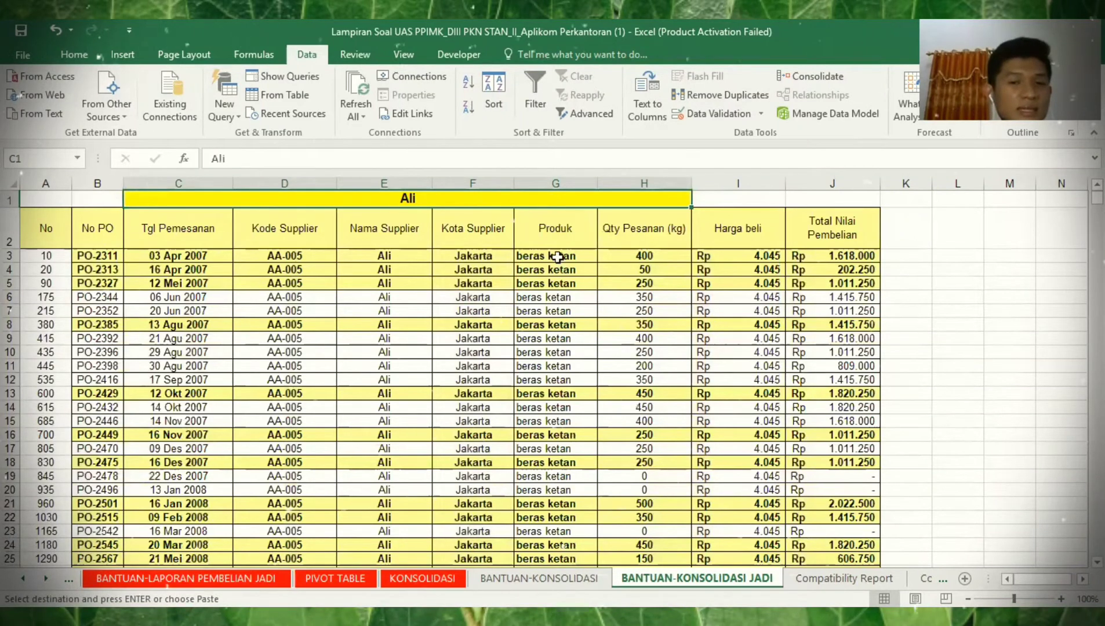
- Select Ali's beras ketan products and order quantities to check their total
drag(557, 257, 556, 503)
drag(639, 257, 648, 461)
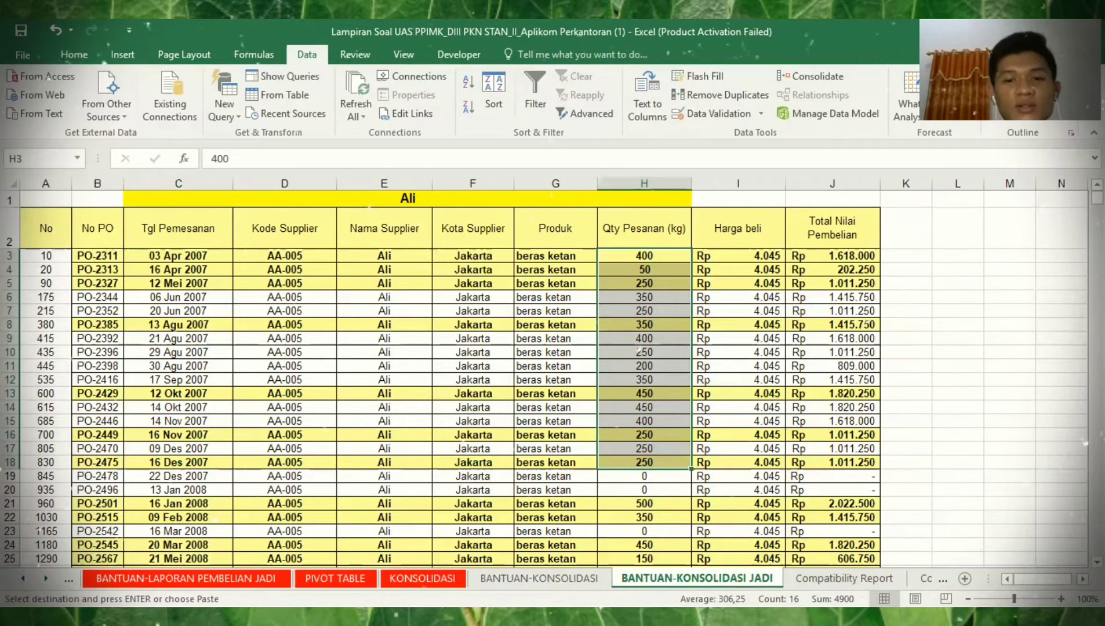
click(539, 578)
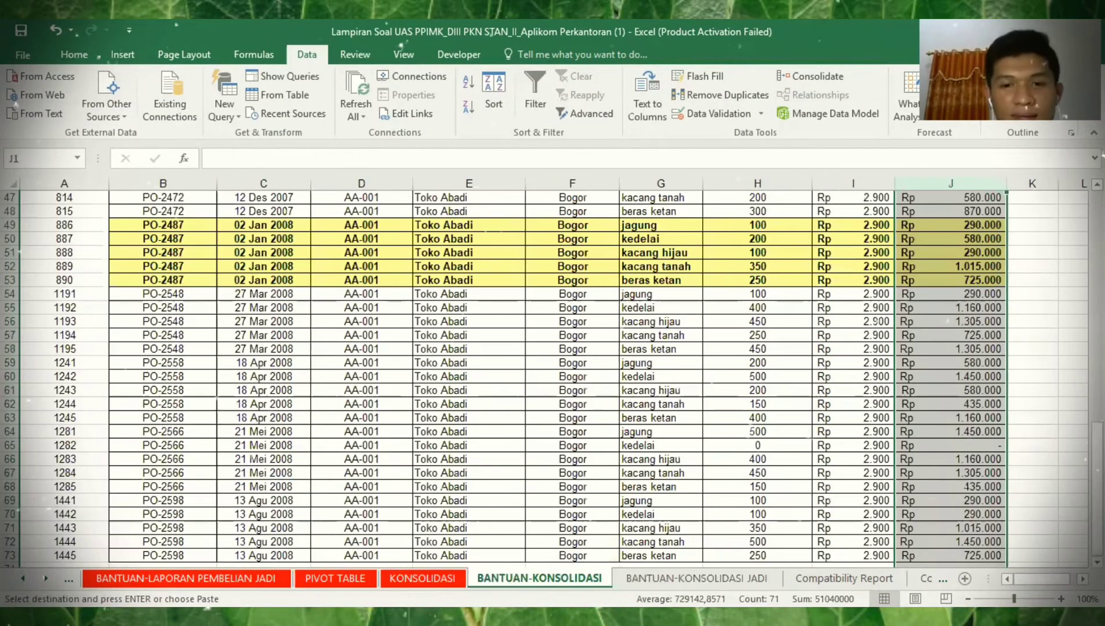
- At KONSOLIDASI A3, open Consolidate, delete the old DAFTAR HARGA BELI reference and choose Sum
click(427, 578)
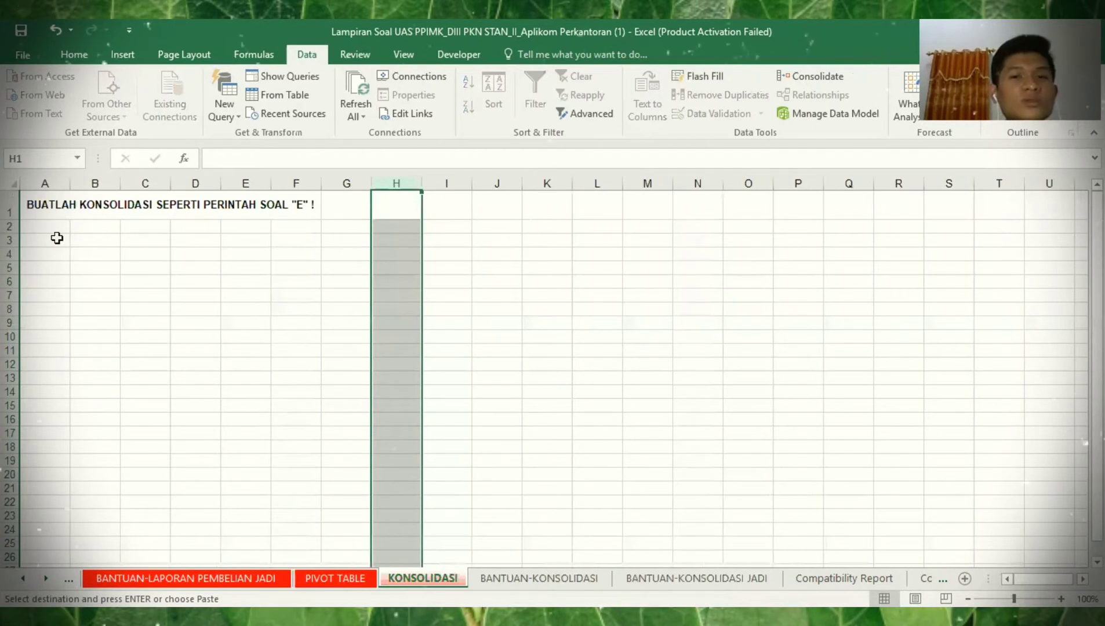
click(57, 238)
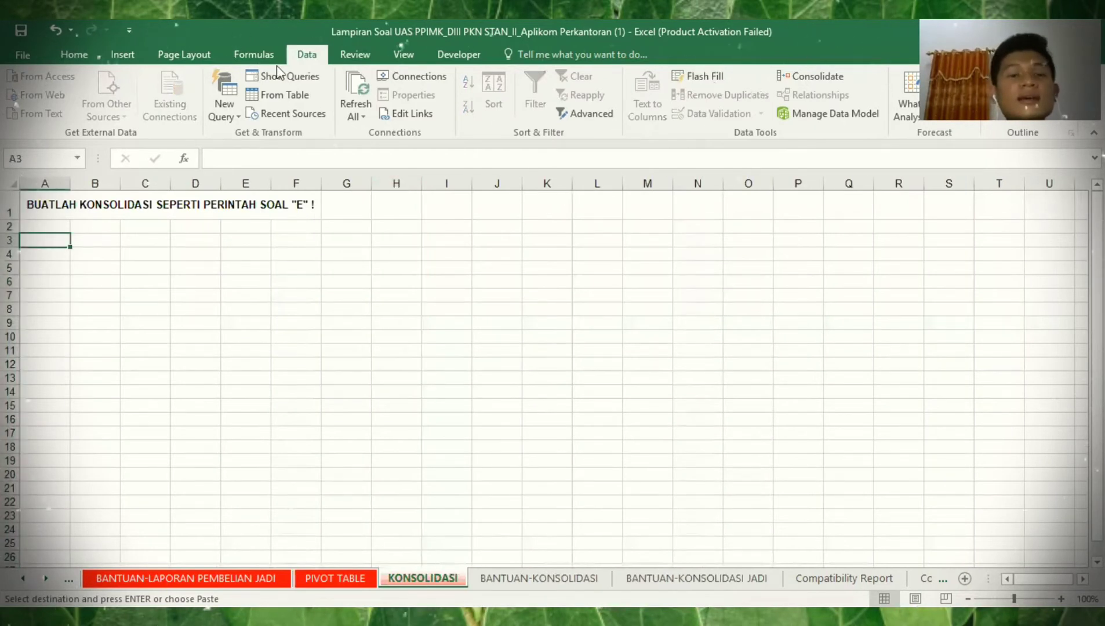
click(803, 76)
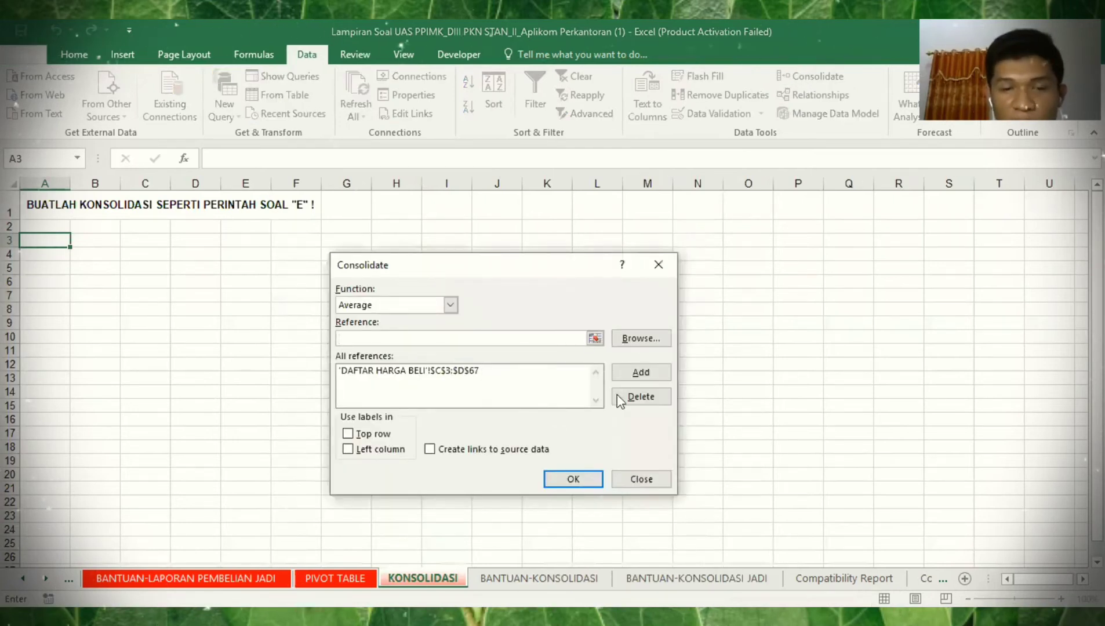
click(632, 397)
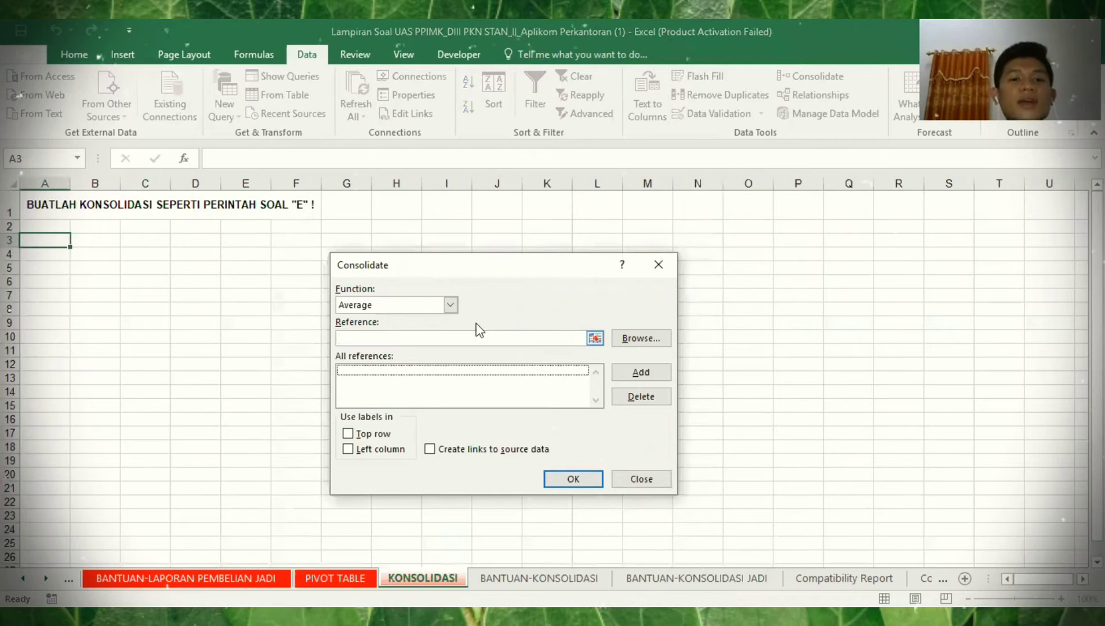
click(450, 336)
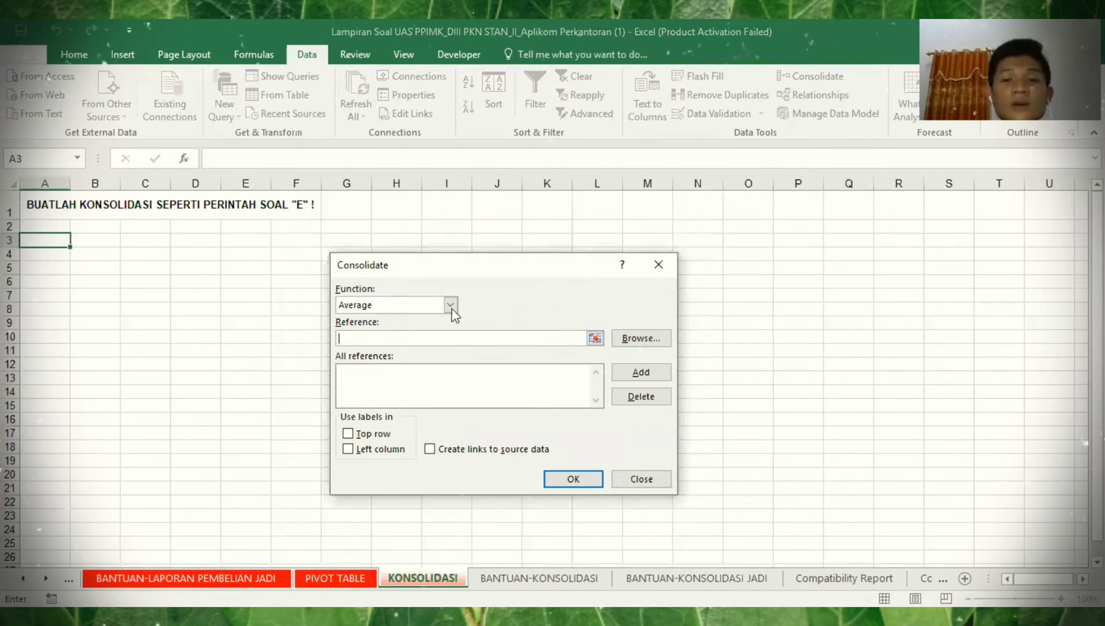
click(387, 309)
click(566, 342)
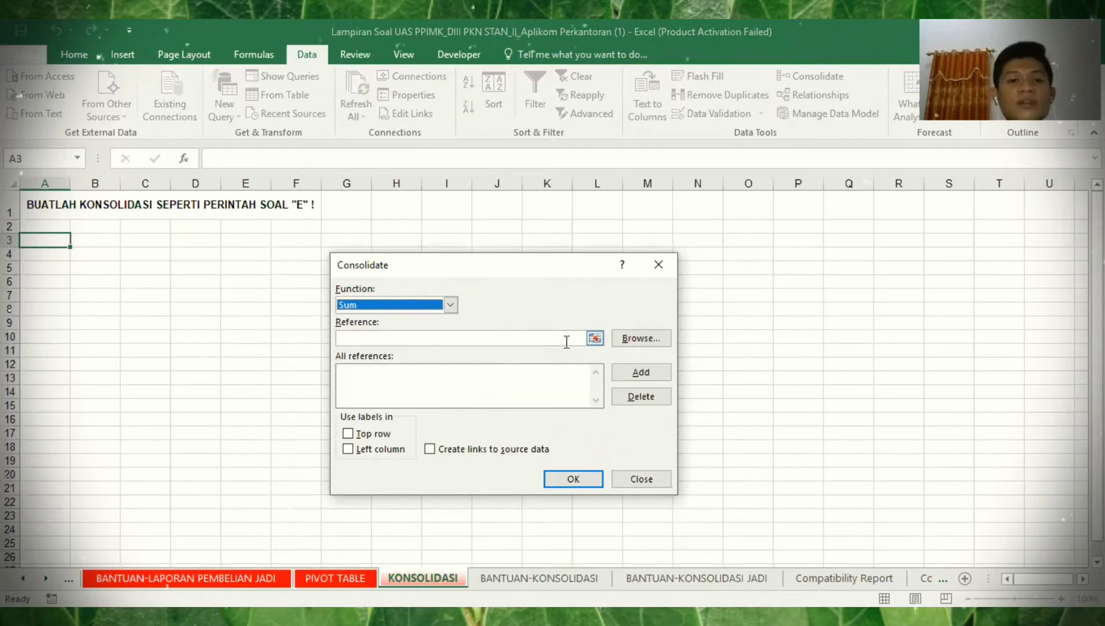
click(566, 342)
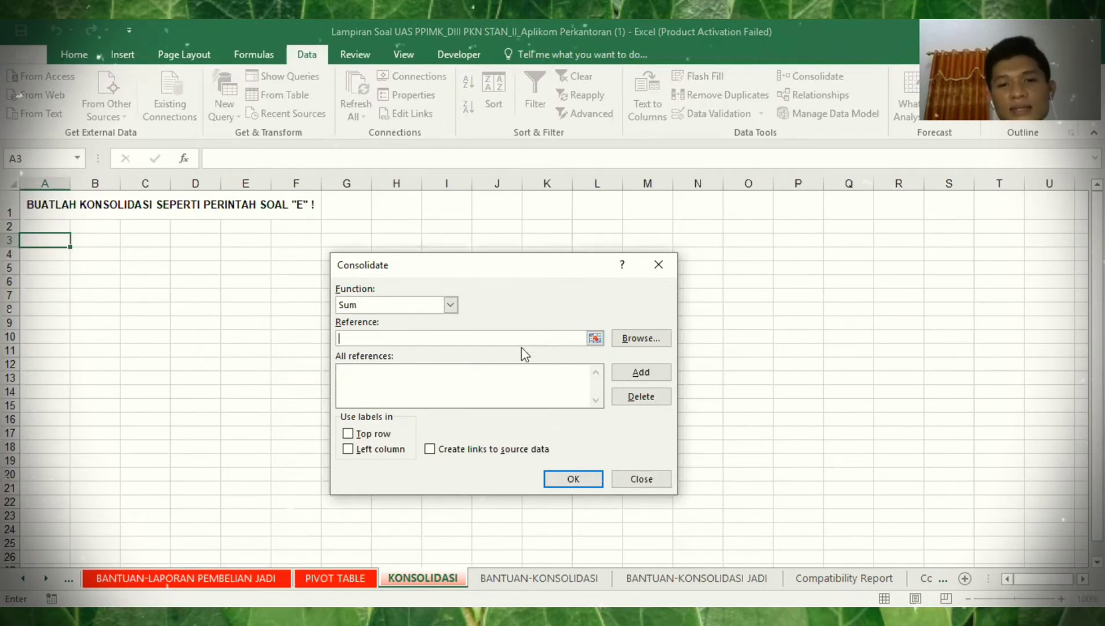
click(707, 578)
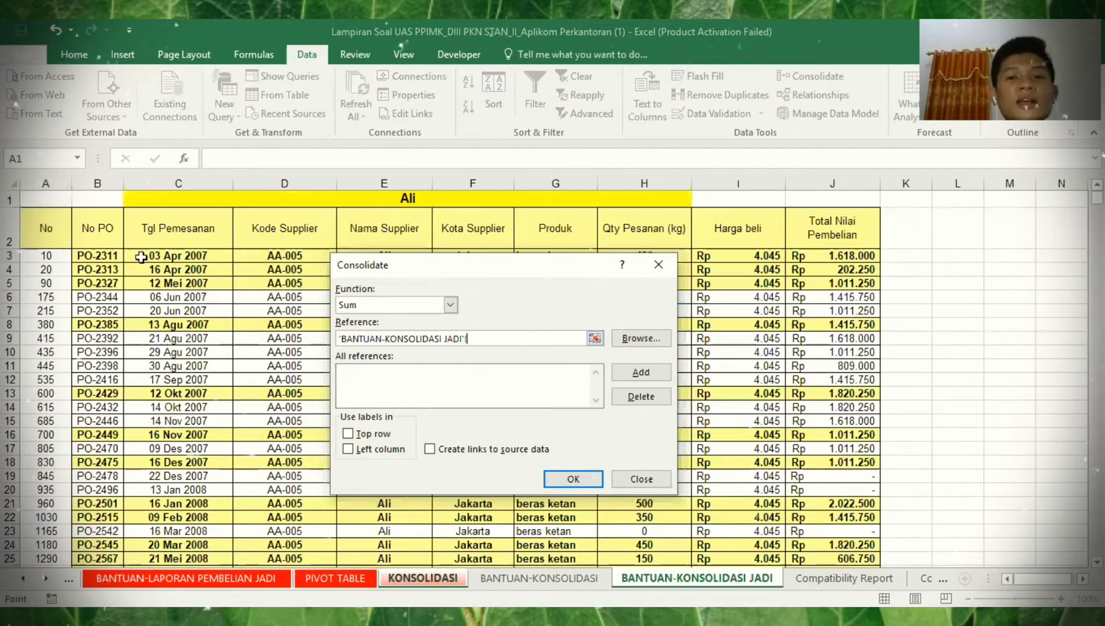
- Add the Ali range G2:H127 as the first consolidation source
drag(524, 277, 211, 251)
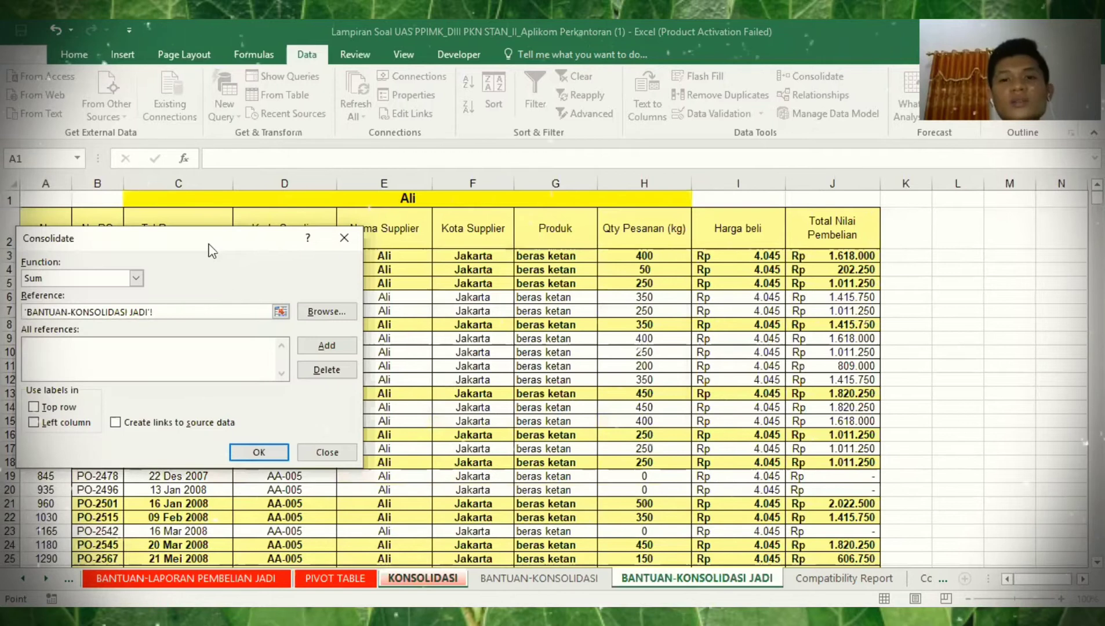
click(565, 227)
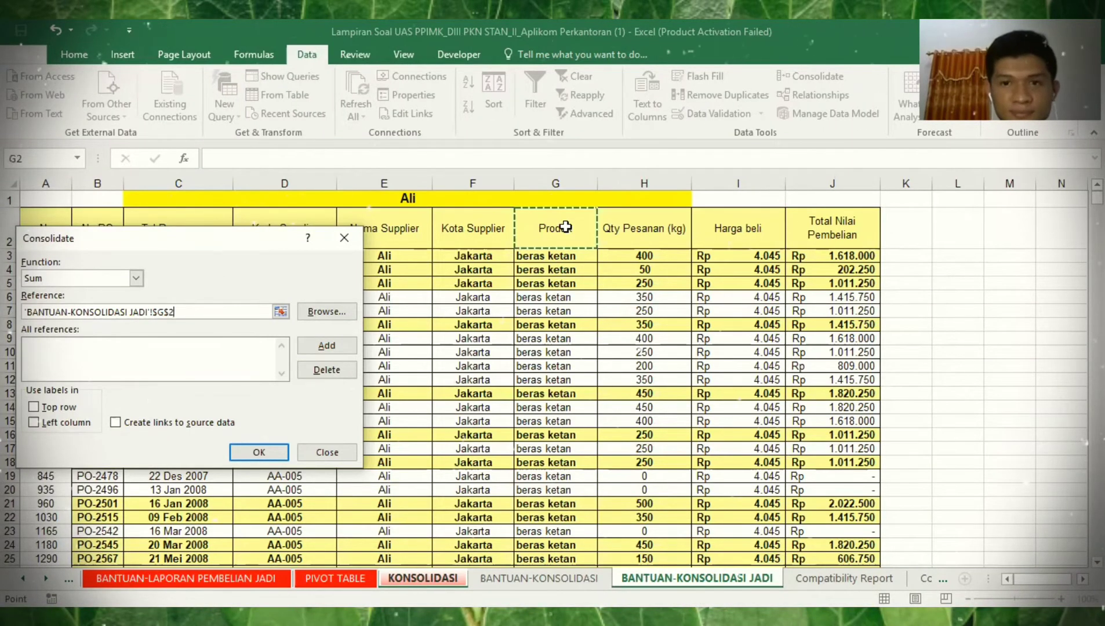
key(shift+Right)
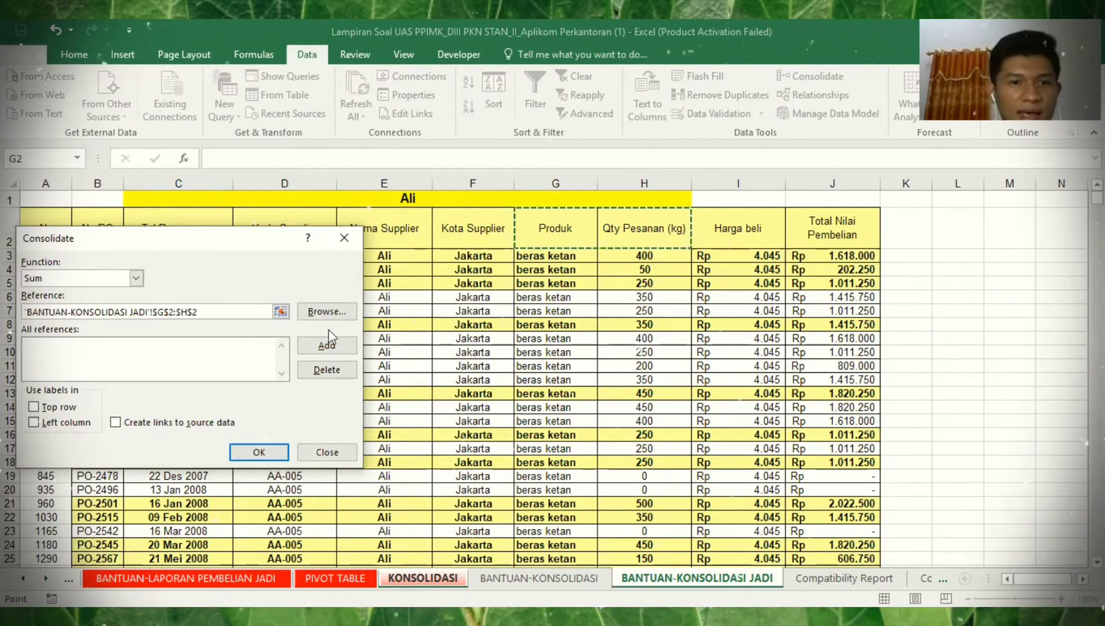
key(ctrl+shift+Down)
key(alt+a)
- Add the Bahruddin range G130:H245 as a second source
key(Down)
key(Down)
key(ctrl+Down)
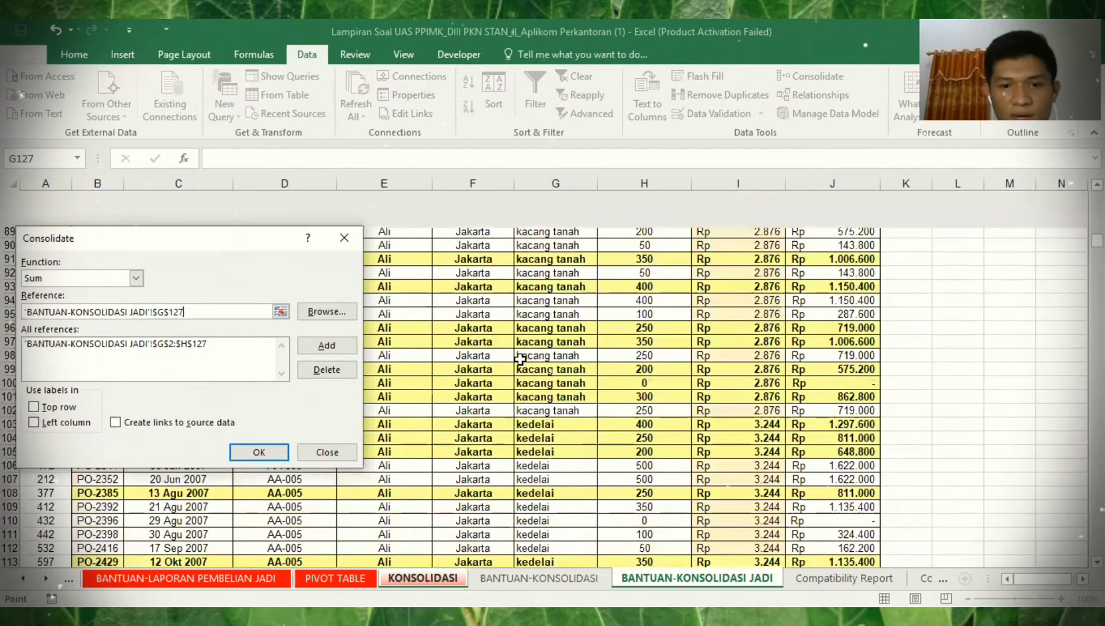
key(Down)
key(Down)
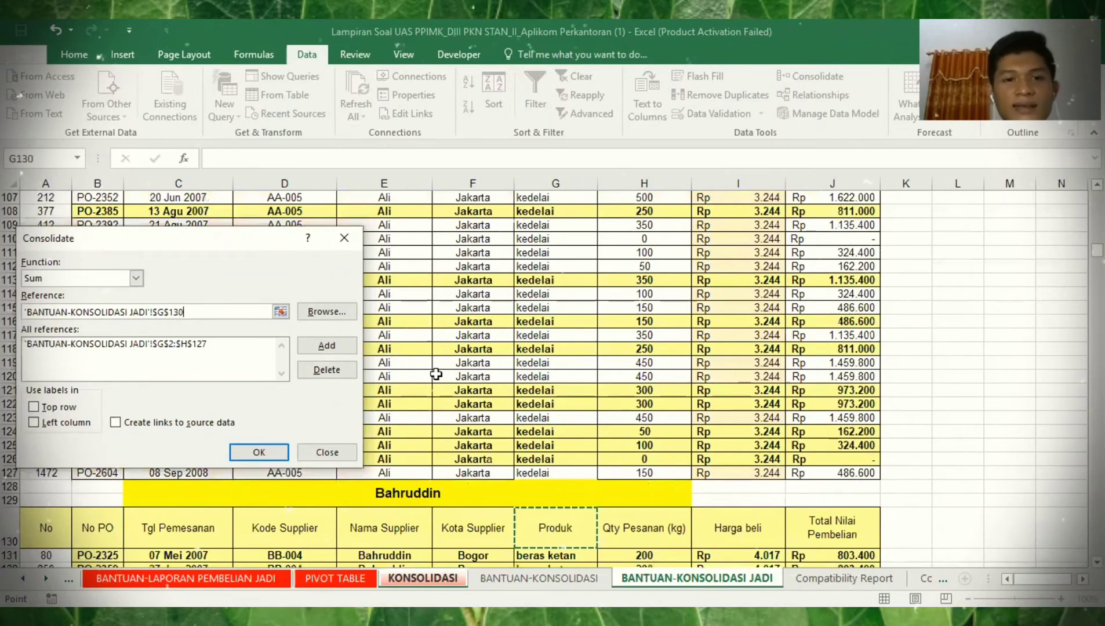
key(shift+Right)
key(ctrl+shift+Down)
key(alt+a)
- Select the Chusnul & Co range G248:H348 and run the consolidation, totalling 88800
key(Down)
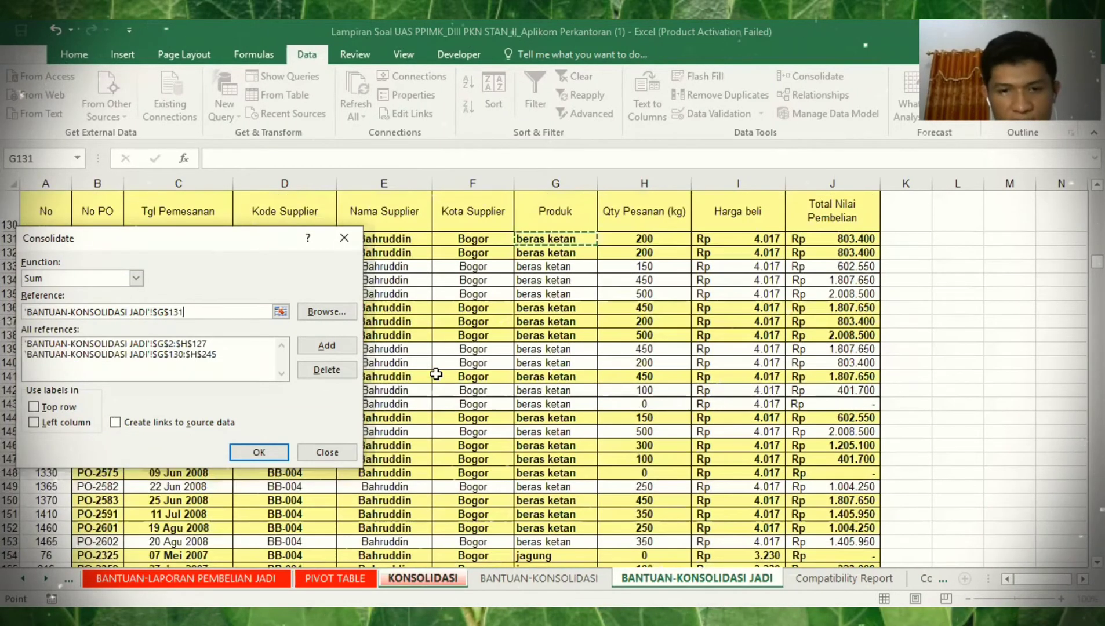
key(ctrl+Down)
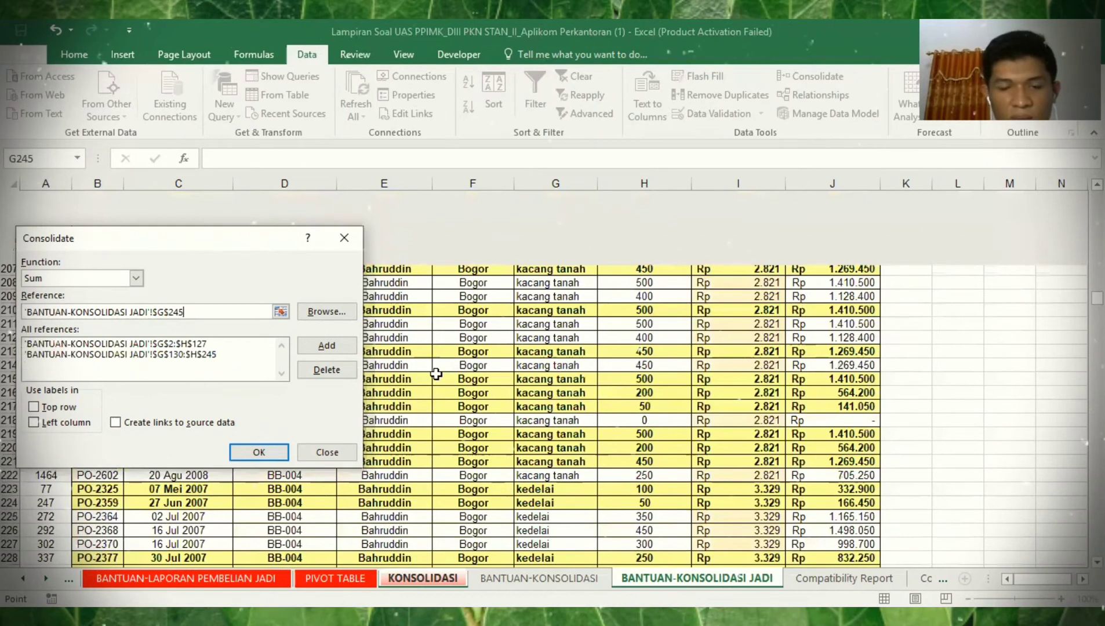
key(ctrl+Down)
key(Left)
key(Right)
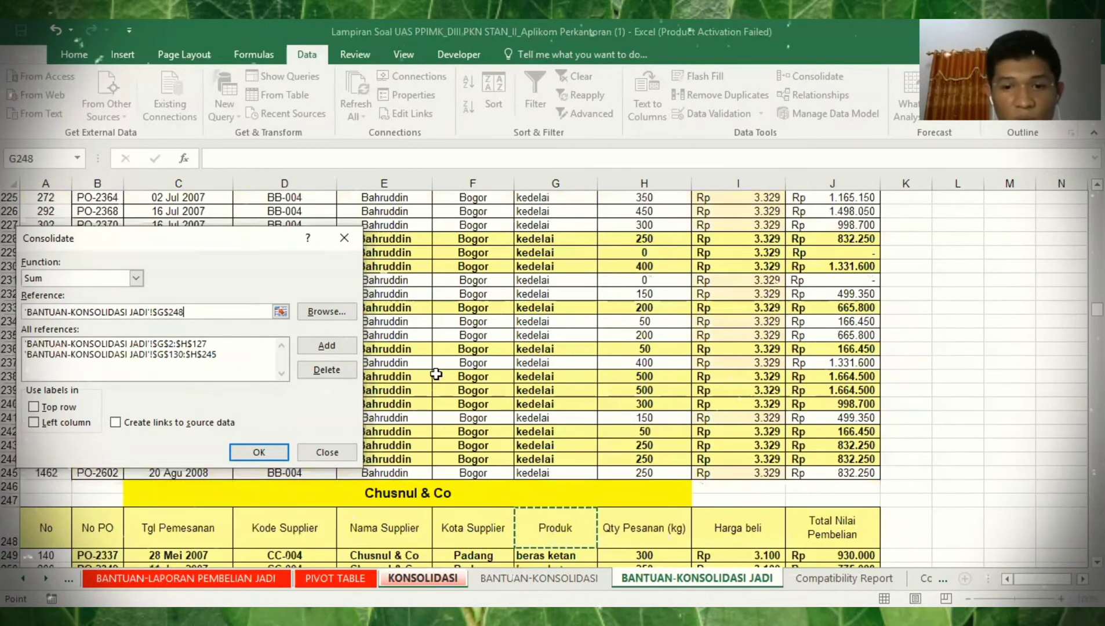
key(shift+Right)
key(ctrl+shift+Down)
click(261, 446)
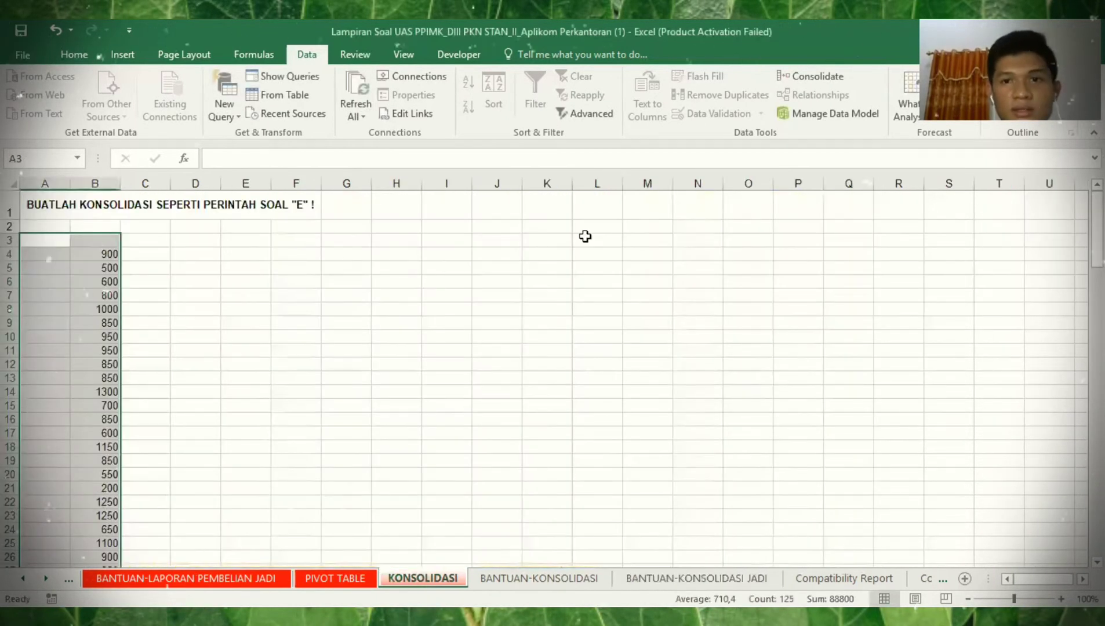
- Undo the consolidation result, reopen Consolidate, and clear the selected Chusnul & Co source reference
key(ctrl+z)
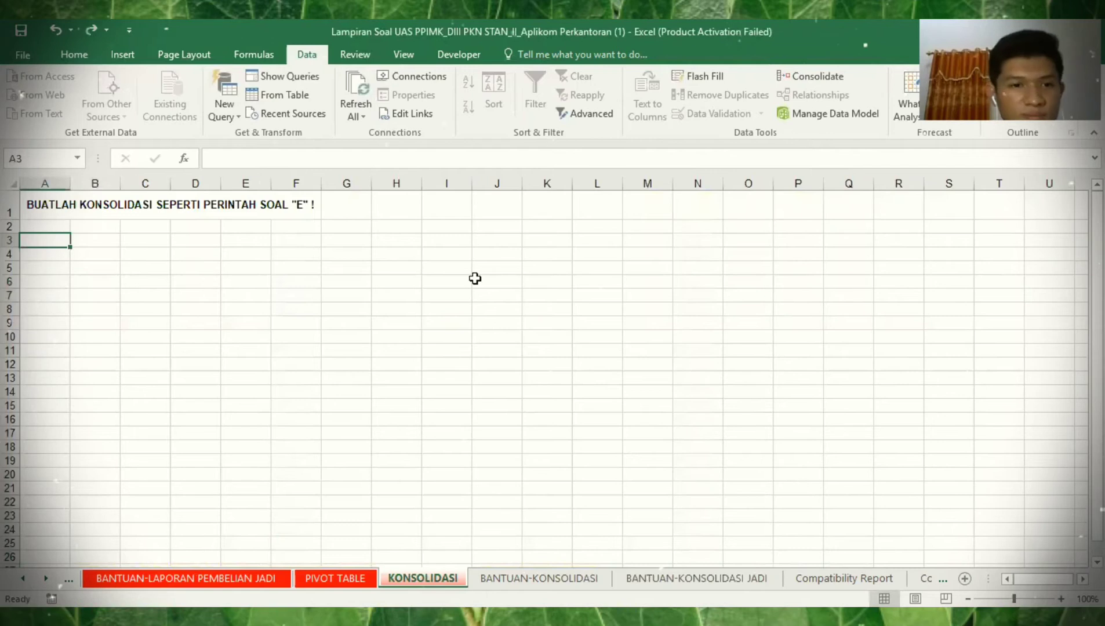
key(alt+a)
key(n)
click(197, 365)
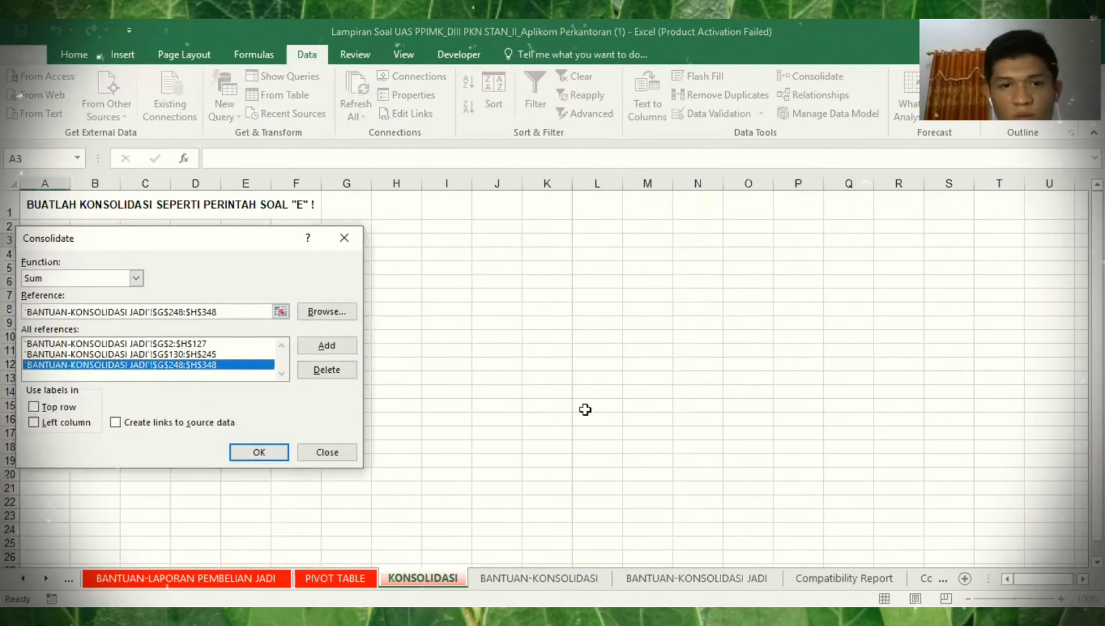
click(682, 441)
click(263, 312)
key(BackSpace)
key(BackSpace)
key(BackSpace)
key(BackSpace)
key(BackSpace)
key(BackSpace)
key(BackSpace)
key(BackSpace)
key(BackSpace)
key(BackSpace)
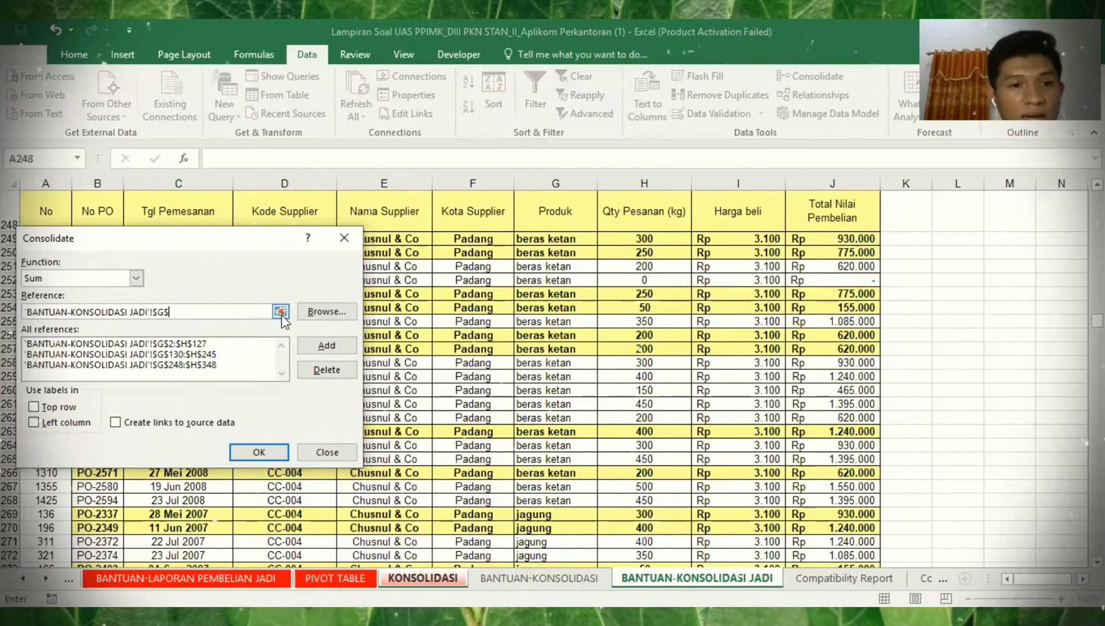
key(BackSpace)
key(BackSpace)
key(BackSpace)
key(BackSpace)
key(BackSpace)
key(BackSpace)
key(BackSpace)
key(BackSpace)
key(BackSpace)
key(BackSpace)
key(BackSpace)
key(BackSpace)
key(BackSpace)
key(BackSpace)
key(BackSpace)
key(BackSpace)
key(BackSpace)
key(BackSpace)
key(BackSpace)
key(BackSpace)
key(BackSpace)
key(BackSpace)
key(BackSpace)
key(BackSpace)
key(BackSpace)
key(BackSpace)
key(BackSpace)
key(BackSpace)
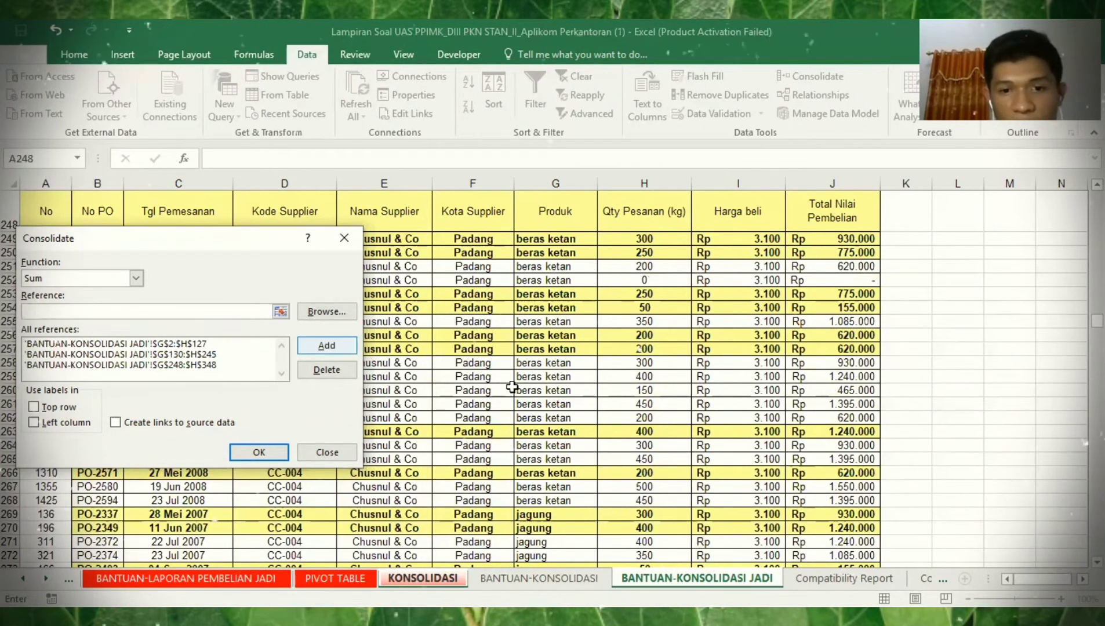
- Add CV Agung G351:H491 and CV Bahtera G494:H609 as consolidation sources
click(586, 461)
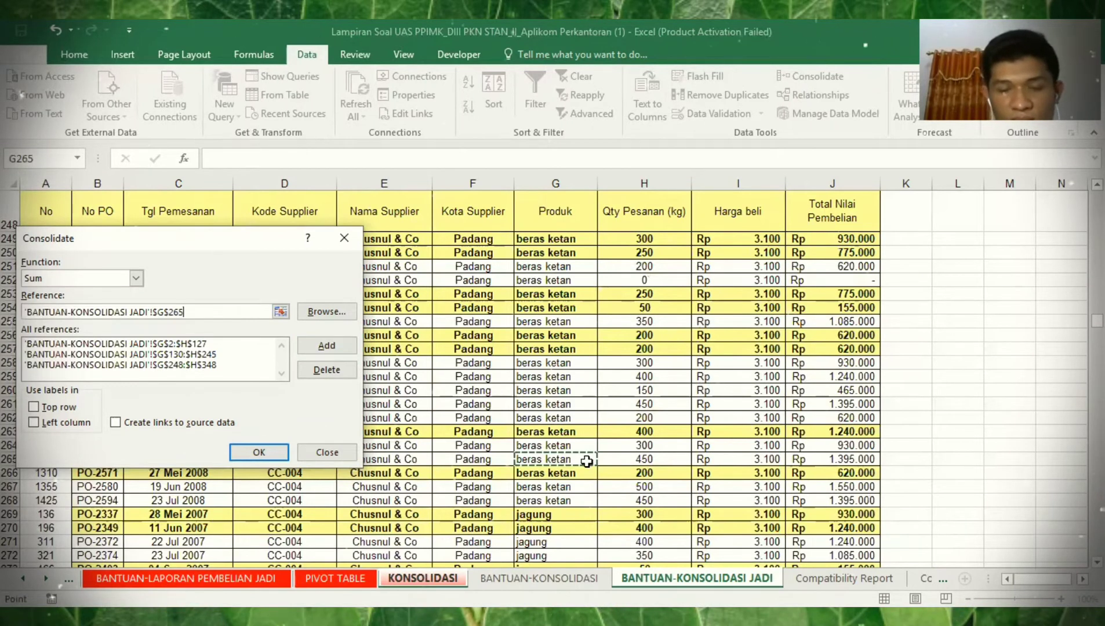
key(ctrl+Down)
key(ctrl+Down)
key(shift+Right)
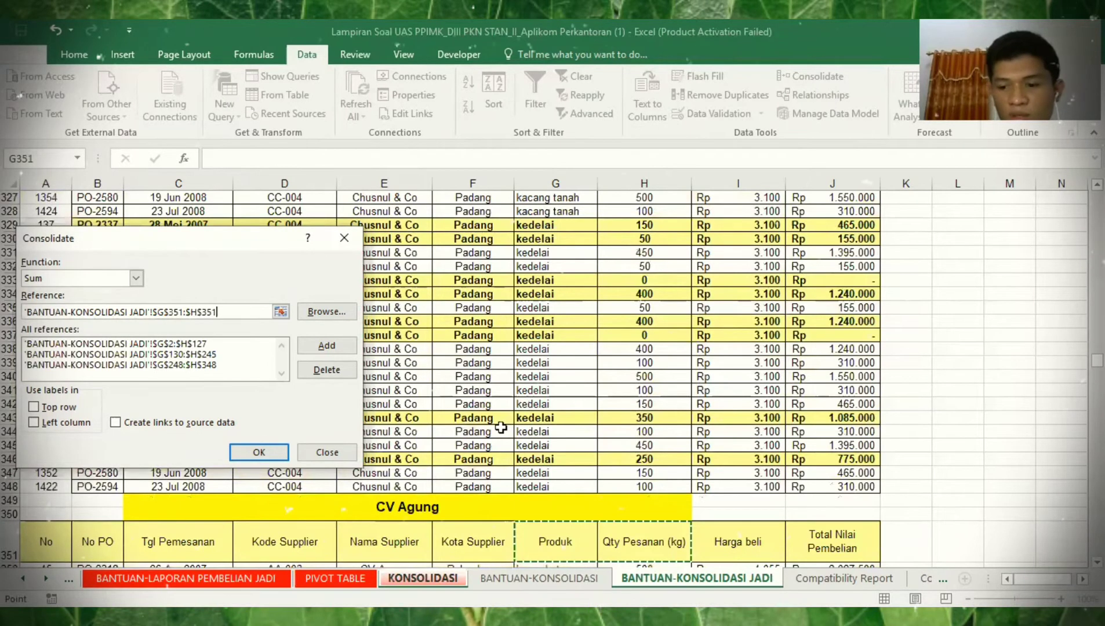
key(ctrl+shift+Down)
key(alt+a)
key(Down)
key(Down)
key(Down)
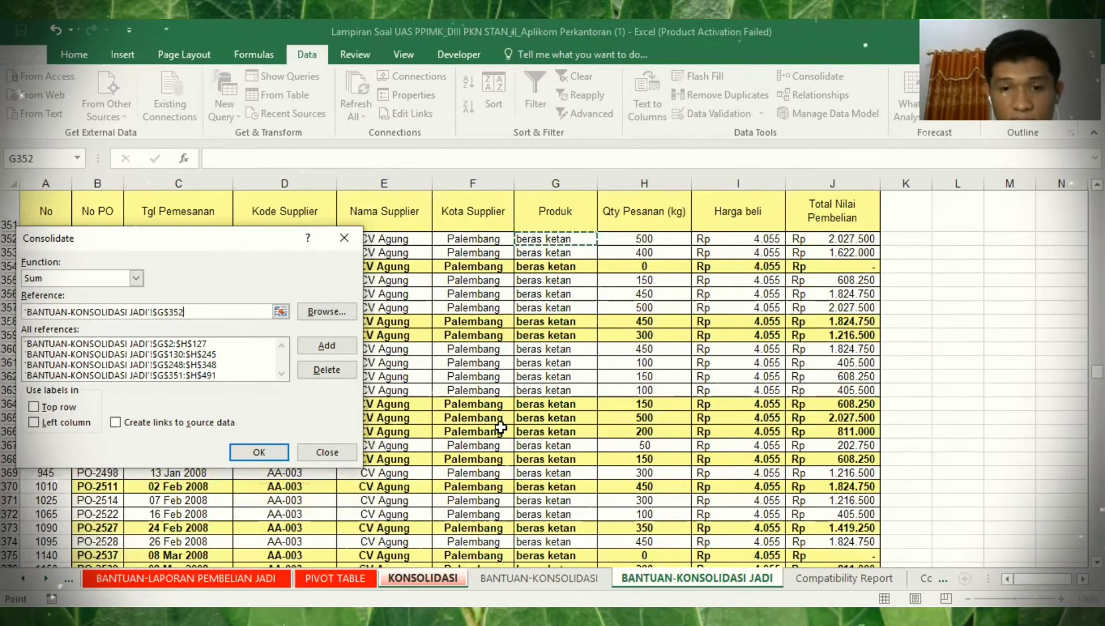
key(ctrl+Down)
key(ctrl+Down)
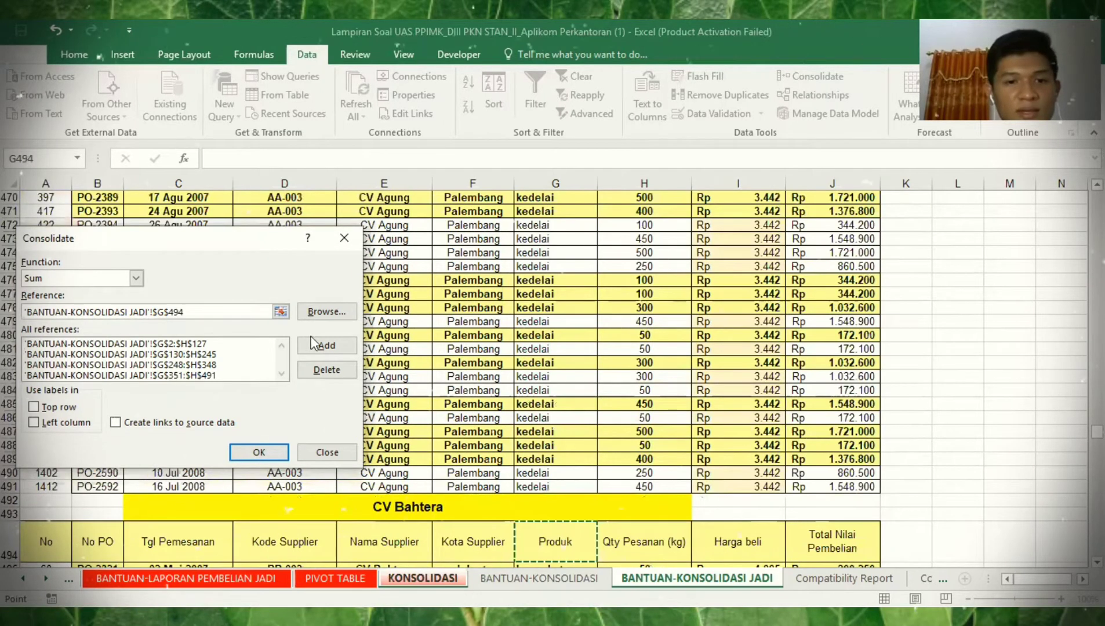
key(shift+Right)
key(ctrl+shift+Down)
key(alt+a)
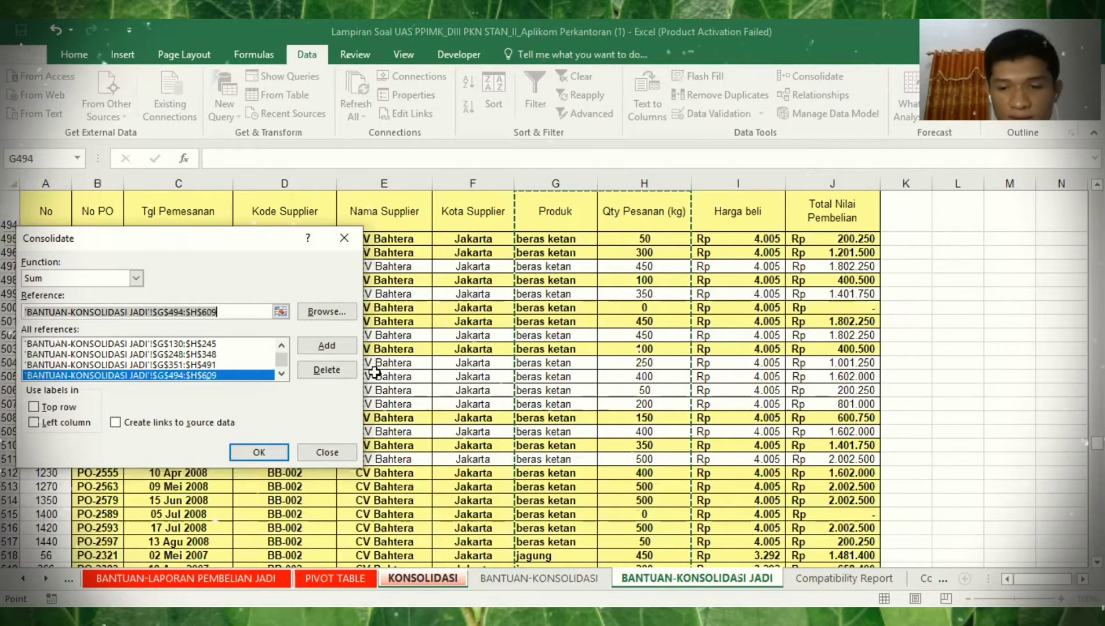
- Add CV Budiman G612:H732 as a consolidation source
key(ctrl+Down)
key(ctrl+Down)
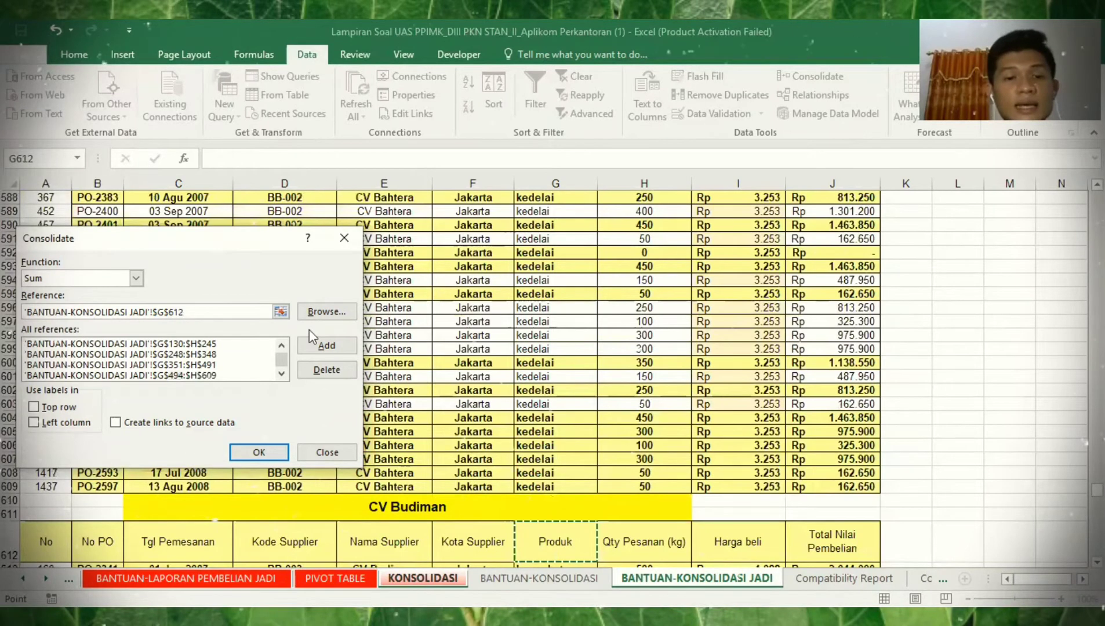
key(shift+Right)
key(ctrl+shift+Down)
click(322, 344)
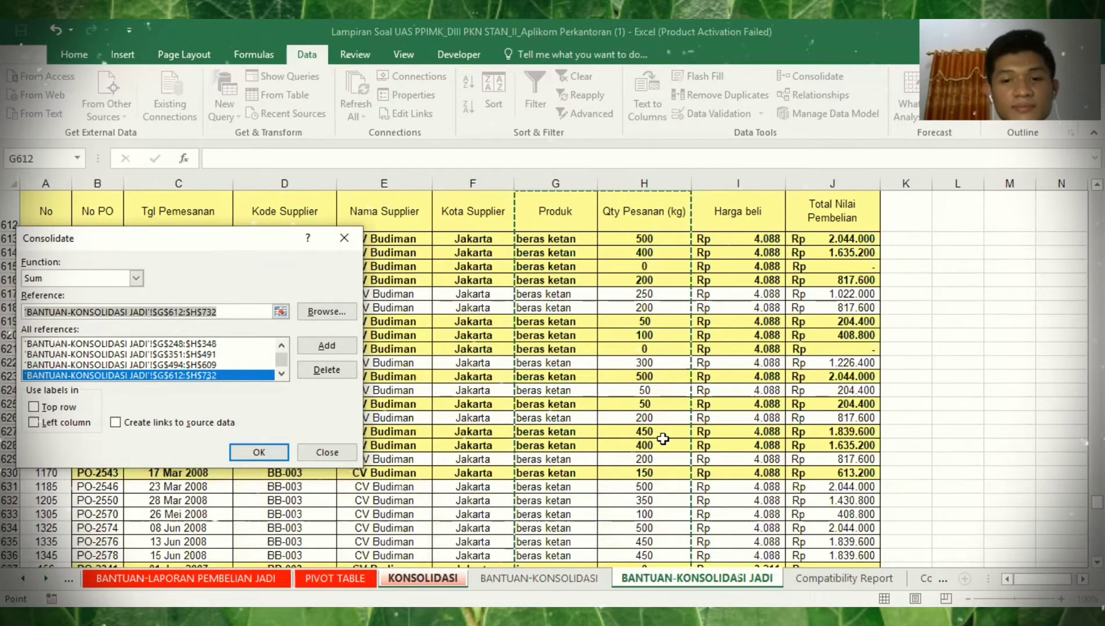
key(ctrl+Down)
key(Down)
key(Down)
key(Down)
key(Down)
key(Down)
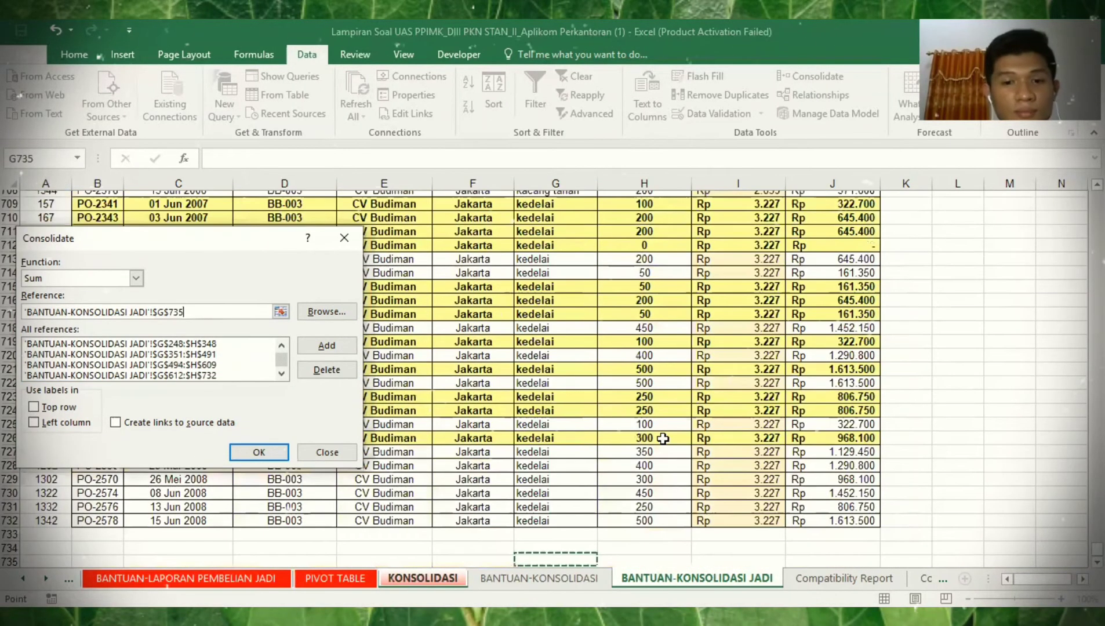
key(ctrl+Up)
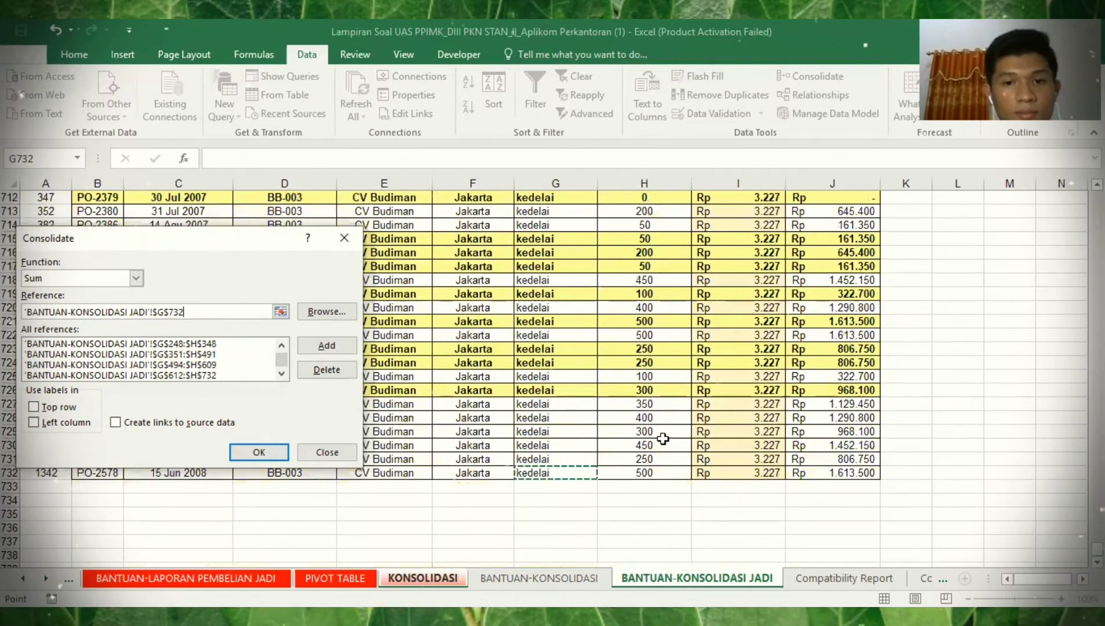
key(ctrl+Up)
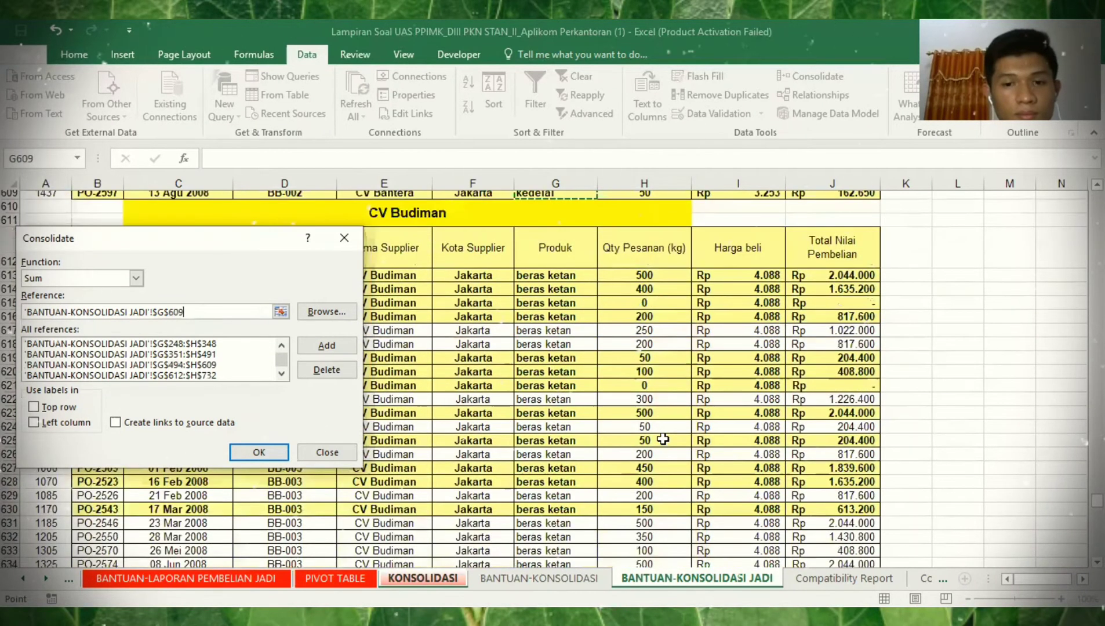
key(Down)
key(Down)
key(Down)
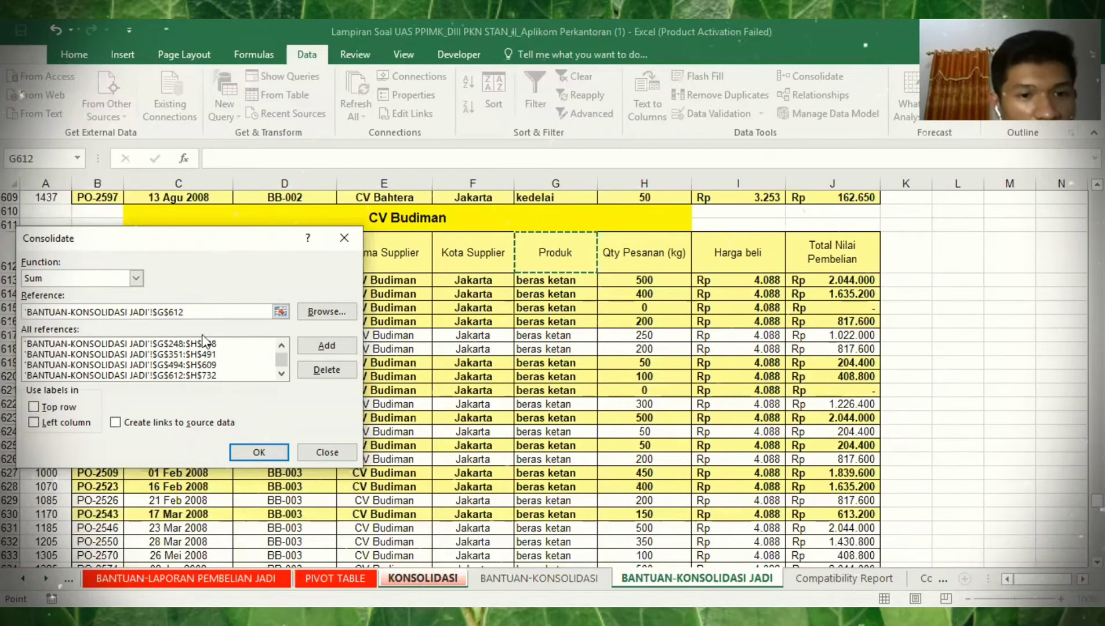
- Review the listed source ranges from G130:H245 to G612:H732, then close Consolidate
scroll(244, 342, up, 1)
scroll(244, 343, down, 1)
click(244, 342)
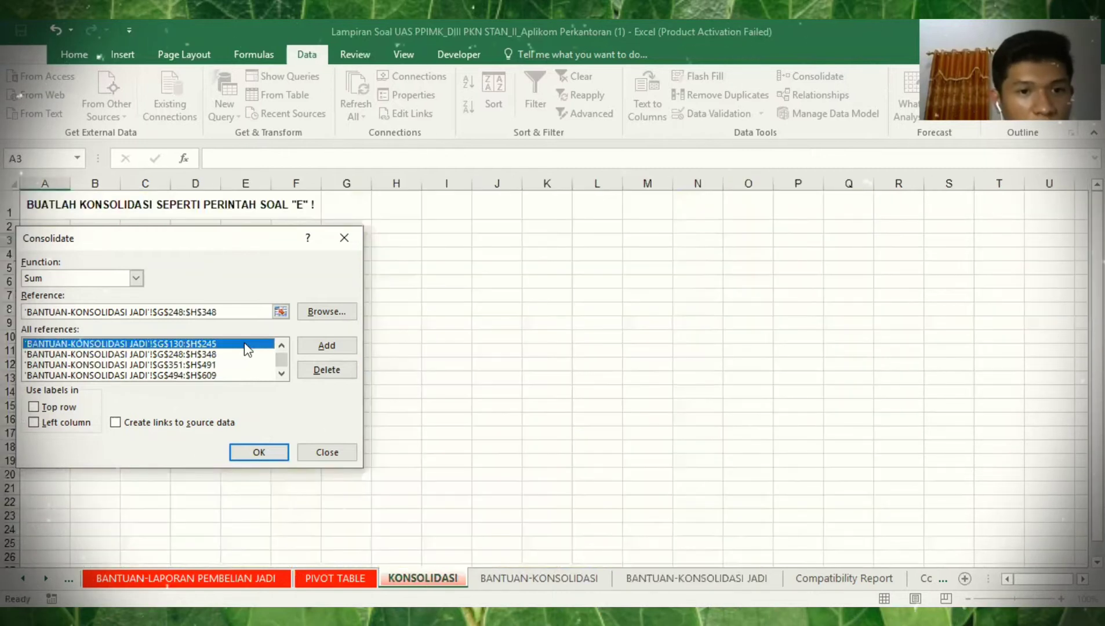
scroll(244, 343, up, 1)
key(Down)
key(Down)
key(Down)
key(Down)
key(Up)
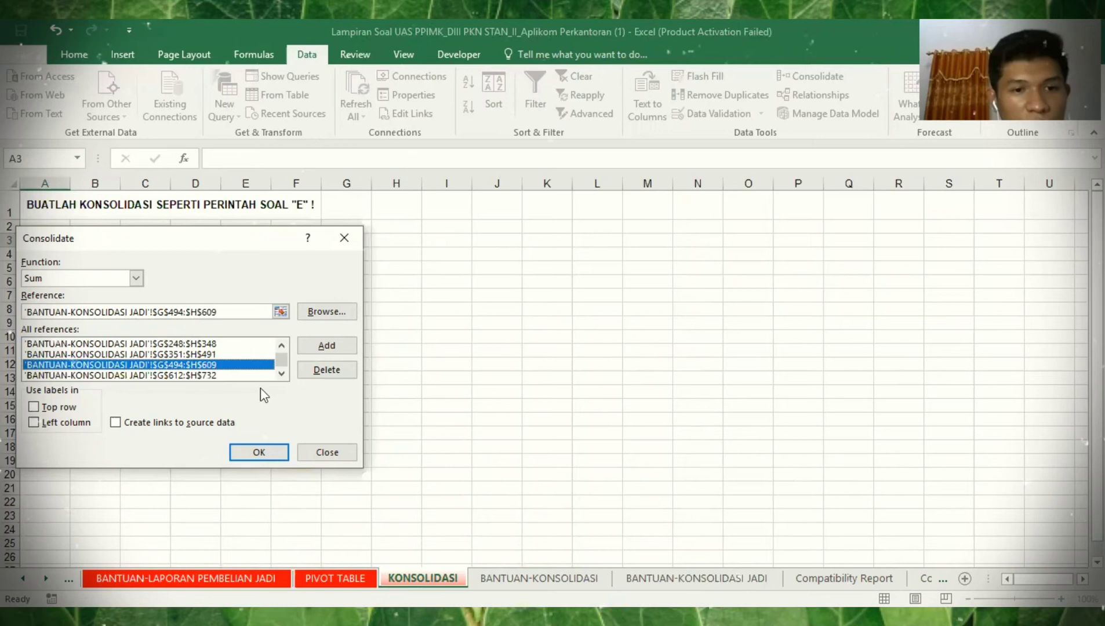
key(Down)
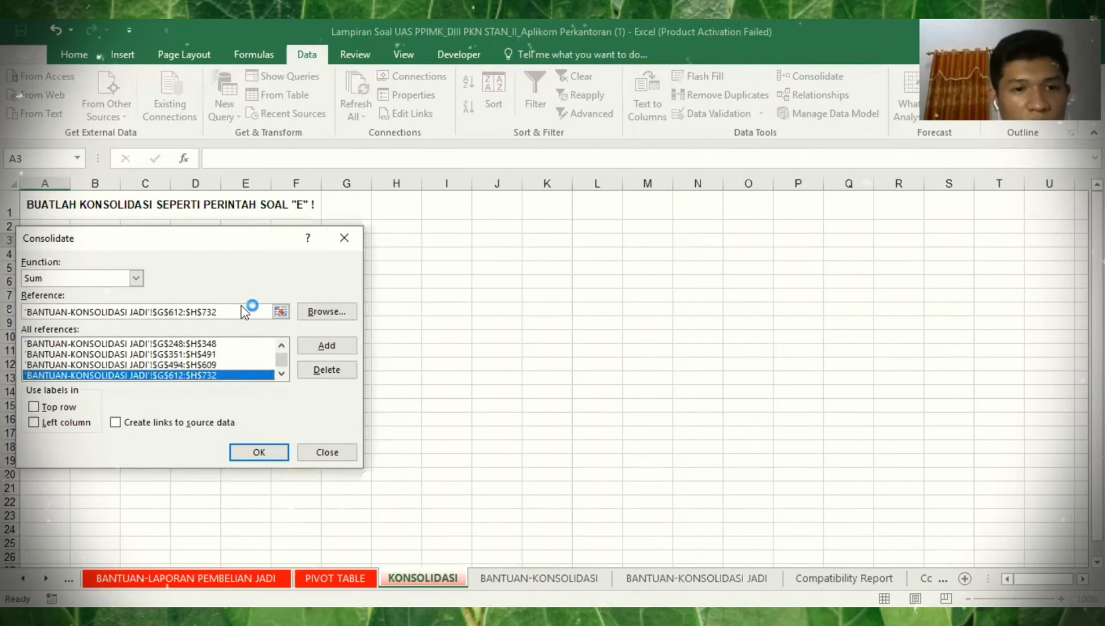
click(569, 372)
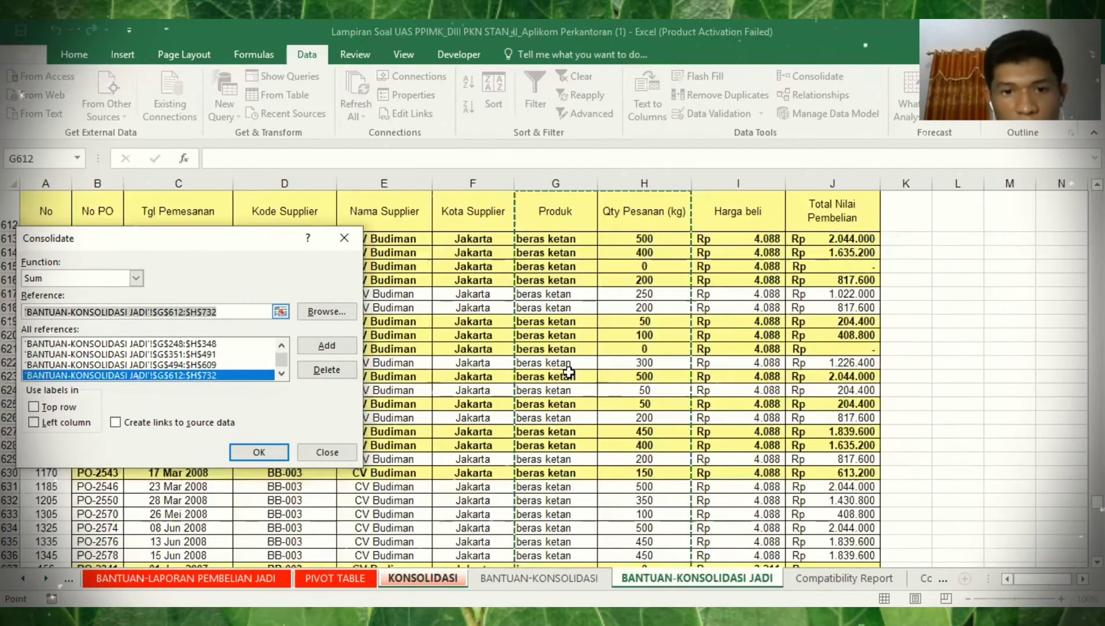
key(Up)
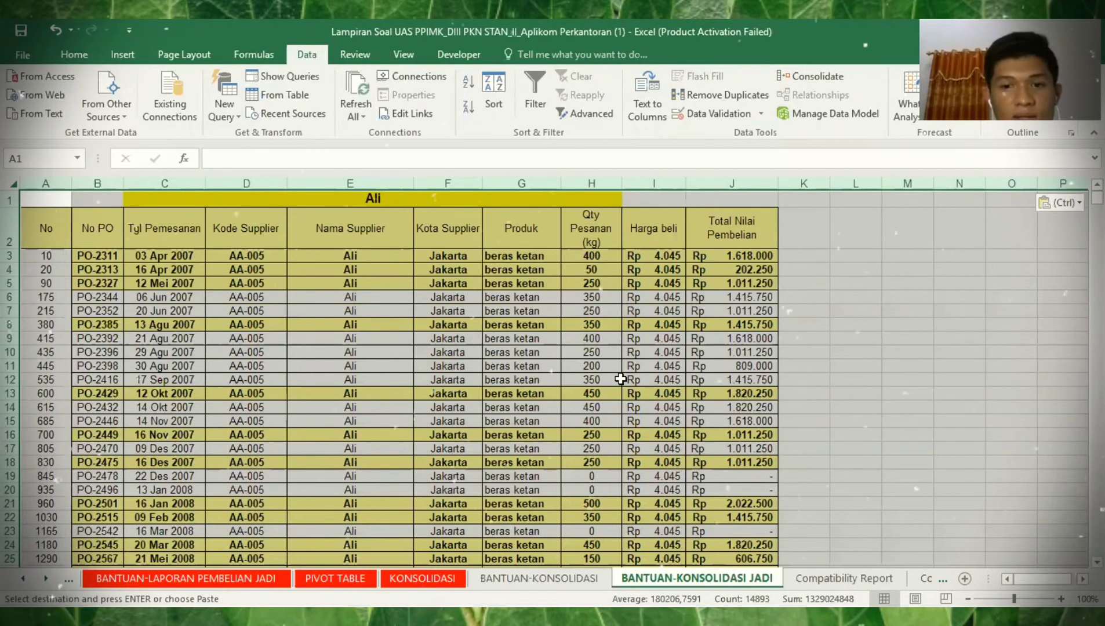
- Go down to the PD Aman Sentosa Produk header in G736
click(617, 379)
key(ctrl+Down)
key(ctrl+Down)
key(ctrl+Down)
key(ctrl+Down)
key(ctrl+Down)
key(ctrl+Down)
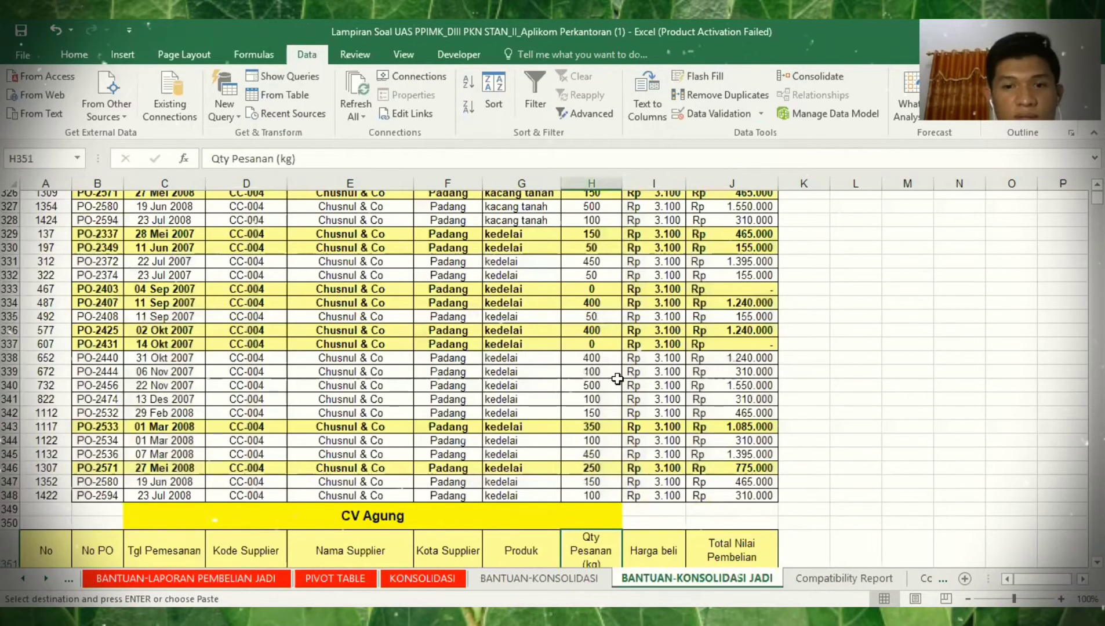
key(ctrl+Down)
key(ctrl+Down)
key(ctrl+Down)
key(ctrl+Down)
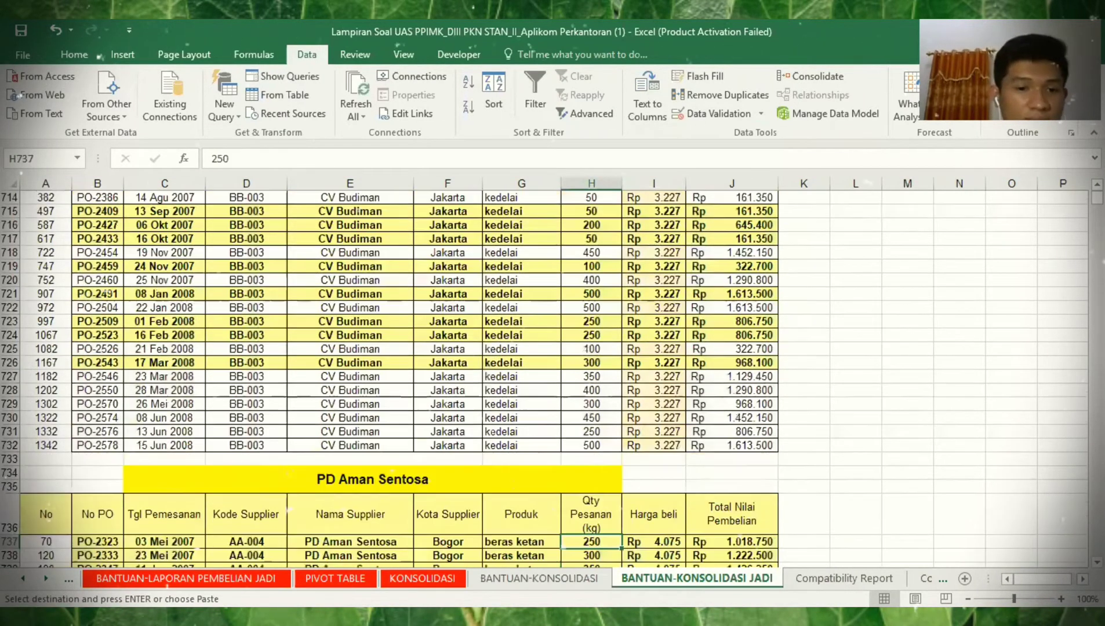
key(Left)
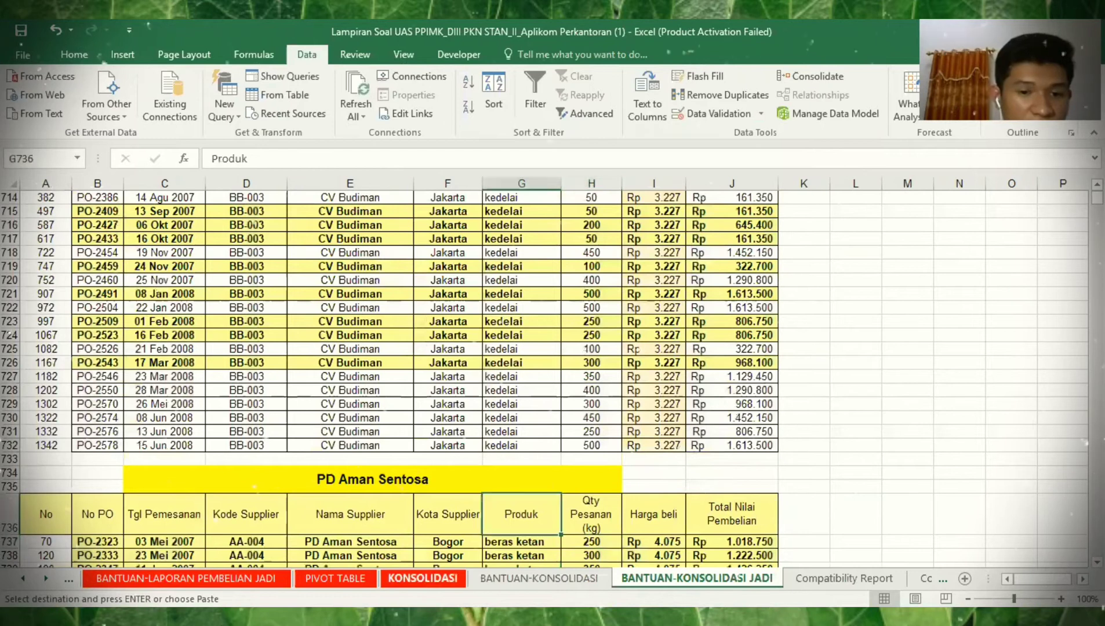
- Add the PD Aman Sentosa range, G736 down to row 846, as a source
click(798, 76)
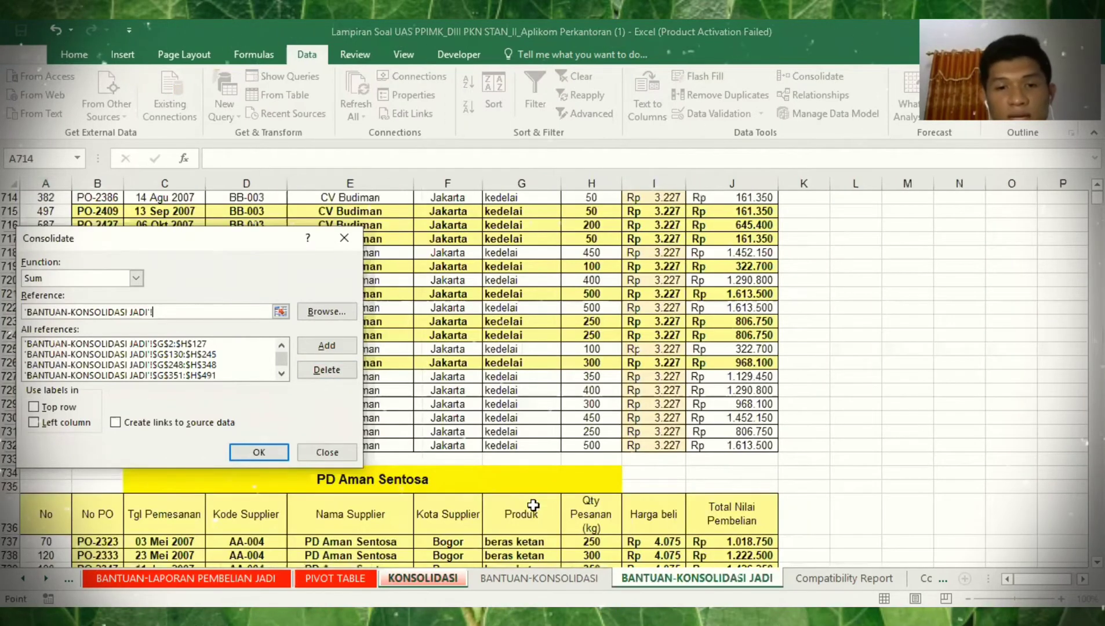
click(505, 508)
key(shift+Right)
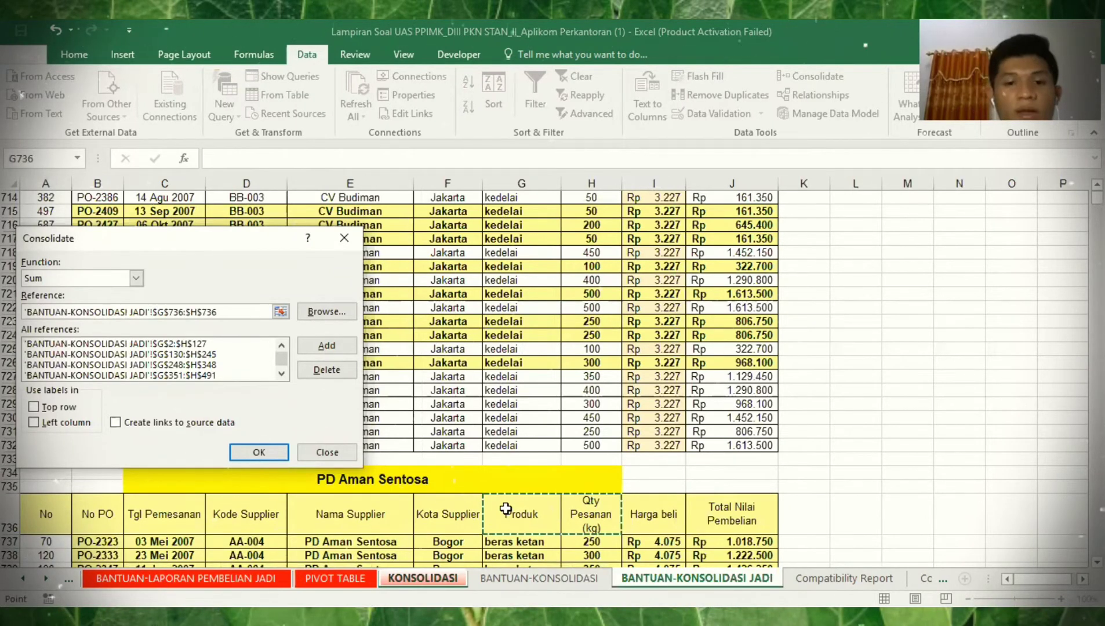
key(ctrl+shift+Down)
click(305, 354)
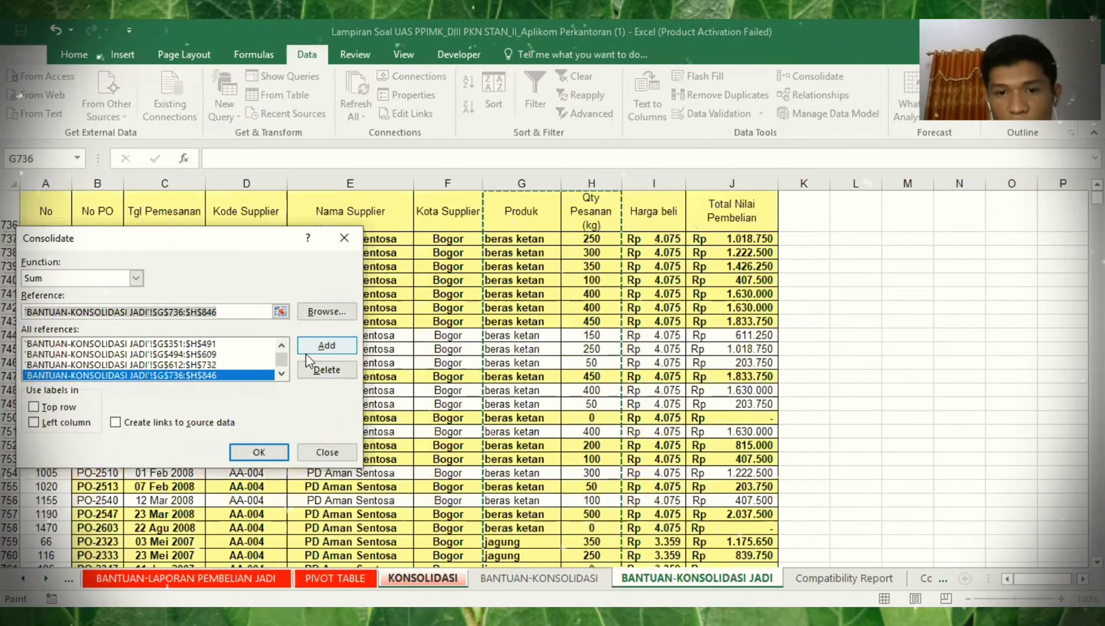
- Add PT asahi's Produk and Qty range down to row 925 as a source
key(ctrl+Down)
key(Down)
key(ctrl+Down)
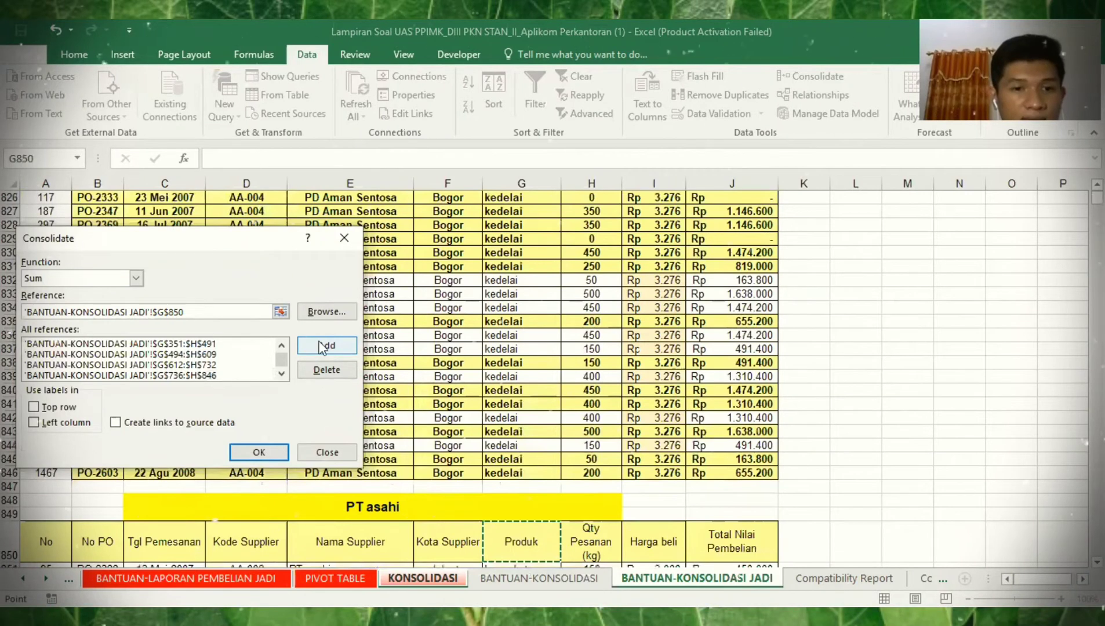
key(shift+Right)
key(ctrl+shift+Down)
click(323, 347)
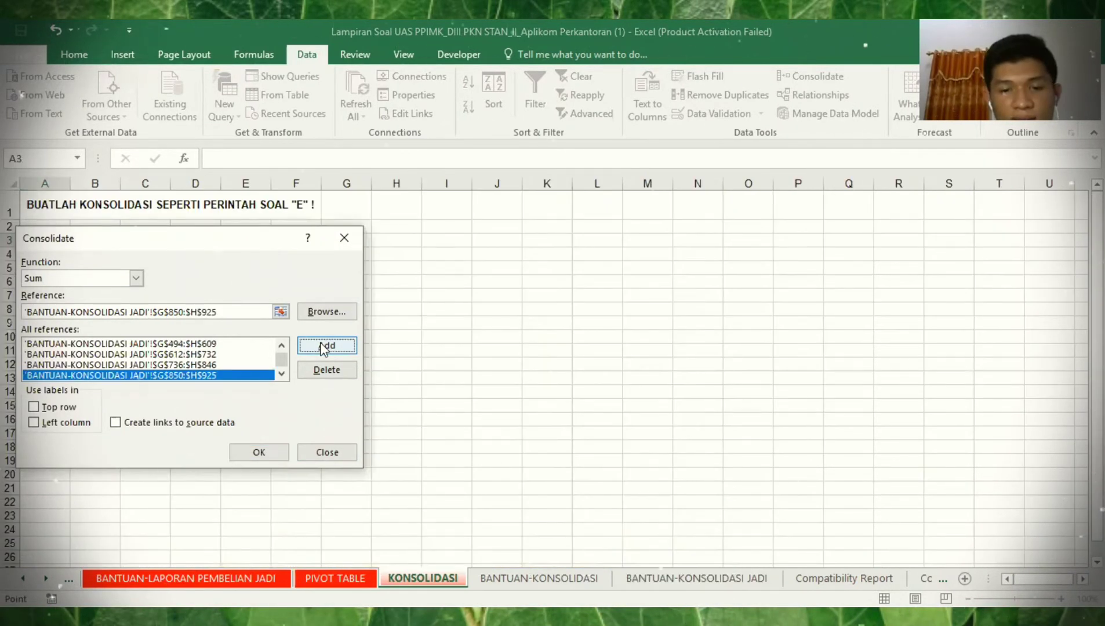
- Add PT Caraka's Produk and Qty range down to row 1340 as a source
key(ctrl+Down)
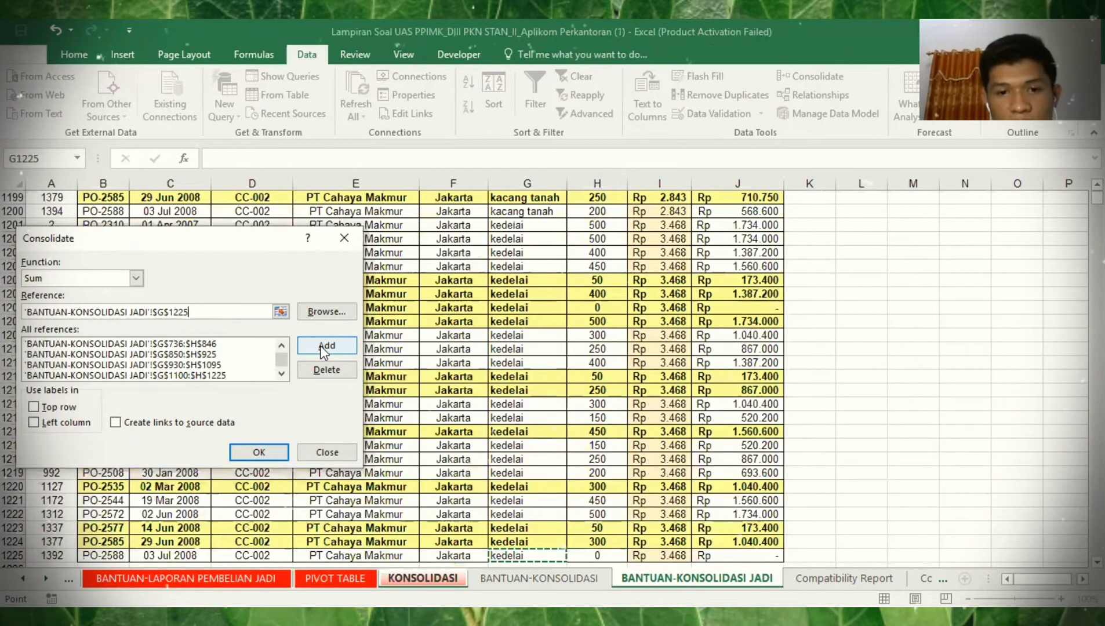
key(Down)
key(Down)
key(Down)
key(Down)
key(Down)
key(Down)
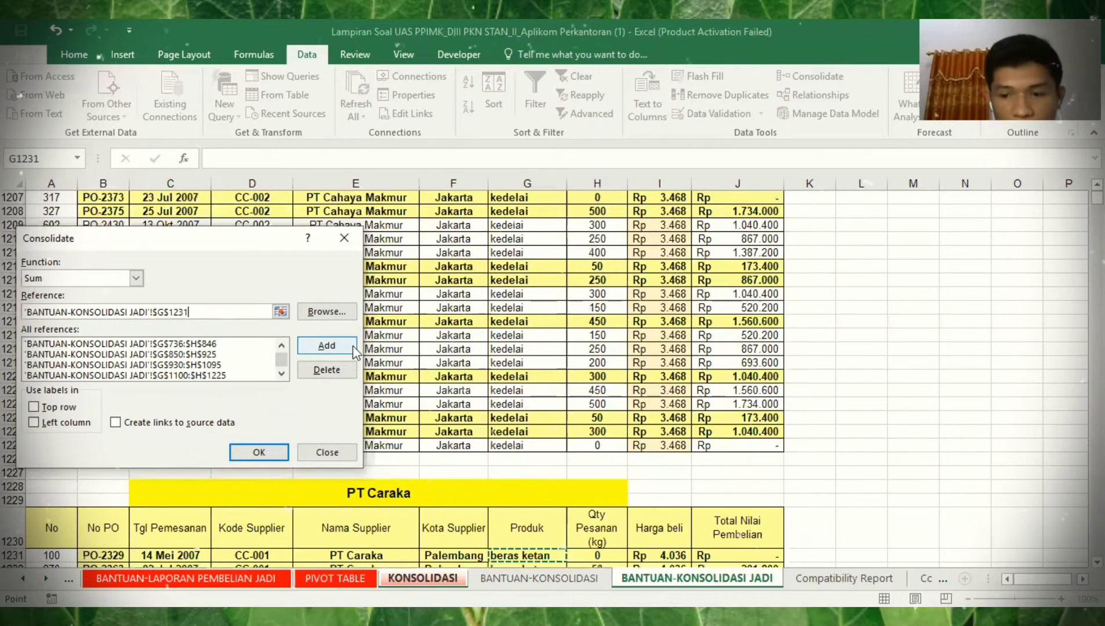
key(Up)
key(shift+Right)
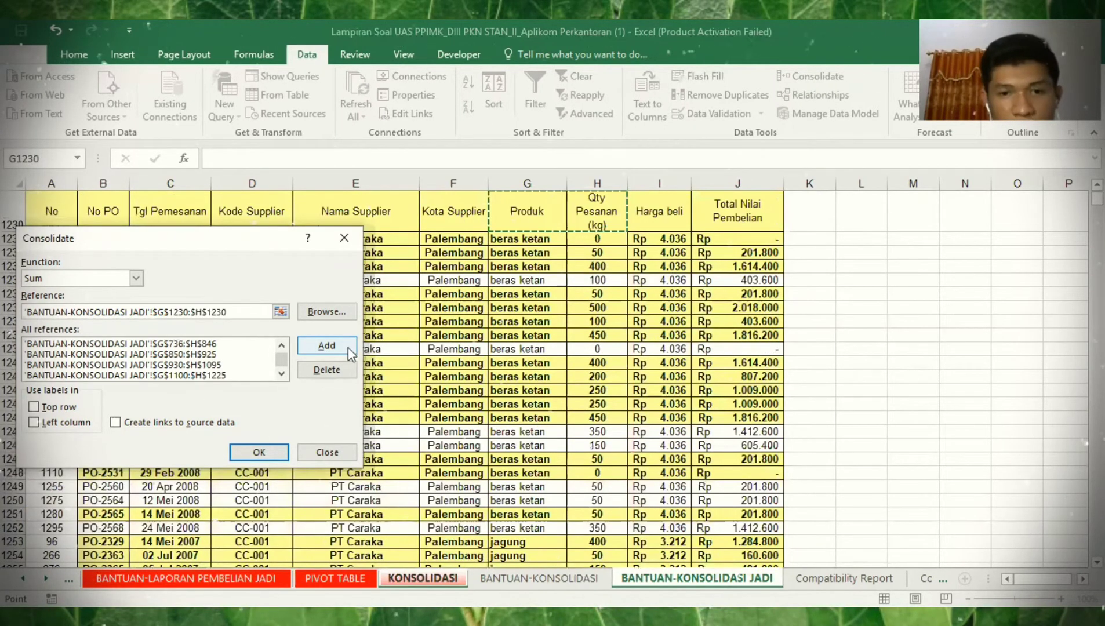
key(ctrl+shift+Down)
click(350, 351)
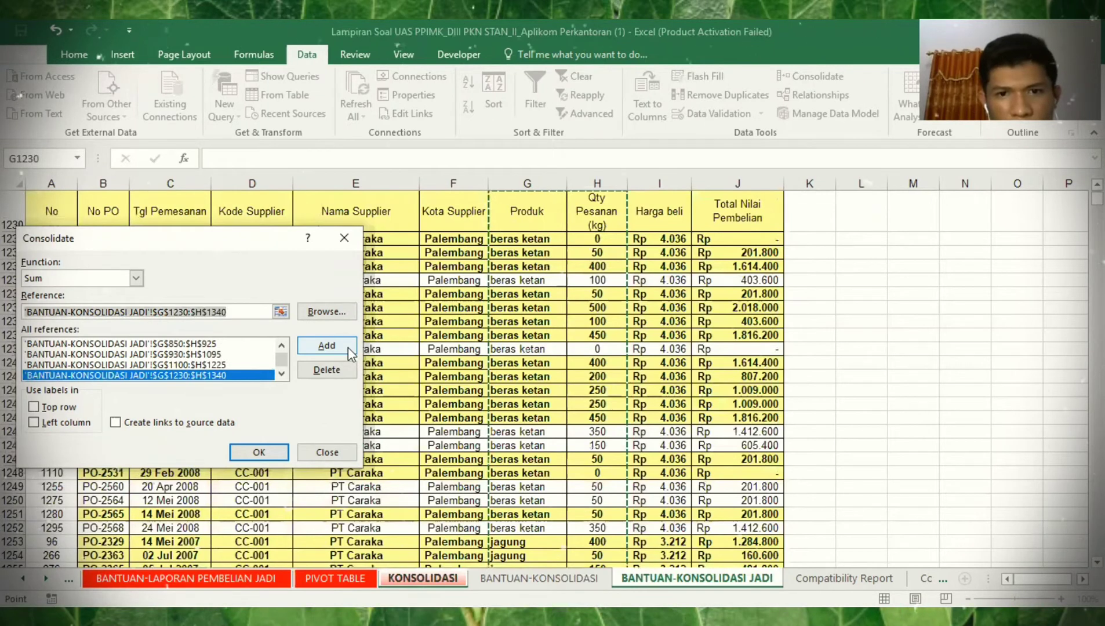
key(ctrl+Down)
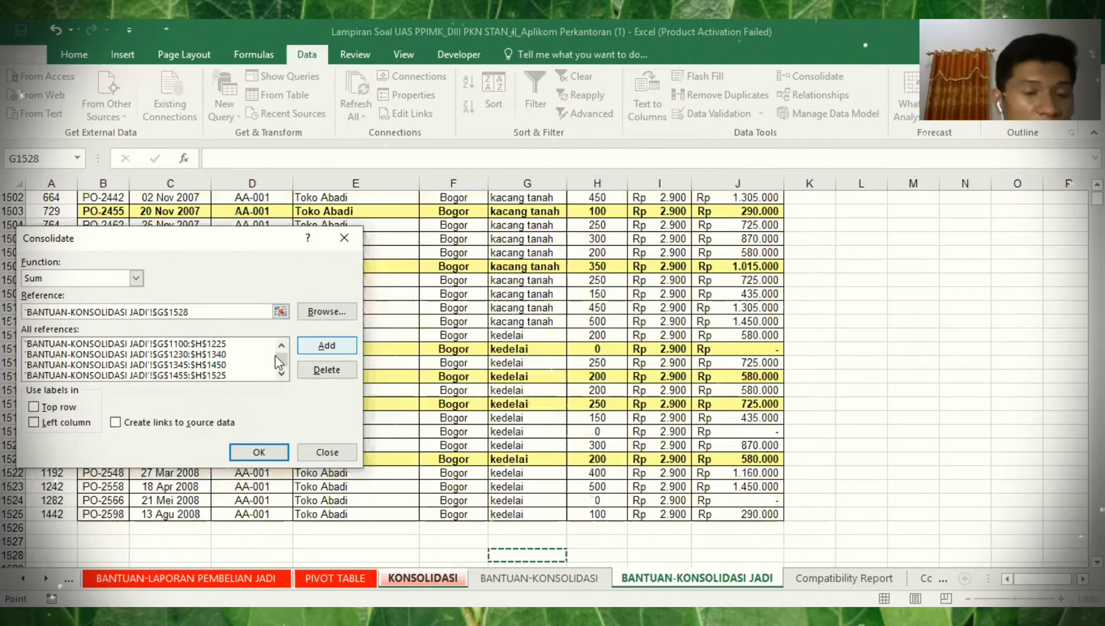
- Check the source list from the first range down to G1455:H1525
drag(279, 356, 261, 341)
click(261, 342)
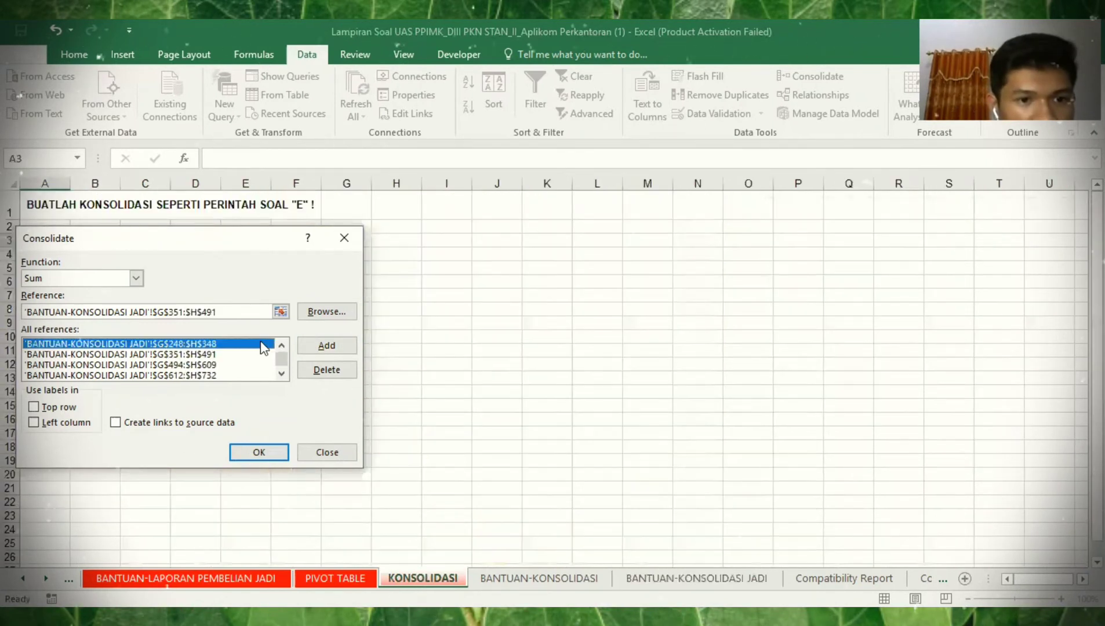
key(Down)
key(Down)
key(Down)
key(Down)
key(Down)
key(Down)
key(Down)
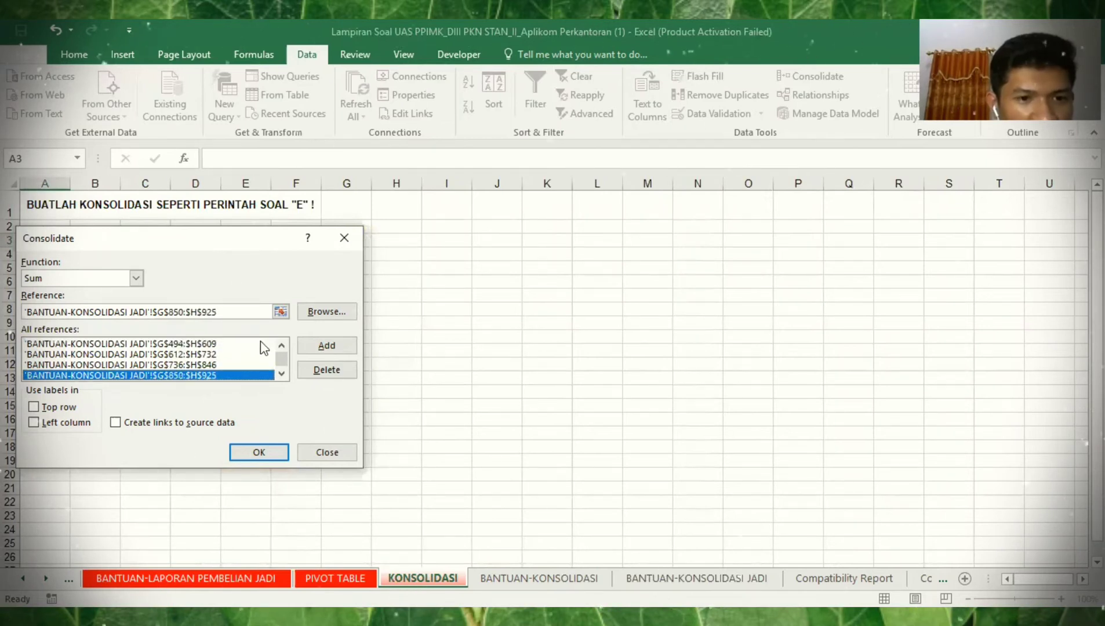
key(Down)
key(Down)
key(Down)
key(Down)
key(Down)
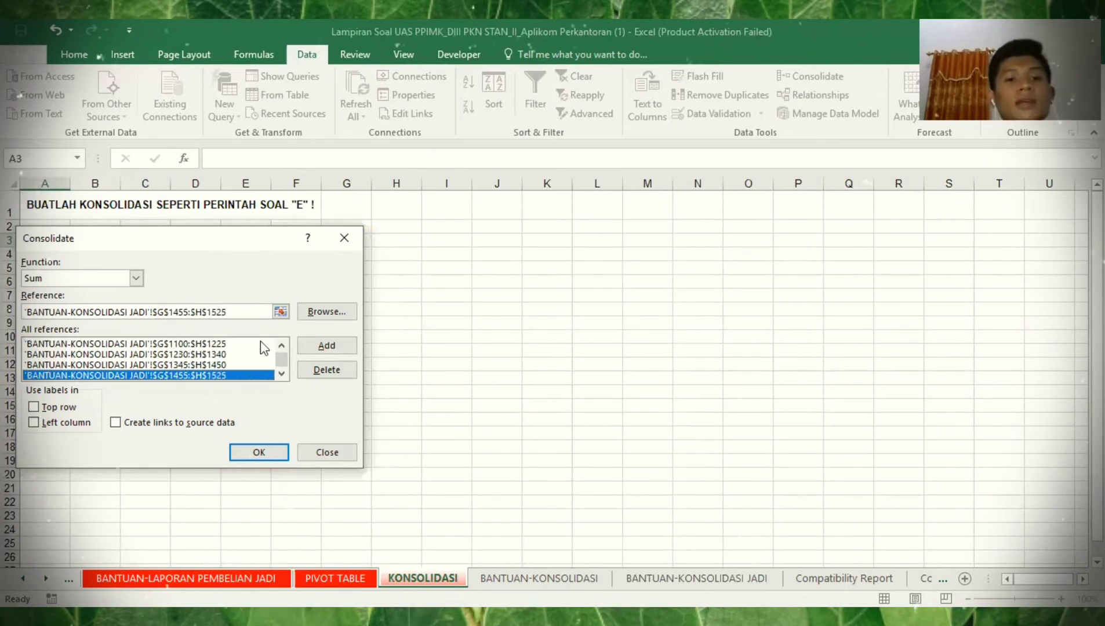
- Use top row and left column labels and consolidate, giving beras ketan 80100 through kedelai 71900
click(33, 408)
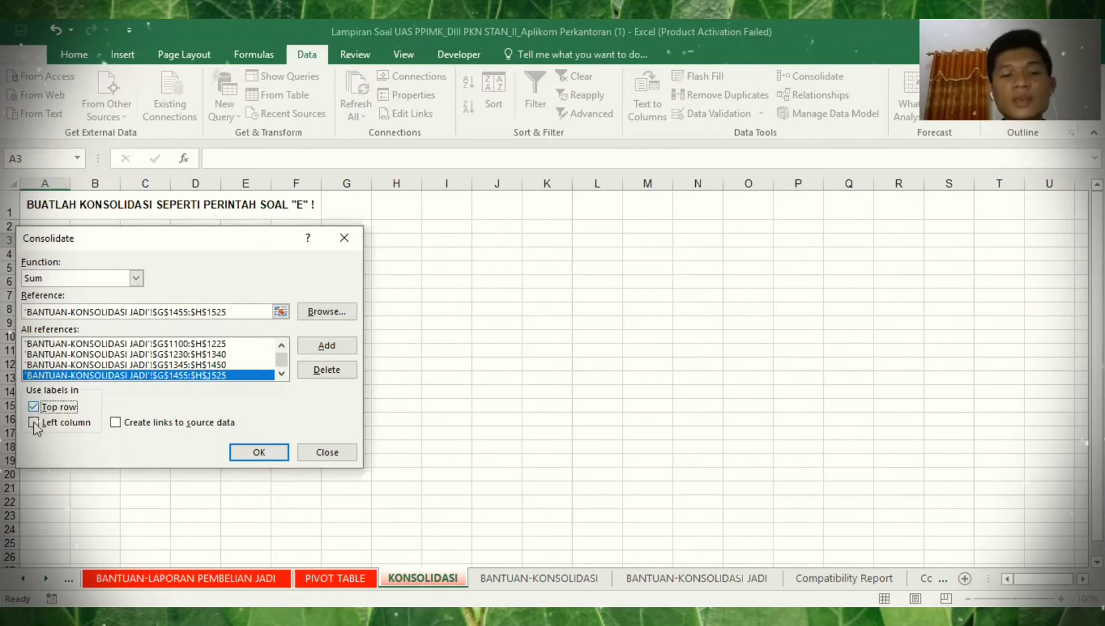
click(34, 422)
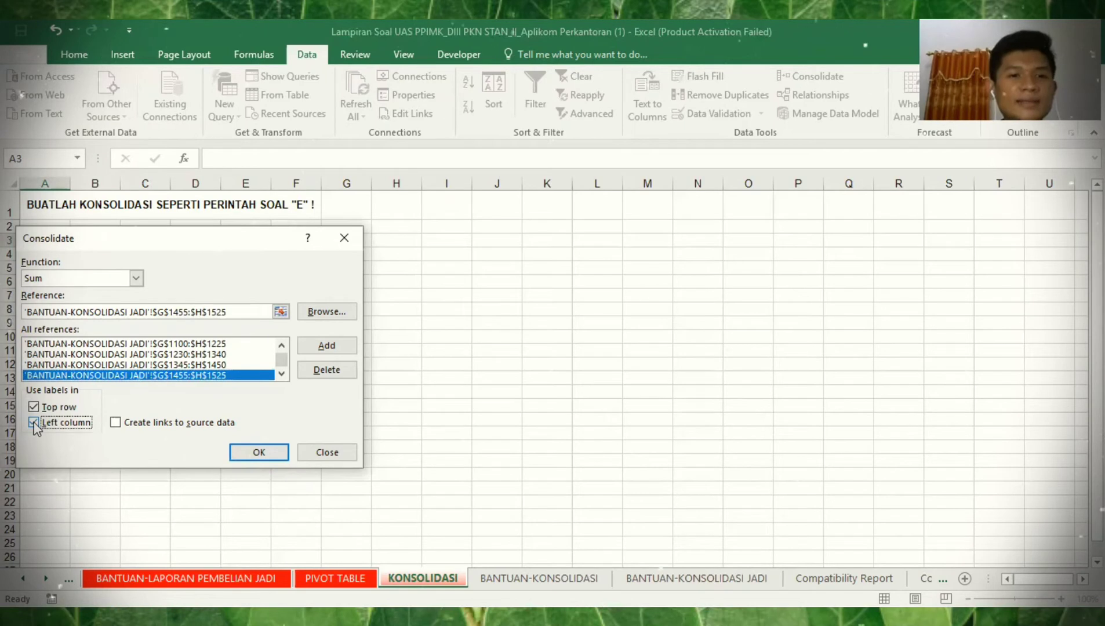
click(242, 452)
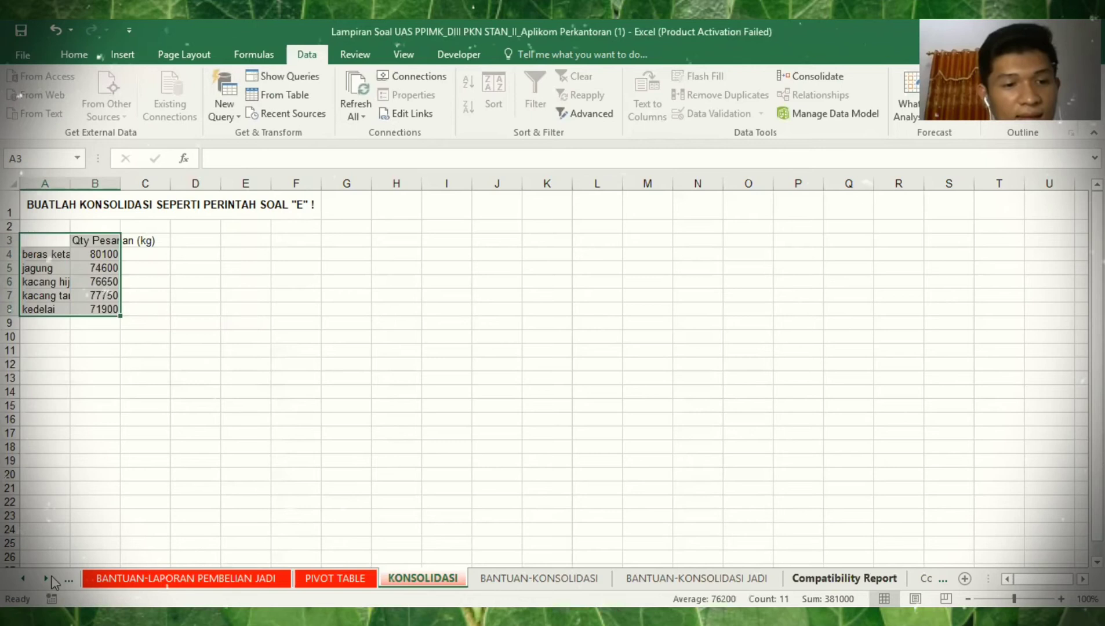
- Open the SOAL sheet and read through the FILTER and SUBTOTAL questions in section A
click(26, 579)
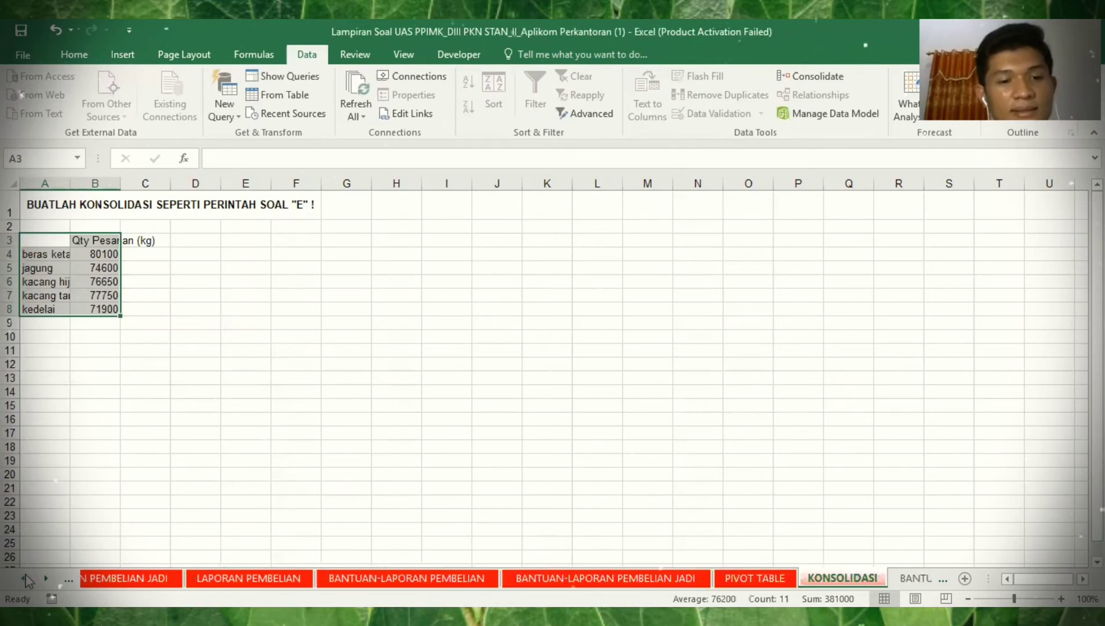
click(26, 578)
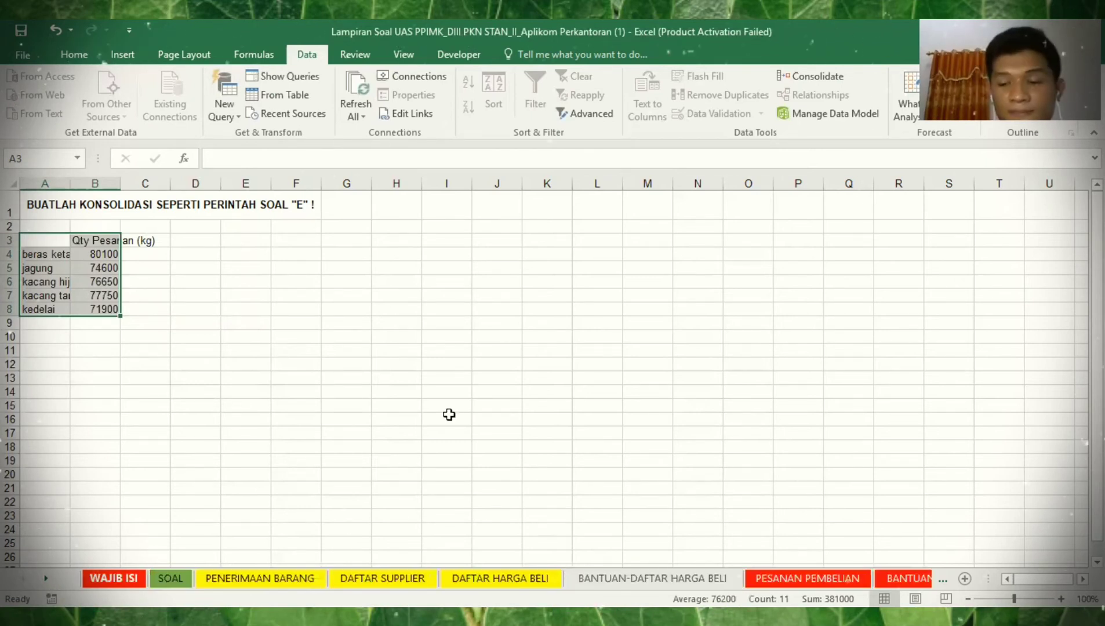
key(Down)
key(Down)
key(Down)
key(Down)
key(Down)
key(Down)
key(Down)
key(Down)
key(Down)
key(Down)
key(Down)
key(Down)
key(Down)
key(Down)
key(Down)
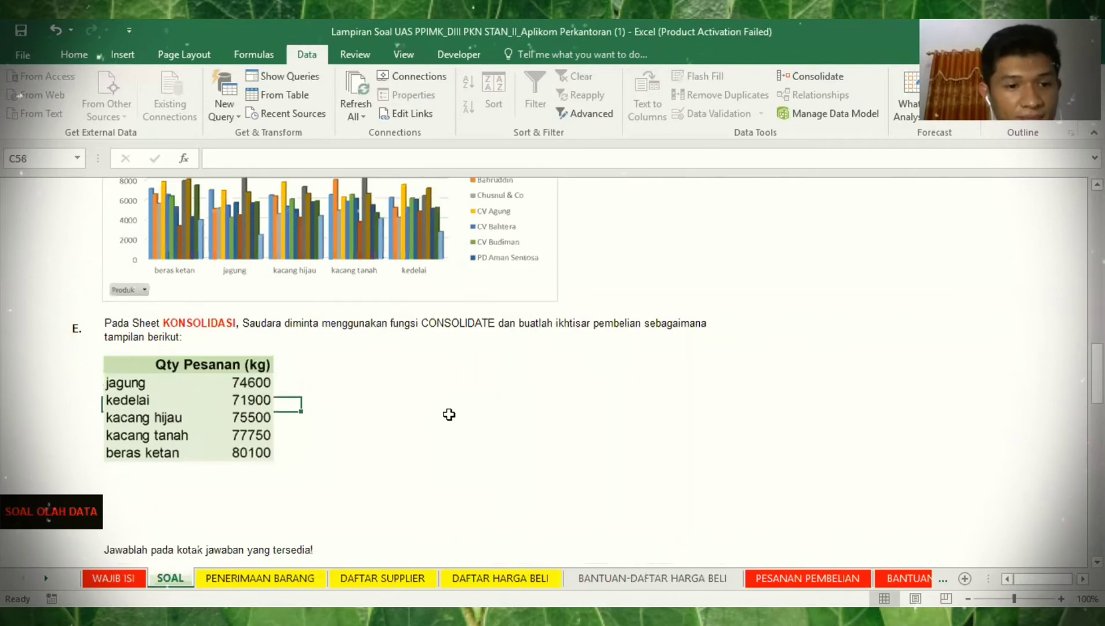
key(Up)
key(Up)
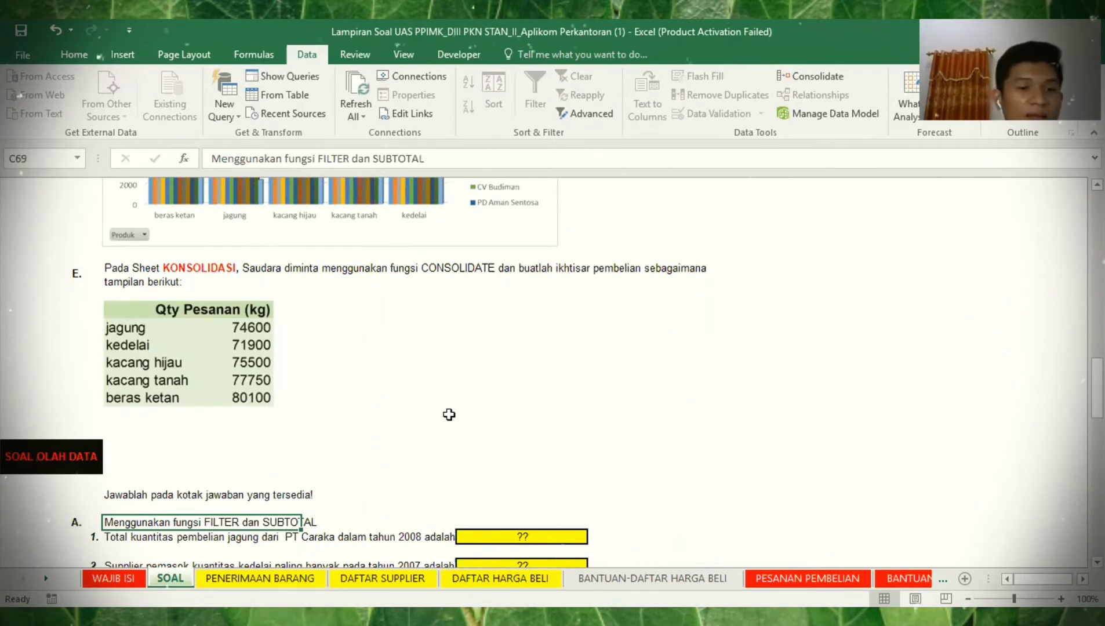
key(Down)
key(Down)
key(Down)
key(Down)
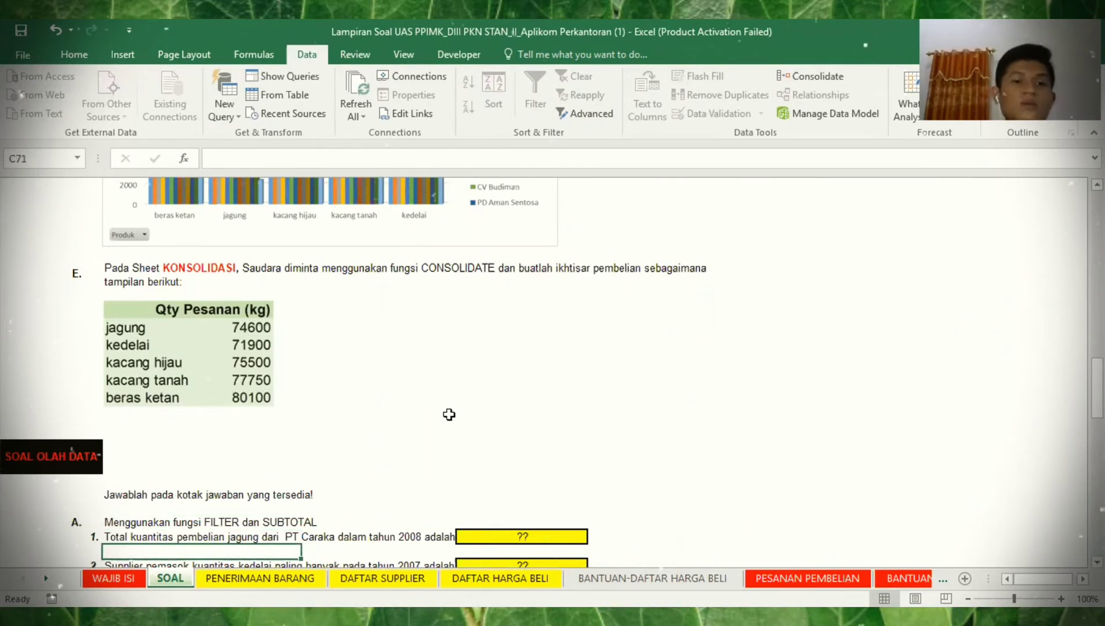
key(Up)
key(Up)
key(Up)
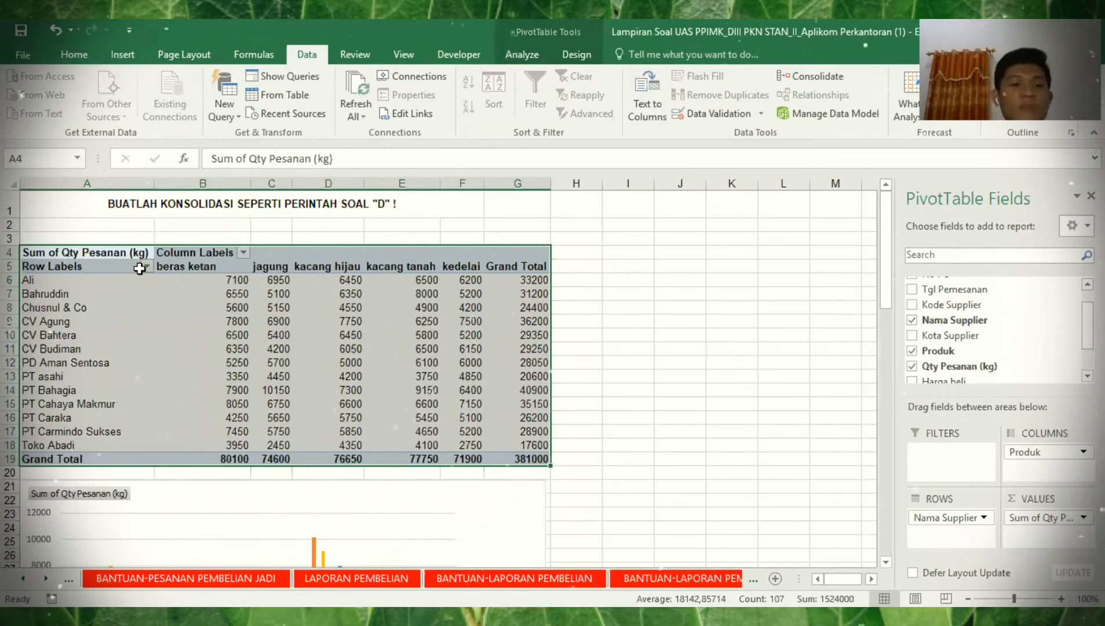
- Copy the pivot table to I4 and retitle the original IKHTISAR PESANAN PEMBELIAN
key(ctrl+c)
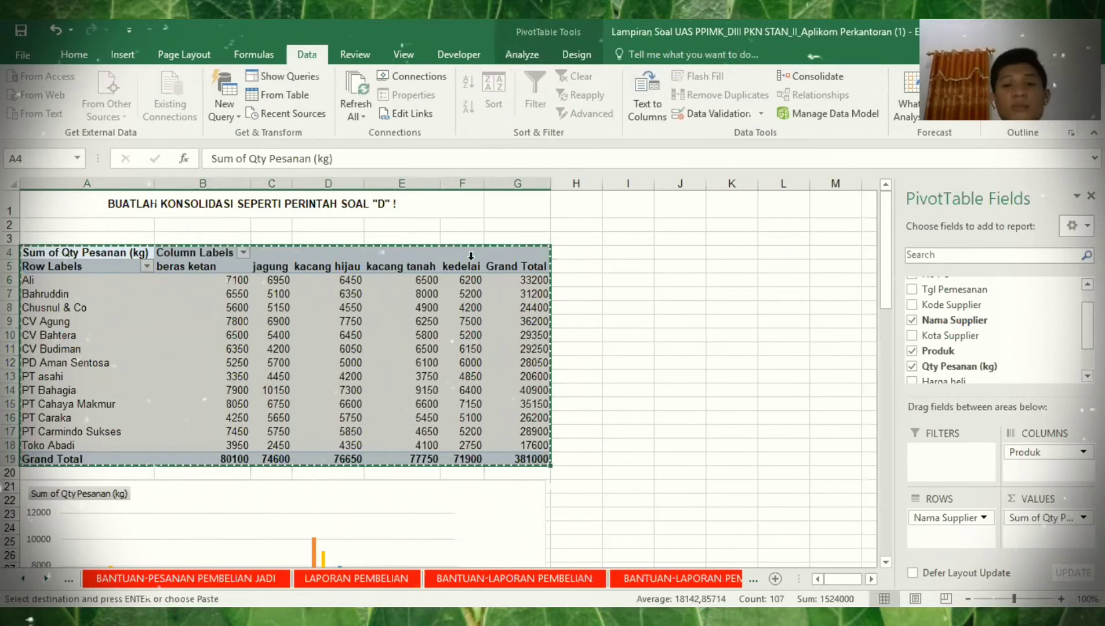
click(637, 249)
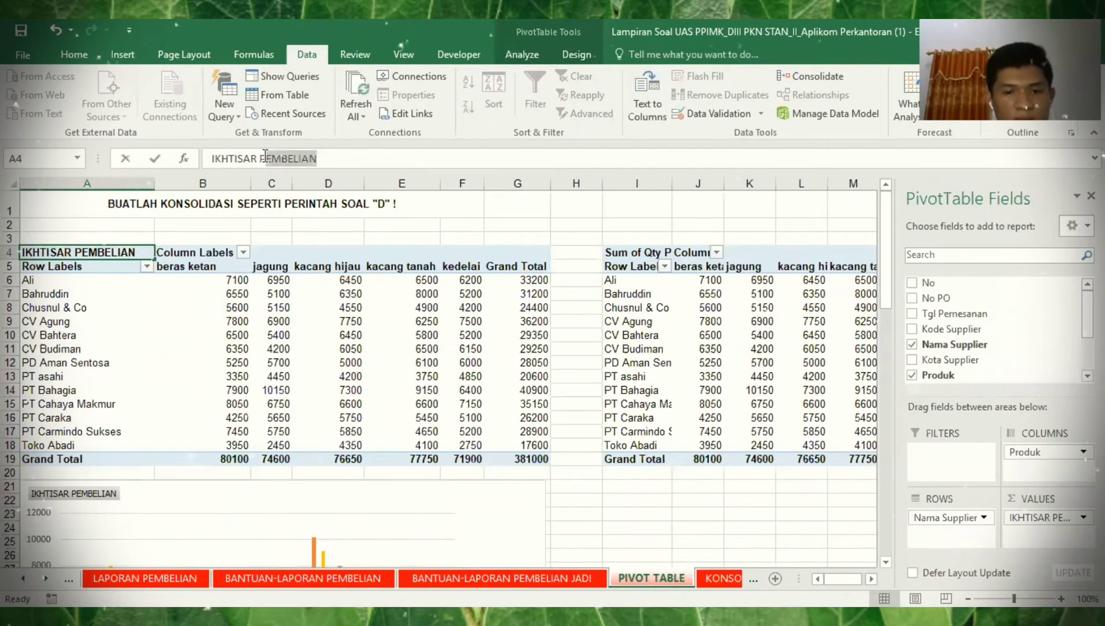
text(ESANAN)
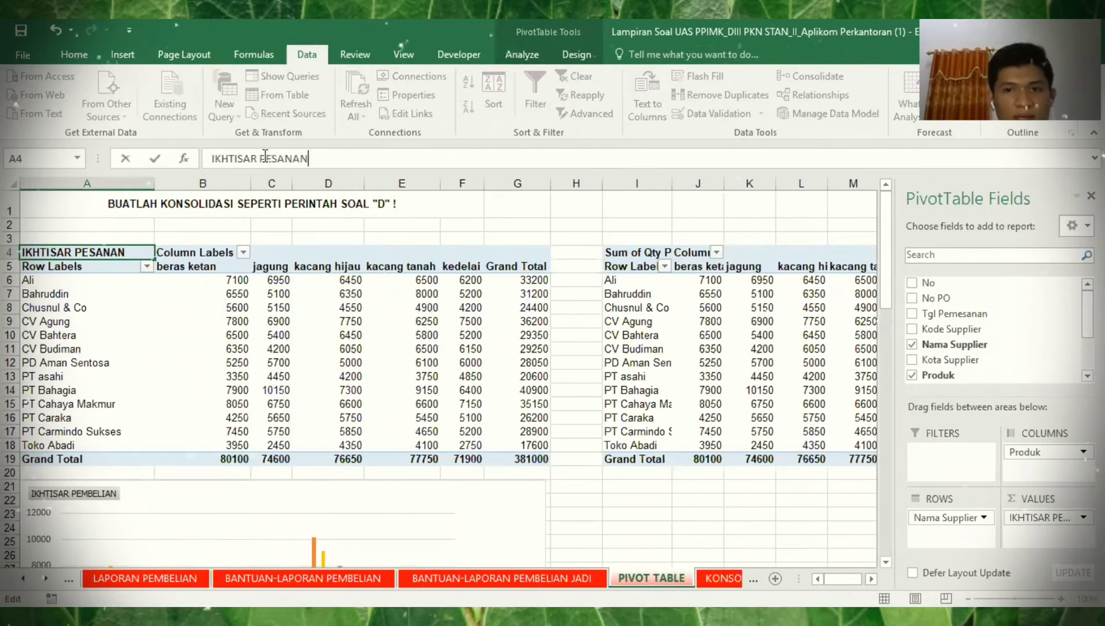
text( PEMBELIAN)
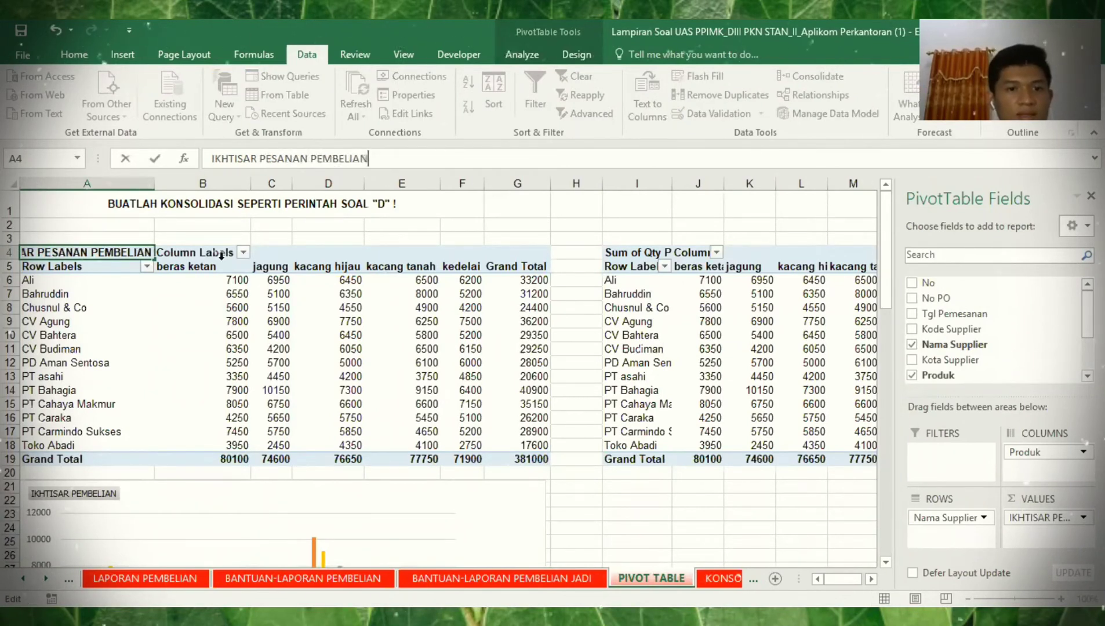
click(219, 253)
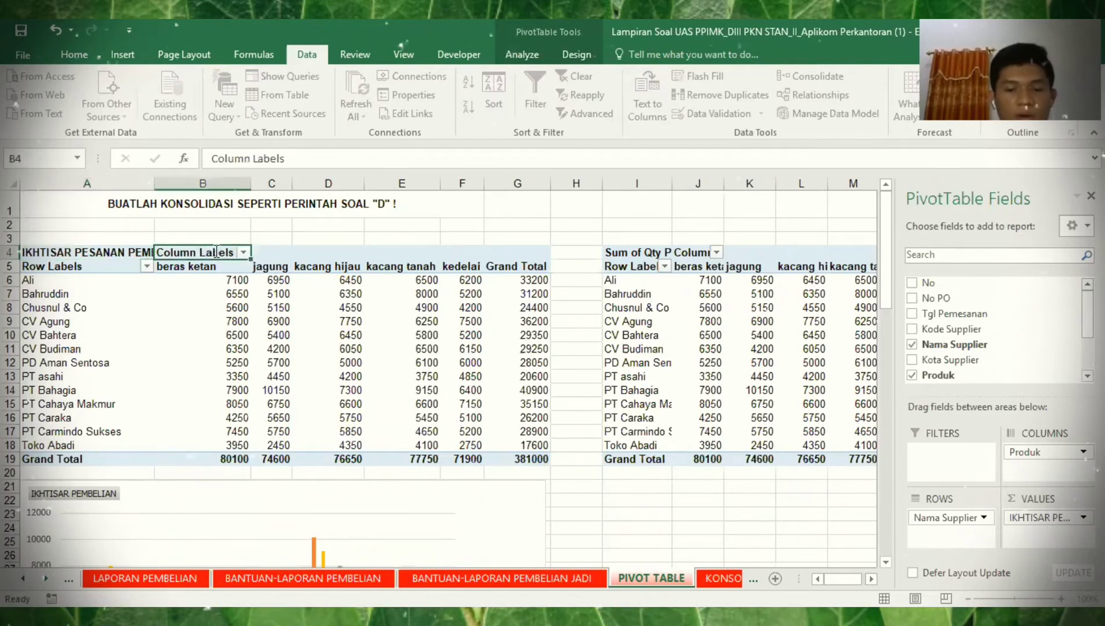
- Relabel the pivot headers as Produk and Nama Supplier
text(Produk)
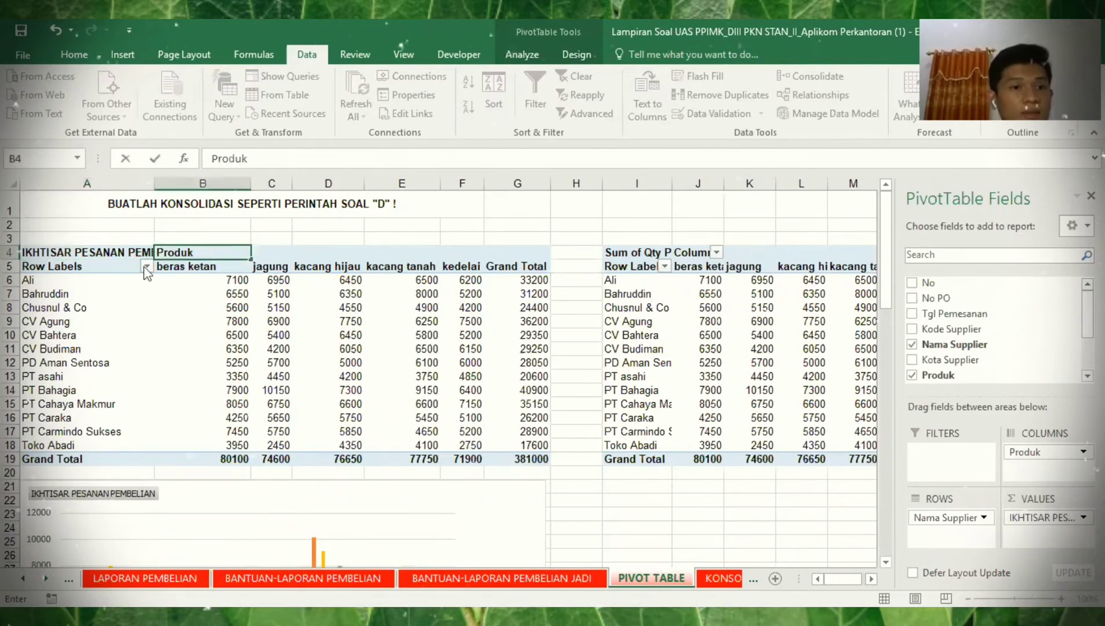
click(145, 270)
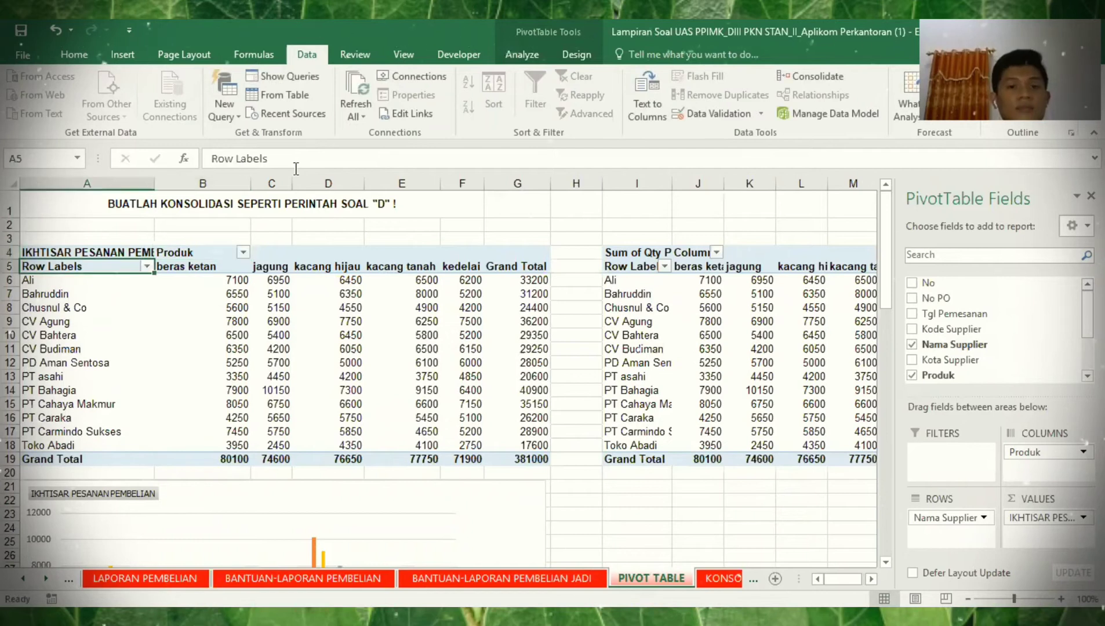
drag(294, 165, 197, 161)
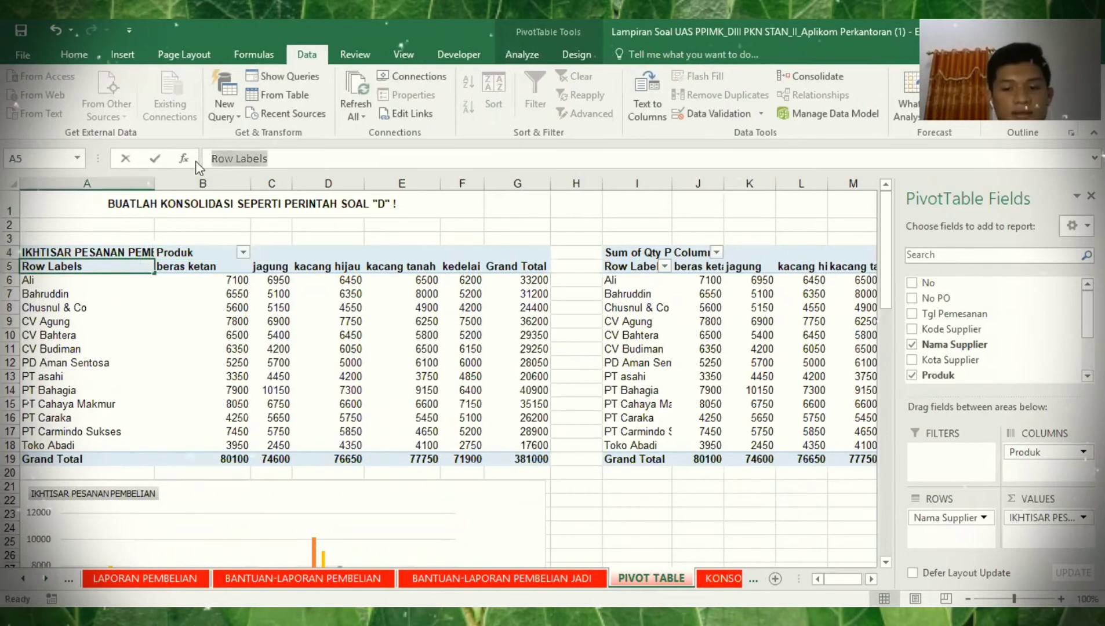
text(Nama Supplier)
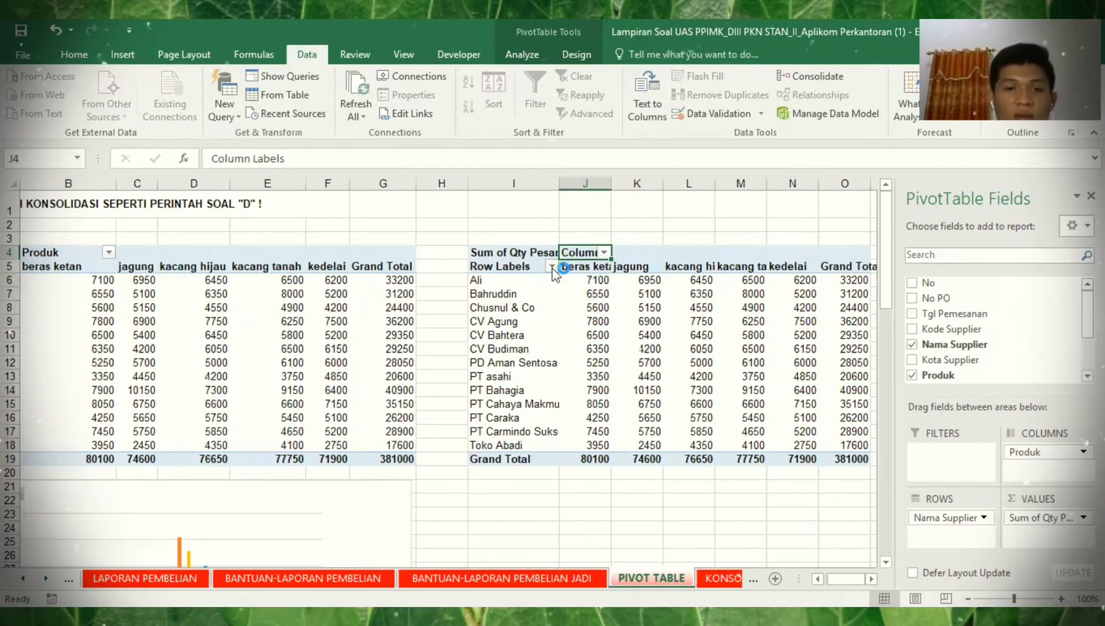
- Clear all suppliers in the copy's filter and tick only PT Caraka
click(391, 423)
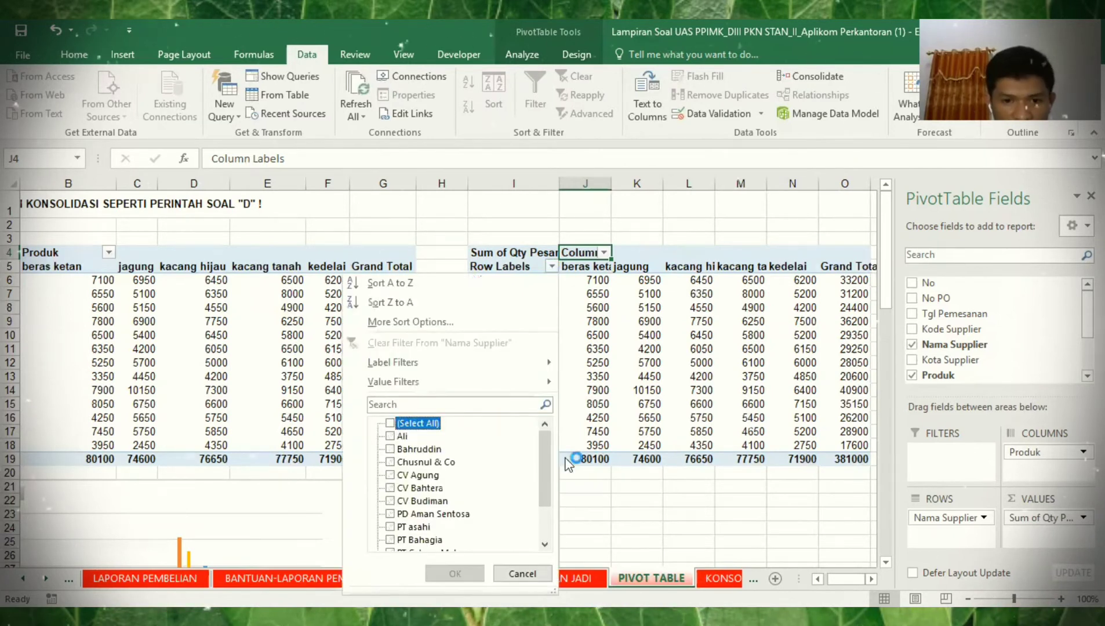
scroll(397, 520, down, 2)
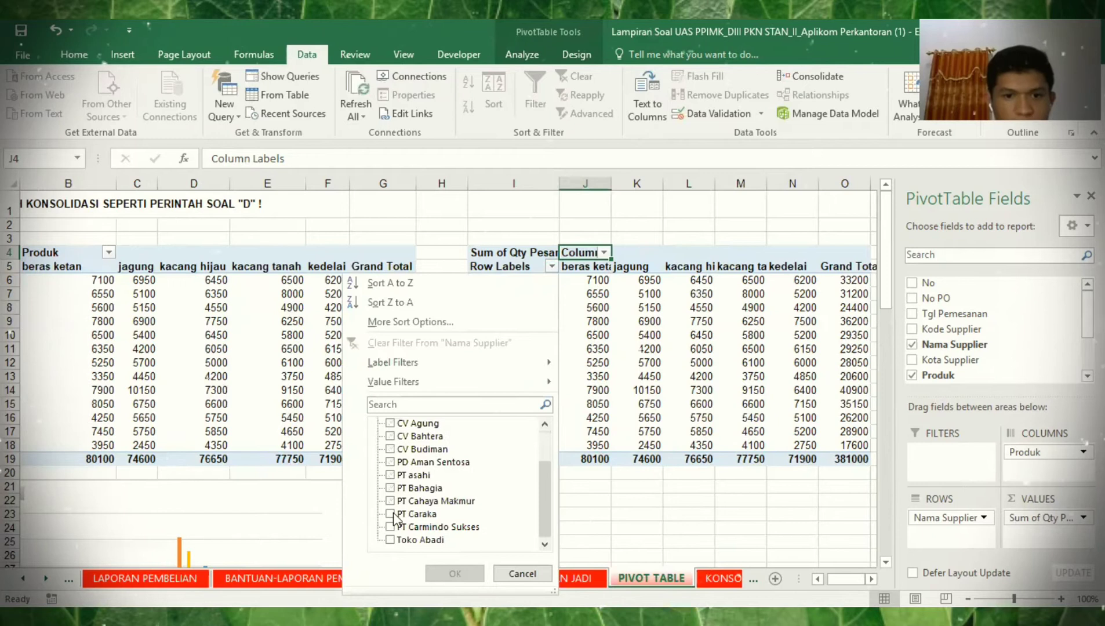
click(414, 513)
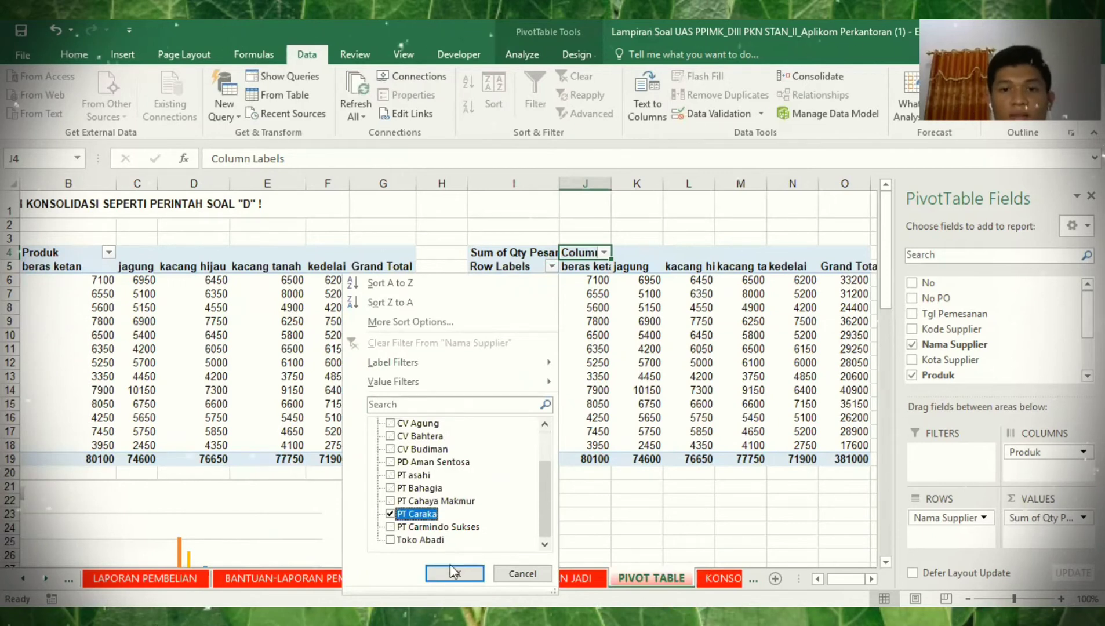
- Apply the PT Caraka-only filter and limit the products to jagung
key(Return)
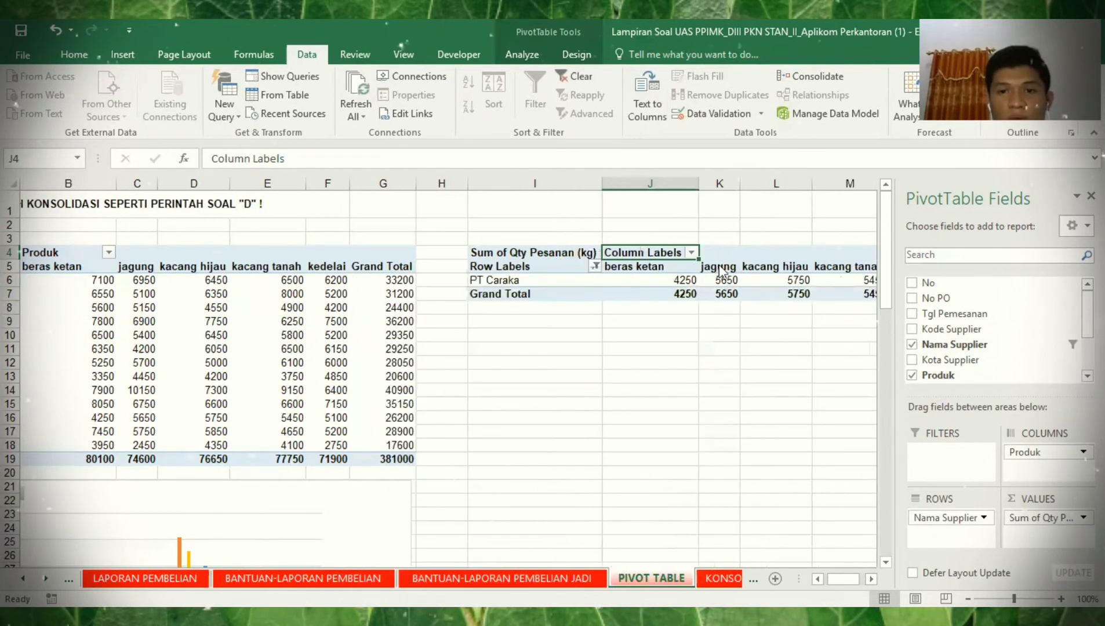
click(691, 252)
click(529, 410)
click(528, 435)
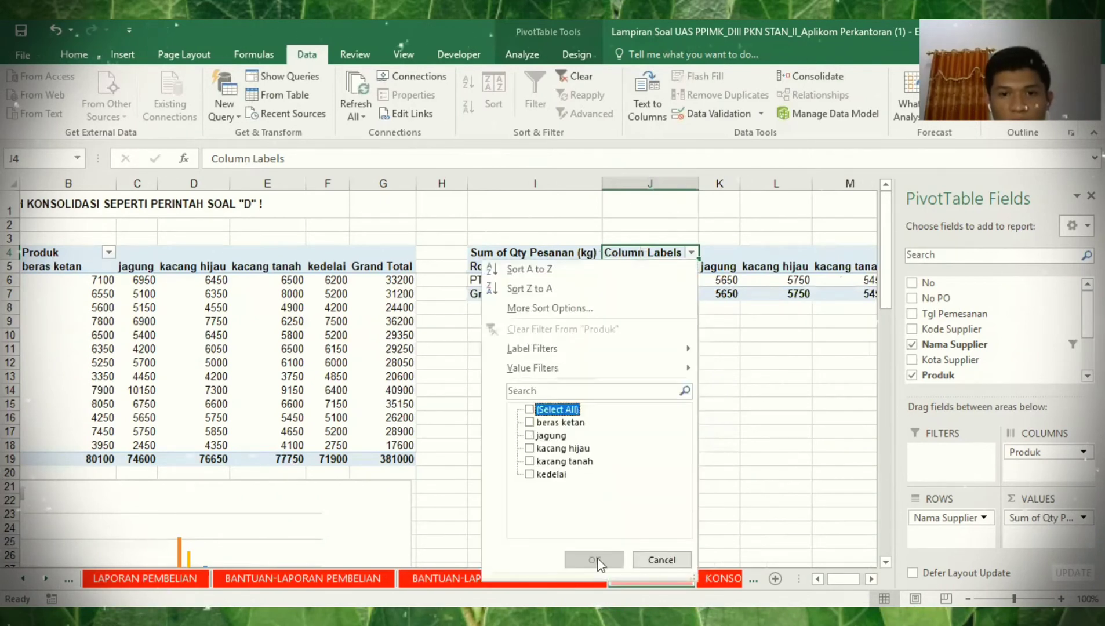
click(594, 560)
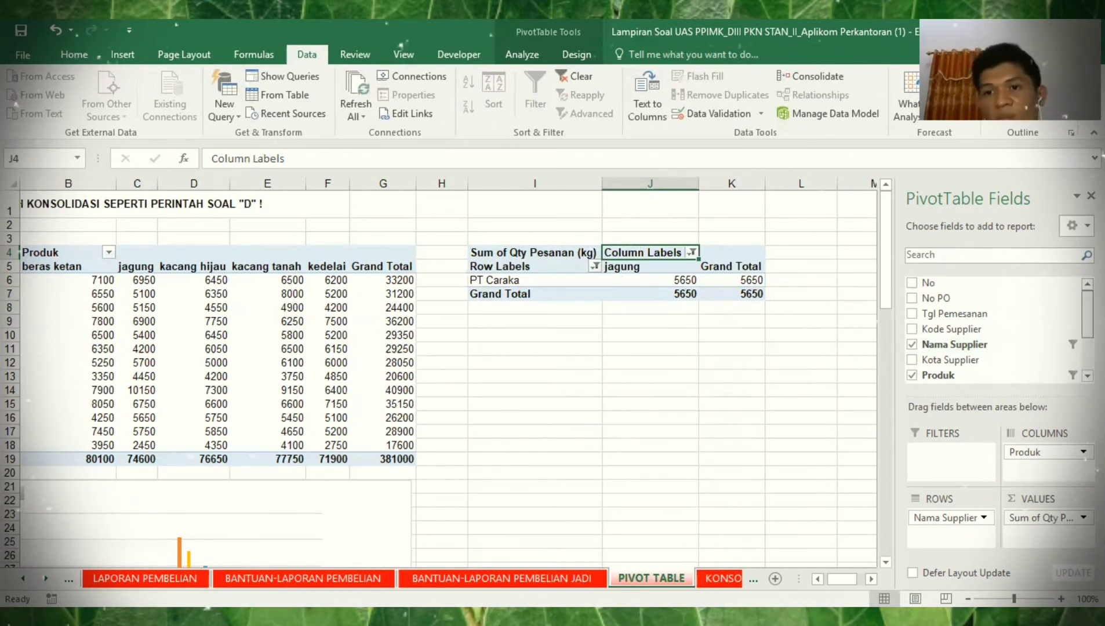
- Split rows by order year and highlight PT Caraka's 2008 total of 1900 yellow
click(937, 313)
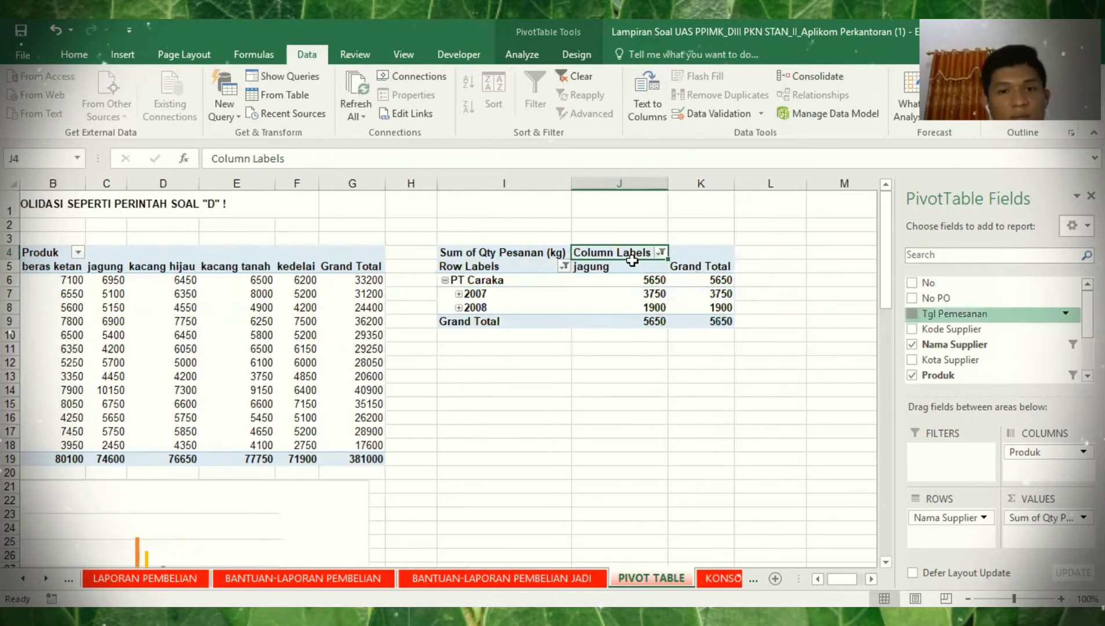
click(451, 308)
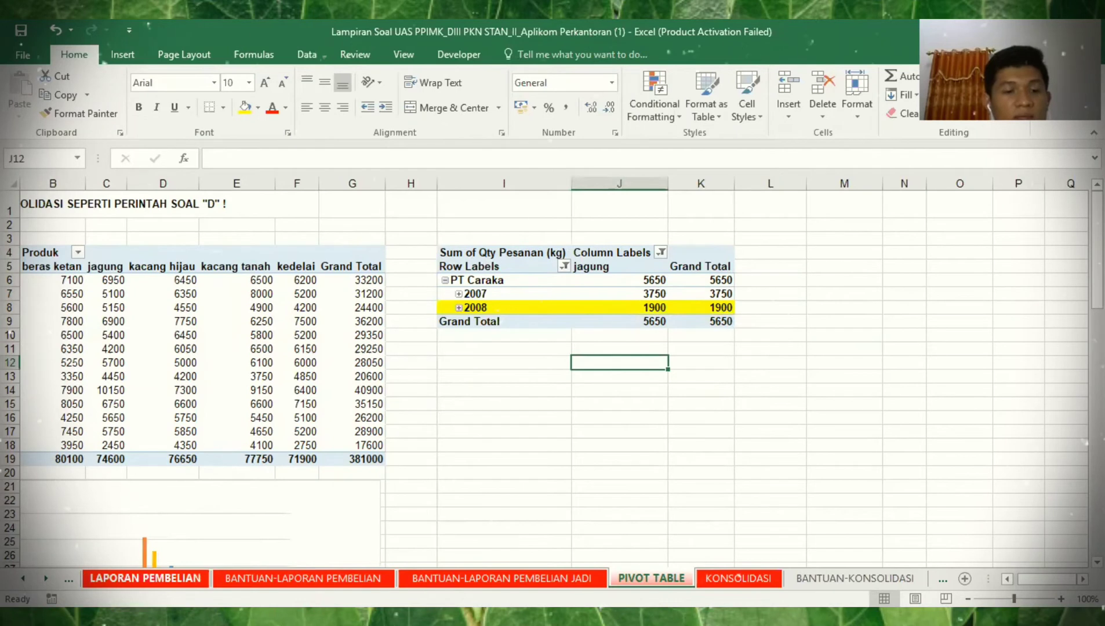
click(68, 578)
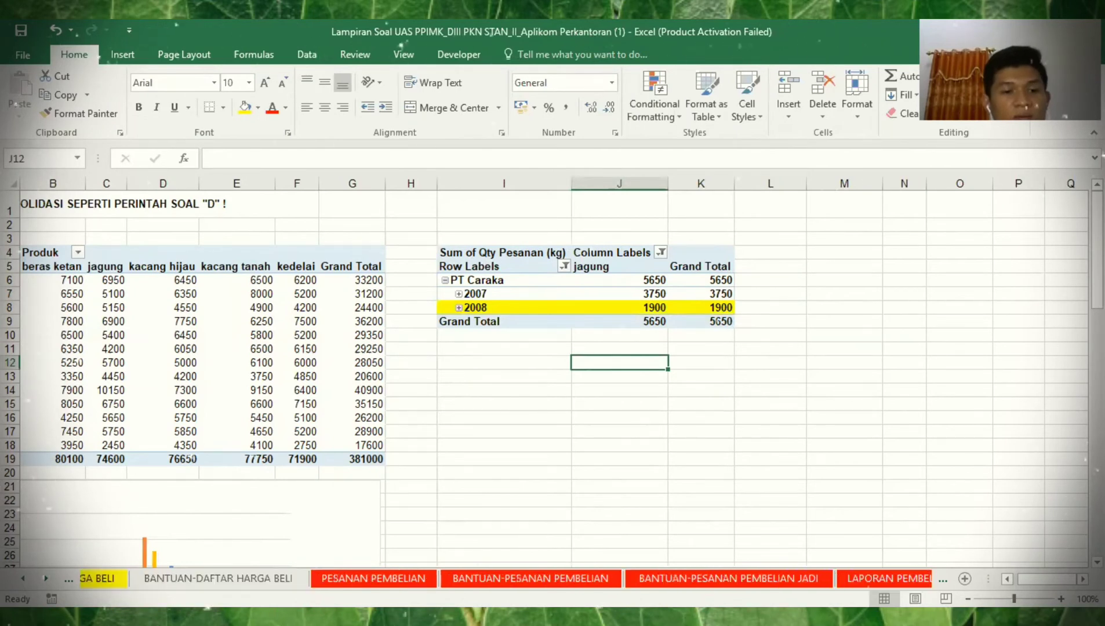
- Enter 1900 in G70 on SOAL as question 1's answer, then return to PIVOT TABLE
click(69, 578)
click(103, 579)
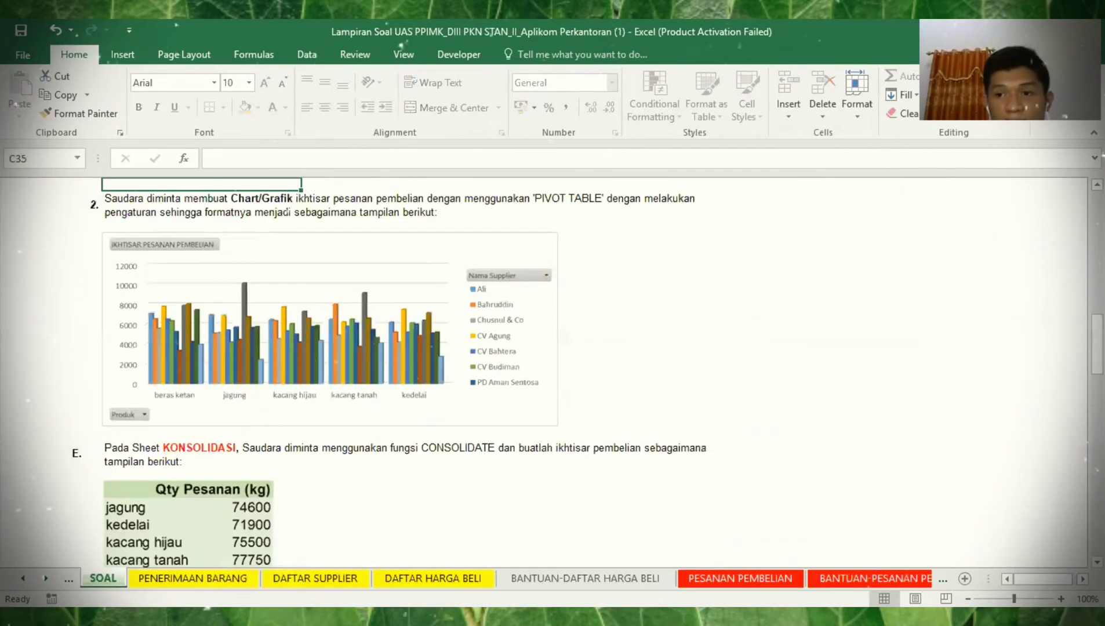
scroll(545, 434, down, 5)
click(543, 428)
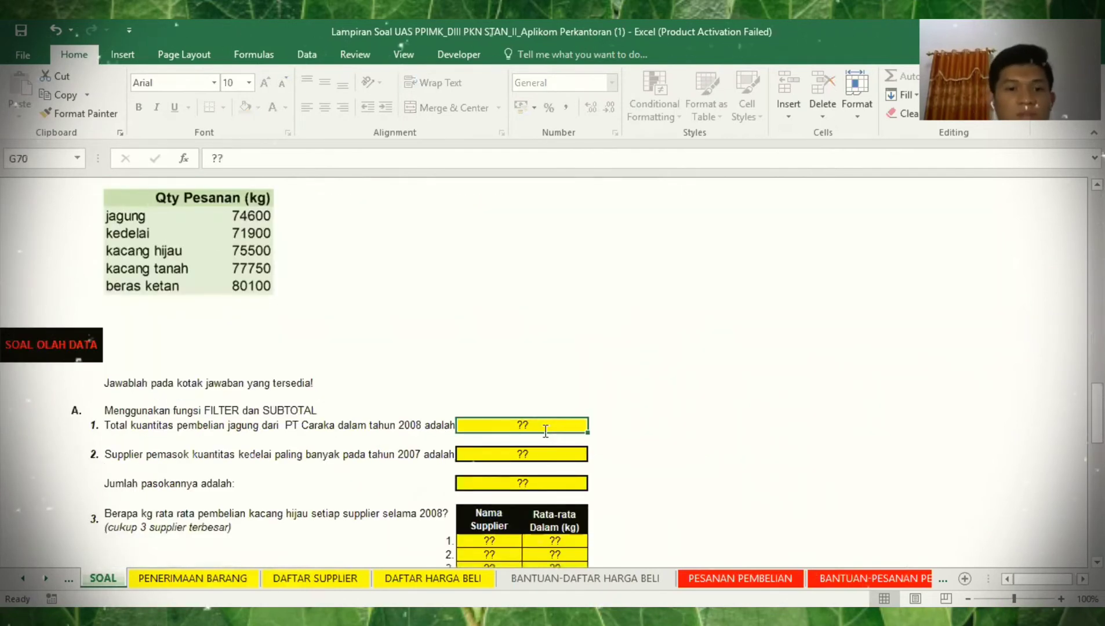
text(1900)
click(529, 452)
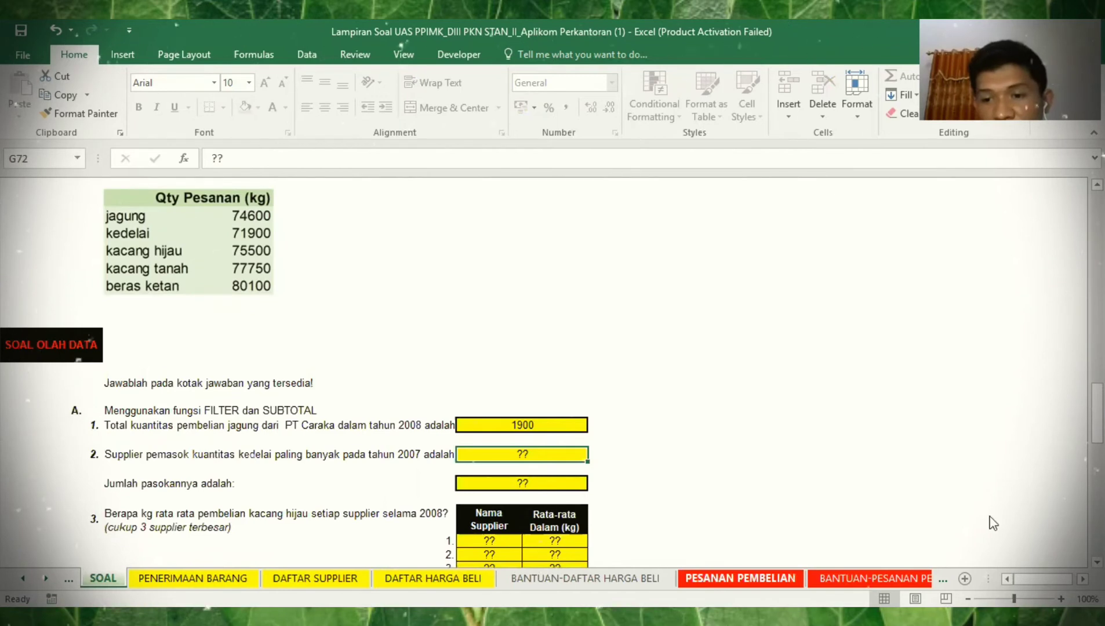
click(849, 578)
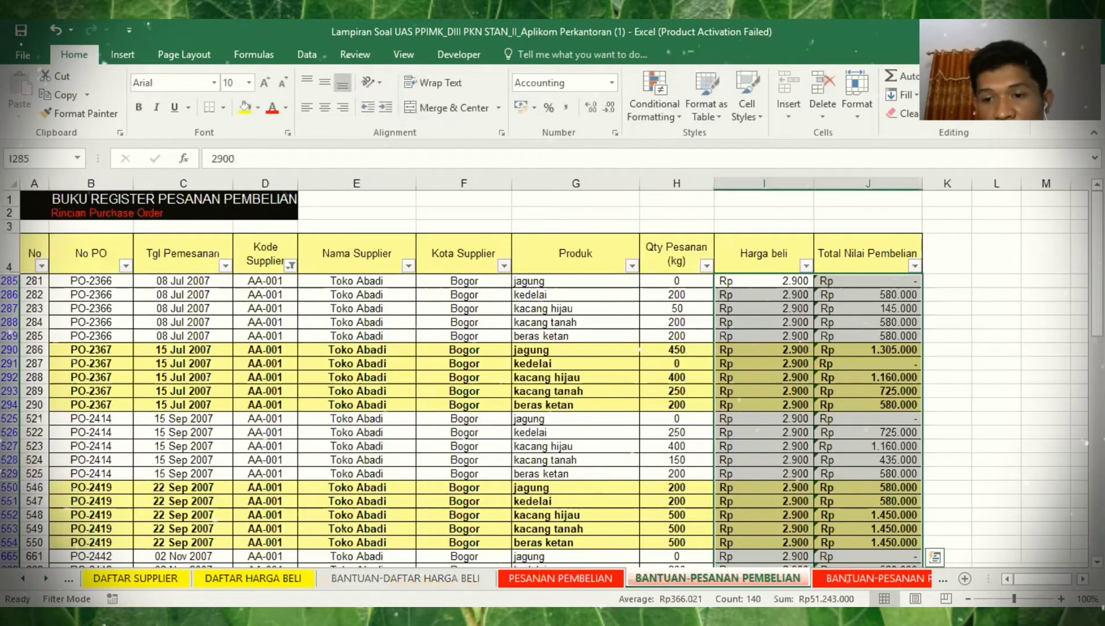
key(ctrl+Page_Down)
key(ctrl+Page_Down)
key(ctrl+Page_Down)
key(ctrl+Page_Down)
key(ctrl+Page_Down)
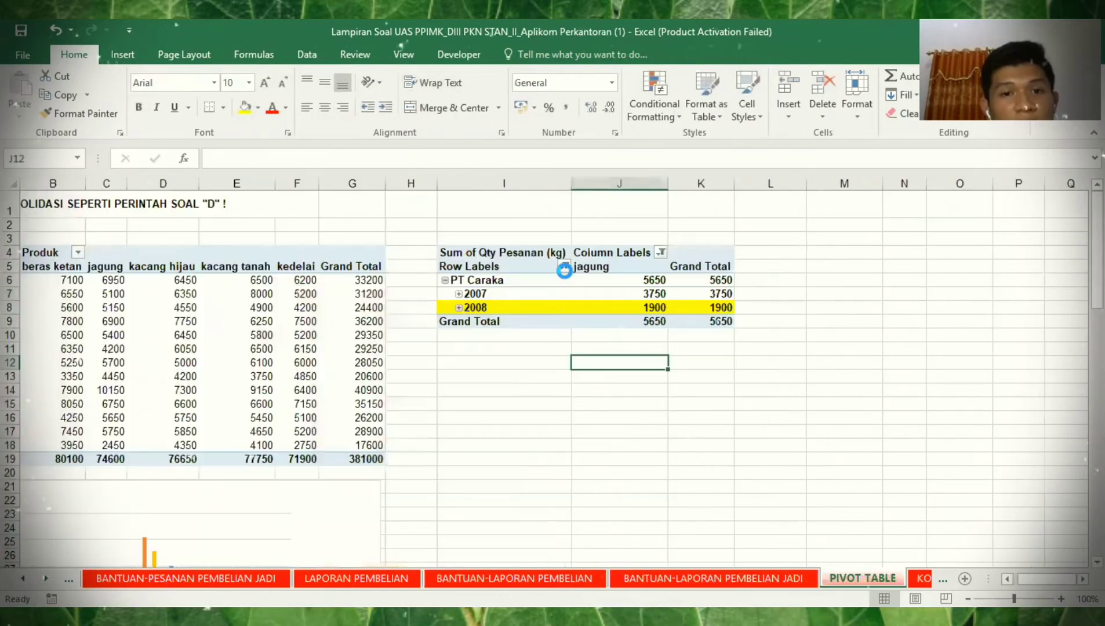
- Reselect all suppliers and filter the copied pivot's products to kedelai only
click(564, 268)
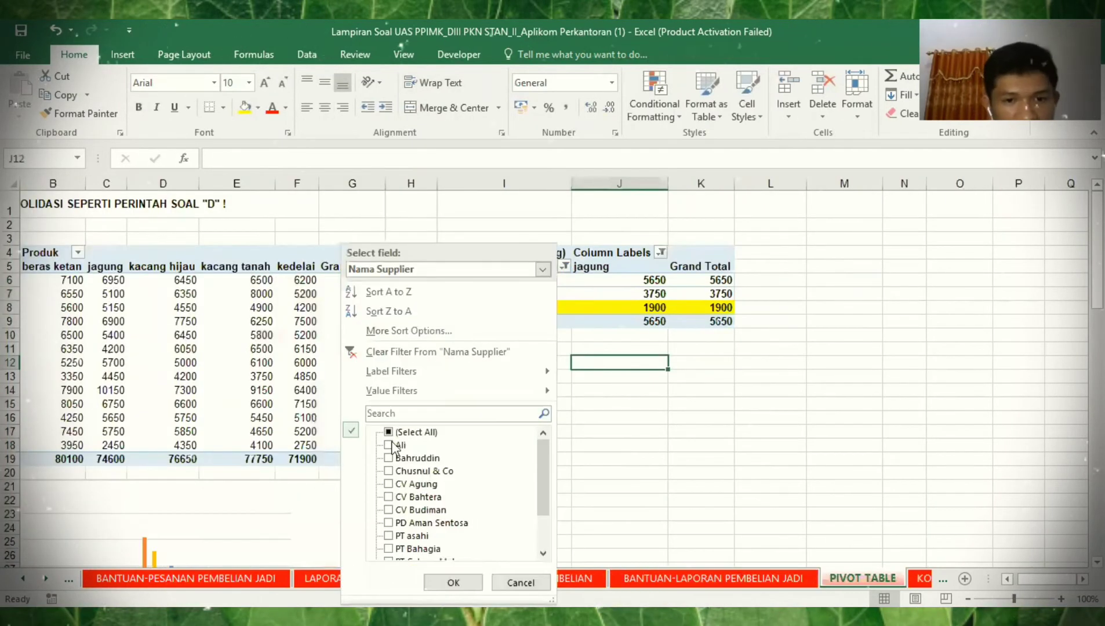
click(389, 433)
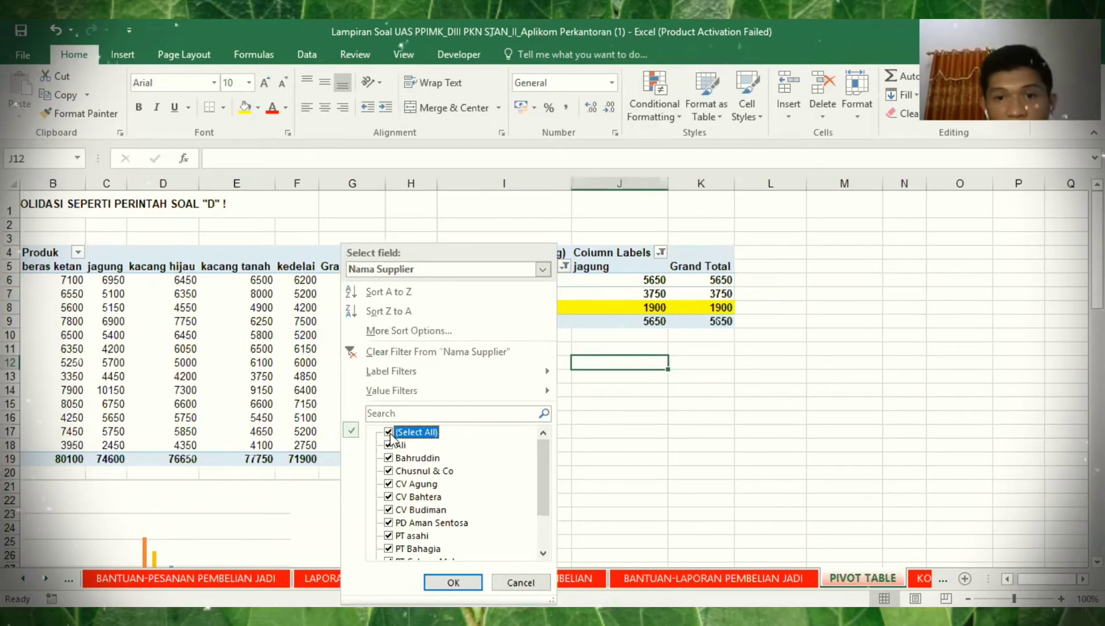
click(654, 254)
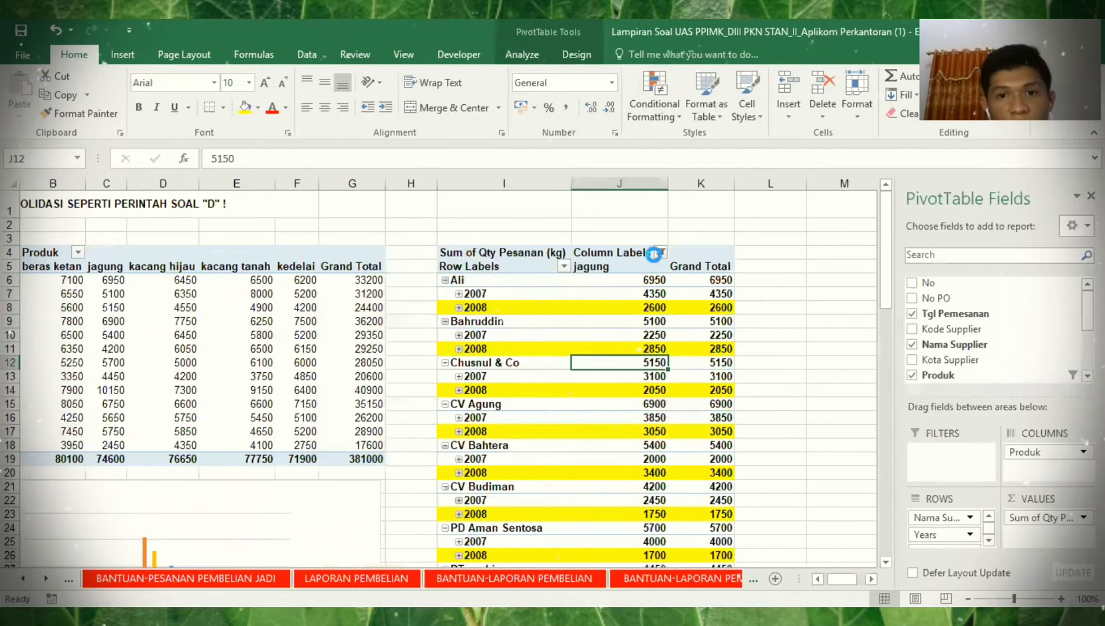
click(658, 254)
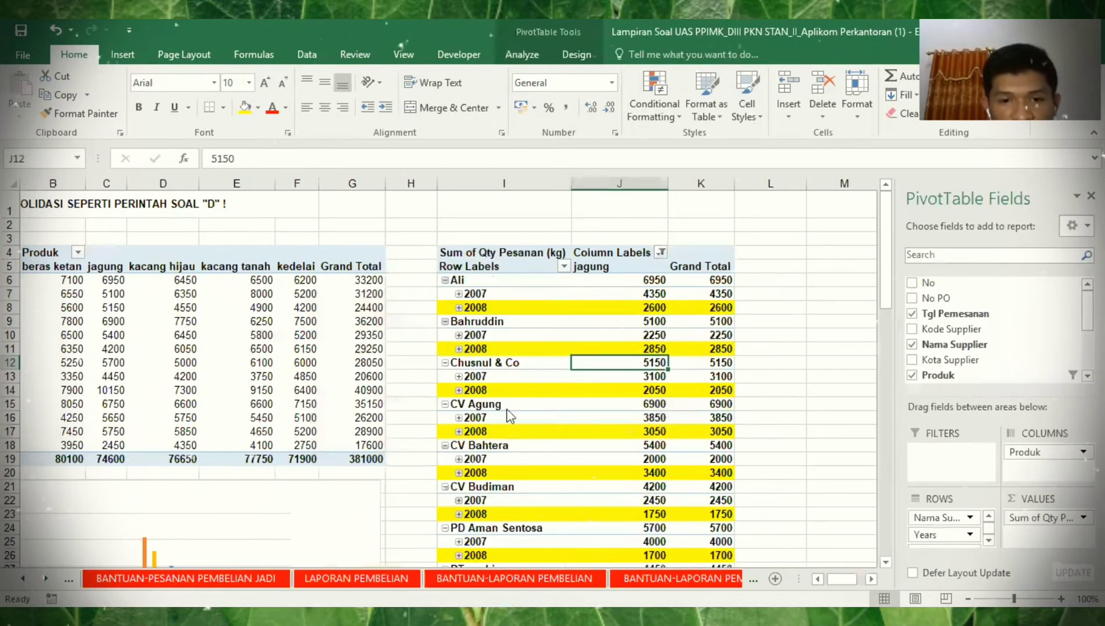
click(499, 475)
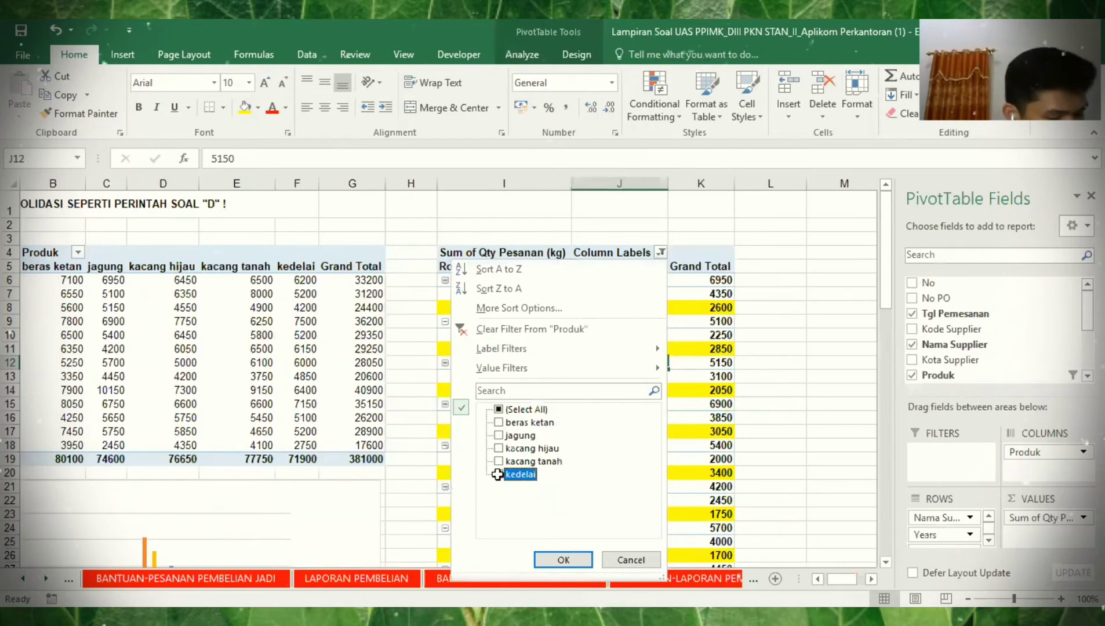
key(Return)
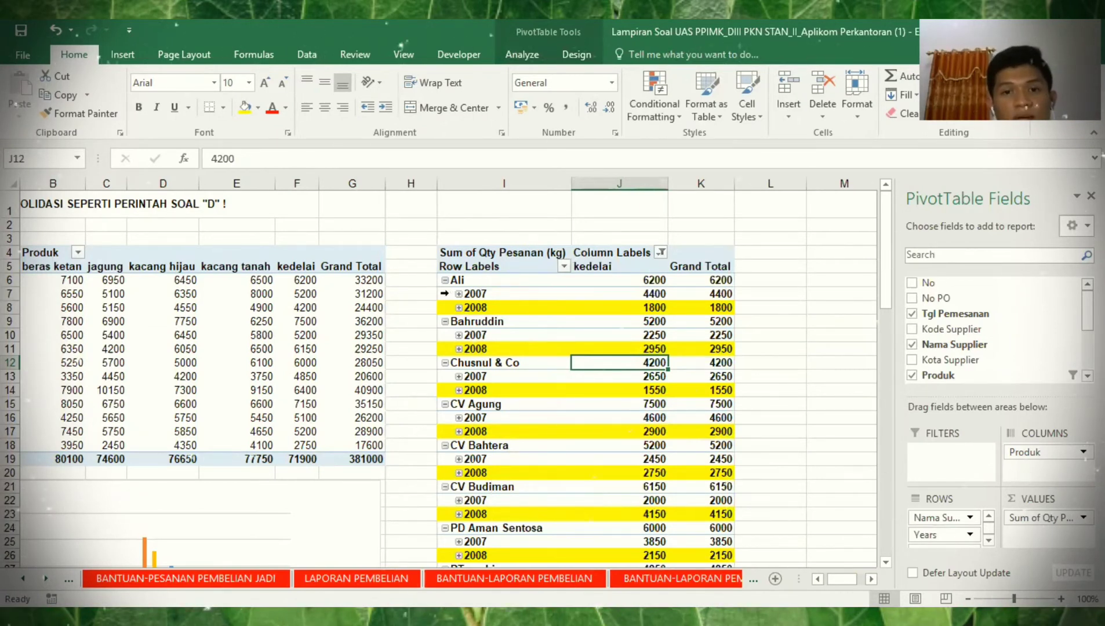
- Select every 2007 row and shade them light orange
click(445, 293)
click(445, 293)
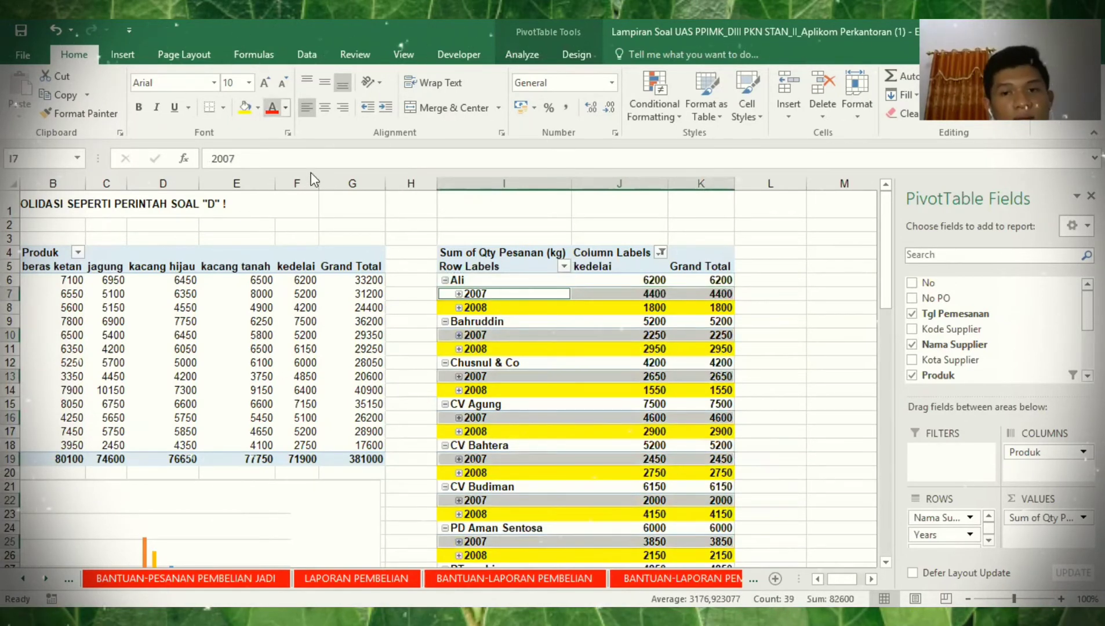
click(726, 299)
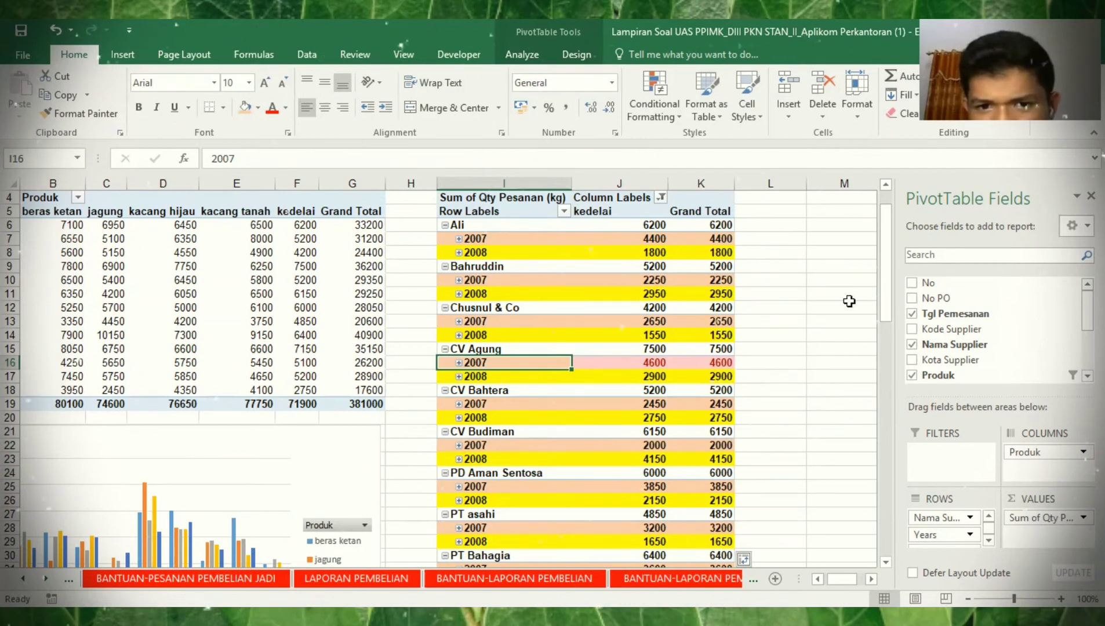
- Move Years to the pivot columns and check each supplier's 2007 kedelai amount, Toko Abadi to CV Bahtera
drag(945, 535, 1014, 463)
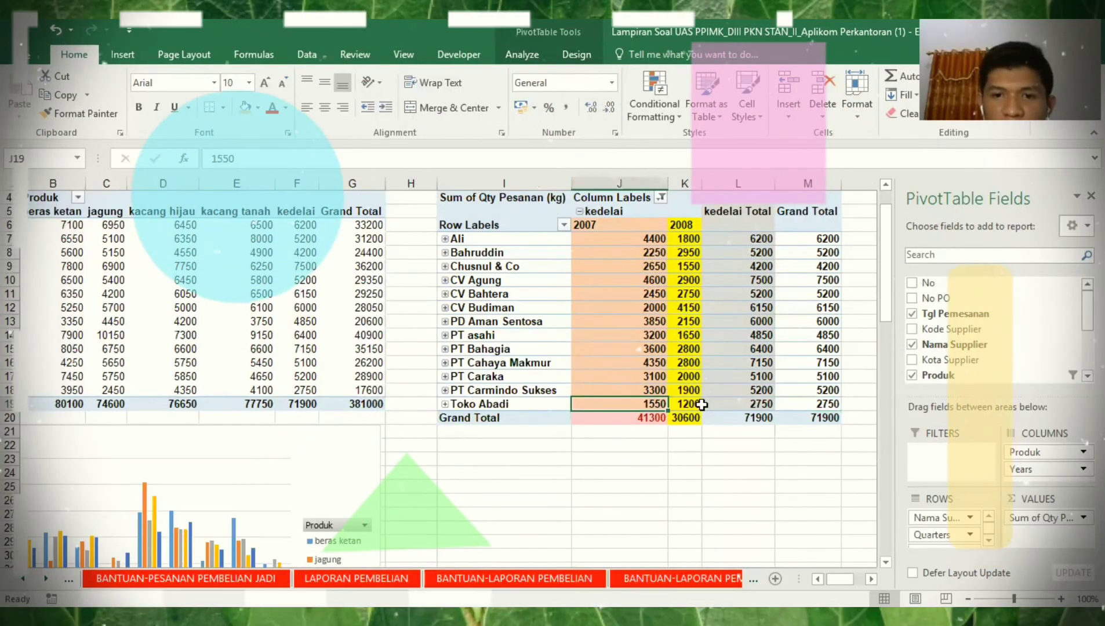
key(Left)
key(Left)
key(Left)
key(Up)
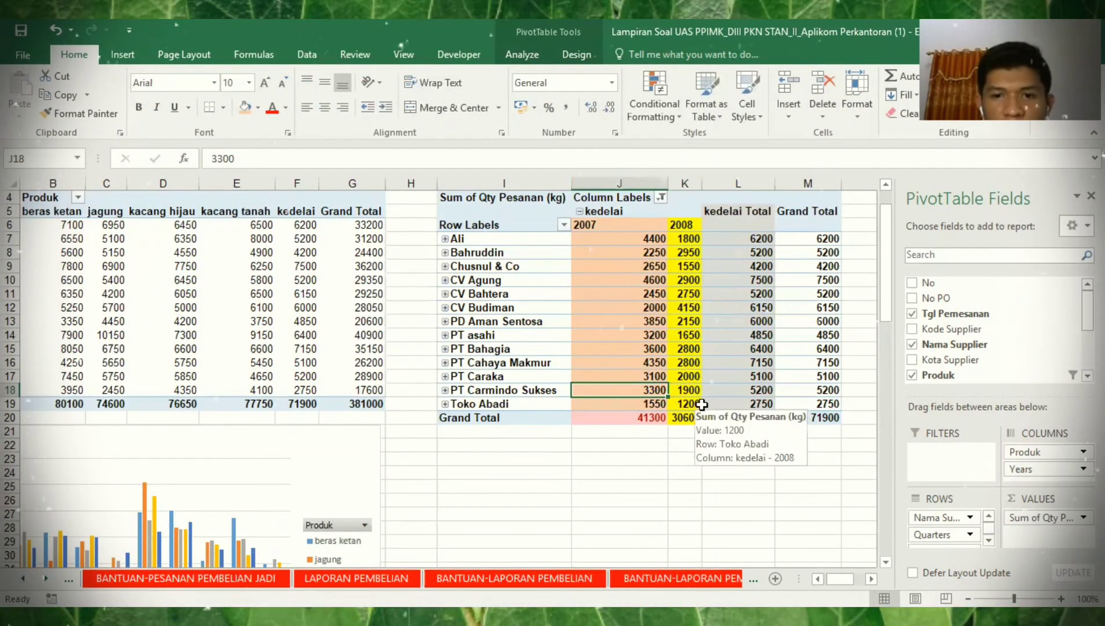
key(Up)
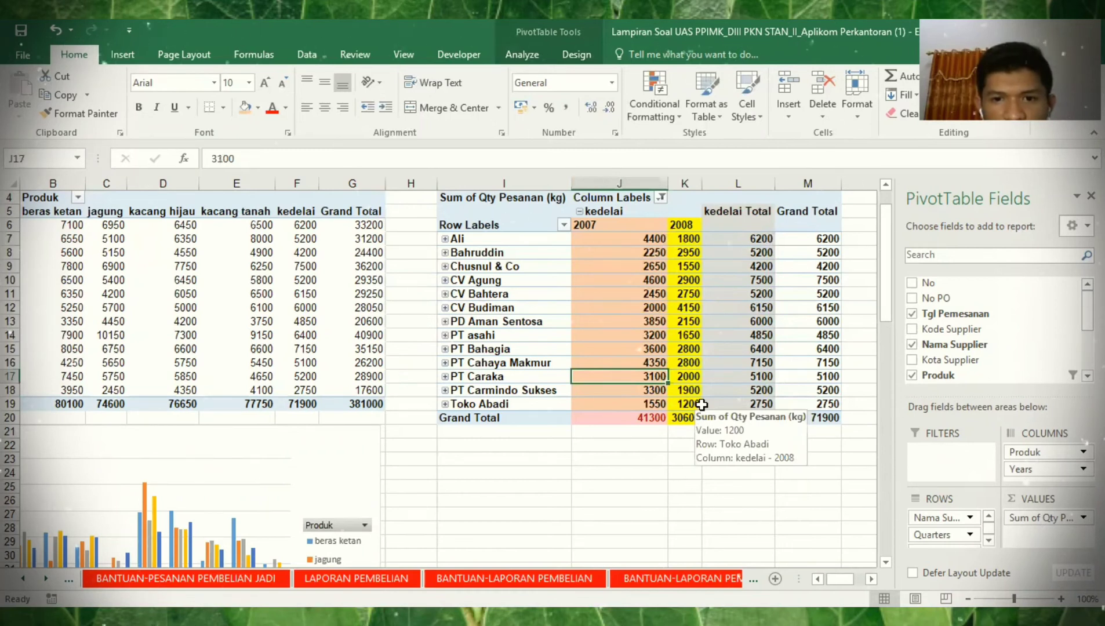
key(Up)
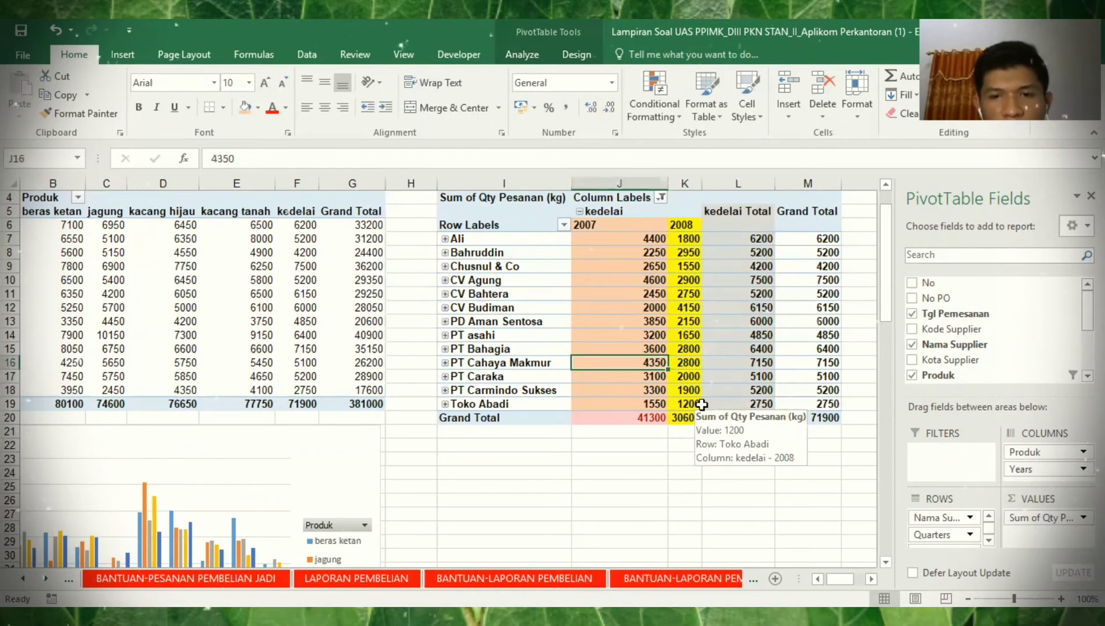
key(Up)
key(Up)
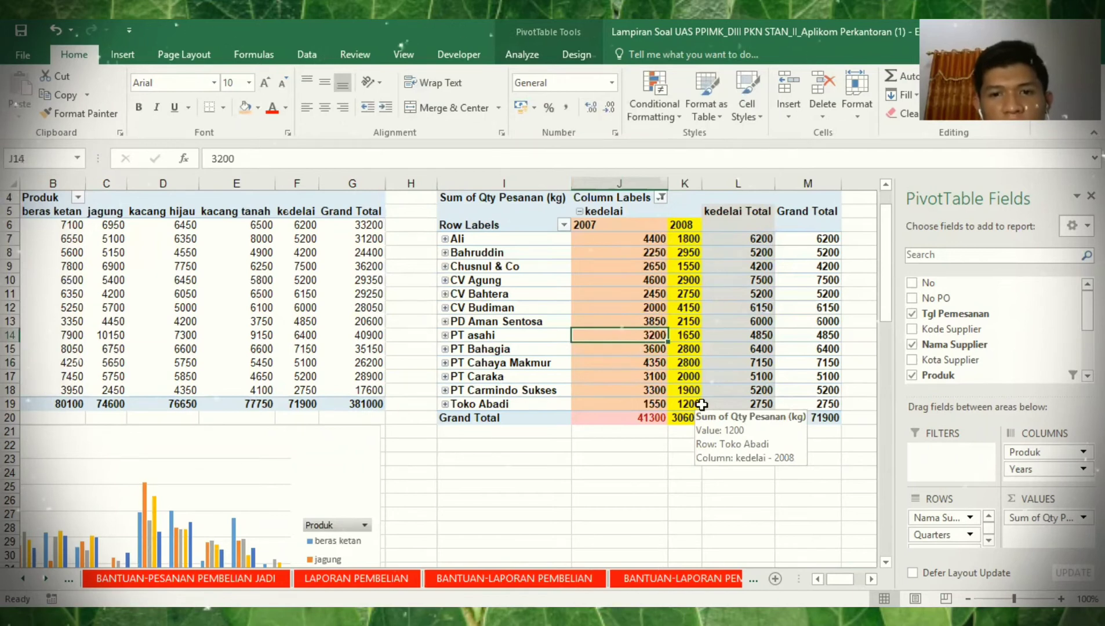
key(Up)
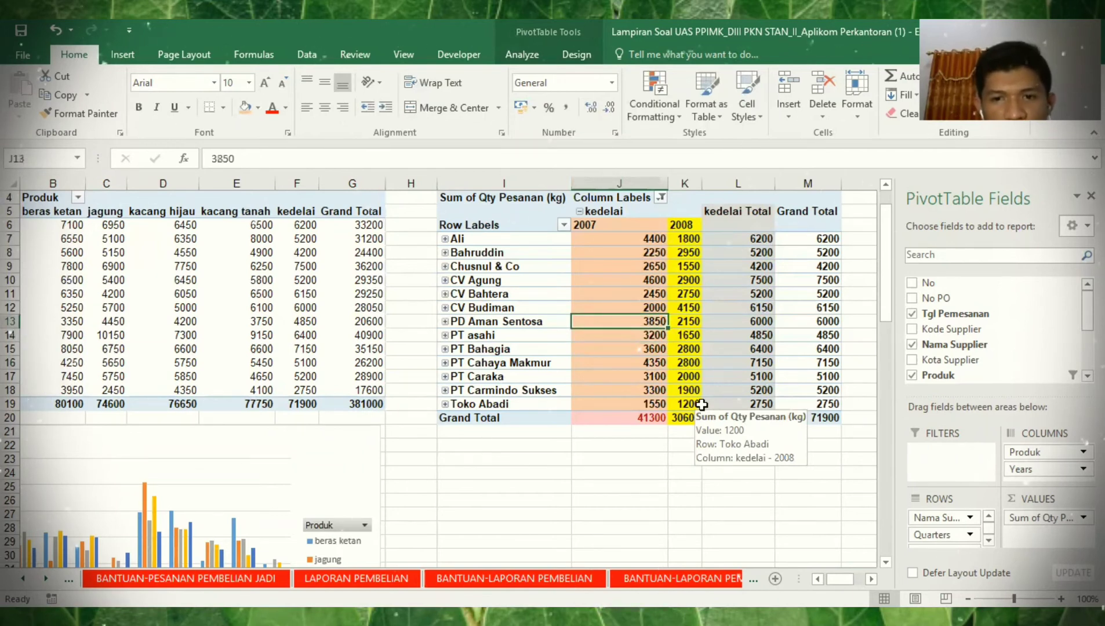
key(Up)
key(Up)
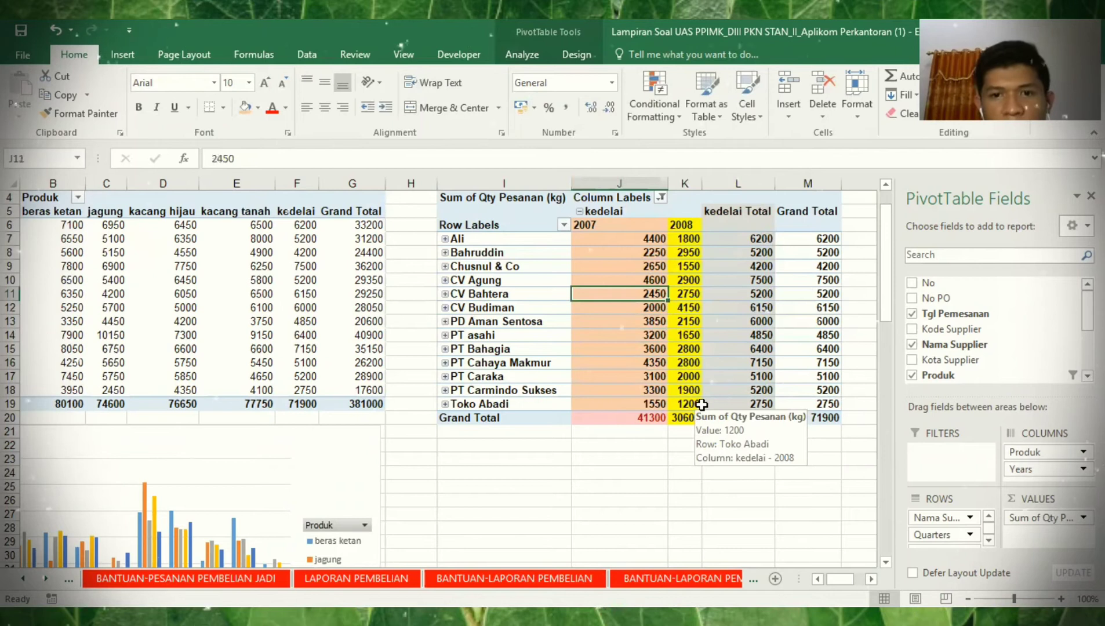
key(Up)
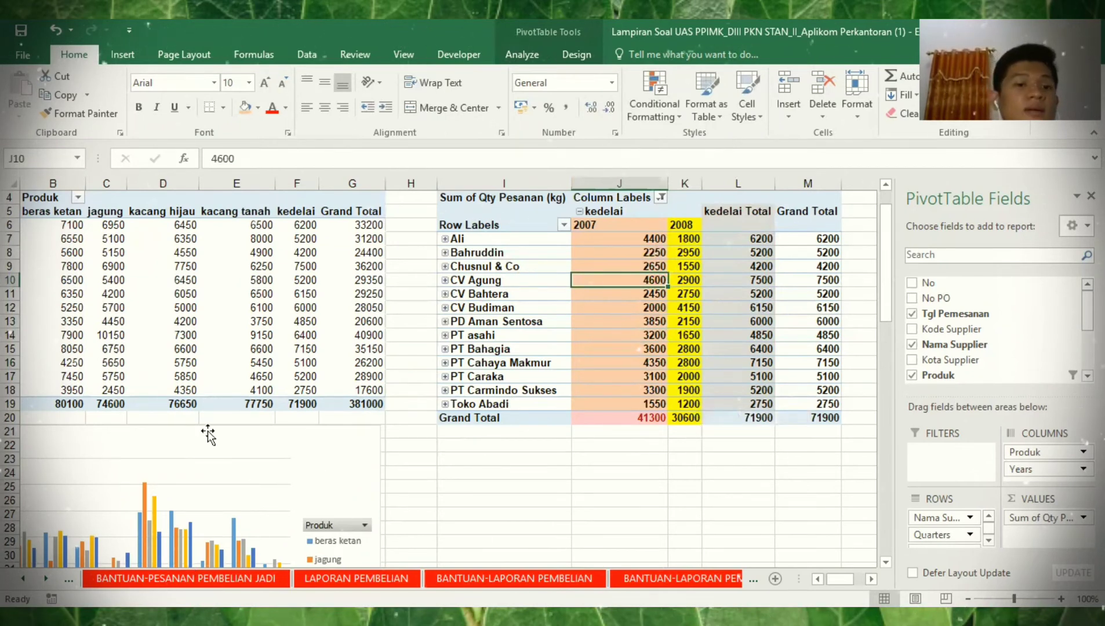
click(24, 578)
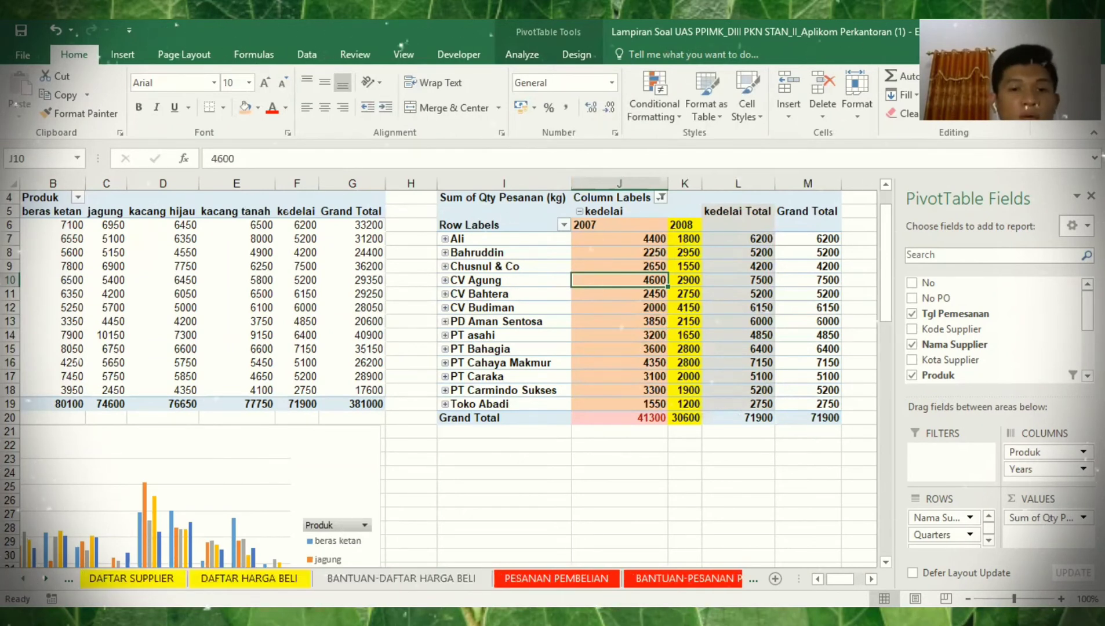
- Enter CV Agung and 4600 as the top 2007 kedelai supplier answers on SOAL
click(24, 578)
text(C)
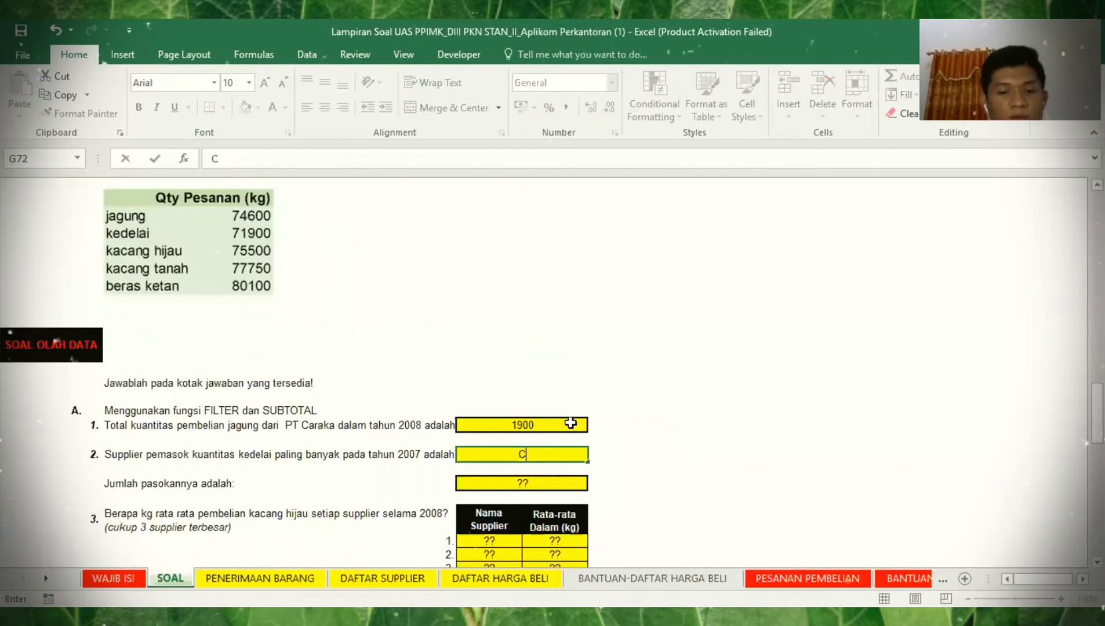
text(V )
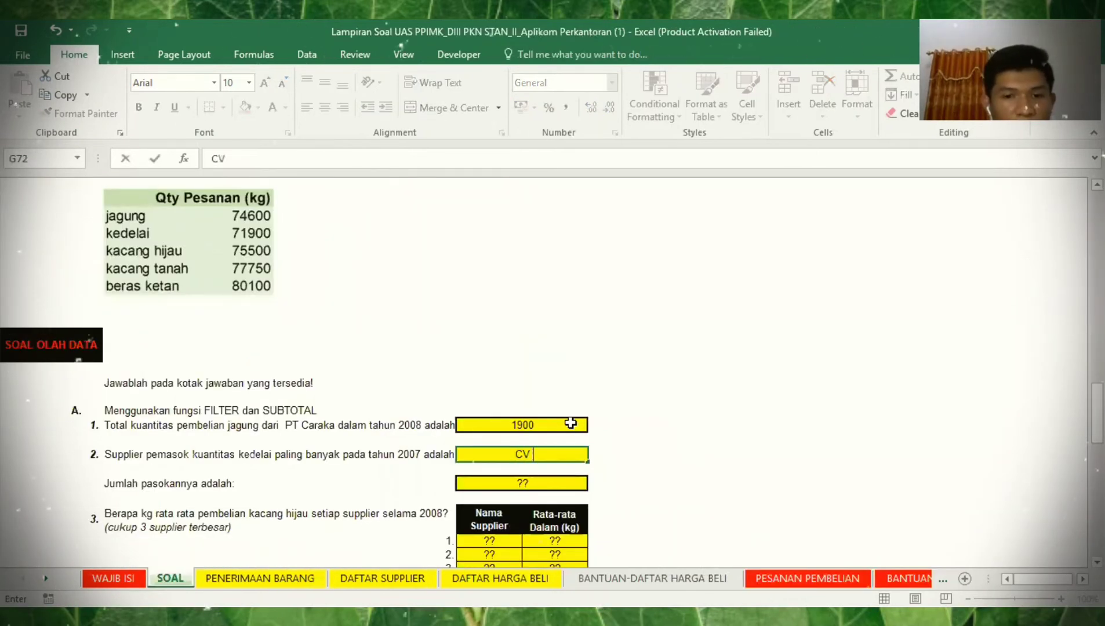
text(Agung)
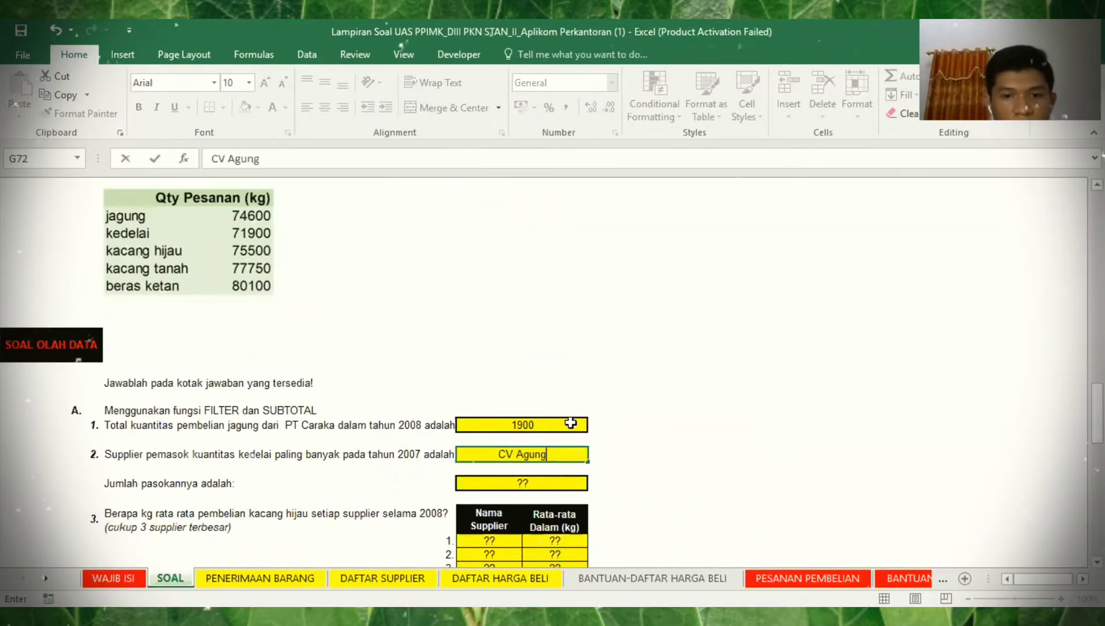
key(Return)
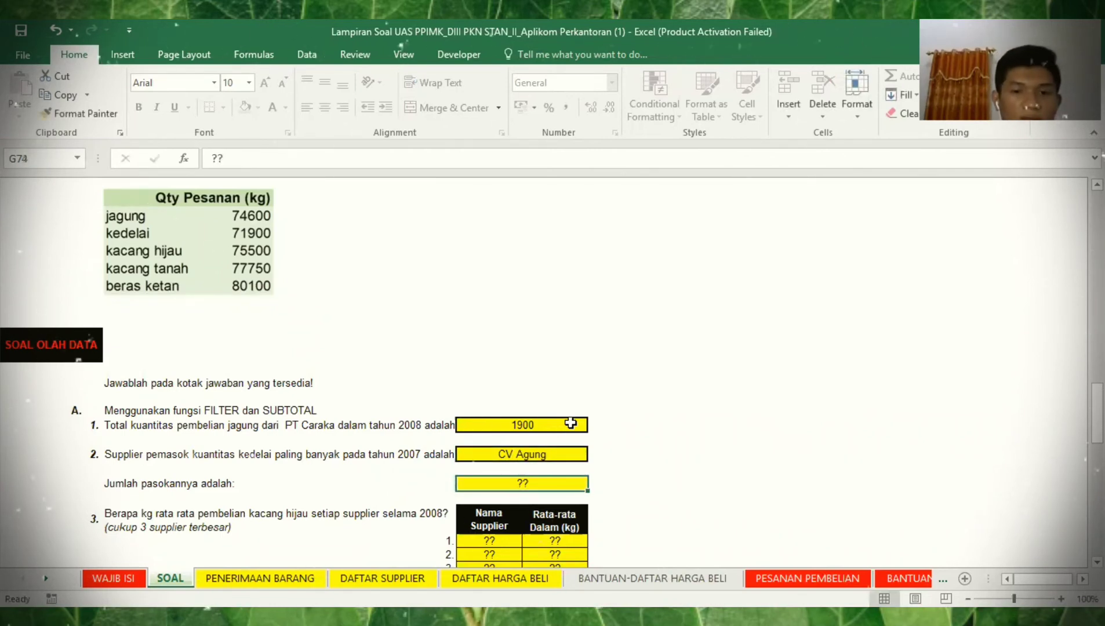
text(4600)
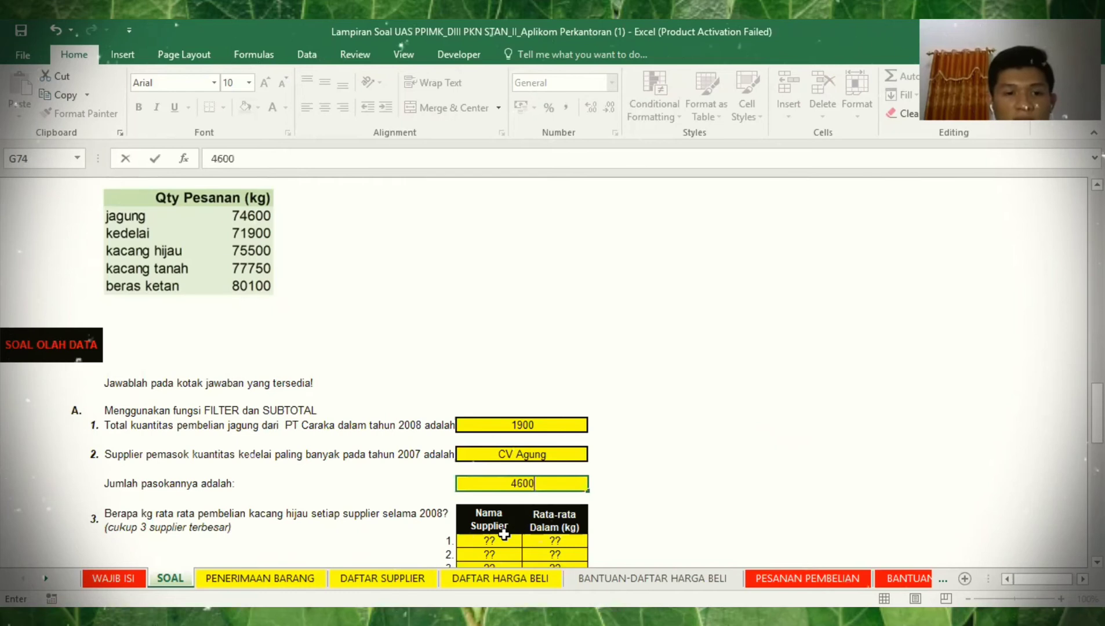
key(Return)
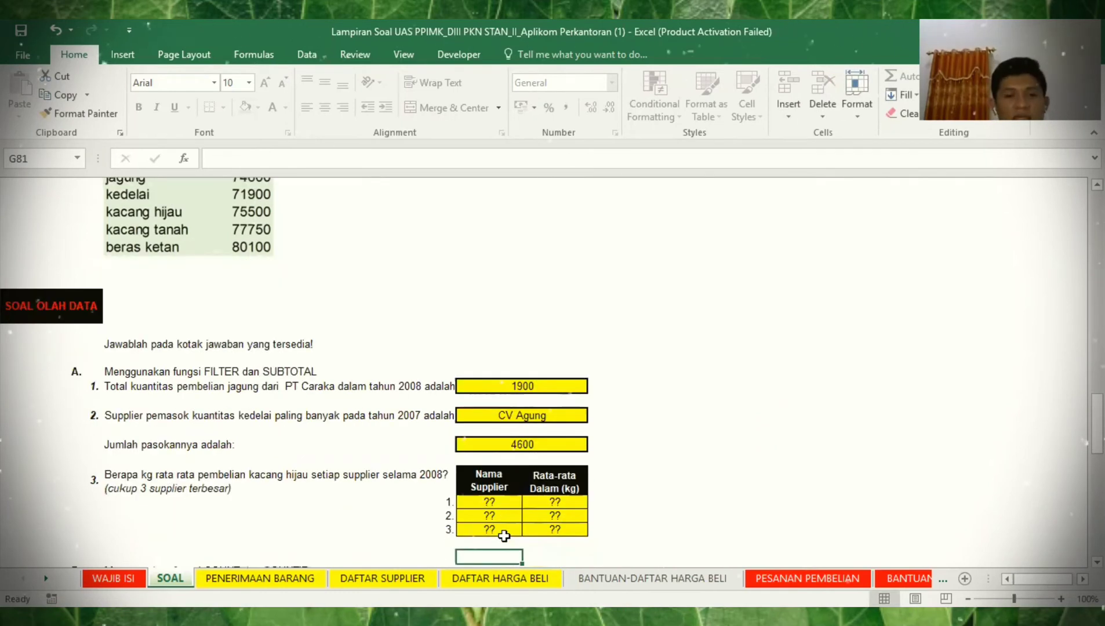
key(Up)
key(Up)
key(Up)
key(Up)
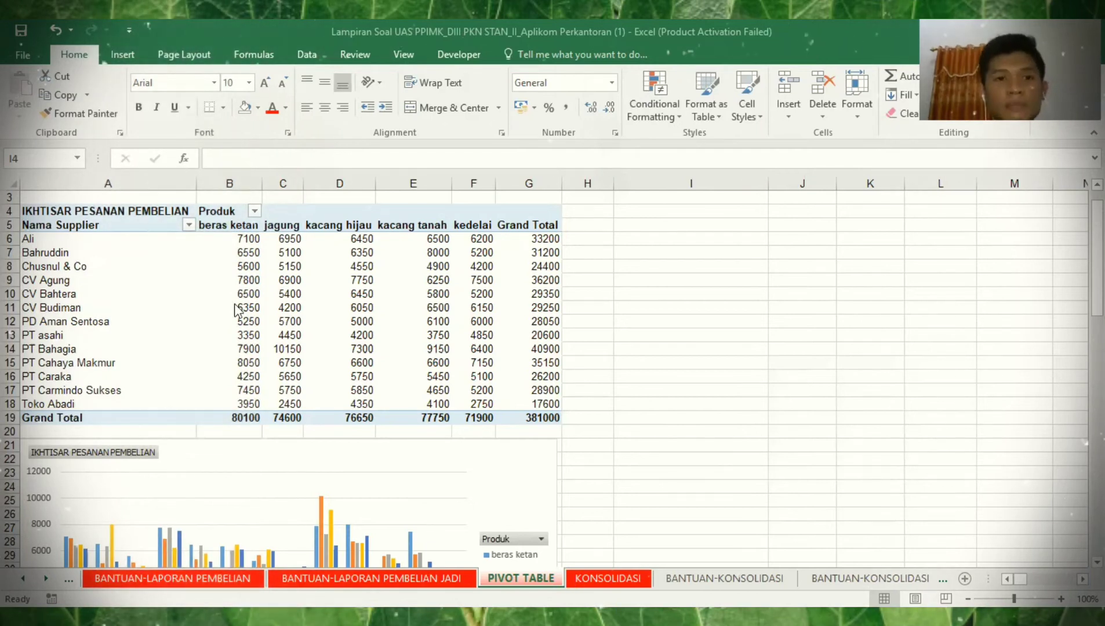
- Copy the whole order-summary pivot table and paste a duplicate at I4
click(63, 205)
key(ctrl+a)
key(ctrl+c)
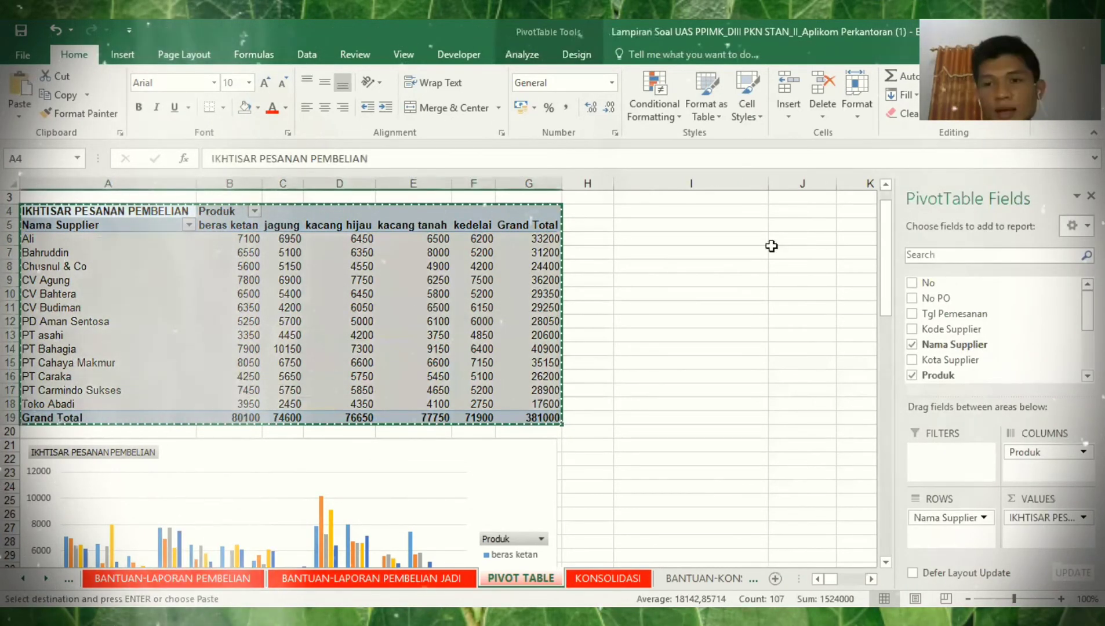
key(ctrl+v)
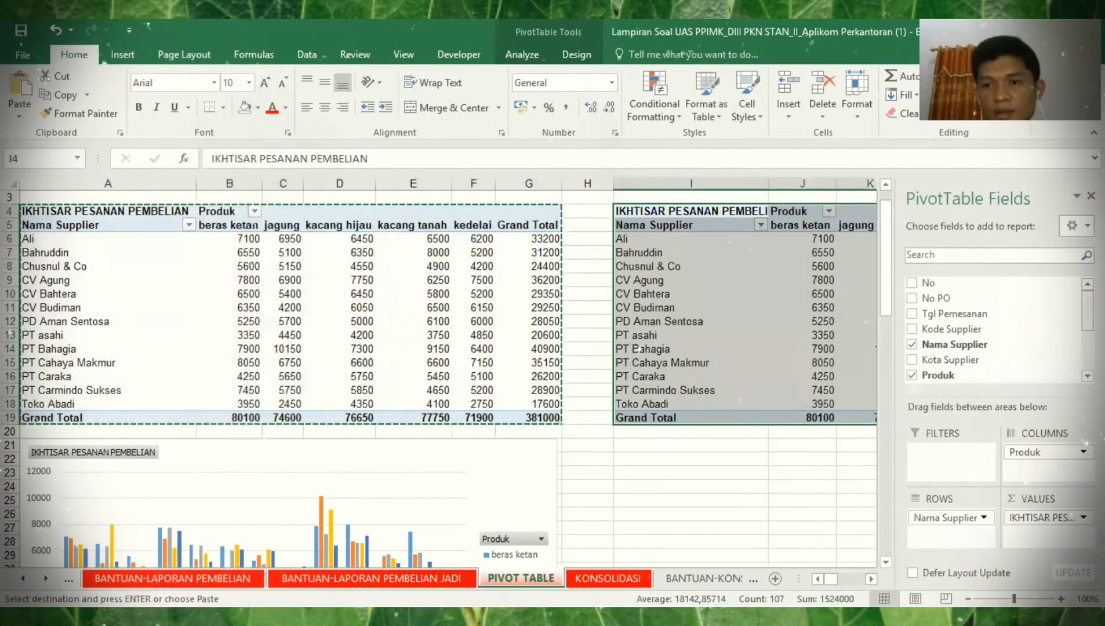
scroll(991, 329, down, 1)
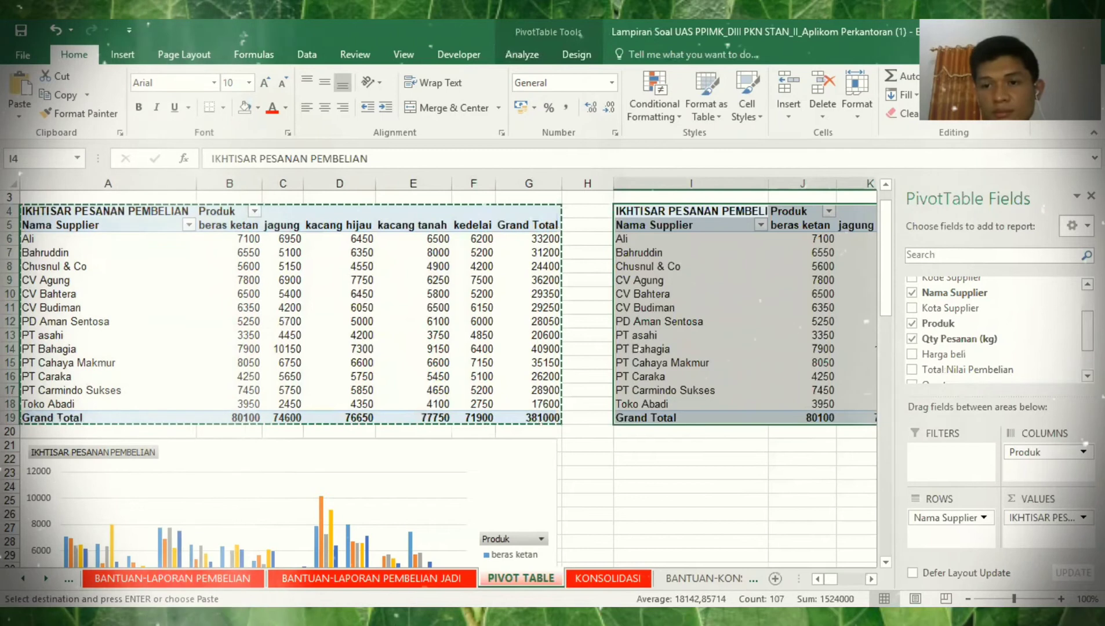
scroll(1082, 347, down, 1)
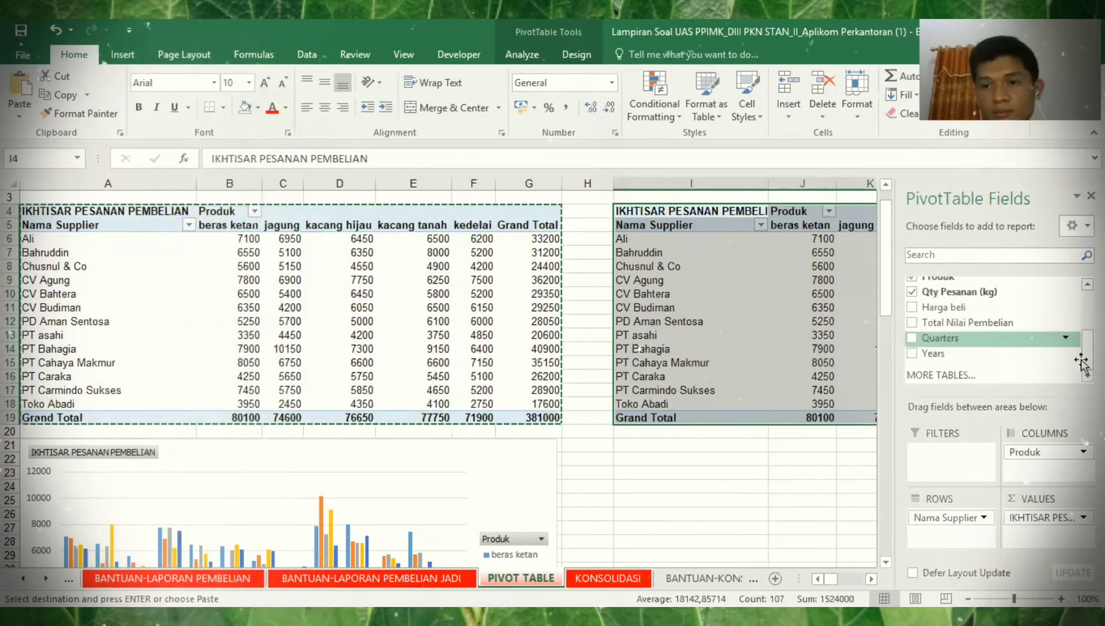
- Add Years to the copy, with Nama Supplier in columns and Produk in rows
click(922, 355)
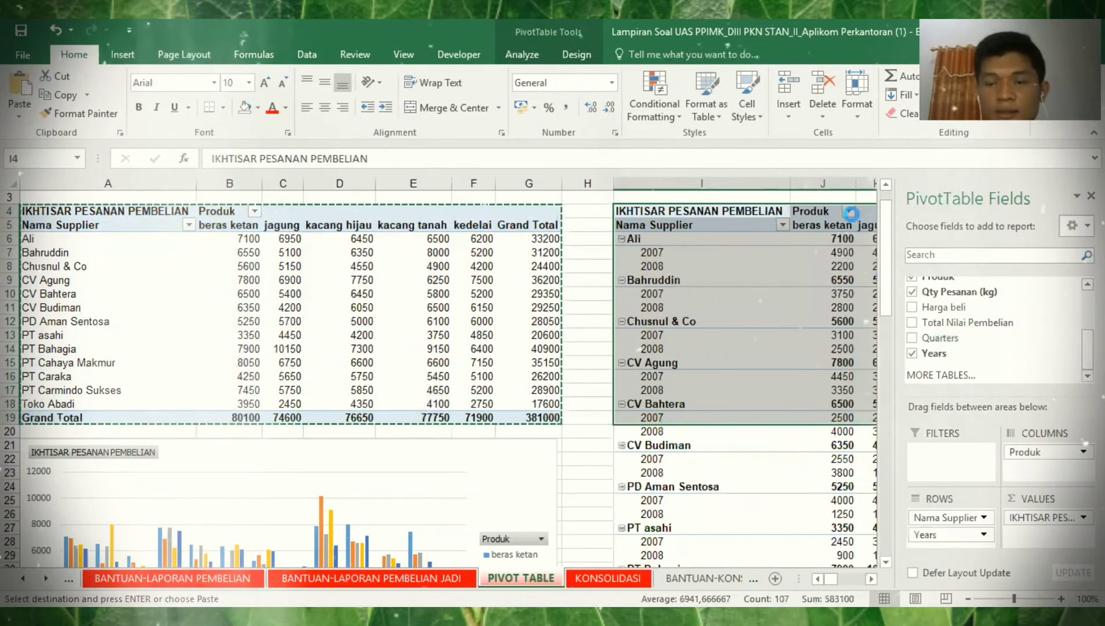
click(849, 212)
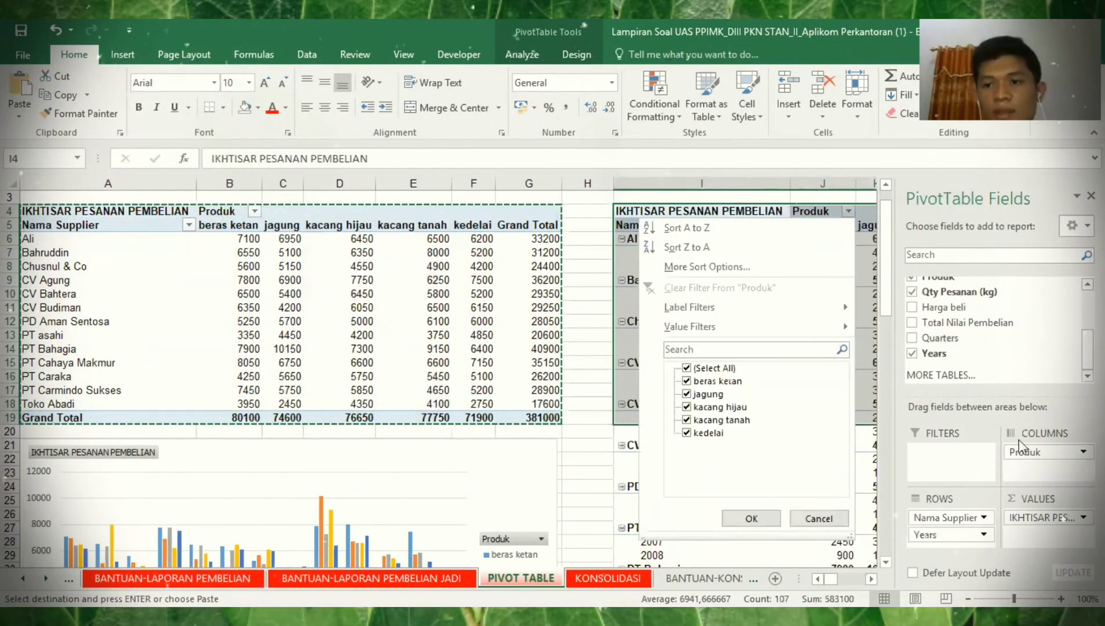
drag(1020, 448, 948, 520)
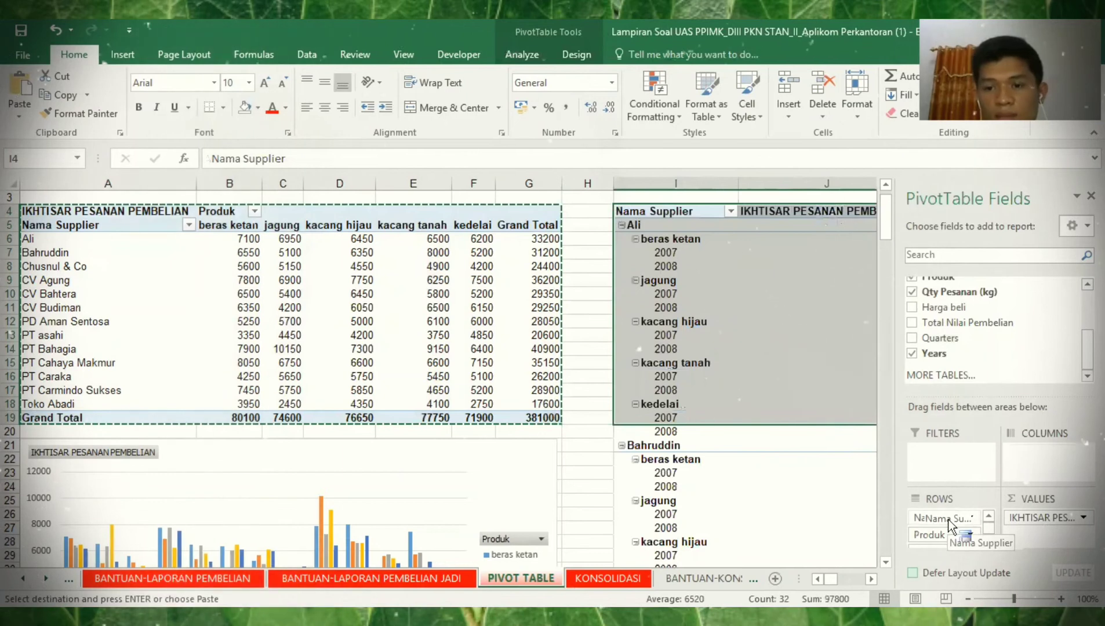
drag(1030, 462, 1030, 462)
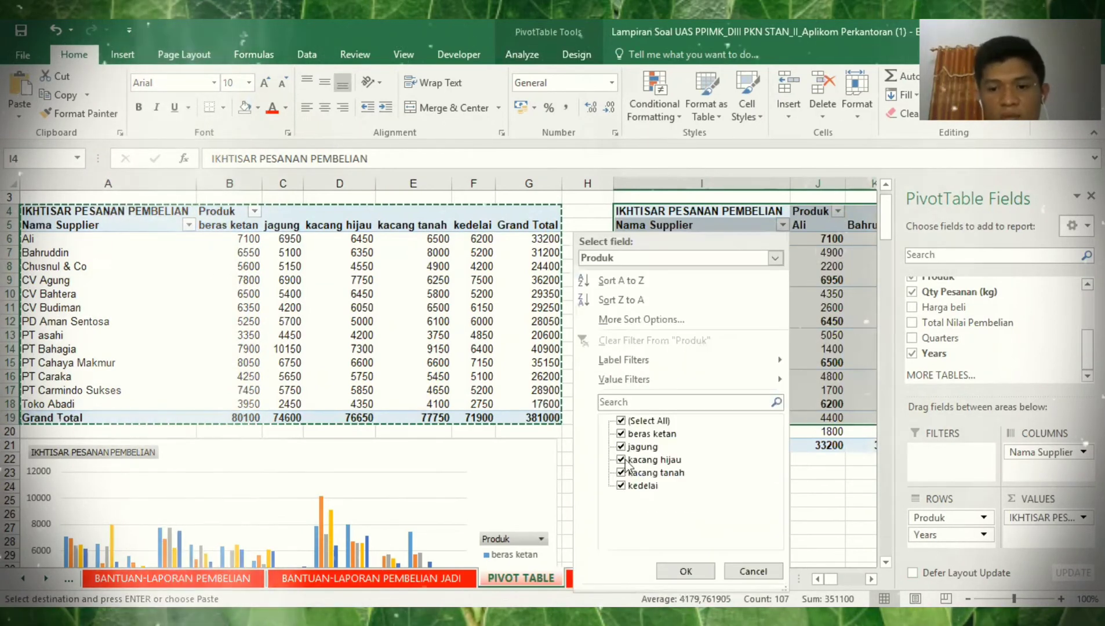
- Filter the copied pivot's products to show only kacang hijau
click(623, 421)
click(621, 460)
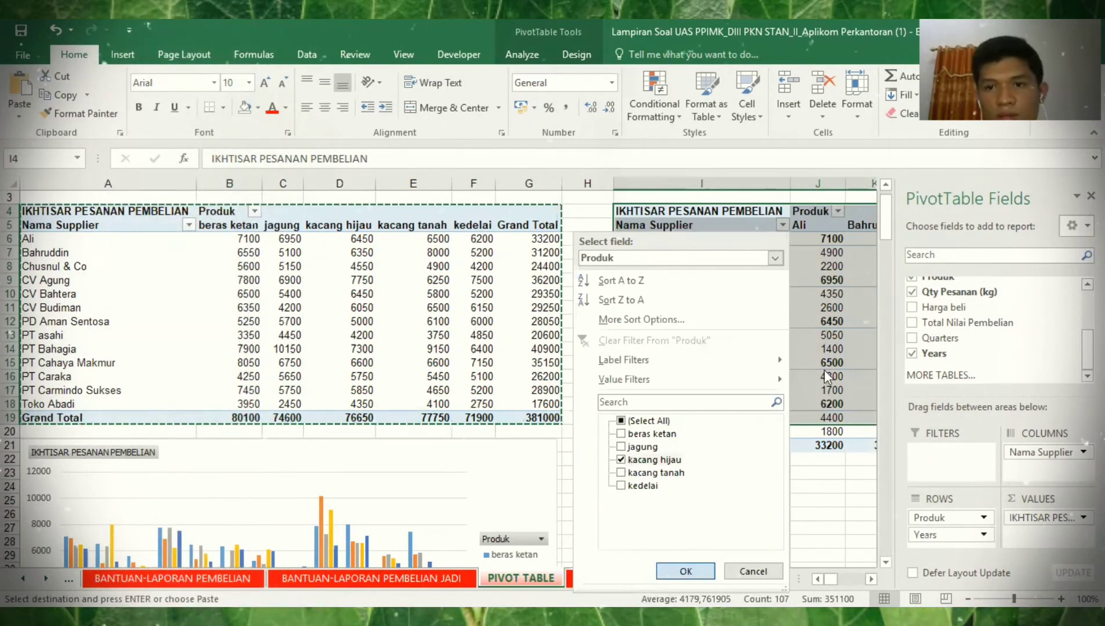
key(Return)
- Change the Qty Pesanan (kg) value field's summary from Sum to Average
key(Right)
key(Right)
key(Right)
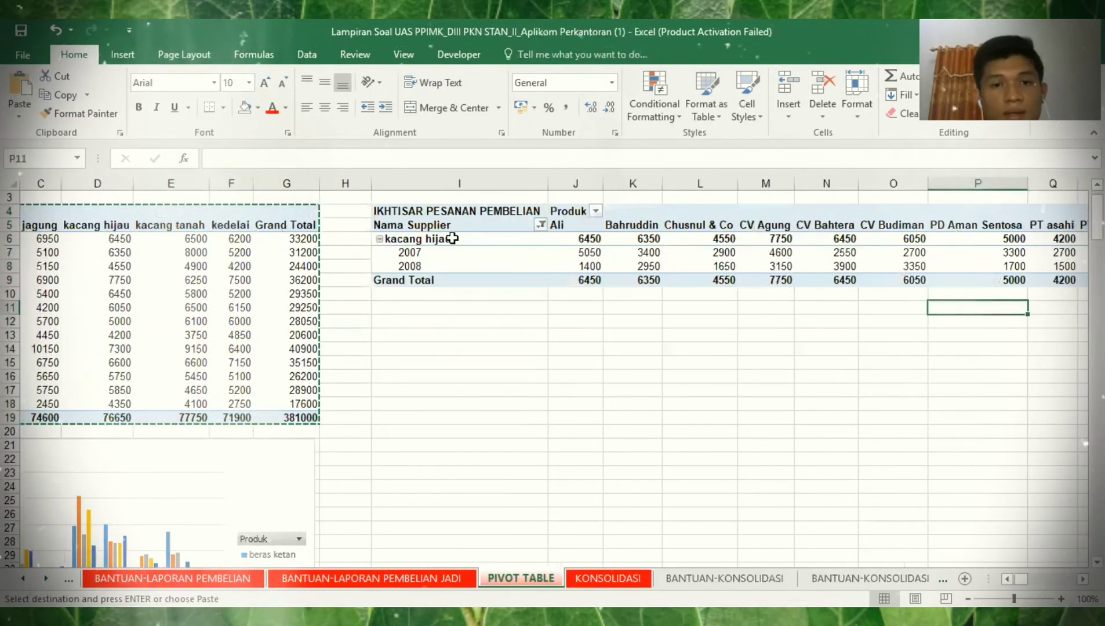
click(458, 226)
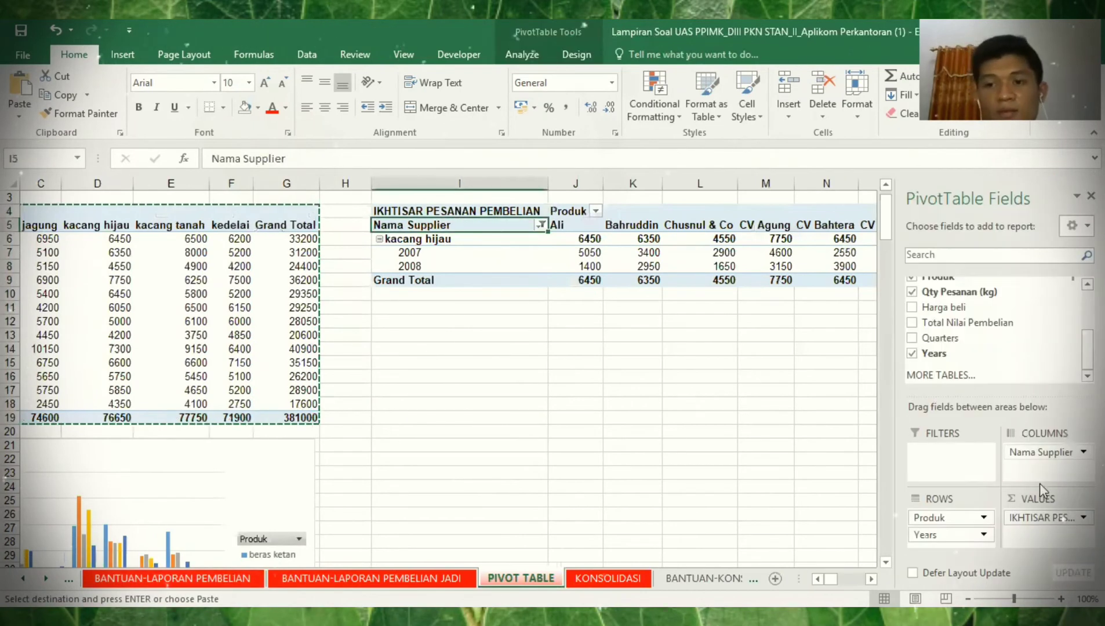
click(1043, 517)
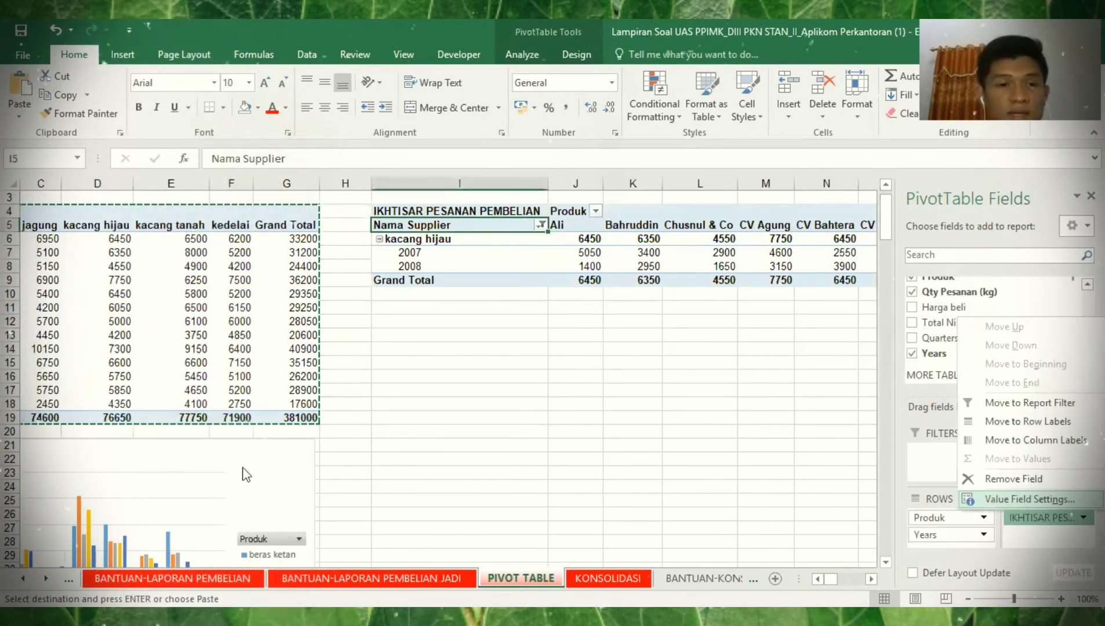
key(Return)
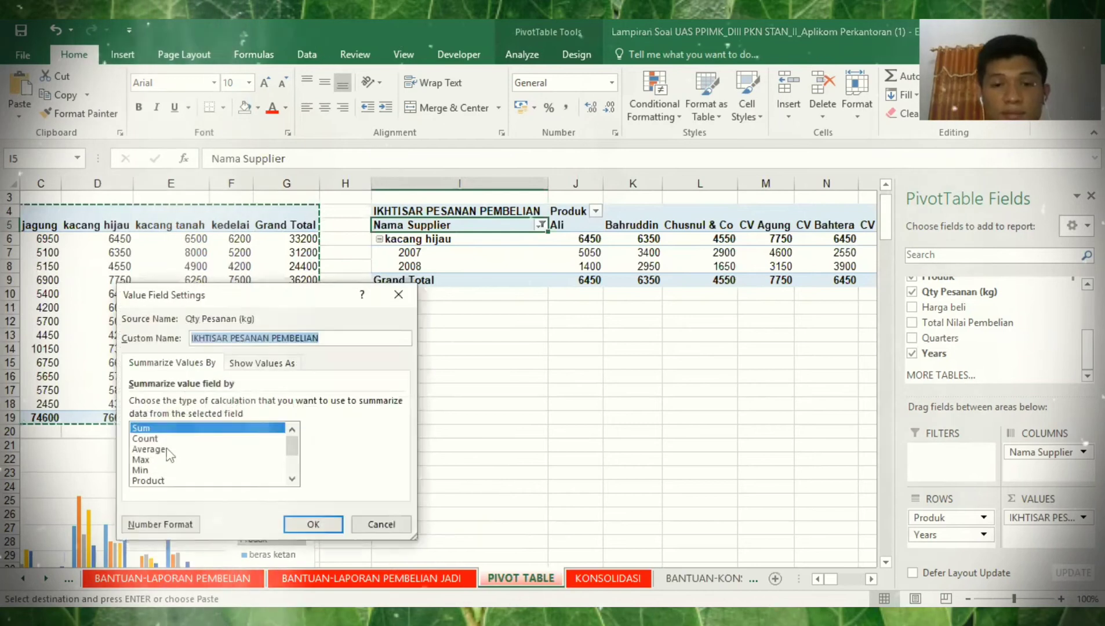
click(166, 449)
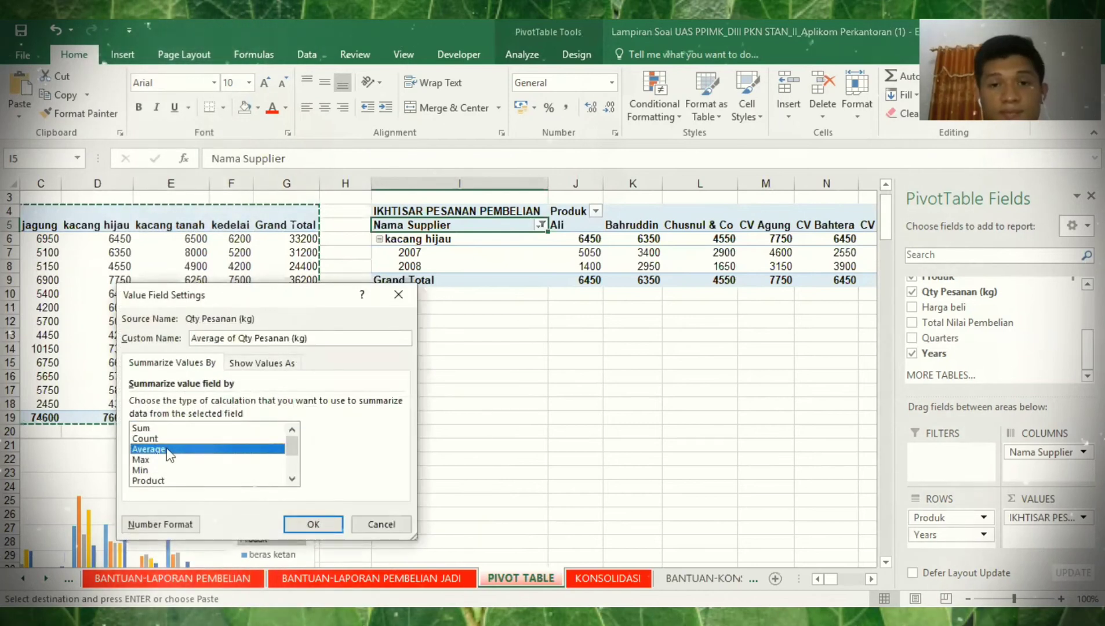
key(Return)
click(447, 266)
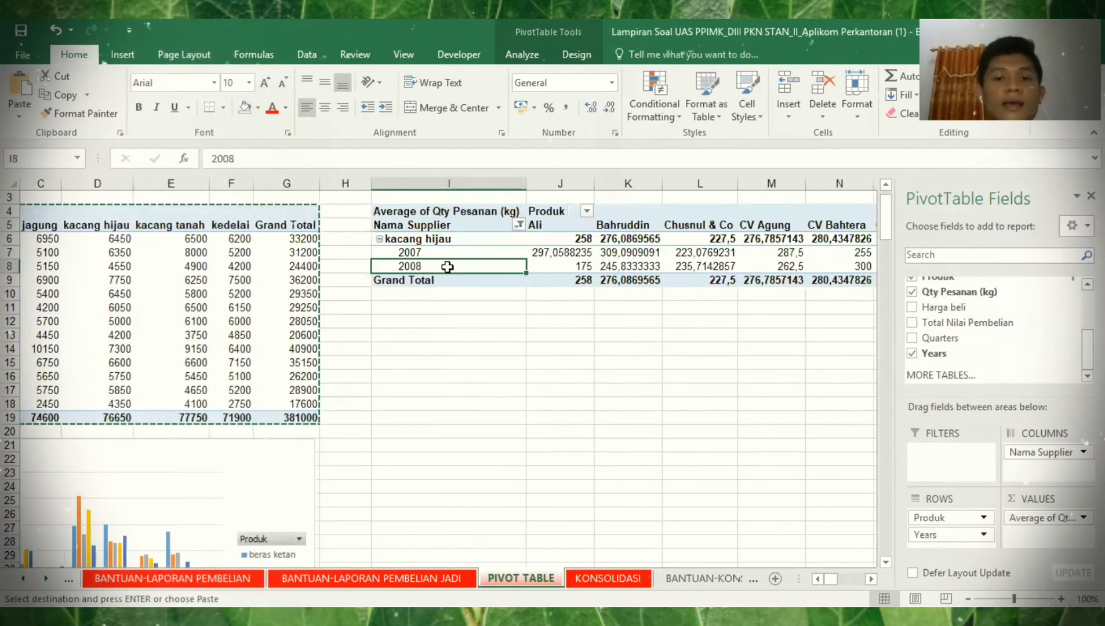
- Check the 2008 averages for Ali (175), Bahruddin and Chusnul & Co
key(Right)
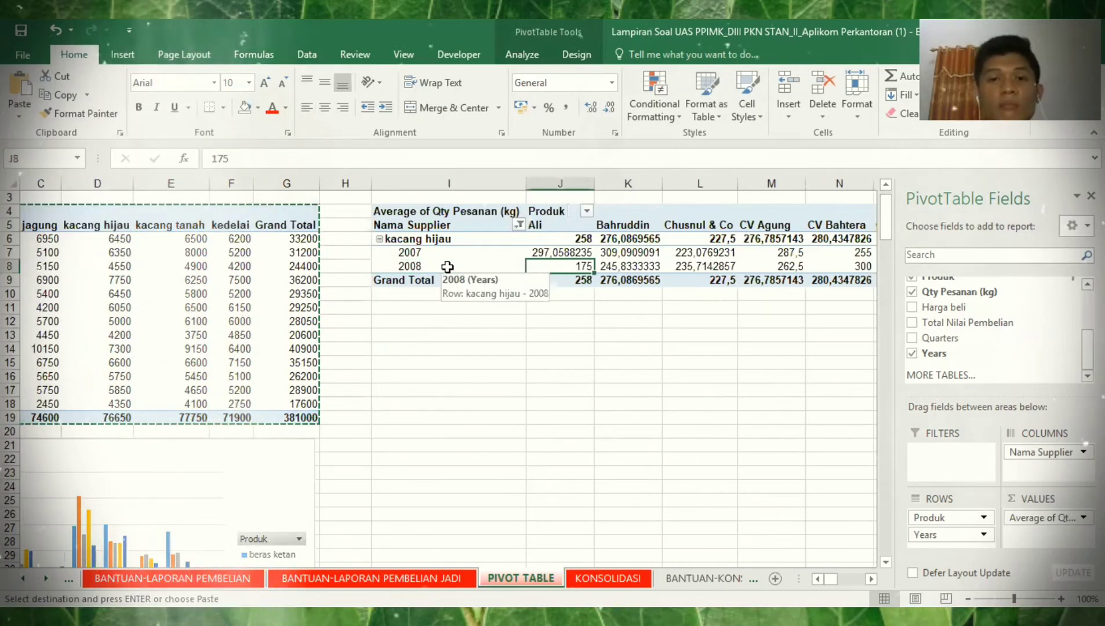
key(Right)
key(Right)
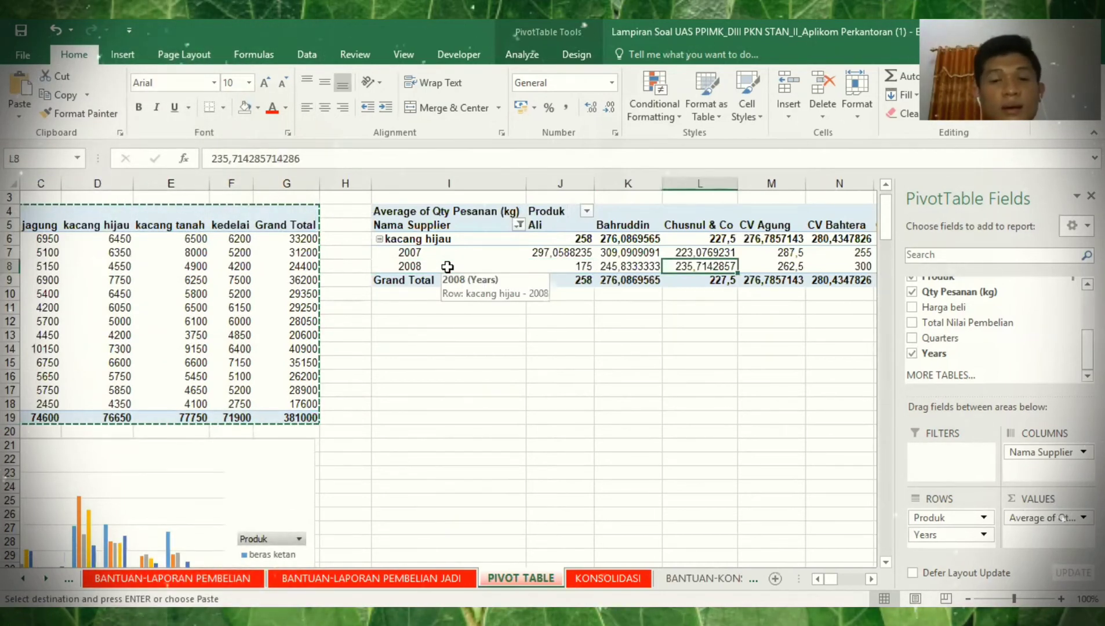
key(Left)
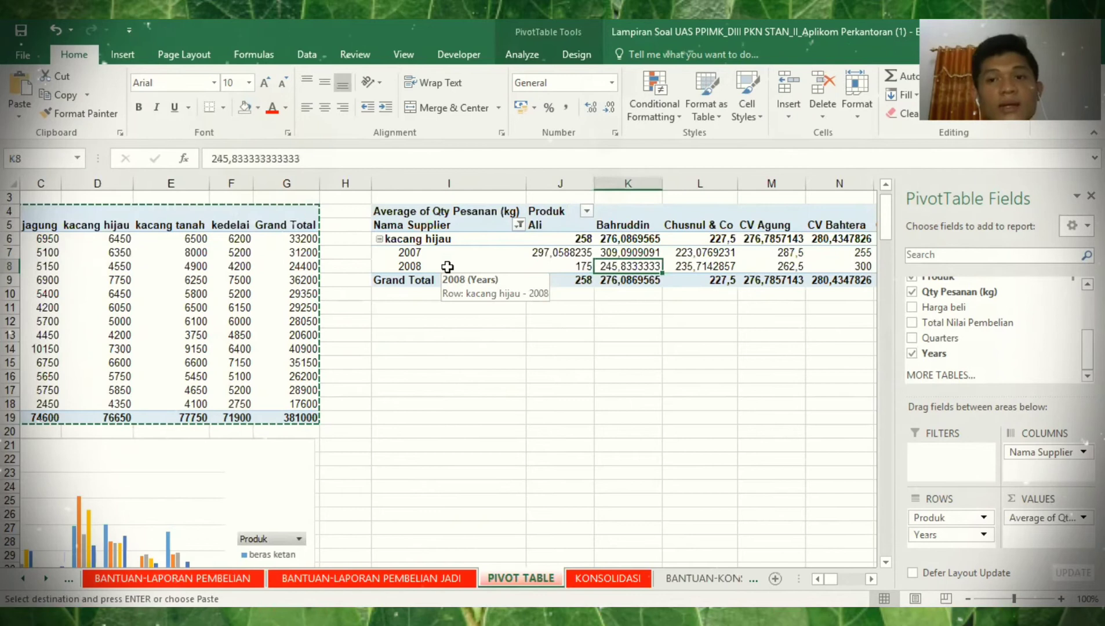
key(Right)
key(Right)
key(Right)
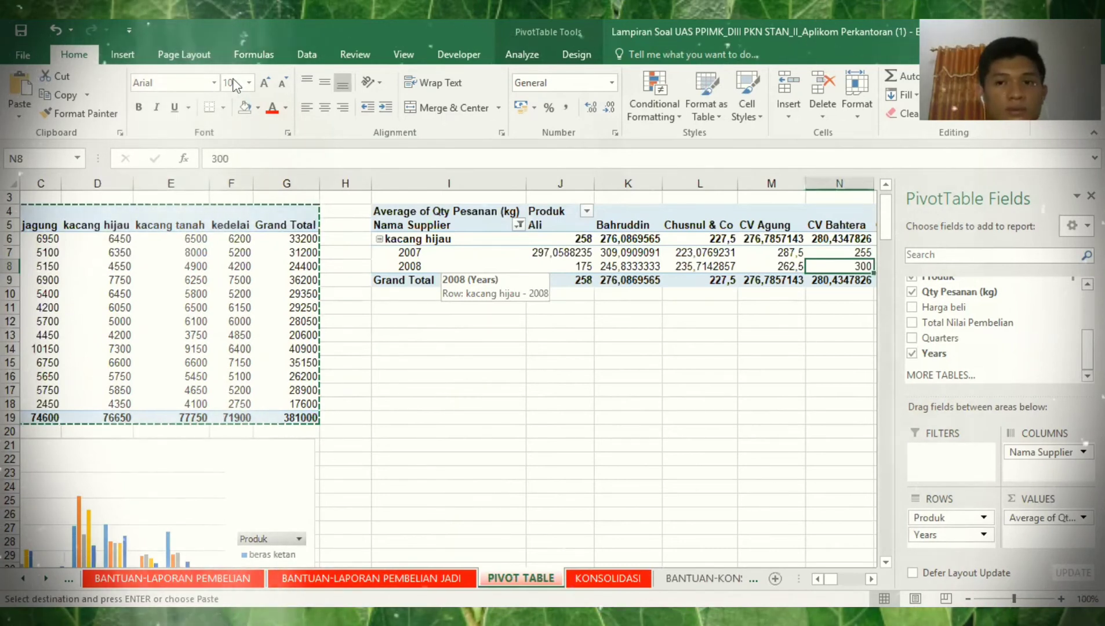
- Fill cells N8, Q8 and V8, each a 2008 average of 300, light orange
click(258, 108)
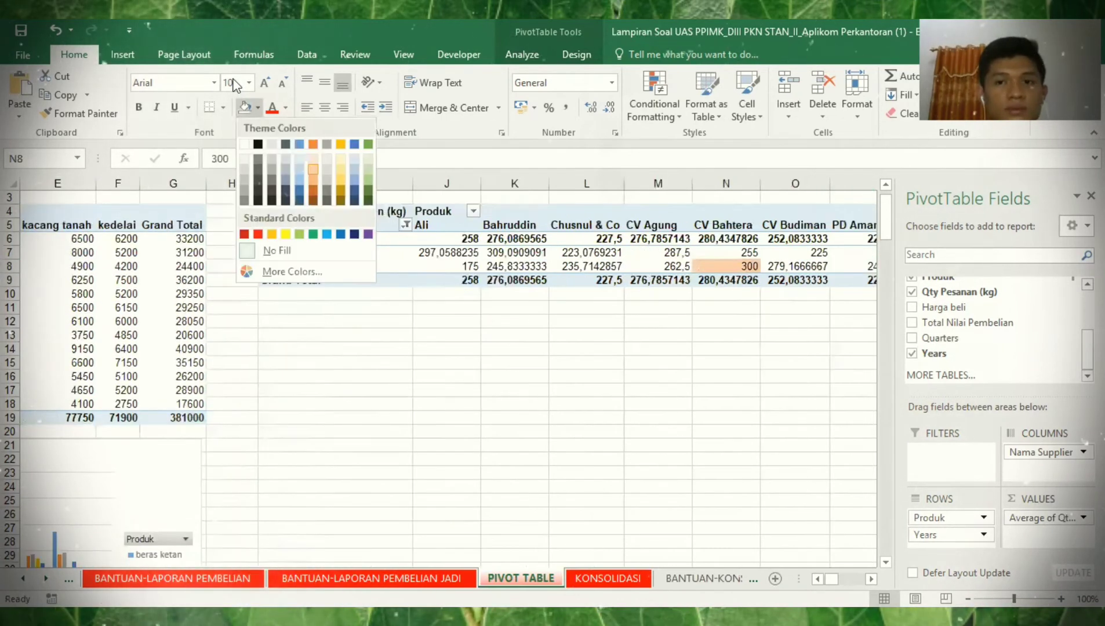
click(315, 171)
key(Right)
key(Right)
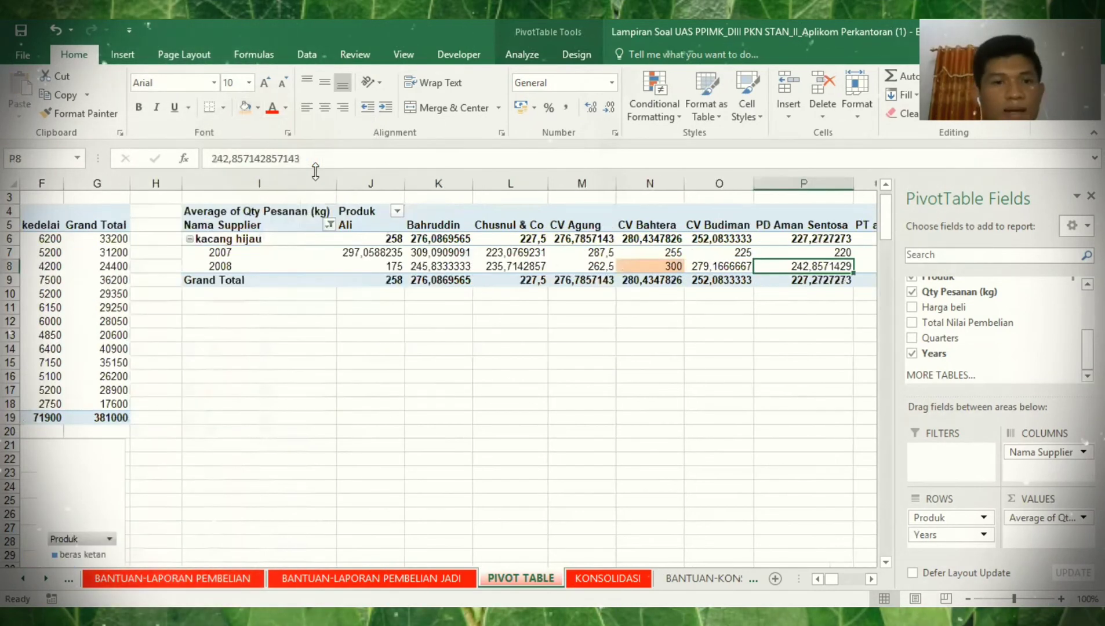
key(Right)
key(Right)
key(Left)
click(244, 107)
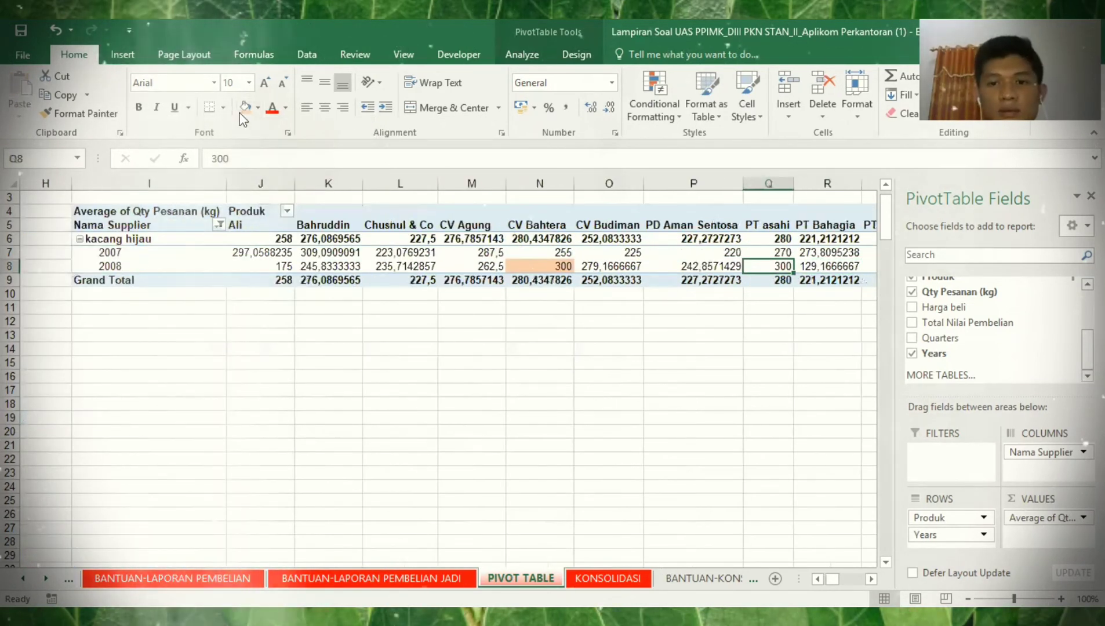
key(Right)
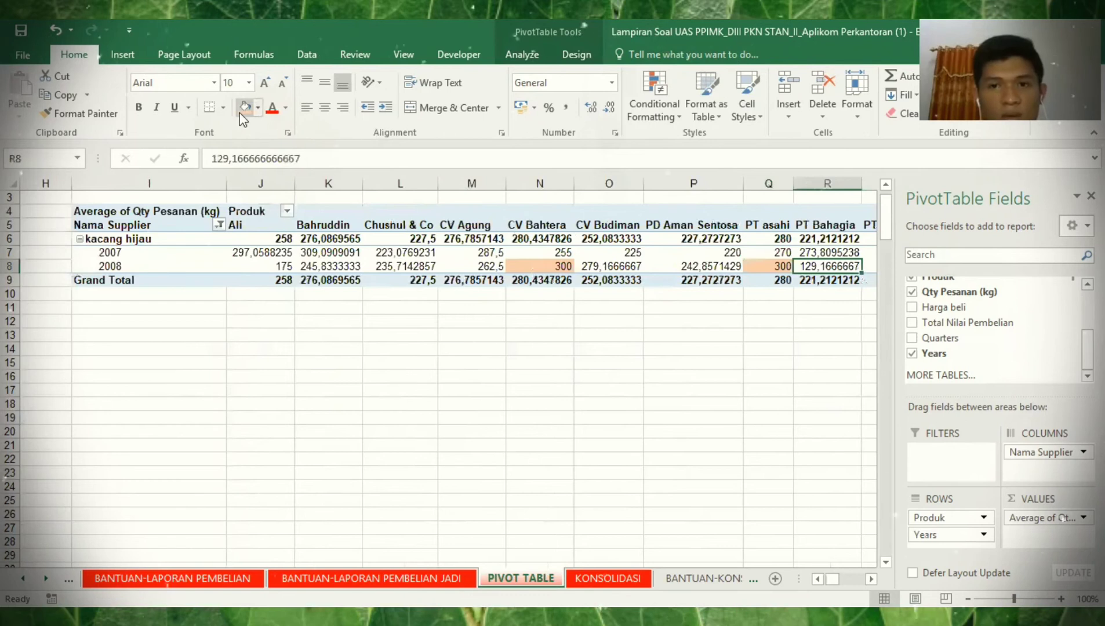
key(Right)
key(Right)
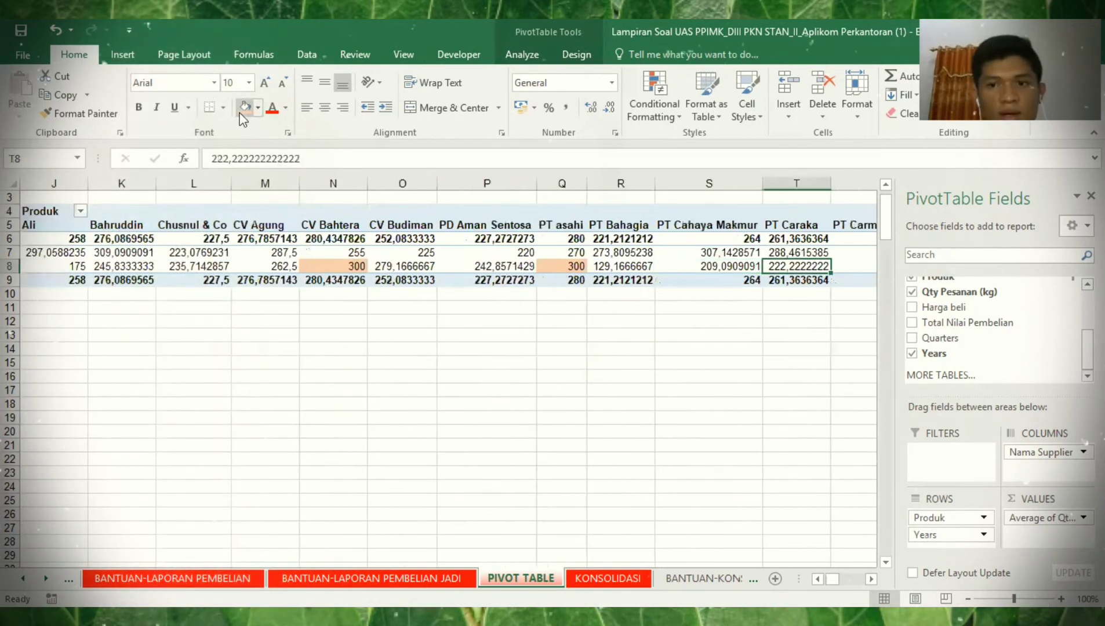
key(Right)
key(Right)
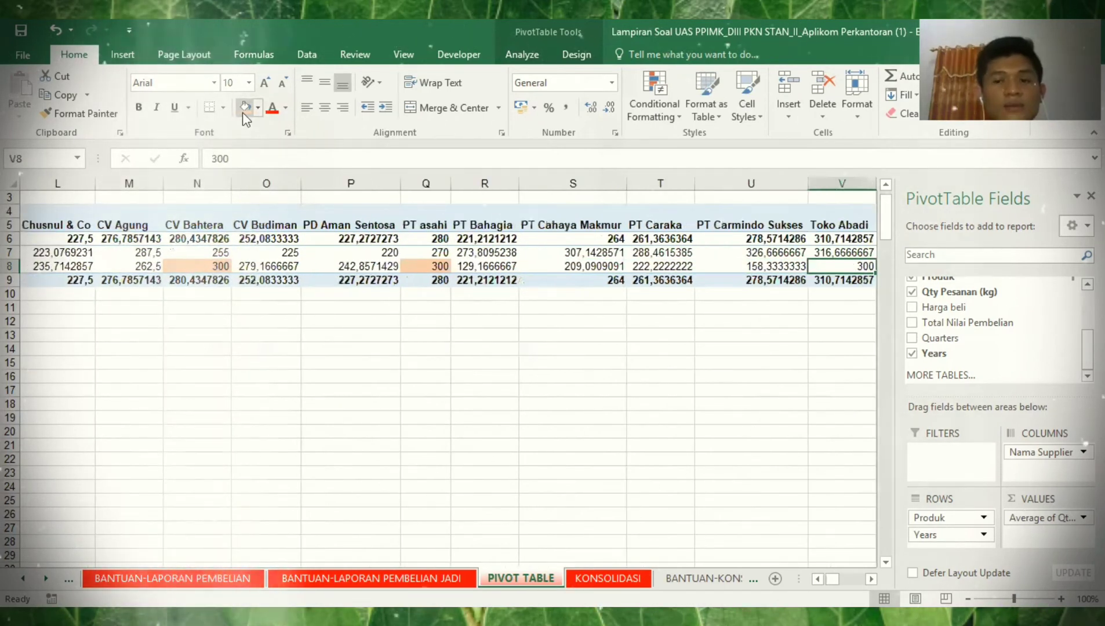
click(243, 112)
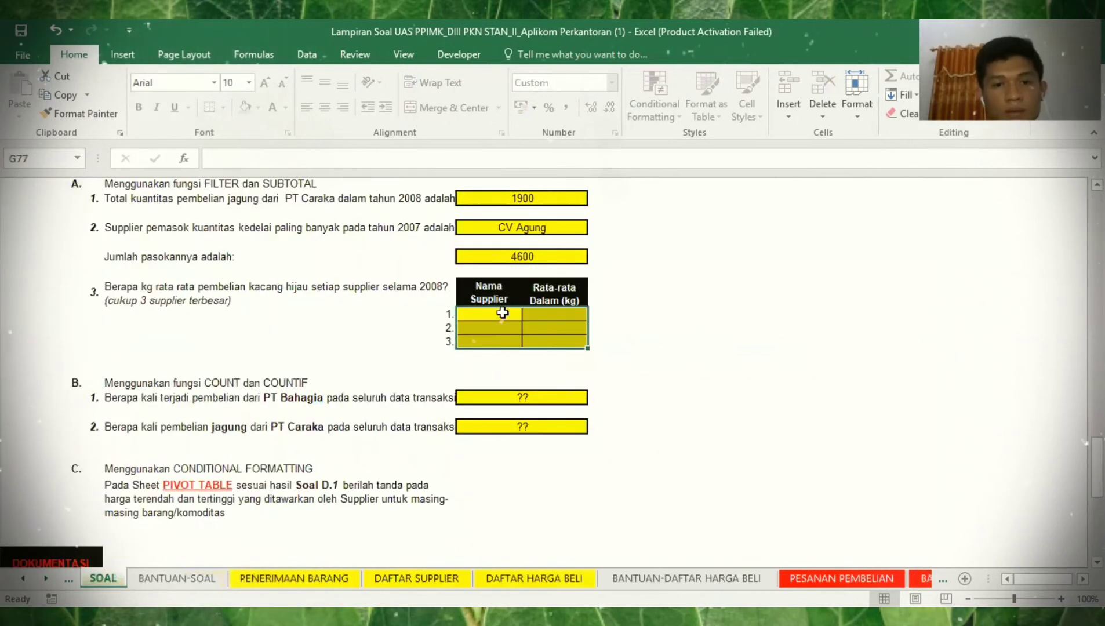
- Enter CV Bahtera, PT asahi and Toko abadi as the suppliers in G77:G79
click(500, 314)
text(C)
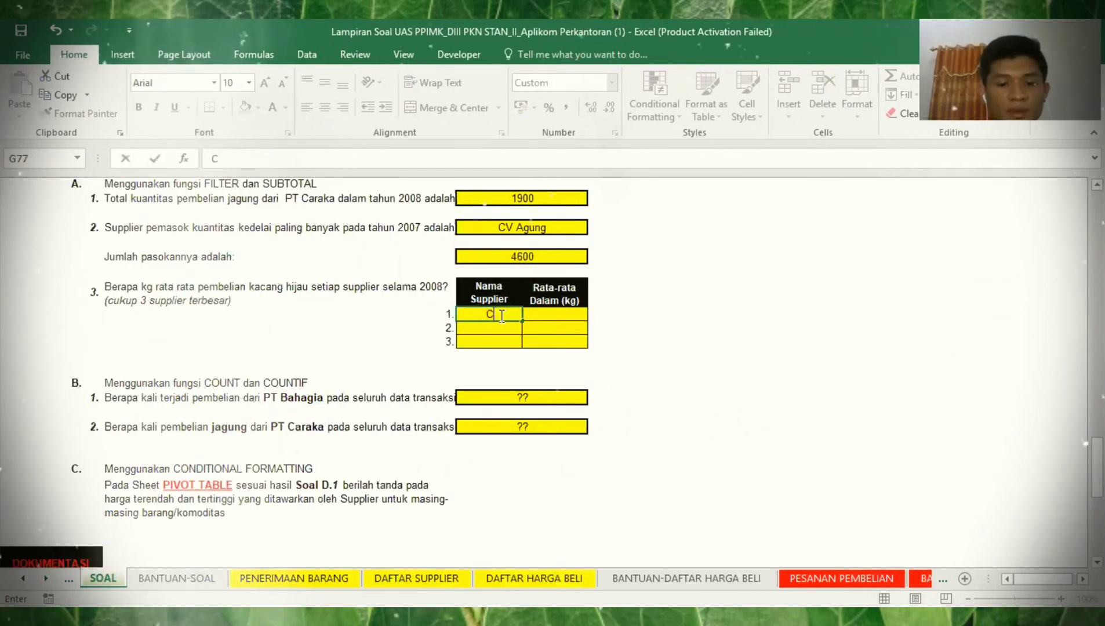
text(V Bah)
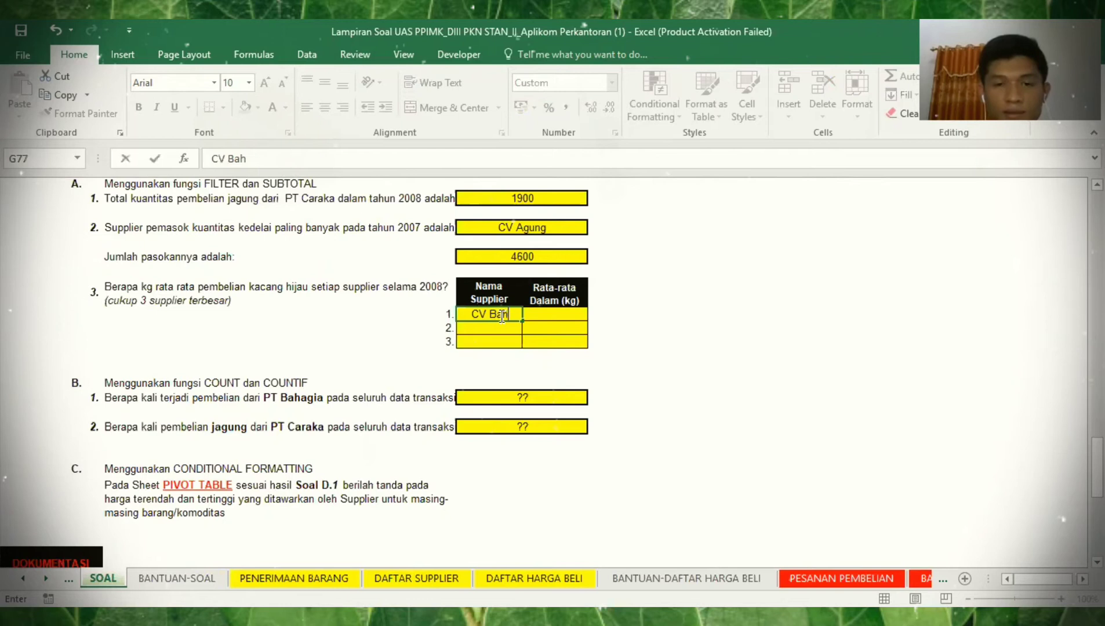
text(tera)
key(Return)
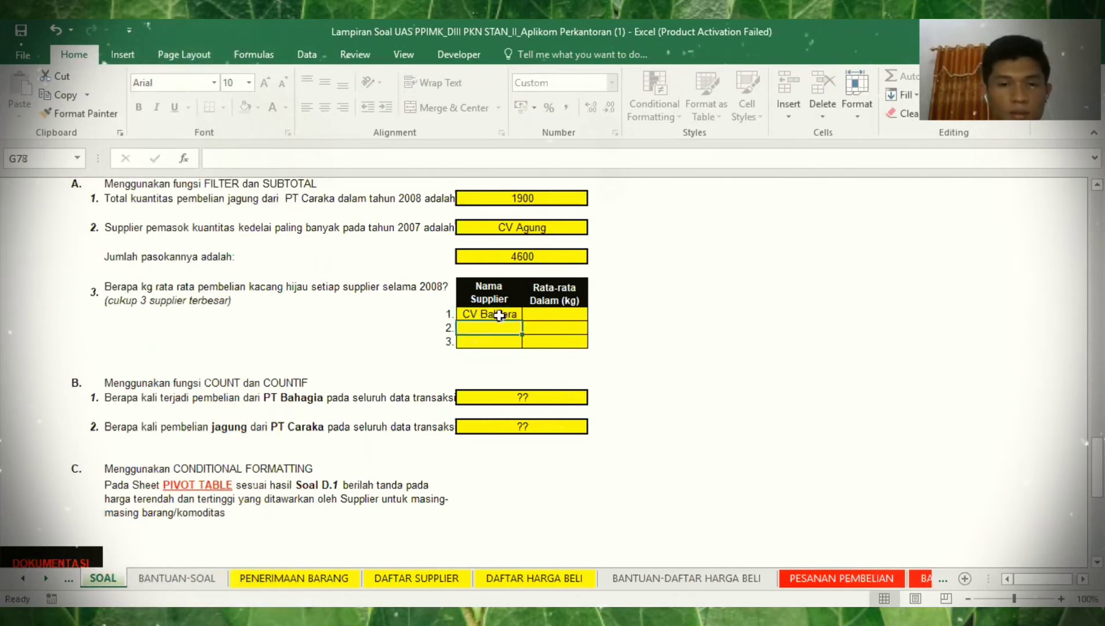
text(To)
key(BackSpace)
key(BackSpace)
text(PT )
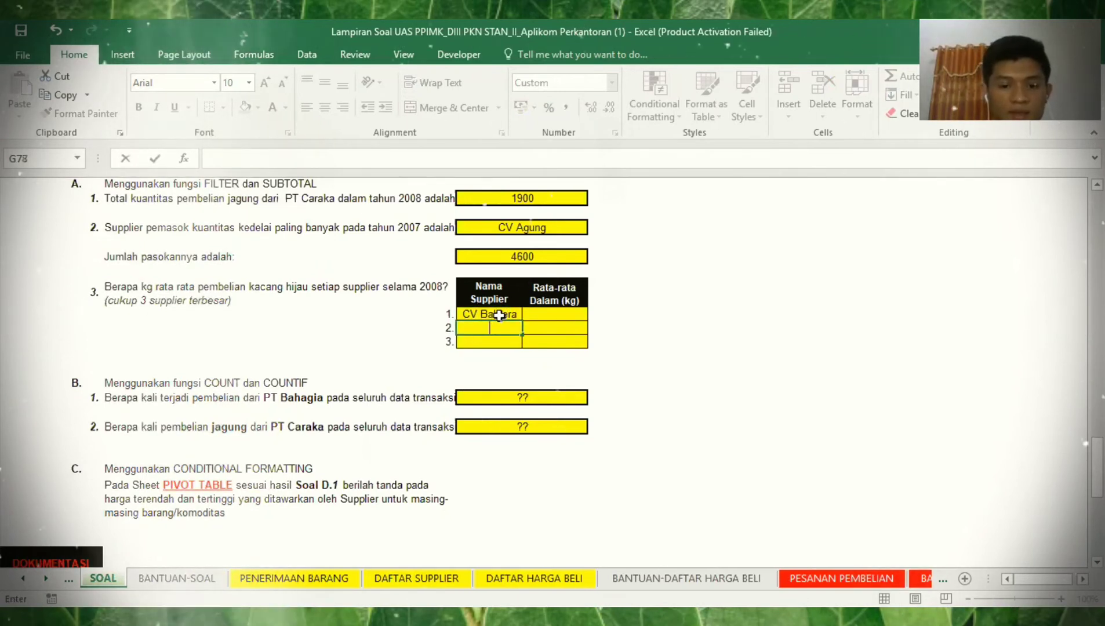
text(asa)
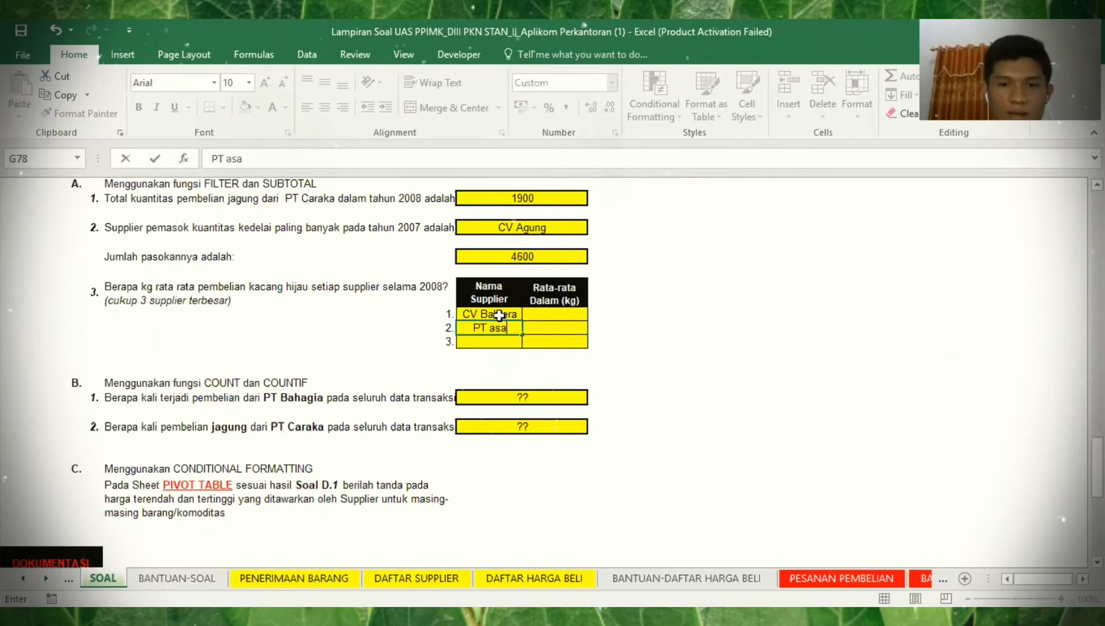
text(hi)
key(Return)
text(Toko abadi)
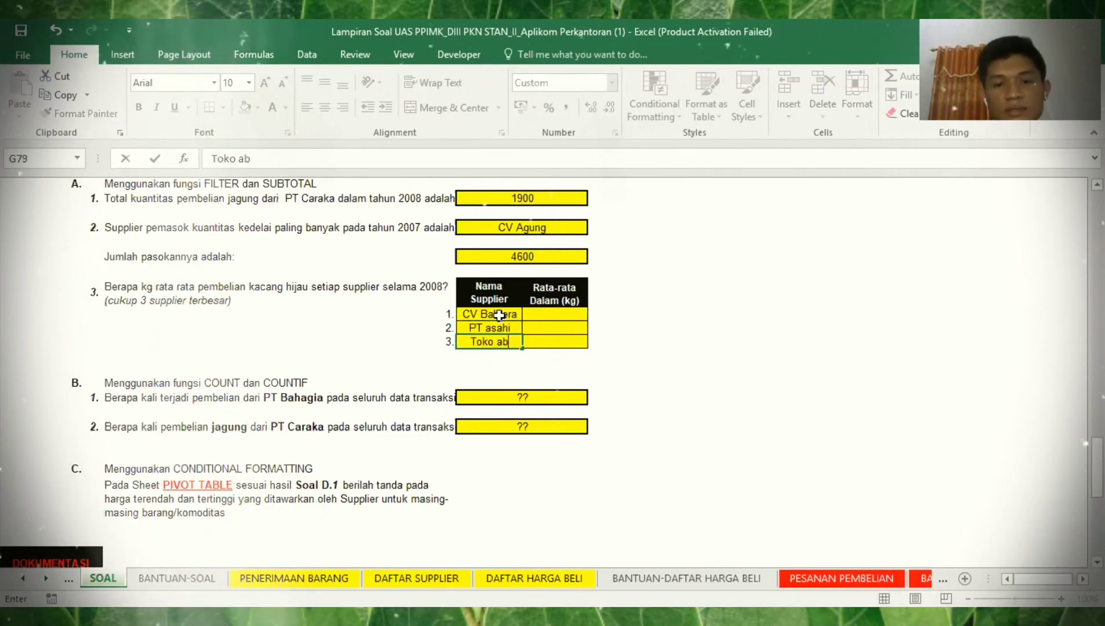
- Enter 300 in H77 and fill it down for all three suppliers
click(556, 316)
text(300)
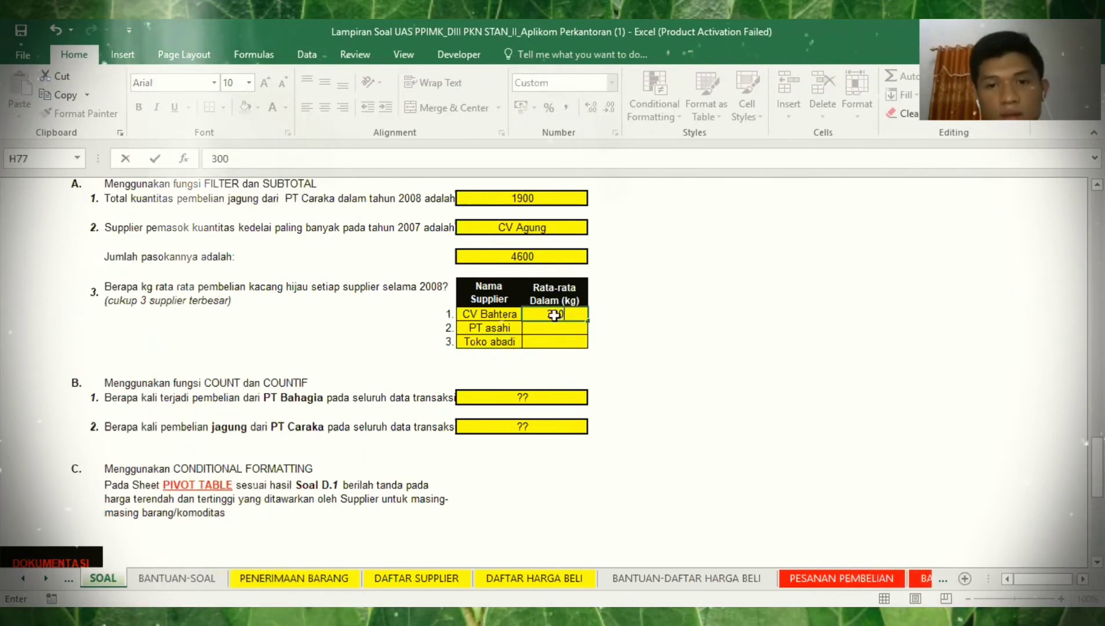
double_click(589, 320)
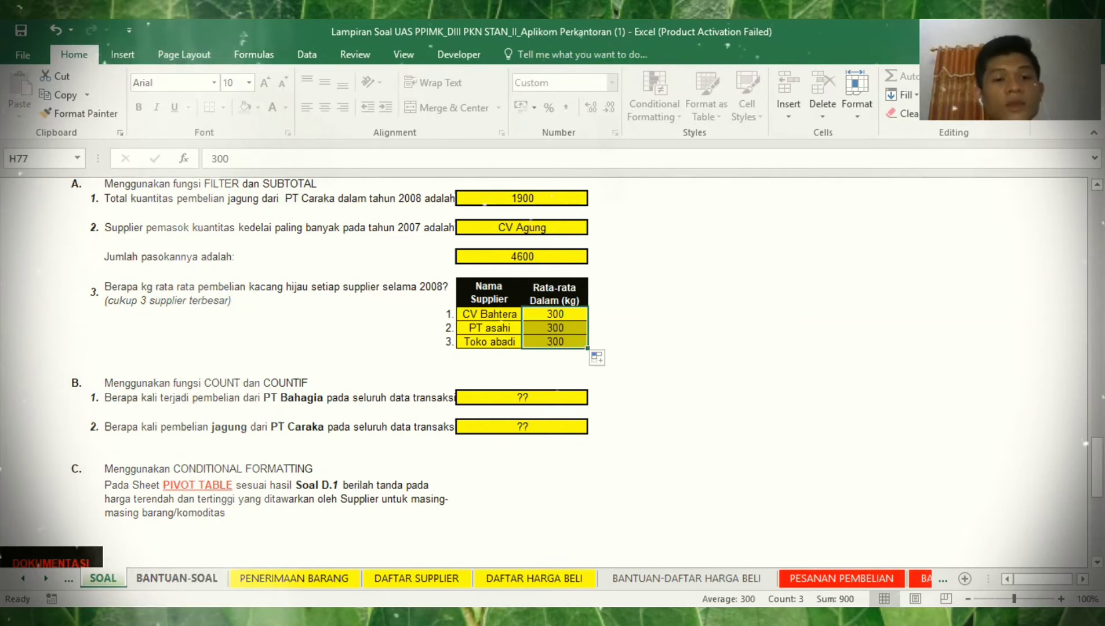
- Paste section B's COUNT/COUNTIF questions at the top of BANTUAN-SOAL, then go to PESANAN PEMBELIAN
drag(76, 383, 593, 440)
key(ctrl+c)
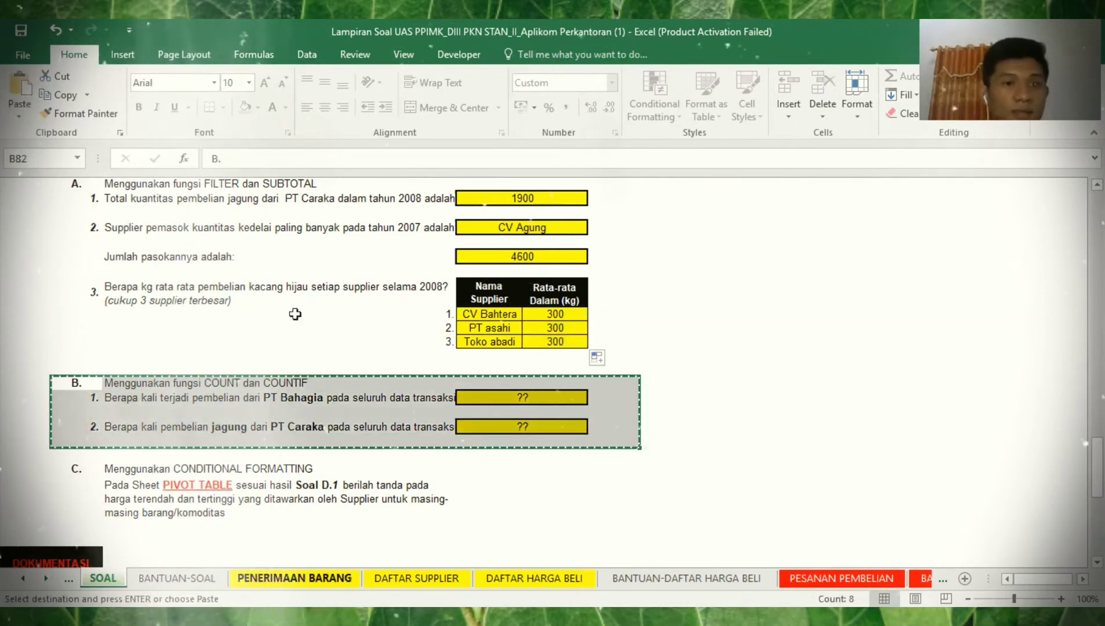
key(ctrl+Page_Down)
drag(59, 194, 579, 256)
key(ctrl+v)
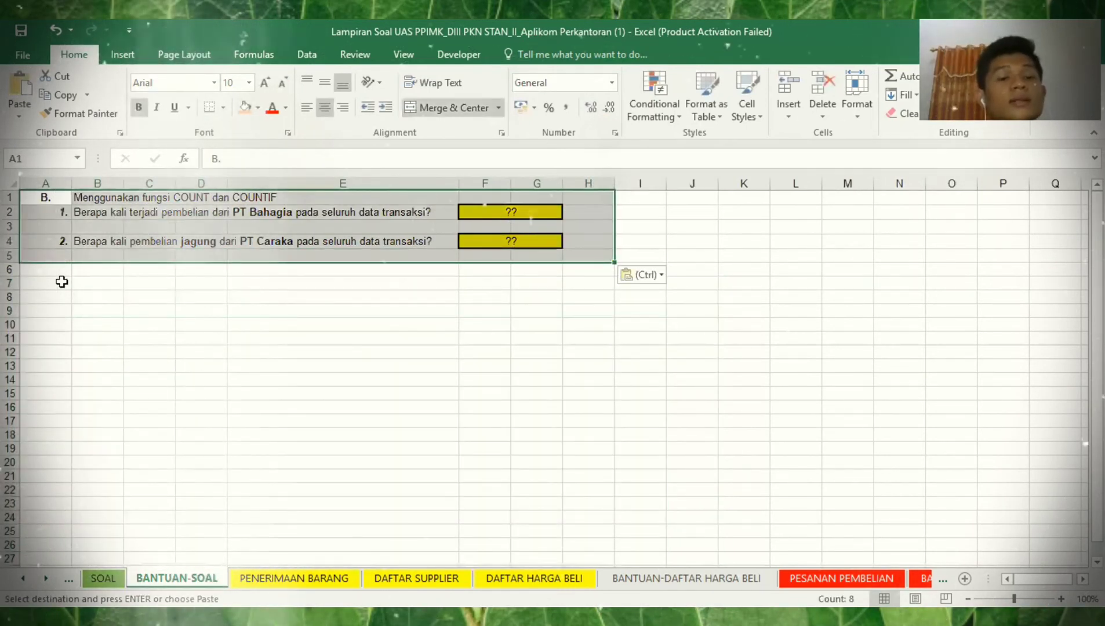
click(62, 283)
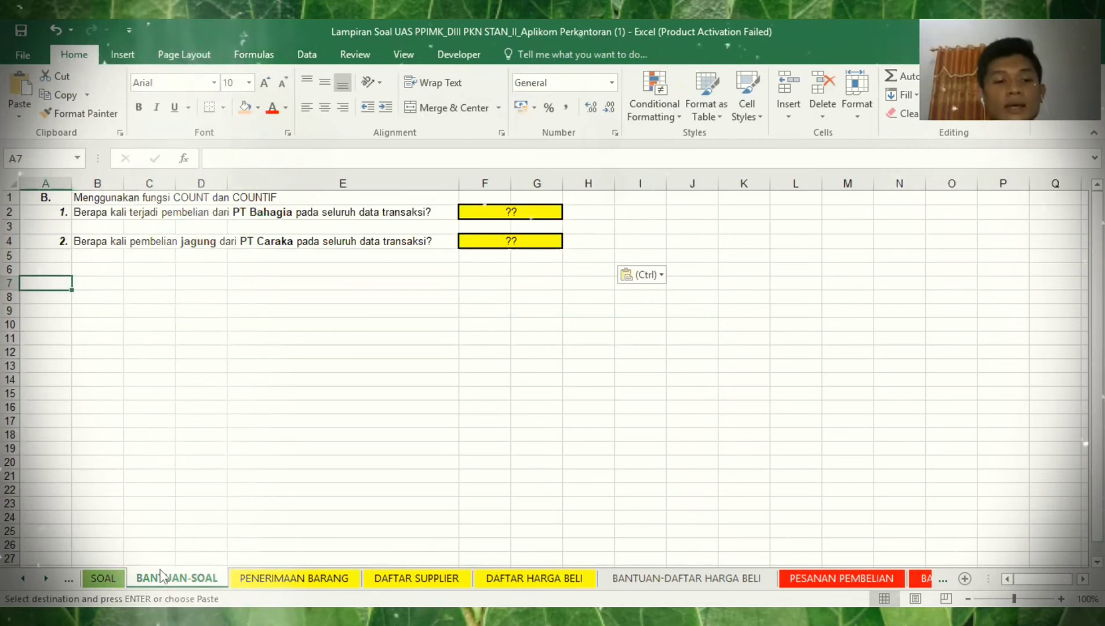
click(111, 572)
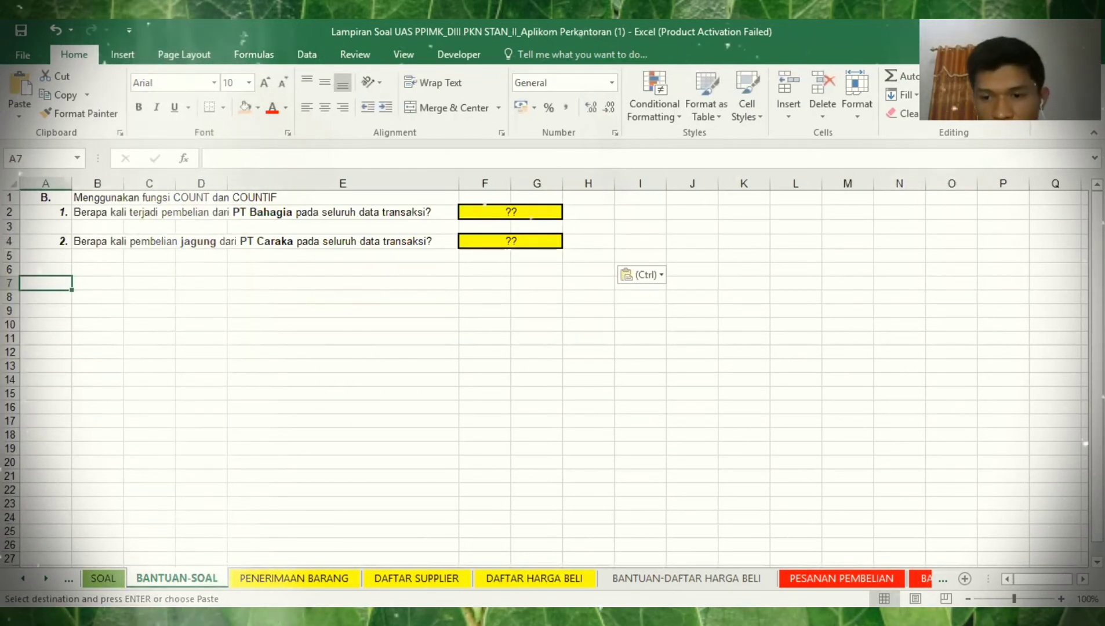
click(841, 578)
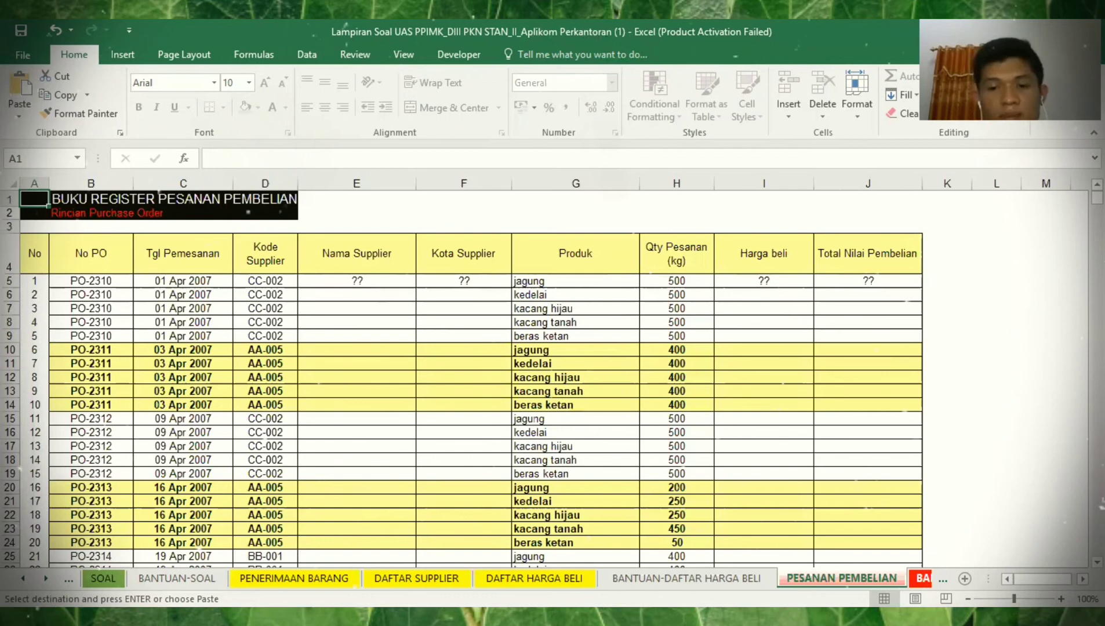
- Filter the completed purchase register to PT Bahagia and copy the filtered table
click(921, 578)
click(920, 579)
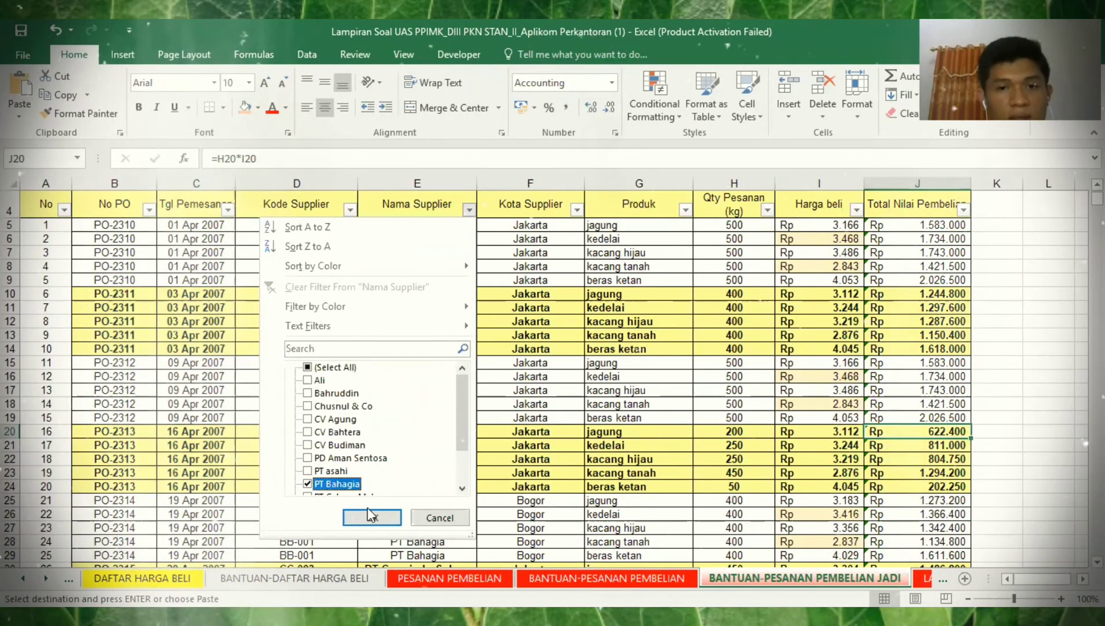
click(48, 203)
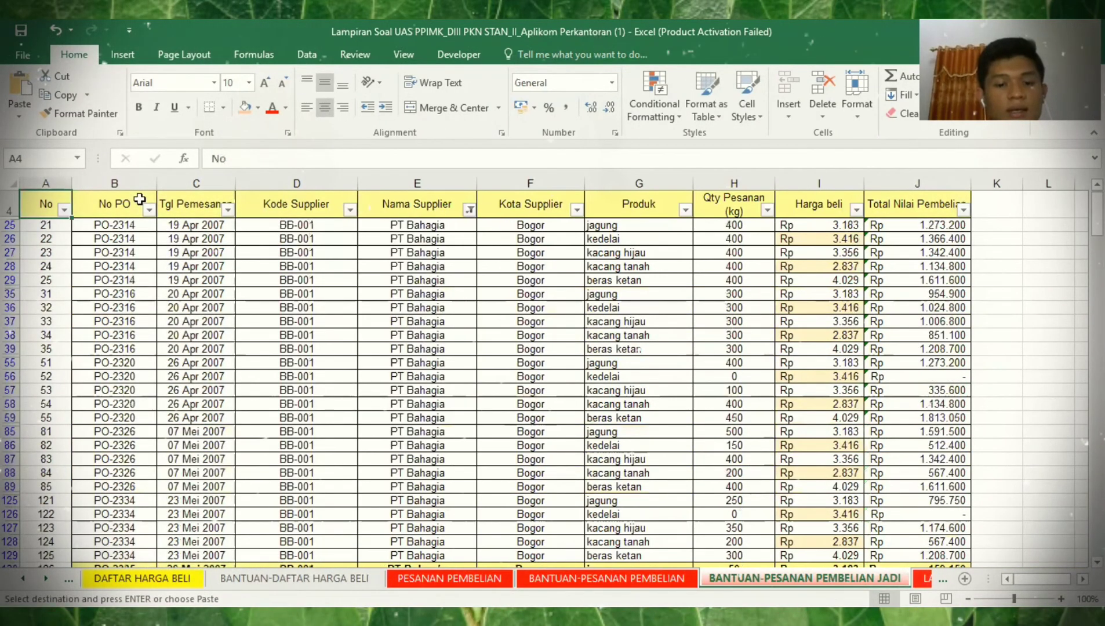
key(ctrl+shift+End)
key(ctrl+c)
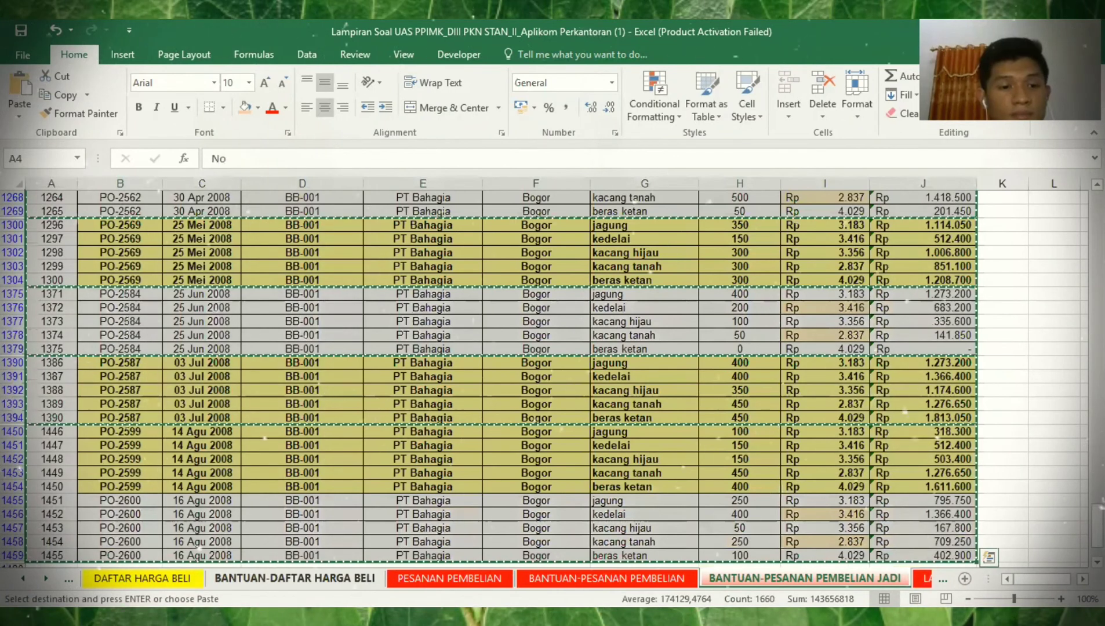
click(23, 578)
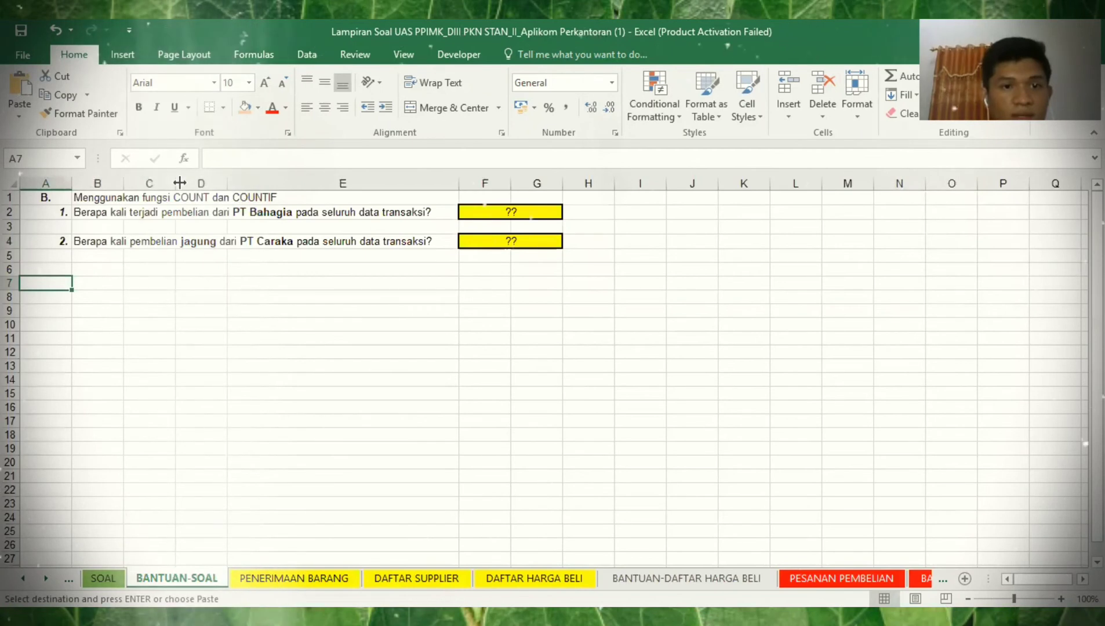
- Paste the PT Bahagia rows at A7, centre them both ways, and widen the Produk column
key(ctrl+v)
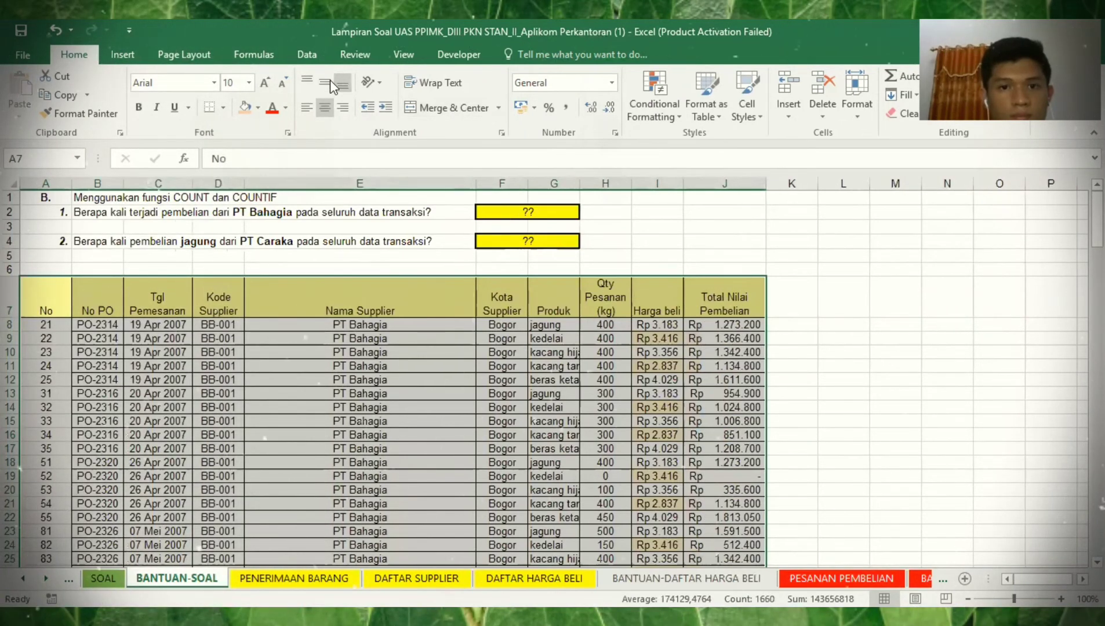
click(342, 84)
click(327, 107)
click(324, 85)
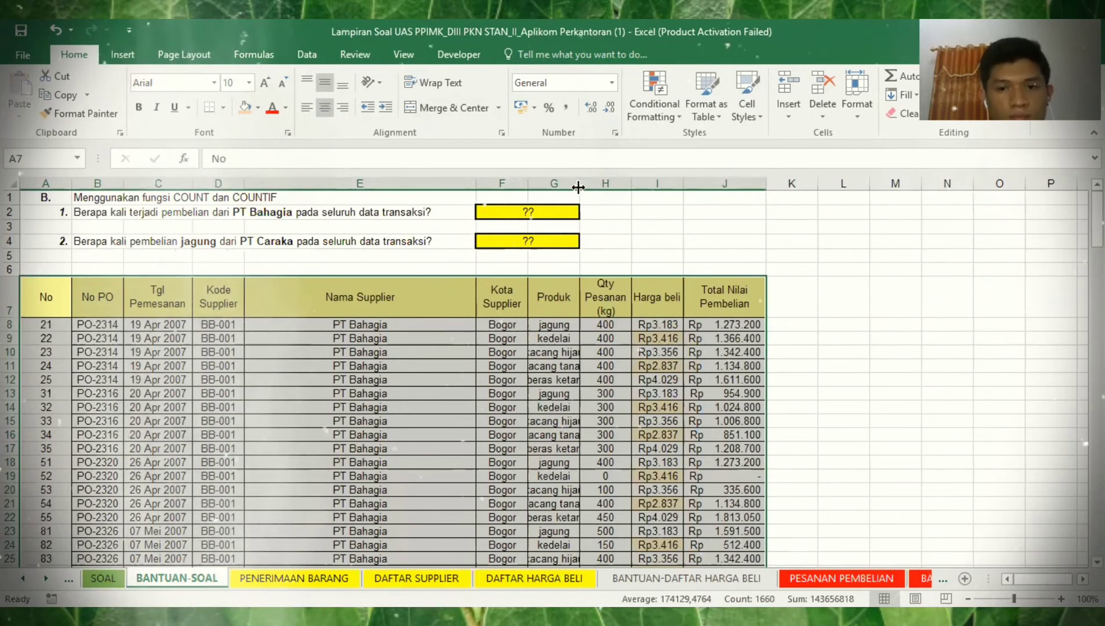
drag(580, 184, 606, 186)
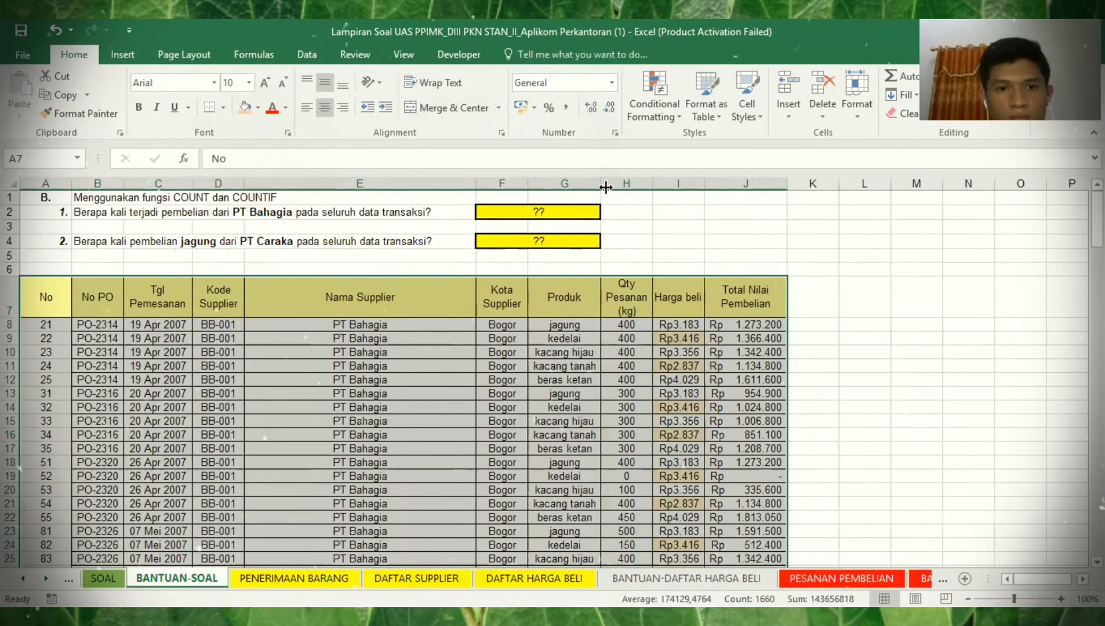
click(558, 323)
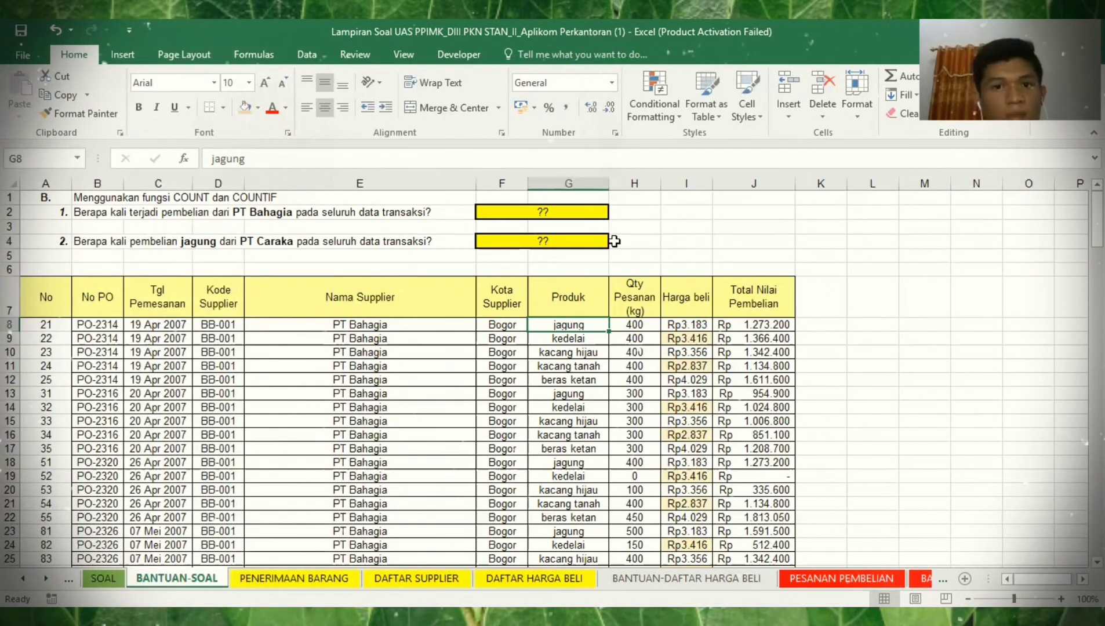
- Select the table's header row 7 and turn on Data filters
key(Right)
key(Right)
key(Right)
click(550, 211)
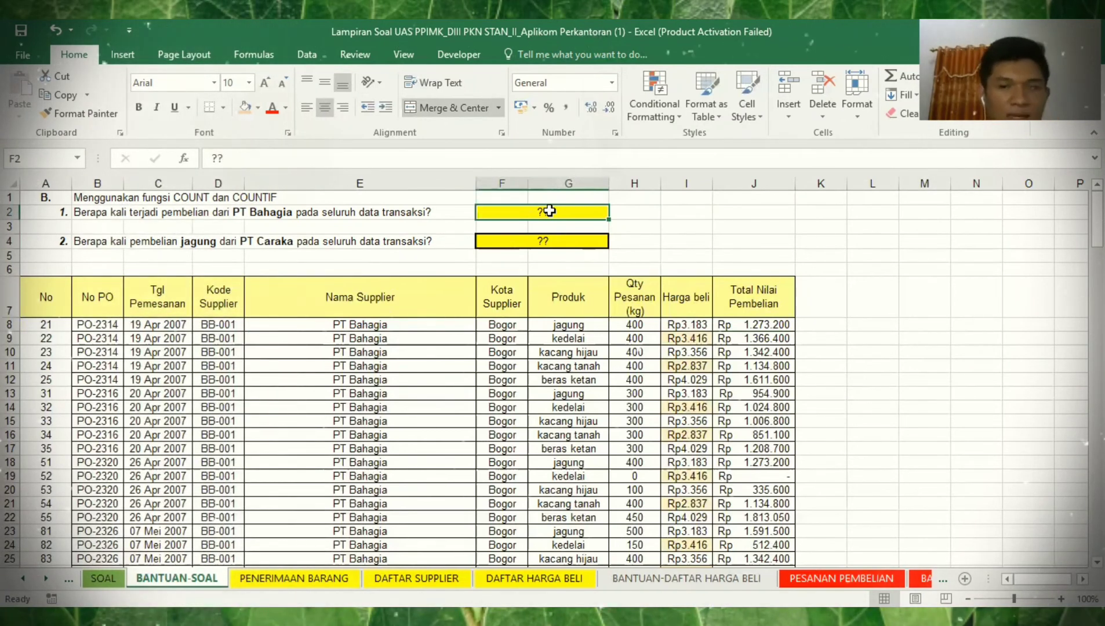
click(61, 290)
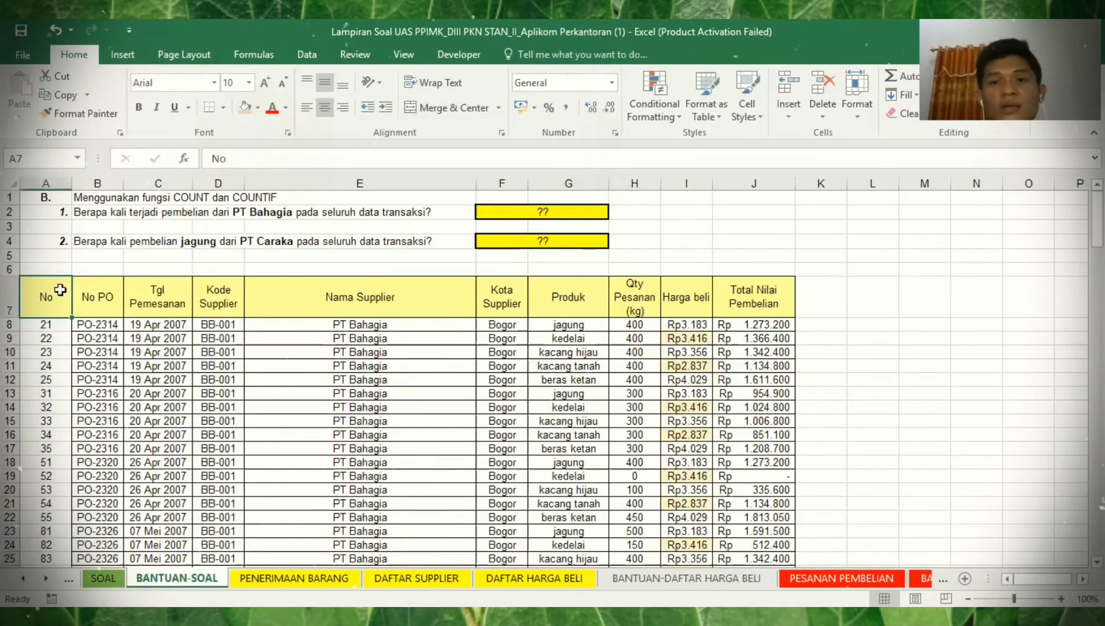
key(ctrl+shift+Right)
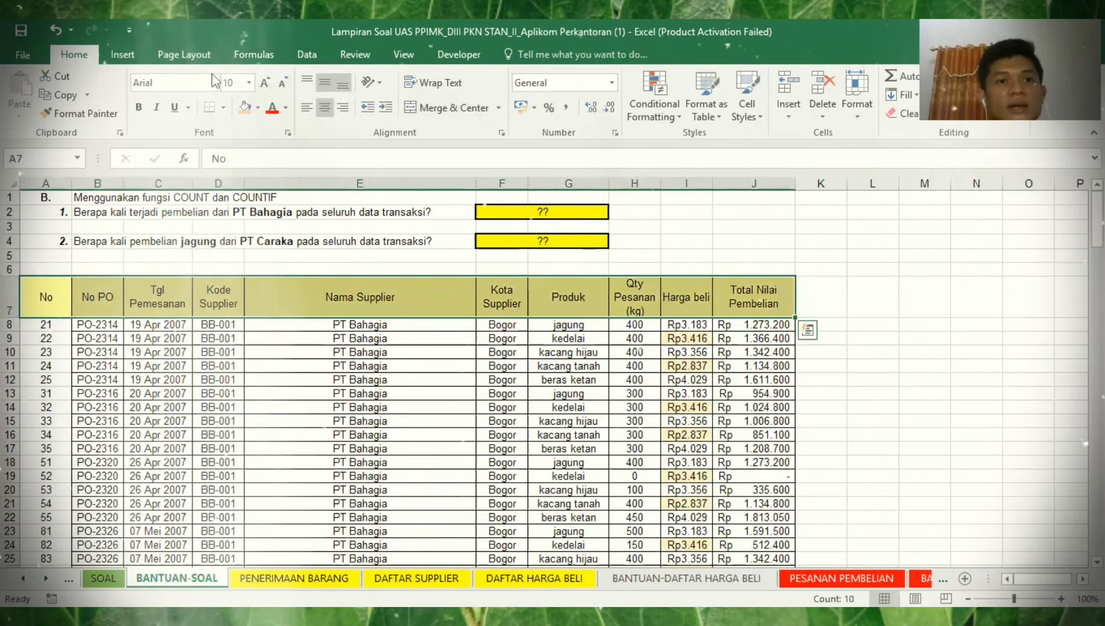
click(321, 52)
click(536, 103)
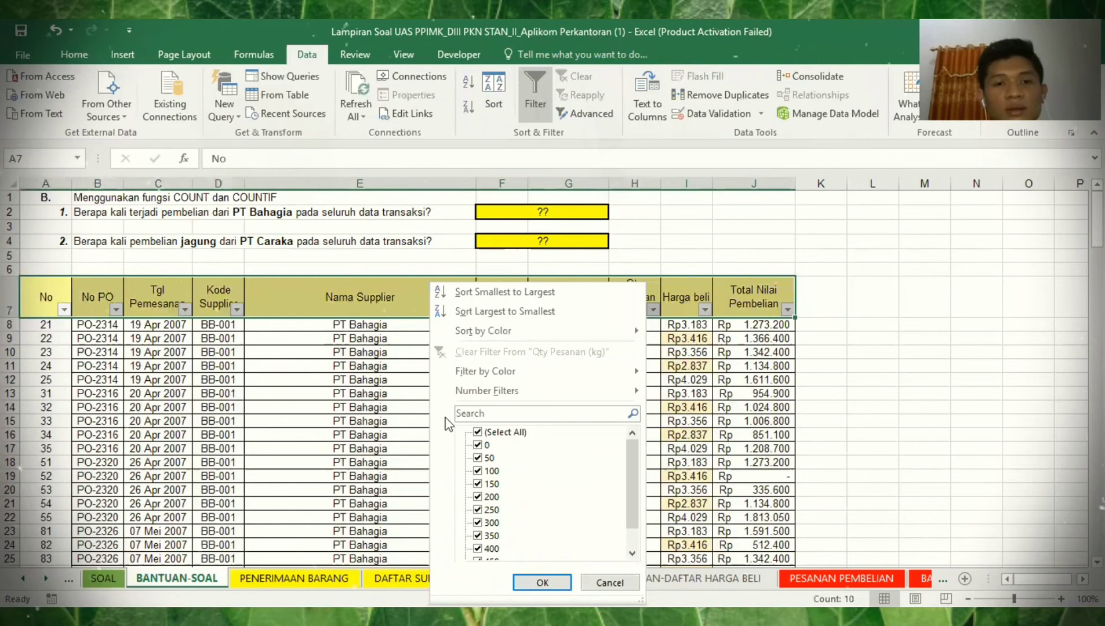
- Filter Qty Pesanan to 0, delete those rows' contents, then clear the filter
click(477, 432)
click(478, 445)
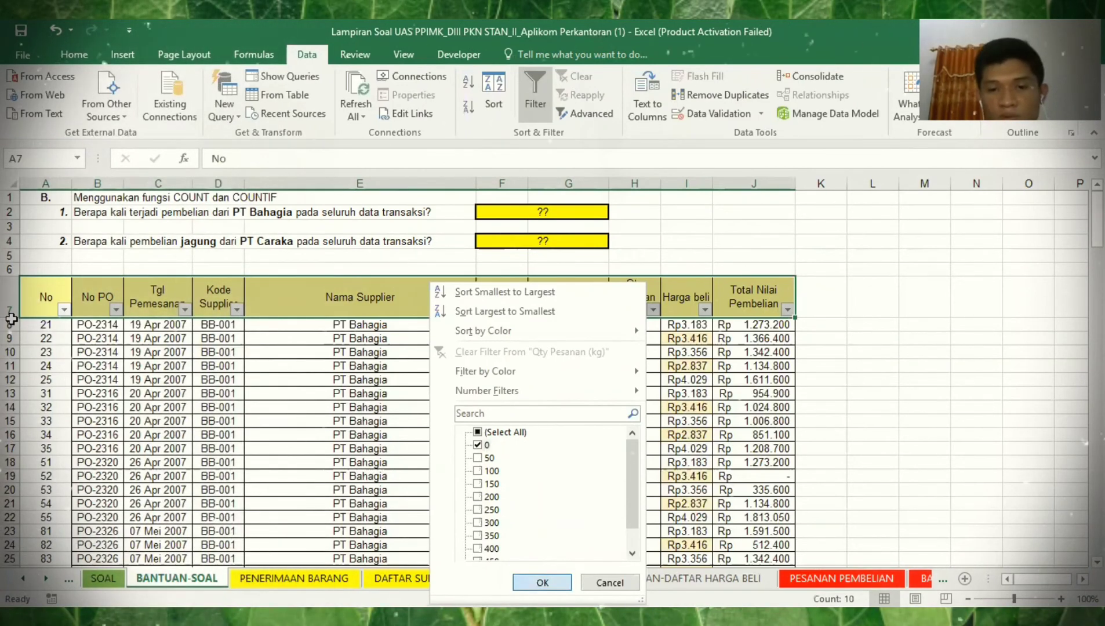
key(Return)
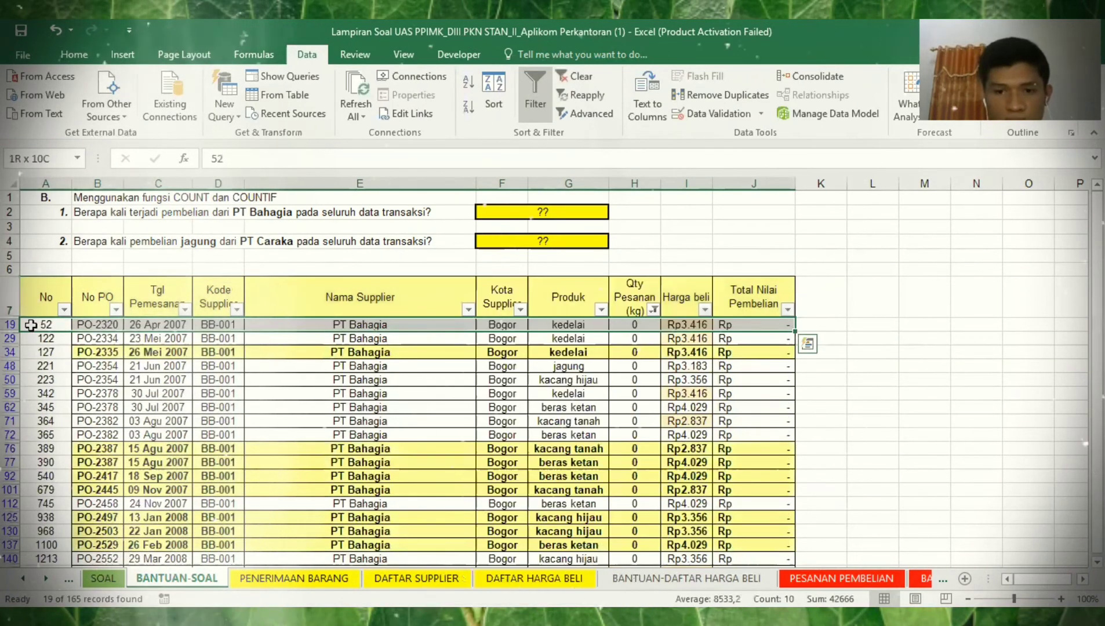
key(Return)
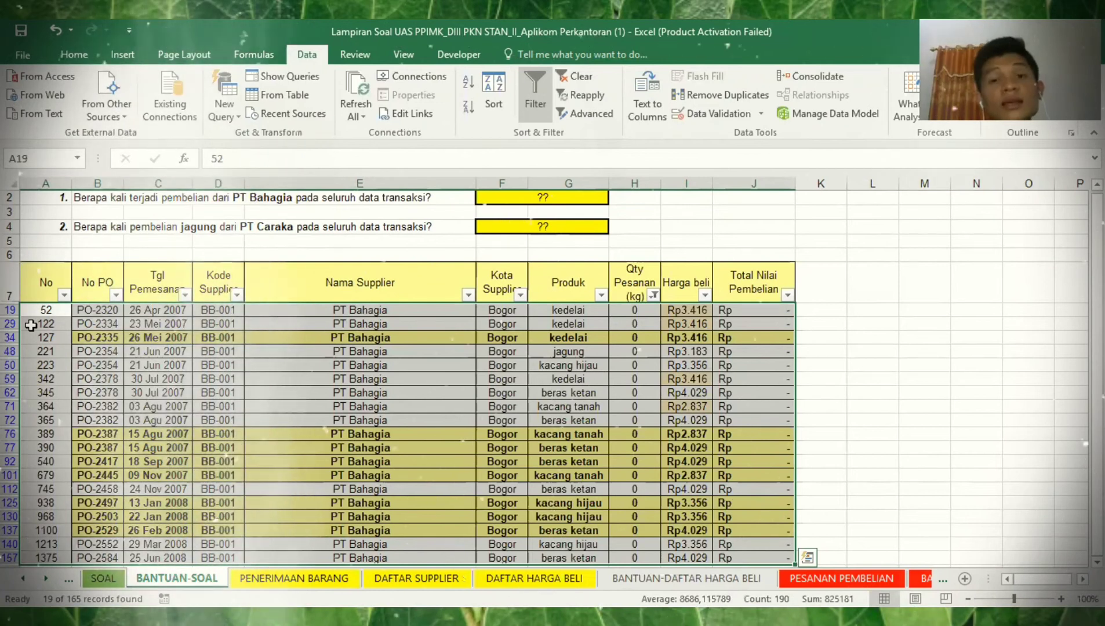
key(Delete)
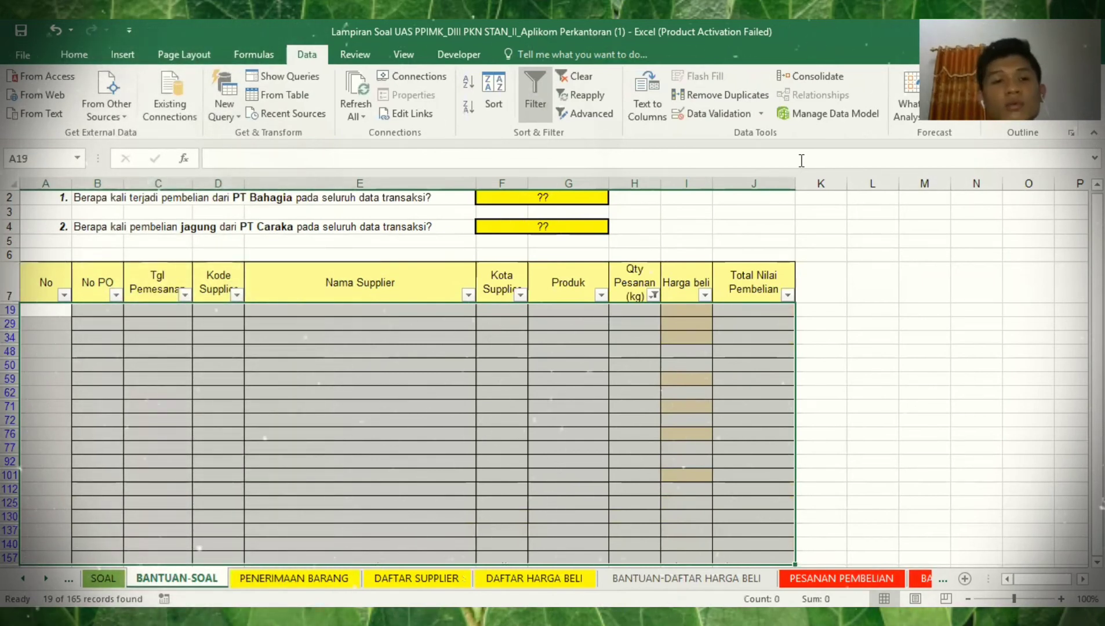
key(alt+h)
key(e)
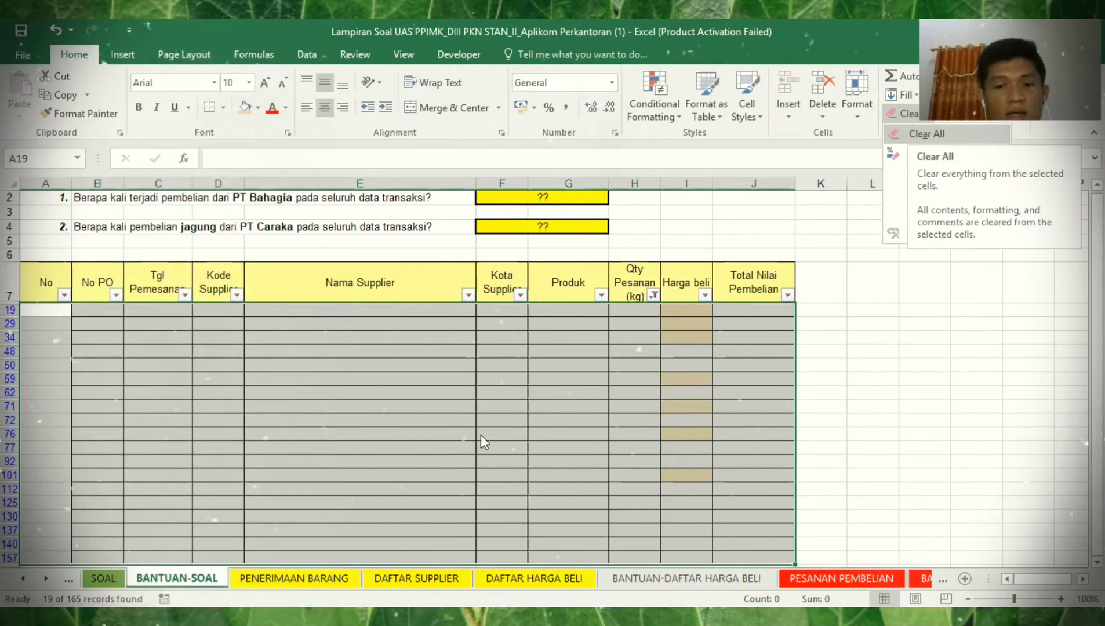
click(551, 198)
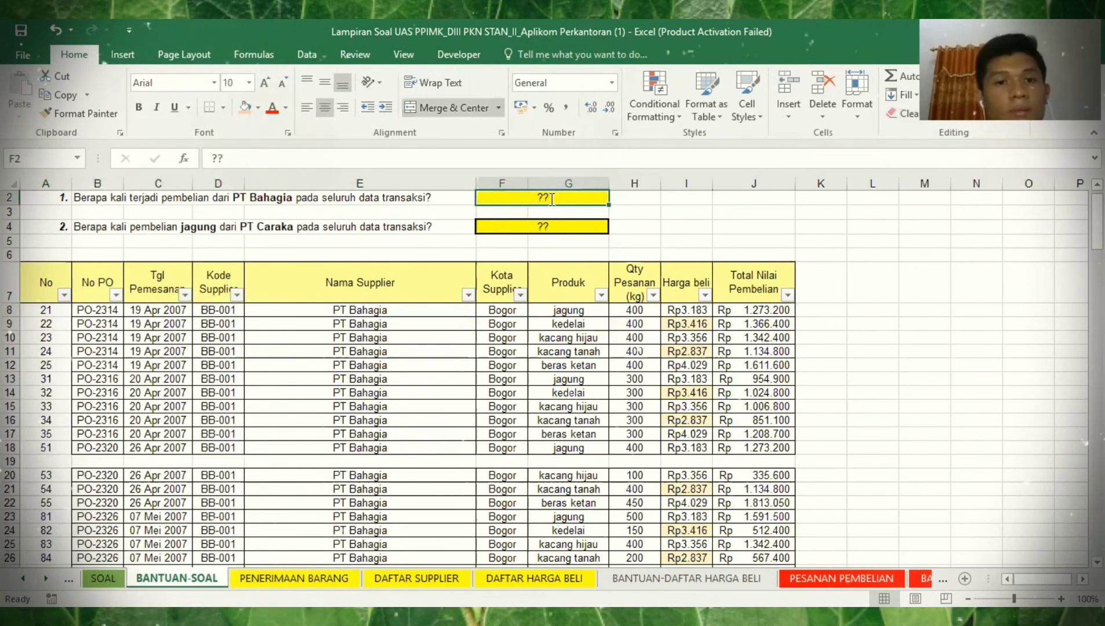
- Enter =COUNT(J8:J172) as question 1's answer, giving 146
text(=COUNT()
click(756, 310)
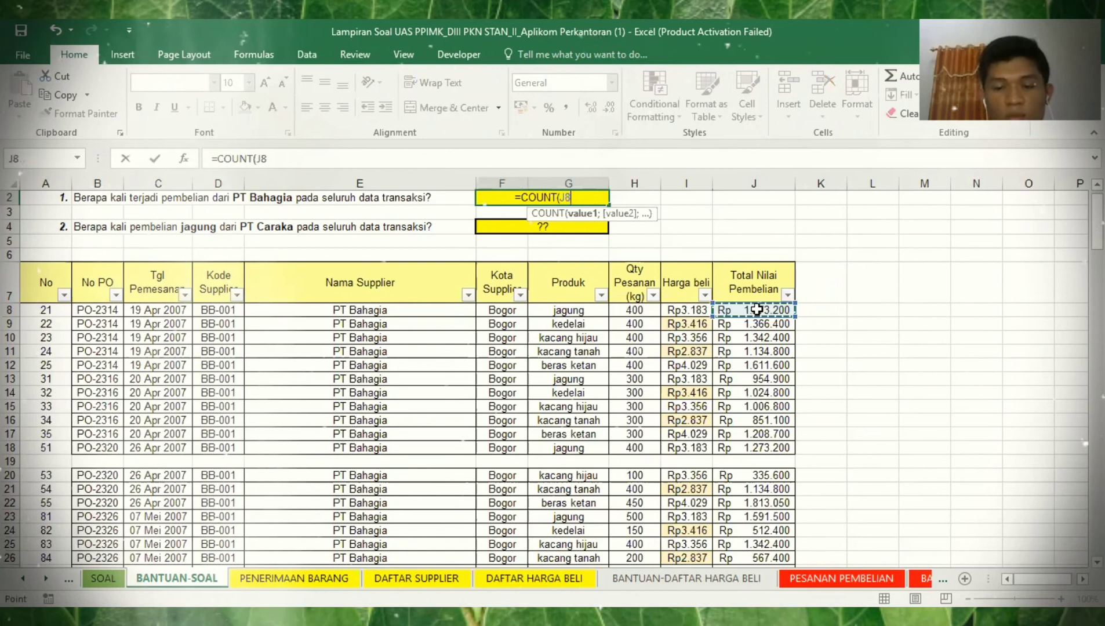
key(ctrl+shift+Down)
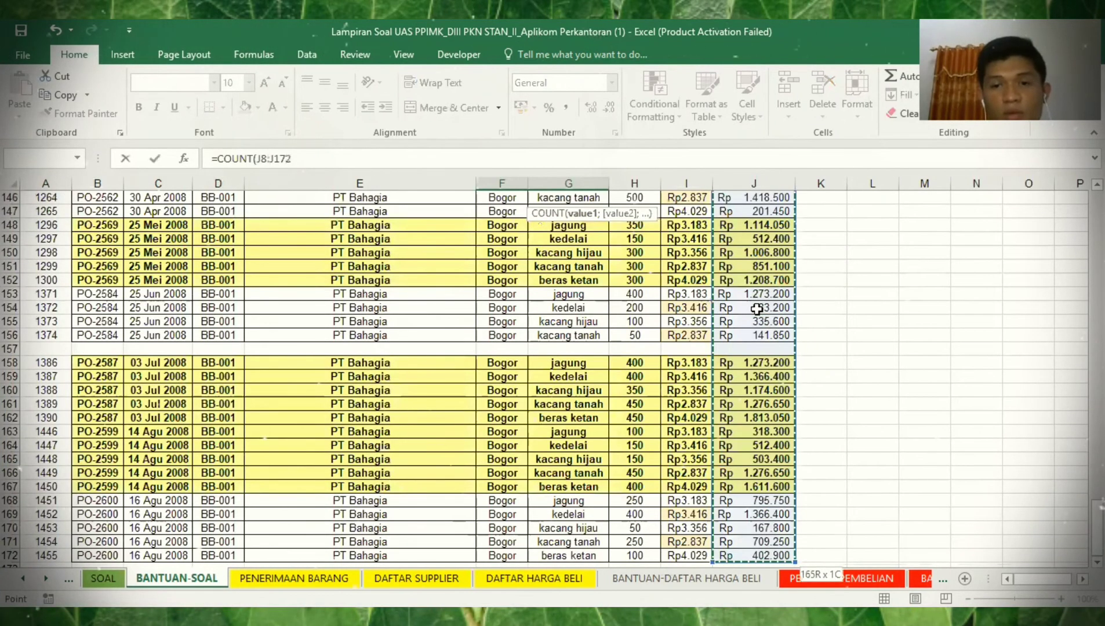
text())
key(Return)
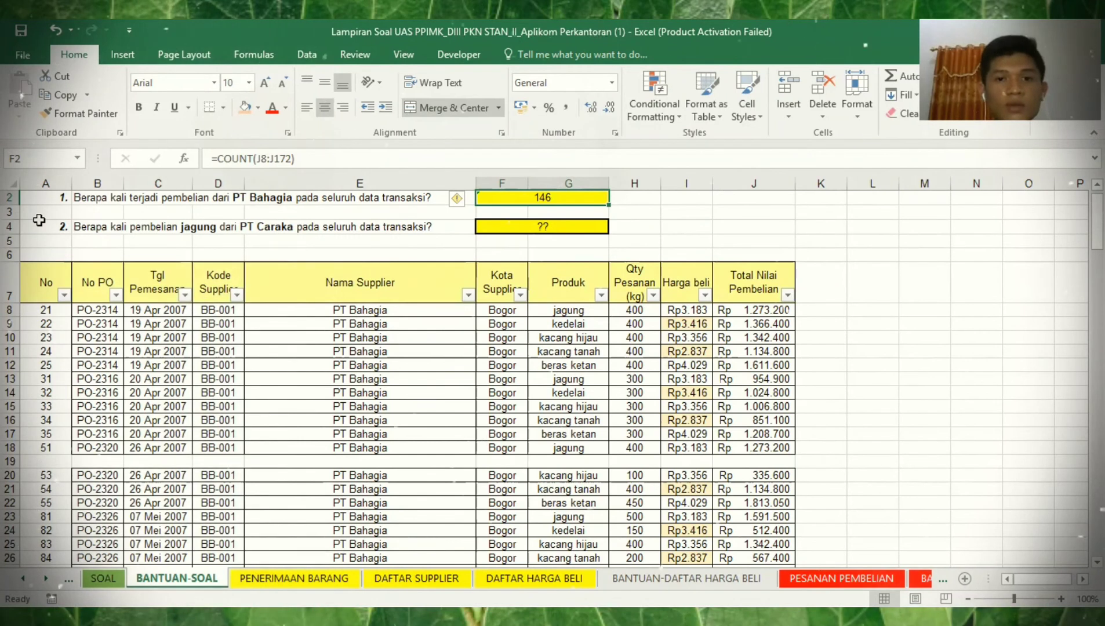
drag(39, 220, 615, 249)
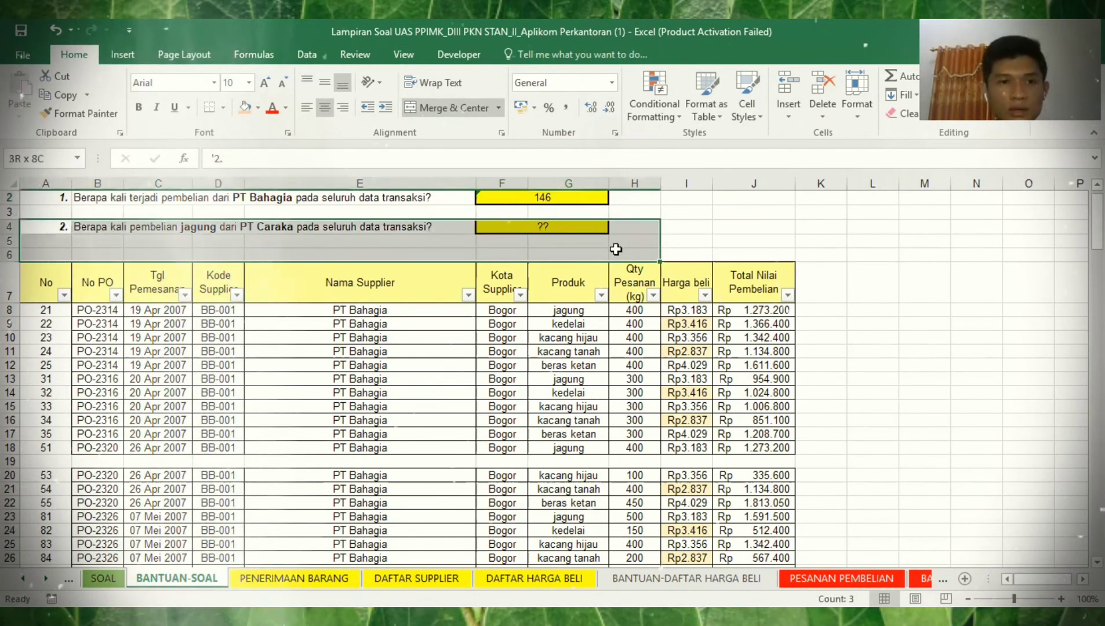
- Move the question 2 block below the PT Bahagia table, then switch to the purchase register sheet
key(ctrl+c)
key(ctrl+Down)
key(ctrl+Down)
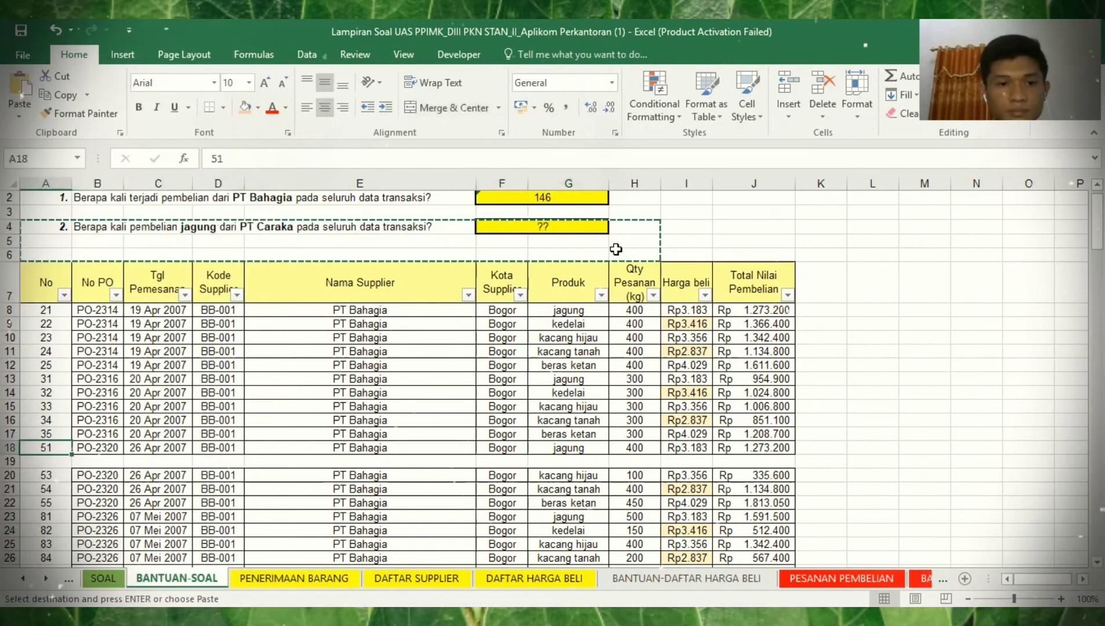
key(ctrl+End)
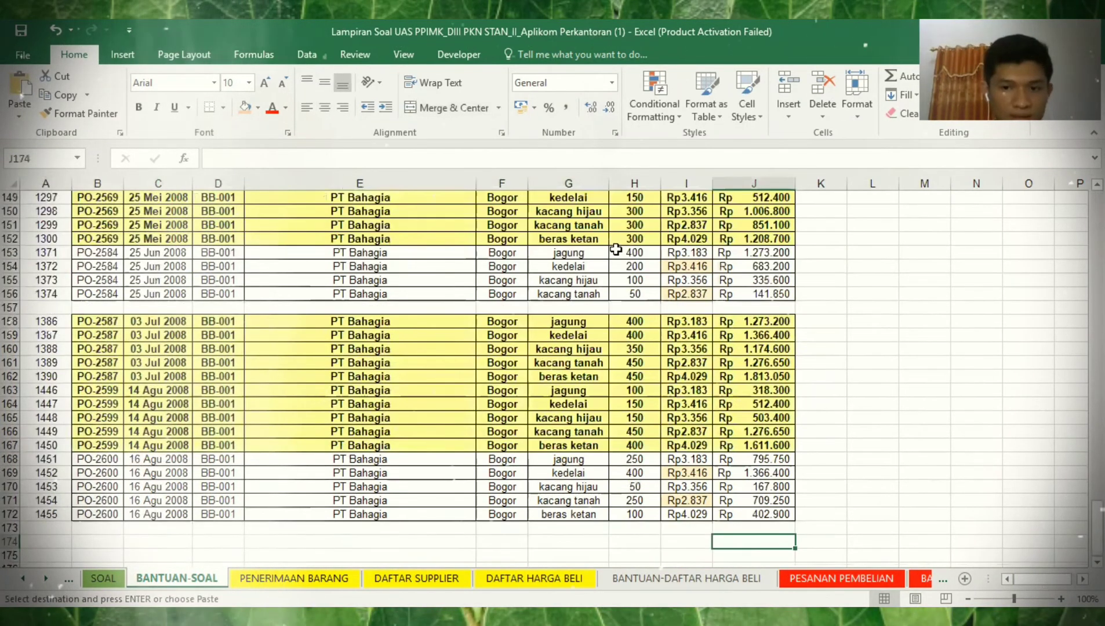
key(Down)
key(Home)
key(Return)
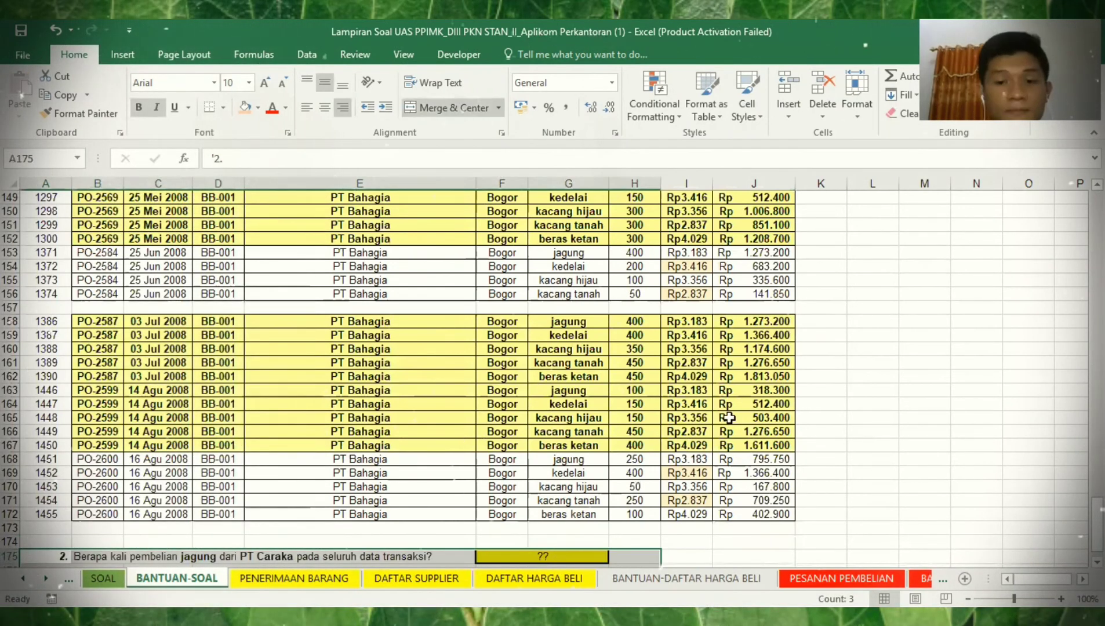
key(Down)
key(Down)
key(Down)
key(Down)
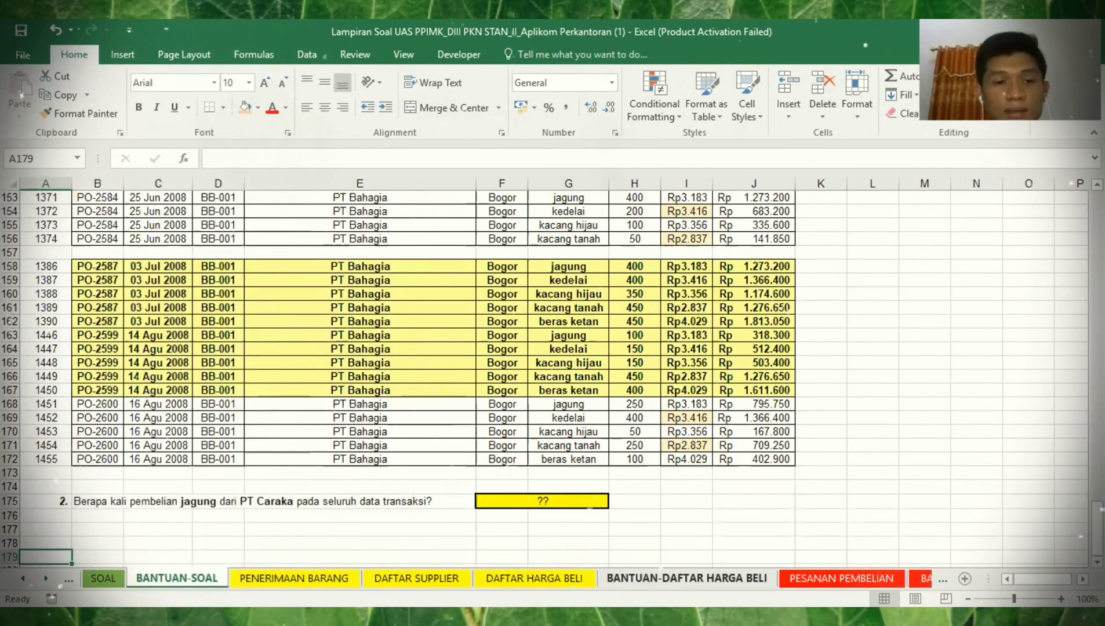
key(ctrl+Page_Down)
key(ctrl+Page_Down)
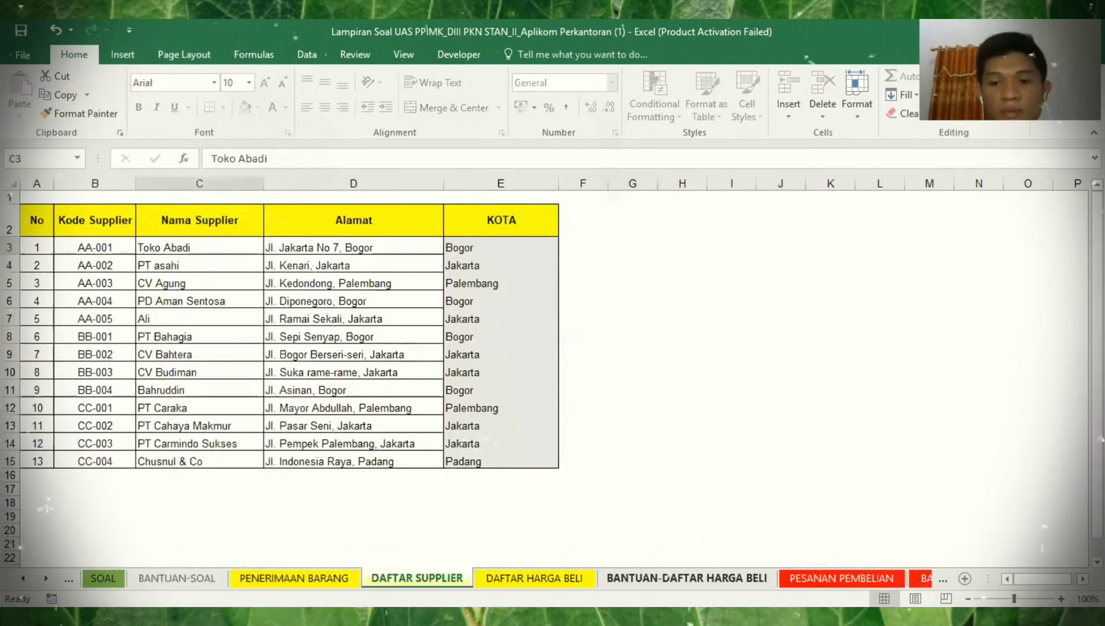
key(ctrl+Page_Down)
key(ctrl+Page_Down)
key(ctrl+Page_Down)
key(ctrl+Page_Down)
key(ctrl+Page_Down)
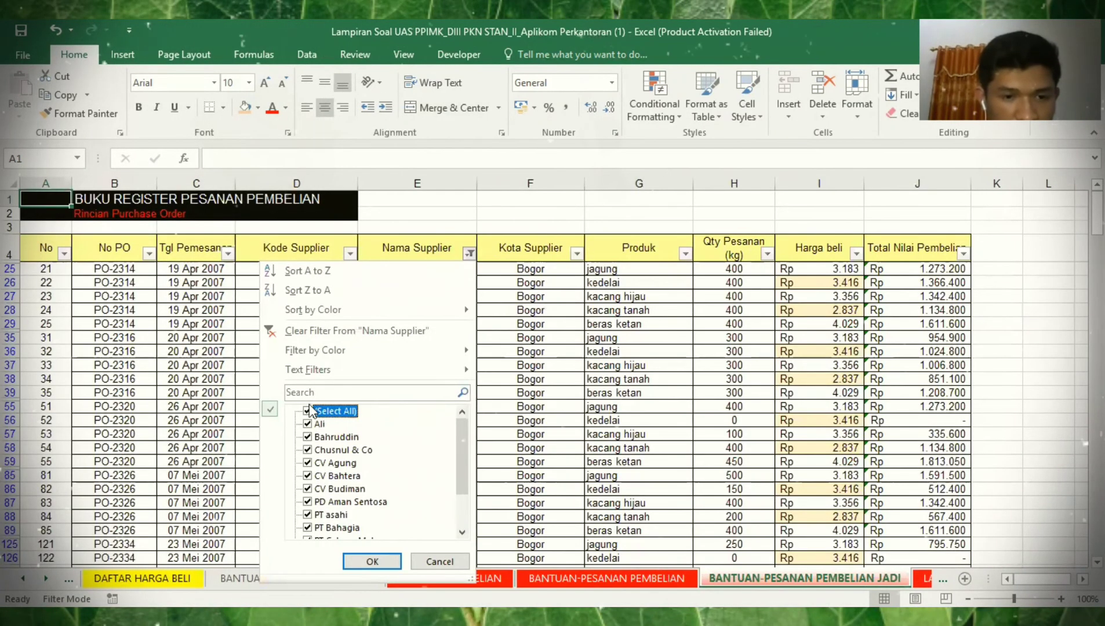
- Filter the supplier column to PT Caraka only and copy the 110 filtered records
click(311, 410)
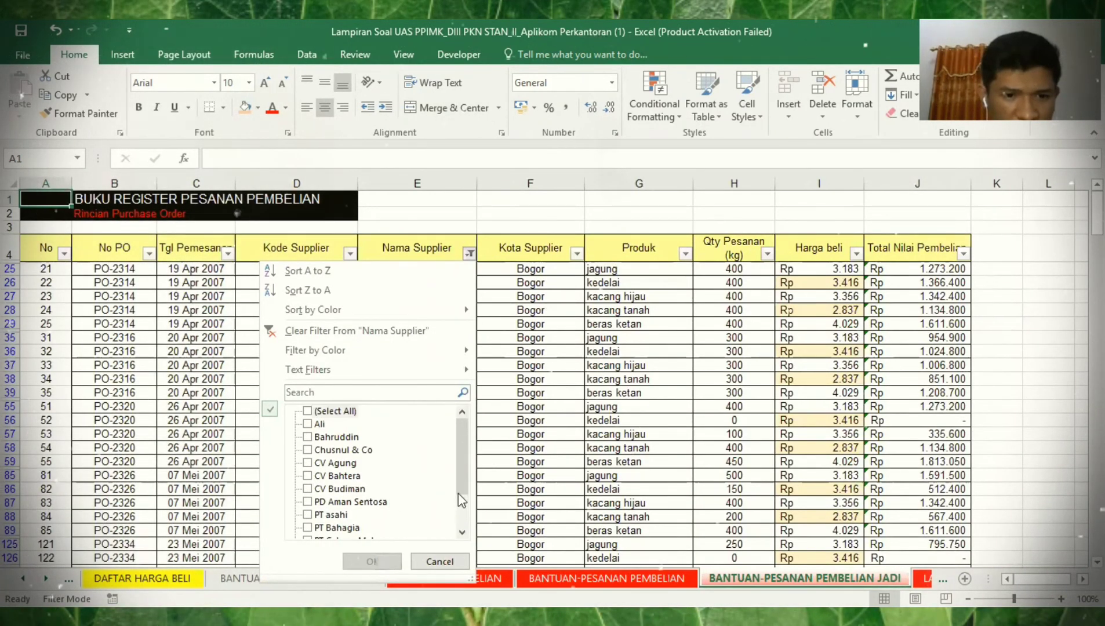
scroll(461, 501, down, 1)
click(308, 527)
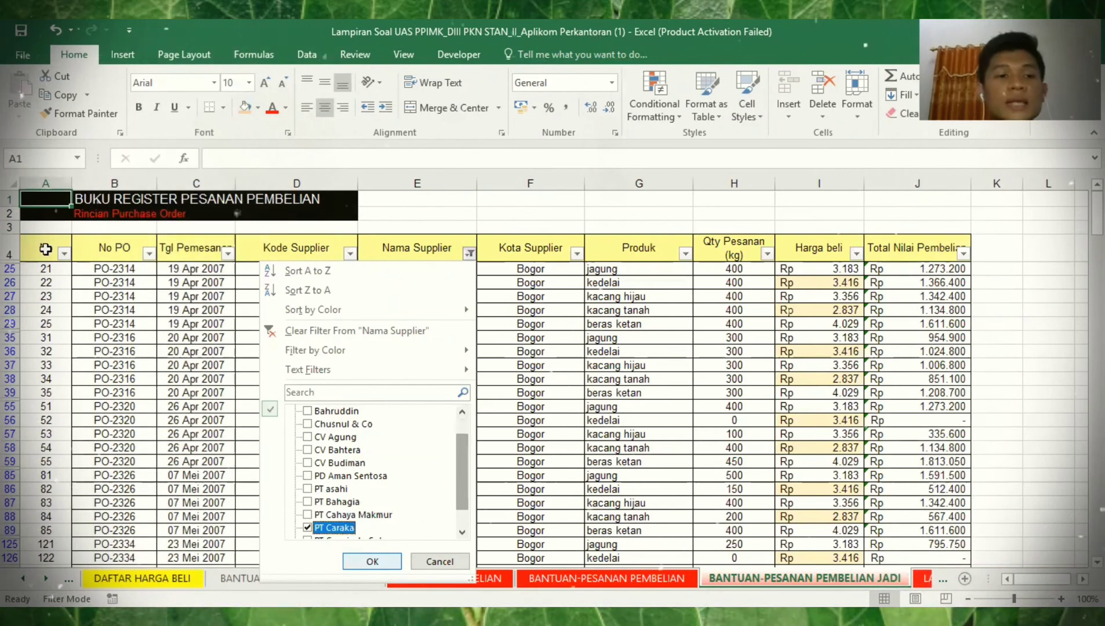
key(Return)
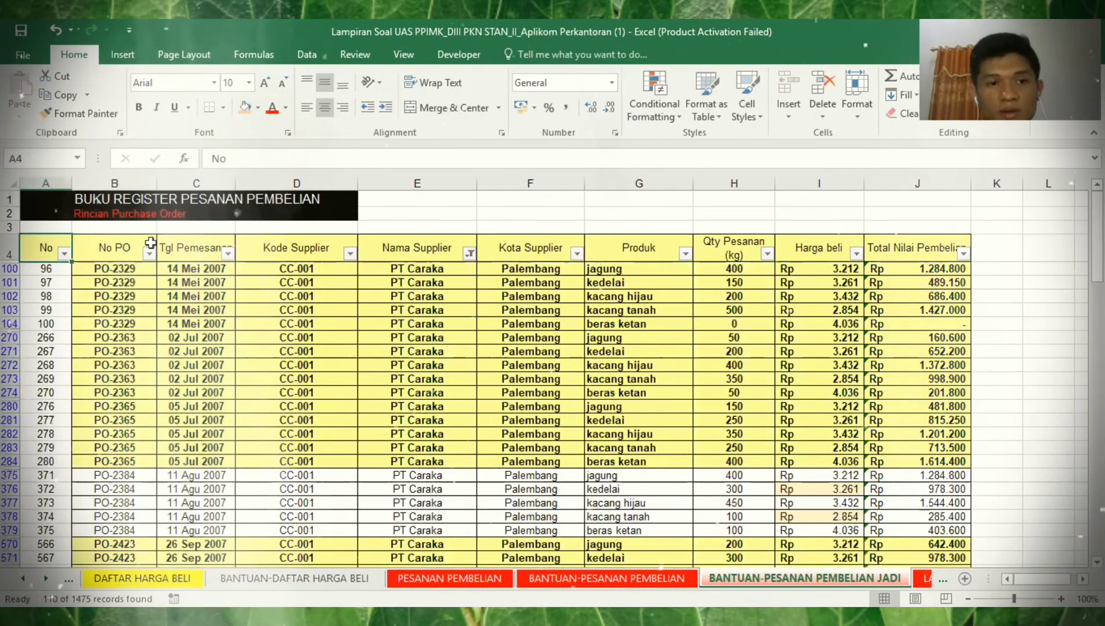
key(ctrl+shift+End)
key(ctrl+c)
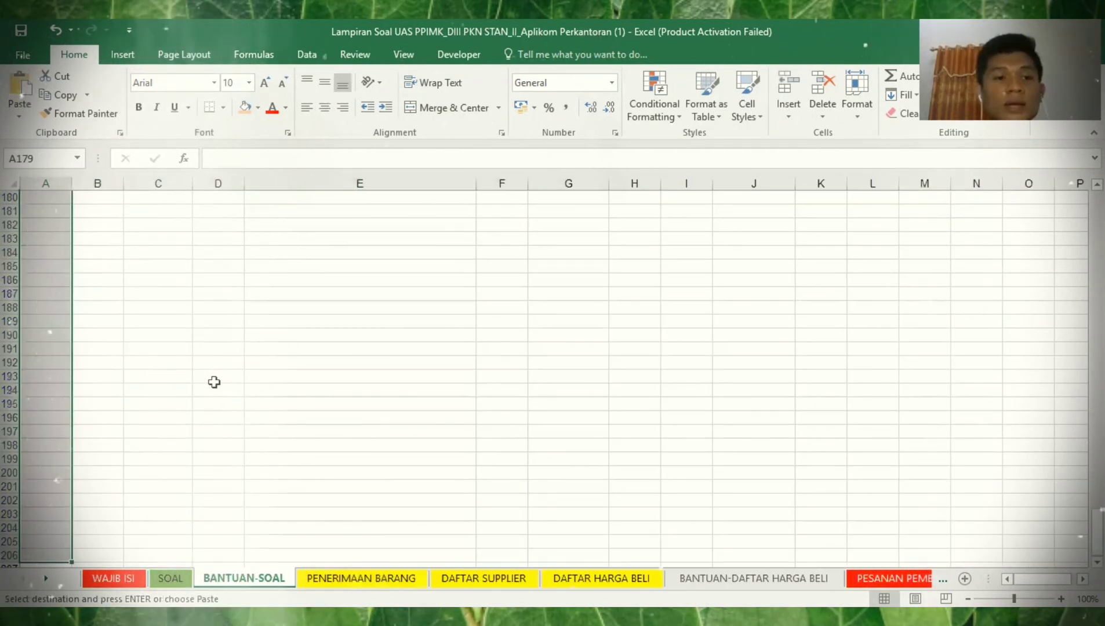
- Paste the PT Caraka records under question 2 and widen column G for product names
key(Up)
key(Up)
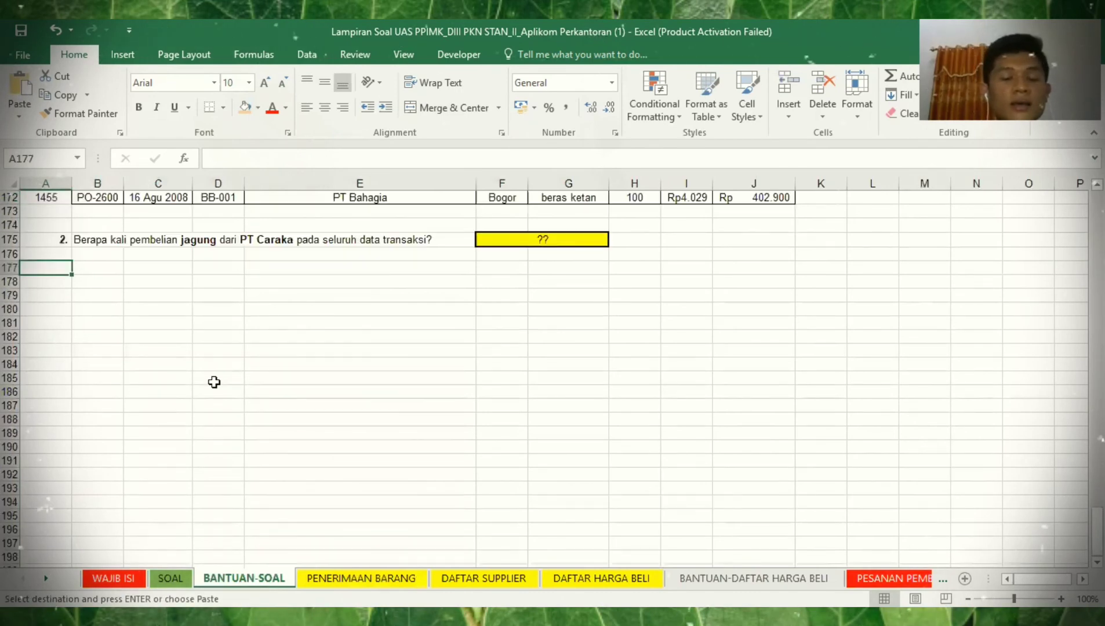
key(ctrl+v)
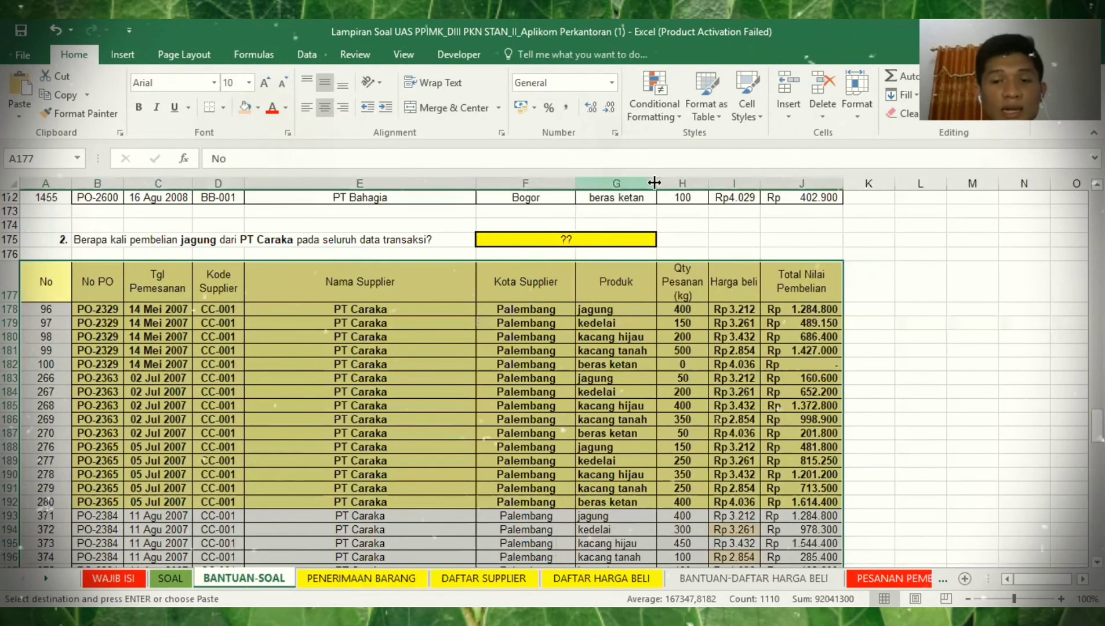
drag(654, 183, 673, 182)
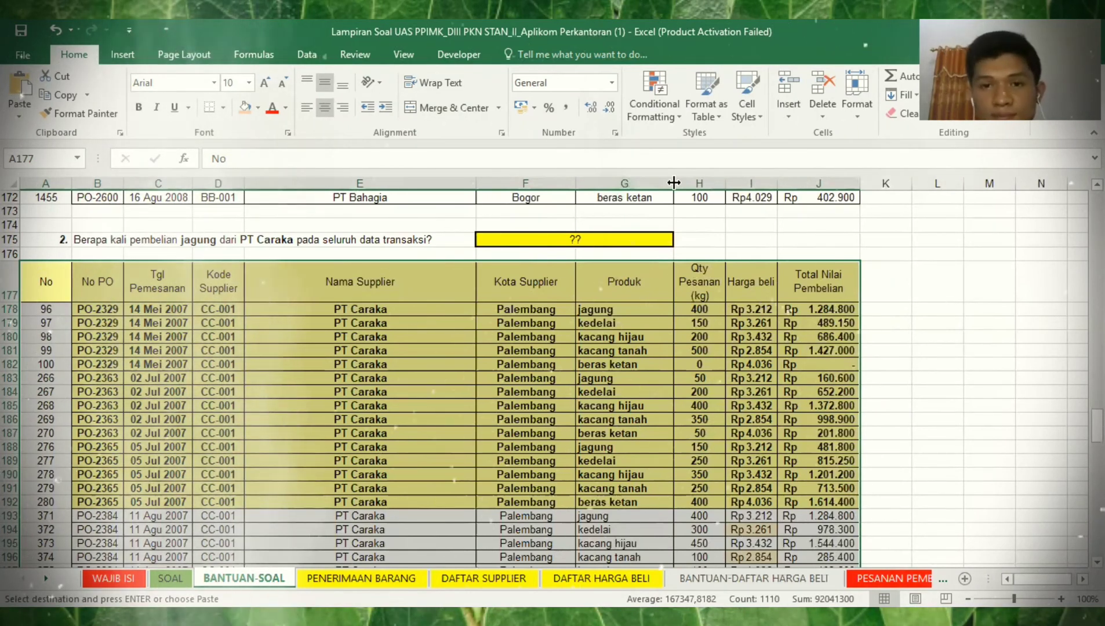
- Select the header row A177:J177 and paste the copied table again at row 177
click(536, 242)
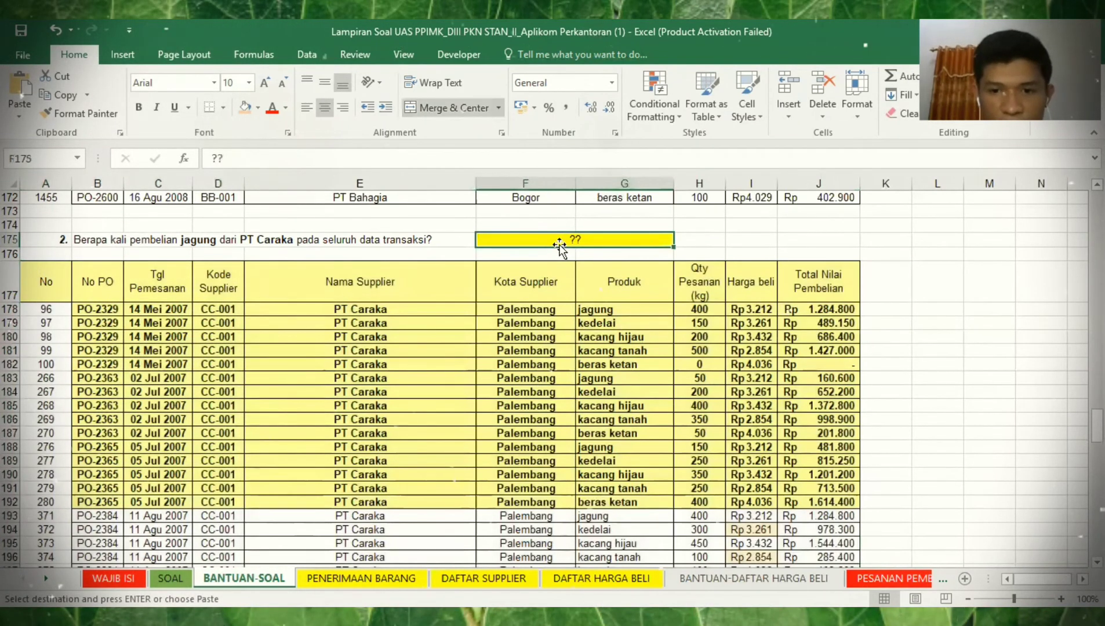
click(48, 279)
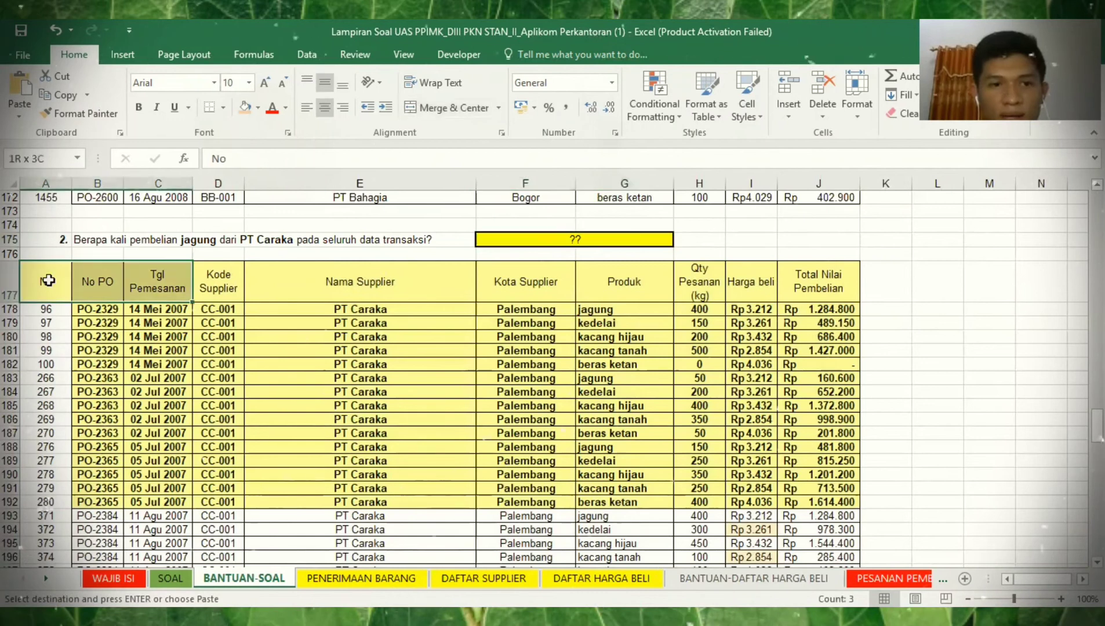
key(ctrl+shift+Right)
key(ctrl+v)
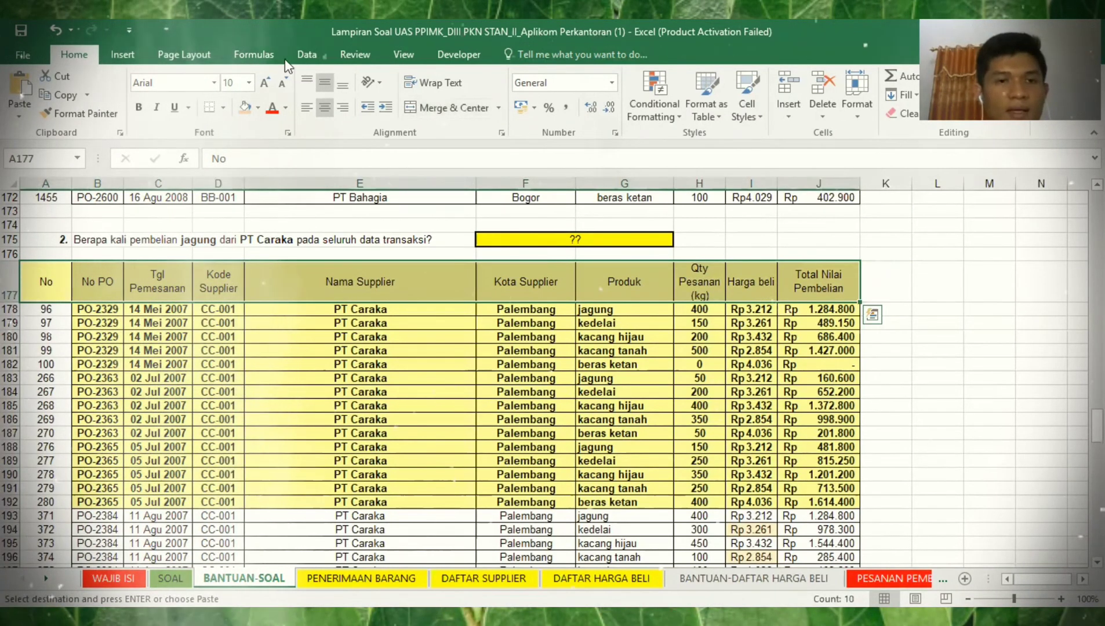
click(268, 55)
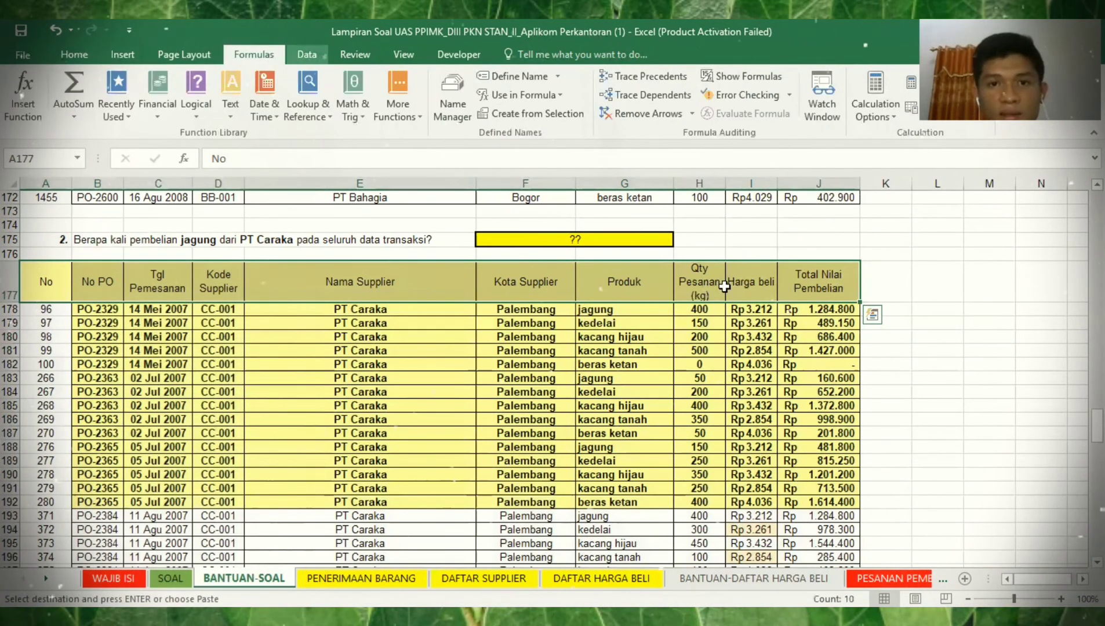
- Add table filters and show only records whose Qty Pesanan (kg) is 0
click(550, 109)
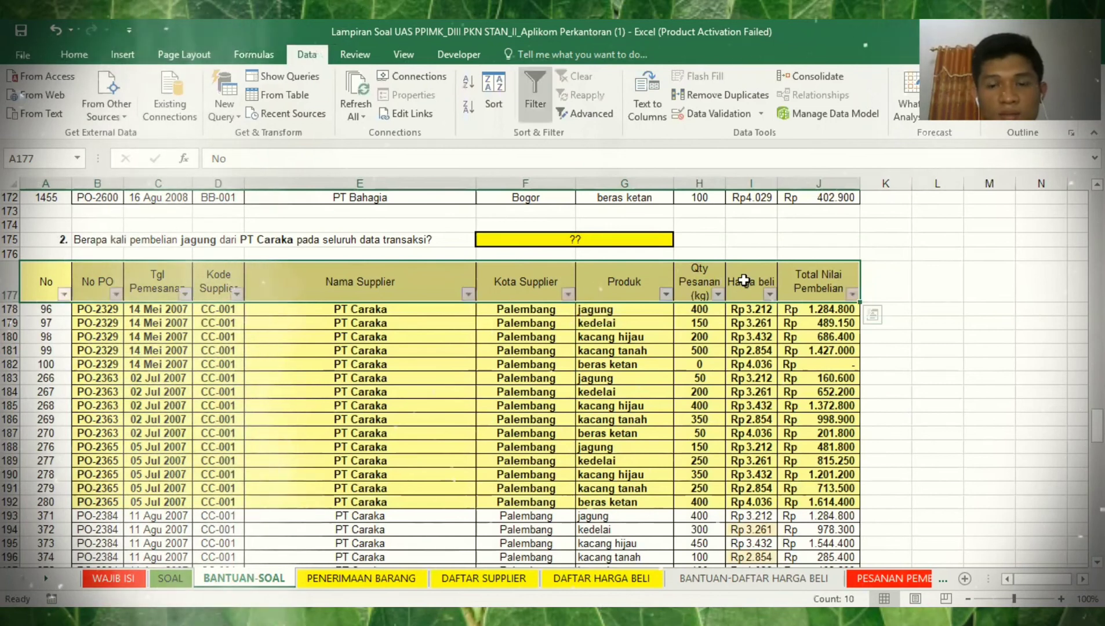
click(718, 295)
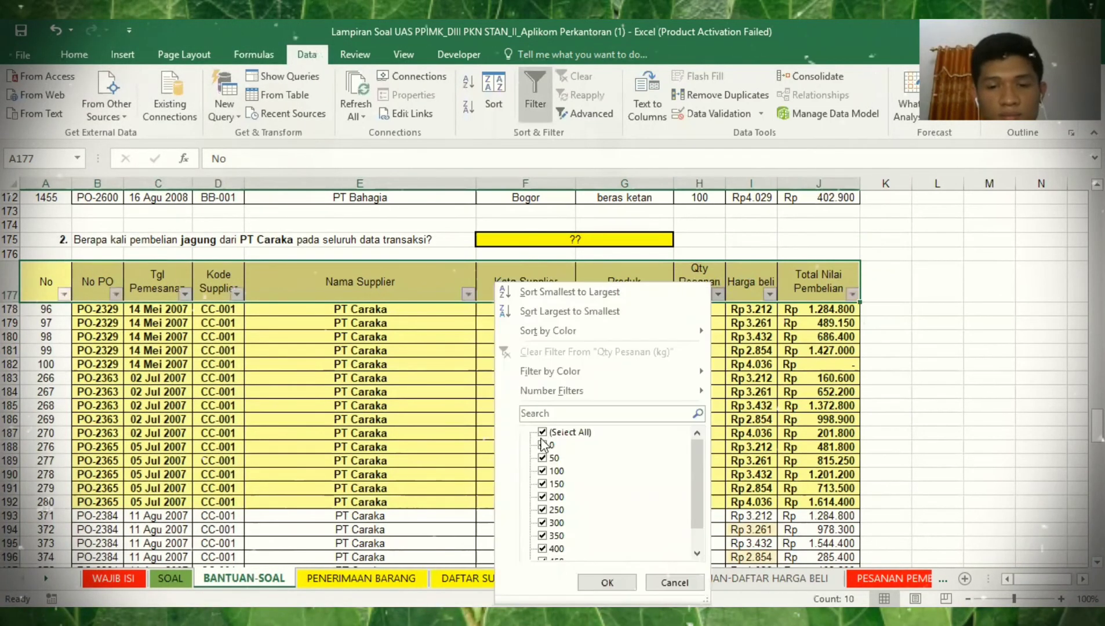
click(542, 445)
click(542, 432)
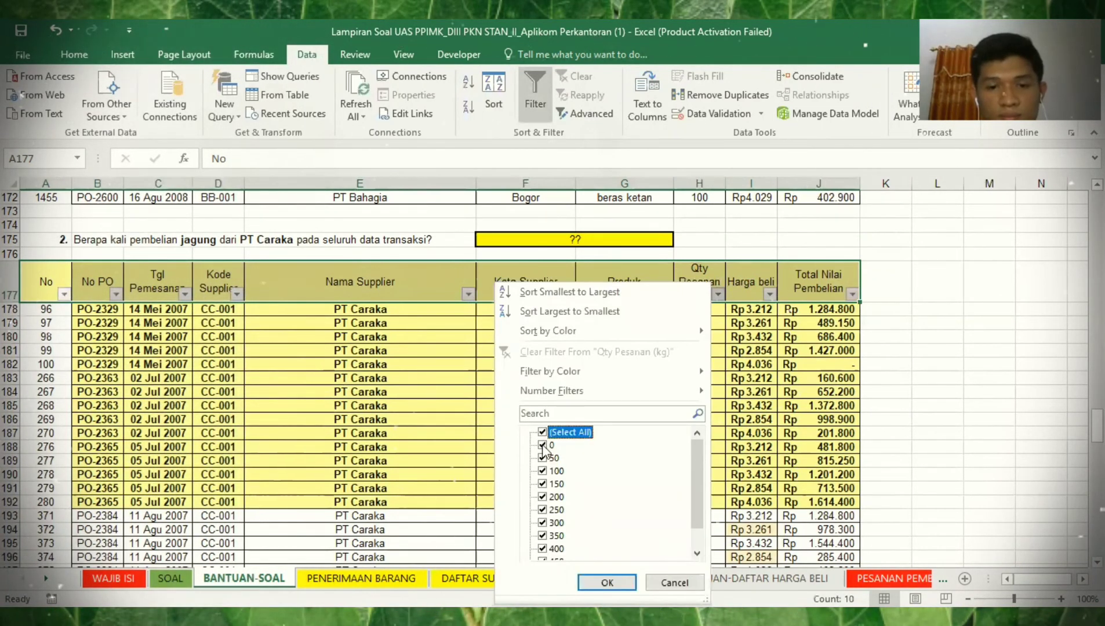
click(542, 433)
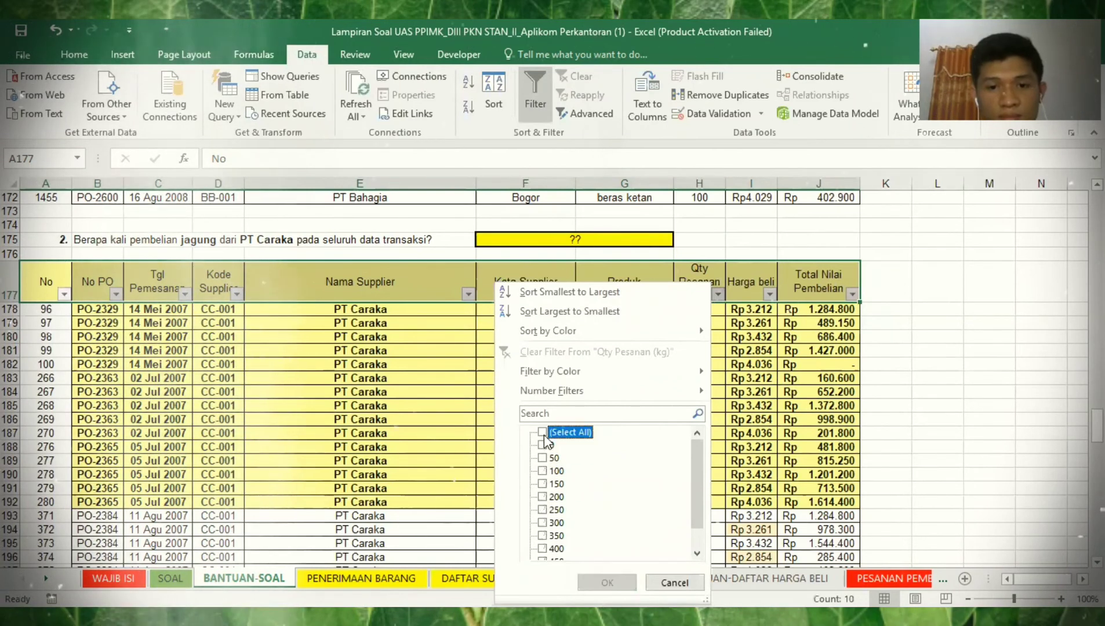
click(543, 445)
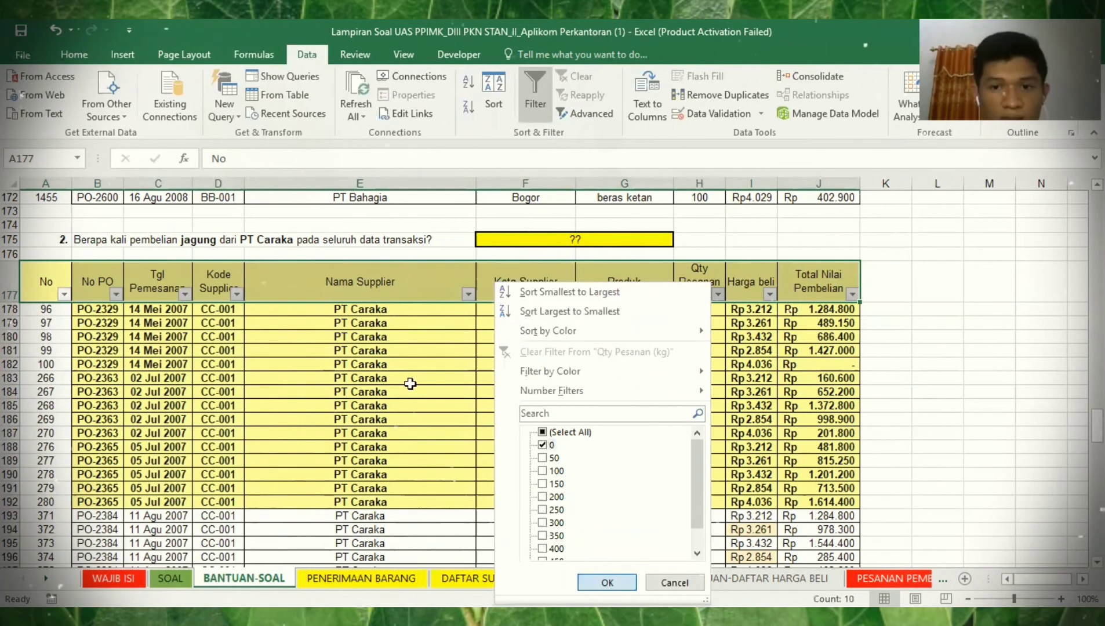
key(Return)
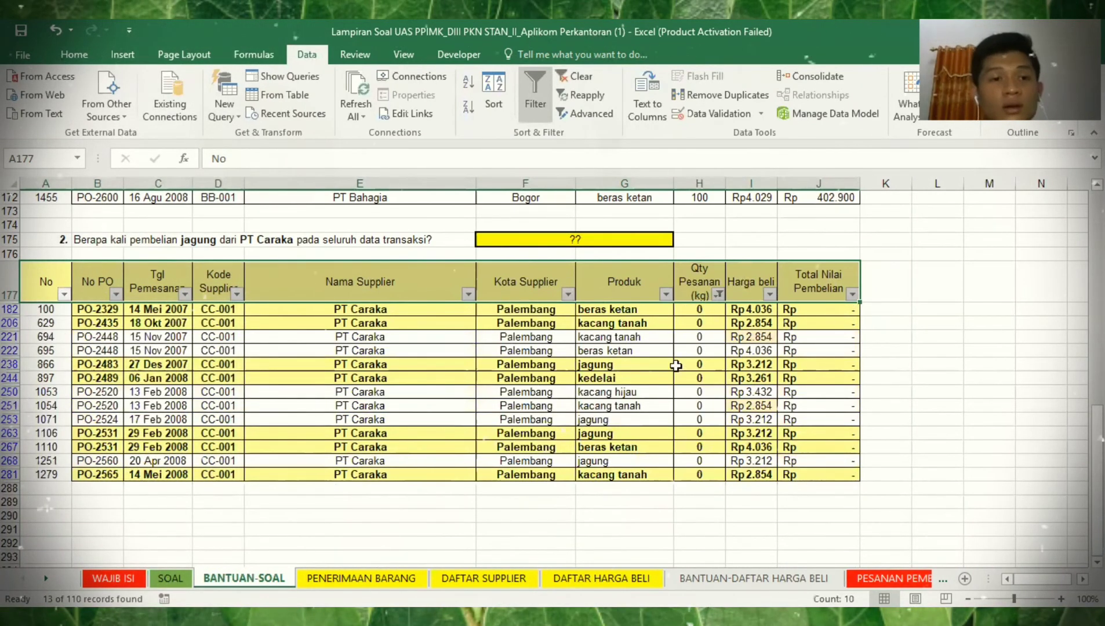
- Clear the 13 zero-quantity rows, then reset the Qty Pesanan filter to show all records
click(55, 307)
key(shift+Right)
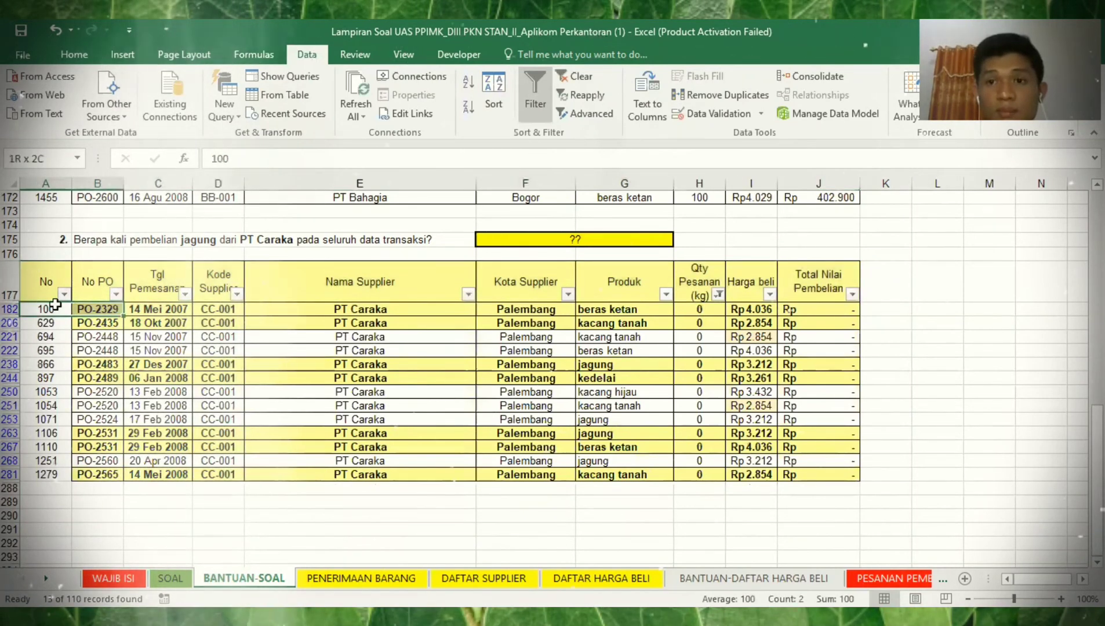
key(ctrl+shift+Right)
key(shift+Down)
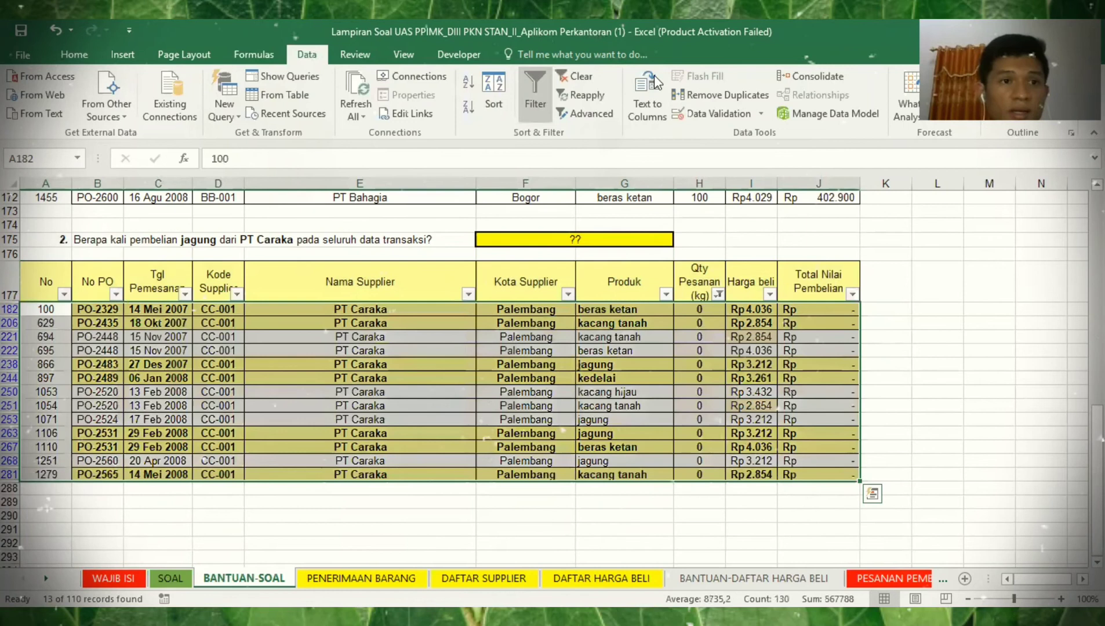
key(ctrl+shift+Down)
click(75, 54)
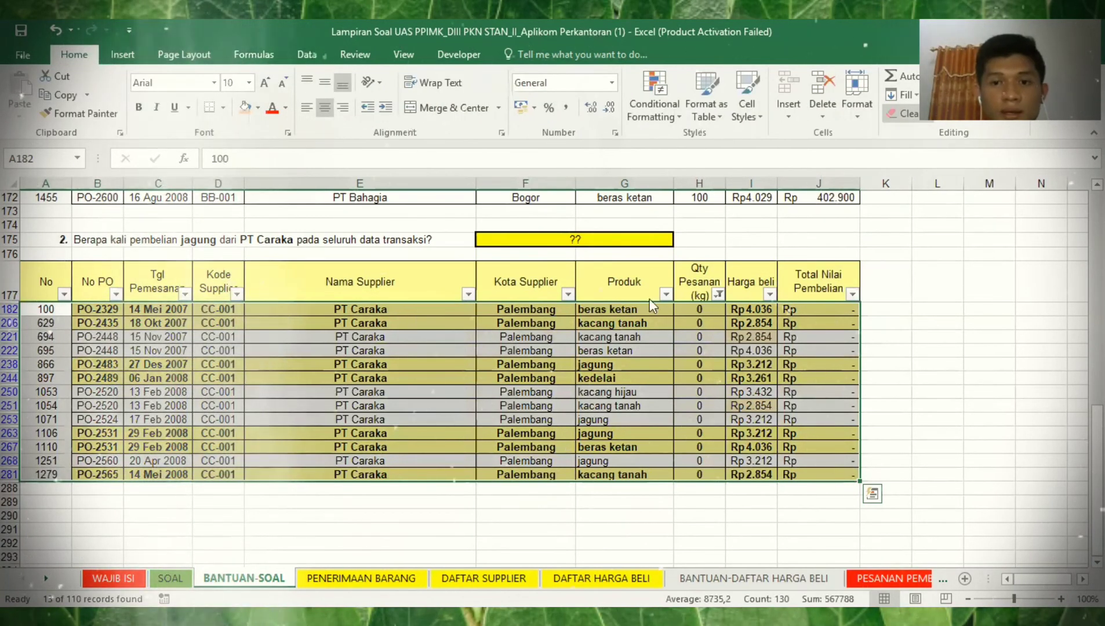
key(Delete)
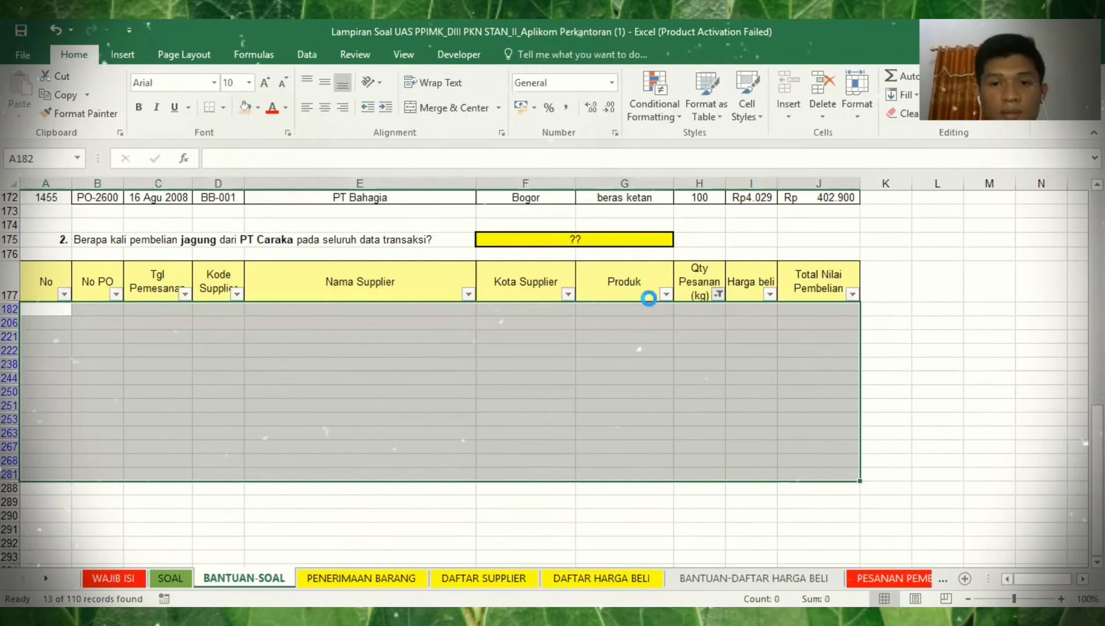
click(538, 430)
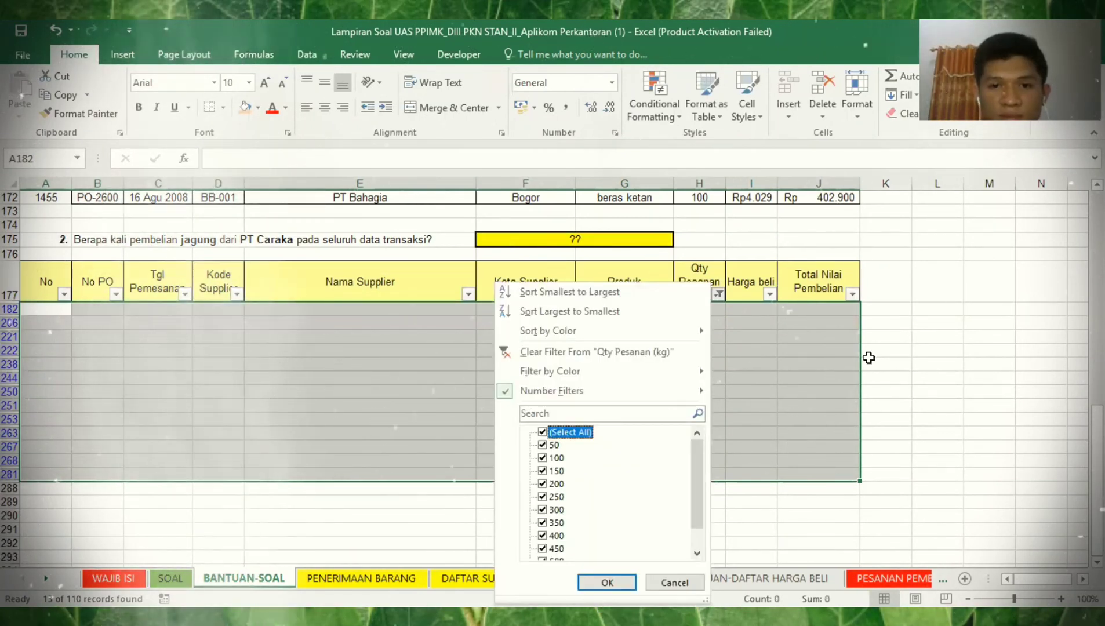
key(Return)
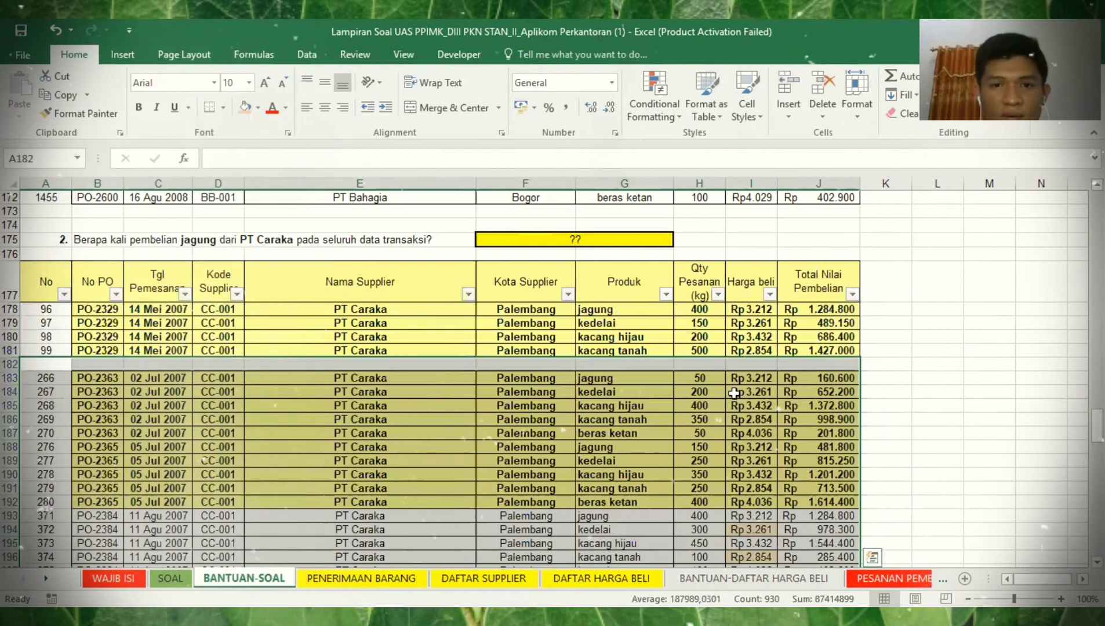
- Enter COUNTIF over G178:G287 with criteria G283 in F175, giving 18, and return to SOAL
click(616, 241)
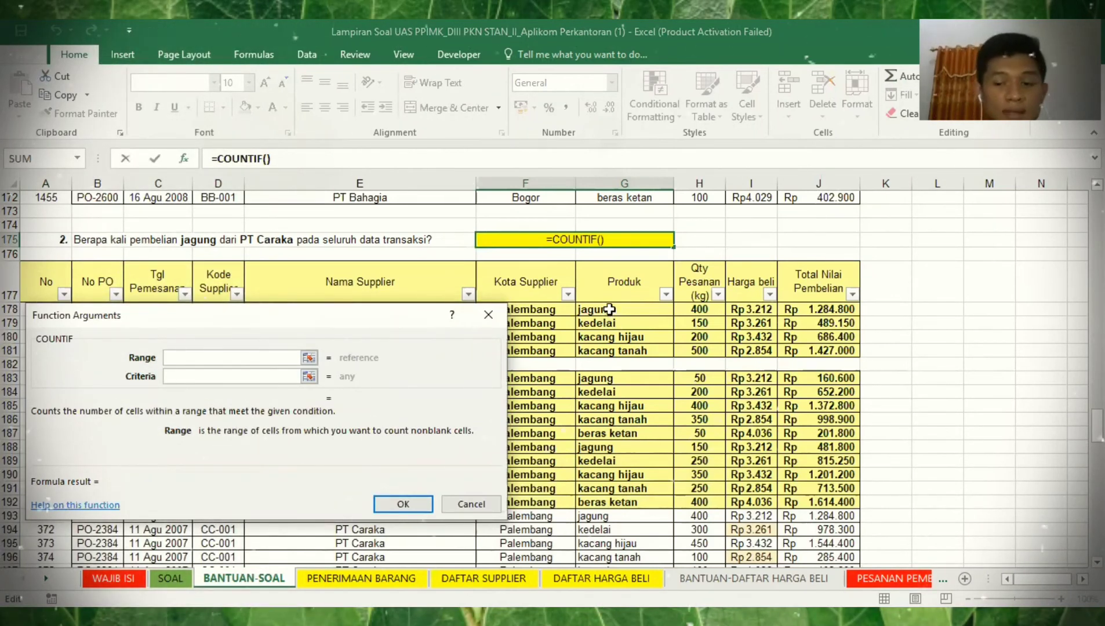
click(608, 309)
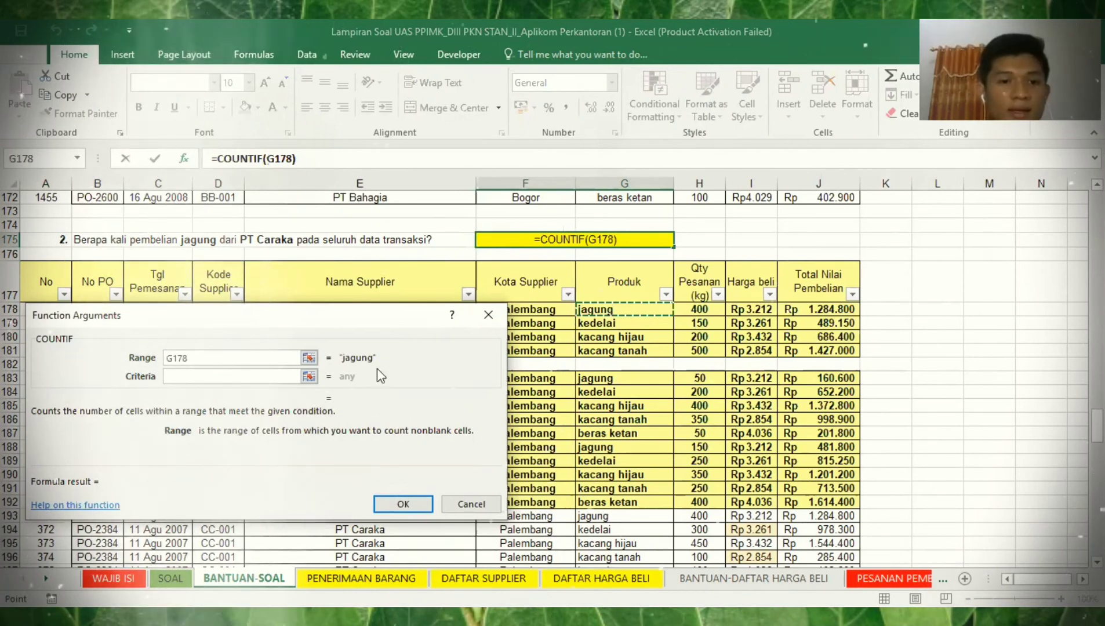
key(ctrl+shift+Down)
click(284, 376)
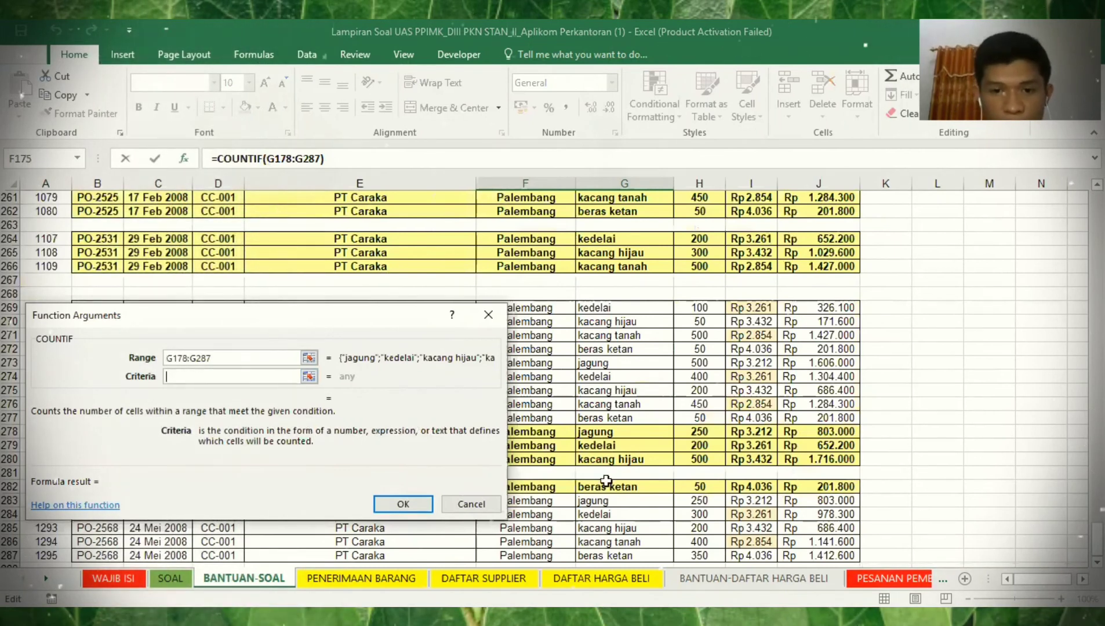
click(603, 501)
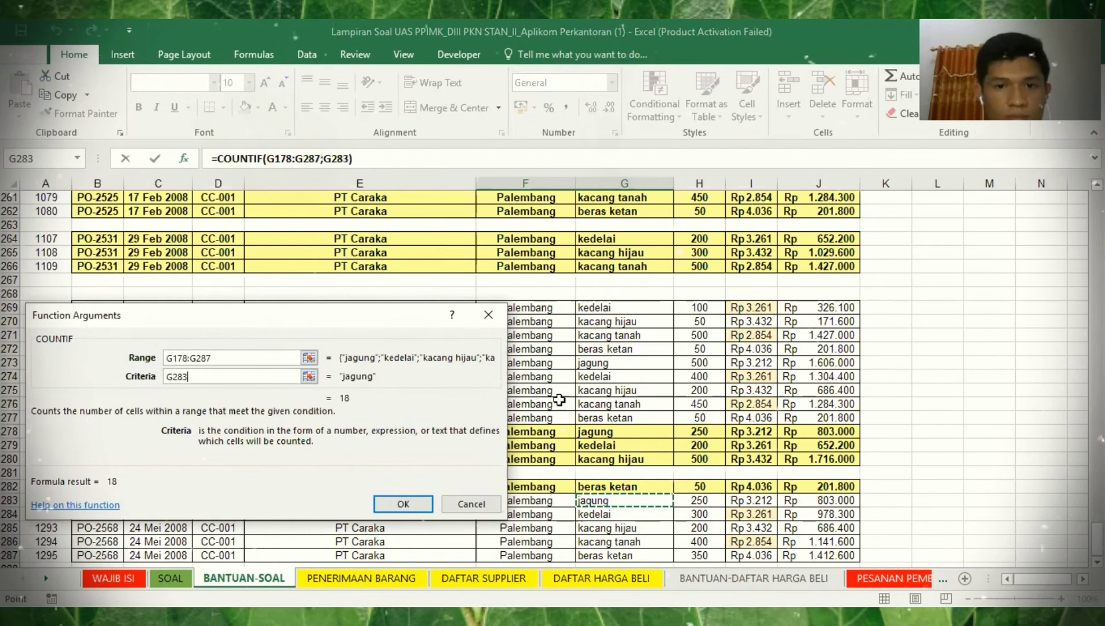
key(Return)
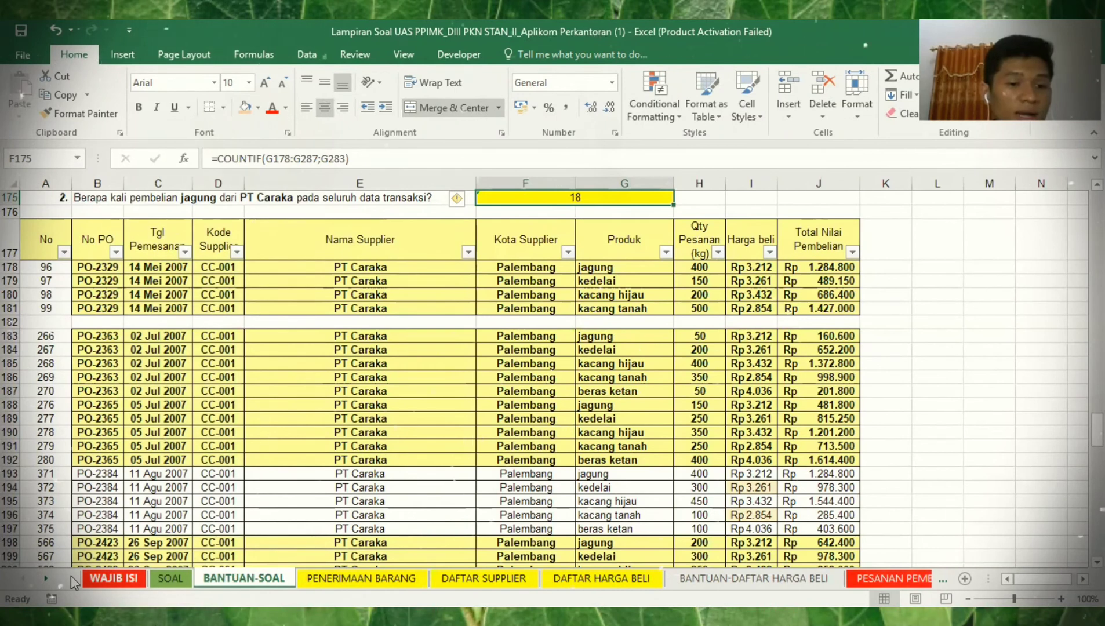
key(ctrl+Page_Up)
click(116, 467)
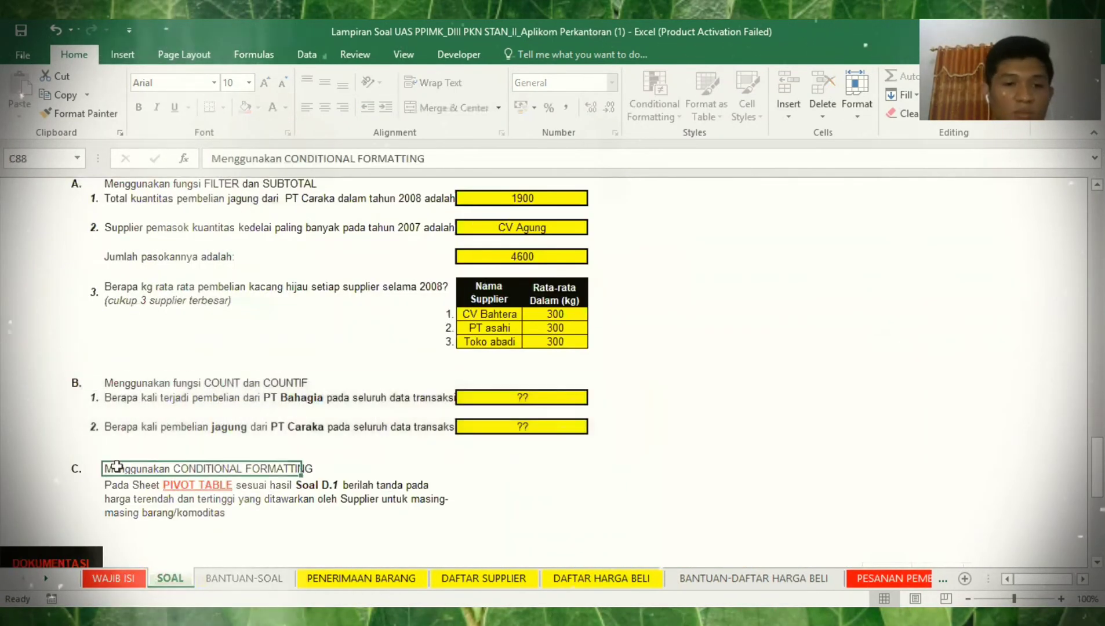
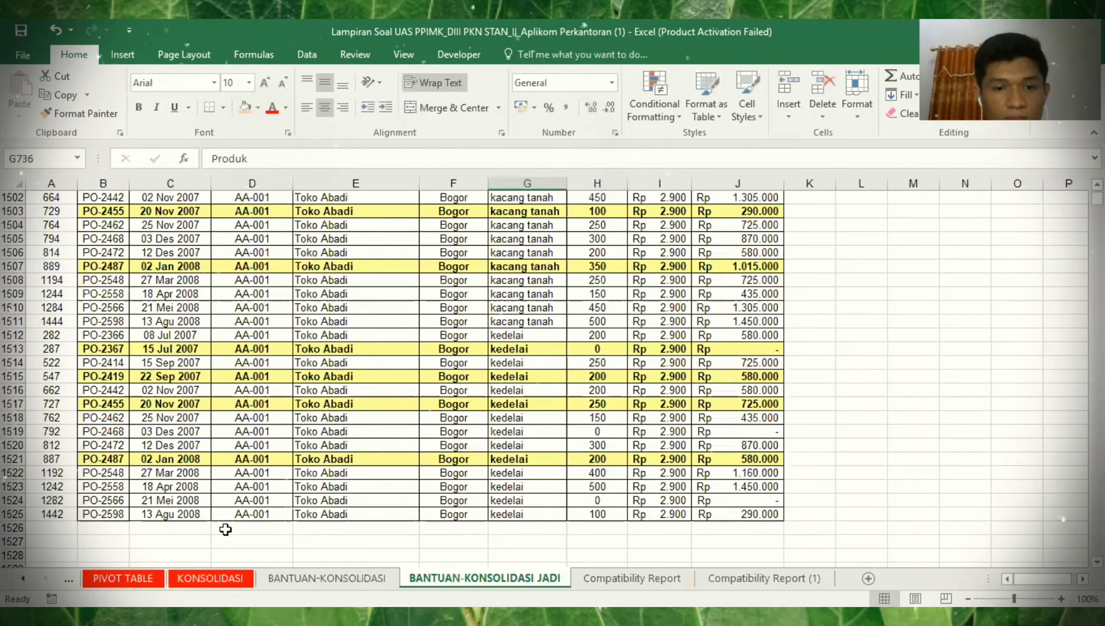
- Go to the PIVOT TABLE sheet and select the entire IKHTISAR PESANAN PEMBELIAN pivot in A4:G19
key(ctrl+Page_Up)
key(ctrl+Page_Up)
key(ctrl+Page_Up)
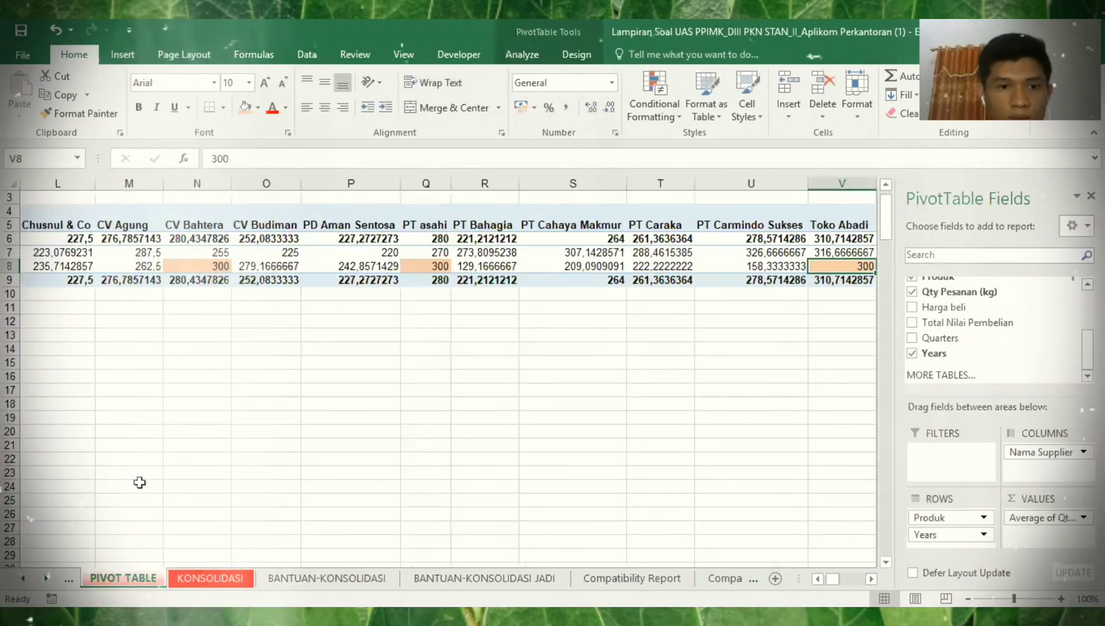
click(139, 483)
key(Left)
key(Left)
key(Left)
key(Left)
key(Left)
key(Left)
key(Left)
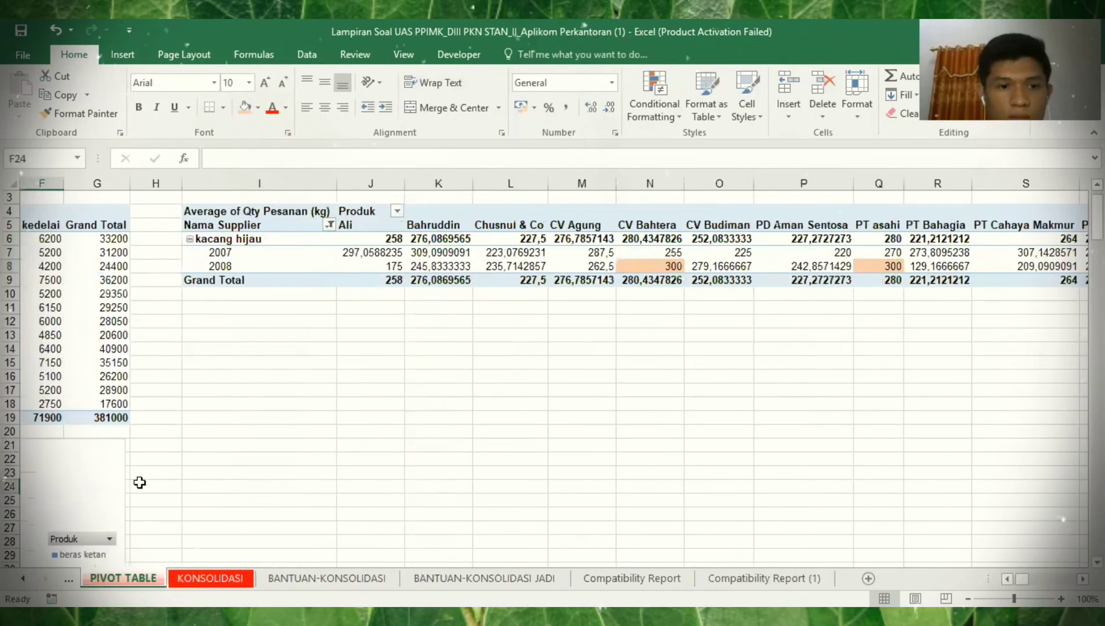
key(Left)
key(Left)
key(Left)
key(Left)
key(Left)
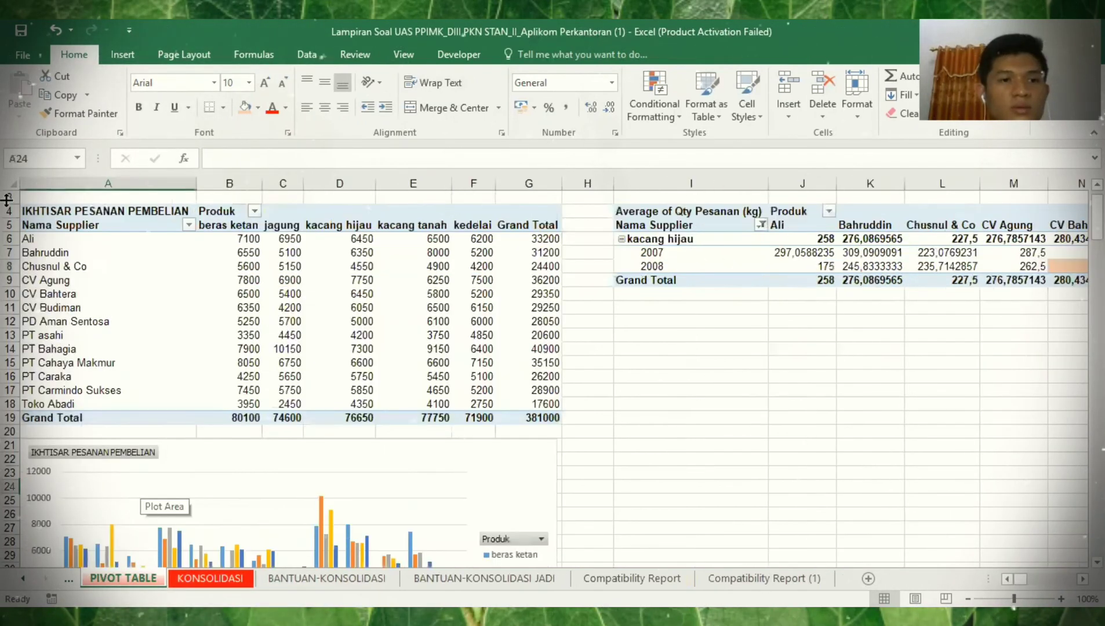
click(42, 223)
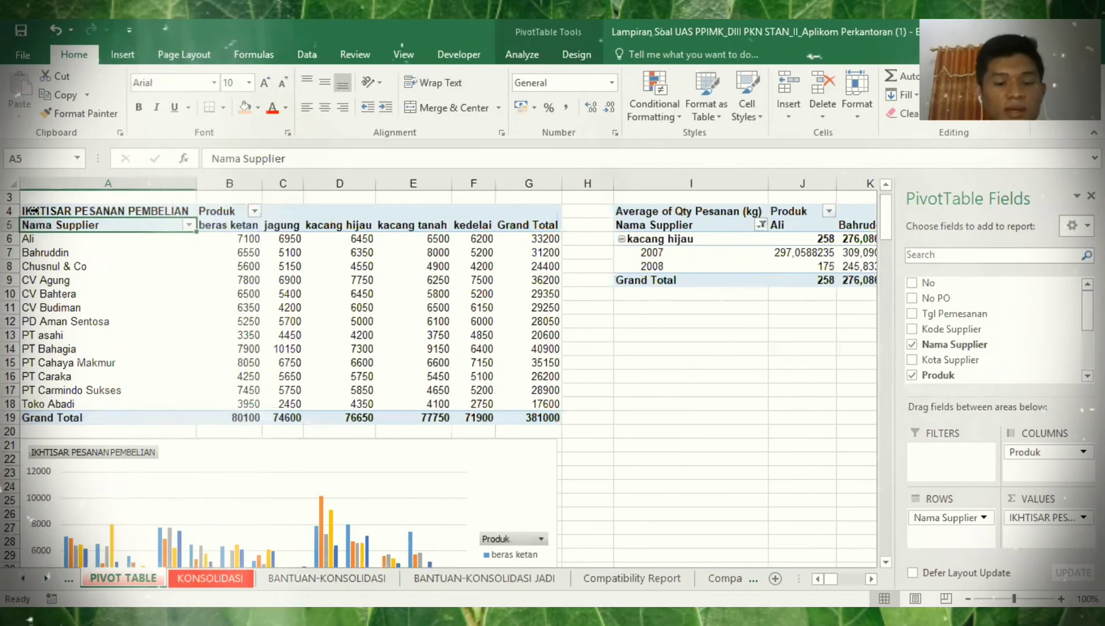
key(ctrl+a)
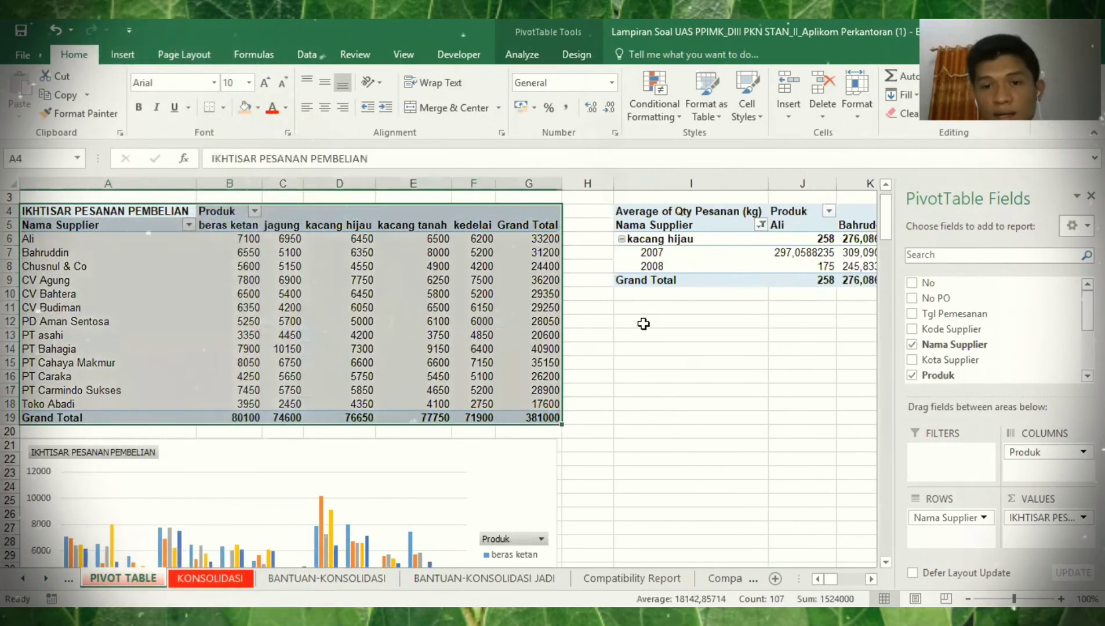
- Copy the purchase summary pivot table and paste it at cell I12
key(ctrl+c)
click(690, 321)
key(ctrl+v)
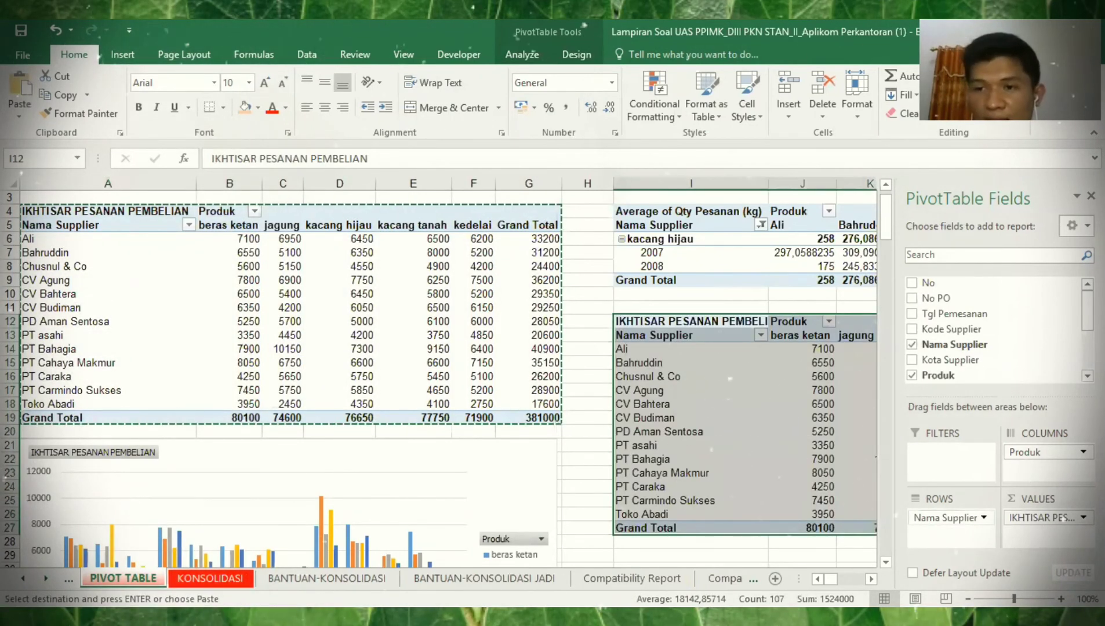
- Add Years to the copy's row fields and move Nama Supplier into columns
scroll(997, 336, down, 2)
scroll(997, 330, down, 1)
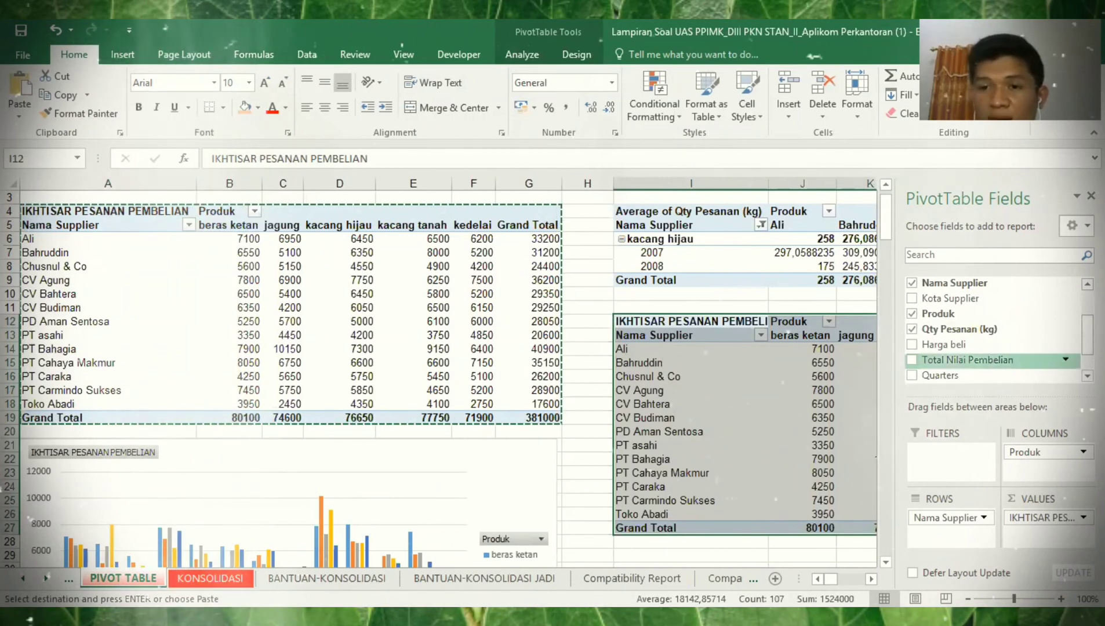
scroll(939, 360, down, 2)
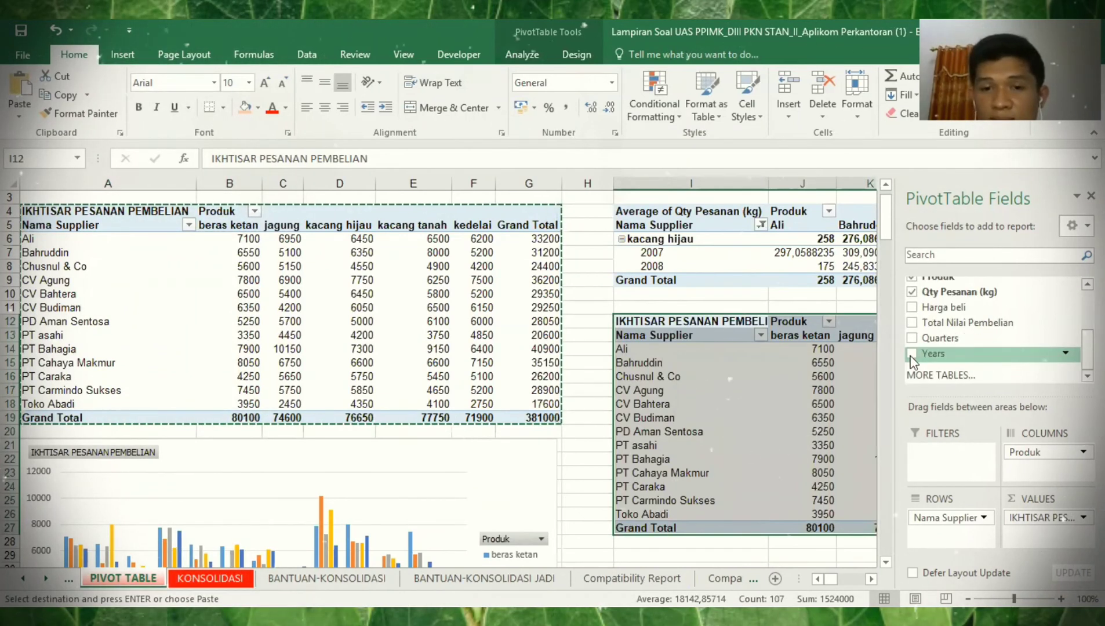
click(911, 355)
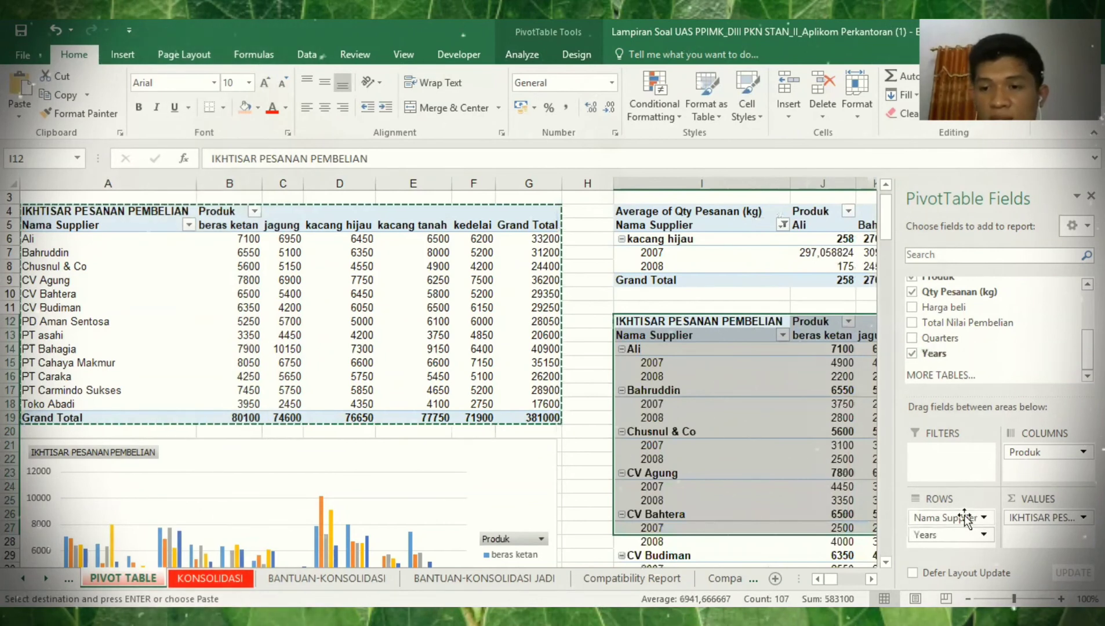
drag(1027, 475, 947, 511)
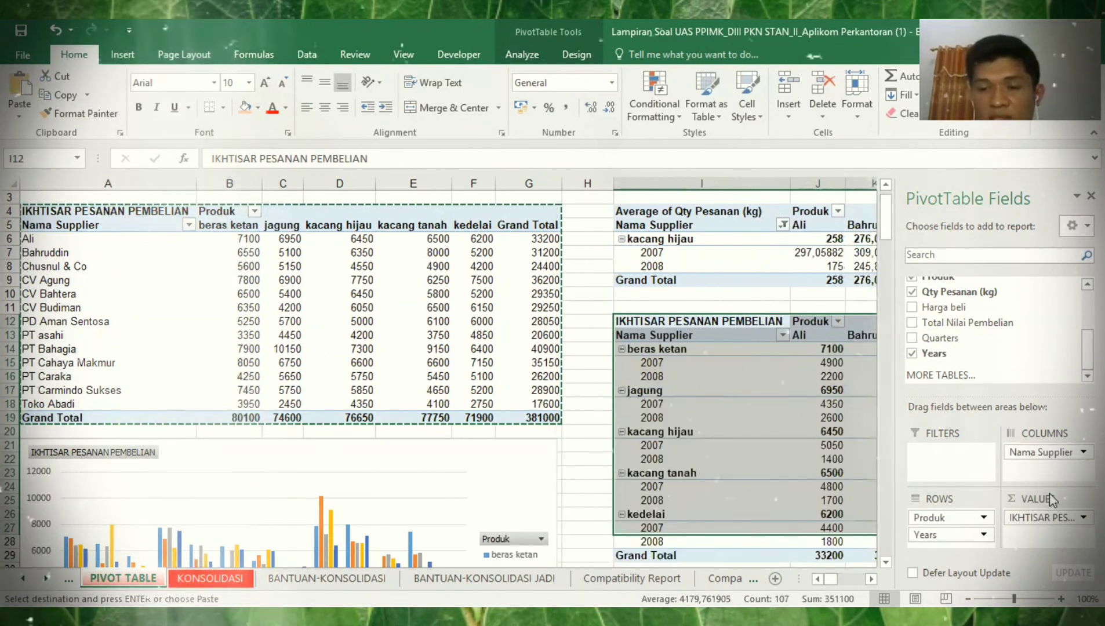
- Make the copied pivot's value field Max of Harga beli instead of Qty Pesanan
click(1049, 492)
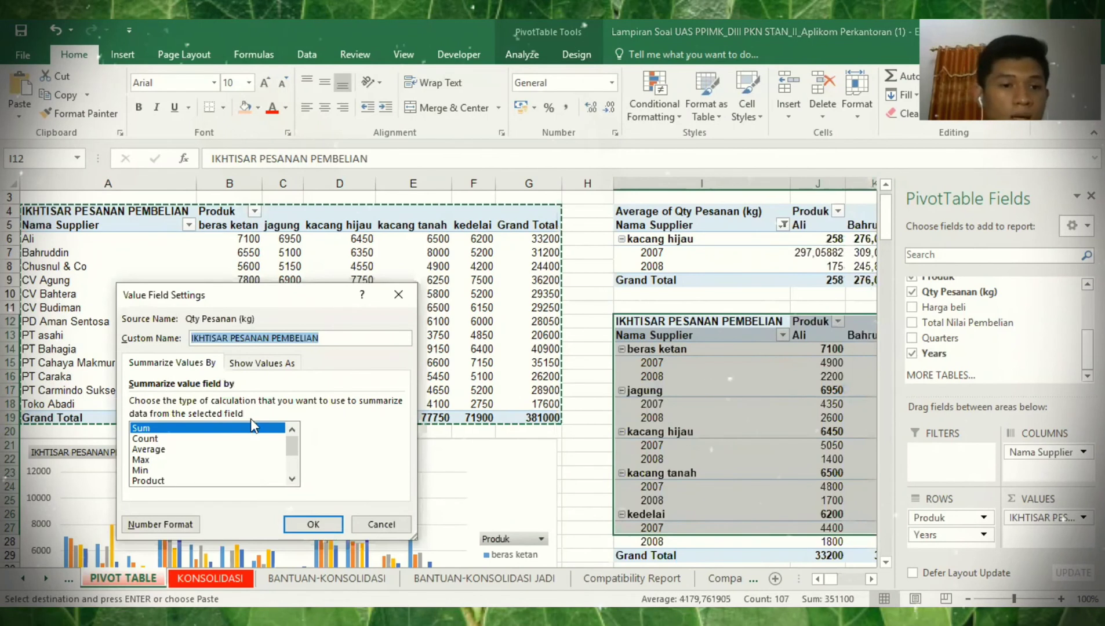
drag(288, 445, 288, 449)
click(194, 450)
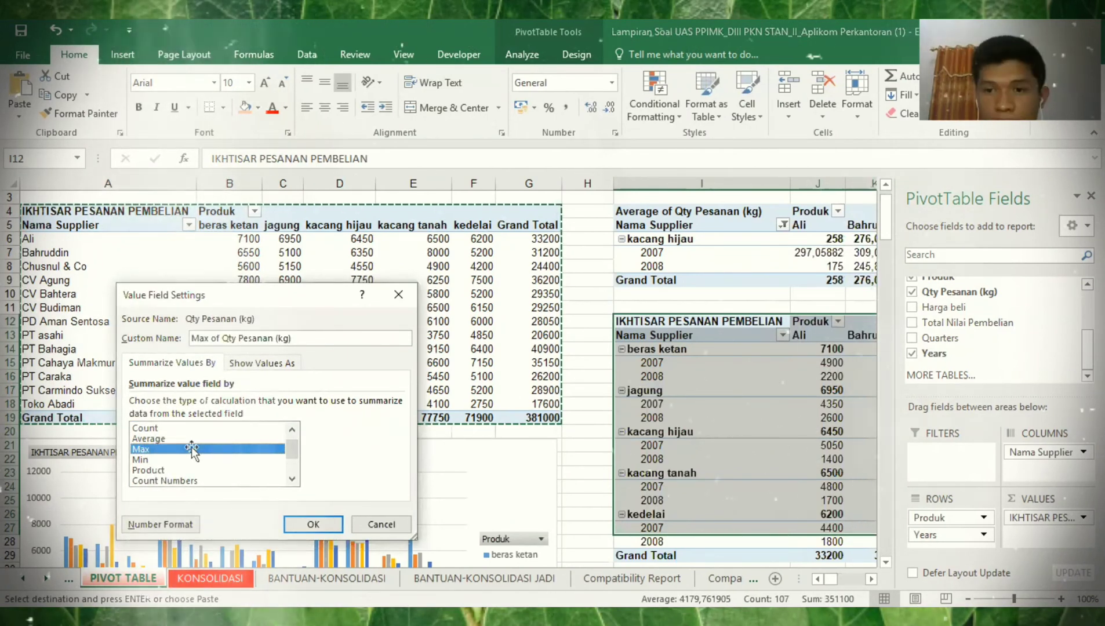
key(Return)
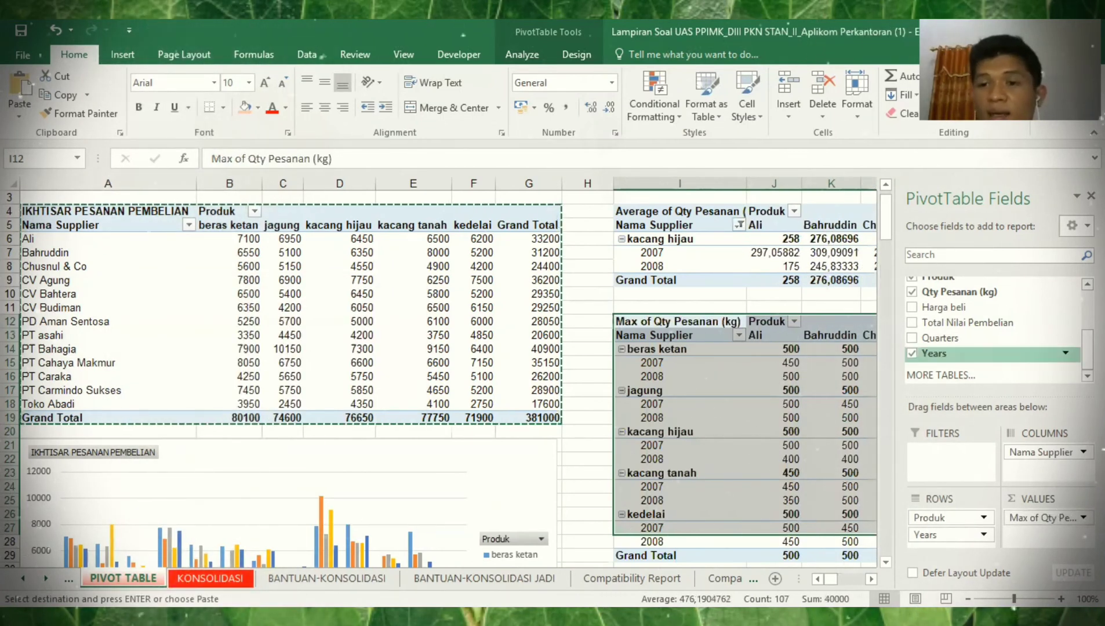
scroll(1044, 348, up, 1)
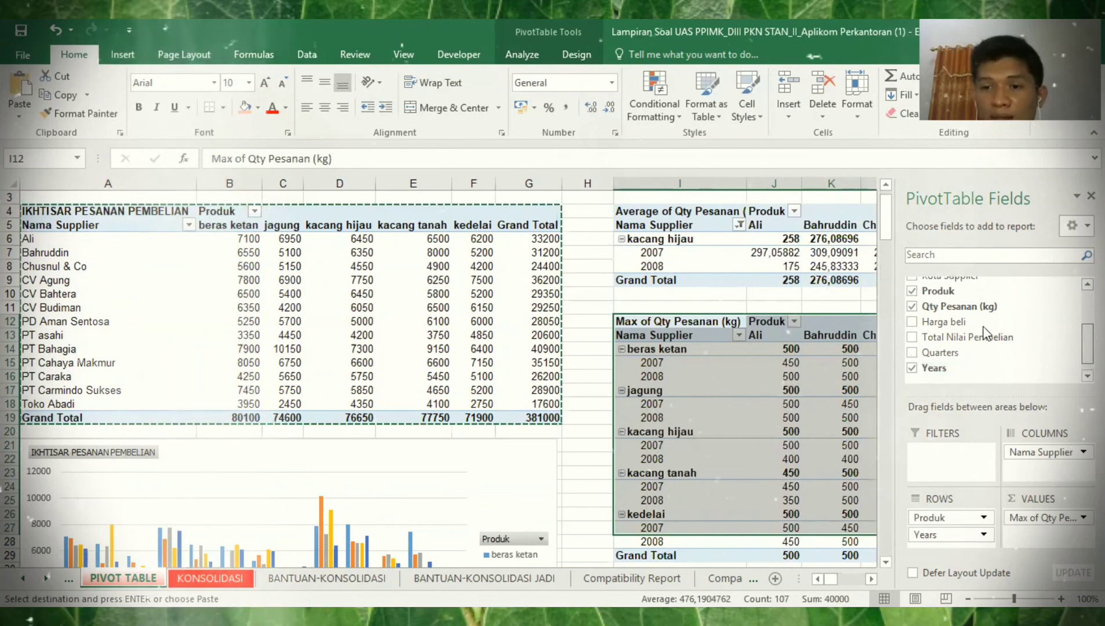
click(913, 330)
click(912, 314)
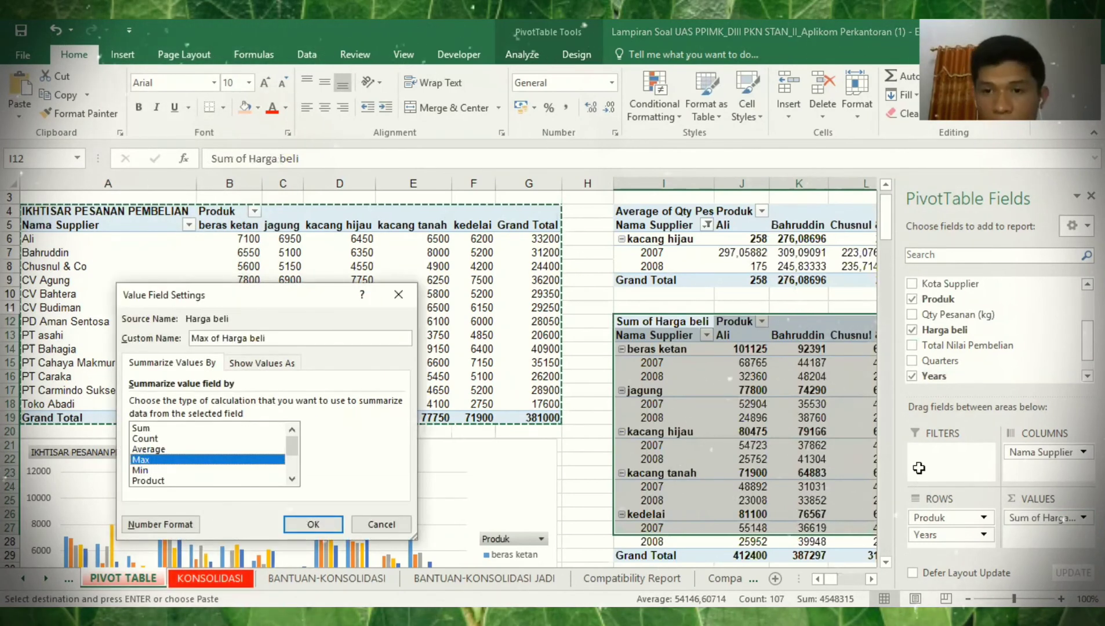
key(Return)
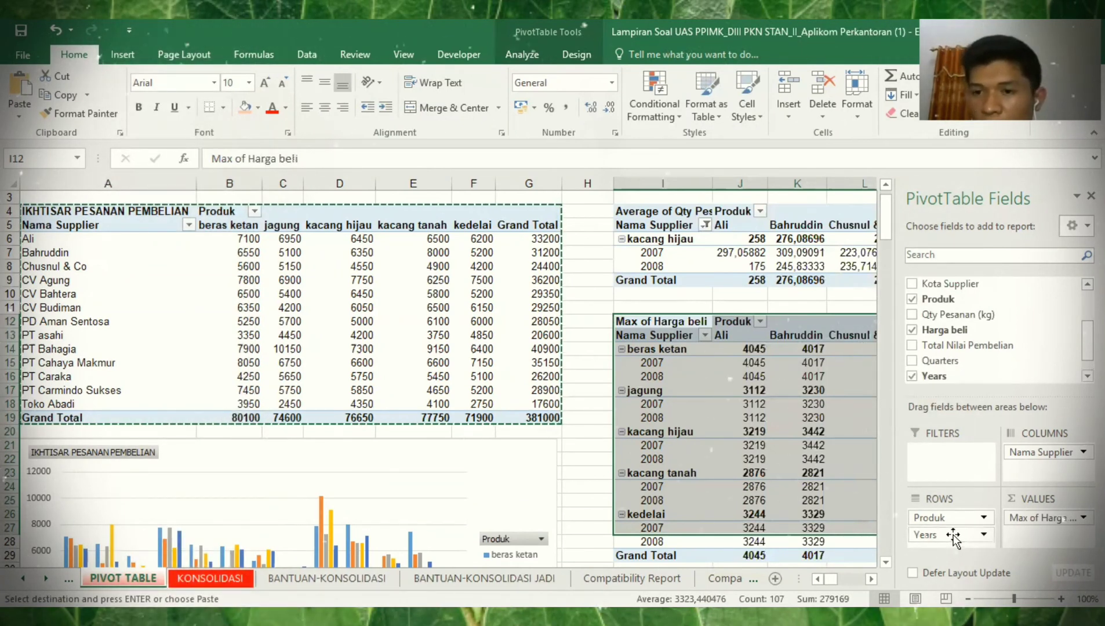
- Arrange Produk and Nama Supplier as rows and Years 2007/2008 as columns
drag(1035, 450, 959, 530)
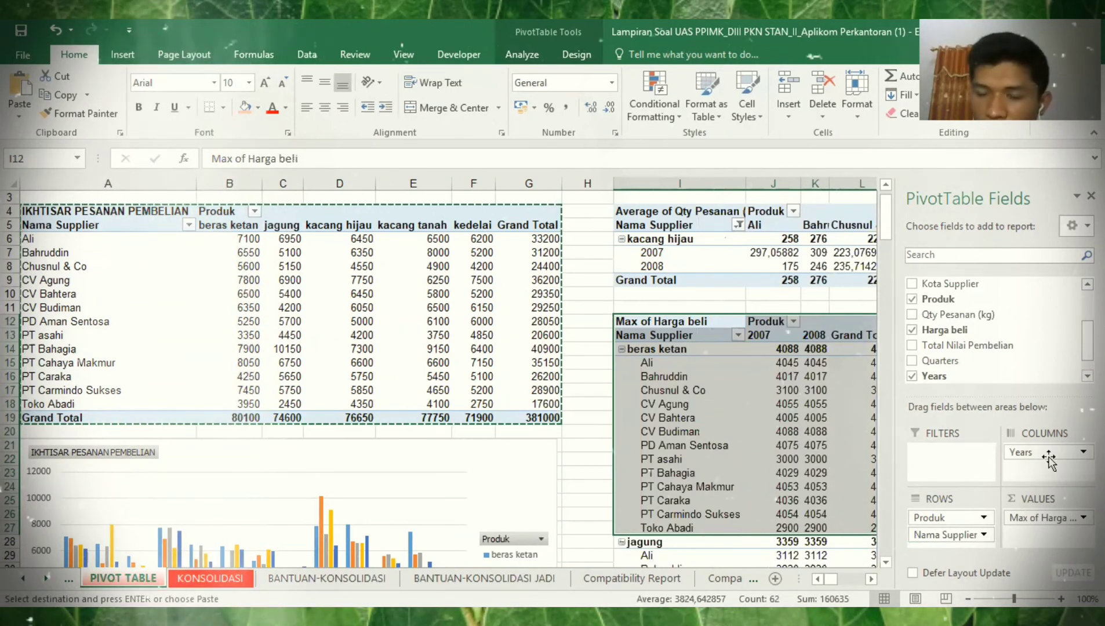
drag(1035, 455, 962, 551)
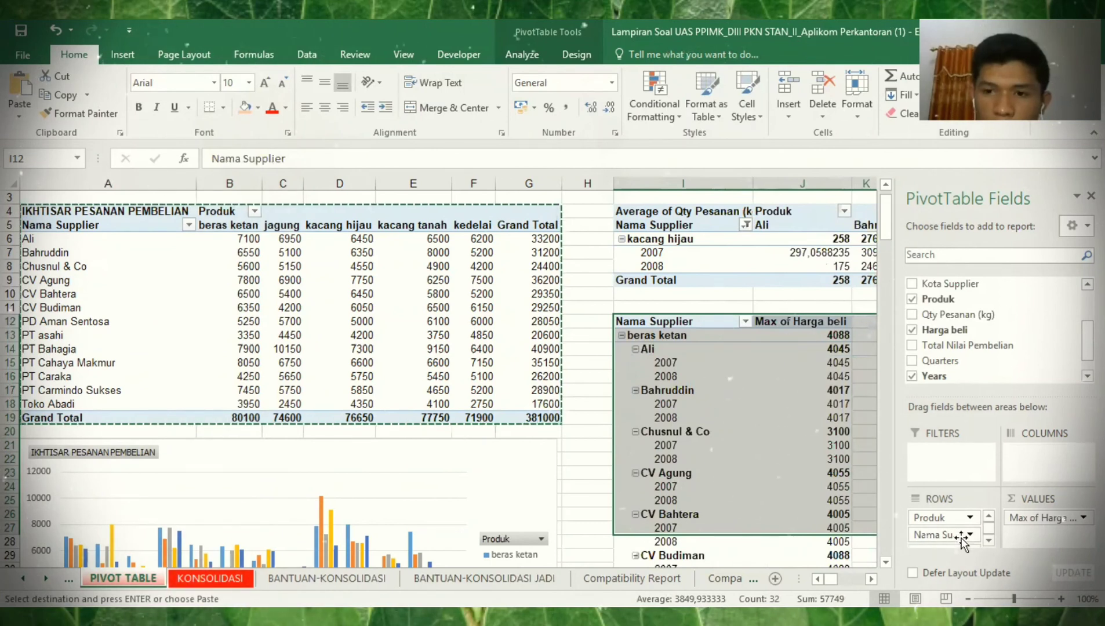
mouse_move(961, 540)
mouse_down()
mouse_move(1023, 467)
mouse_move(955, 533)
mouse_up()
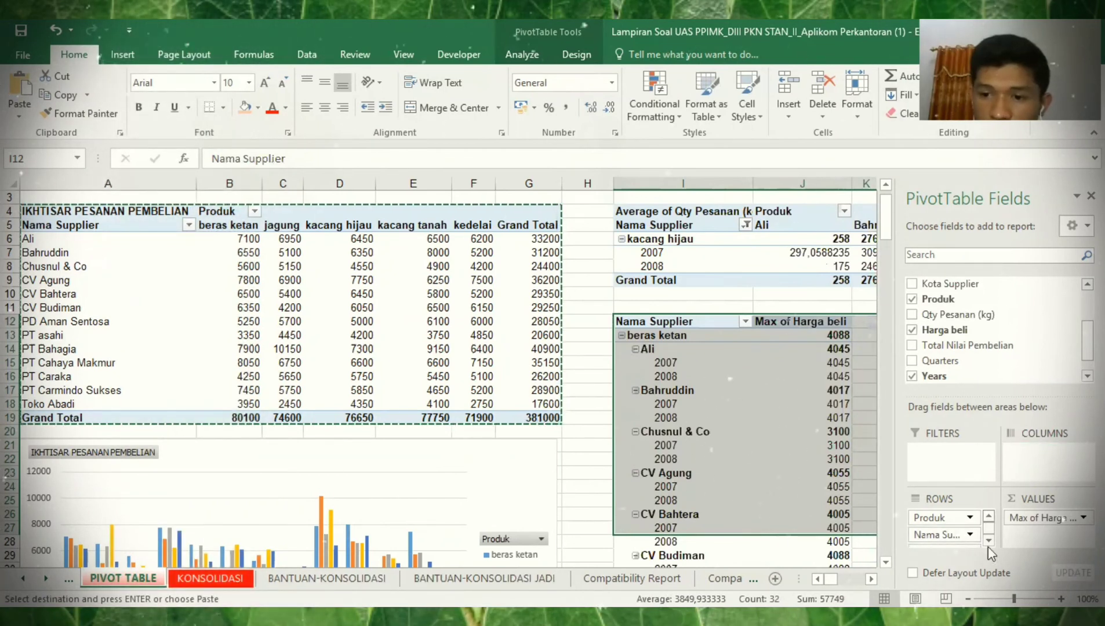
scroll(957, 540, down, 1)
drag(959, 543, 1038, 464)
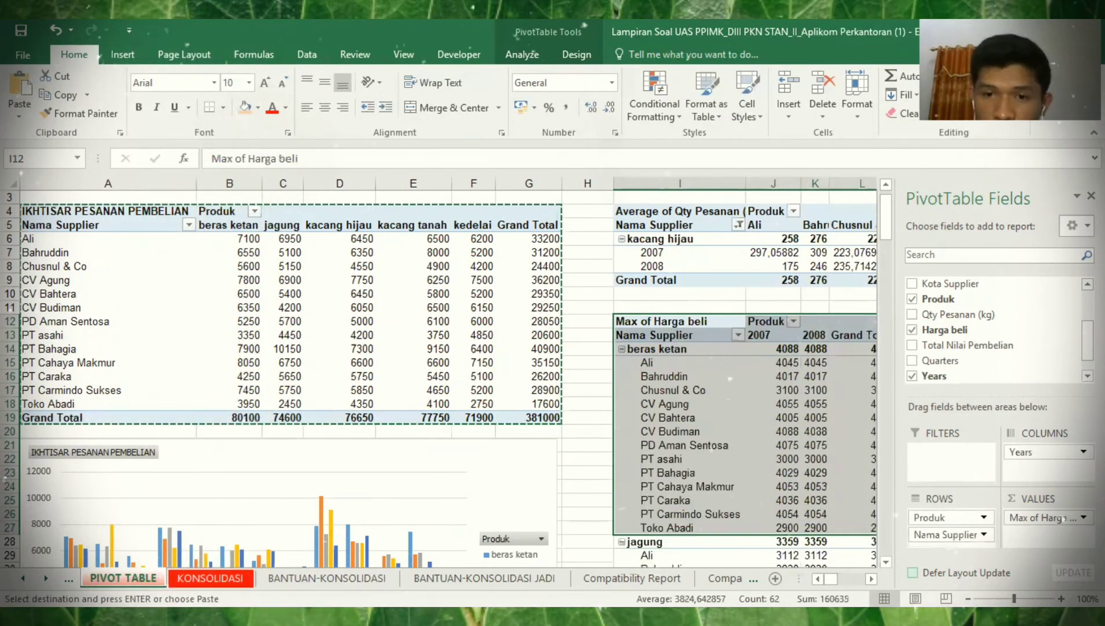
- Select the beras ketan suppliers and their 2007 prices in I15:J27
scroll(681, 383, right, 1)
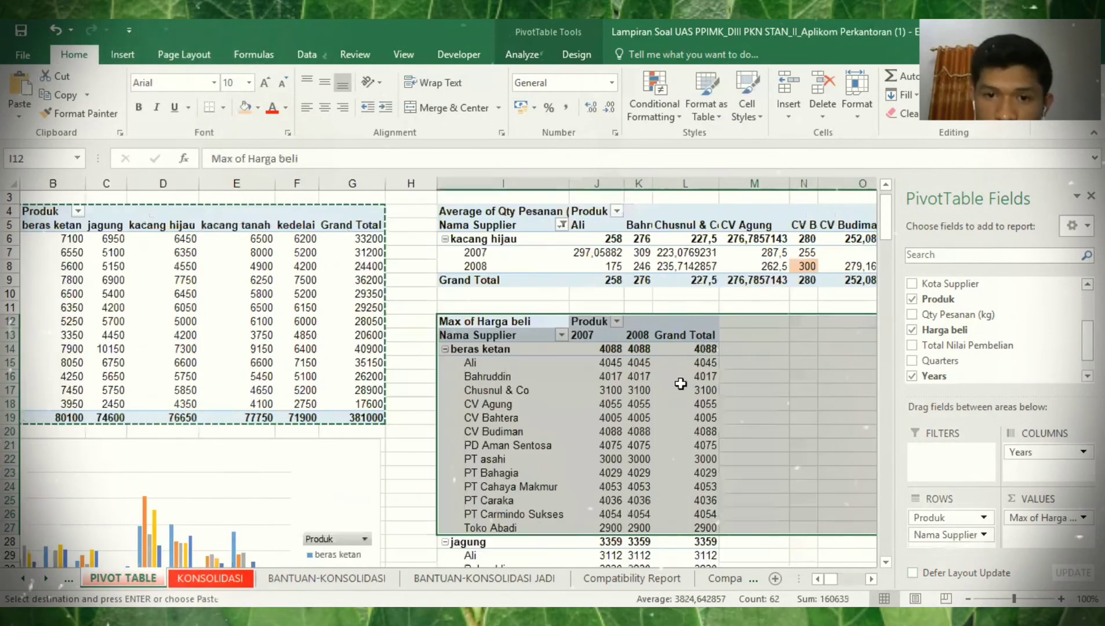
click(605, 363)
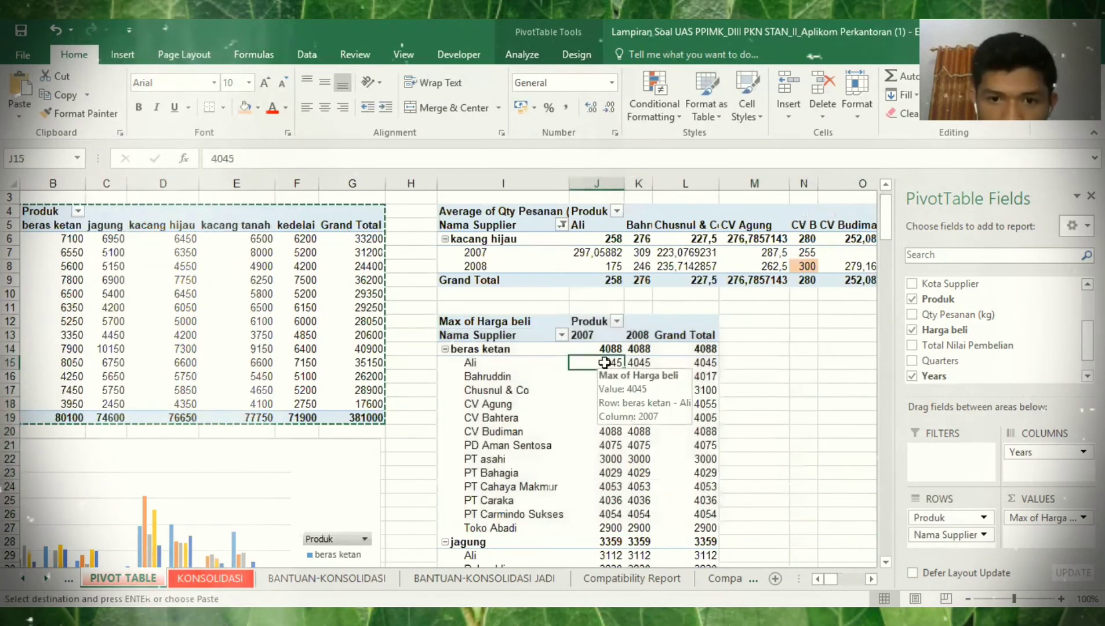
key(Left)
key(shift+Right)
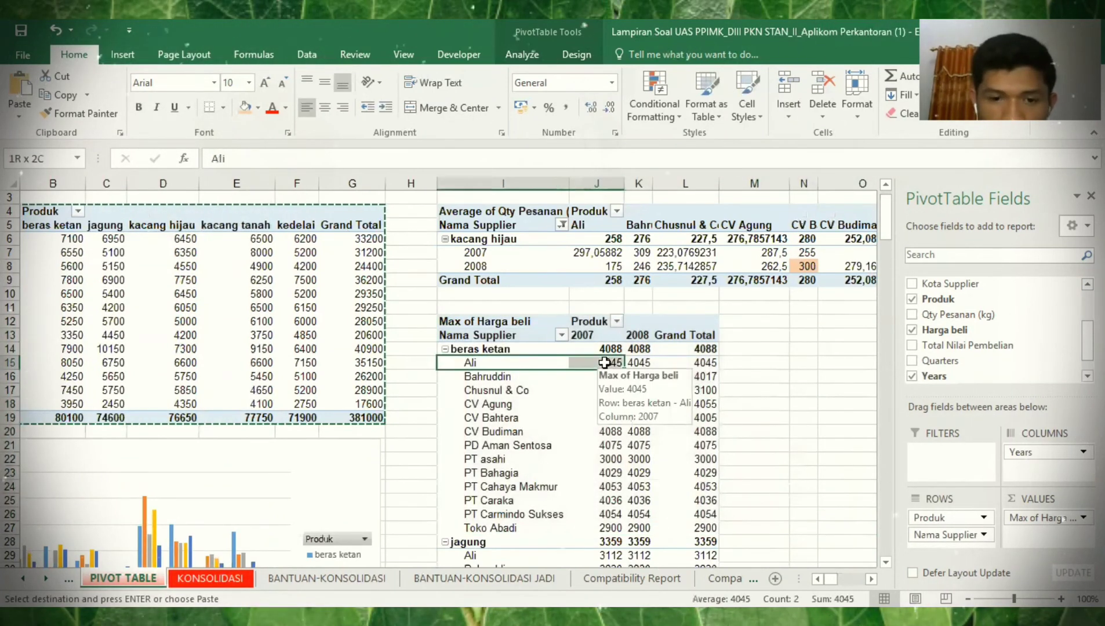
key(shift+Down)
key(shift+Down)
key(shift+Down)
key(shift+Down)
key(shift+Down)
key(shift+Down)
key(shift+Down)
key(shift+Down)
key(shift+Down)
key(shift+Down)
key(shift+Down)
key(shift+Down)
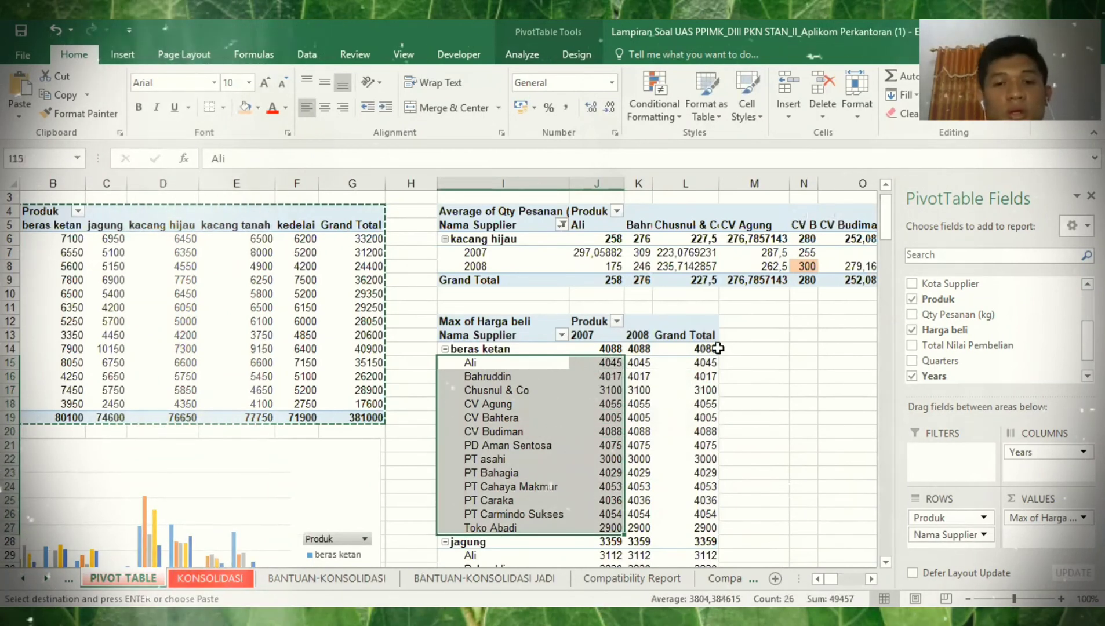
mouse_move(717, 348)
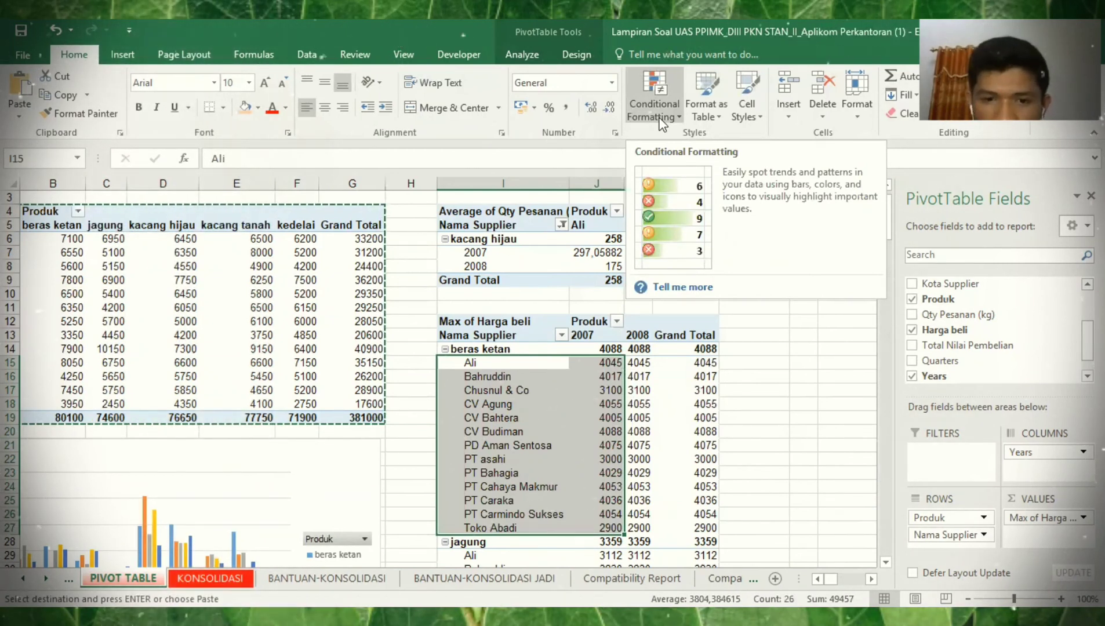
key(Down)
key(Down)
key(Down)
key(Down)
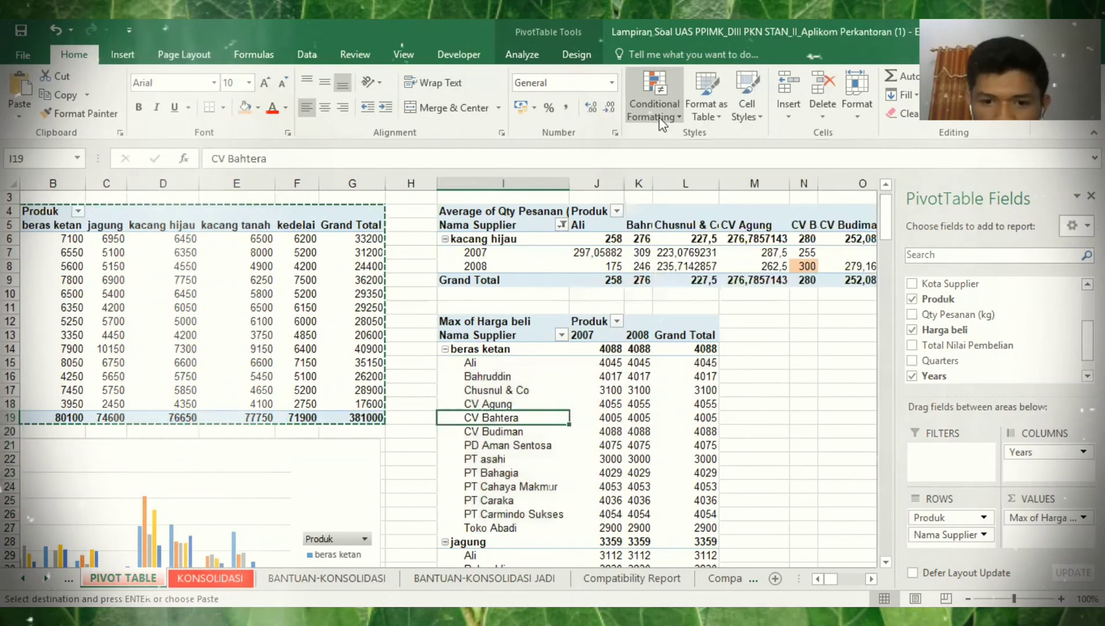
key(Down)
key(Down)
key(Down)
key(Down)
key(Down)
key(Down)
key(Down)
key(Down)
key(Down)
key(Down)
key(Down)
key(Down)
key(Down)
key(Down)
key(Down)
key(Down)
key(Down)
key(Up)
key(Up)
key(Right)
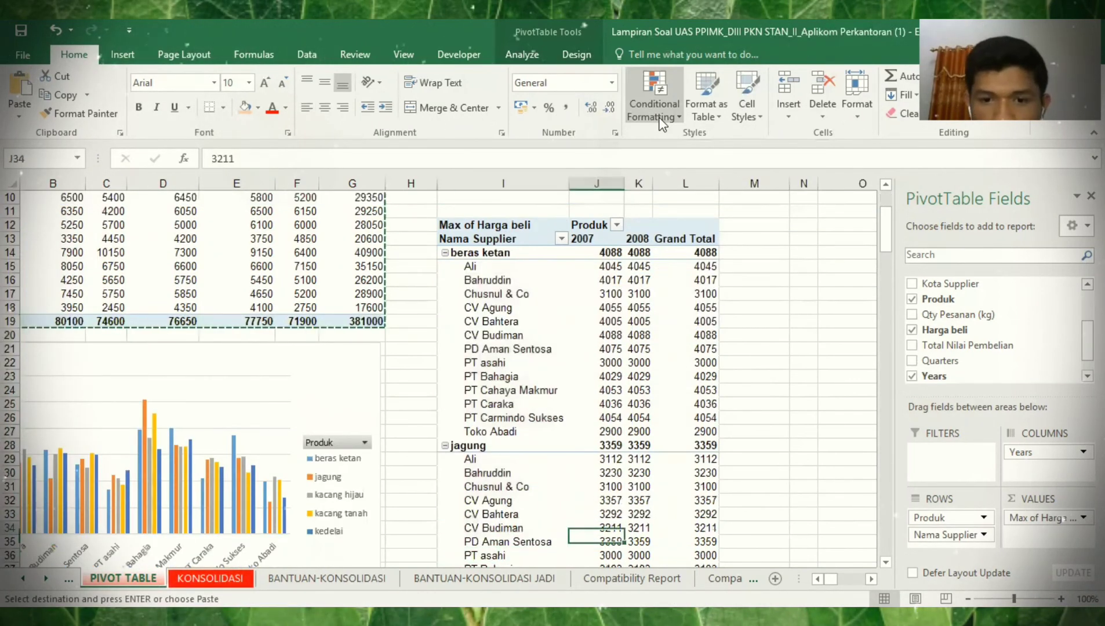
key(Up)
key(Up)
key(Up)
key(Up)
key(Up)
key(Up)
key(Up)
key(Up)
key(Up)
key(Up)
key(Up)
key(Up)
key(Up)
key(Up)
key(Up)
key(Up)
key(Up)
key(Up)
key(Up)
key(Left)
key(F2)
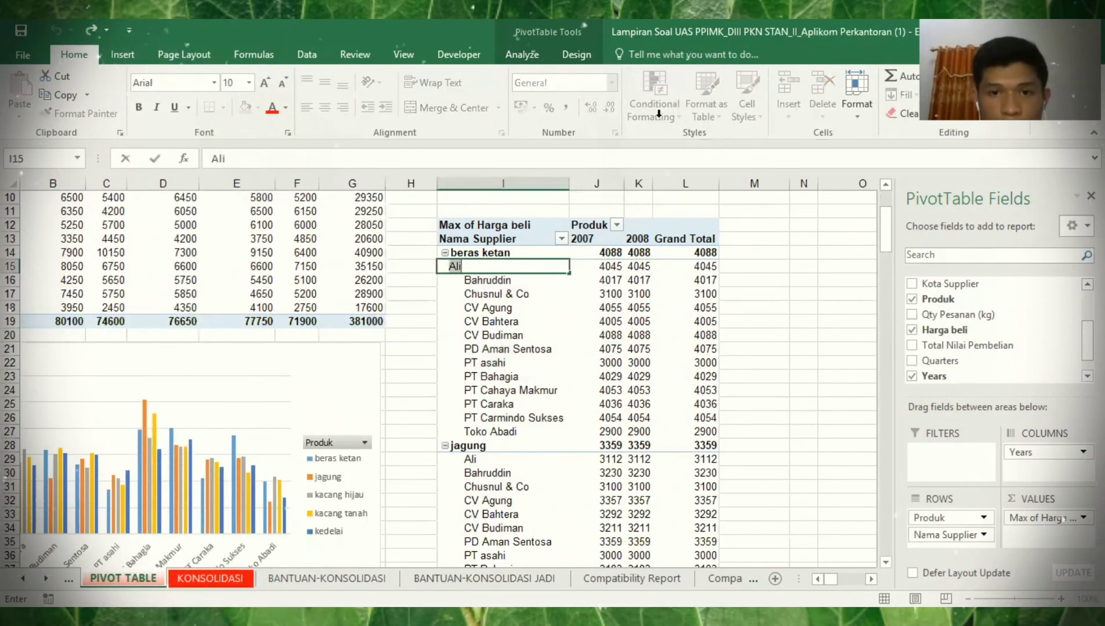
click(498, 264)
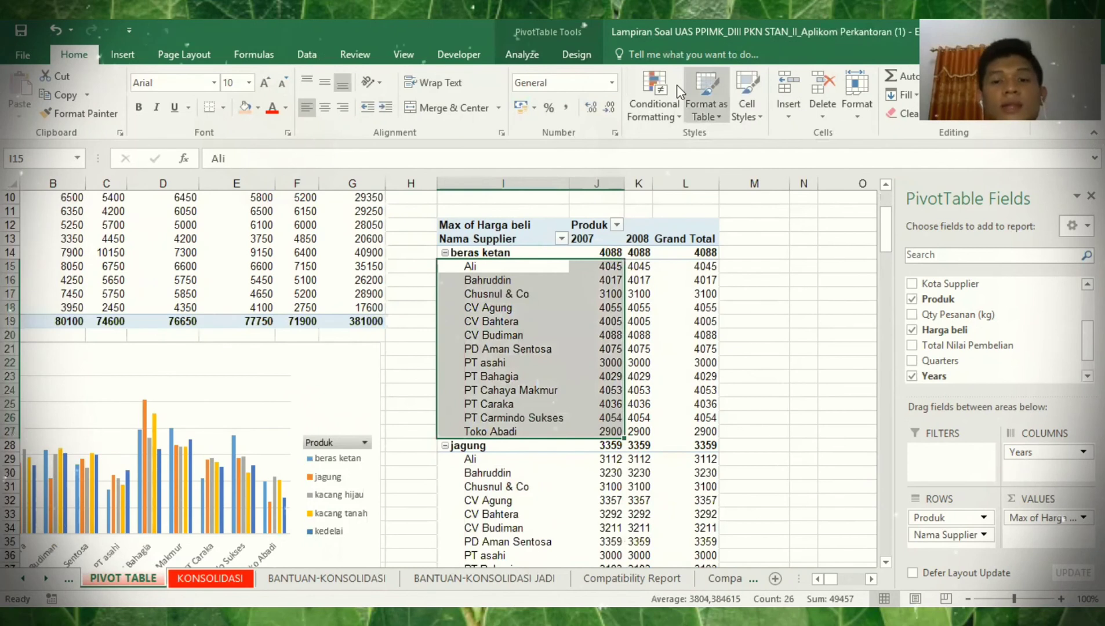
- Bring up the Conditional Formatting Top/Bottom Rules options
click(654, 96)
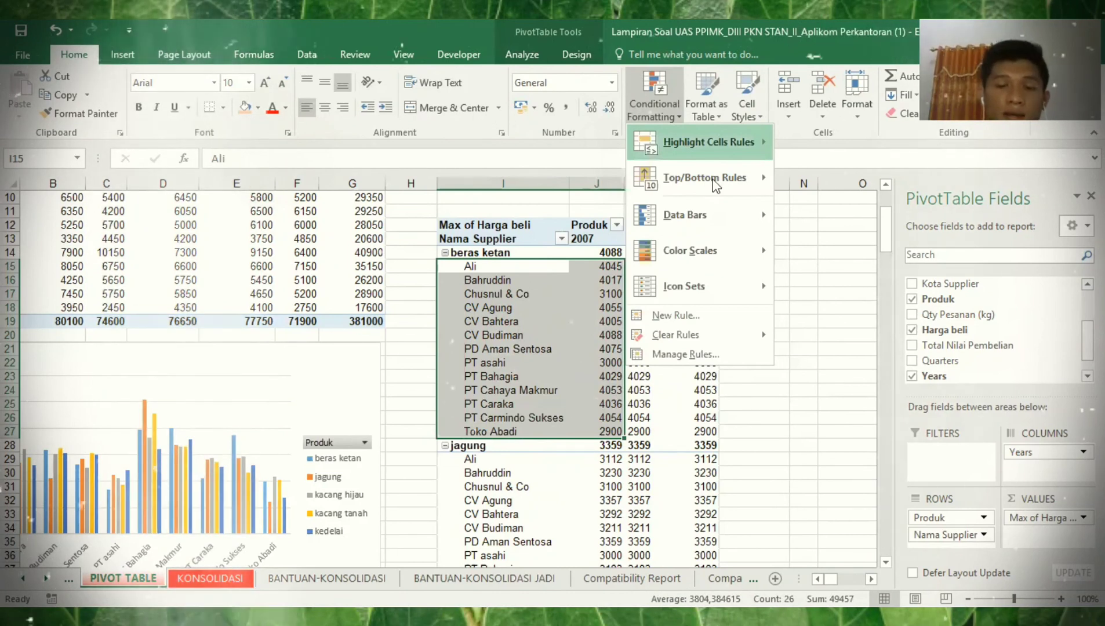
mouse_move(713, 180)
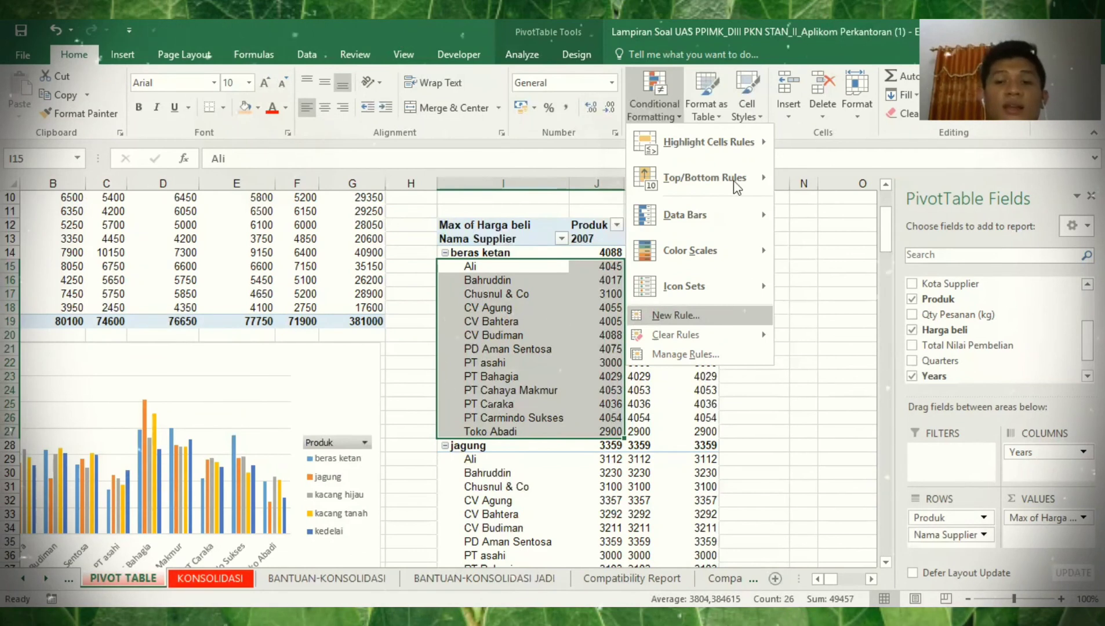
click(765, 178)
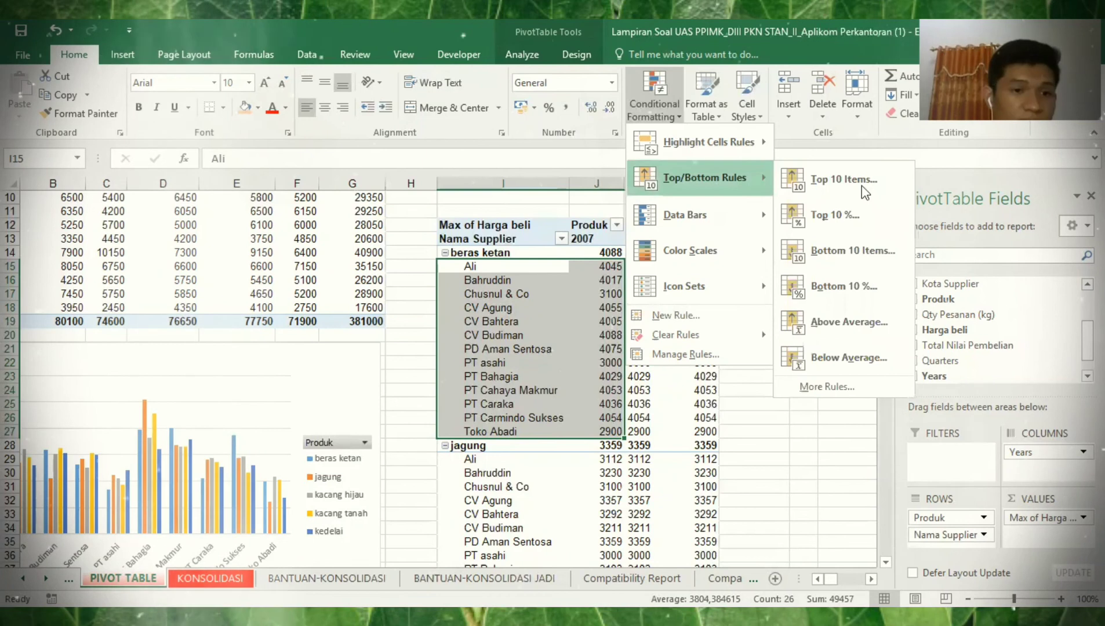
- Highlight the top 1 (4088) and bottom 1 (2900) 2007 prices with light red fill
text(t1)
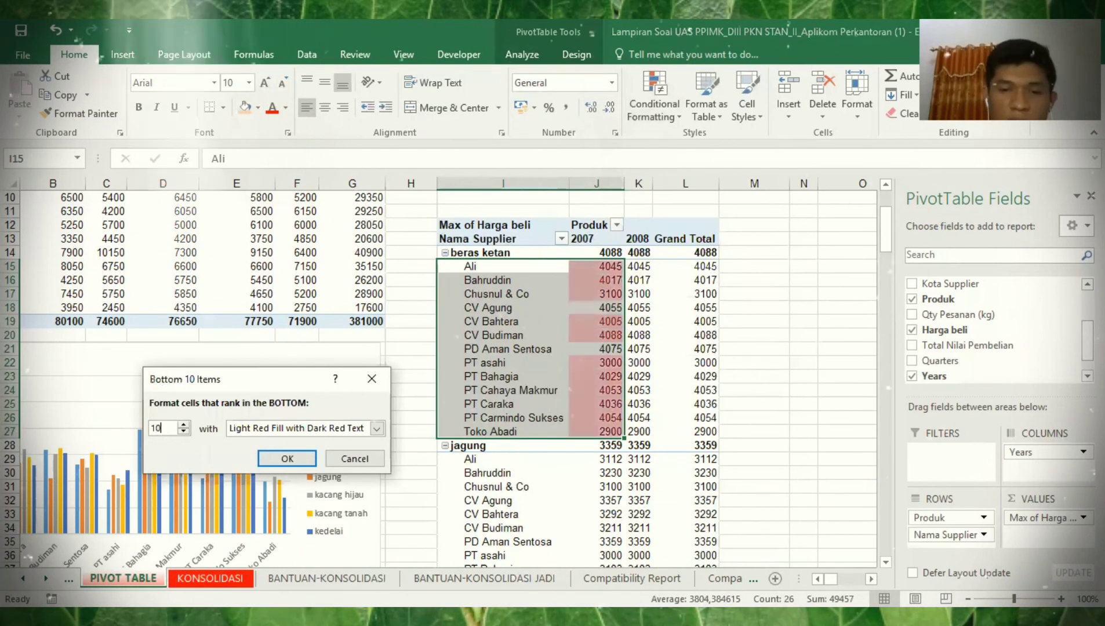
text(1)
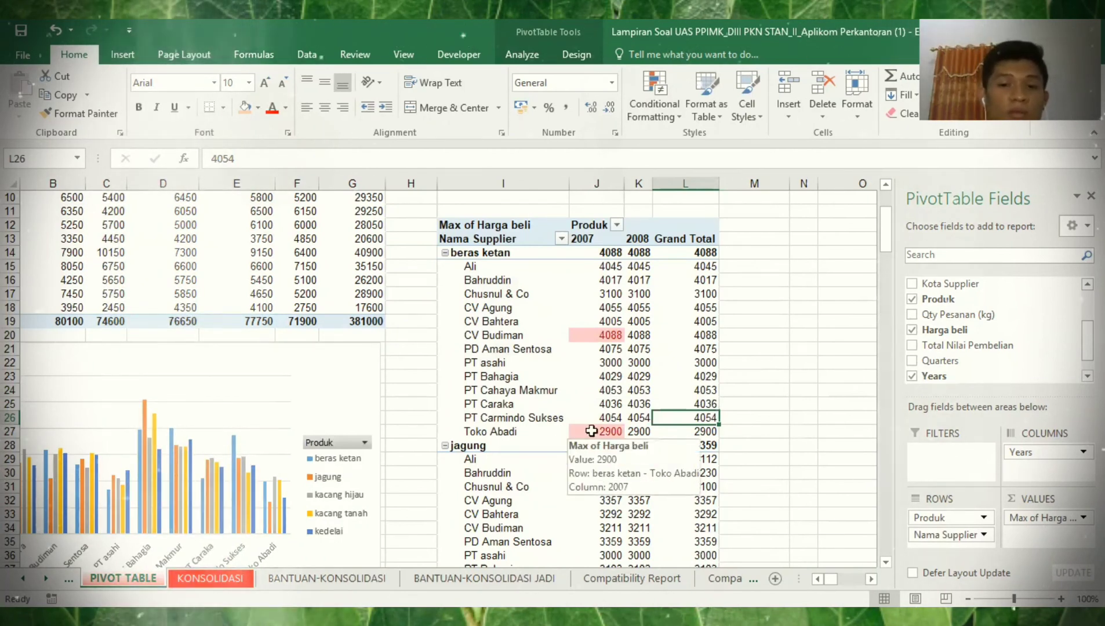
click(591, 264)
key(Right)
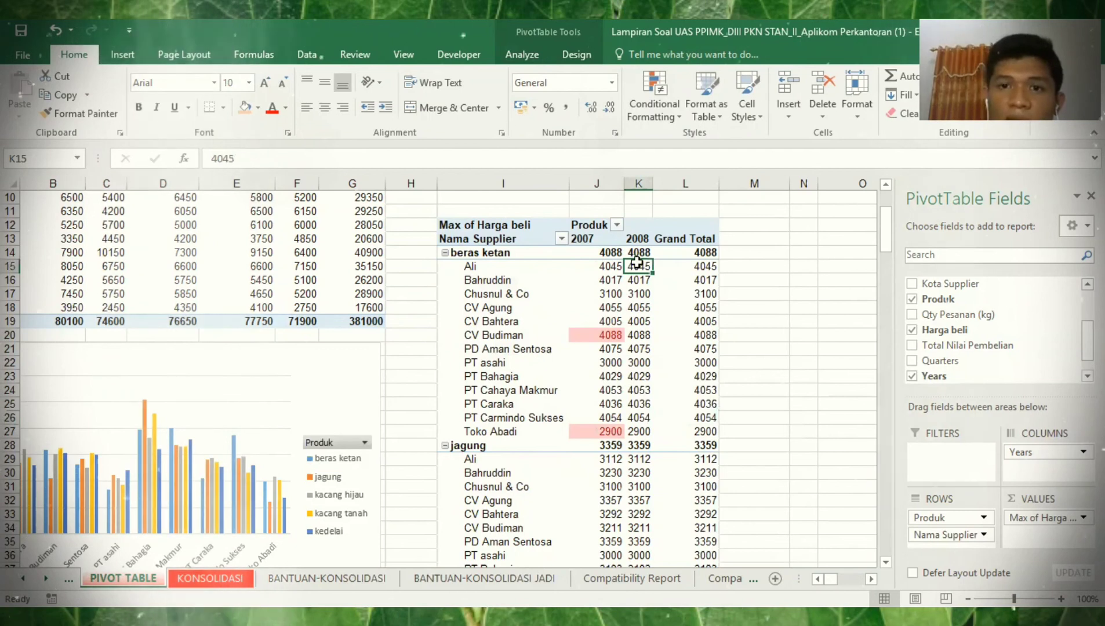
- Select K15:K27 and highlight its top 1 and bottom 1 2008 prices in light red
drag(637, 264, 638, 432)
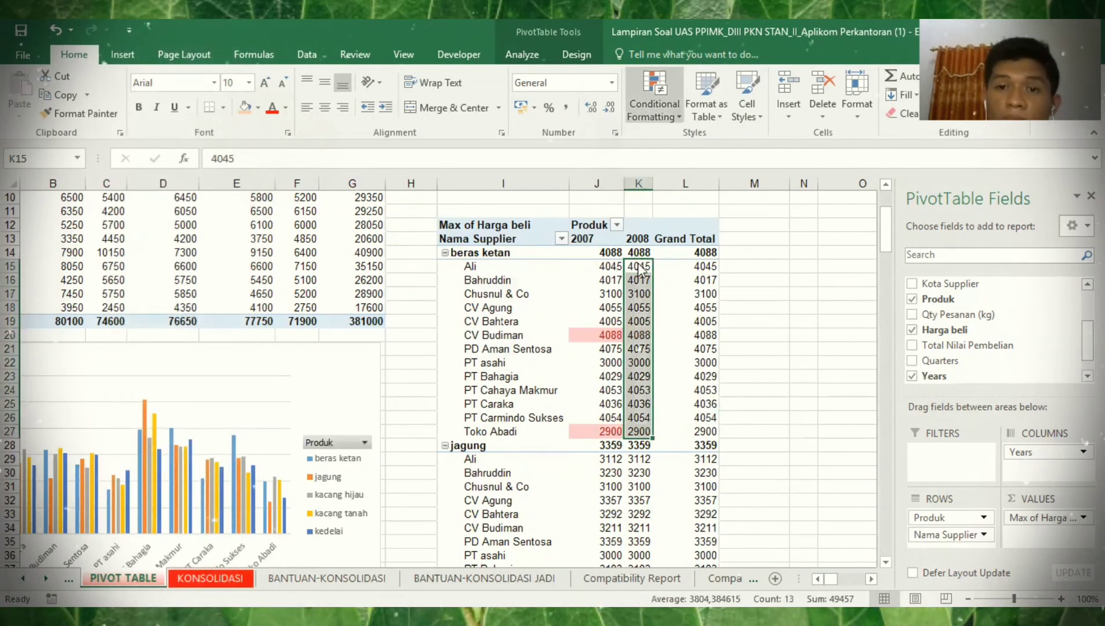
click(177, 428)
key(BackSpace)
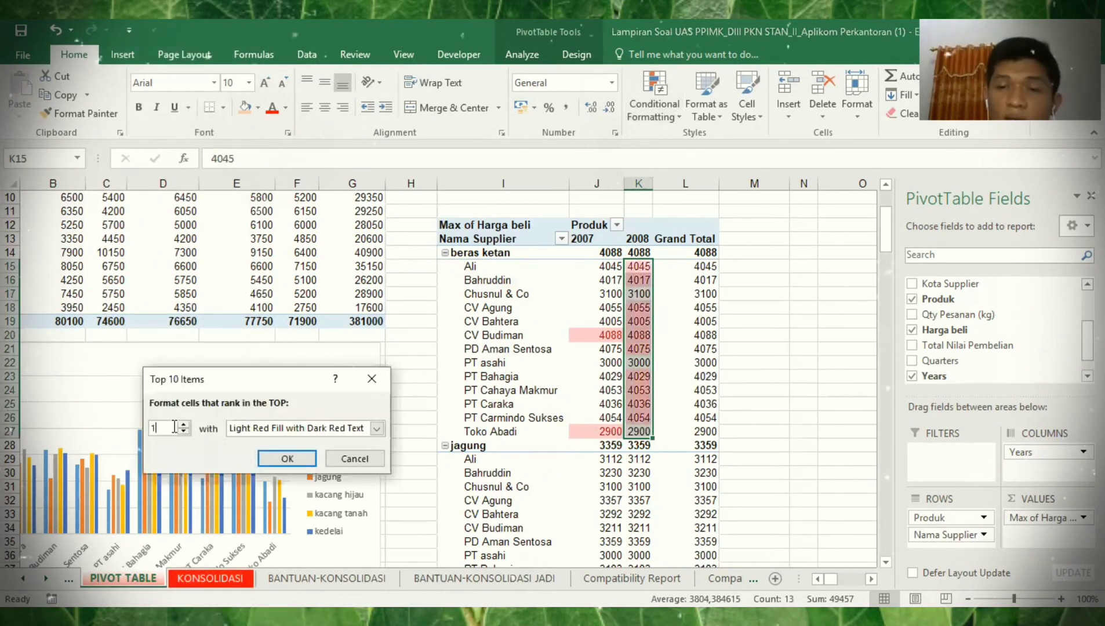
key(Return)
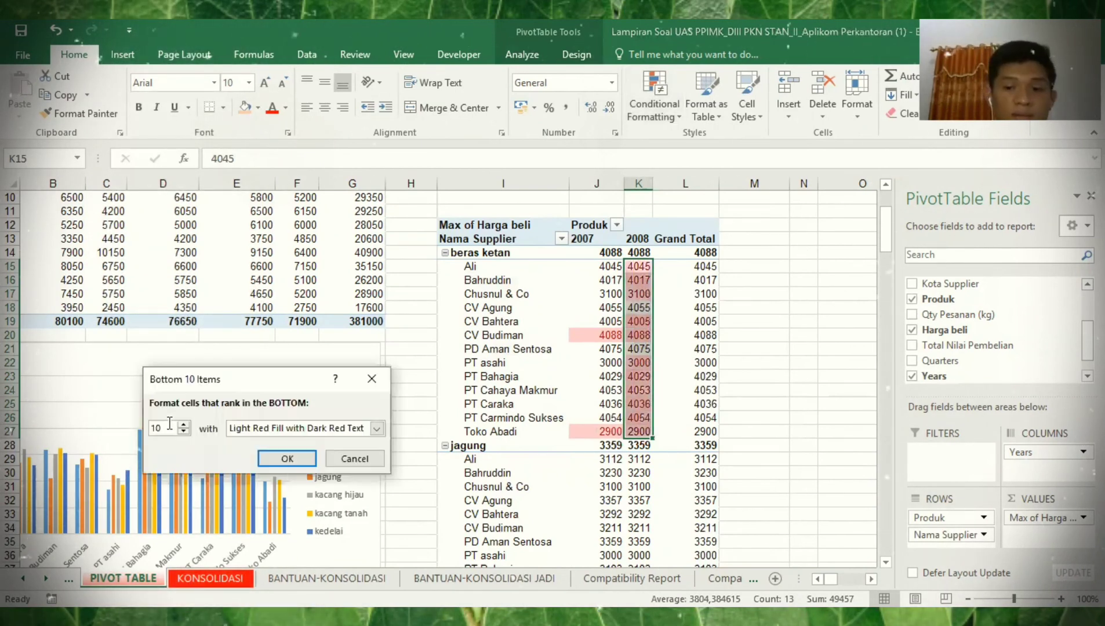
key(BackSpace)
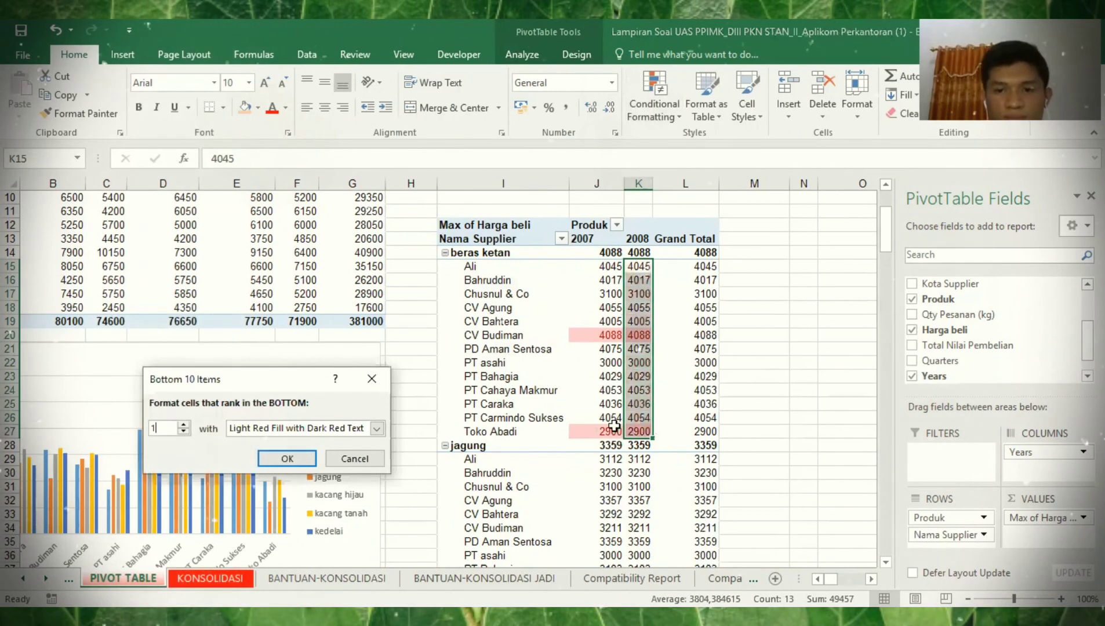
key(Return)
click(711, 474)
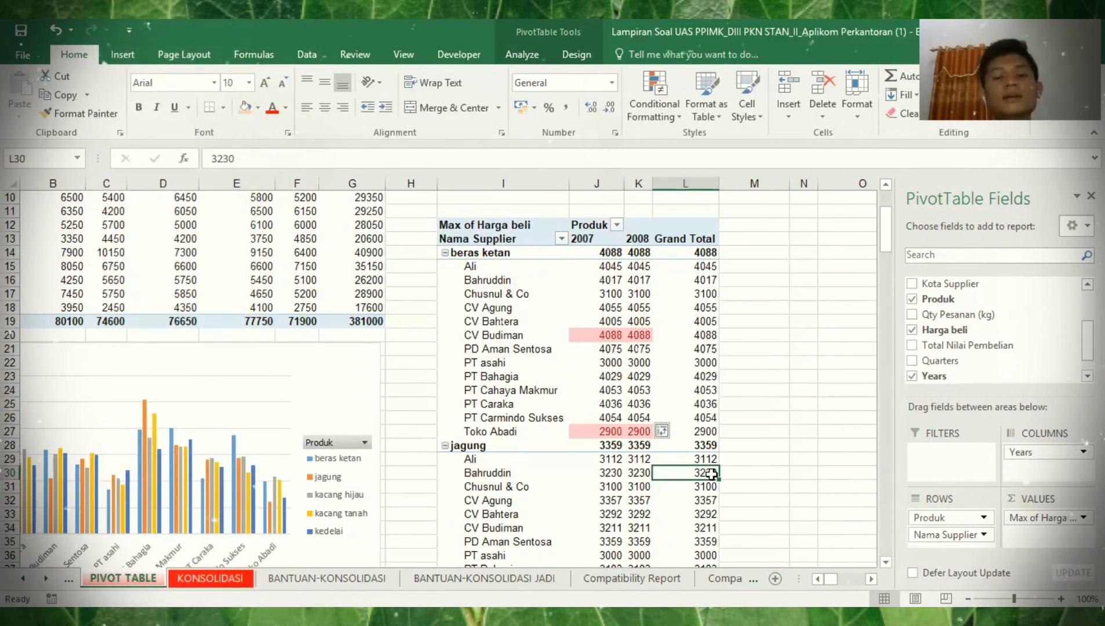
key(Down)
key(Down)
key(Down)
key(Down)
key(Down)
key(Down)
key(Down)
key(Down)
key(Down)
key(Down)
key(Down)
key(Down)
key(Down)
key(Down)
key(Down)
key(Down)
key(Down)
key(Down)
key(Down)
key(Down)
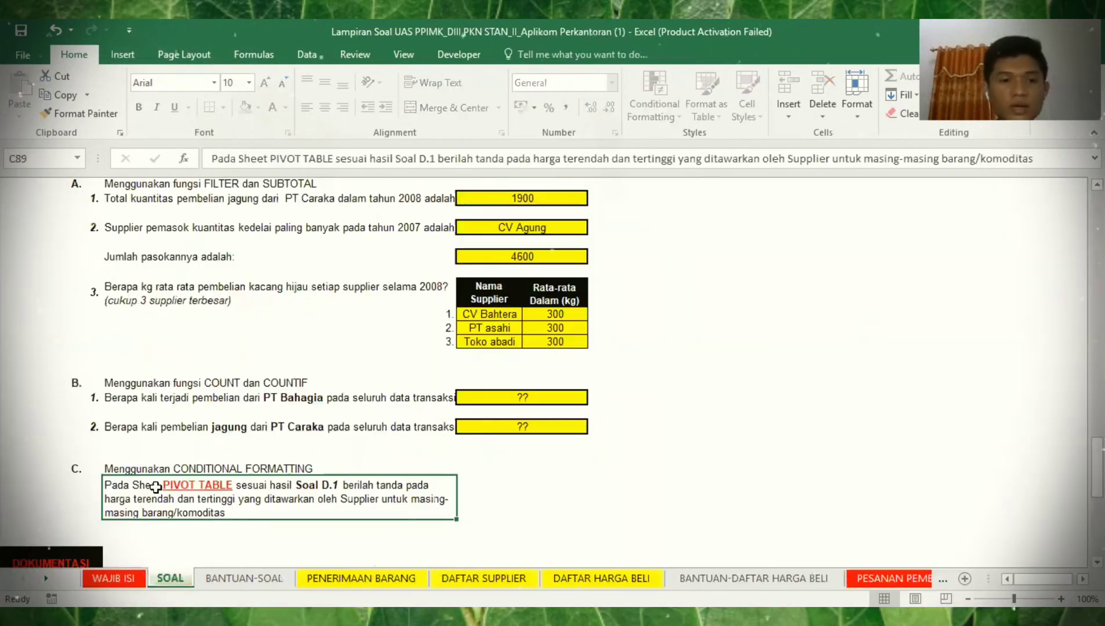
scroll(155, 487, down, 4)
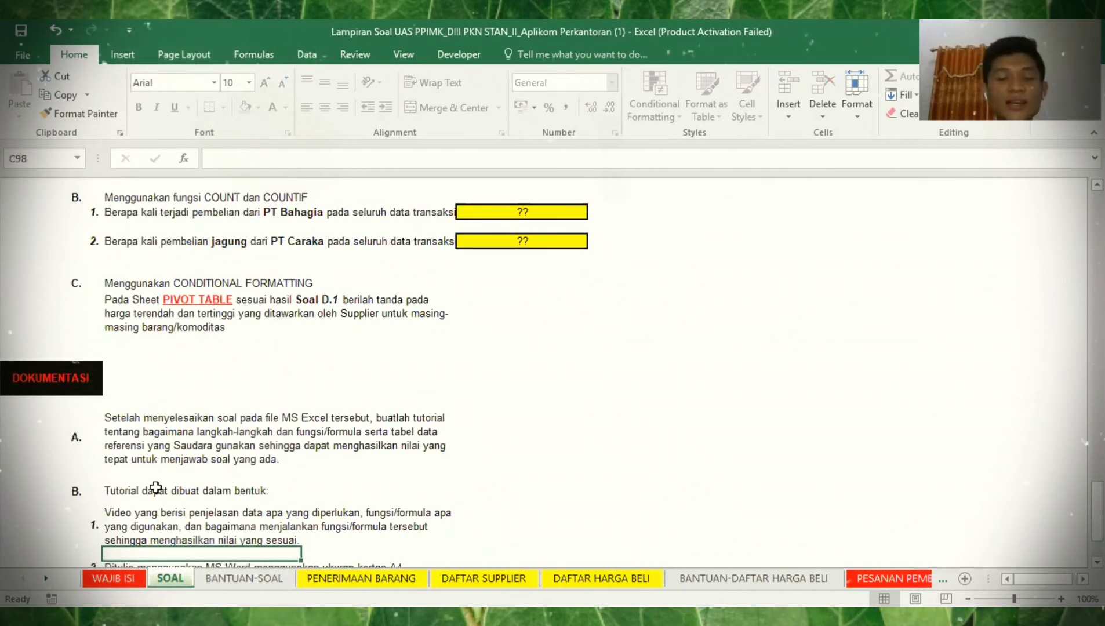
- Scroll down the SOAL sheet to task C and the DOKUMENTASI instructions
key(Down)
key(Down)
key(Down)
key(Down)
key(Down)
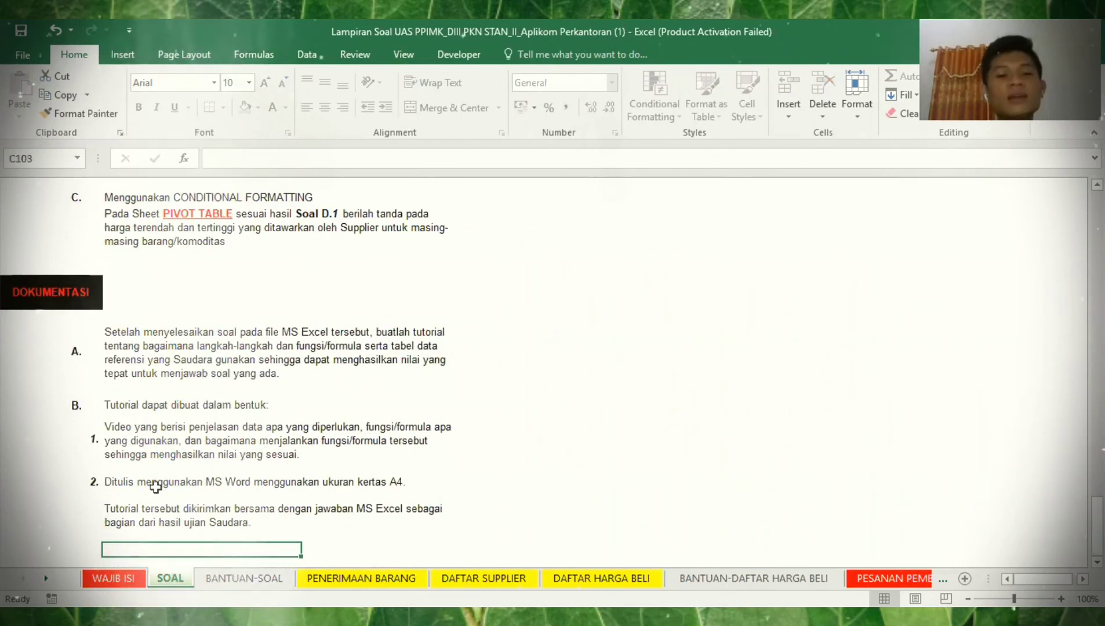